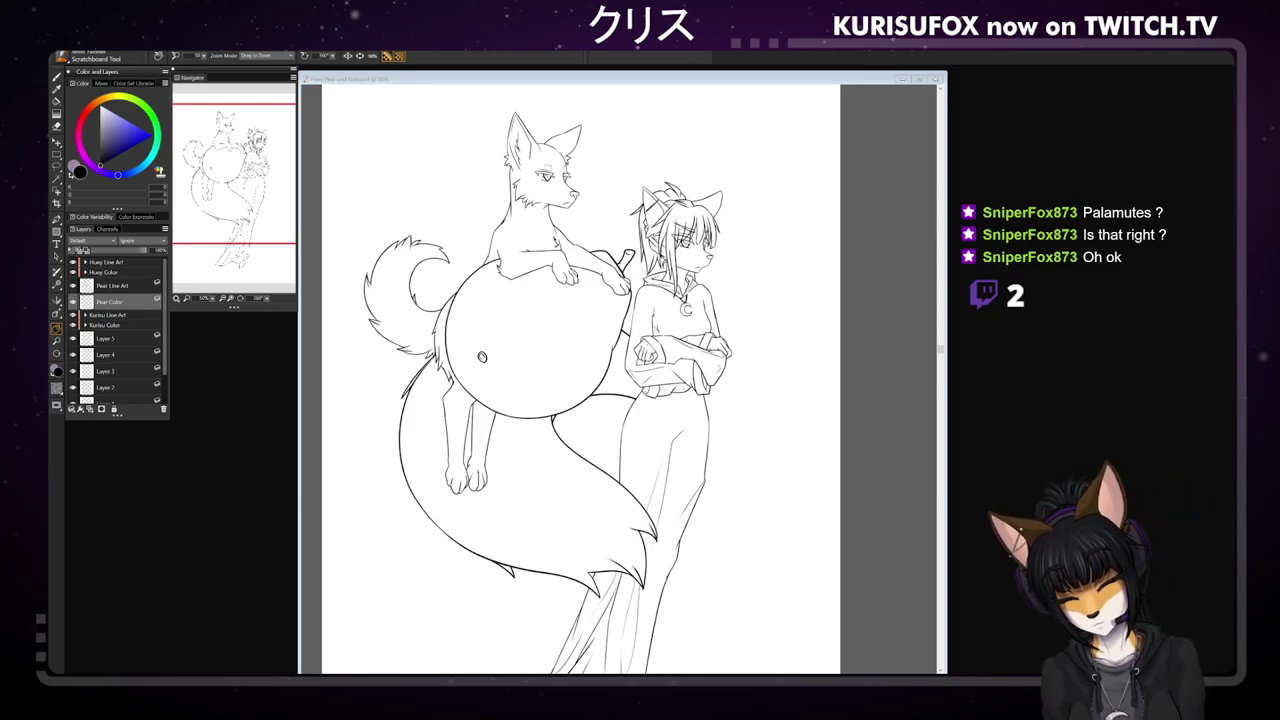
- Clean up the line work of the fox's dangling legs on the Body layer of the Huey Line Art group
click(91, 264)
click(86, 263)
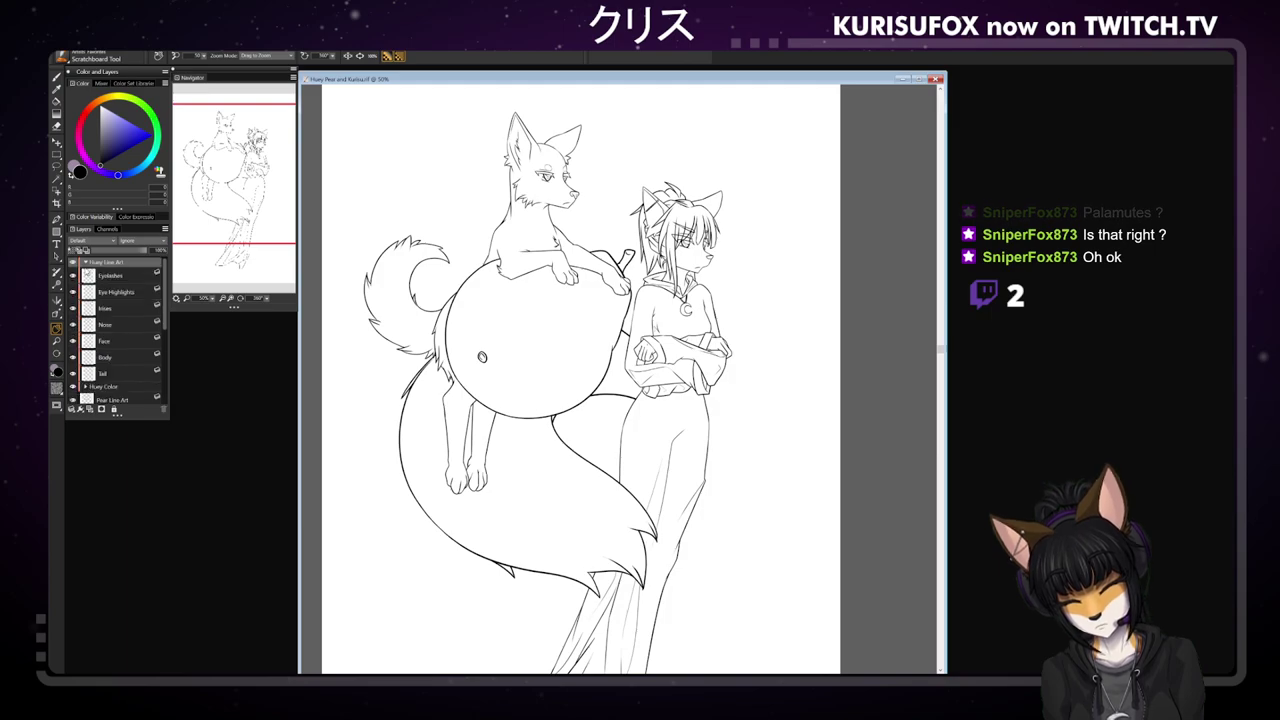
click(126, 358)
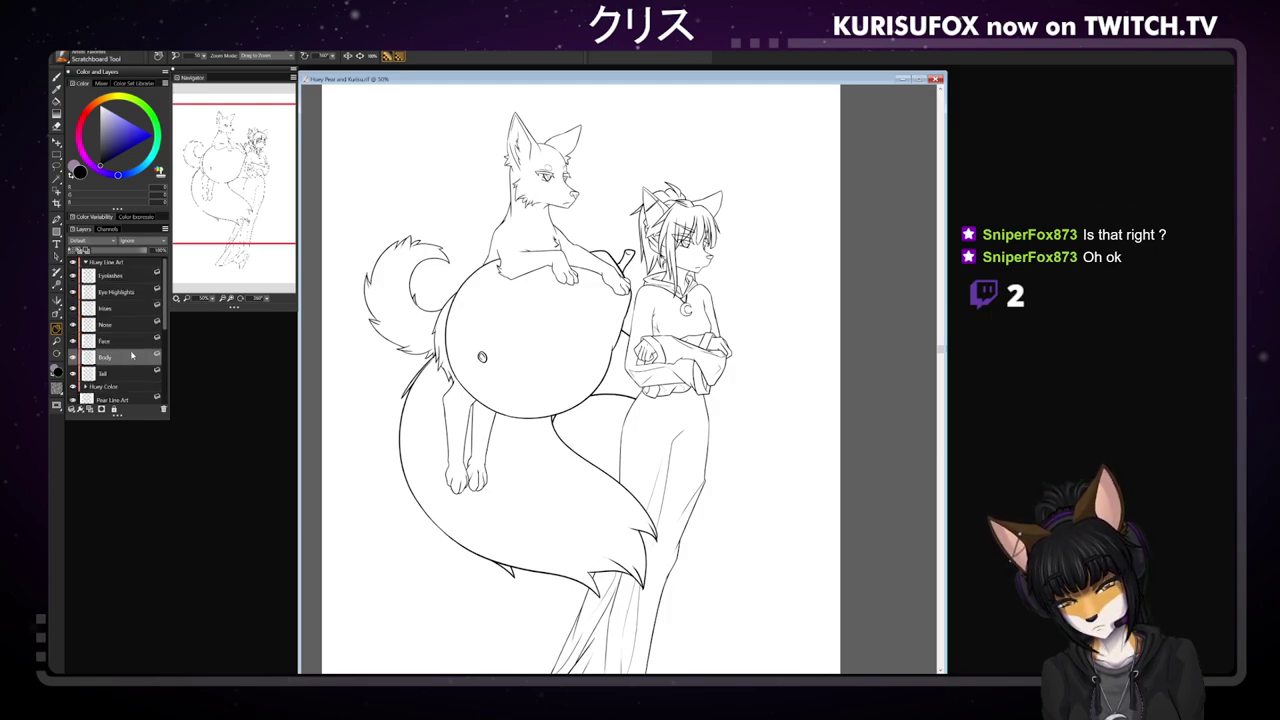
key(ctrl+plus)
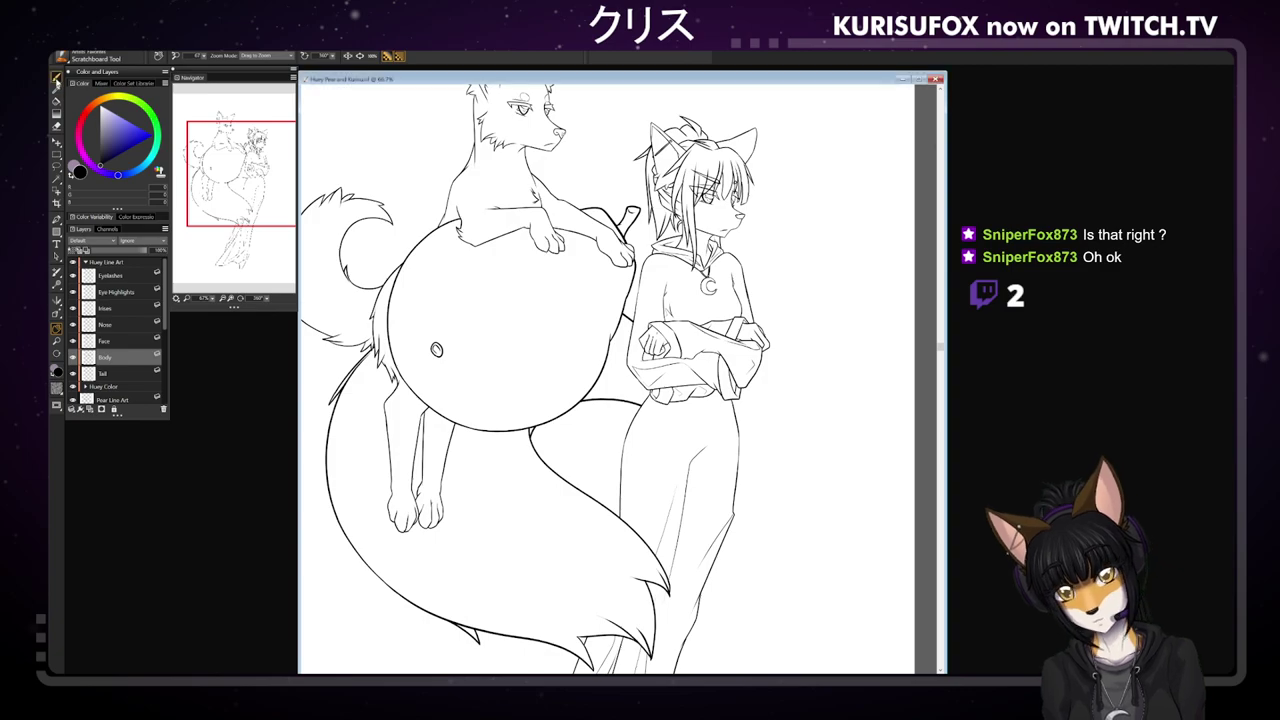
click(57, 78)
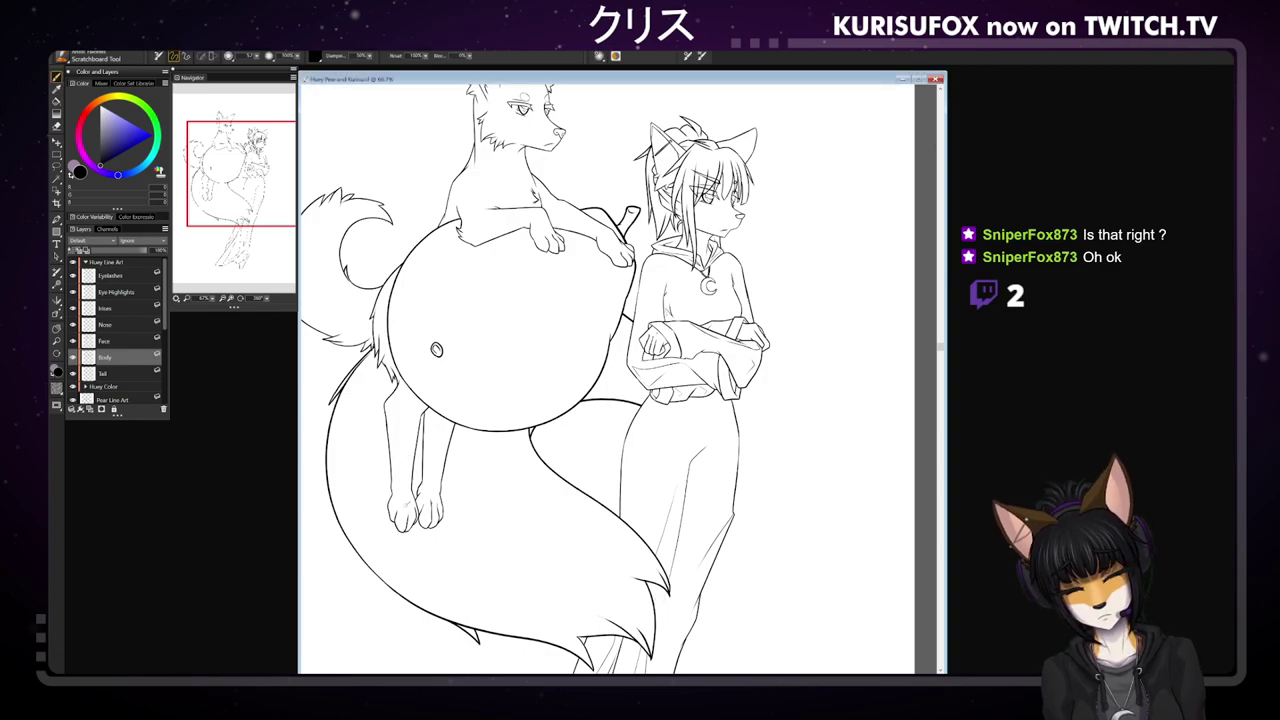
key(ctrl+plus)
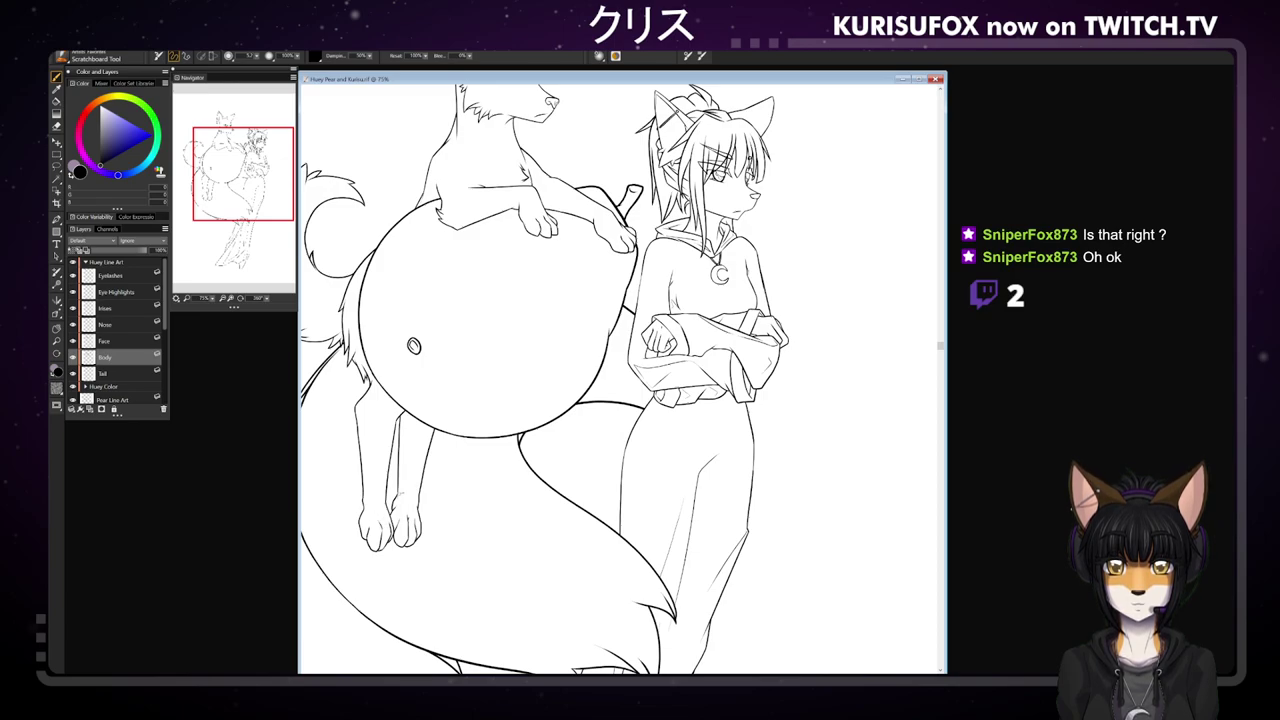
key(ctrl+plus)
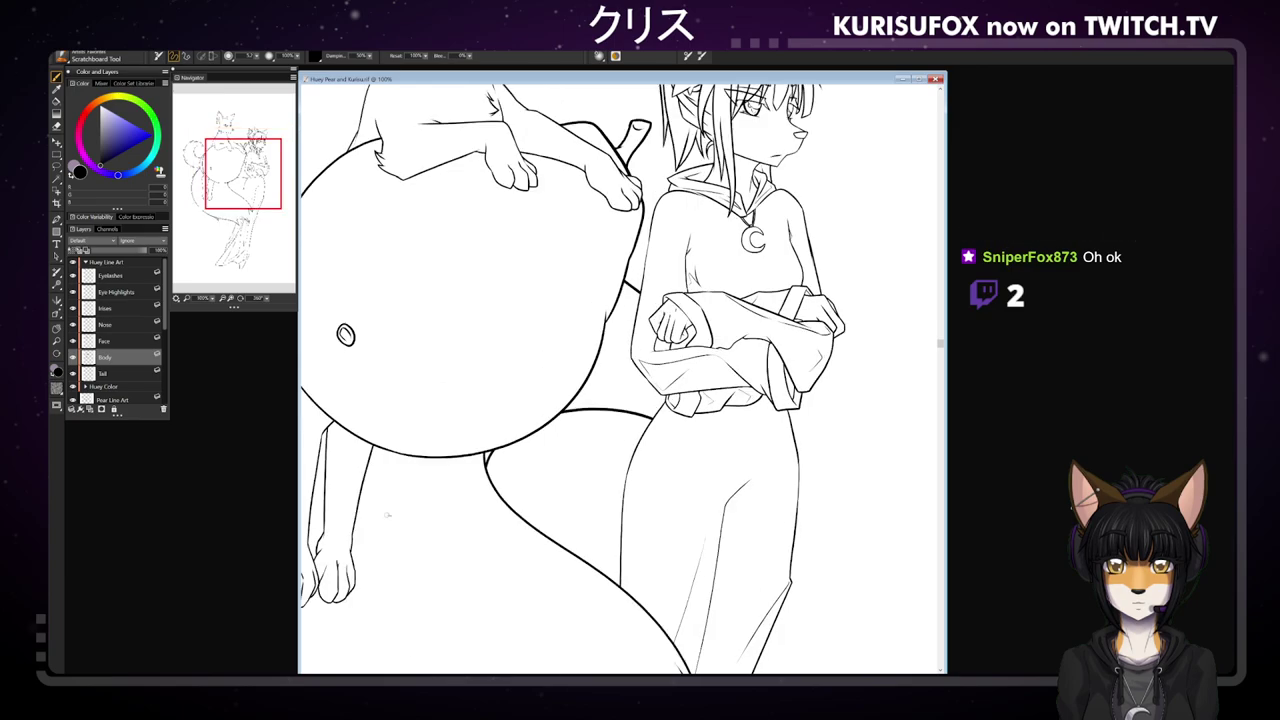
click(55, 327)
drag(447, 345, 631, 308)
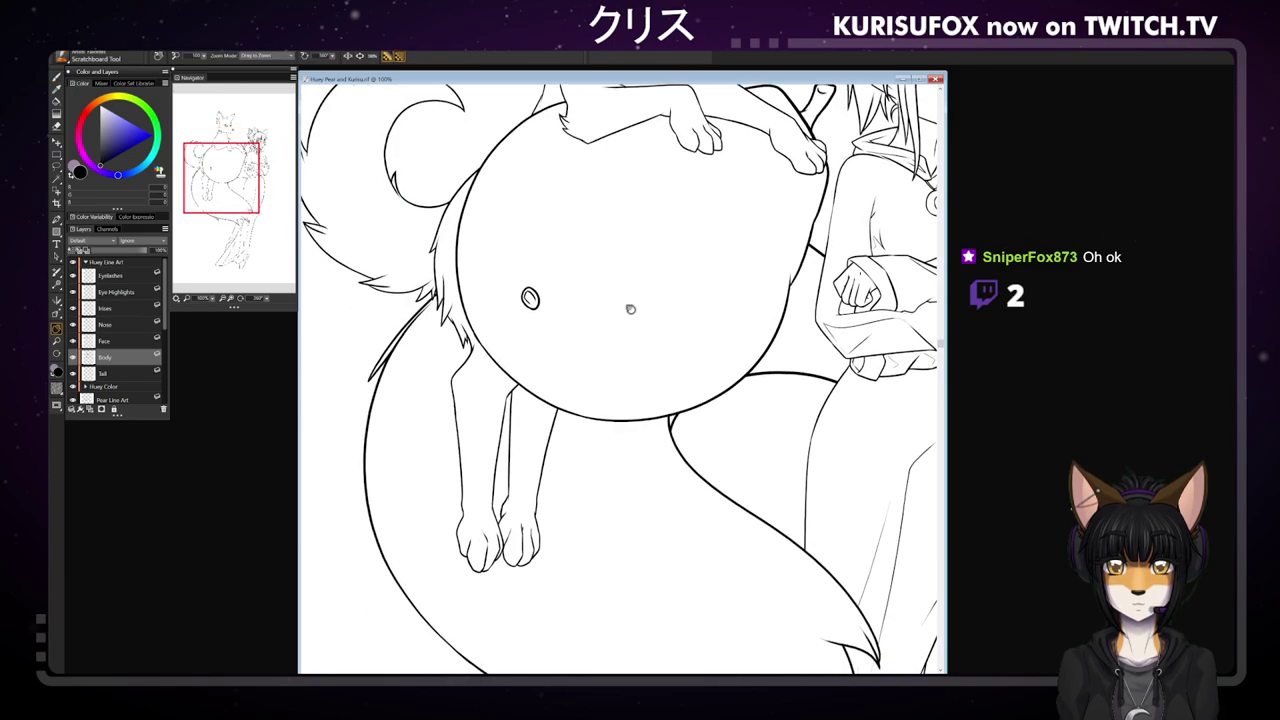
click(57, 76)
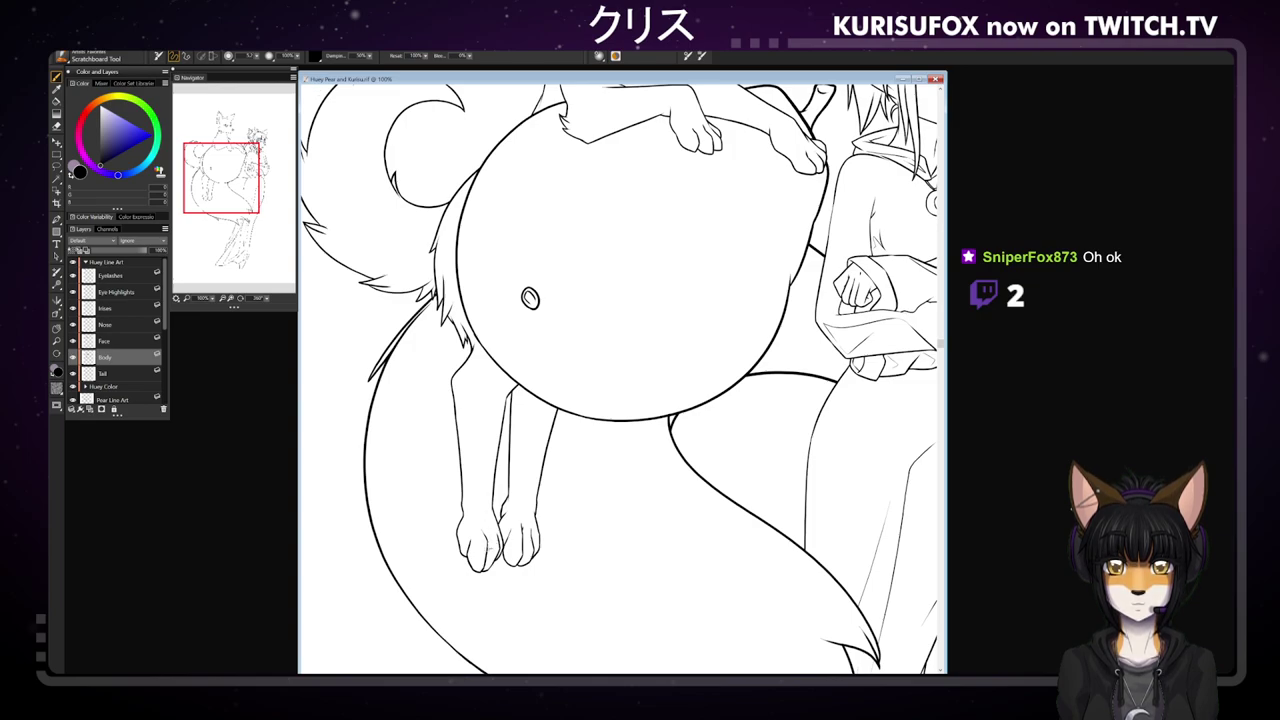
key(ctrl+z)
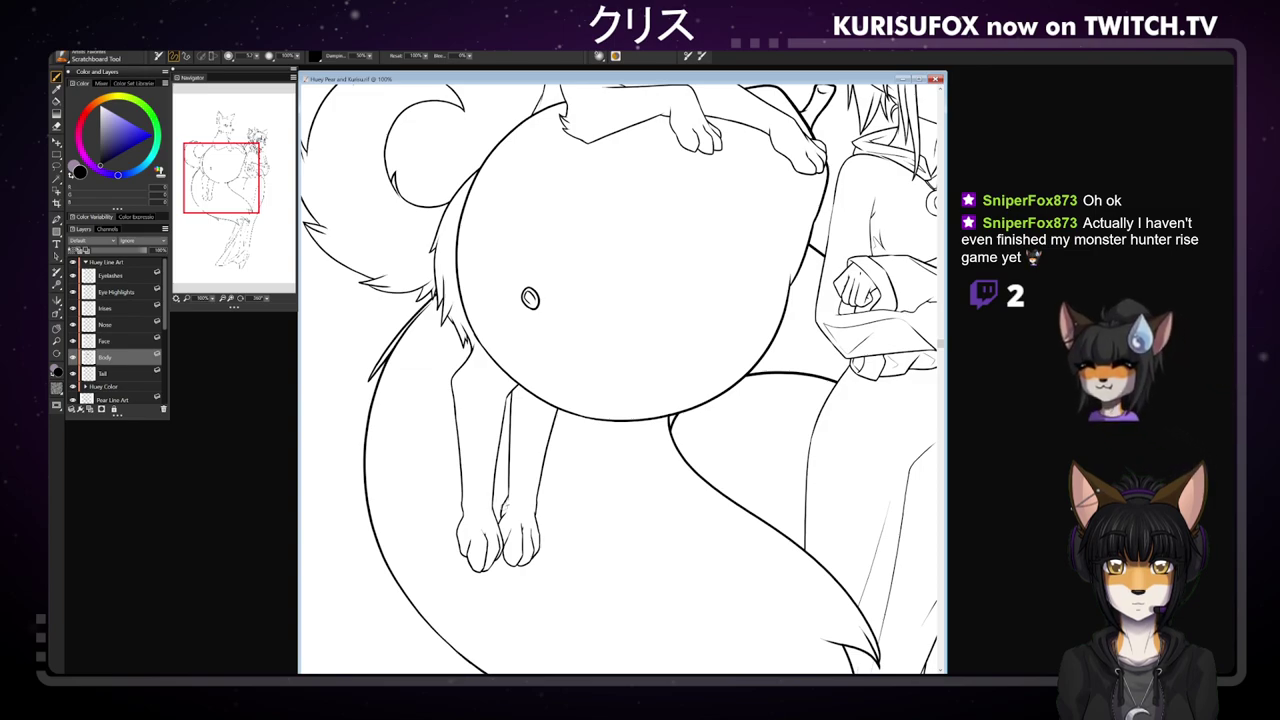
key(n)
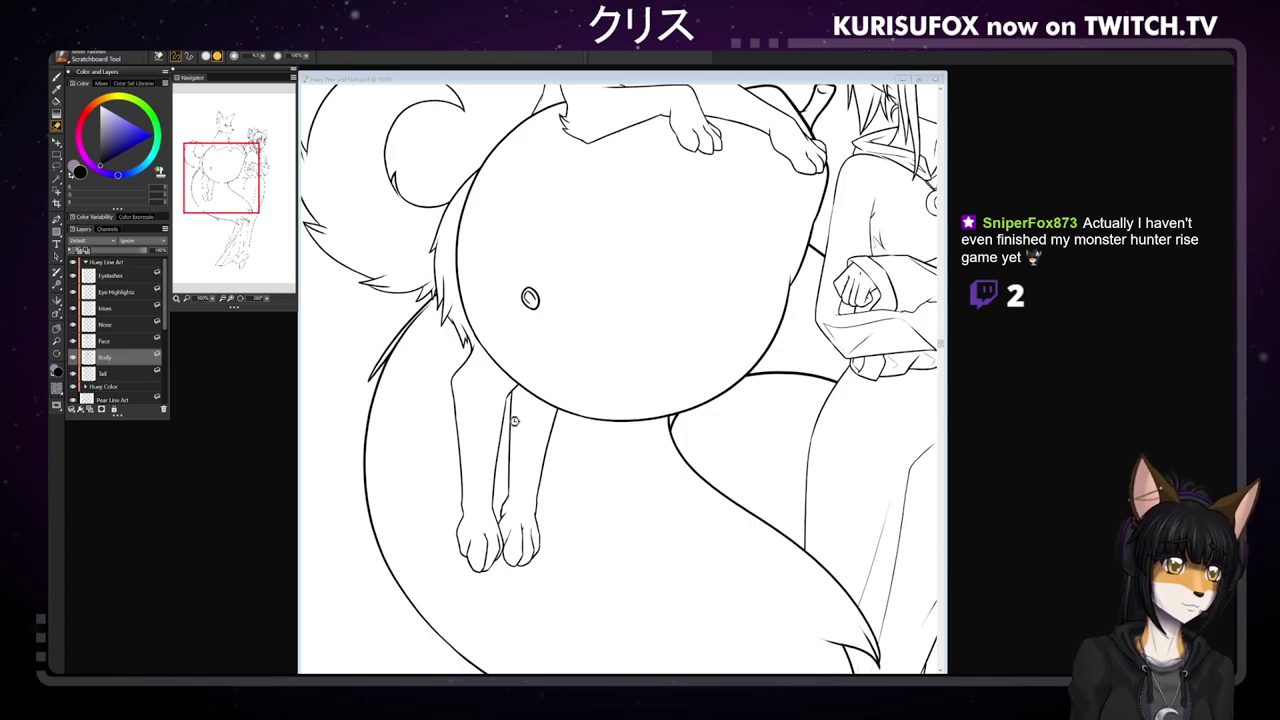
click(514, 421)
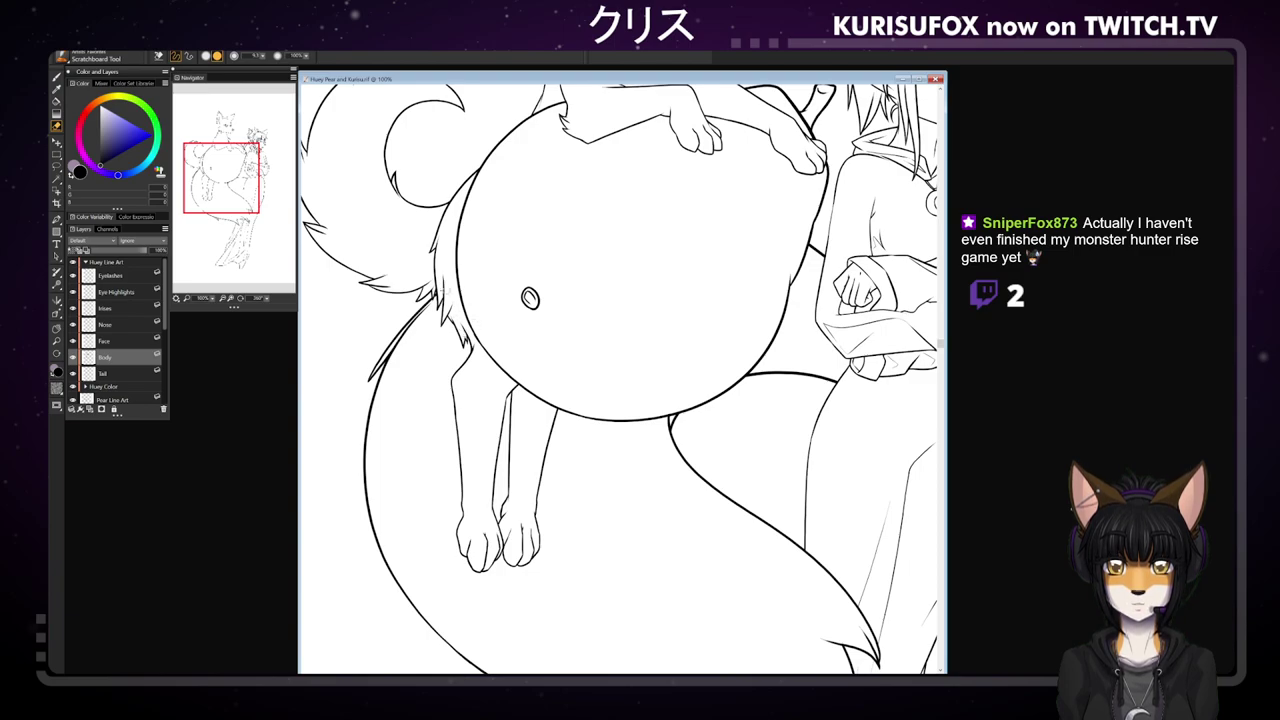
- Erase stray line work along the left edge of the pear's outline on the Pear Line Art layer
scroll(150, 345, down, 1)
click(138, 375)
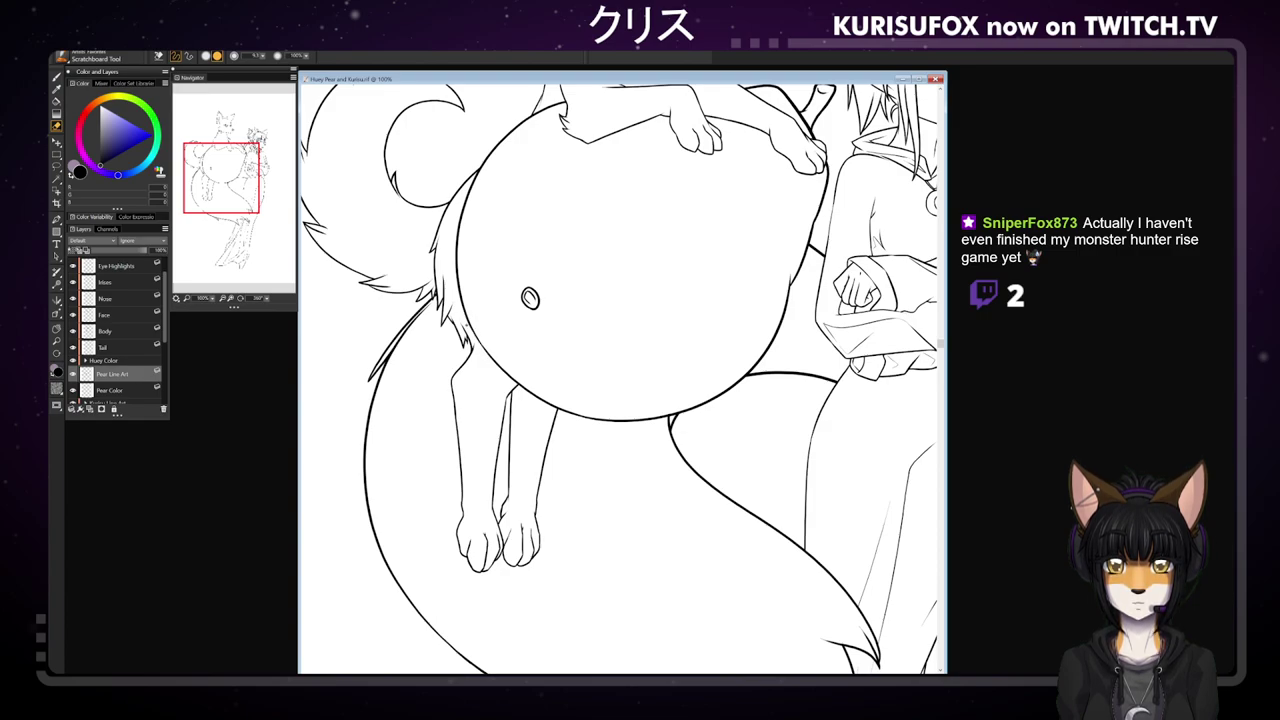
click(456, 244)
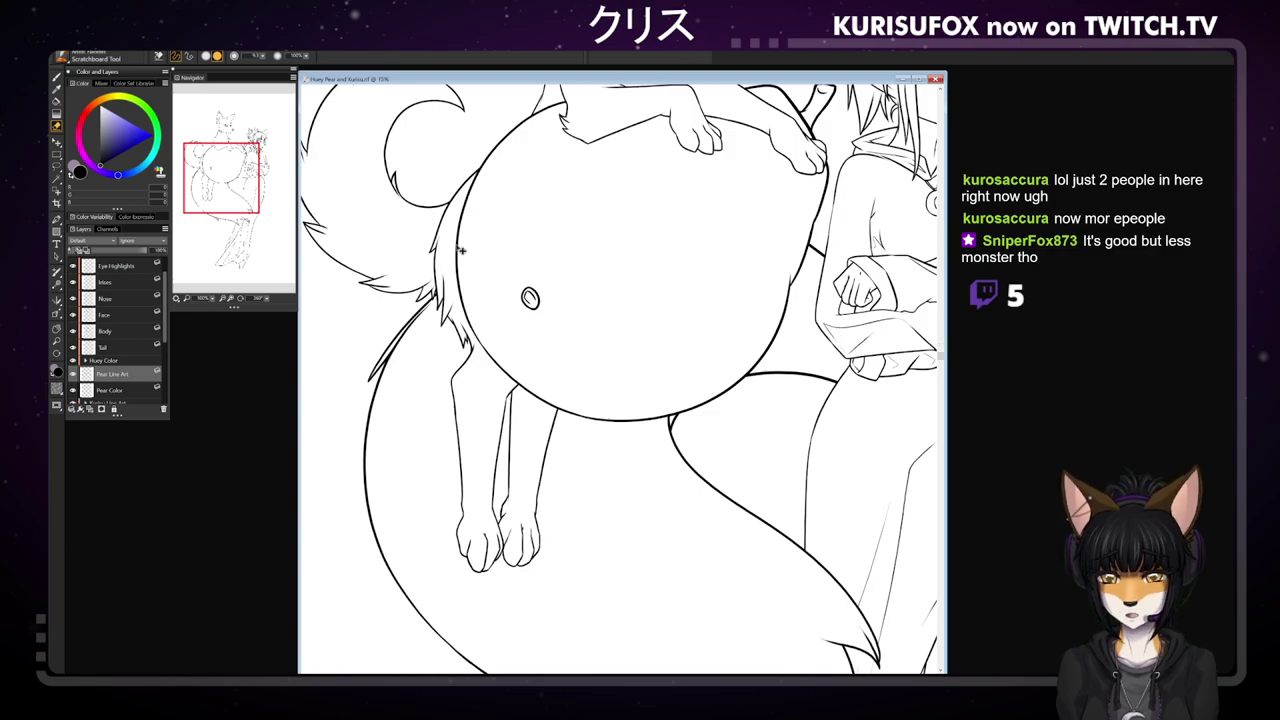
- Make the Eyelashes layer of the Huey Color group active and choose a dark grey brush colour
scroll(460, 250, down, 3)
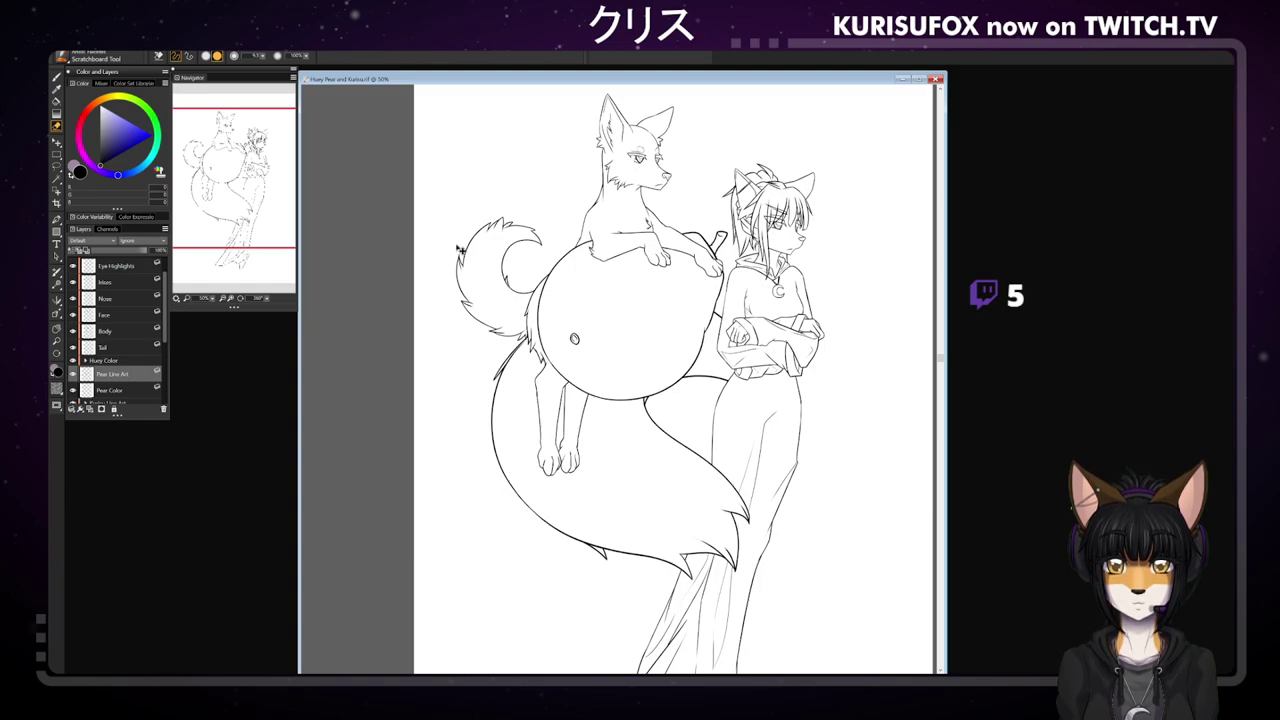
key(b)
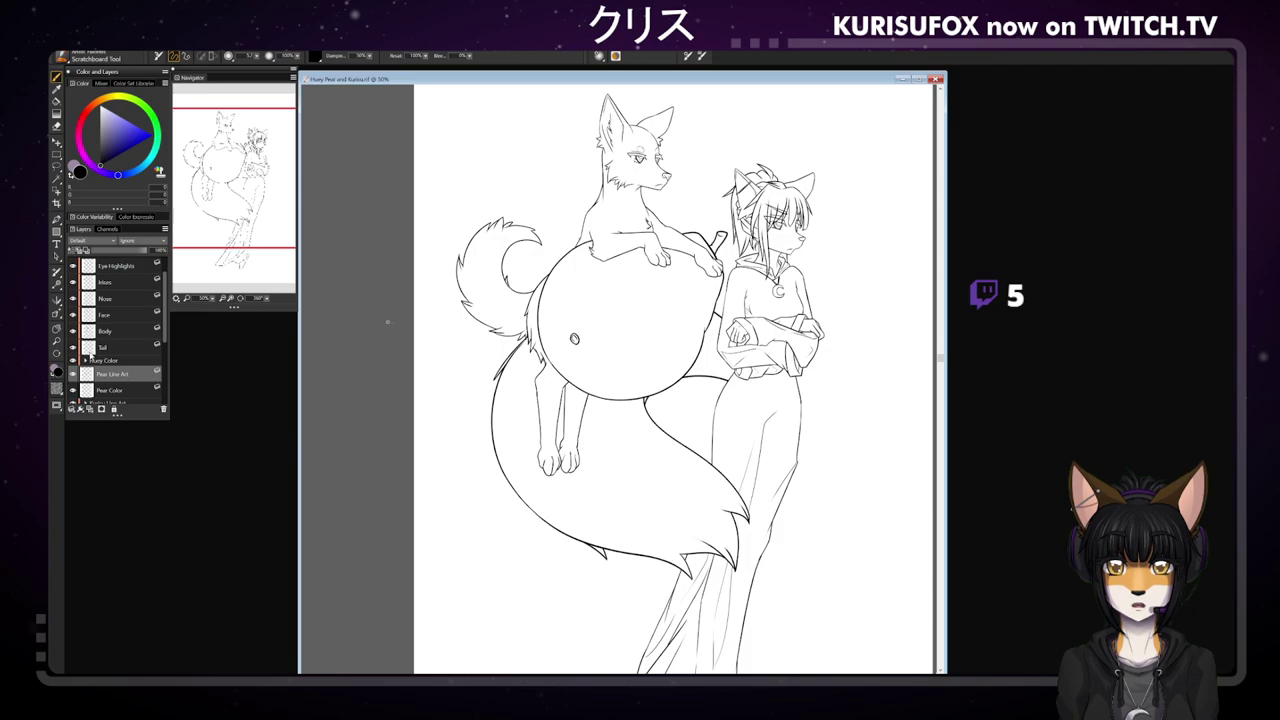
click(87, 359)
scroll(123, 336, down, 2)
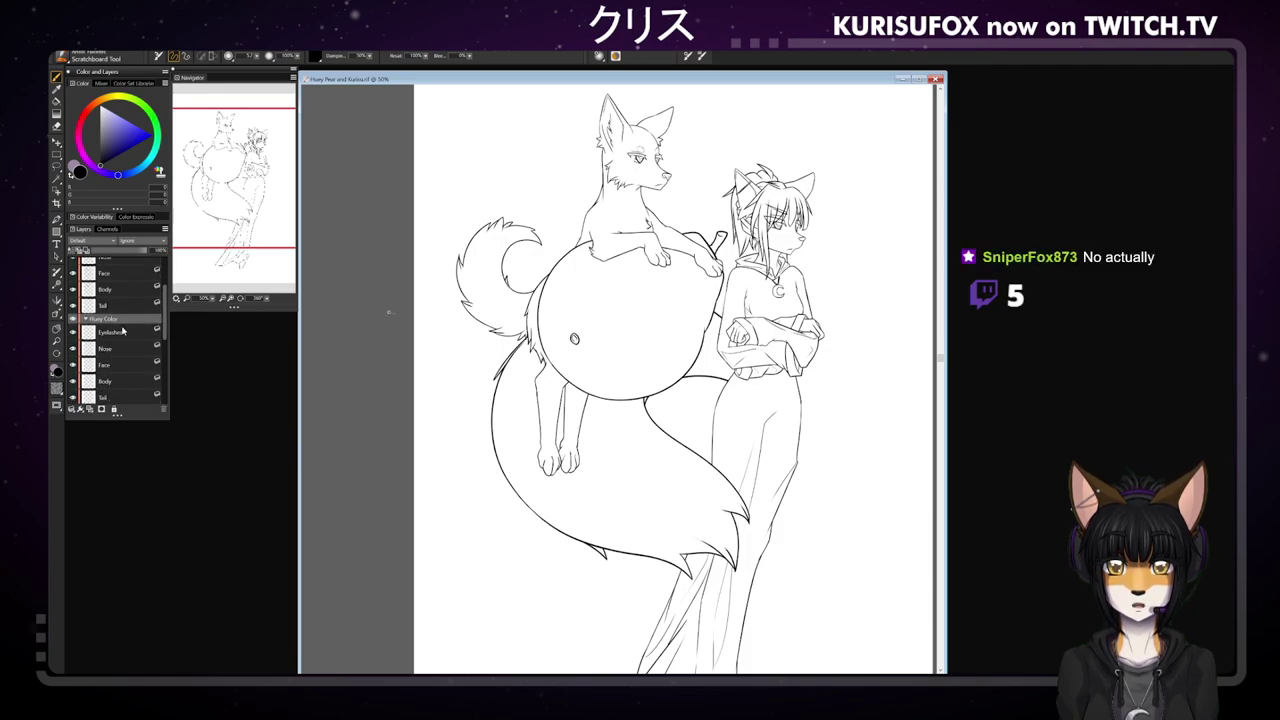
click(123, 336)
drag(99, 152, 100, 146)
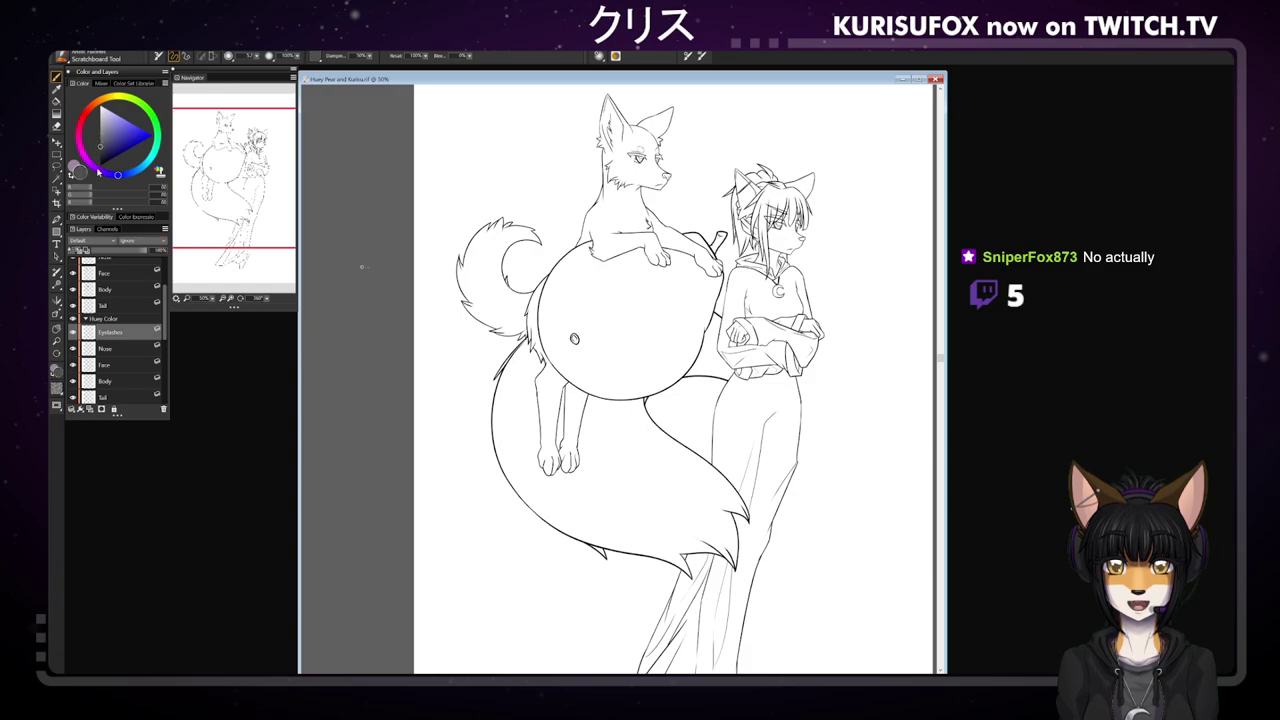
- Fill both of the fox's upper eyelashes with dark grey, tidying the edges with the eraser
click(57, 329)
drag(671, 182, 568, 390)
key(ctrl+plus)
key(ctrl+plus)
key(ctrl+plus)
key(ctrl+plus)
key(ctrl+plus)
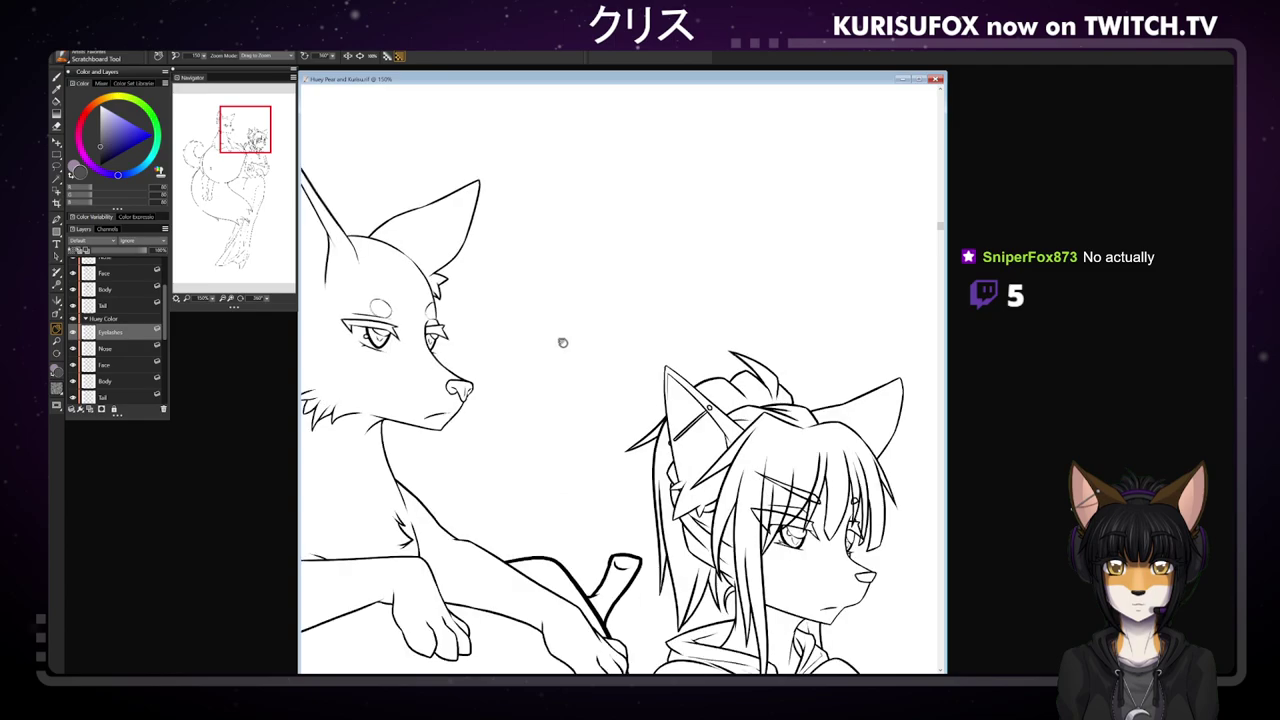
drag(573, 334, 817, 362)
drag(620, 231, 580, 283)
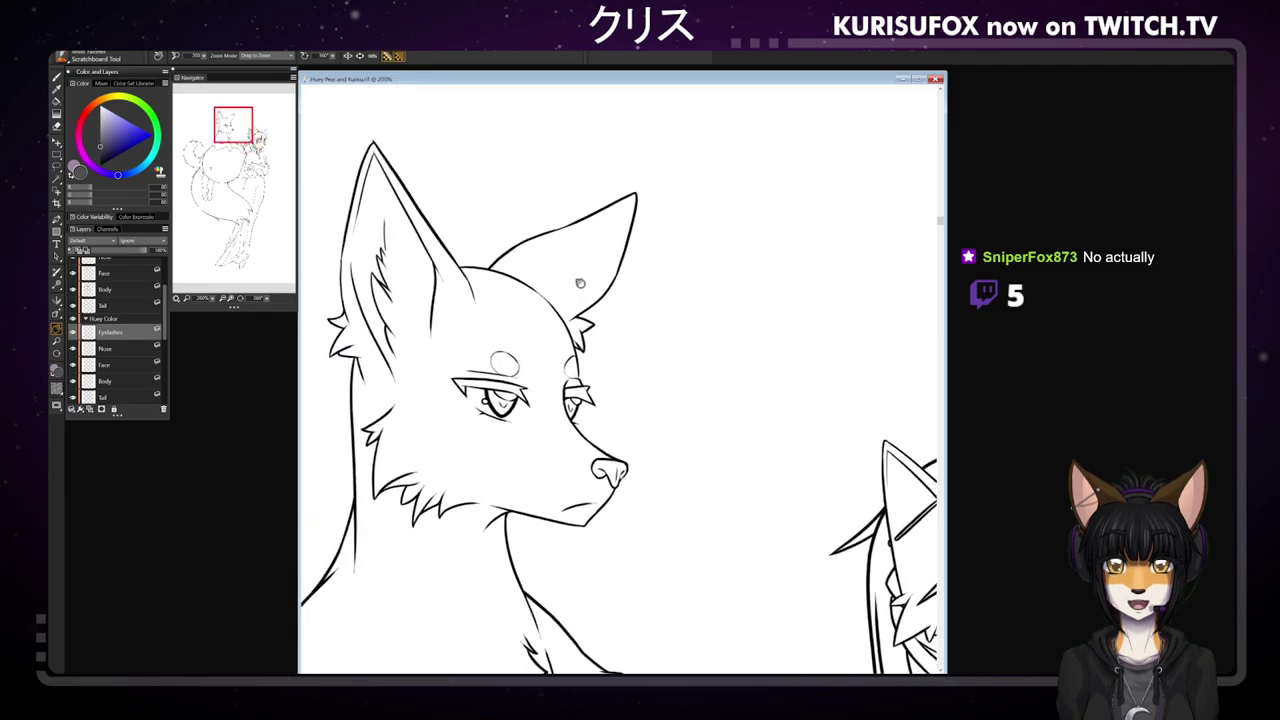
click(58, 74)
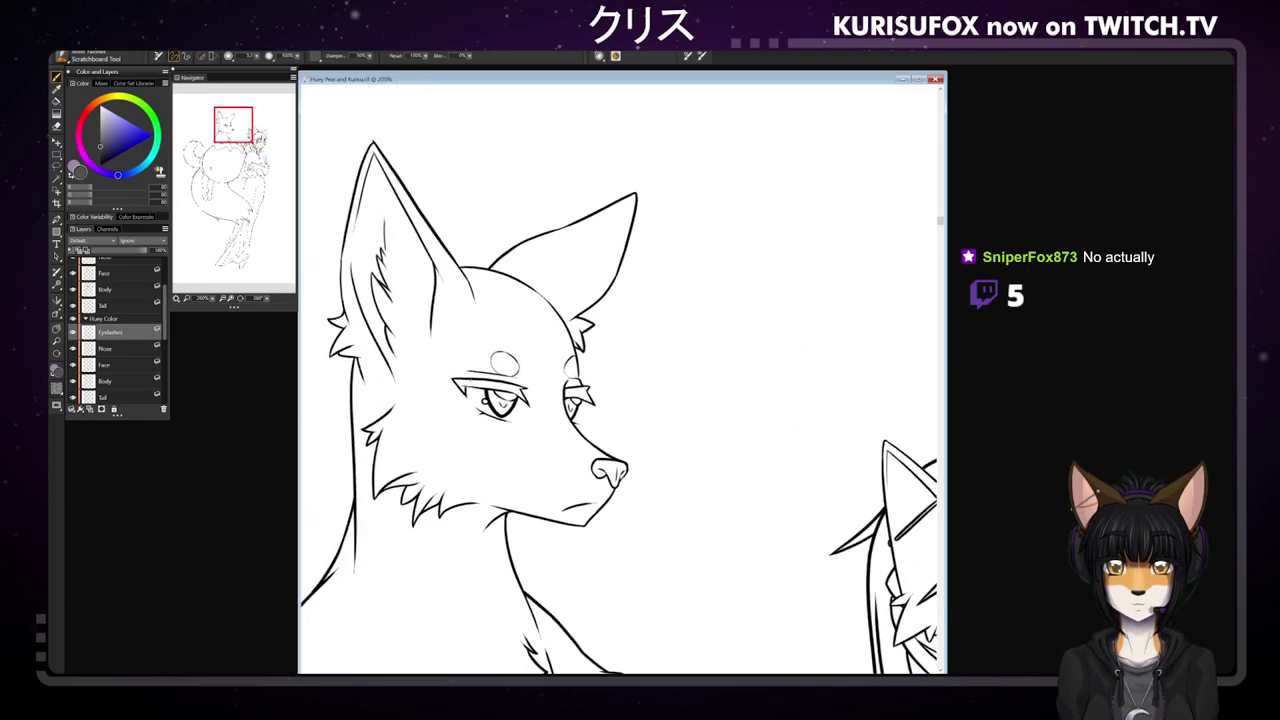
drag(466, 381, 504, 385)
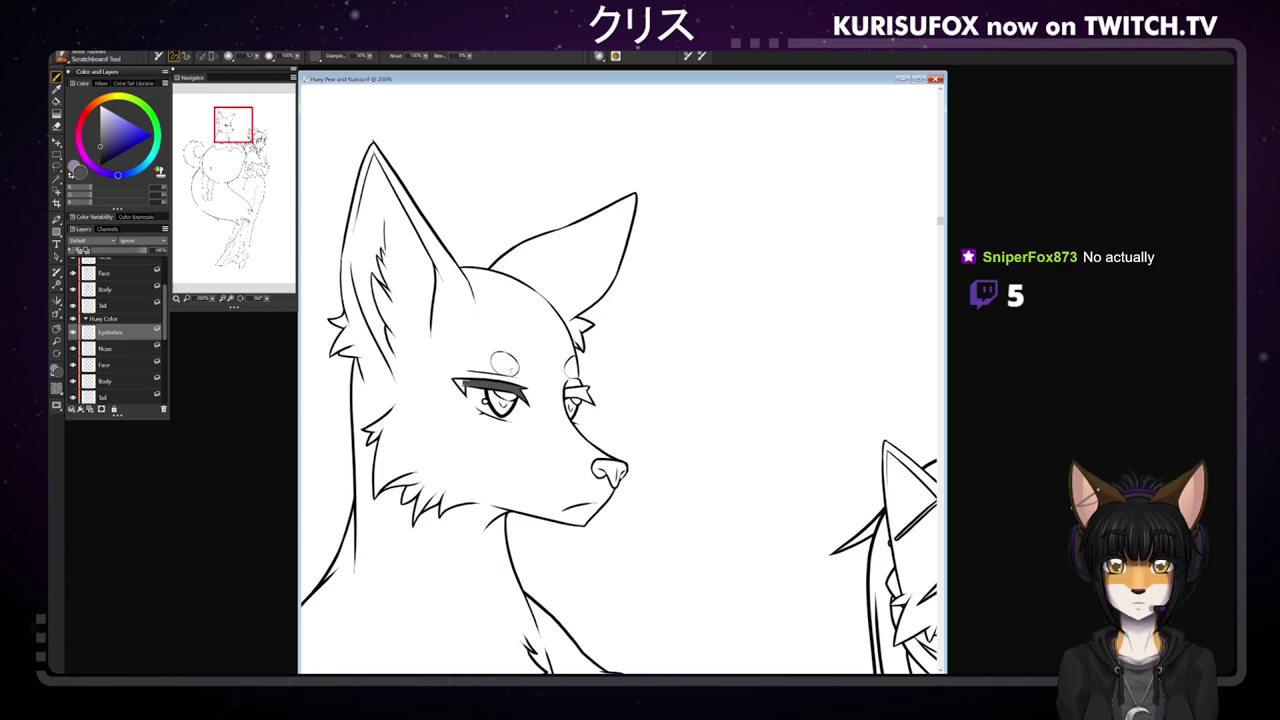
key(n)
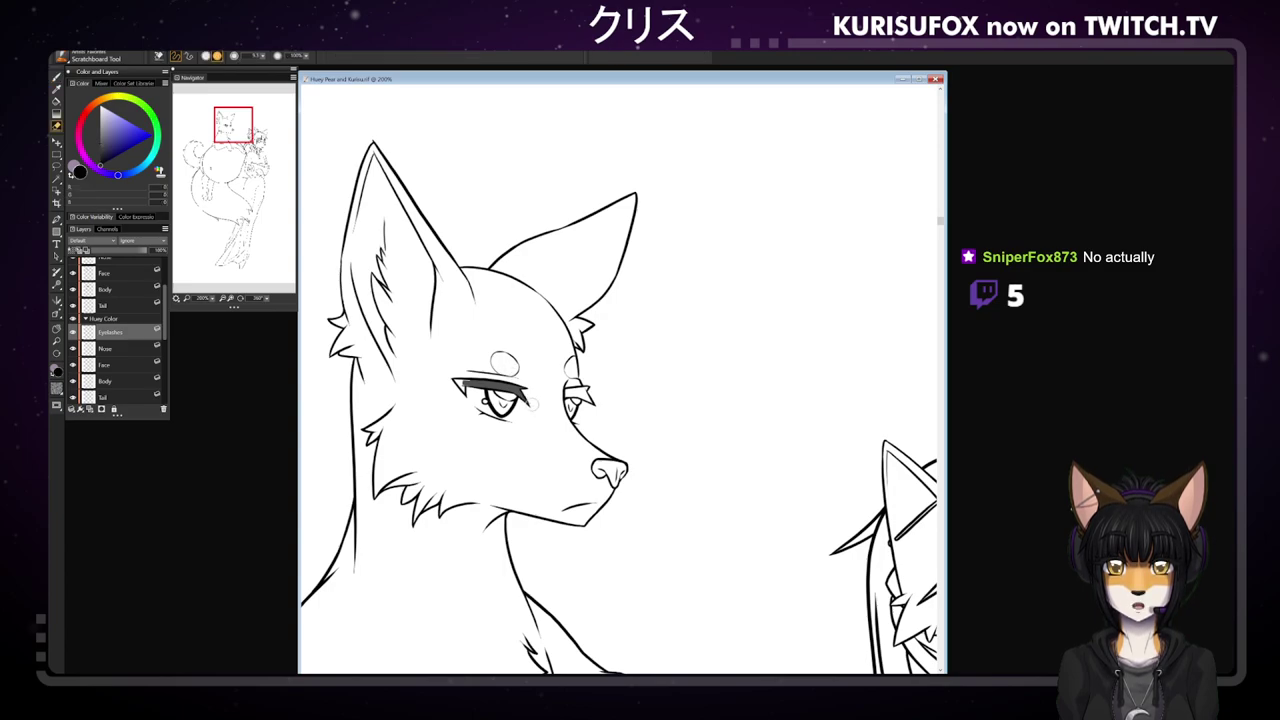
key(b)
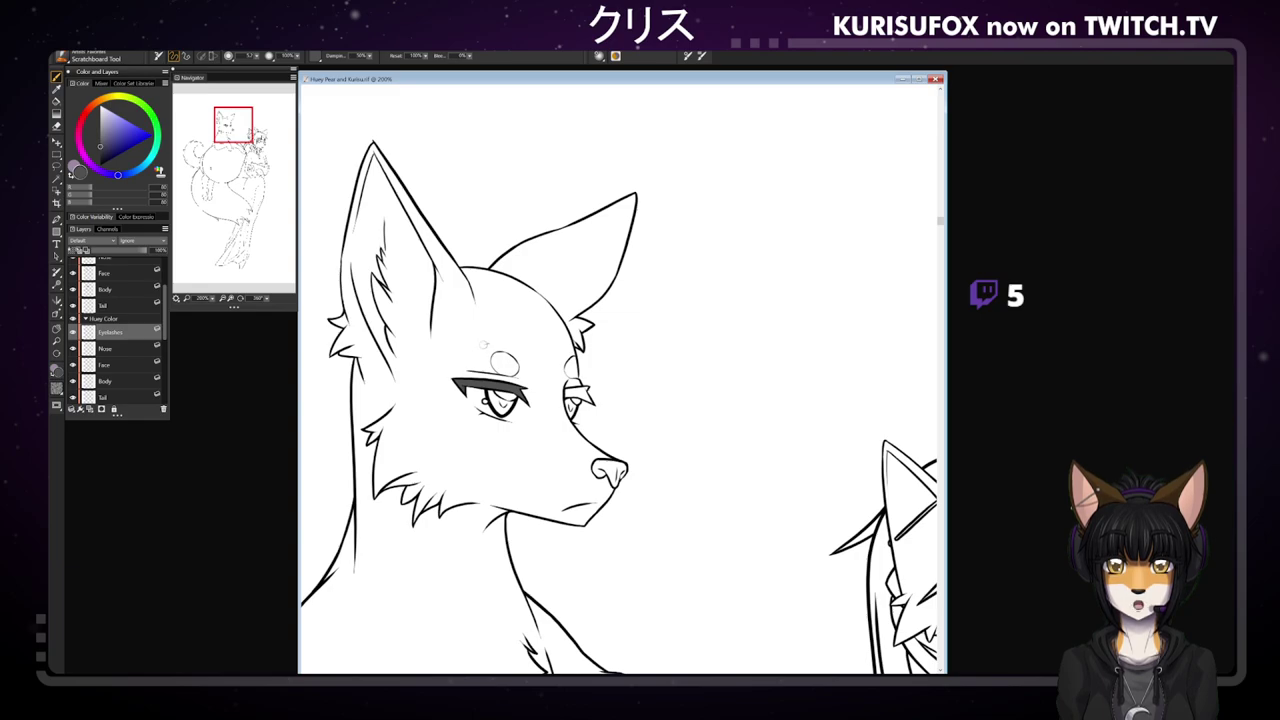
drag(568, 391, 578, 395)
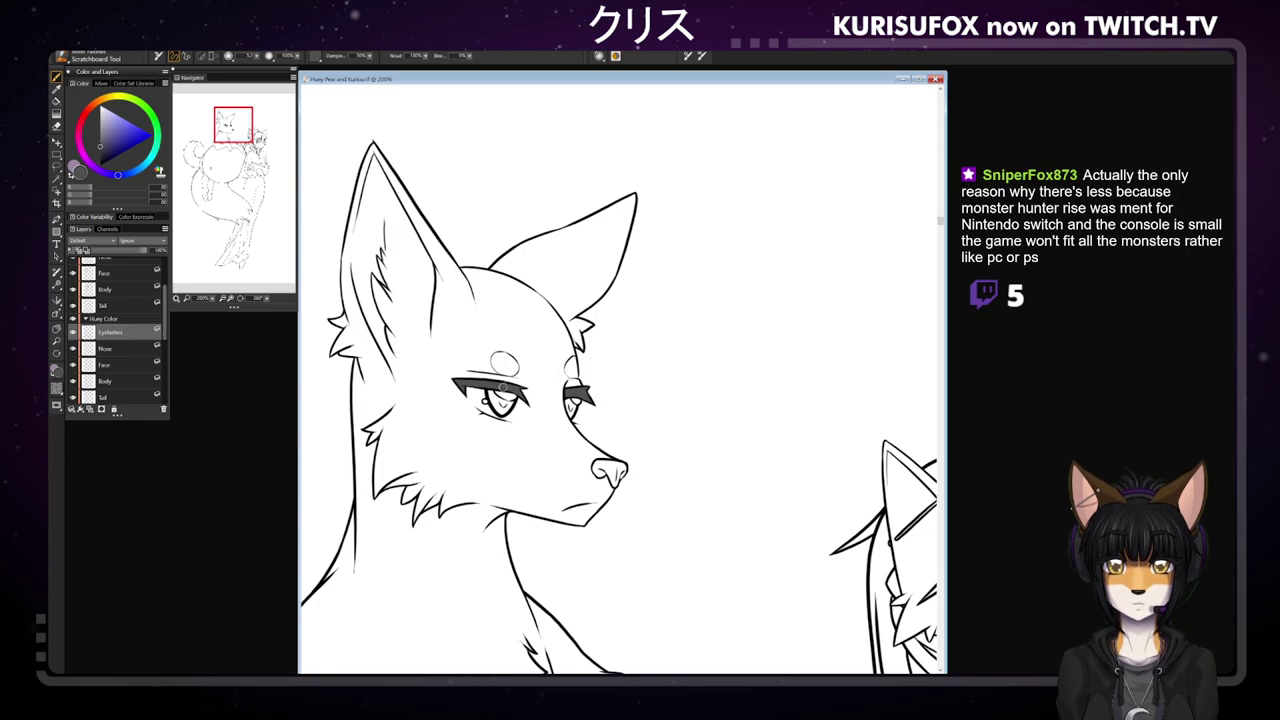
- Paint the fox's nose dark grey on the Nose layer of the Huey Color group
click(127, 349)
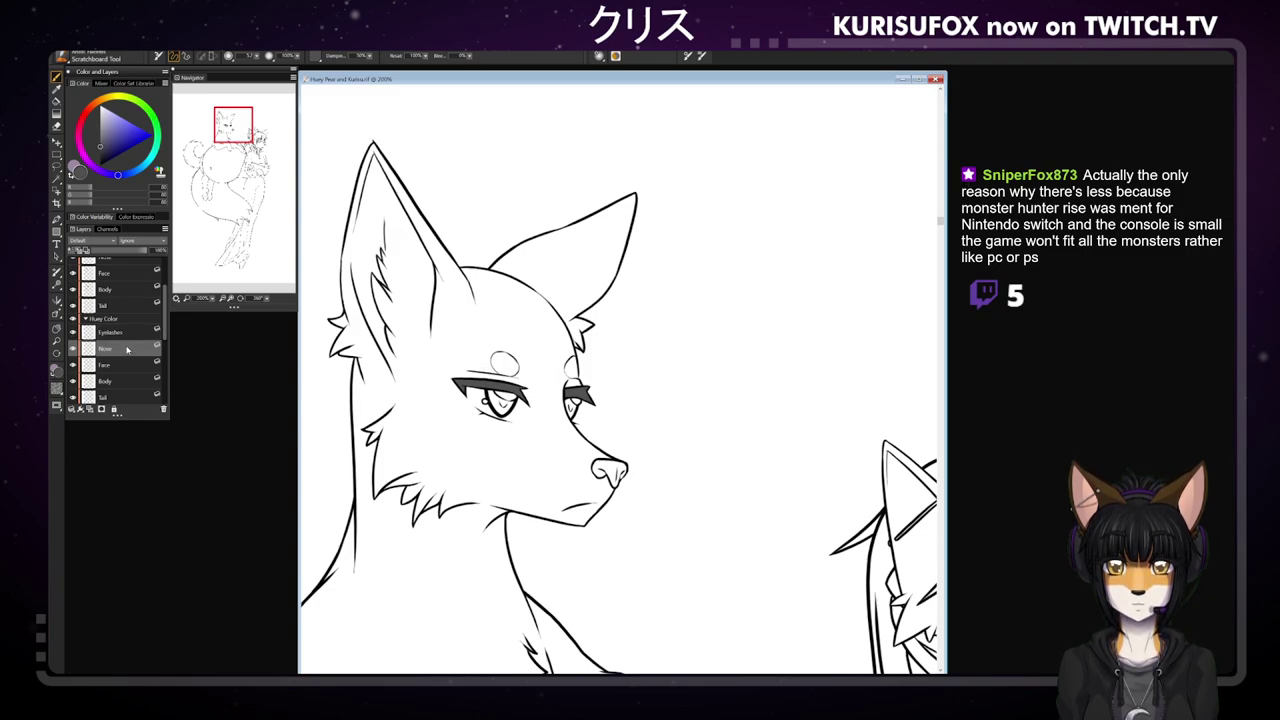
drag(604, 468, 600, 471)
drag(598, 463, 622, 473)
- Add two layers above the Nose layer in the Huey Color group, naming the upper Eye Highlights and the lower Irises
click(89, 410)
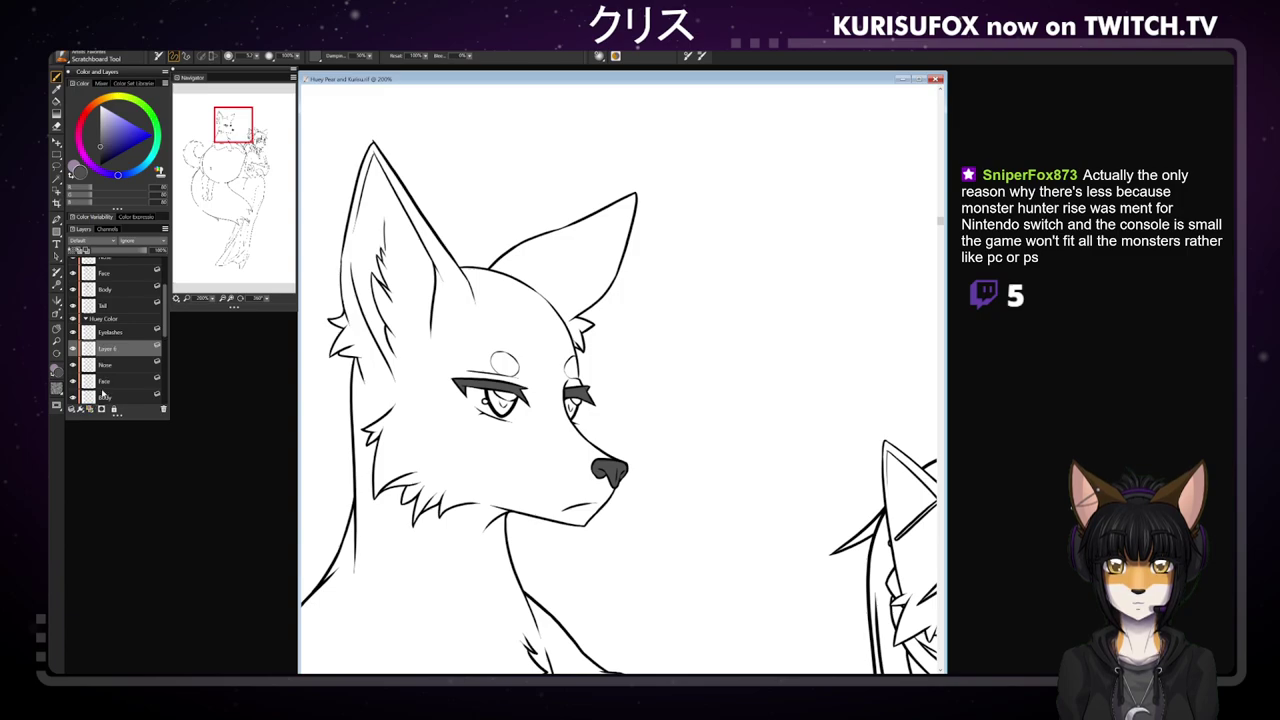
click(92, 411)
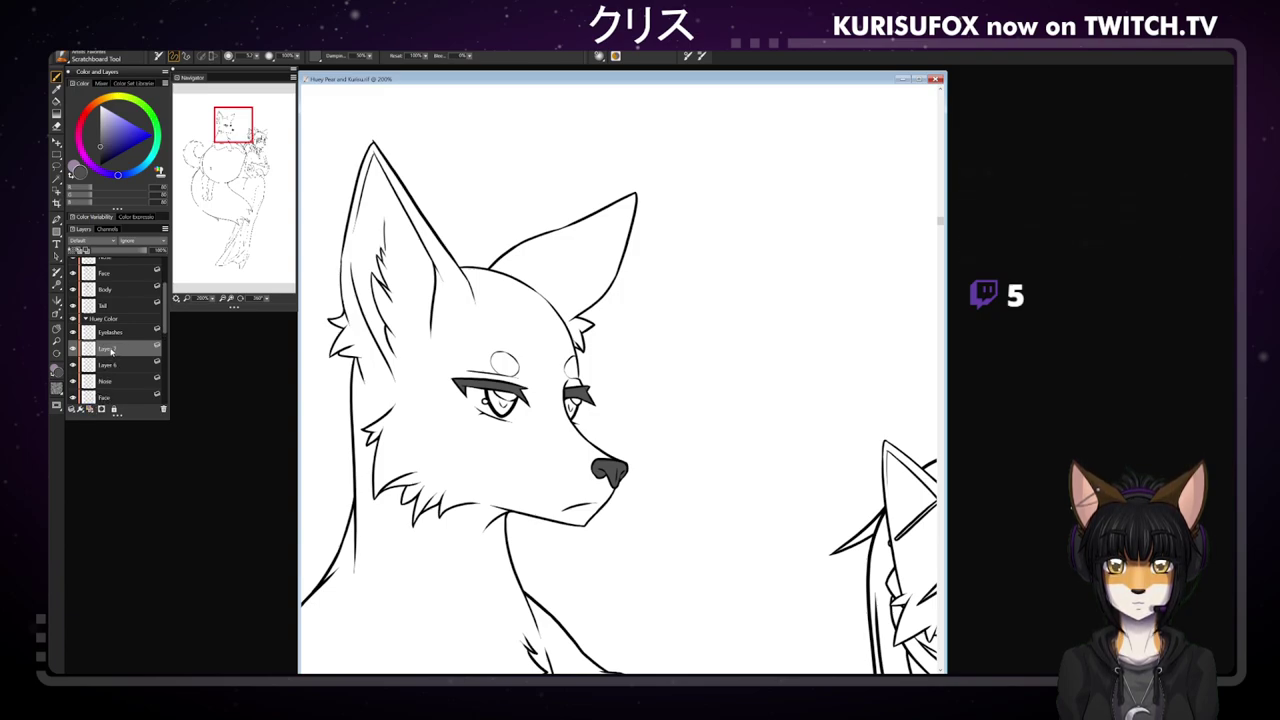
double_click(108, 349)
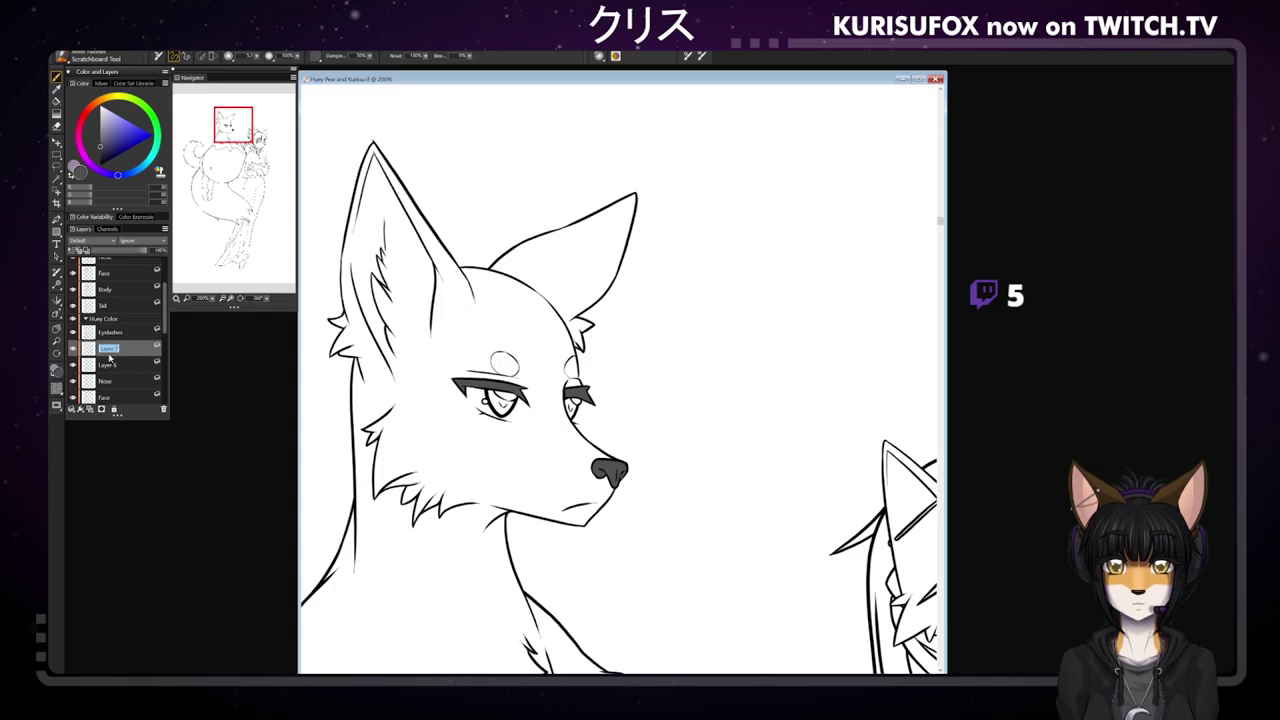
text(Eye Highlights)
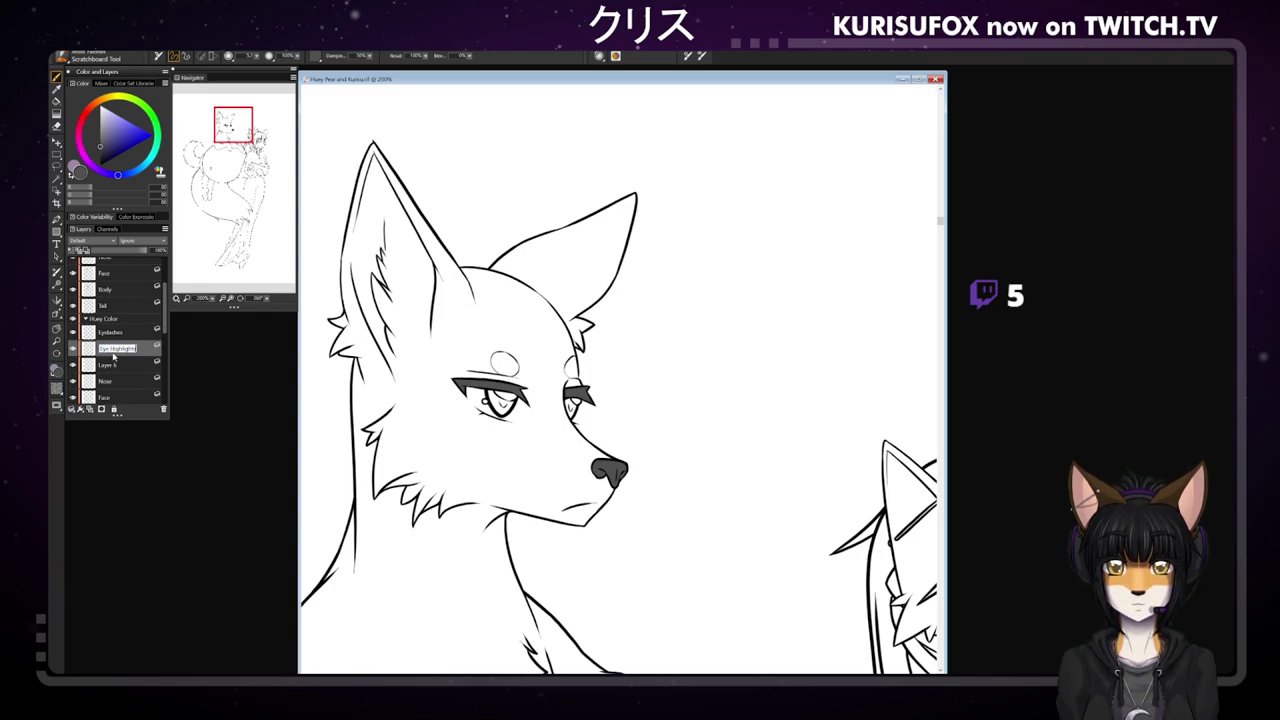
key(Return)
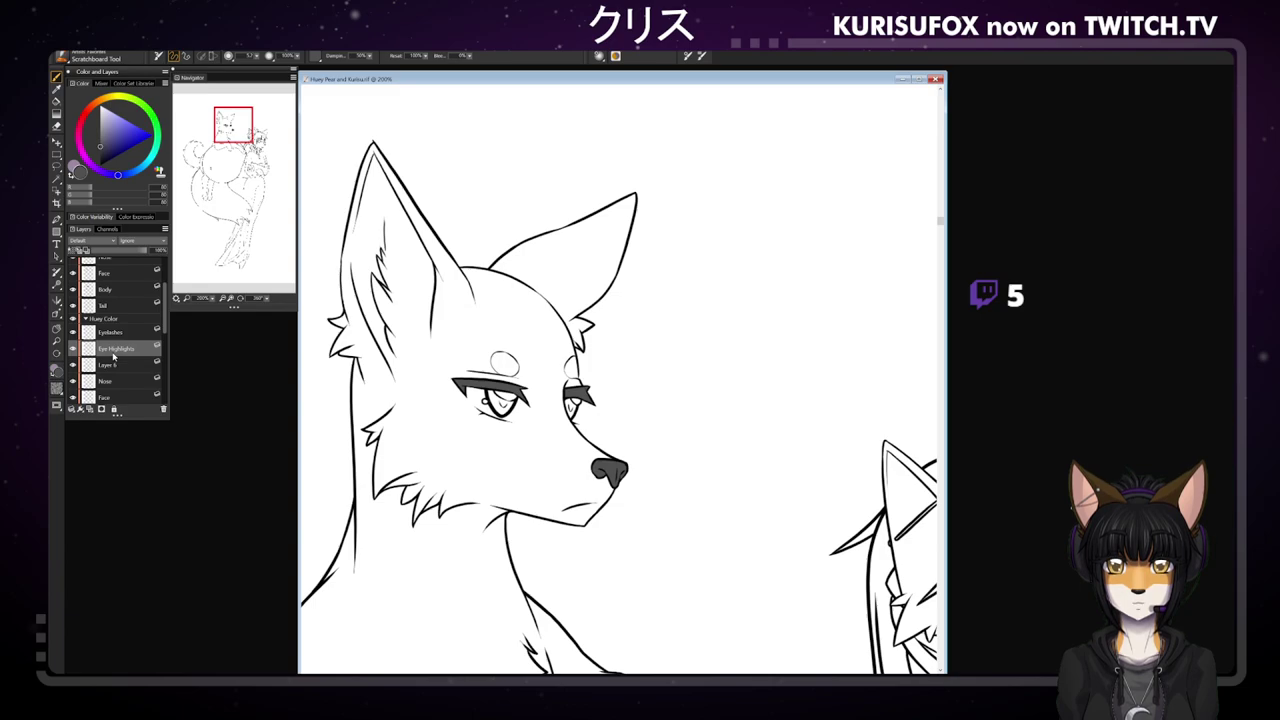
double_click(108, 365)
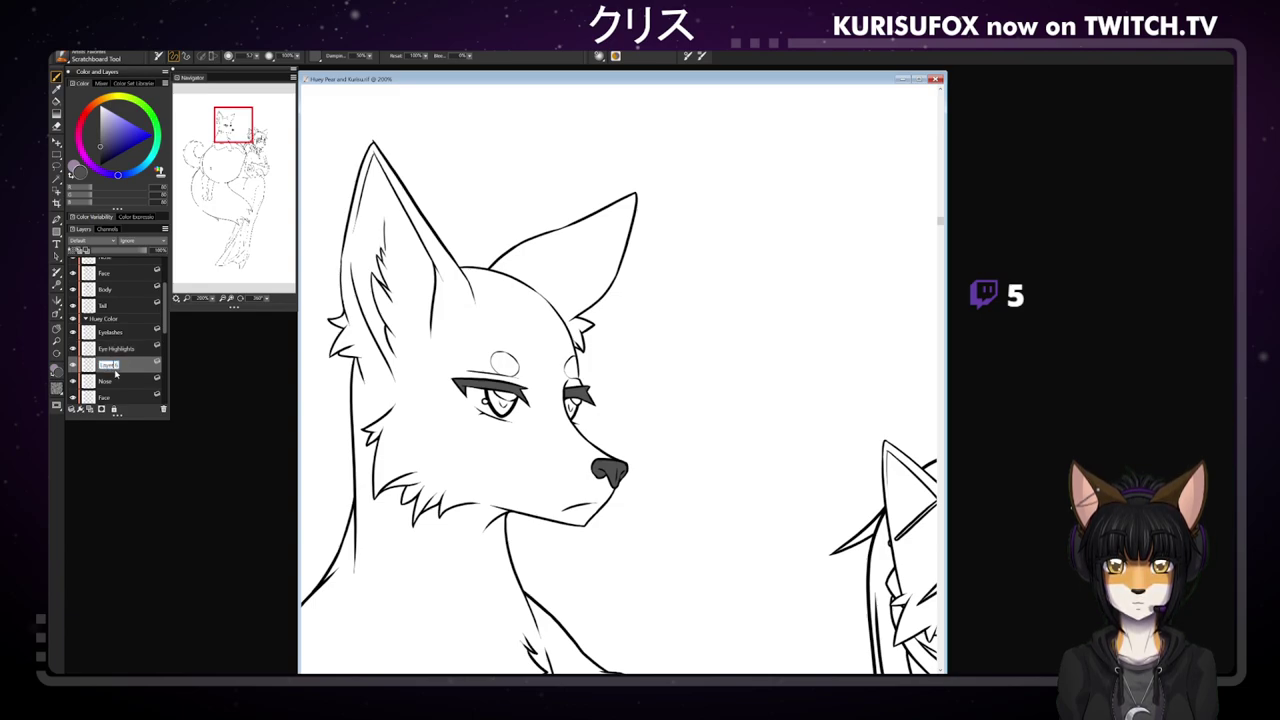
text(Irises)
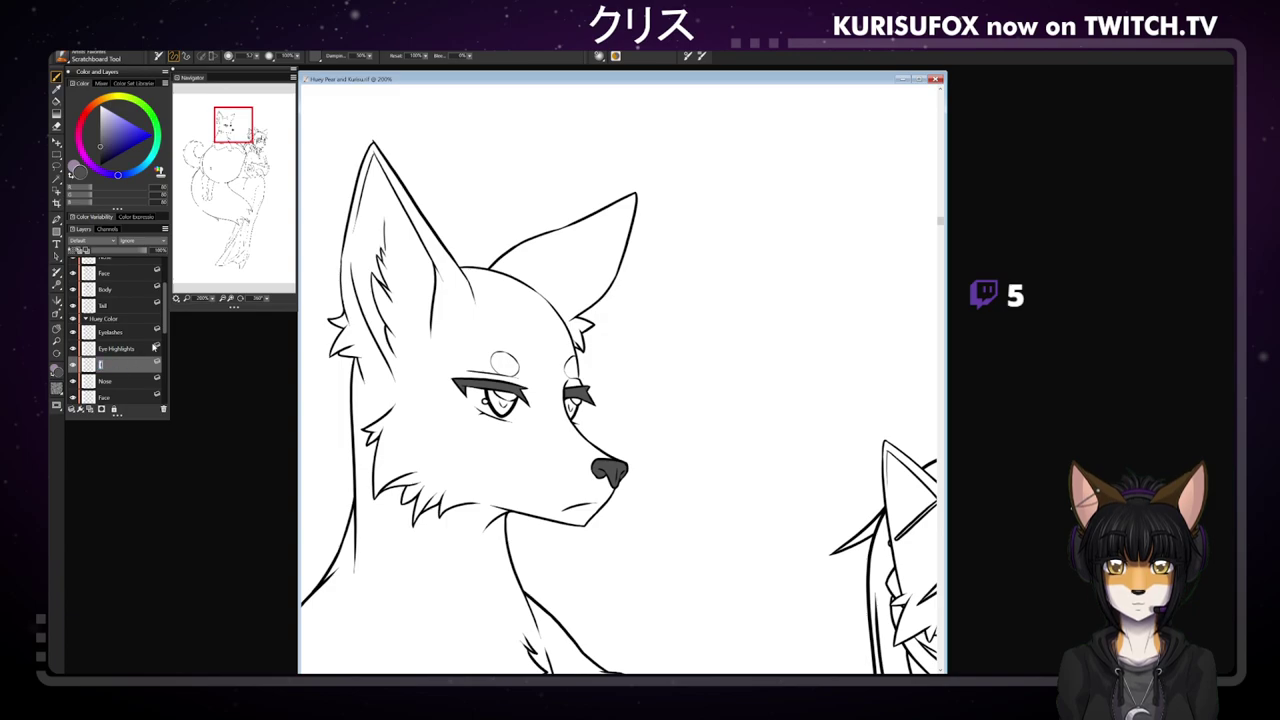
key(Return)
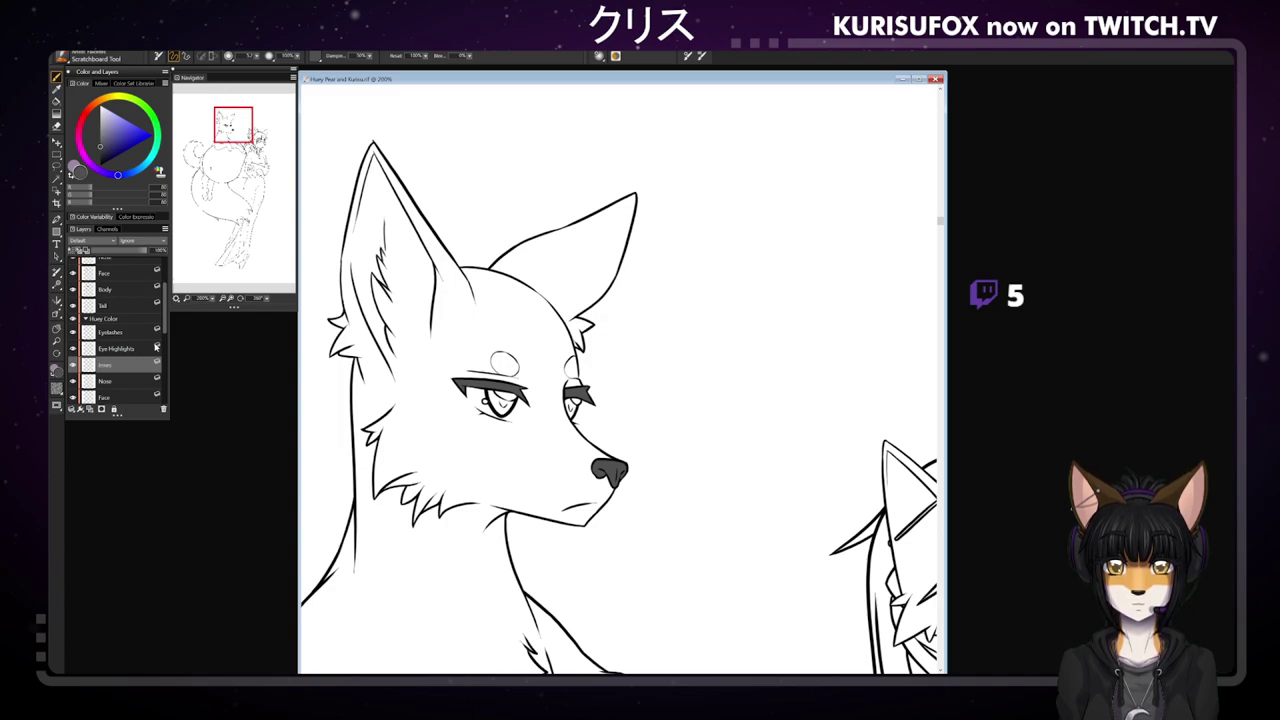
- Add another layer directly above the Nose layer in the Huey Color group and name it Scleras
click(110, 387)
click(89, 409)
double_click(112, 383)
text(S)
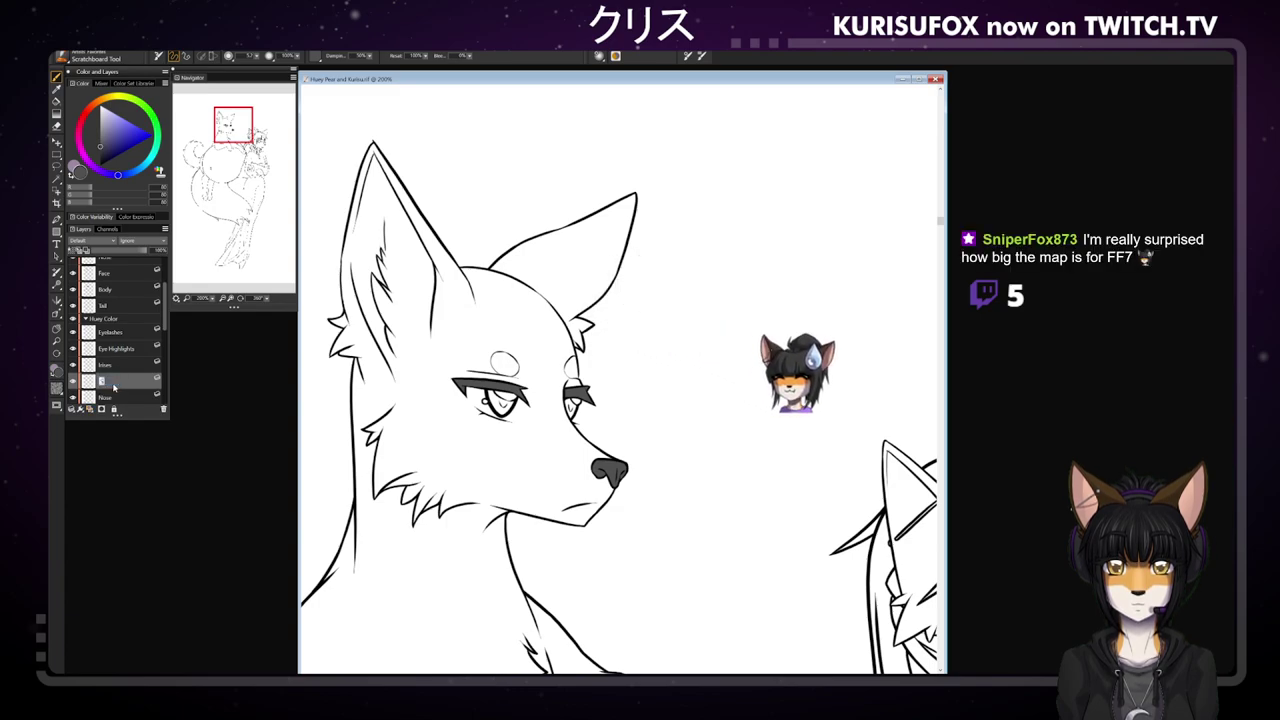
text(cleras)
key(Return)
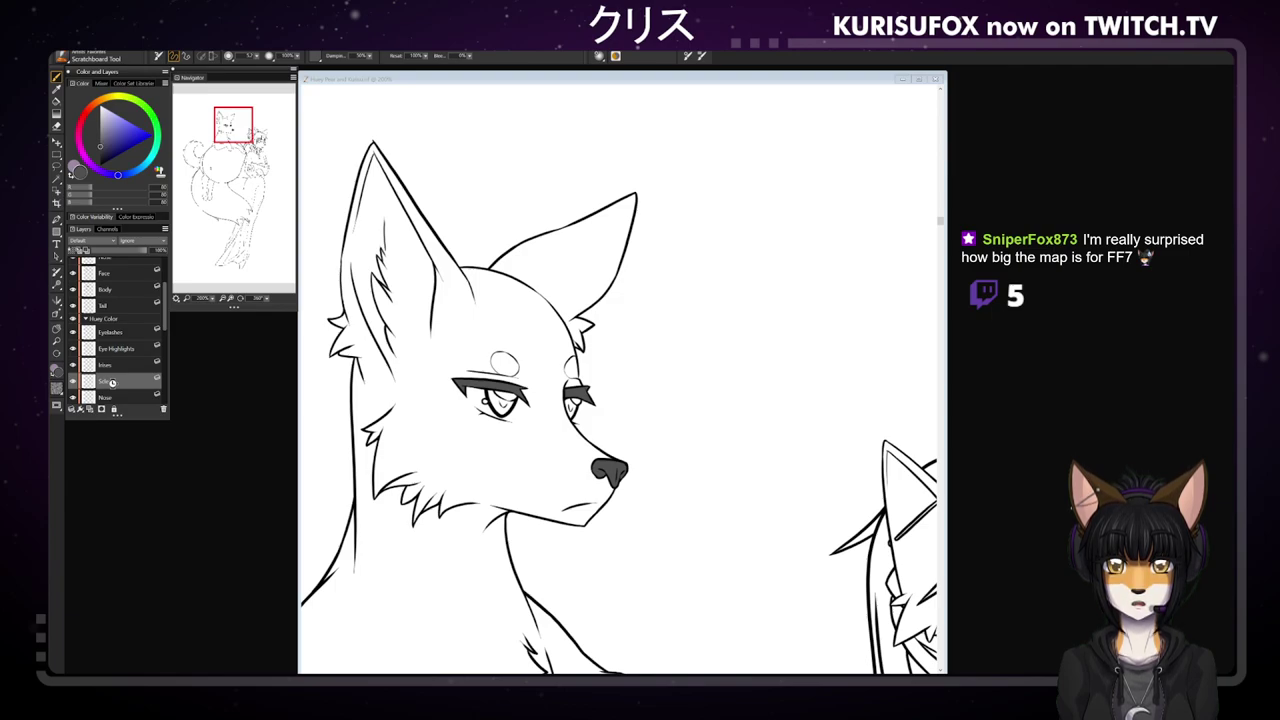
- Paint both of the fox's irises dark grey on the Irises layer of the Huey Color group
key(Return)
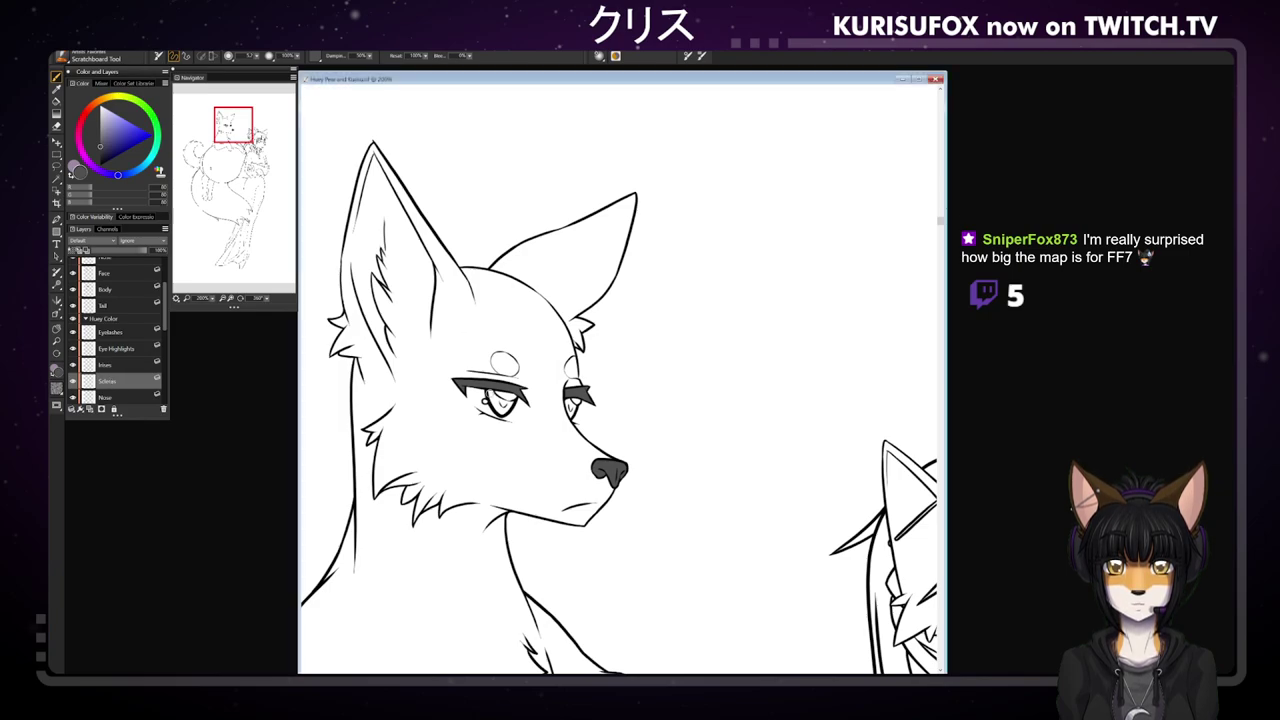
drag(568, 399, 573, 410)
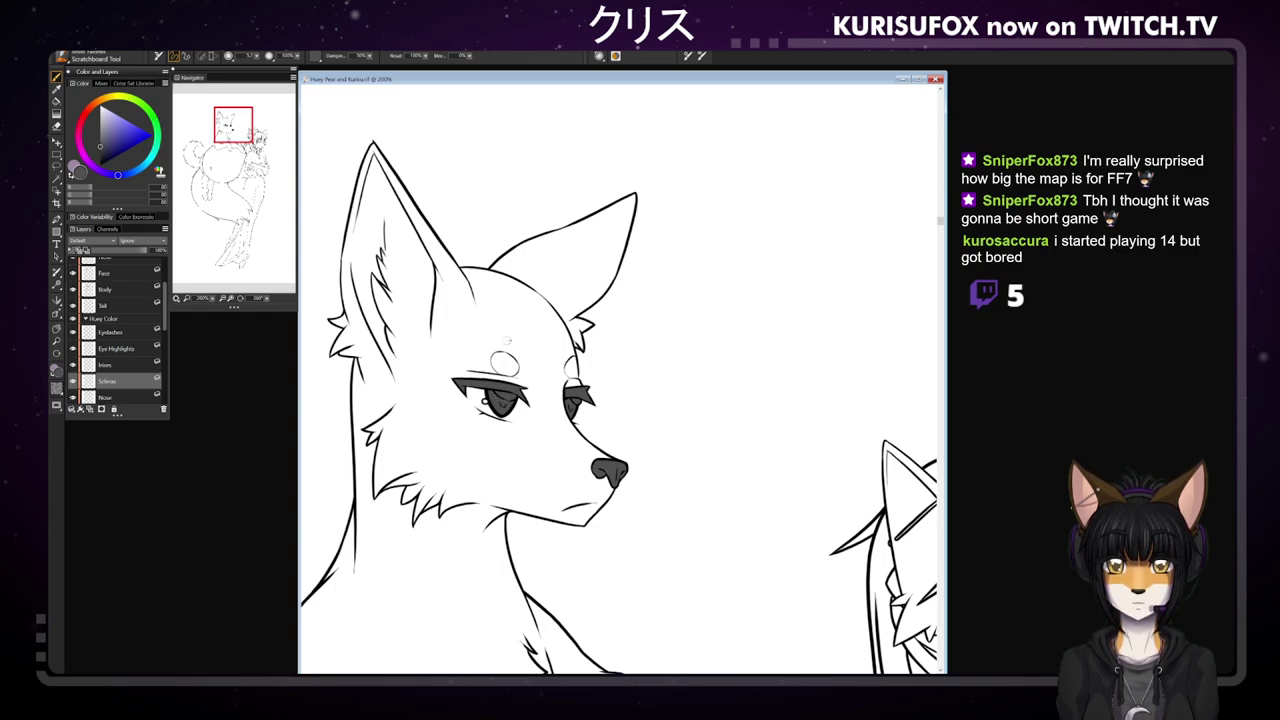
click(118, 383)
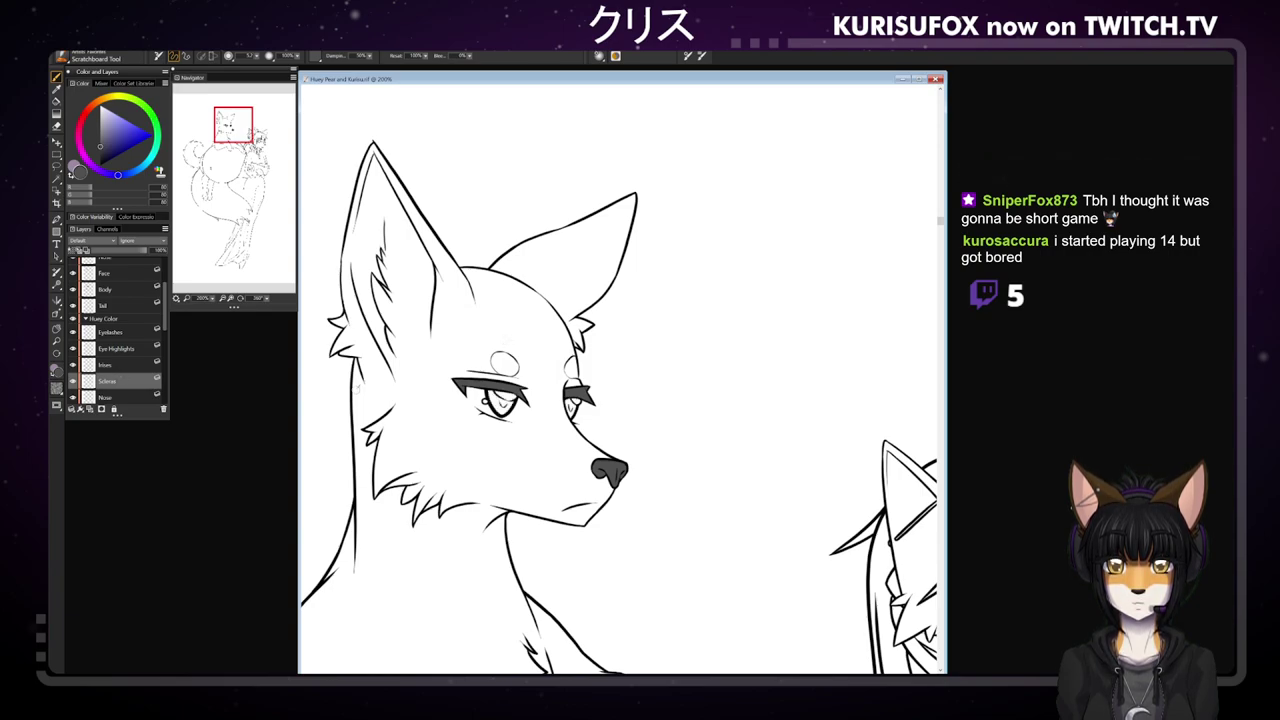
click(118, 366)
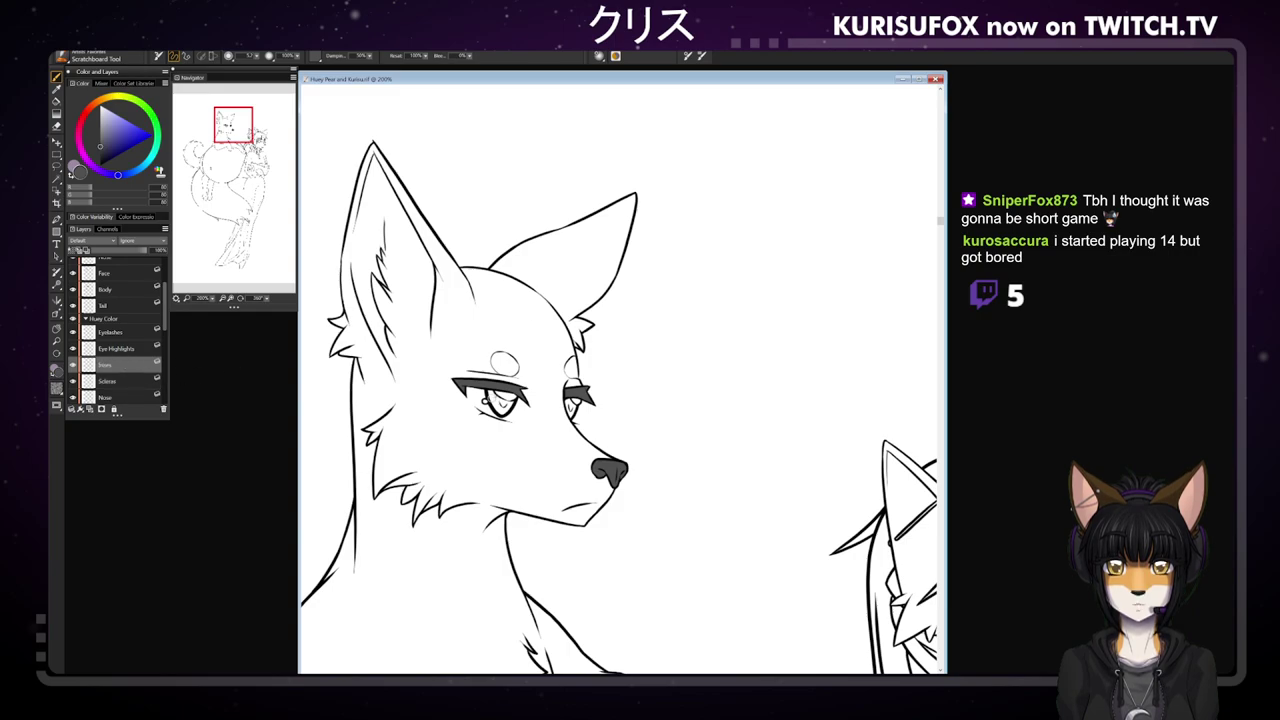
drag(498, 408, 512, 396)
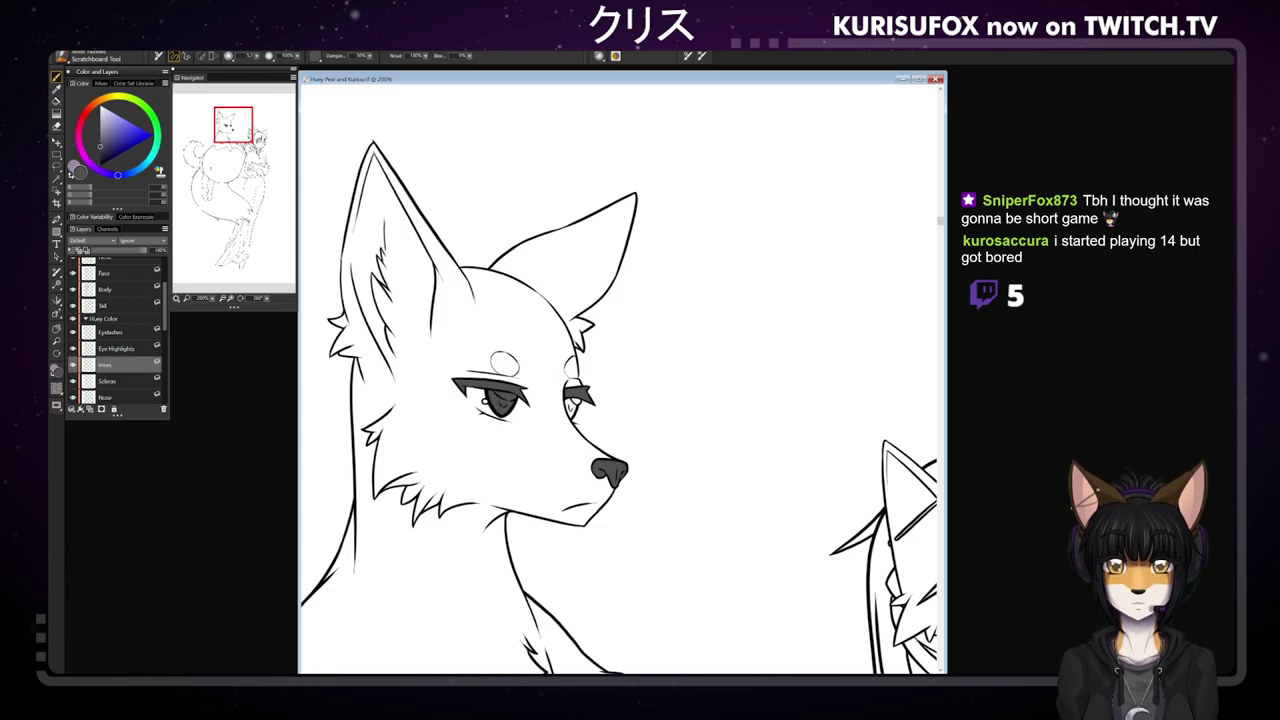
drag(567, 400, 575, 404)
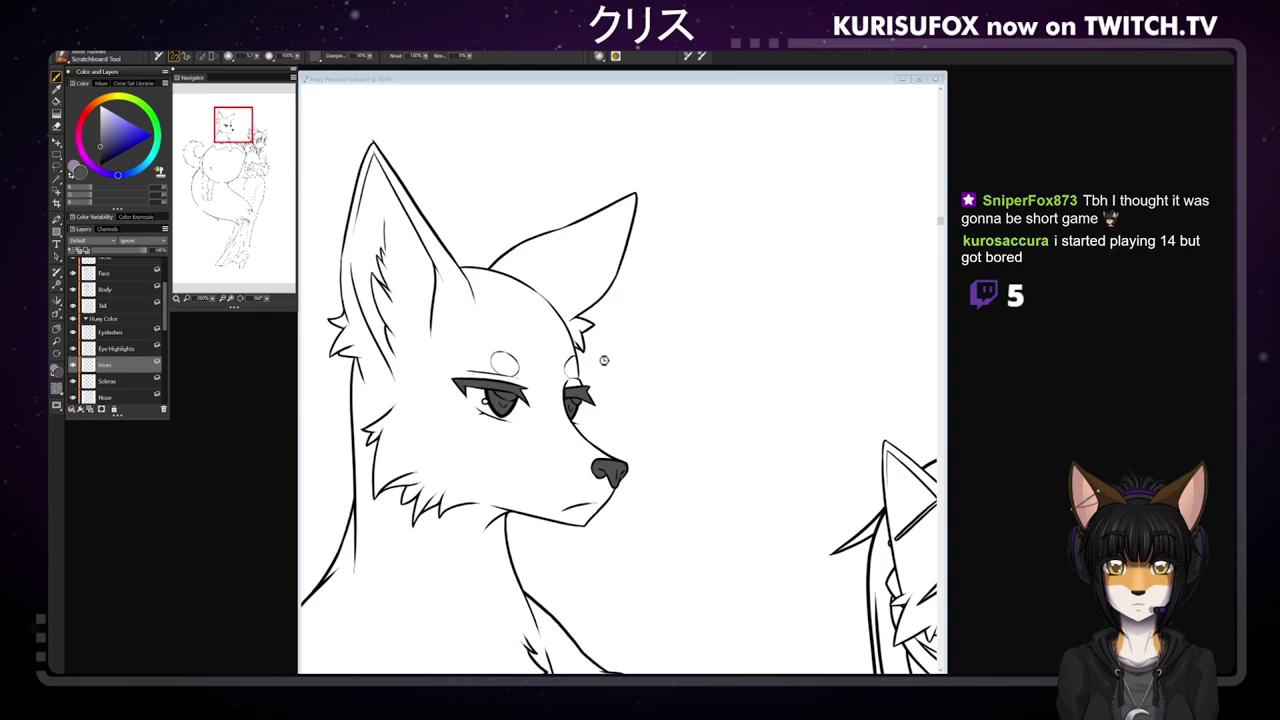
click(604, 360)
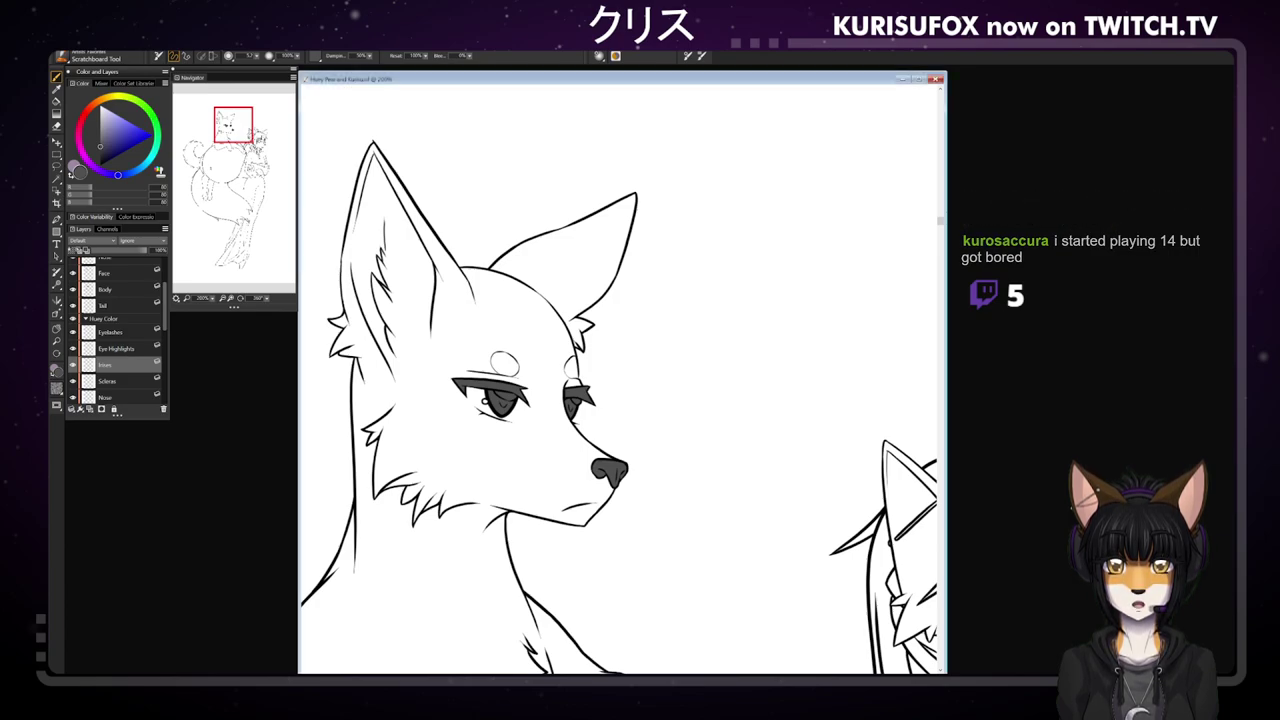
- Paint the white area around the near eye's iris dark grey on the Scleras layer
click(118, 384)
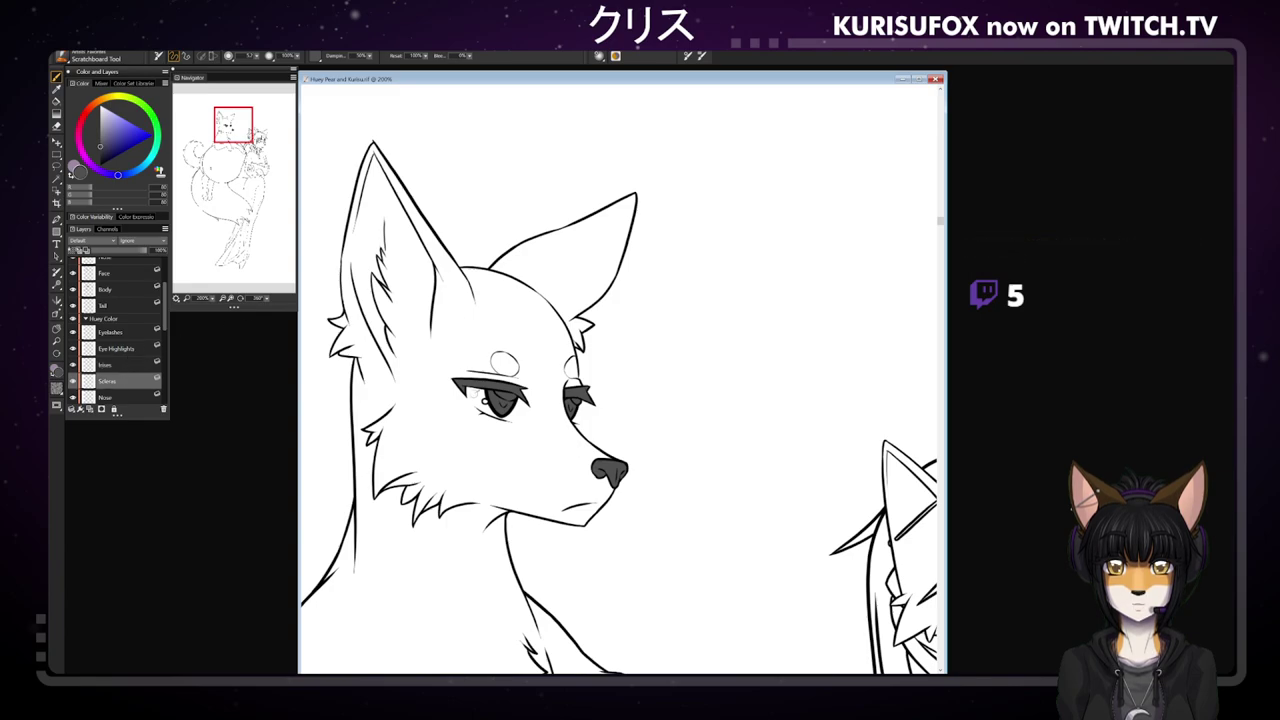
drag(466, 390, 491, 412)
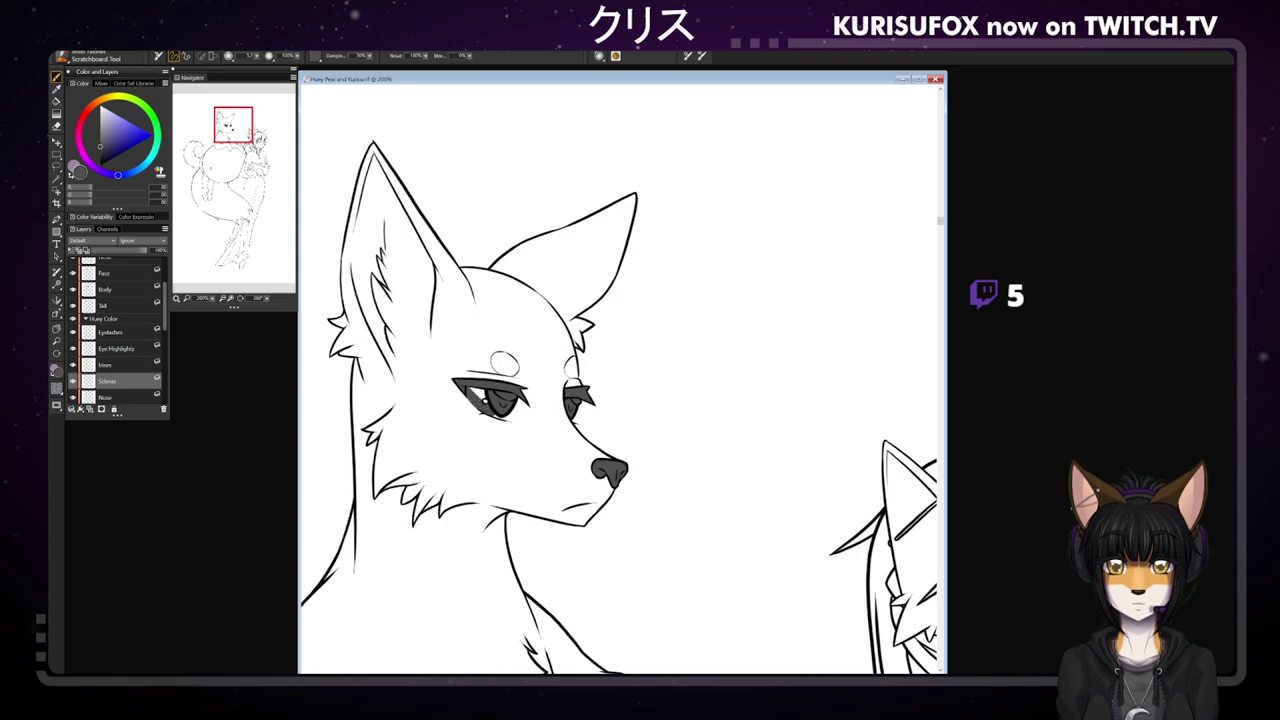
mouse_move(478, 390)
mouse_down()
mouse_move(489, 409)
mouse_move(486, 399)
mouse_up()
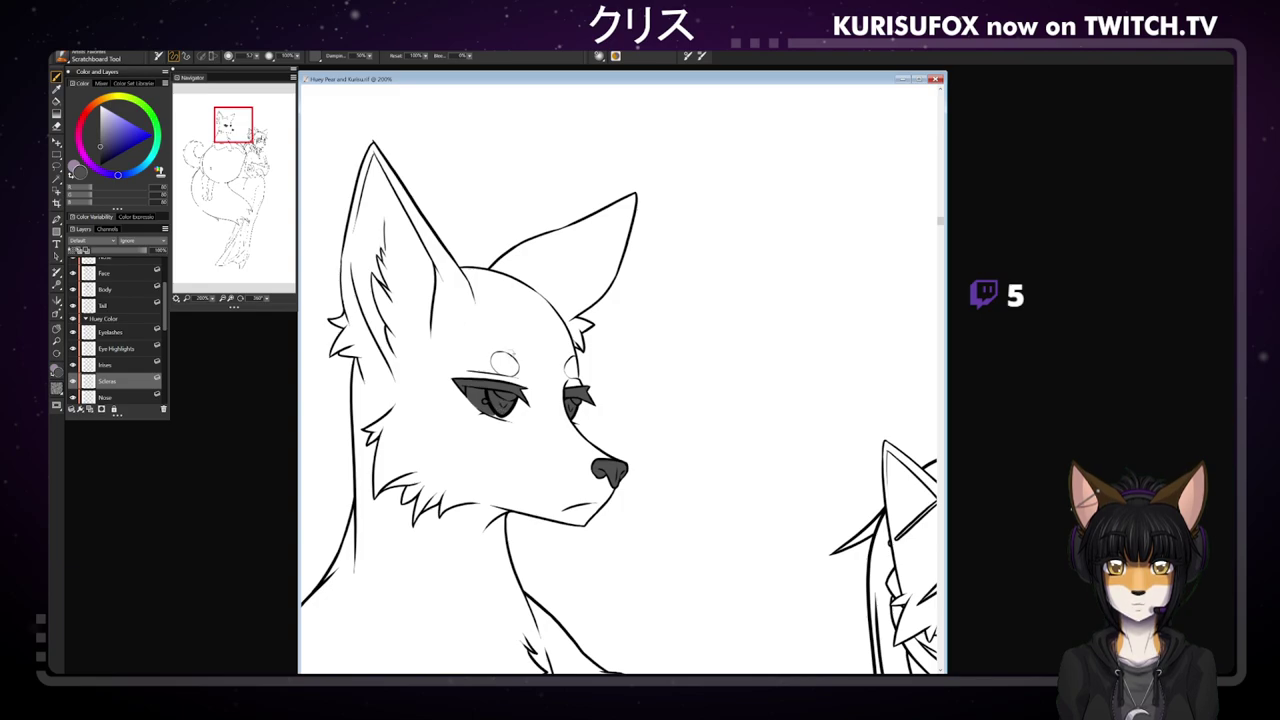
mouse_move(489, 412)
mouse_down()
mouse_move(528, 422)
mouse_move(509, 386)
mouse_move(514, 417)
mouse_up()
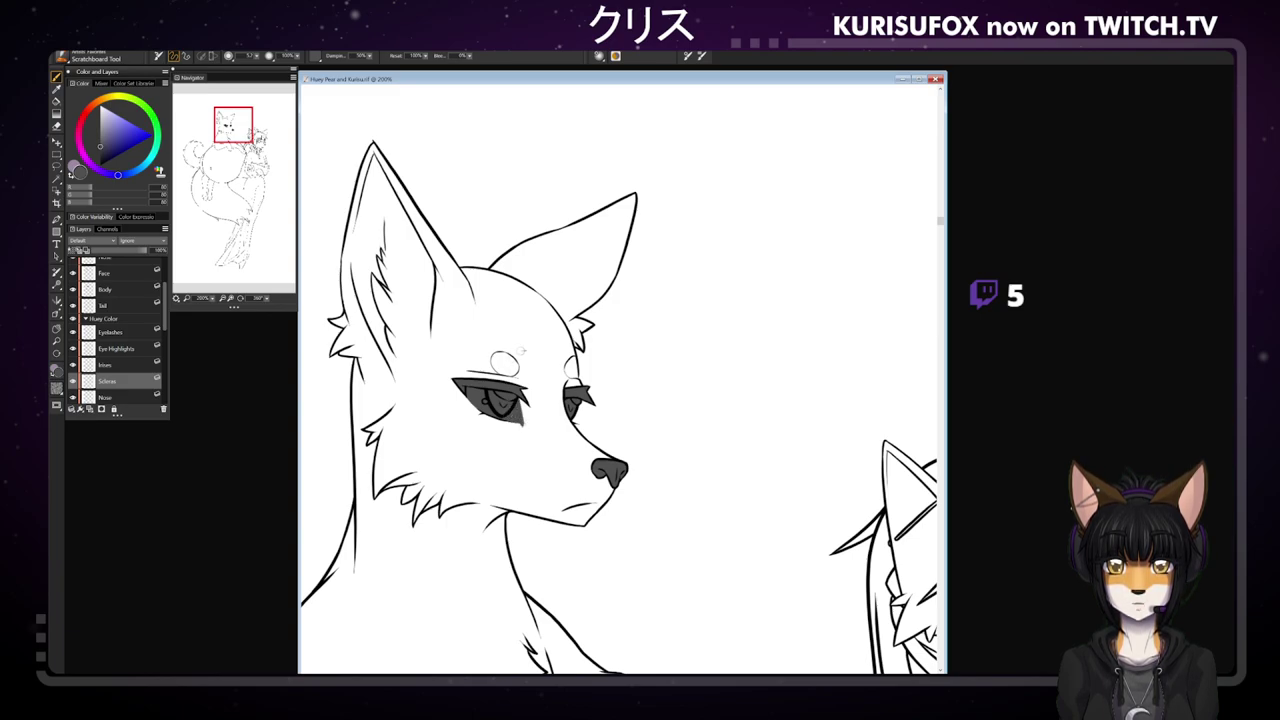
- Touch up the near eye's dark grey sclera fill along its inner corner
key(n)
click(266, 298)
drag(266, 312, 246, 312)
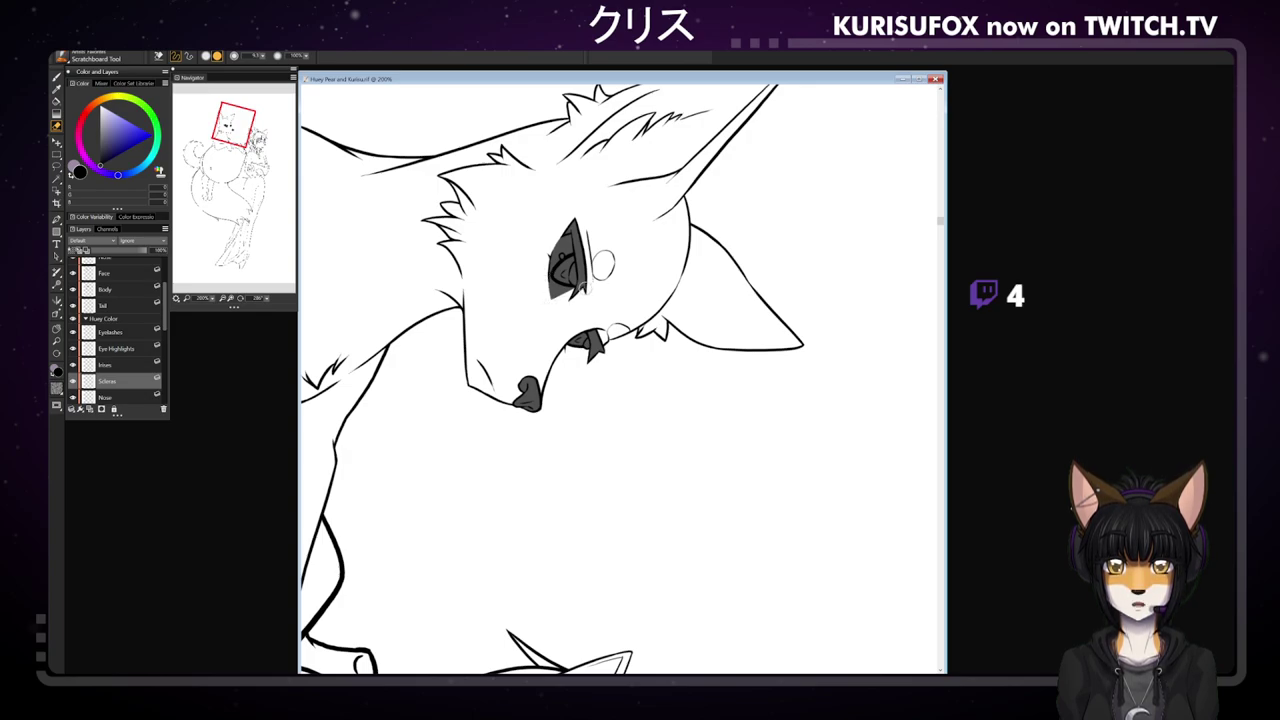
drag(248, 293, 233, 273)
key(b)
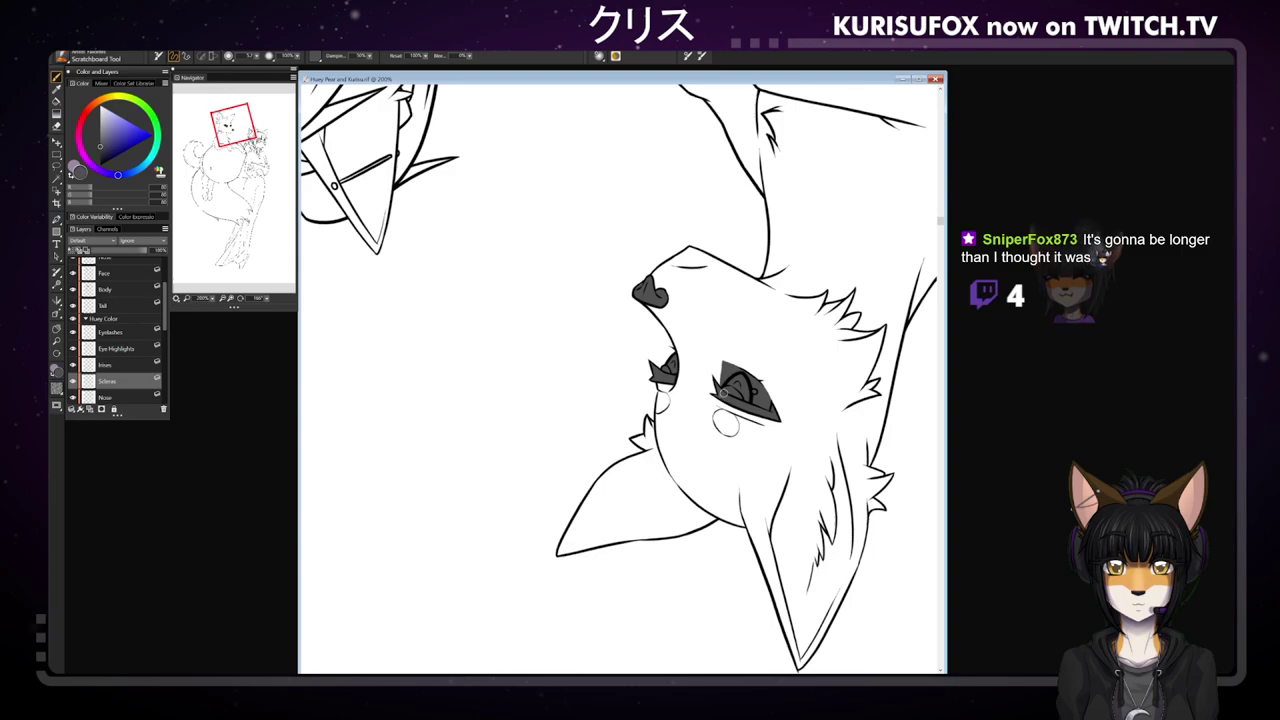
drag(724, 366, 724, 392)
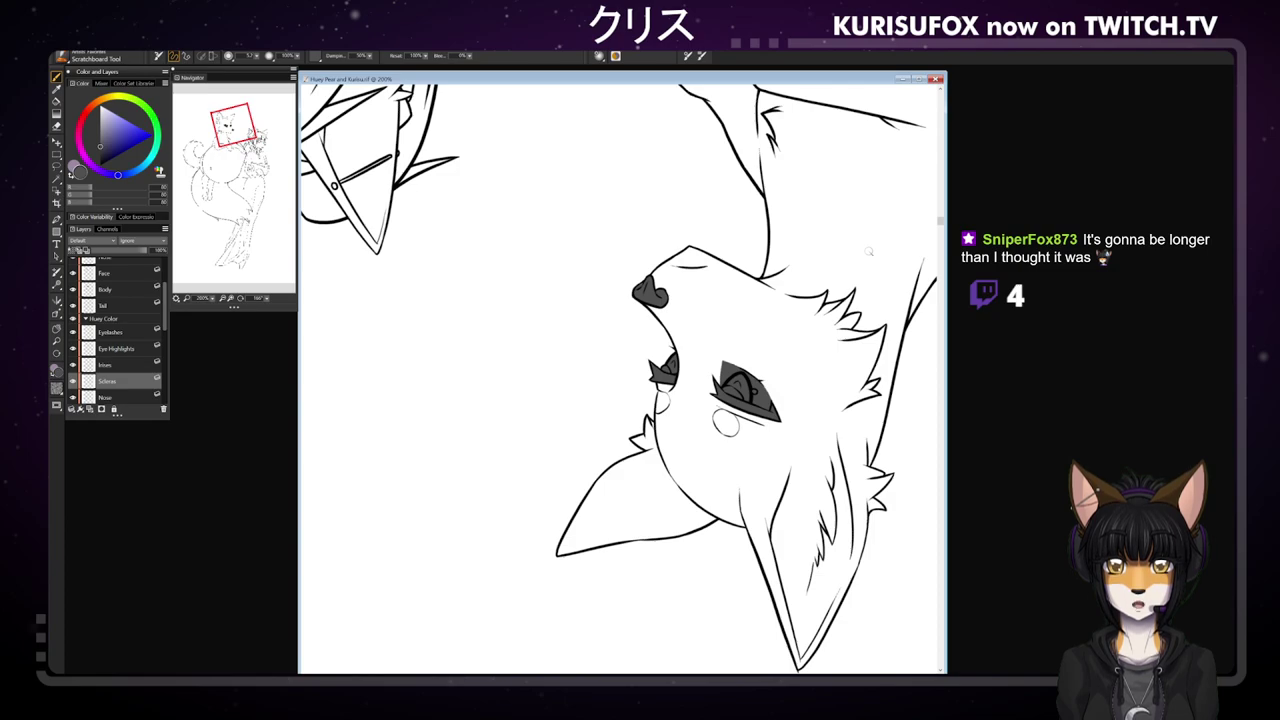
drag(266, 298, 499, 291)
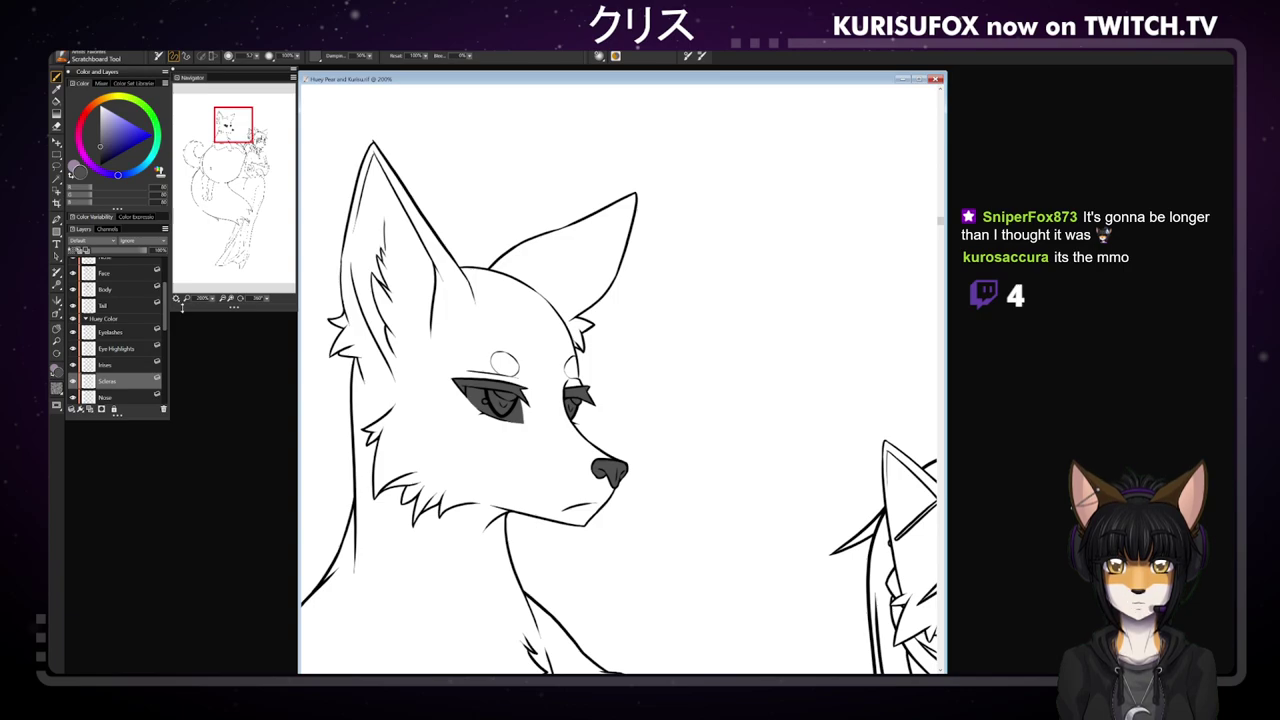
- Paint white highlights in both of the fox's eyes on the Eye Highlights layer
scroll(163, 340, down, 3)
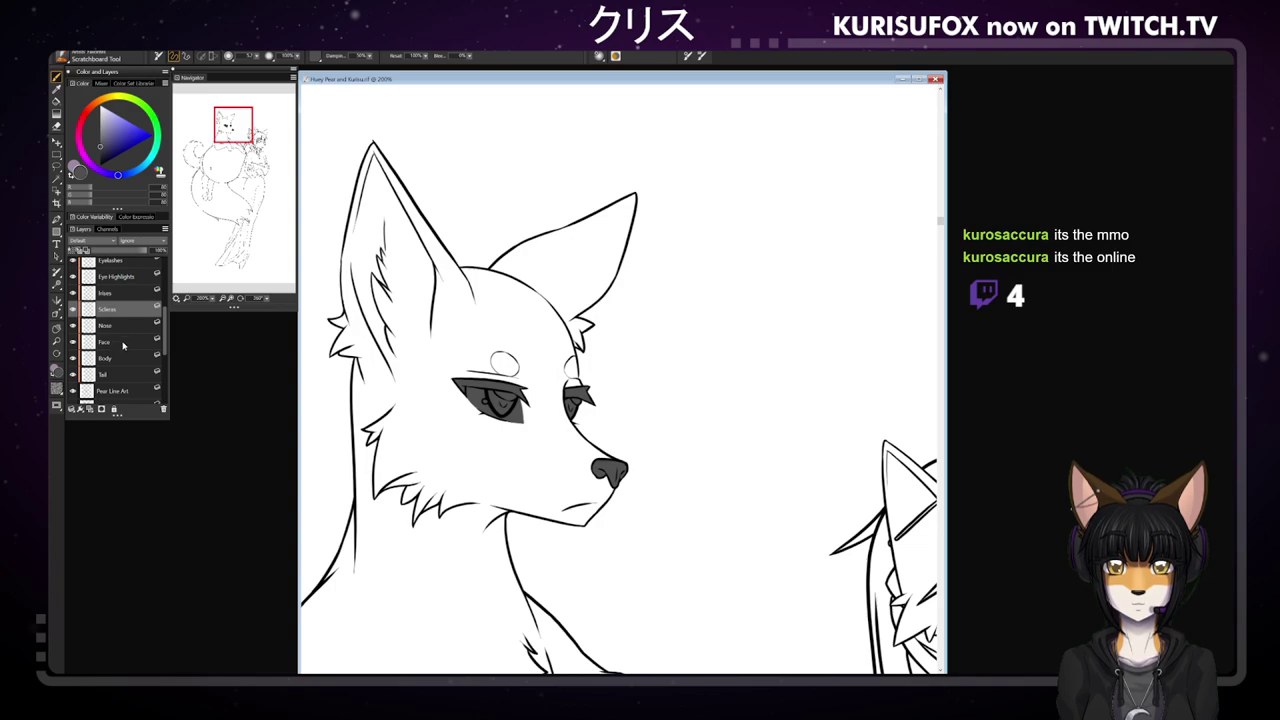
click(124, 343)
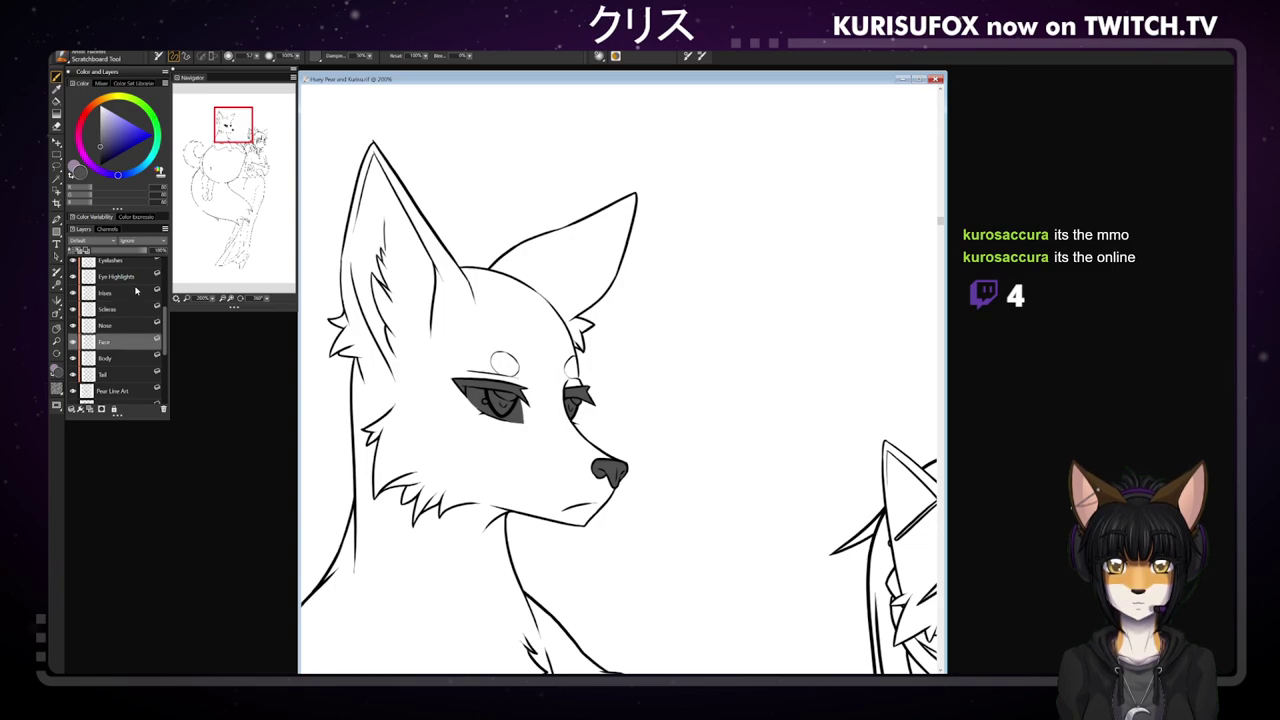
click(124, 278)
click(104, 120)
drag(498, 390, 501, 396)
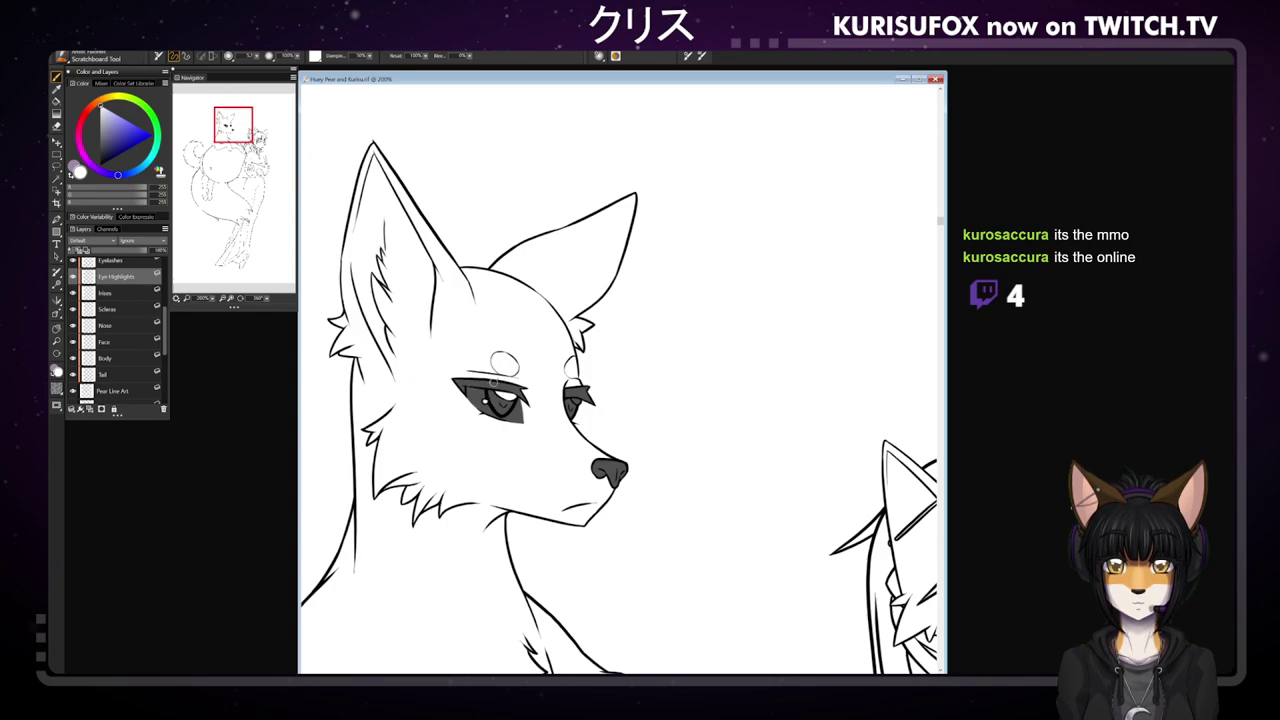
click(577, 398)
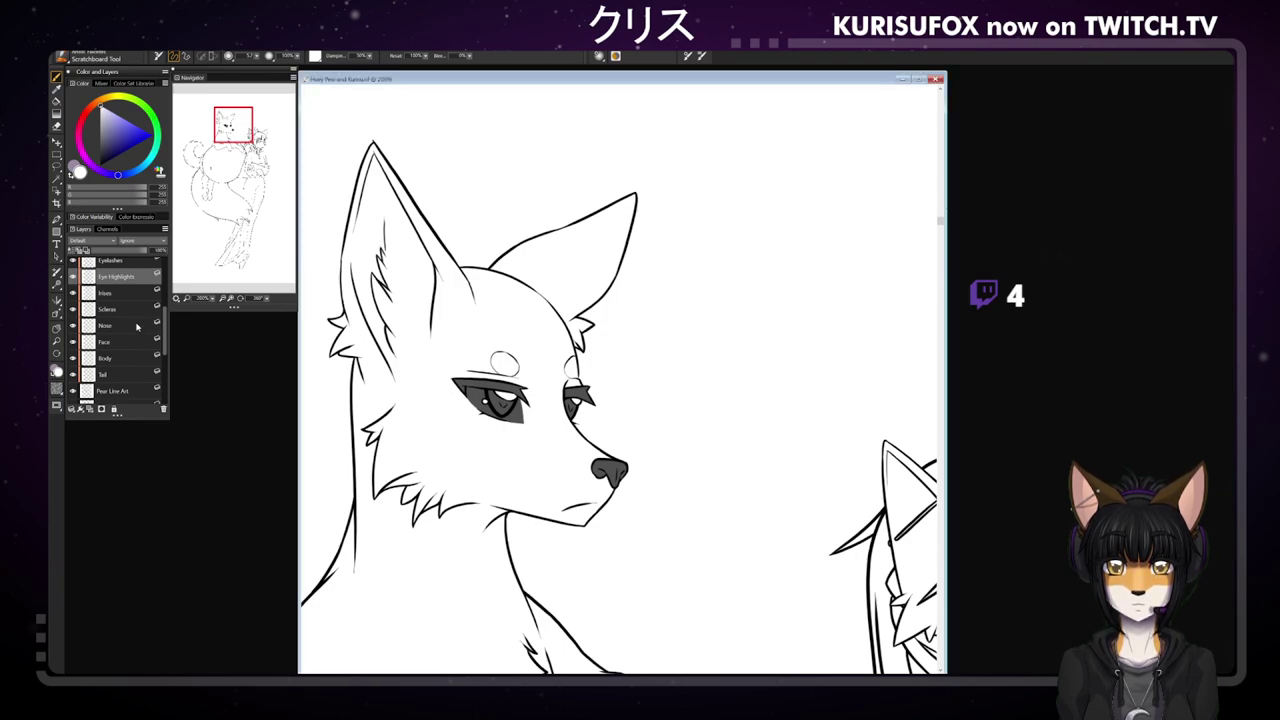
- Sample the dark grey from the eye, collapse the Huey Line Art group and make the Face layer of Huey Color active
click(119, 343)
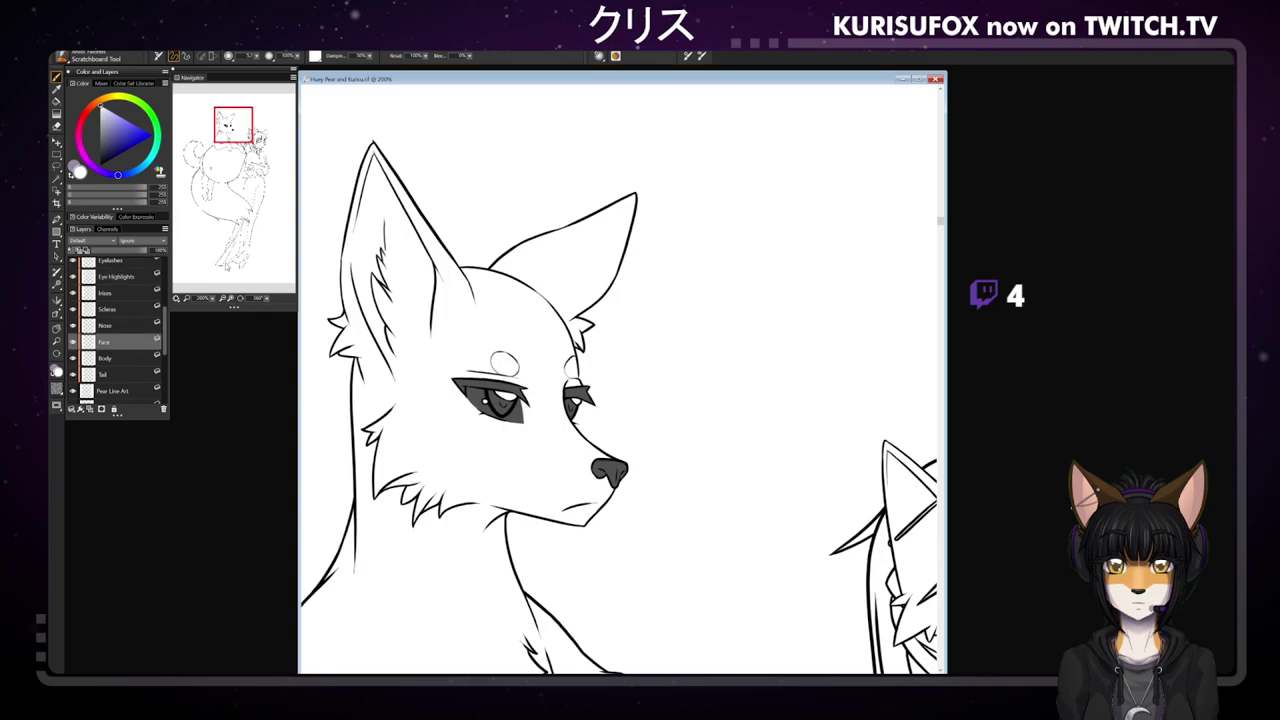
alt+click(478, 389)
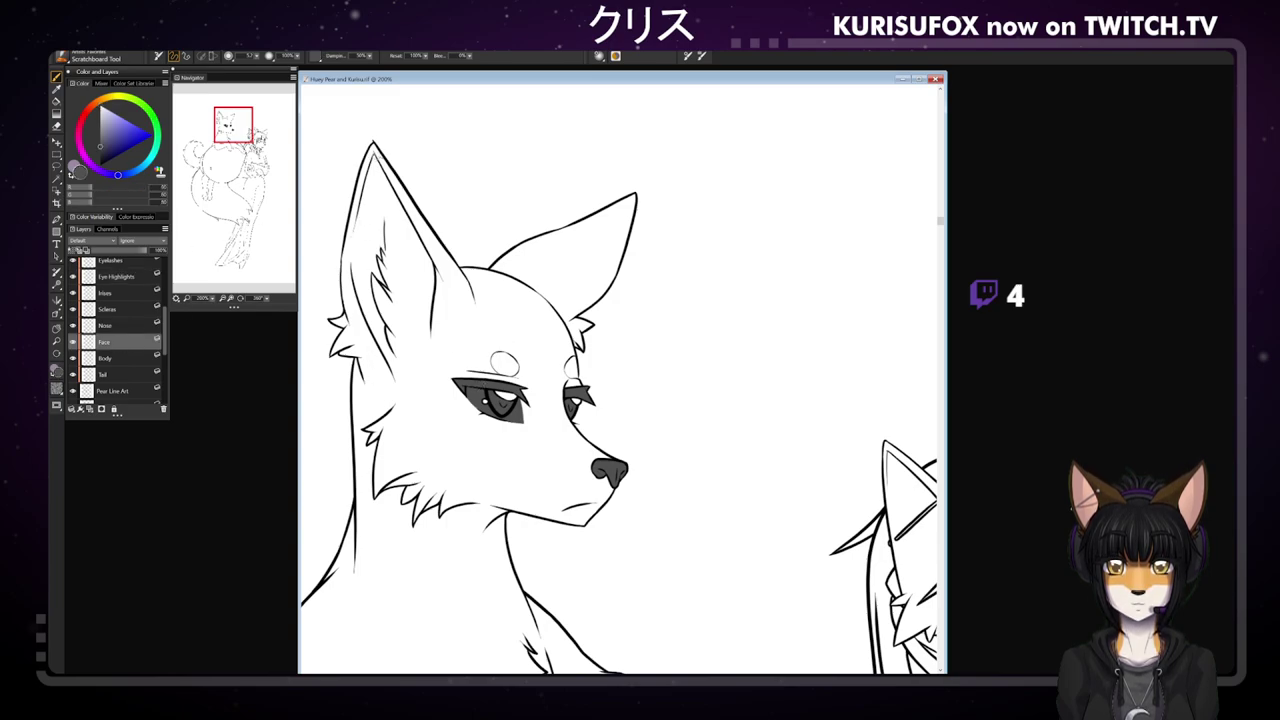
drag(165, 343, 164, 294)
click(136, 340)
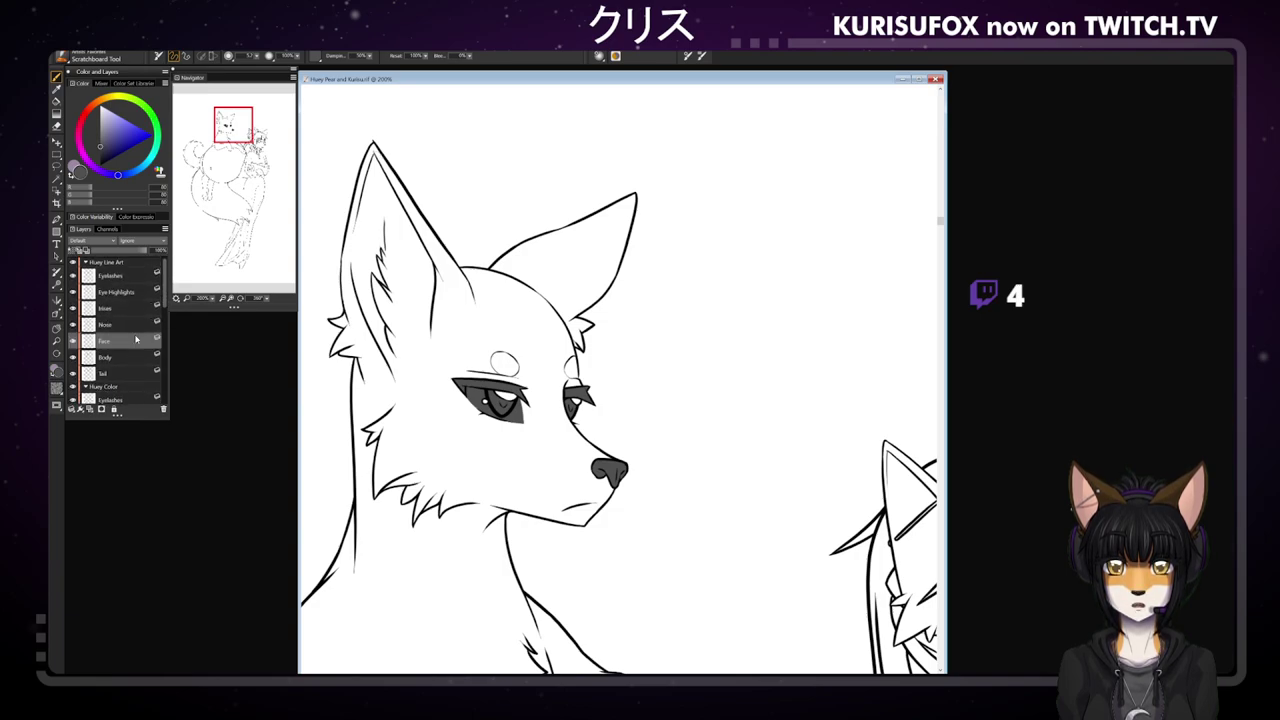
key(n)
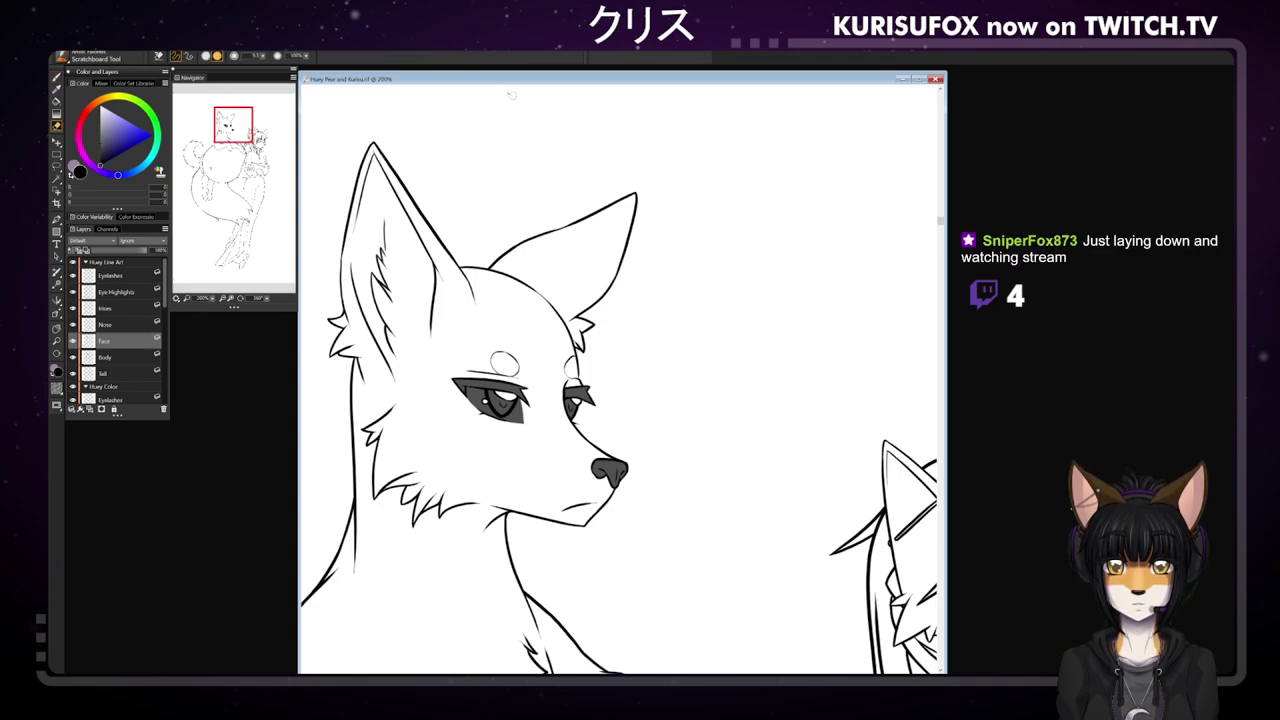
key(b)
click(85, 262)
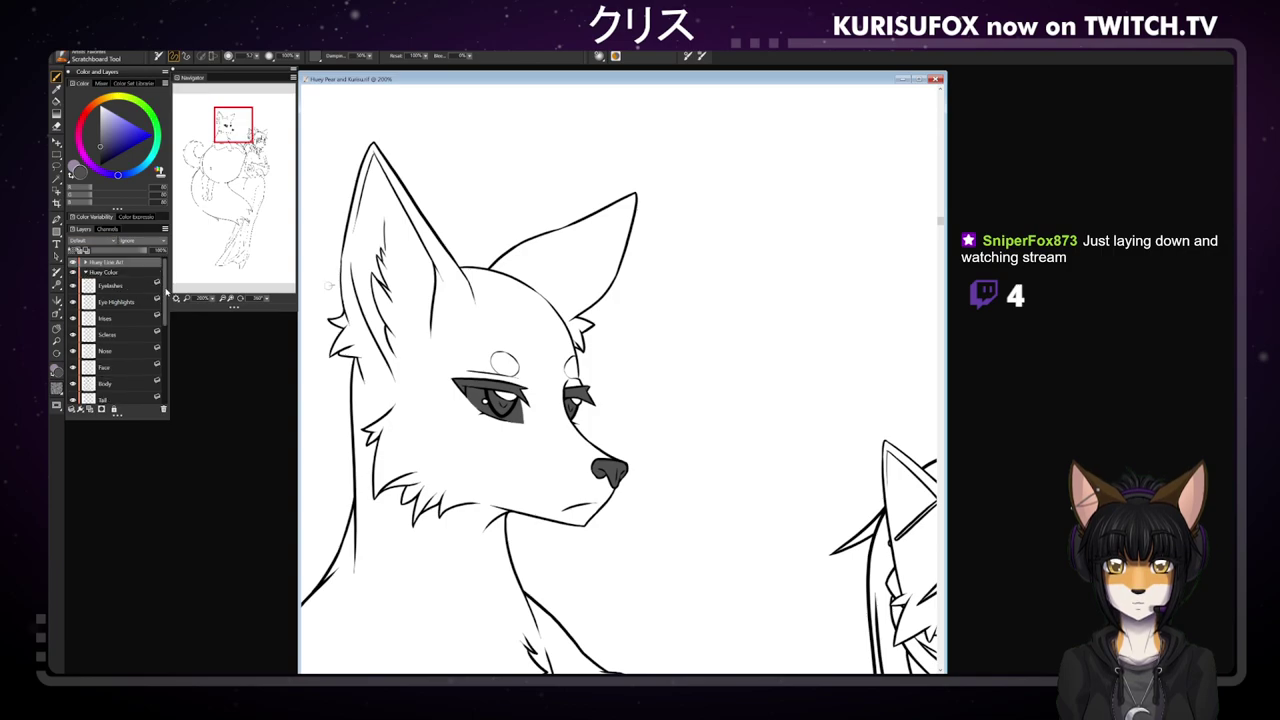
click(140, 372)
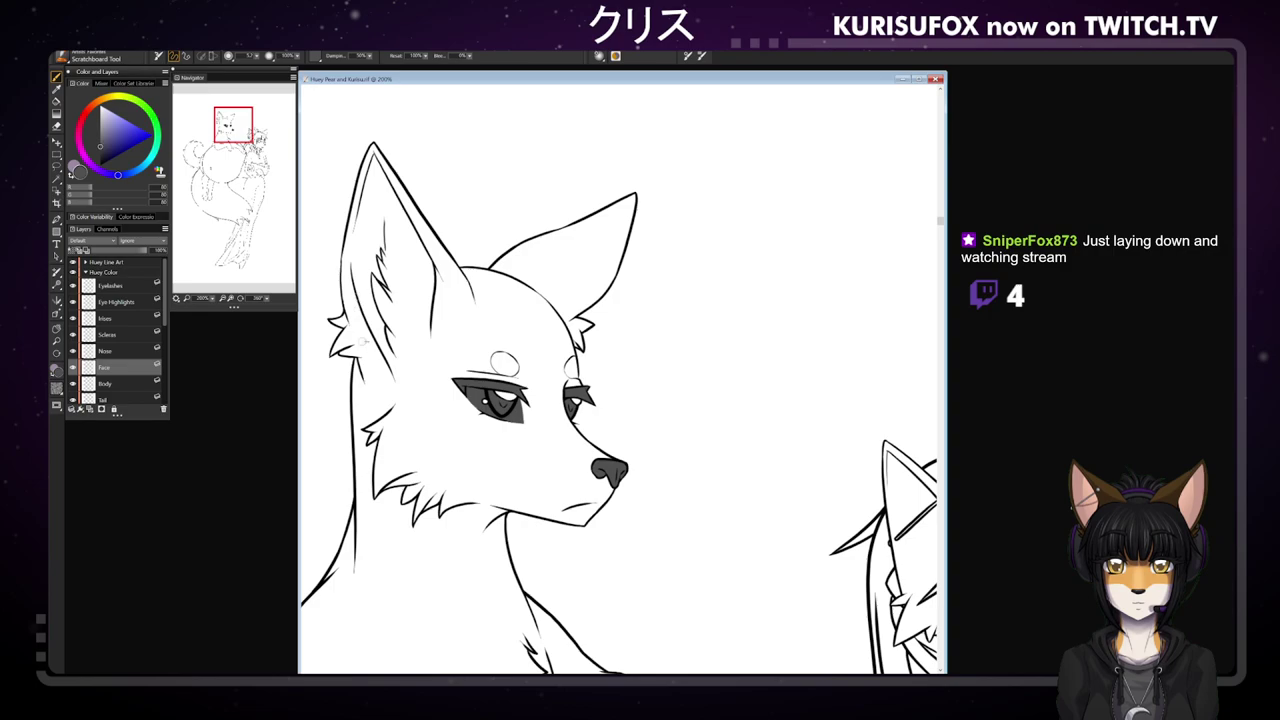
- Paint a dark grey border inside the near ear's outer edge, from its tip down to the cheek fur, on the Face layer
drag(362, 354, 385, 424)
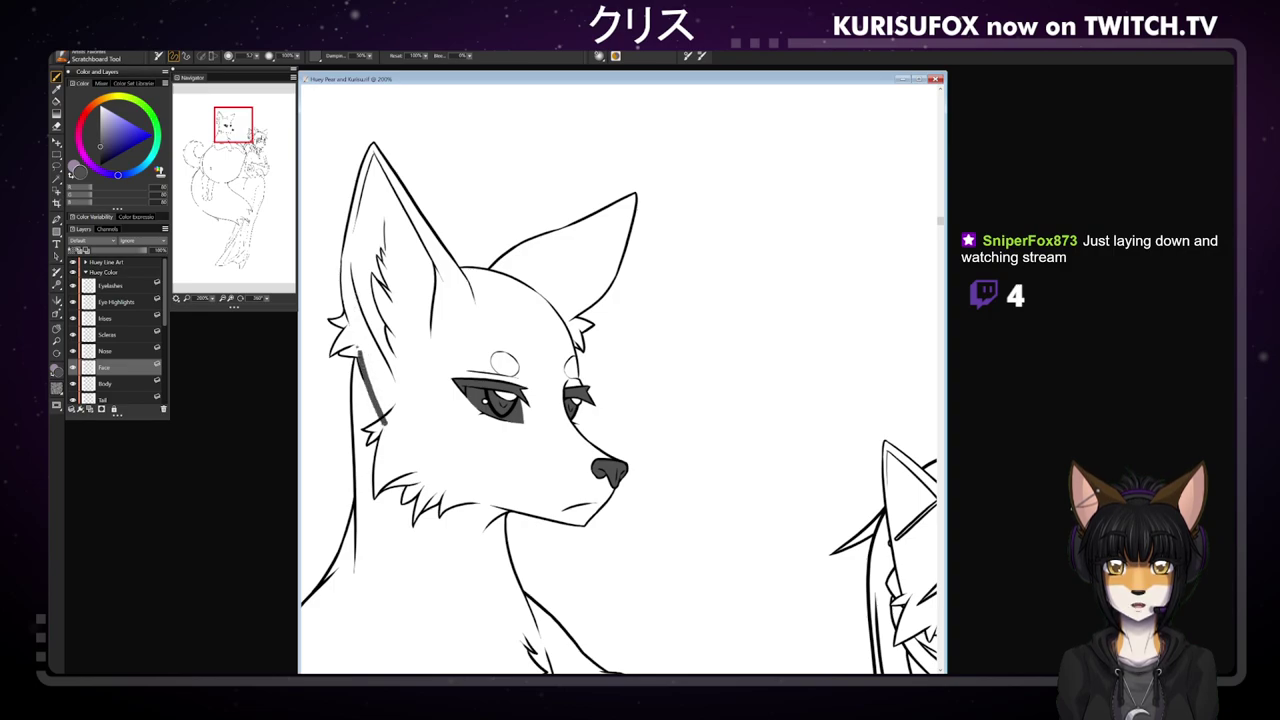
drag(357, 338, 369, 382)
drag(347, 242, 357, 338)
drag(348, 242, 348, 312)
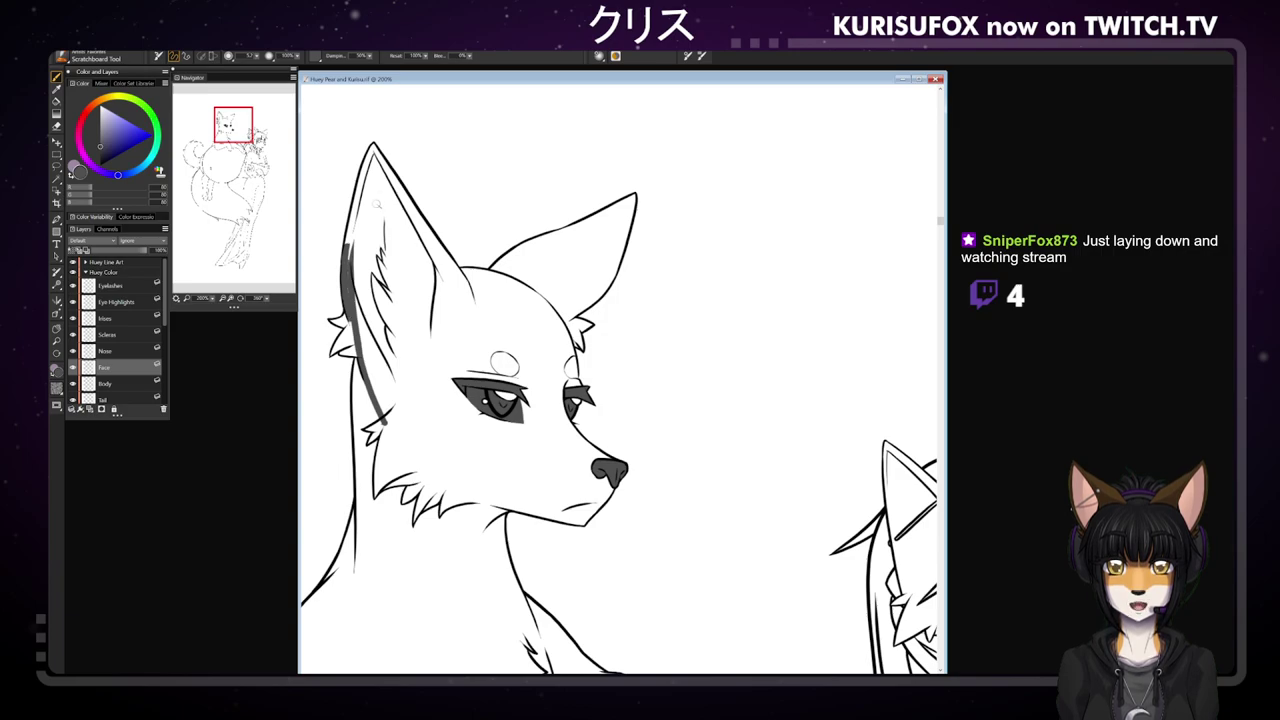
drag(376, 151, 349, 258)
key(ctrl+z)
drag(375, 147, 350, 260)
drag(375, 150, 347, 239)
drag(374, 148, 371, 154)
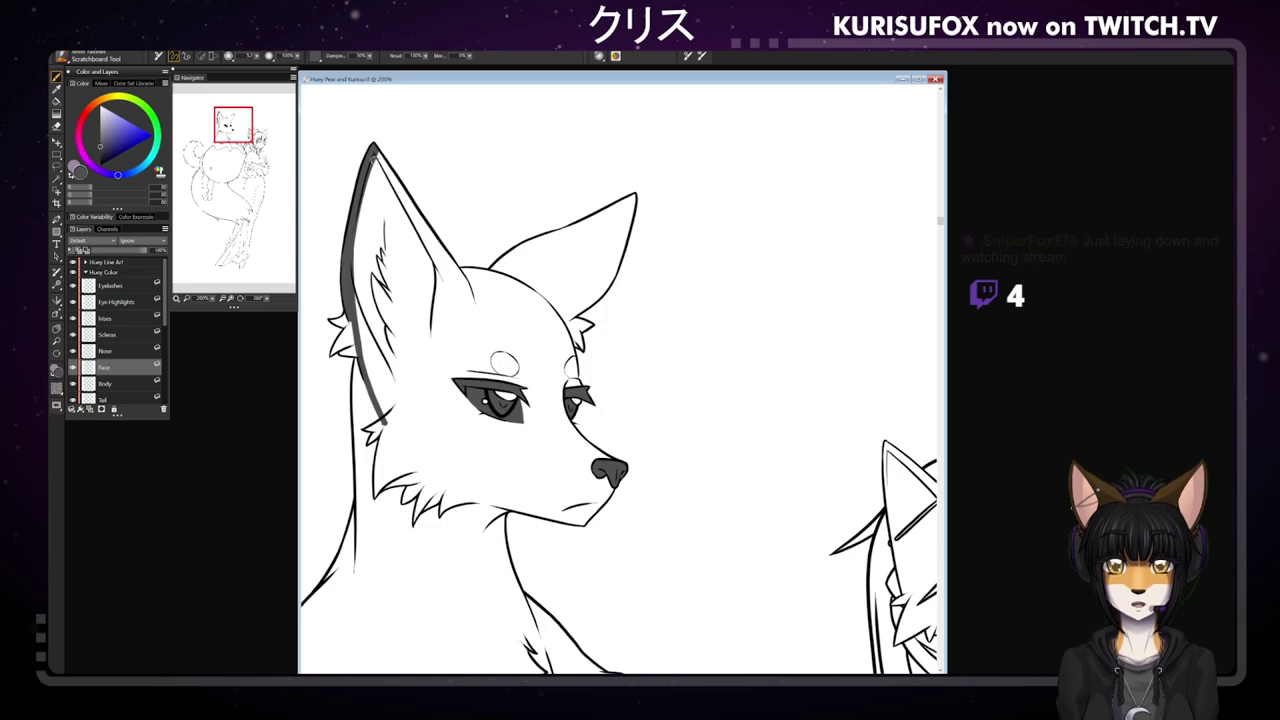
- Paint the near ear's inner edge dark grey from the tip down towards the forehead
drag(371, 160, 436, 277)
key(ctrl+z)
drag(372, 160, 452, 284)
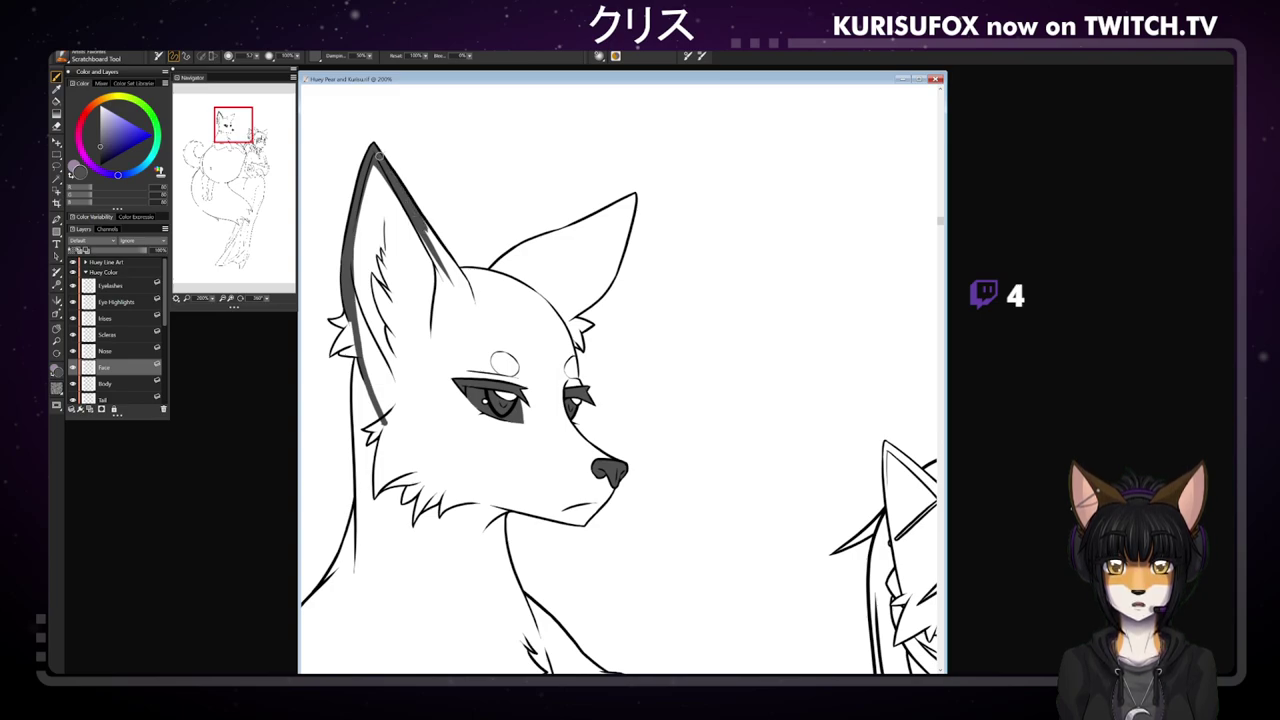
drag(424, 230, 446, 262)
- Block in dark grey from the base of the near ear across the top of the head, undoing stray strokes
mouse_move(416, 208)
mouse_down()
mouse_move(451, 269)
mouse_move(496, 300)
mouse_up()
key(ctrl+z)
drag(443, 264, 505, 288)
key(ctrl+z)
drag(441, 262, 506, 287)
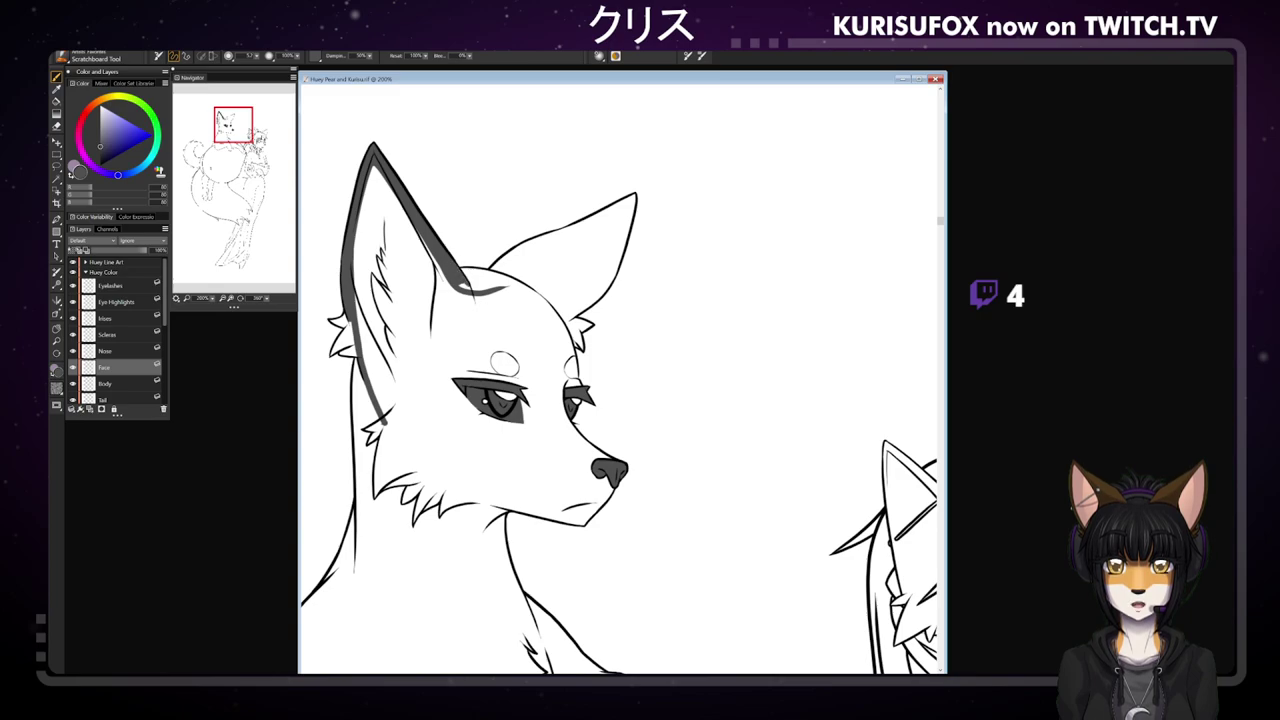
mouse_move(476, 289)
mouse_down()
mouse_move(473, 270)
mouse_move(504, 275)
mouse_move(554, 236)
mouse_move(568, 245)
mouse_up()
key(ctrl+z)
key(ctrl+z)
key(ctrl+z)
- Extend the dark grey from the crown into the lower part of the far ear, redoing the stroke until it fits
drag(487, 287, 577, 238)
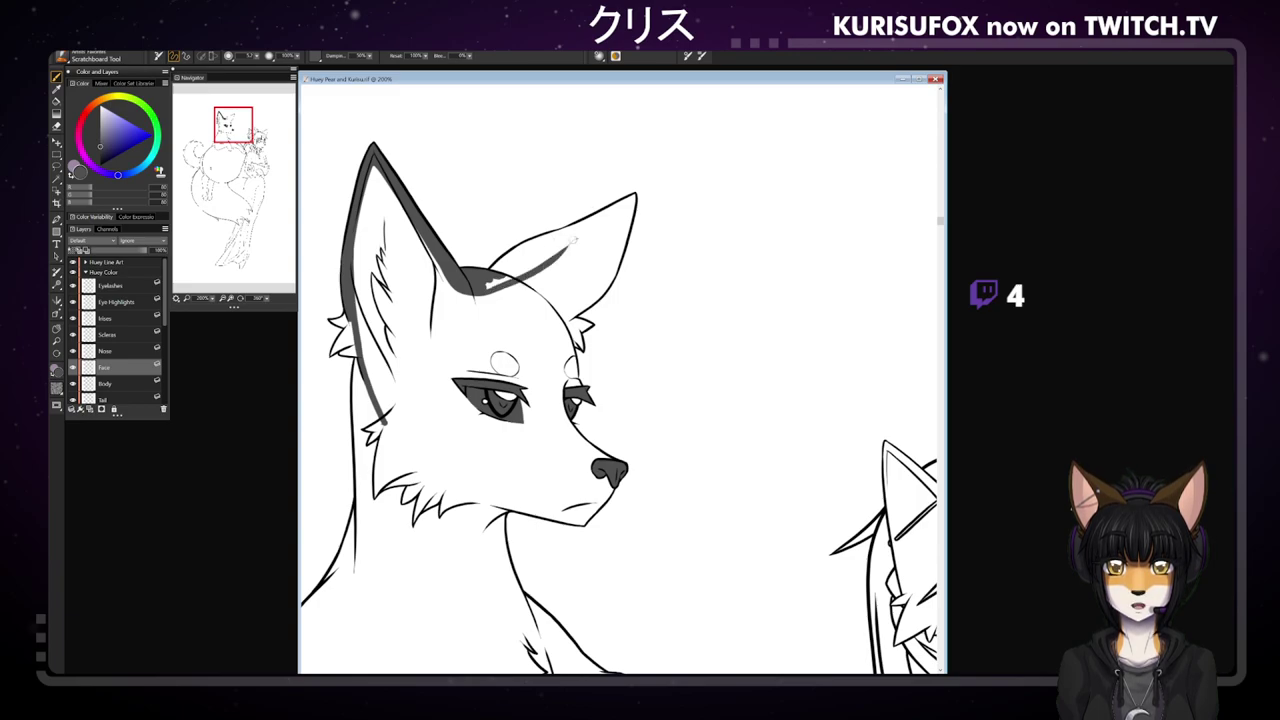
key(ctrl+z)
drag(496, 285, 553, 245)
key(ctrl+z)
drag(488, 289, 572, 237)
drag(490, 287, 530, 266)
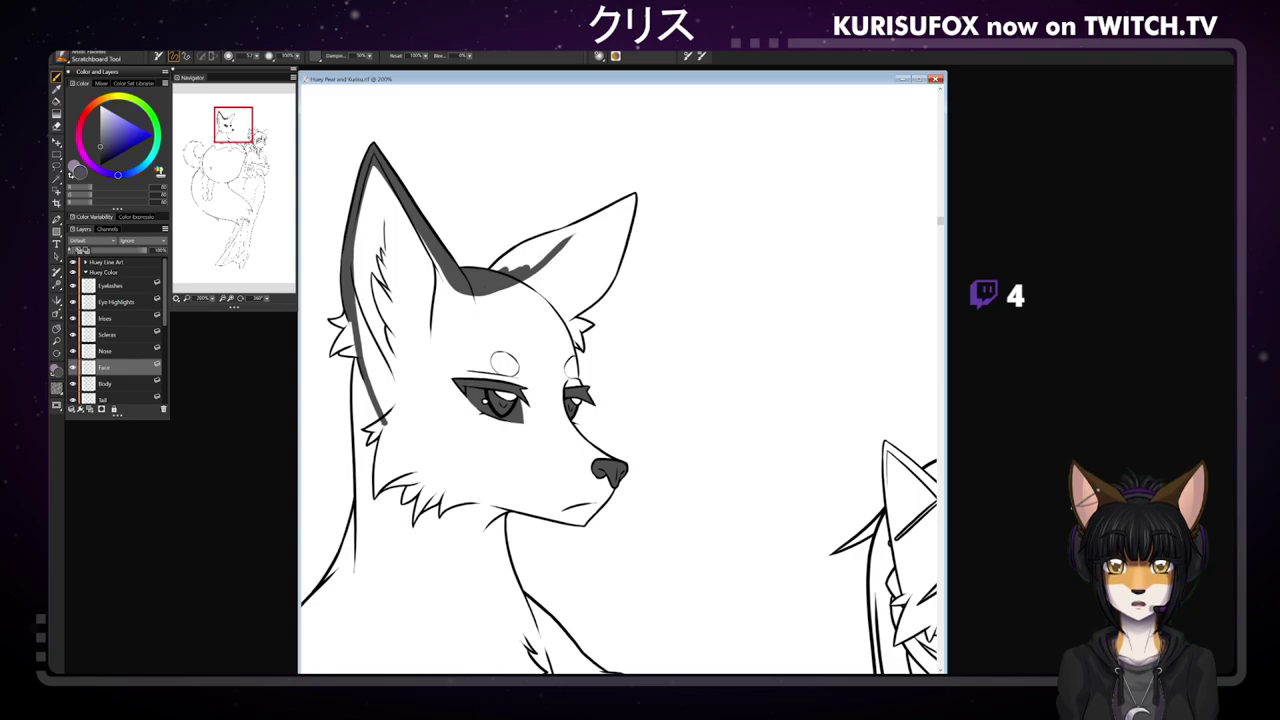
- Fill the far ear's upper edge with dark grey and paint a border down its outer edge to the head
mouse_move(510, 270)
mouse_down()
mouse_move(498, 266)
mouse_move(517, 250)
mouse_move(630, 198)
mouse_move(554, 242)
mouse_up()
key(ctrl+z)
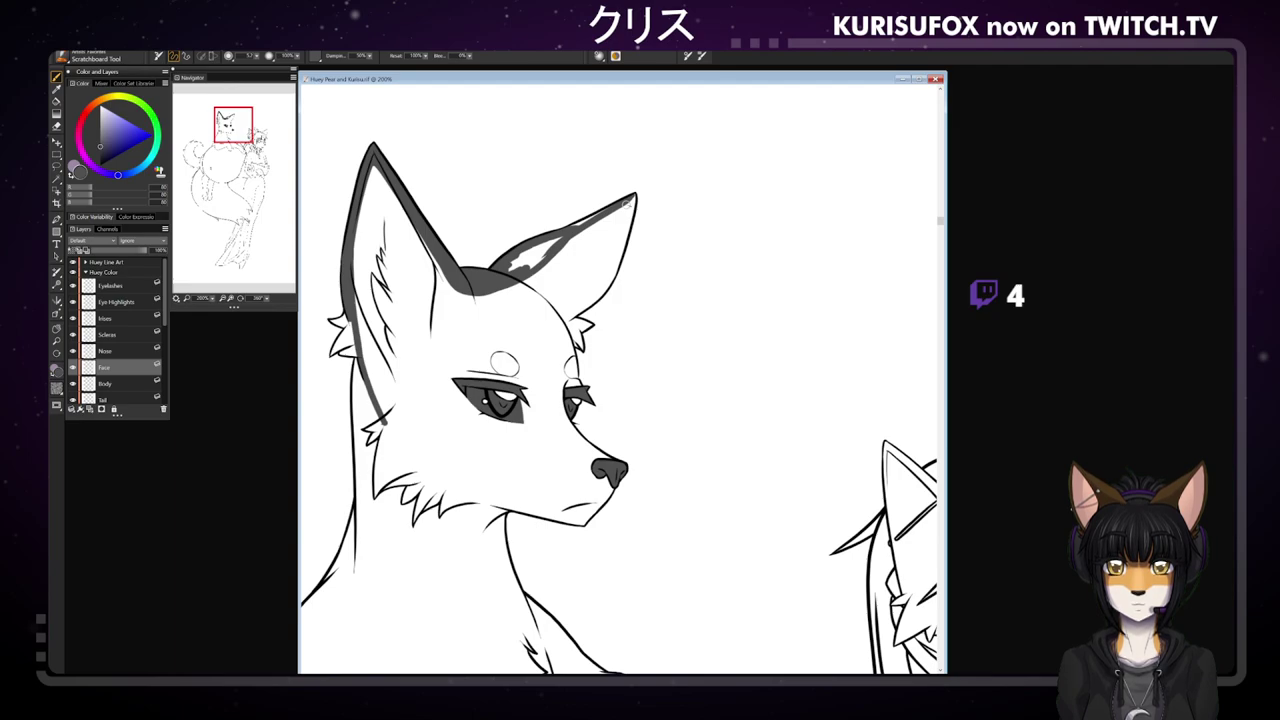
mouse_move(516, 262)
mouse_down()
mouse_move(606, 212)
mouse_move(606, 274)
mouse_up()
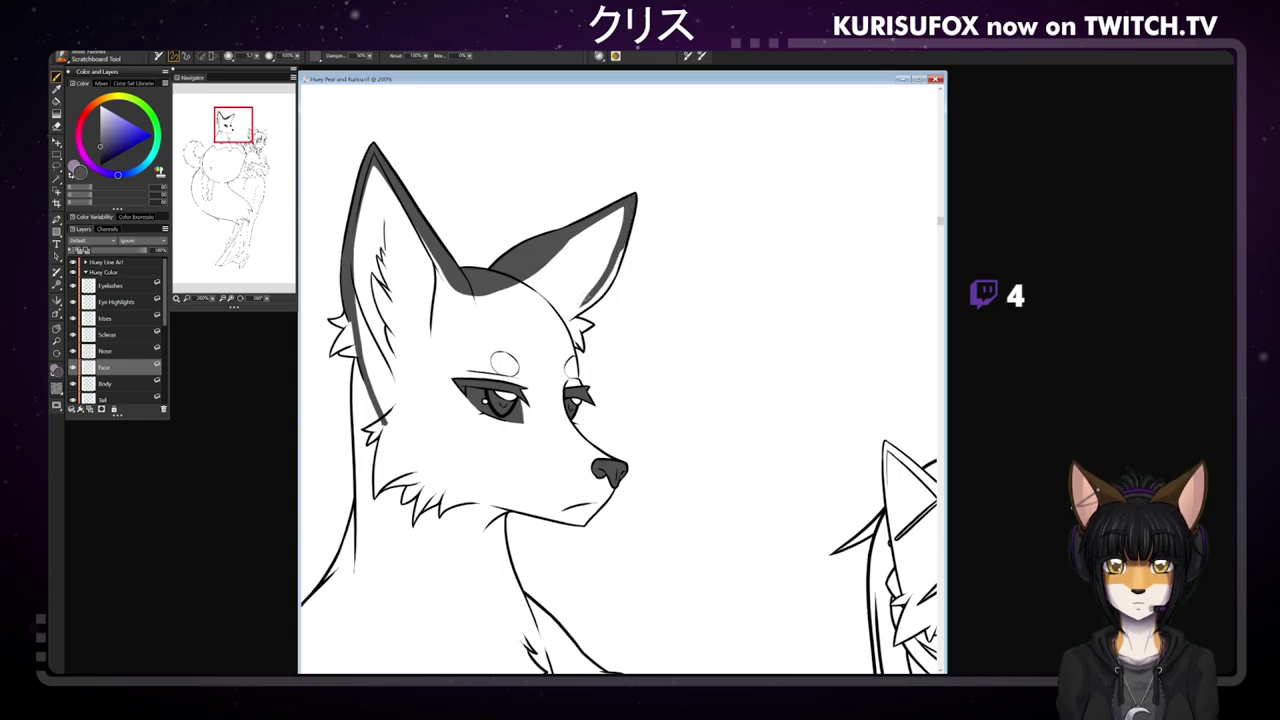
drag(628, 220, 552, 333)
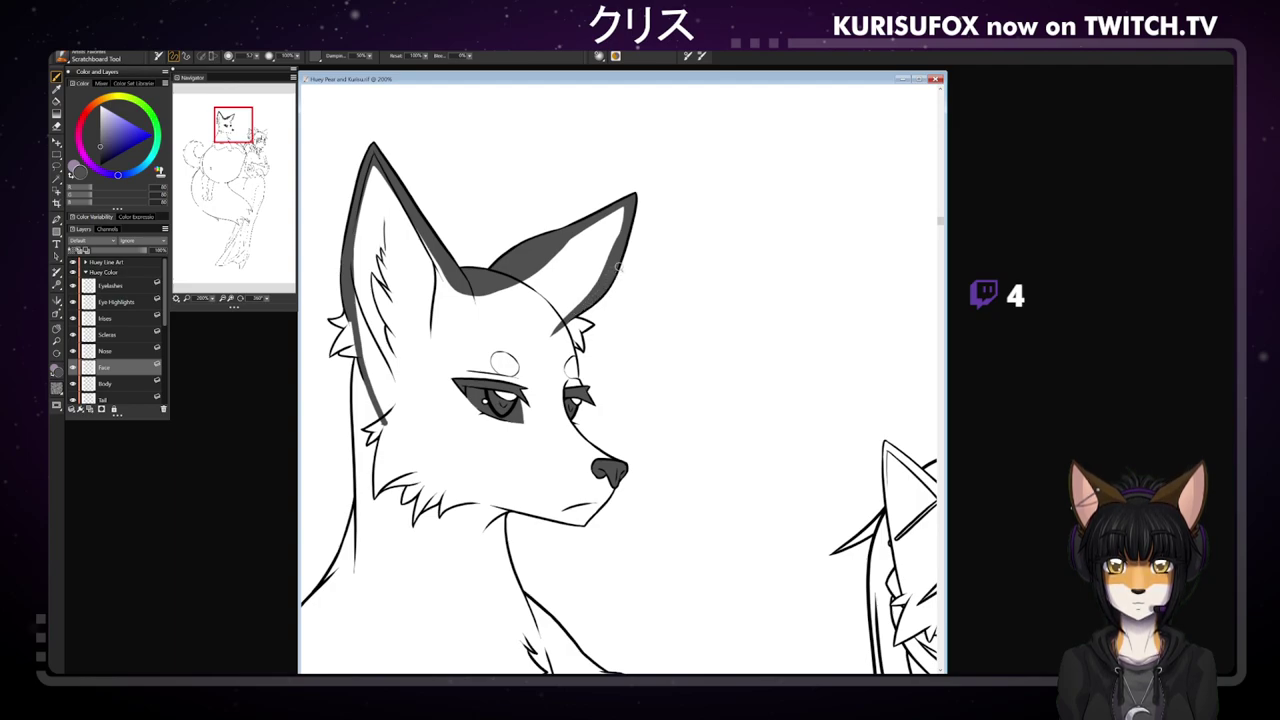
- Paint dark grey down the far side of the face, from the ear tuft along the snout to the muzzle tip
mouse_move(568, 316)
mouse_down()
mouse_move(551, 372)
mouse_move(580, 439)
mouse_up()
key(ctrl+z)
mouse_move(551, 349)
mouse_down()
mouse_move(581, 440)
mouse_move(589, 424)
mouse_move(549, 342)
mouse_move(559, 376)
mouse_move(552, 340)
mouse_move(564, 370)
mouse_move(565, 328)
mouse_up()
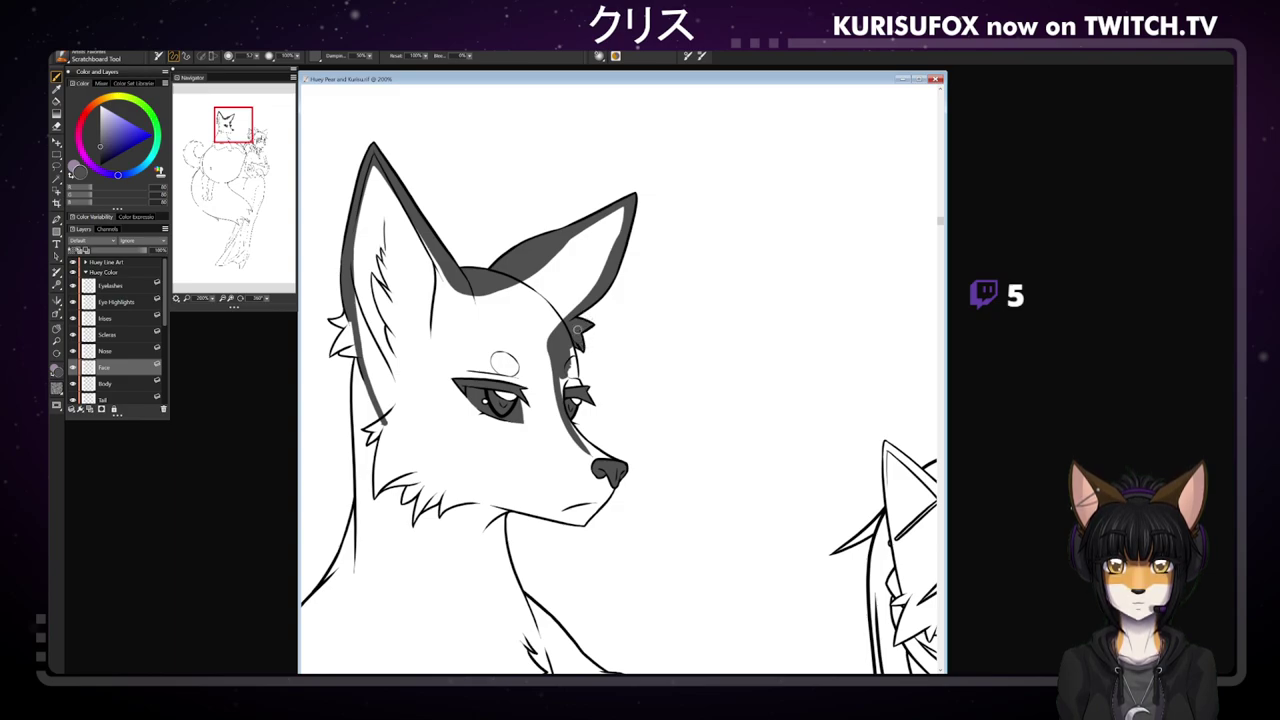
drag(571, 351, 573, 376)
mouse_move(571, 424)
mouse_down()
mouse_move(594, 491)
mouse_move(591, 452)
mouse_move(595, 488)
mouse_move(578, 503)
mouse_move(593, 464)
mouse_move(583, 496)
mouse_move(540, 508)
mouse_up()
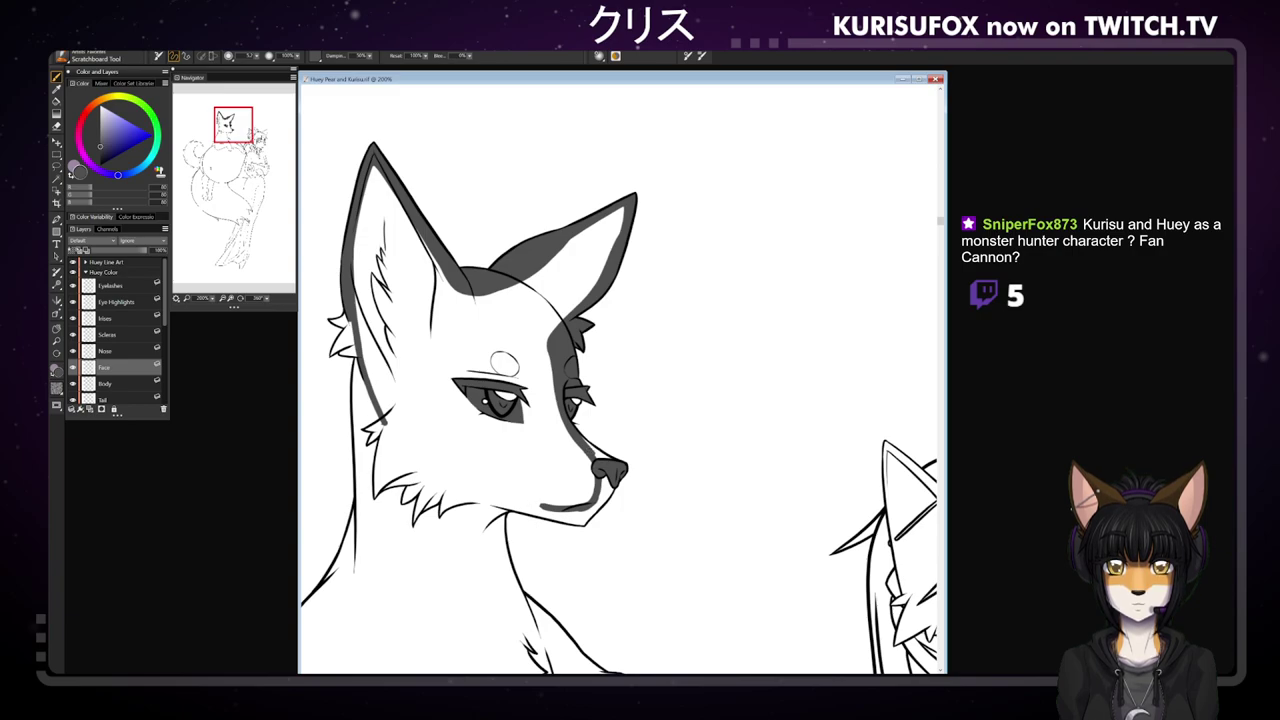
drag(582, 436, 600, 457)
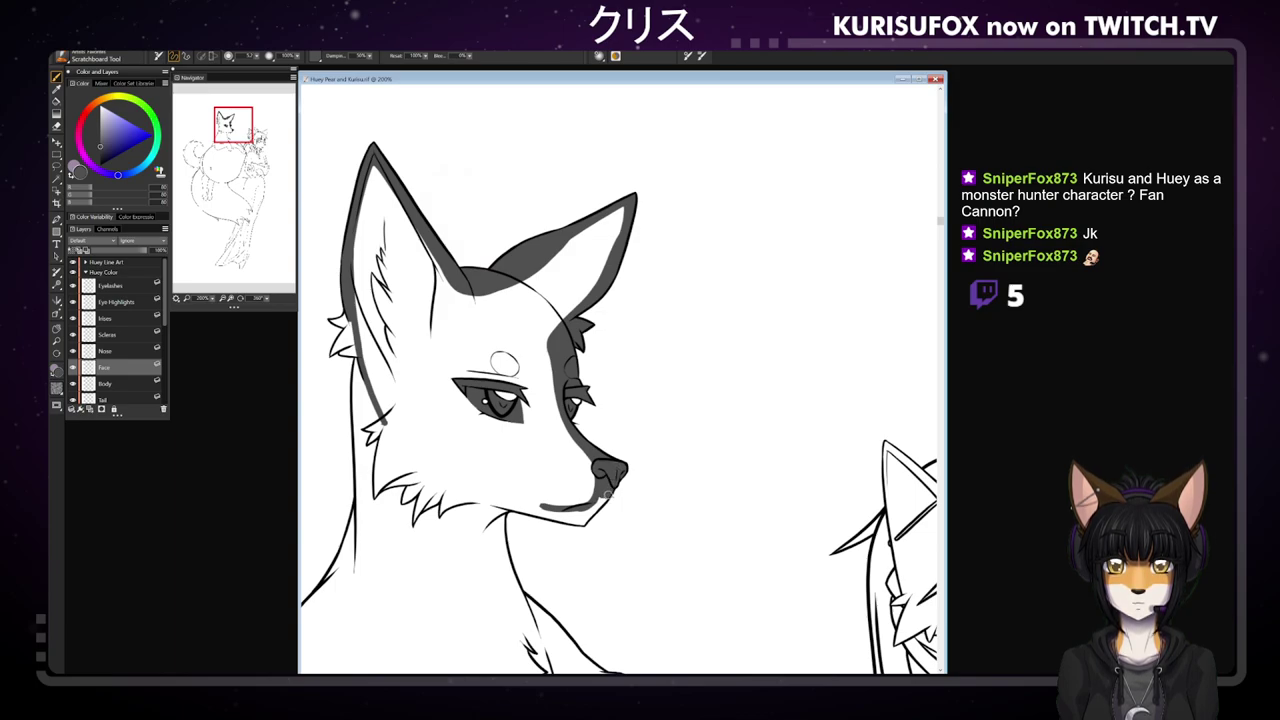
drag(602, 499, 591, 512)
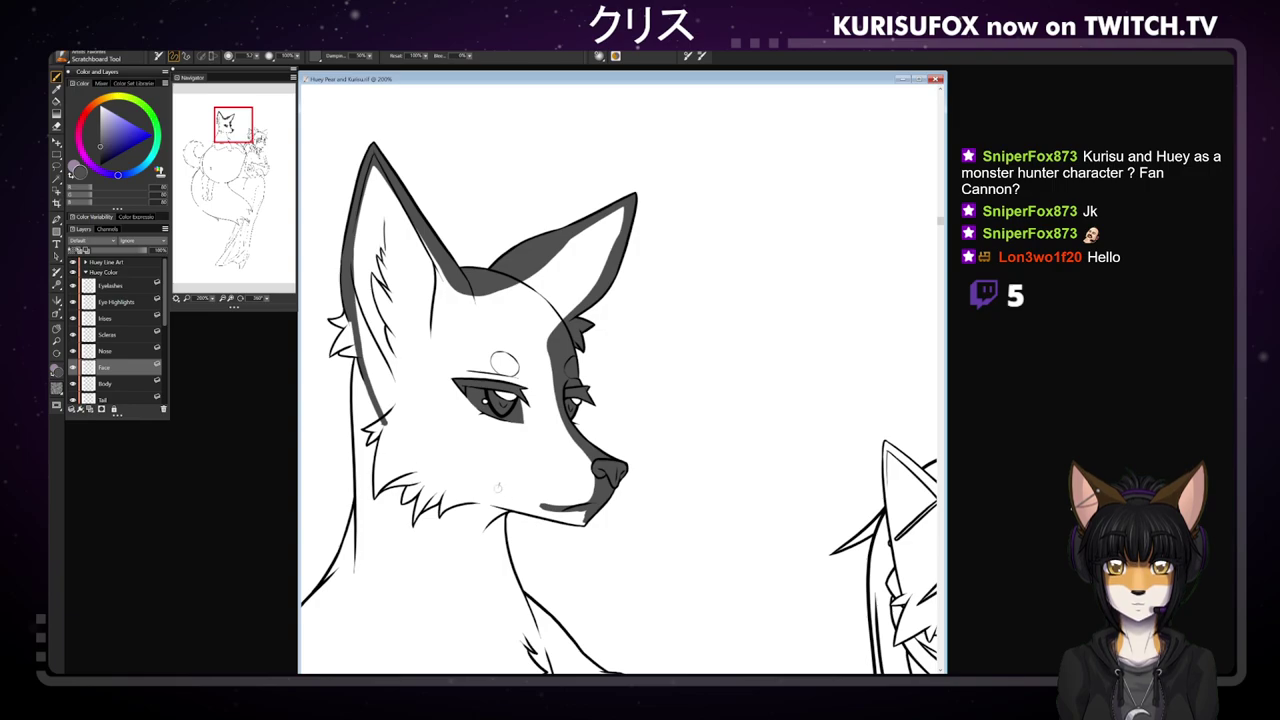
- Fill the lower jaw with dark grey from the chin back to the throat, redoing strokes along the jawline
mouse_move(470, 500)
mouse_down()
mouse_move(535, 512)
mouse_move(471, 501)
mouse_move(504, 504)
mouse_up()
key(ctrl+z)
key(ctrl+z)
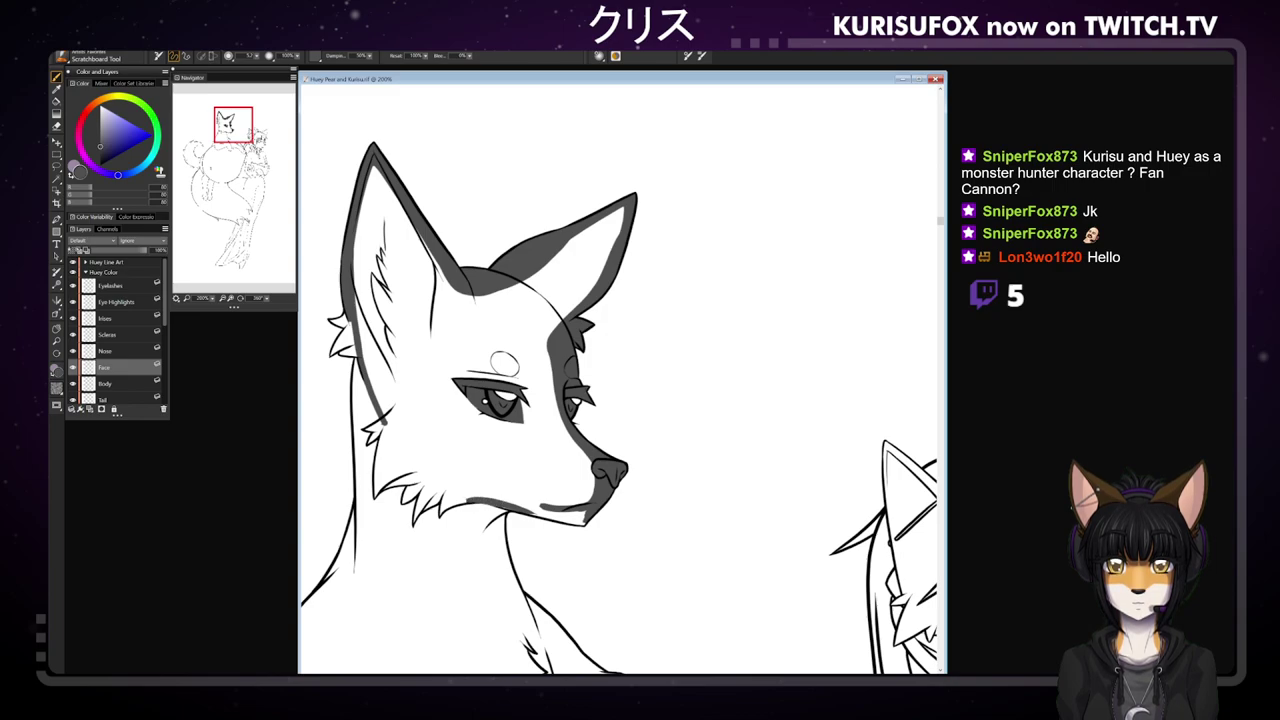
drag(488, 500, 562, 507)
key(ctrl+z)
key(ctrl+z)
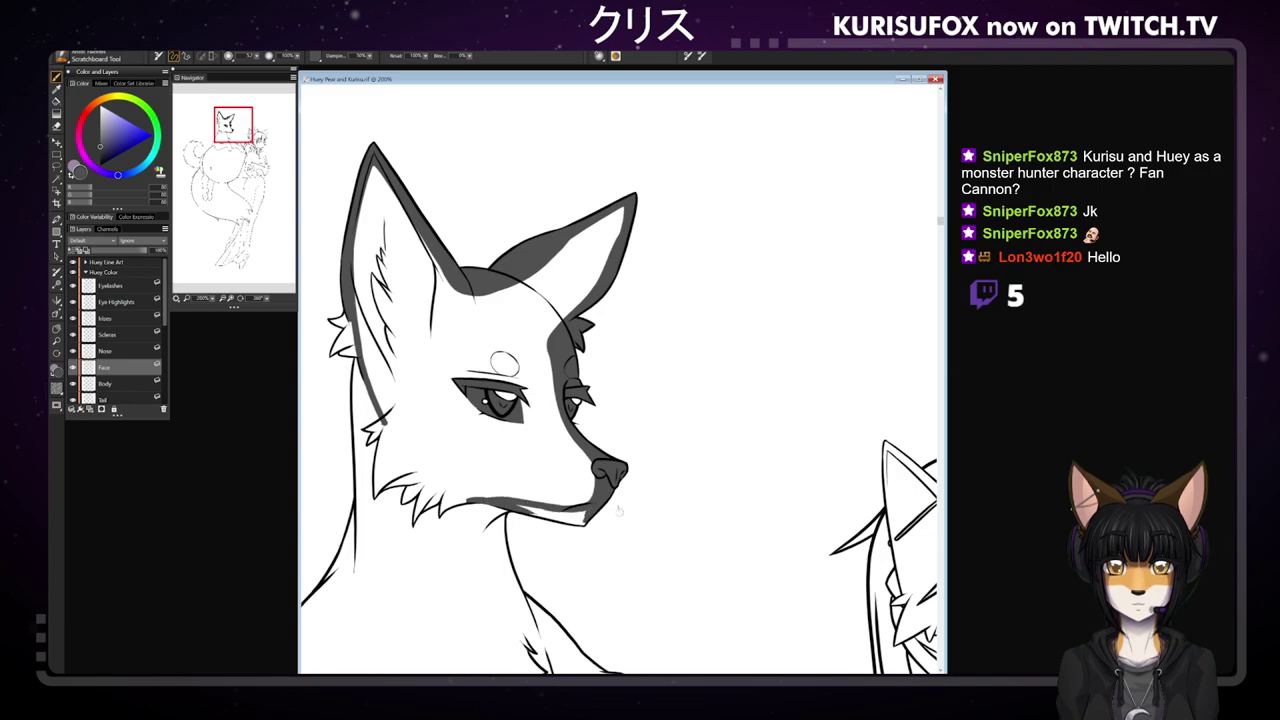
key(ctrl+z)
drag(483, 500, 562, 507)
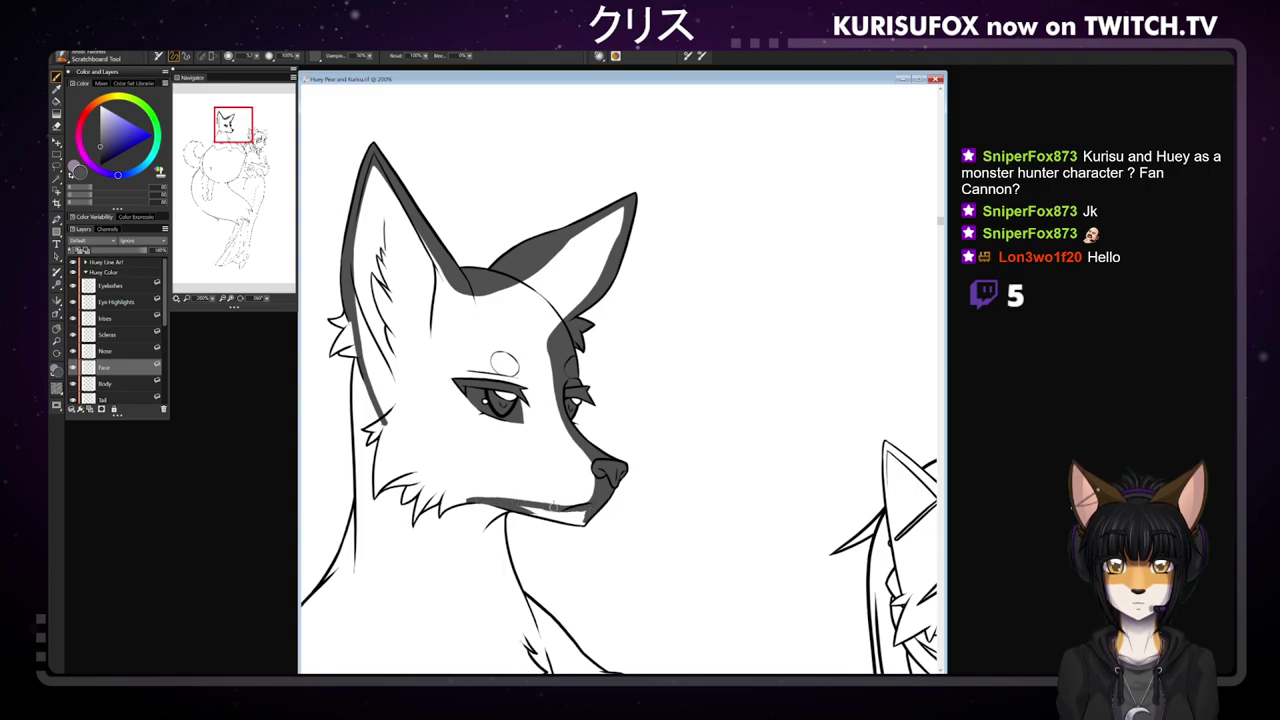
drag(524, 505, 569, 521)
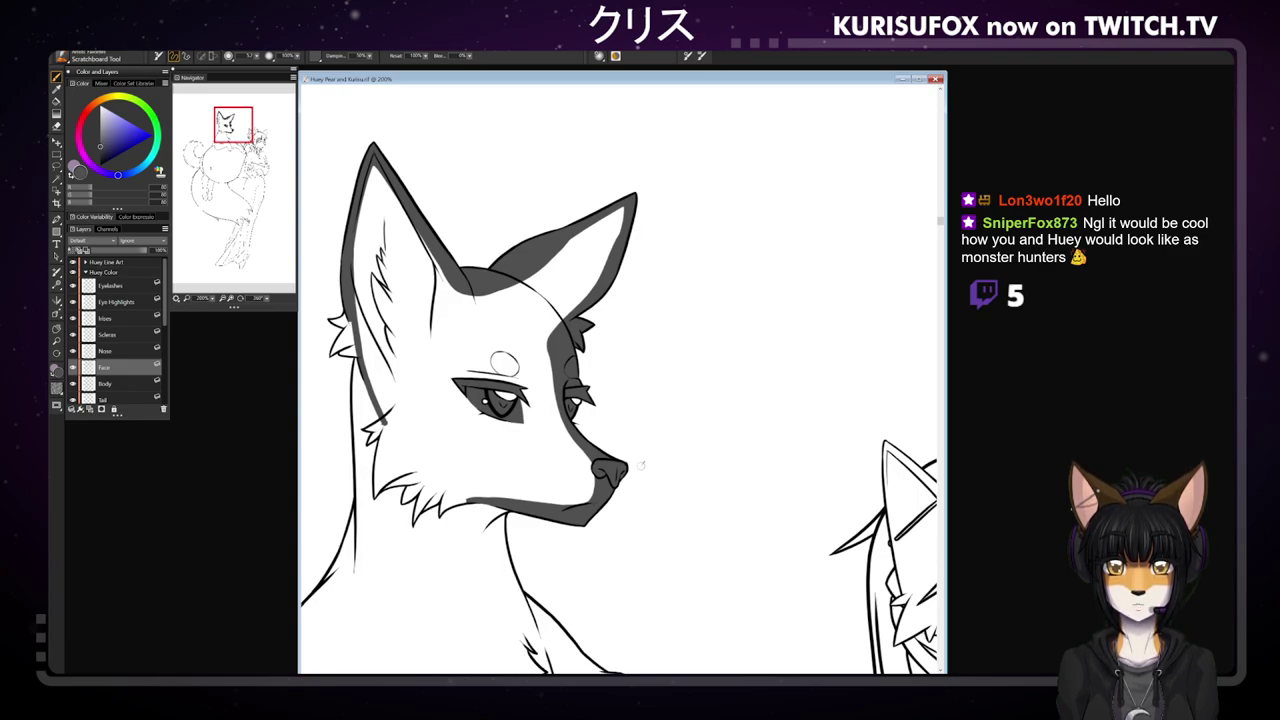
- Close the dark grey outline from the near ear's base along the cheek to the jaw, and flood-fill the head
drag(383, 420, 478, 500)
key(ctrl+z)
mouse_move(388, 420)
mouse_down()
mouse_move(416, 458)
mouse_move(489, 487)
mouse_up()
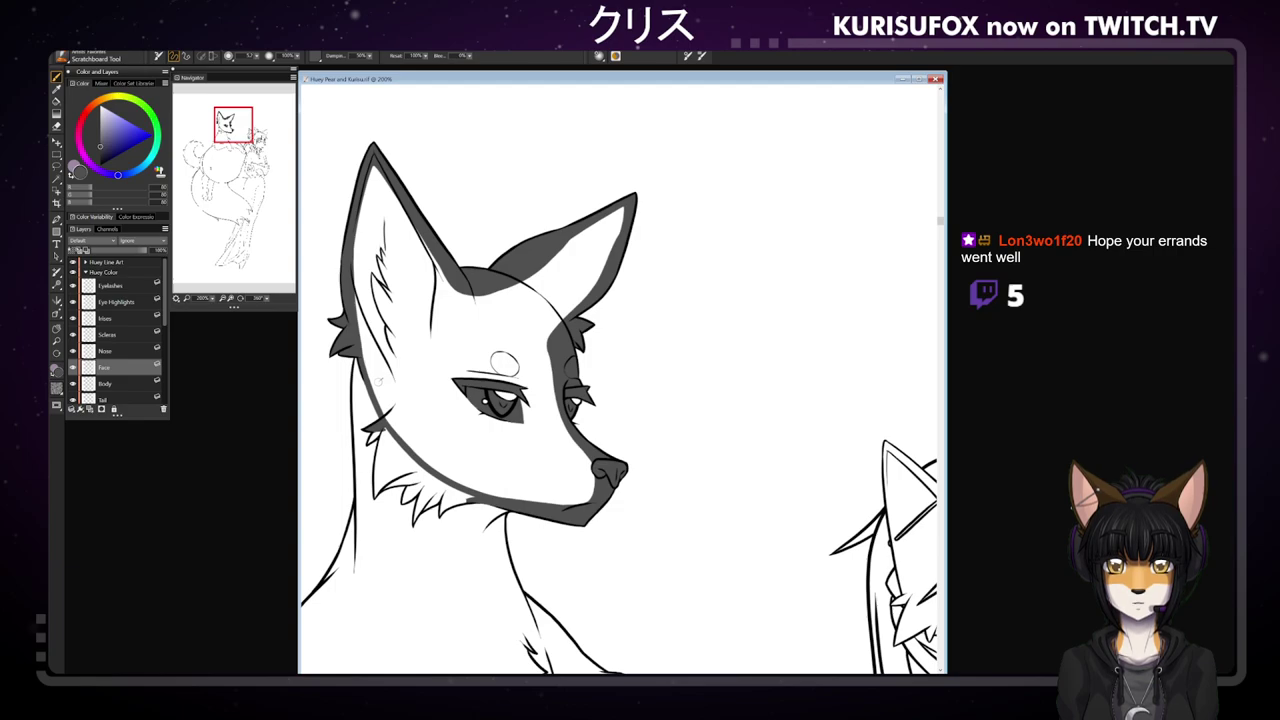
key(k)
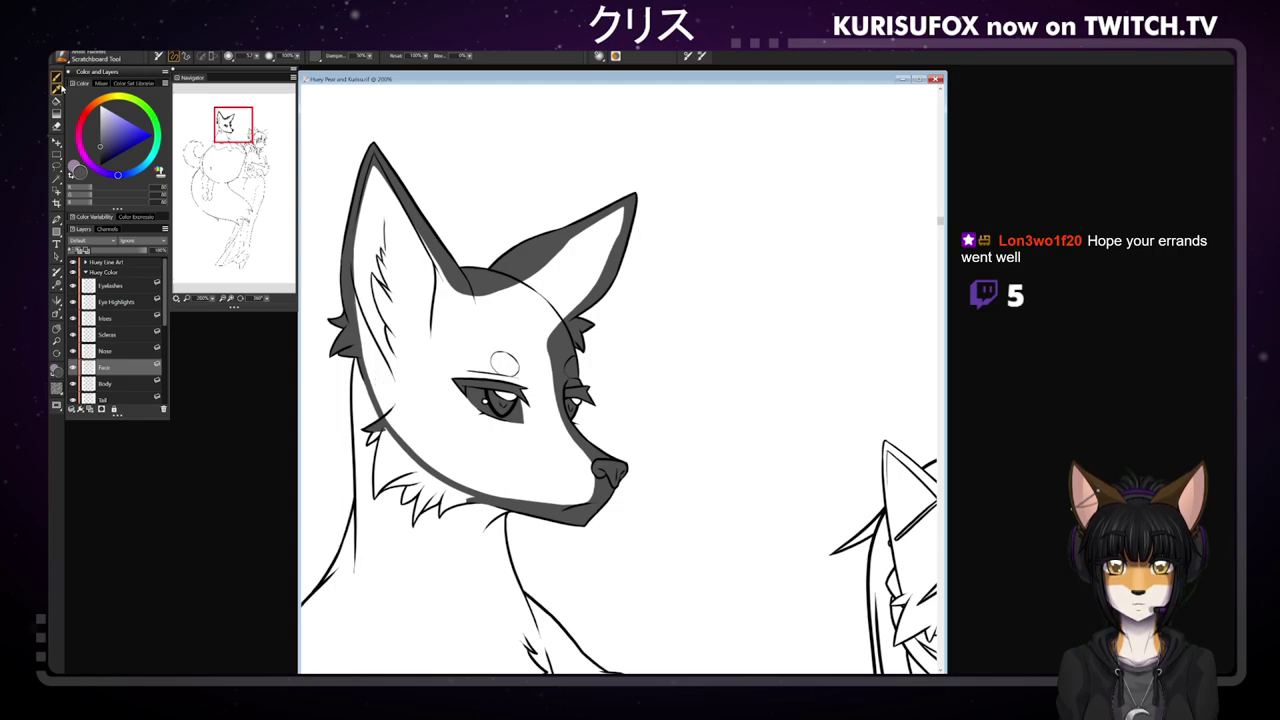
click(586, 212)
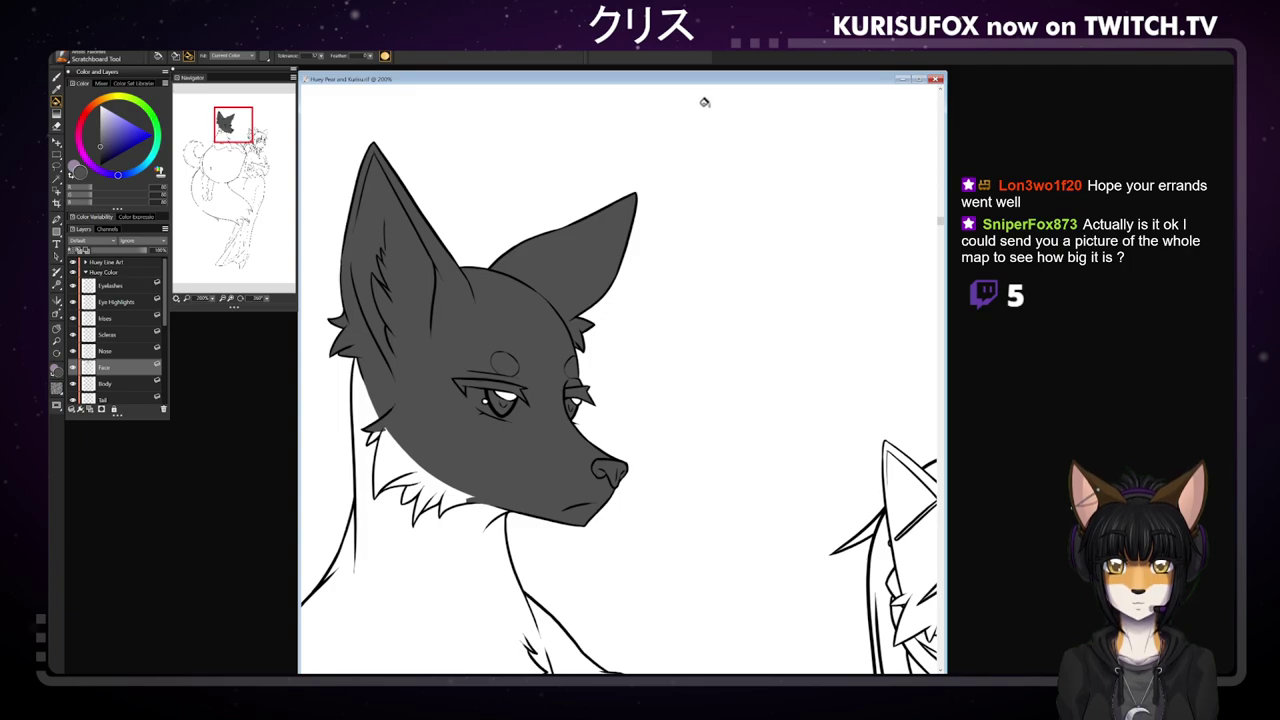
- Brush dark grey into the remaining white cheek area and each of the cheek fur tufts
key(b)
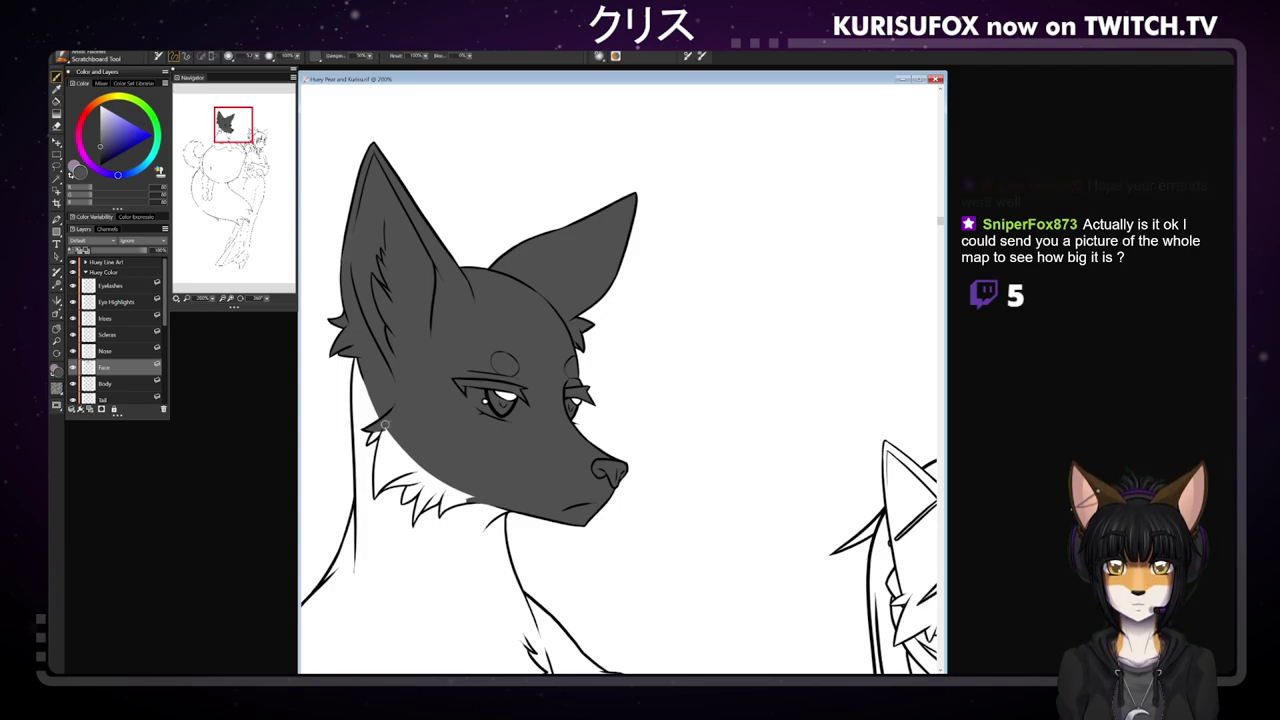
mouse_move(376, 494)
mouse_down()
mouse_move(391, 428)
mouse_move(378, 462)
mouse_up()
mouse_move(384, 480)
mouse_down()
mouse_move(410, 461)
mouse_move(389, 440)
mouse_up()
drag(264, 297, 252, 291)
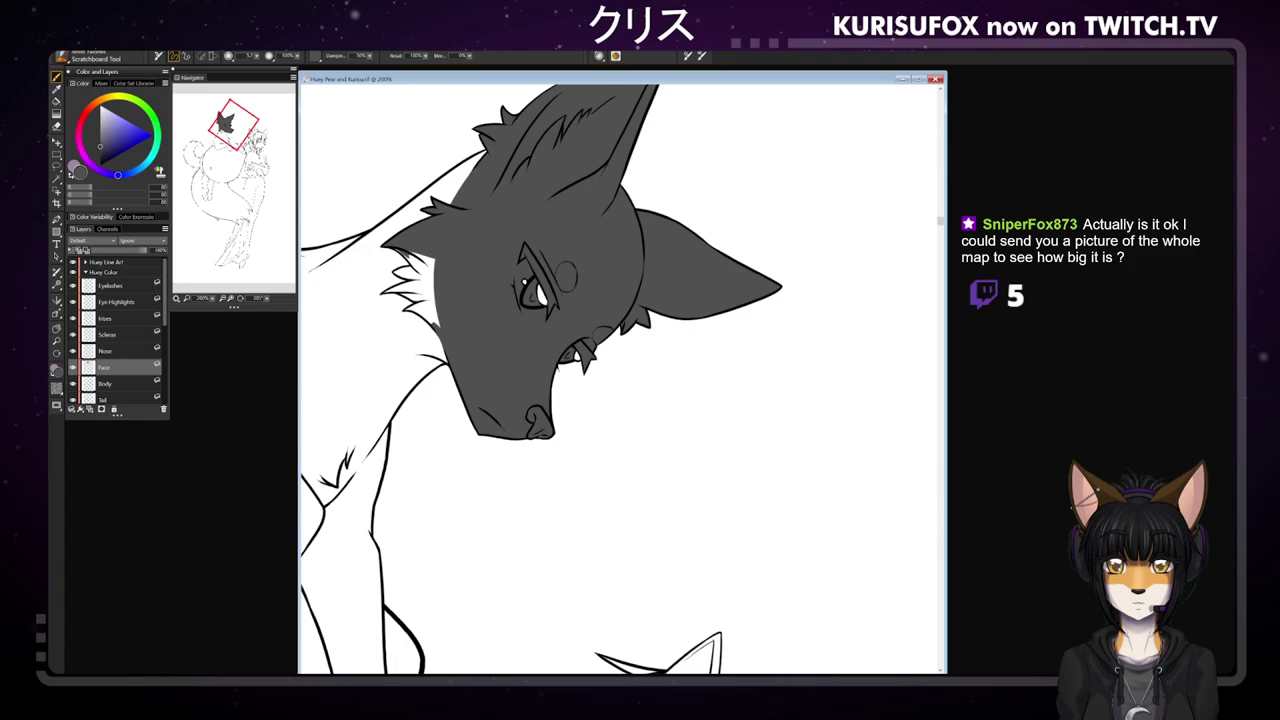
mouse_move(404, 254)
mouse_down()
mouse_move(427, 277)
mouse_move(428, 258)
mouse_up()
click(397, 244)
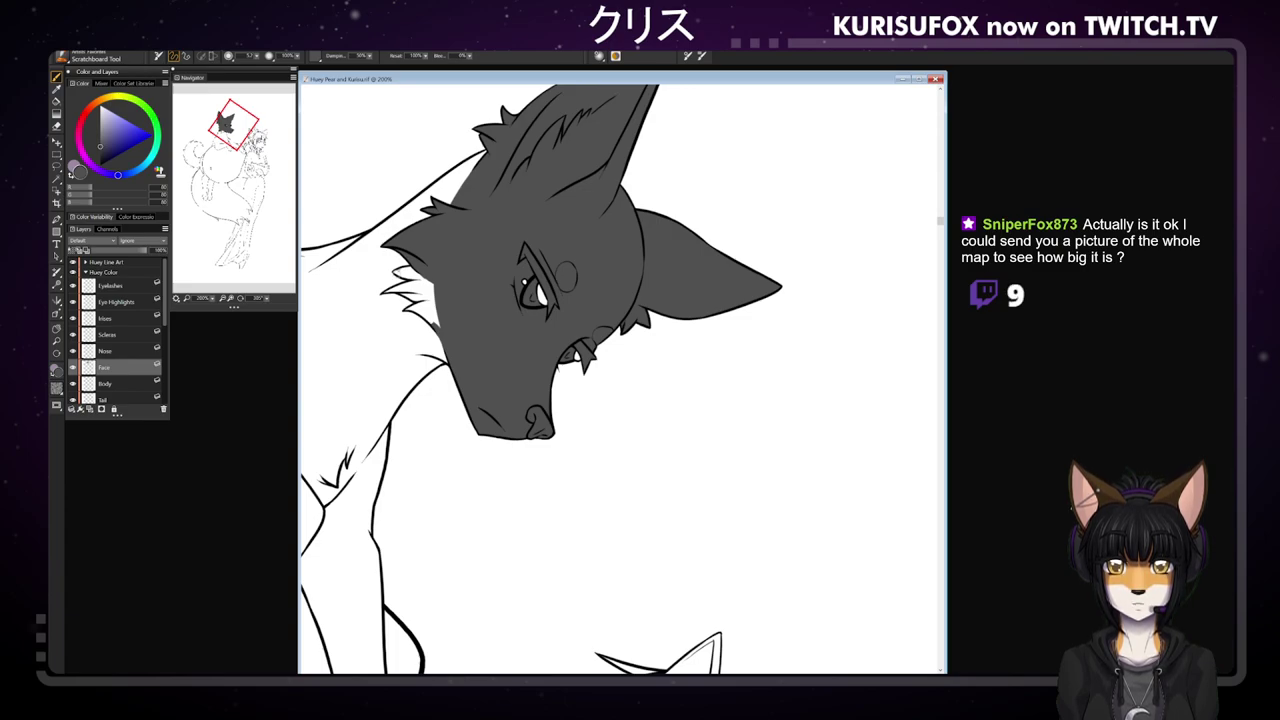
mouse_move(406, 272)
mouse_down()
mouse_move(396, 276)
mouse_move(429, 279)
mouse_move(398, 271)
mouse_up()
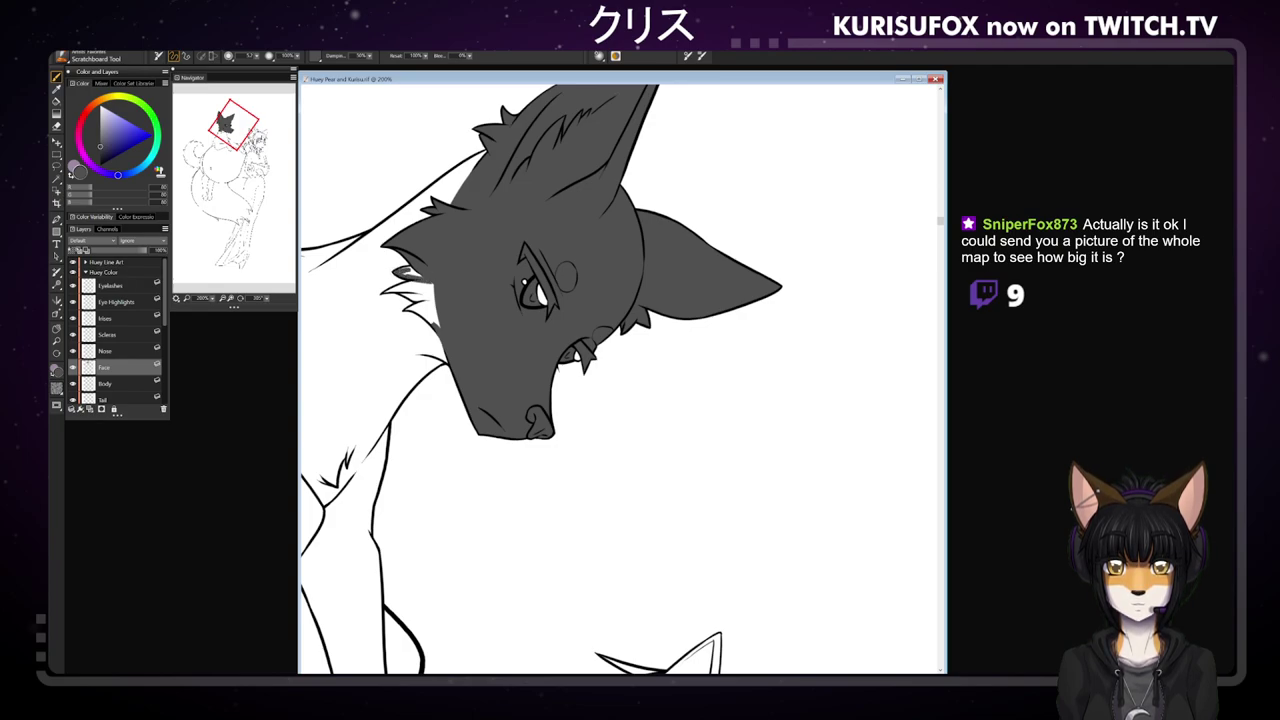
drag(402, 270, 418, 275)
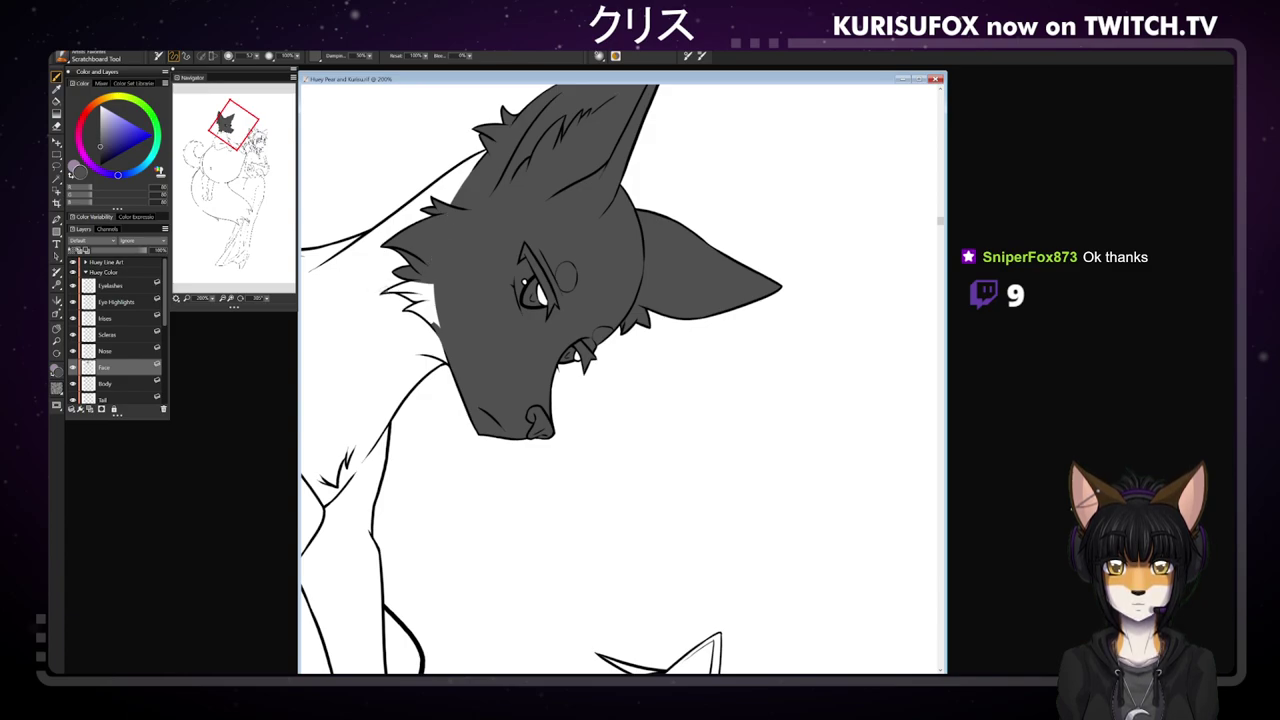
drag(394, 289, 428, 286)
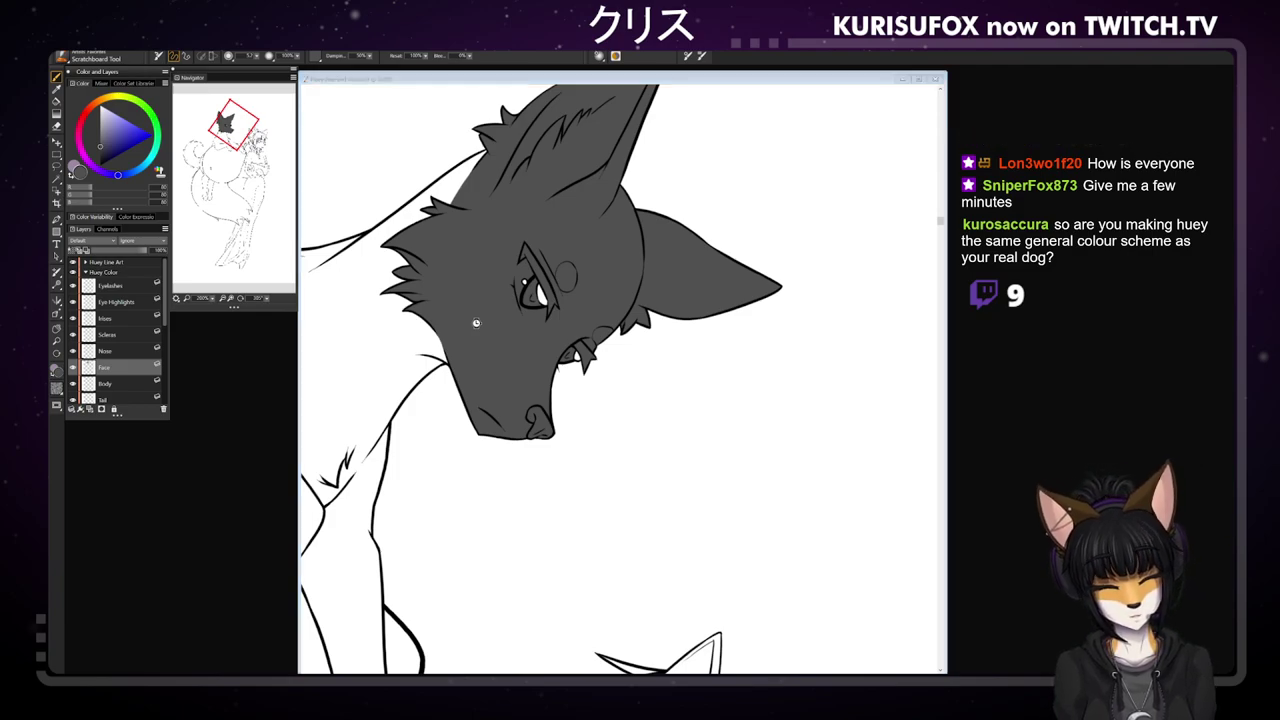
click(476, 322)
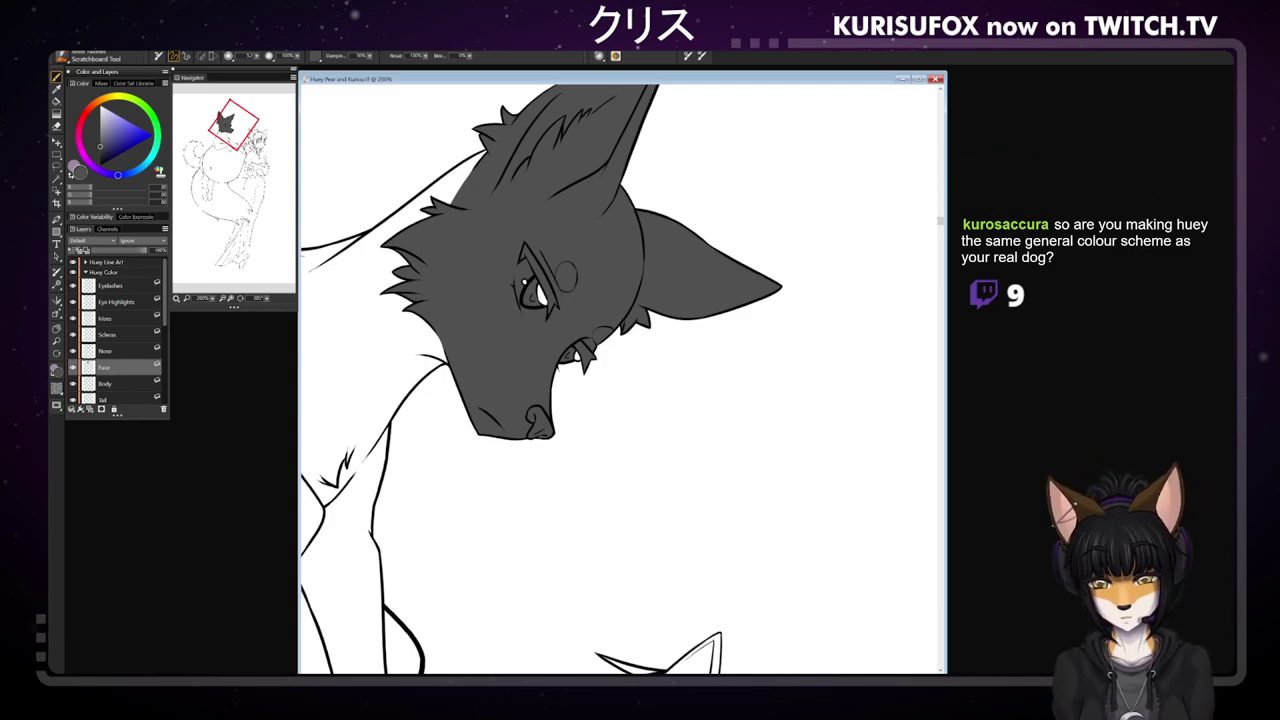
- On the Body layer, outline the neck, torso and forelegs in dark grey just inside the line art and flood-fill the shape
click(126, 384)
click(56, 329)
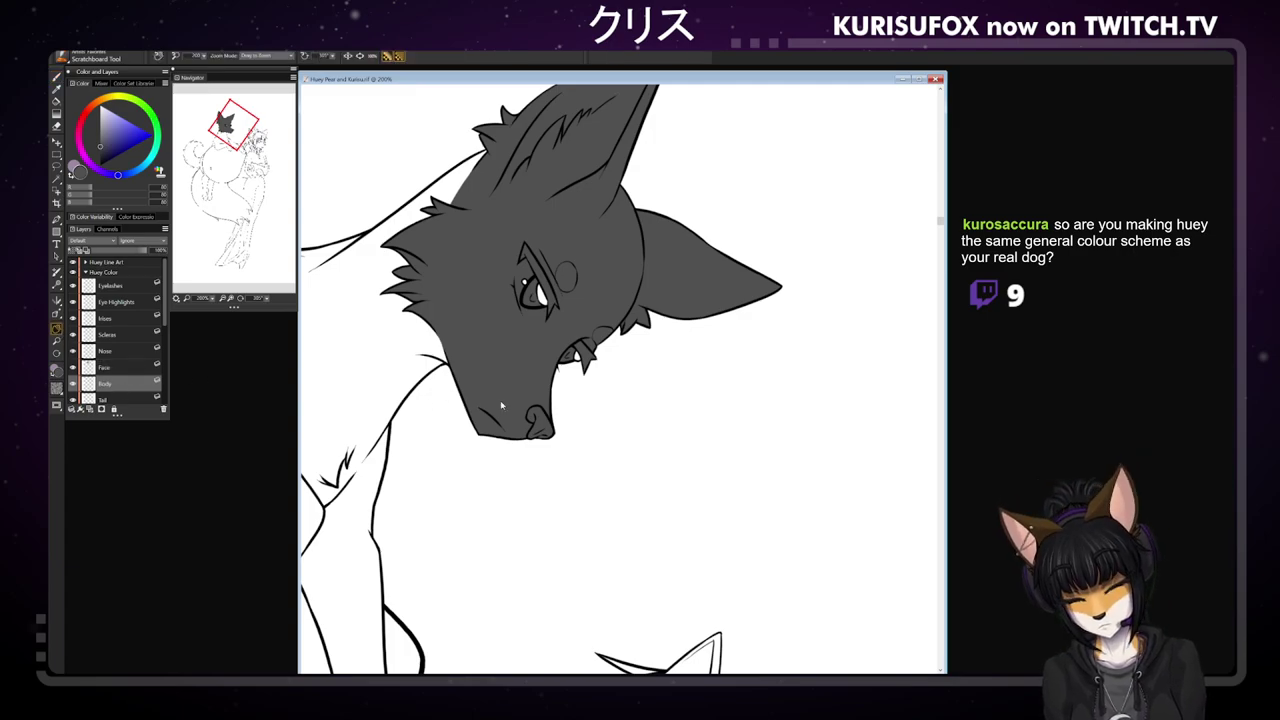
drag(446, 320, 626, 254)
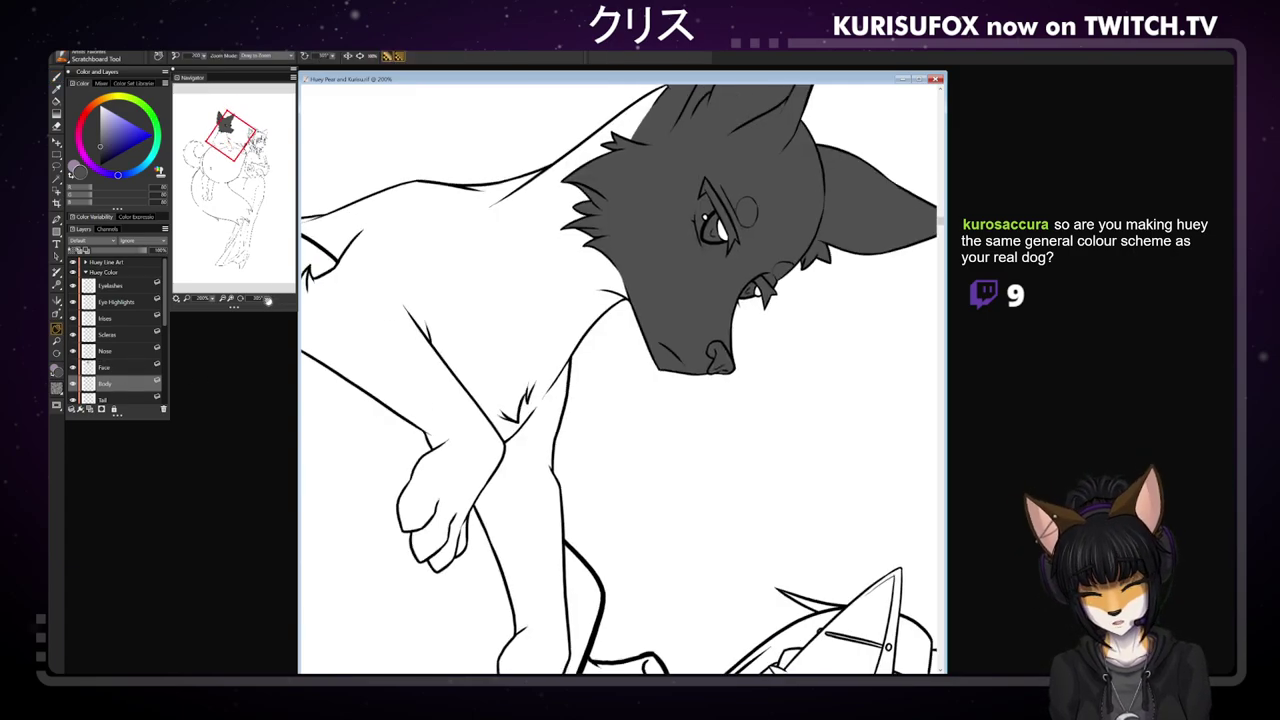
click(267, 299)
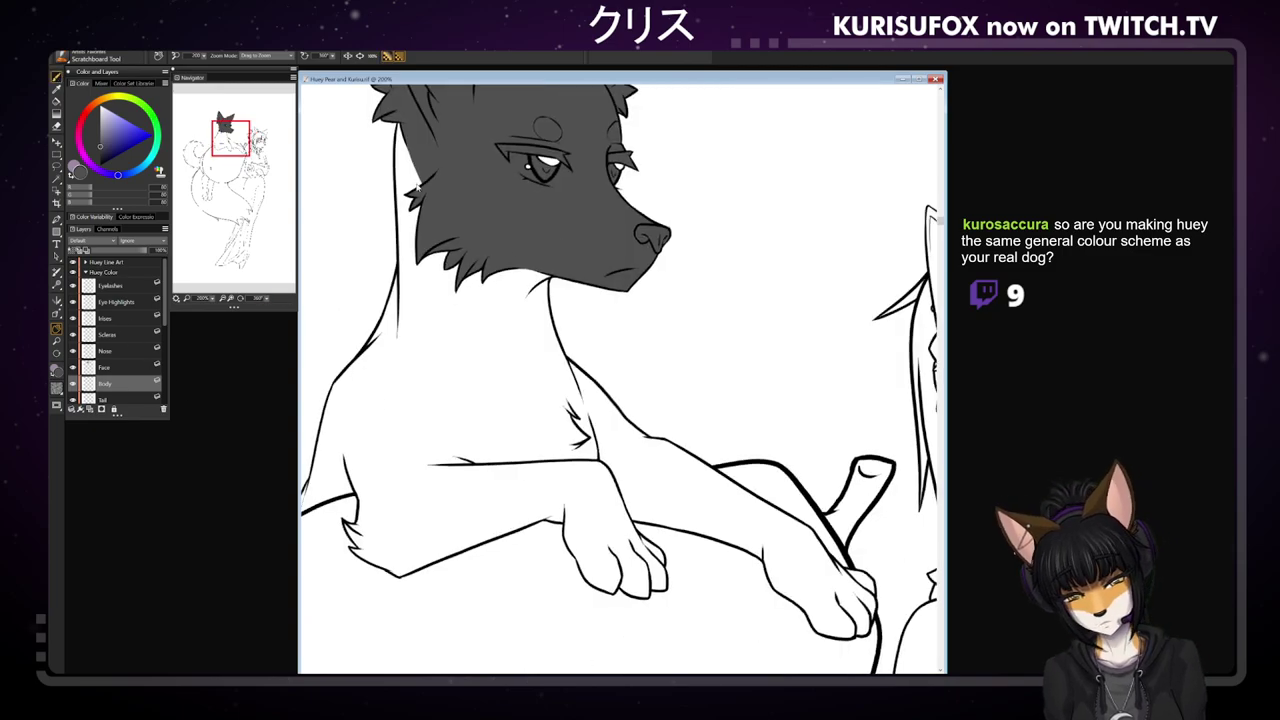
key(ctrl+minus)
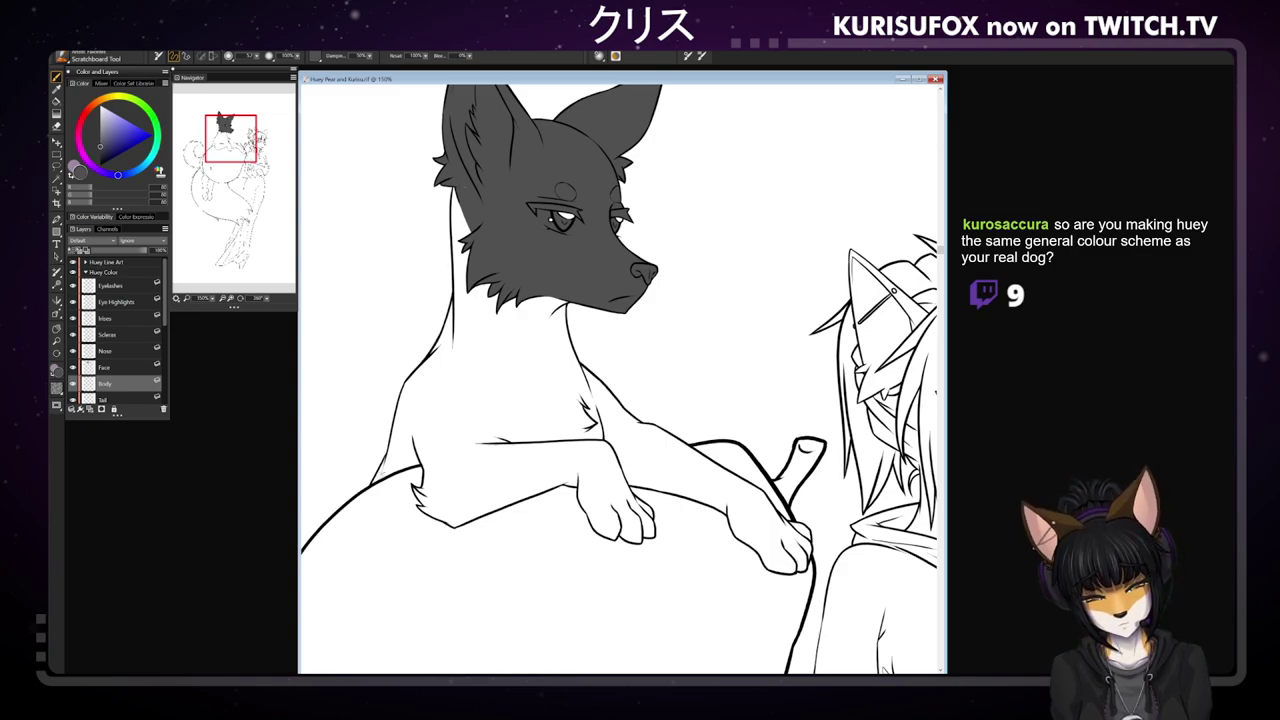
mouse_move(380, 477)
mouse_down()
mouse_move(450, 316)
mouse_move(459, 197)
mouse_up()
mouse_move(557, 299)
mouse_down()
mouse_move(573, 379)
mouse_move(755, 502)
mouse_move(780, 538)
mouse_move(762, 546)
mouse_move(694, 489)
mouse_move(638, 465)
mouse_move(624, 468)
mouse_move(624, 506)
mouse_move(595, 496)
mouse_move(570, 463)
mouse_move(457, 506)
mouse_move(423, 461)
mouse_move(376, 476)
mouse_up()
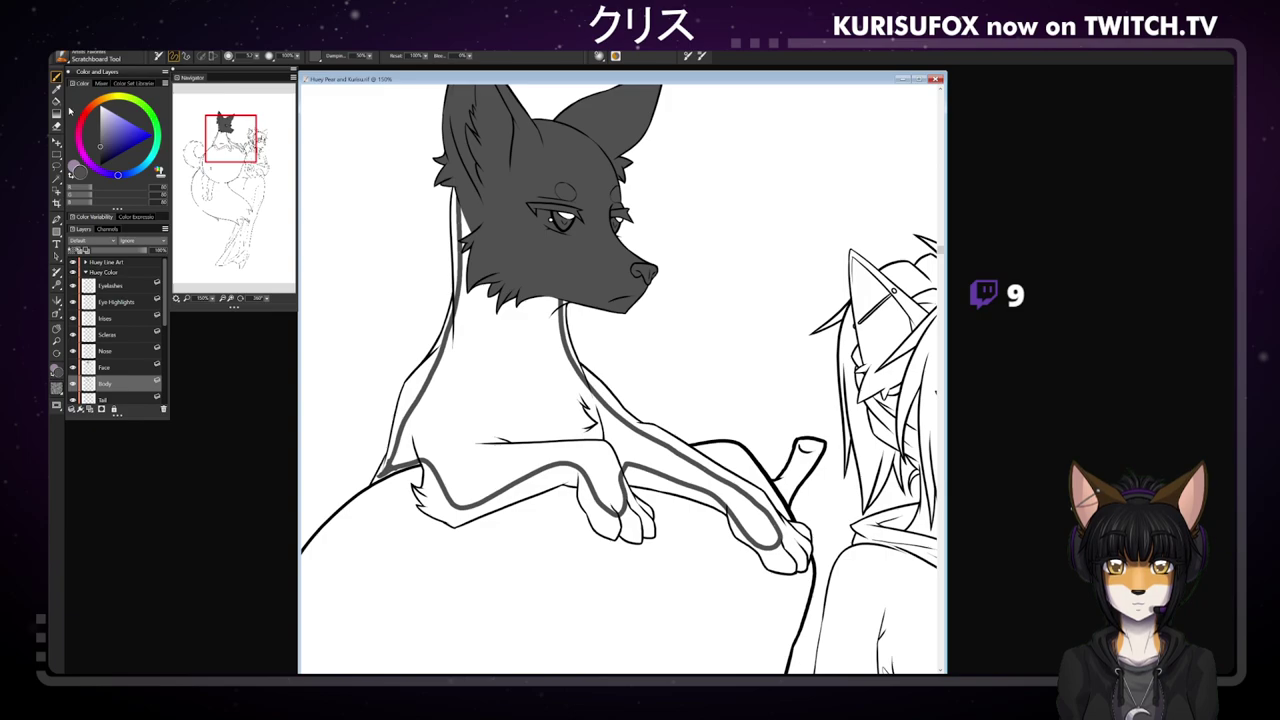
key(f)
click(508, 357)
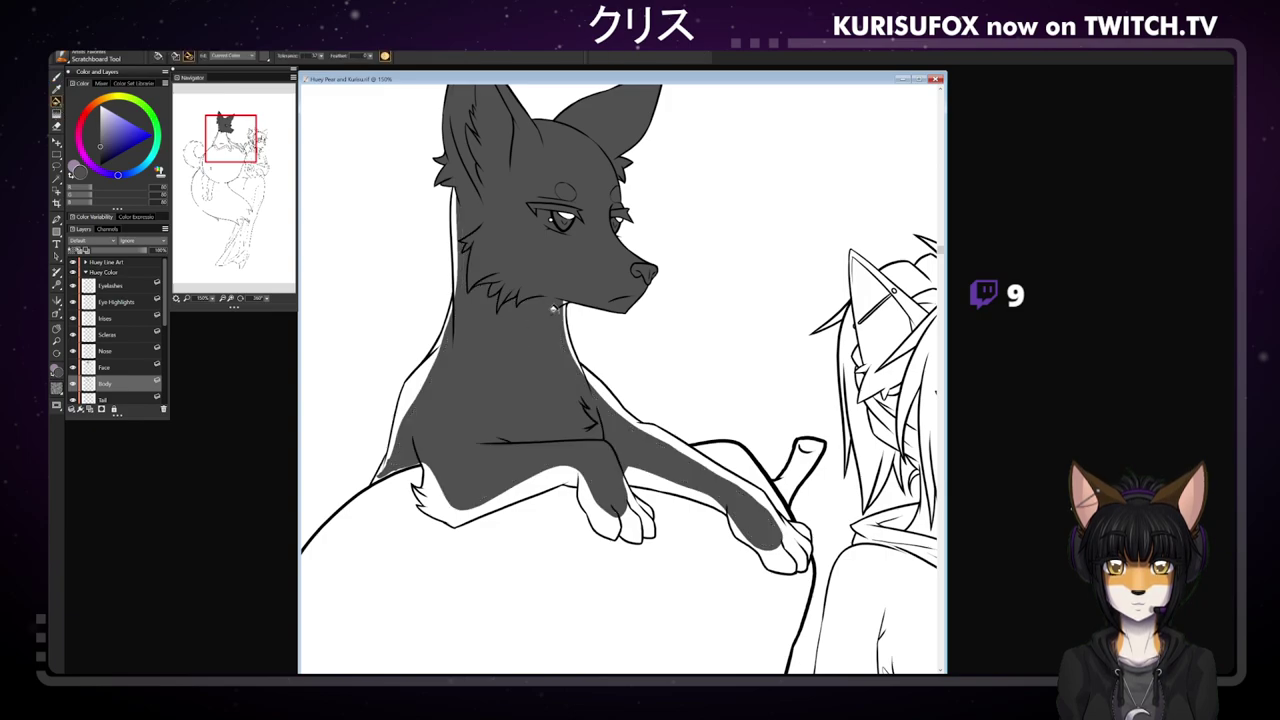
- Brush dark grey into the white gap along the back of the neck and down to the upper back
key(b)
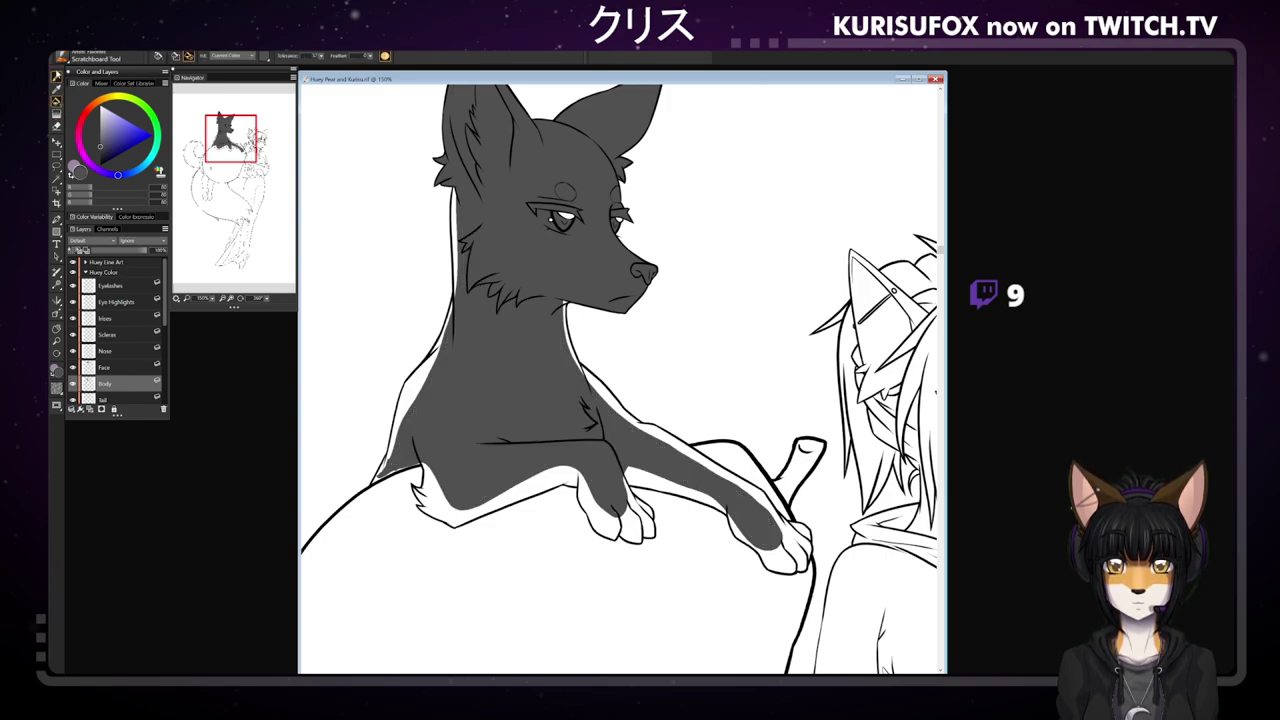
drag(457, 214, 462, 262)
drag(457, 180, 455, 284)
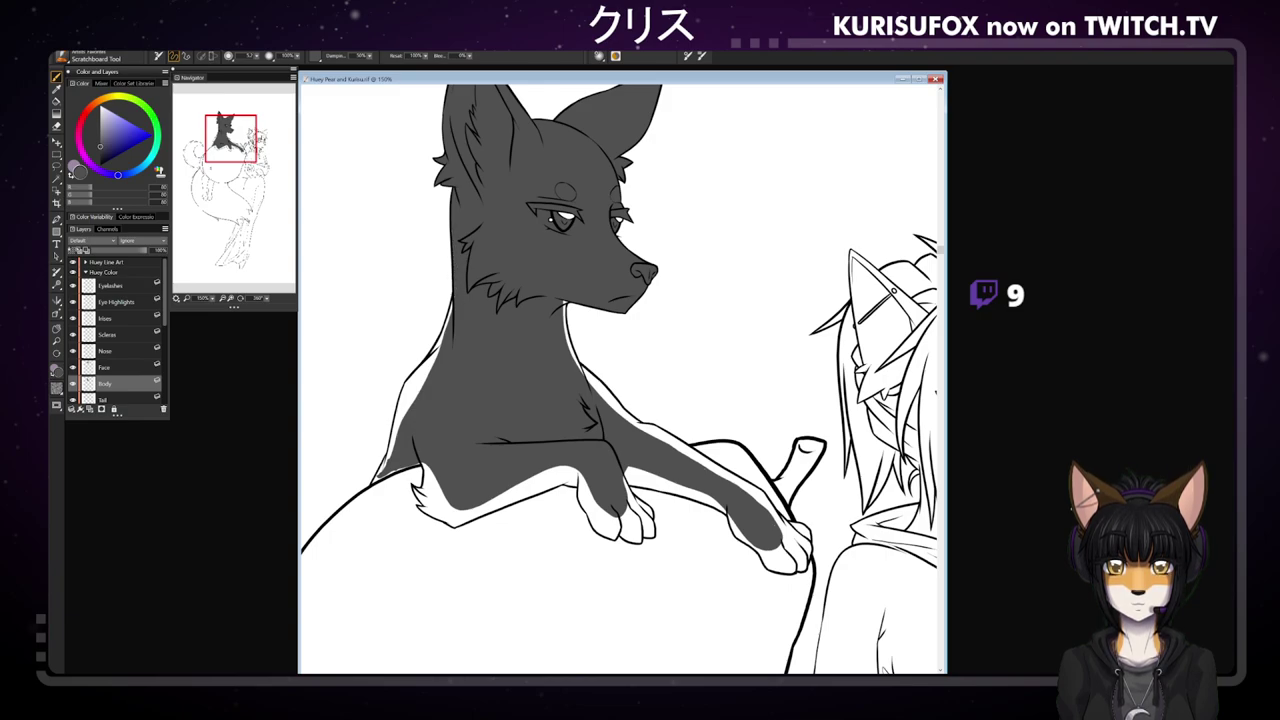
drag(454, 298, 404, 414)
drag(426, 366, 404, 418)
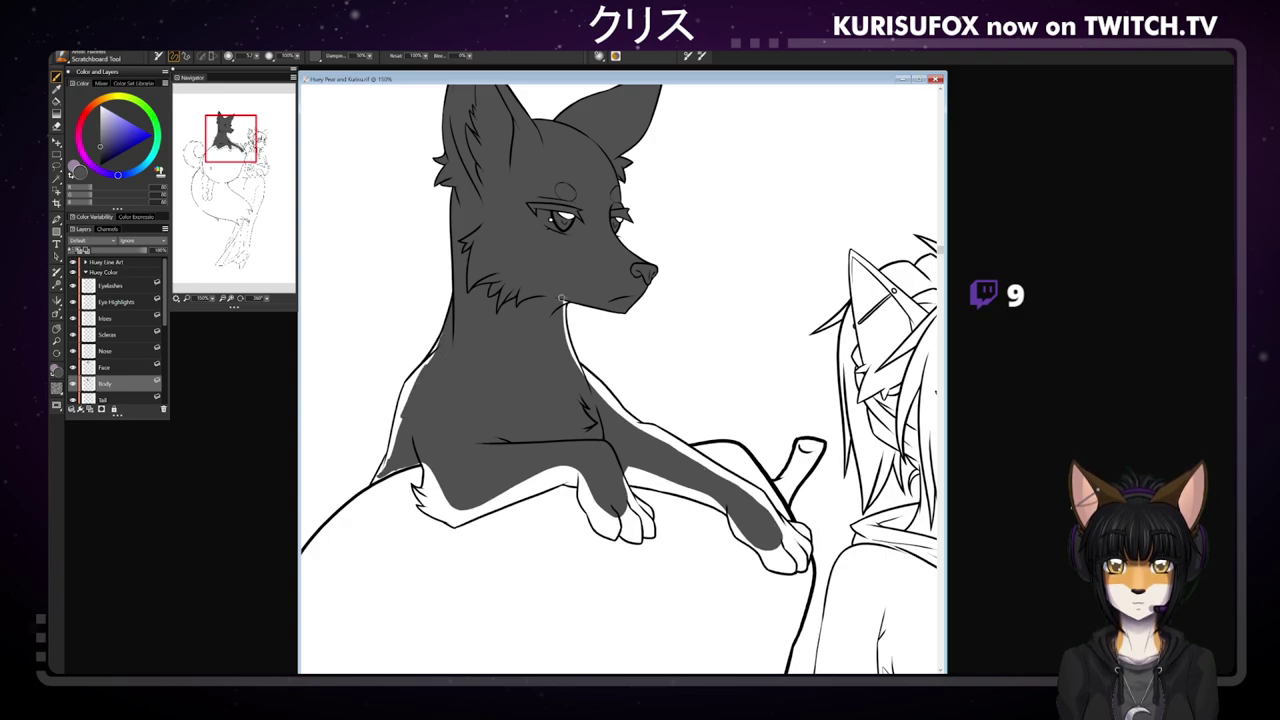
- Fill the gaps along the front of the neck and the upper edge of the far foreleg with dark grey
mouse_move(570, 296)
mouse_down()
mouse_move(566, 340)
mouse_move(594, 390)
mouse_up()
drag(694, 176, 585, 371)
key(ctrl+z)
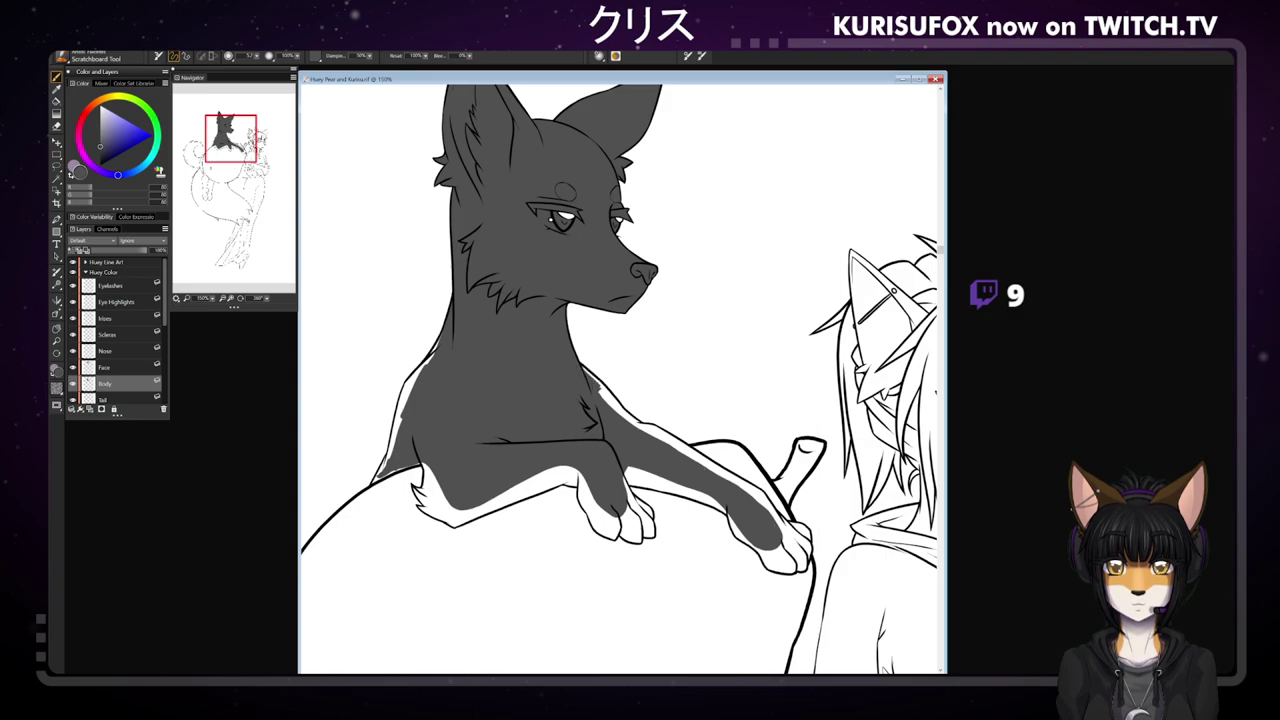
mouse_move(600, 384)
mouse_down()
mouse_move(640, 426)
mouse_move(621, 415)
mouse_move(610, 406)
mouse_move(722, 476)
mouse_up()
mouse_move(645, 423)
mouse_down()
mouse_move(757, 492)
mouse_move(746, 484)
mouse_move(785, 536)
mouse_up()
drag(750, 494, 762, 506)
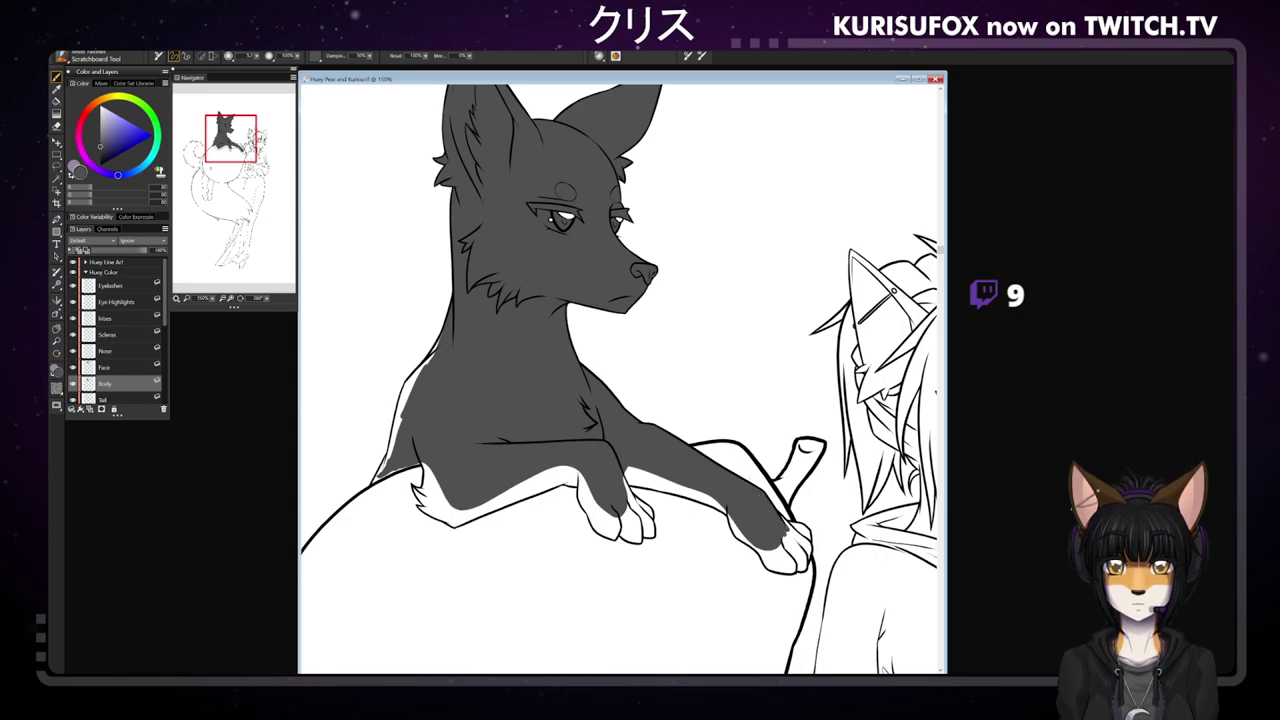
- Fill the underside of the far foreleg and its whole paw with dark grey
mouse_move(614, 480)
mouse_down()
mouse_move(670, 476)
mouse_move(716, 500)
mouse_move(750, 543)
mouse_move(805, 542)
mouse_move(802, 532)
mouse_up()
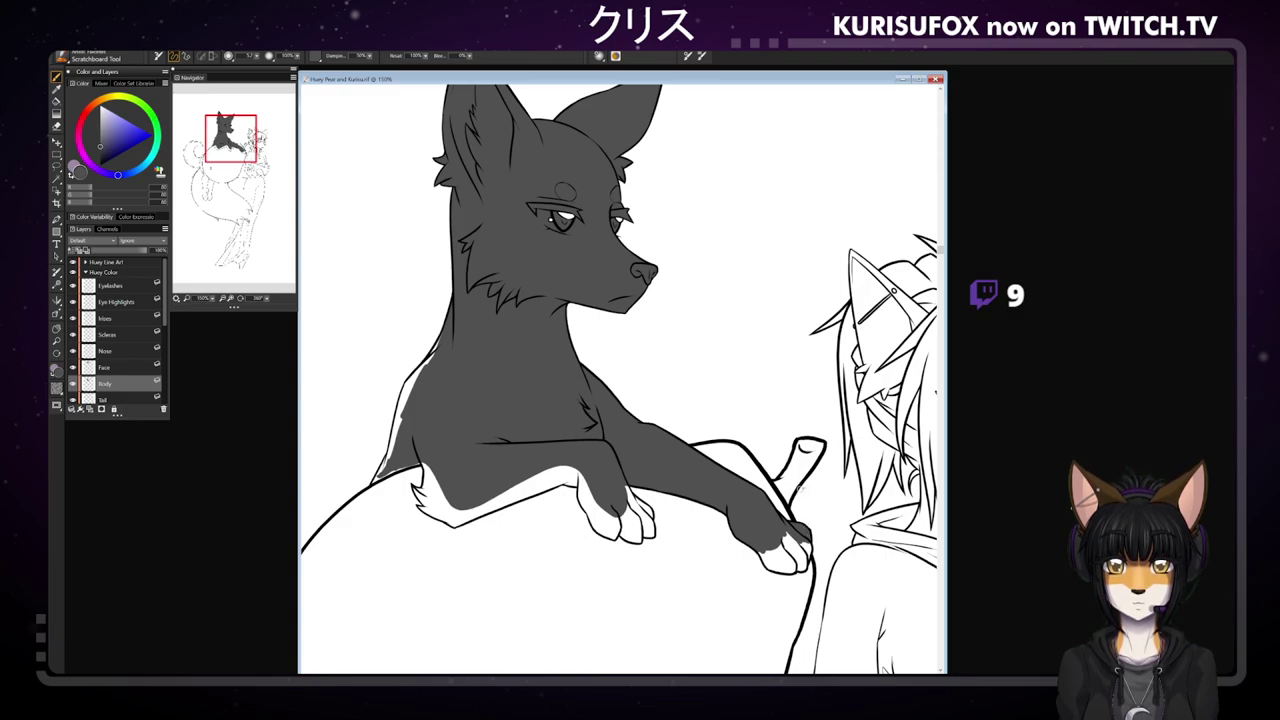
key(n)
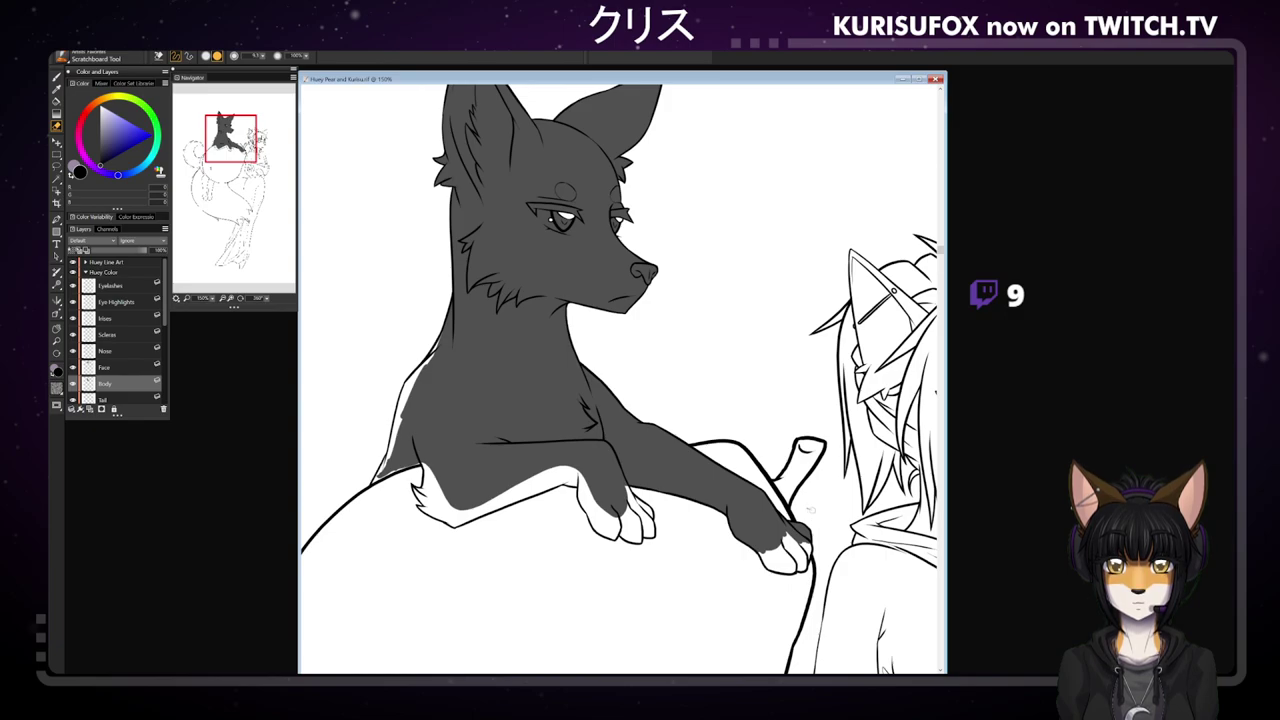
key(b)
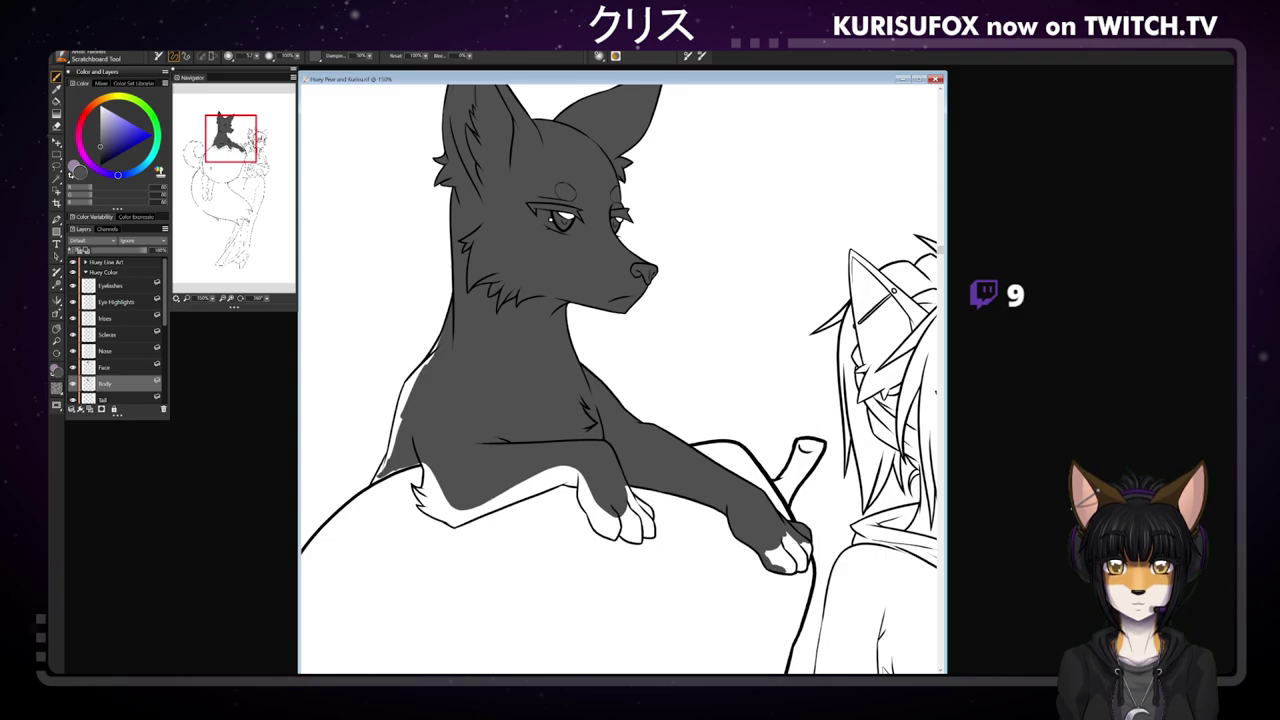
mouse_move(793, 542)
mouse_down()
mouse_move(788, 564)
mouse_move(766, 565)
mouse_move(806, 555)
mouse_move(803, 566)
mouse_up()
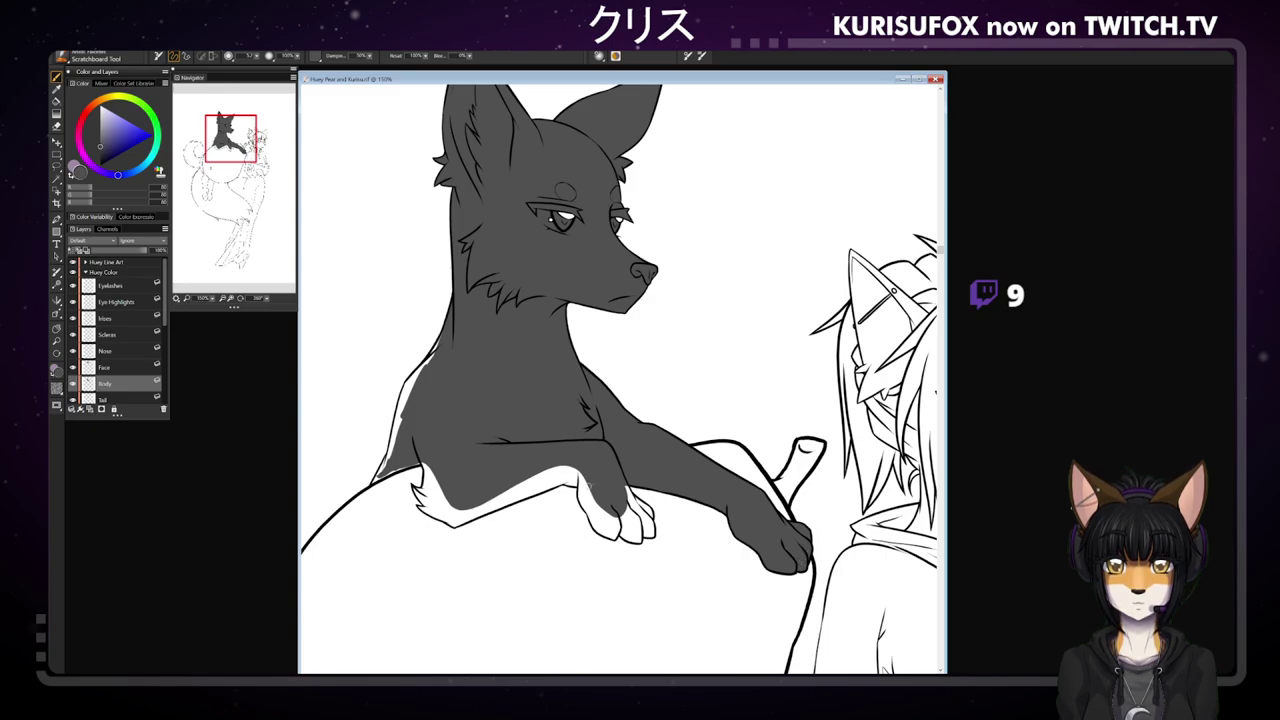
- Fill the remaining white on the near foreleg's underside and across its whole paw with dark grey
drag(550, 464, 586, 484)
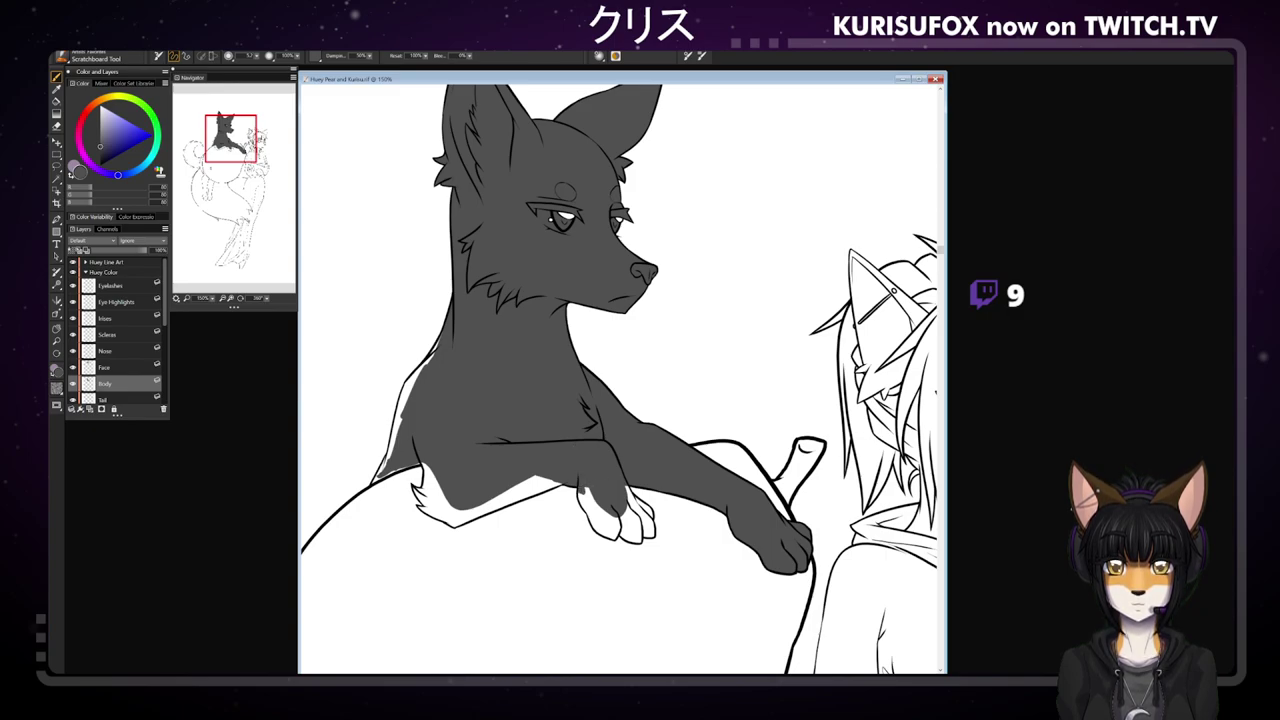
drag(585, 503, 607, 520)
mouse_move(598, 525)
mouse_down()
mouse_move(628, 526)
mouse_move(634, 498)
mouse_up()
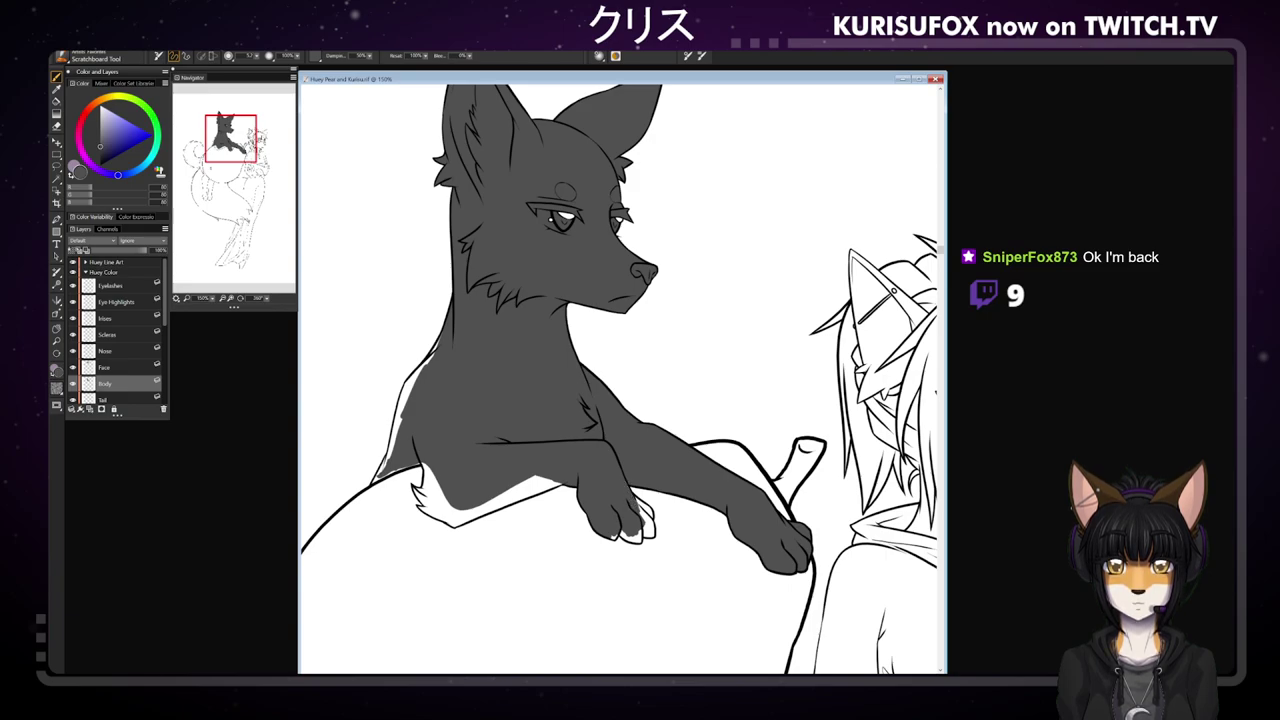
drag(637, 502, 643, 514)
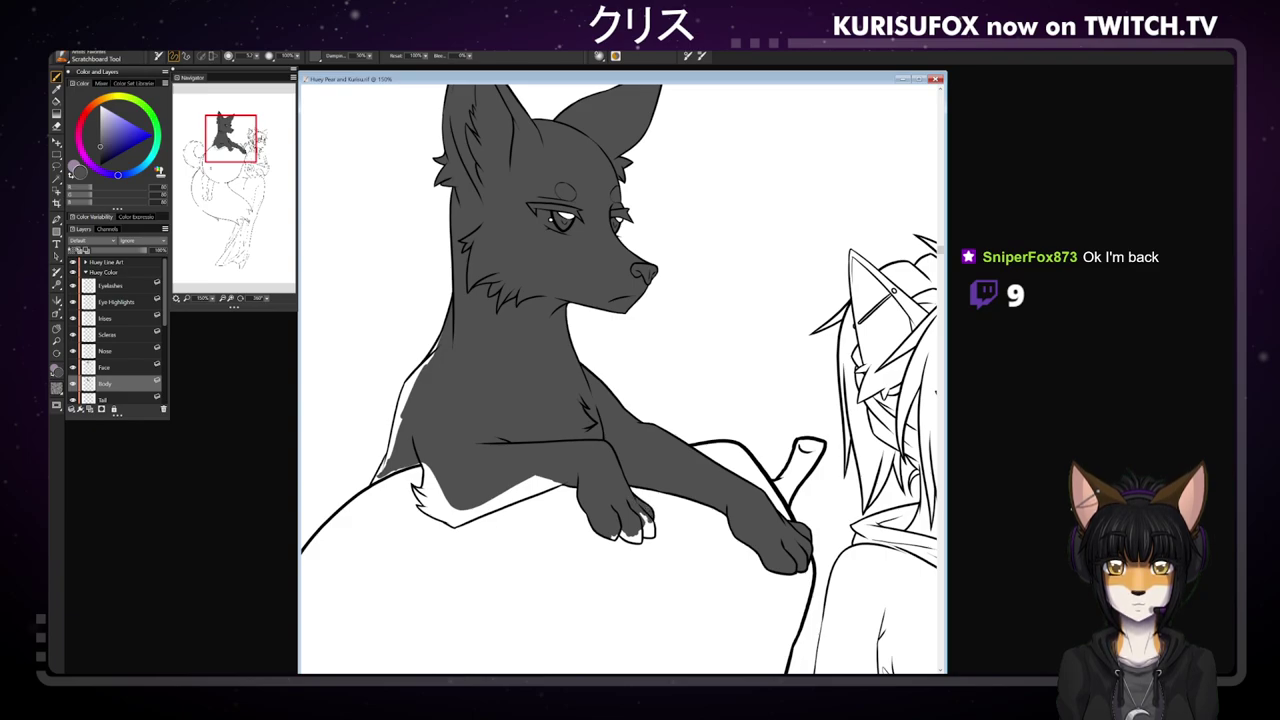
drag(648, 516, 642, 517)
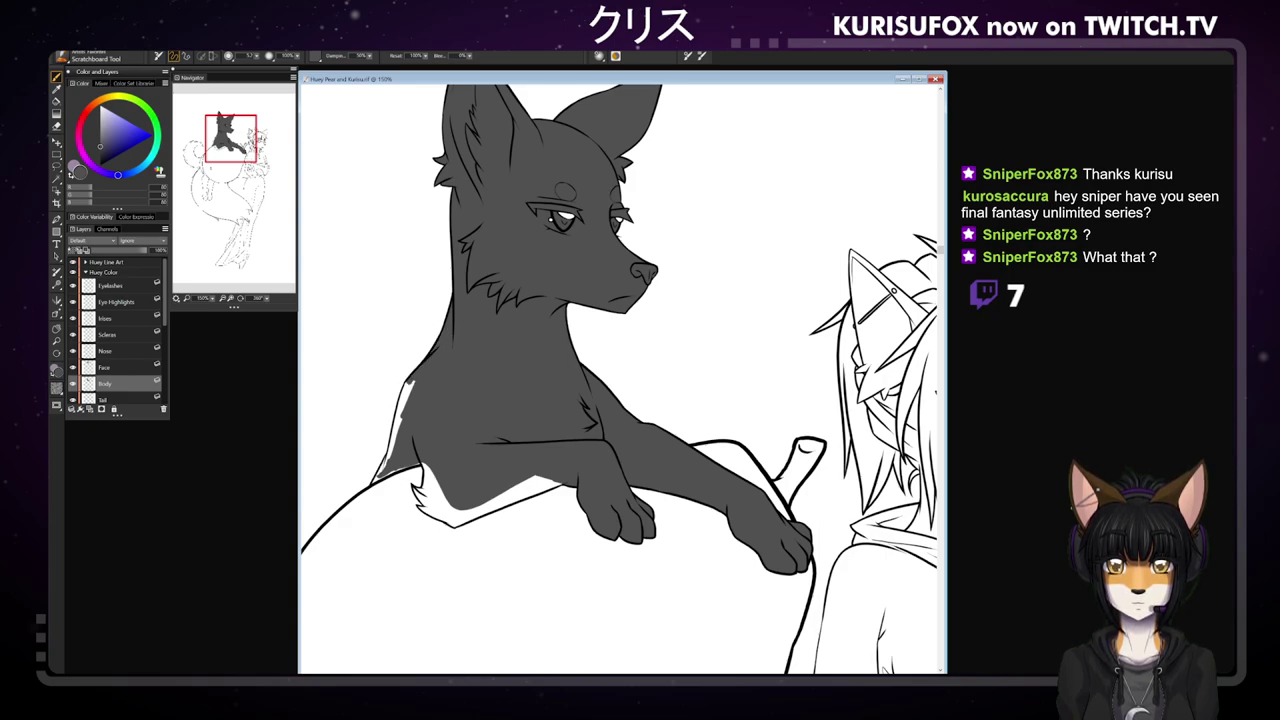
- Brush dark grey into the white gap along the lower back, down to the pear's edge
drag(406, 384, 395, 428)
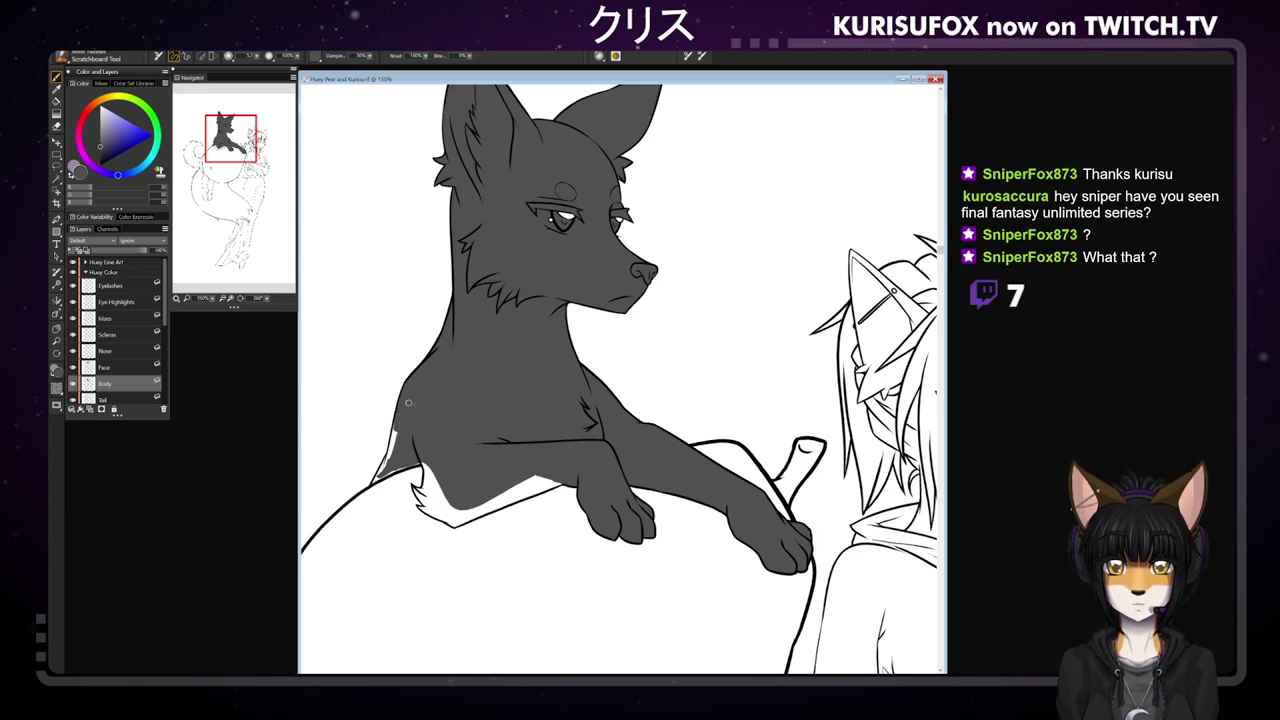
drag(398, 424, 374, 482)
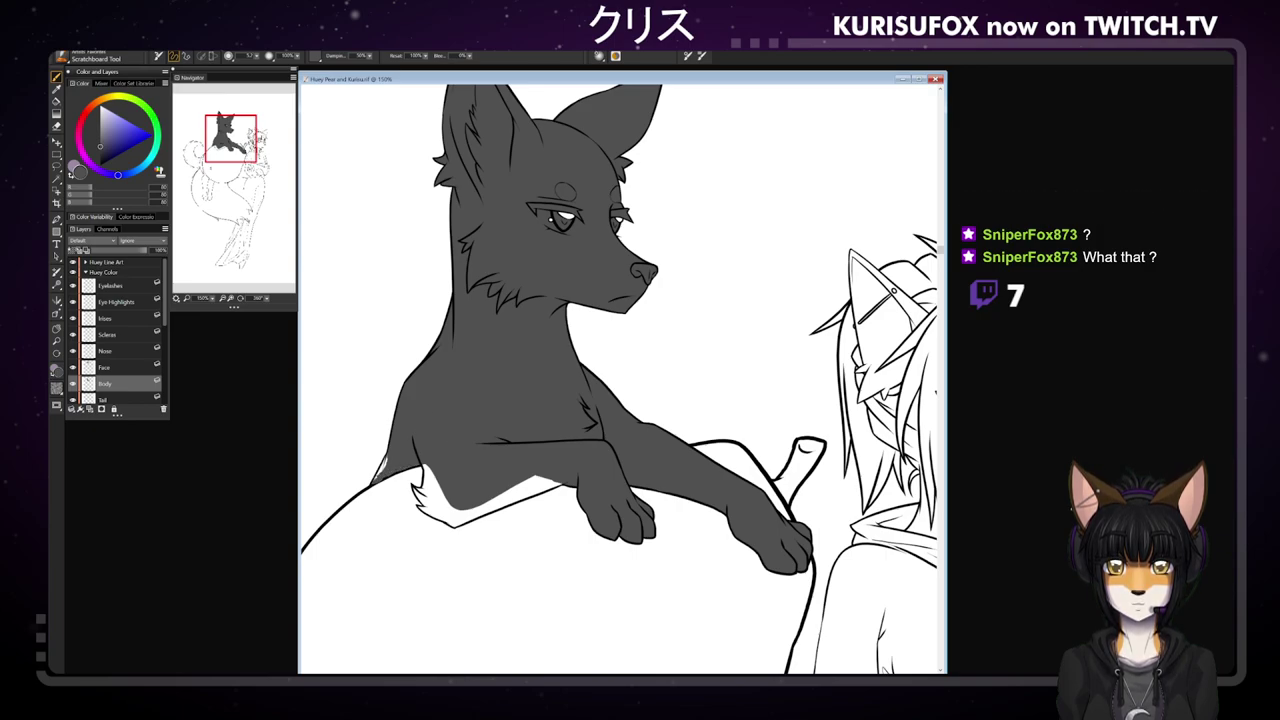
drag(381, 470, 386, 462)
- Move the Pear Line Art layer between the Huey Line Art and Huey Color groups, and reselect the Body layer
scroll(150, 340, down, 4)
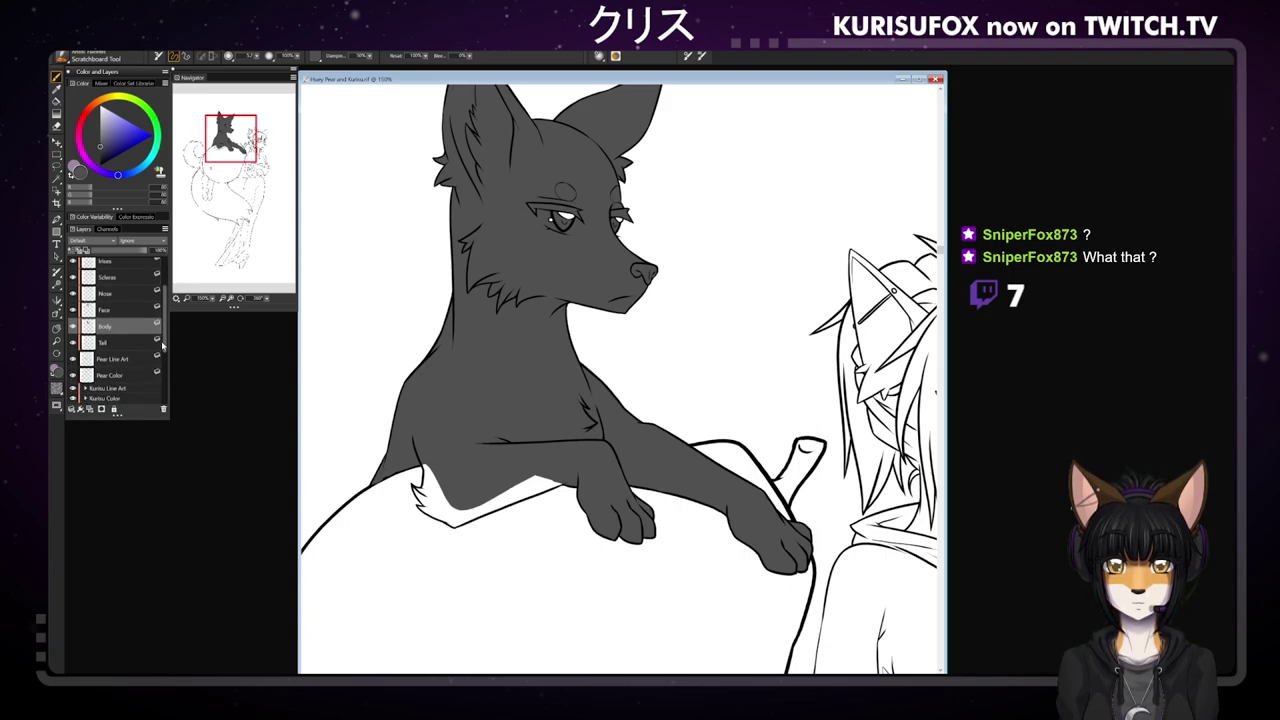
click(145, 360)
drag(140, 335, 138, 274)
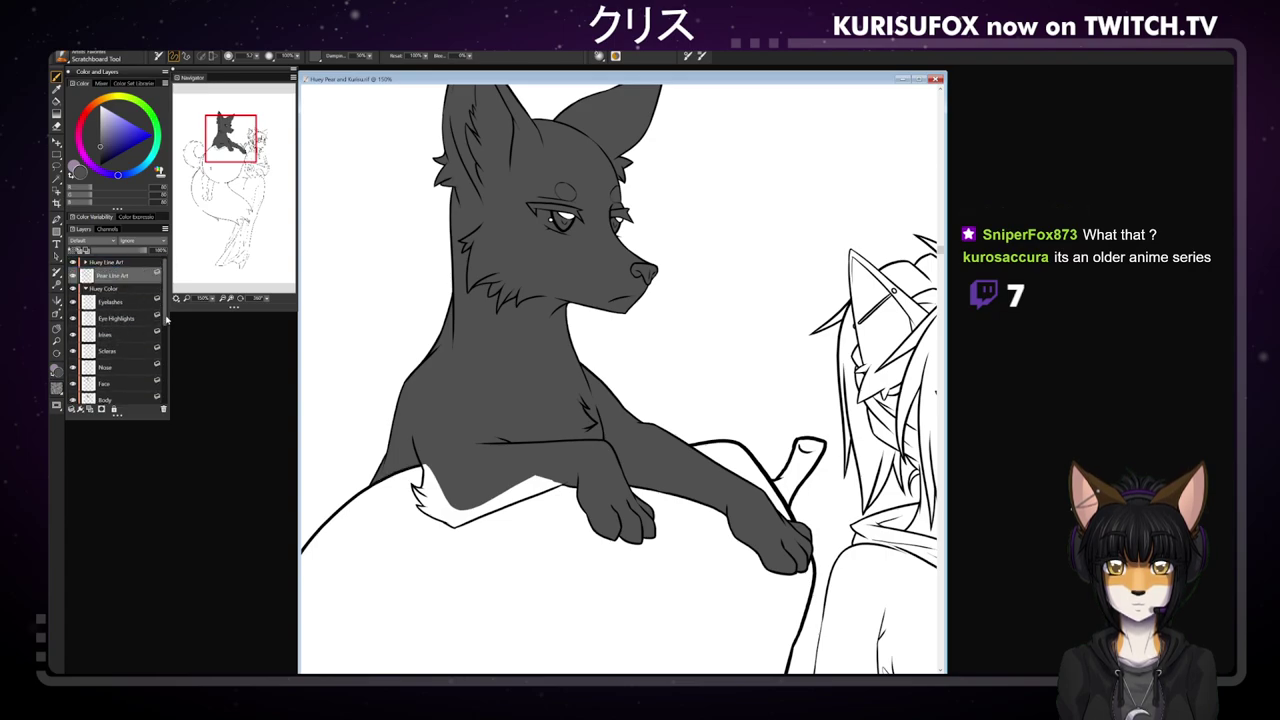
scroll(140, 330, down, 3)
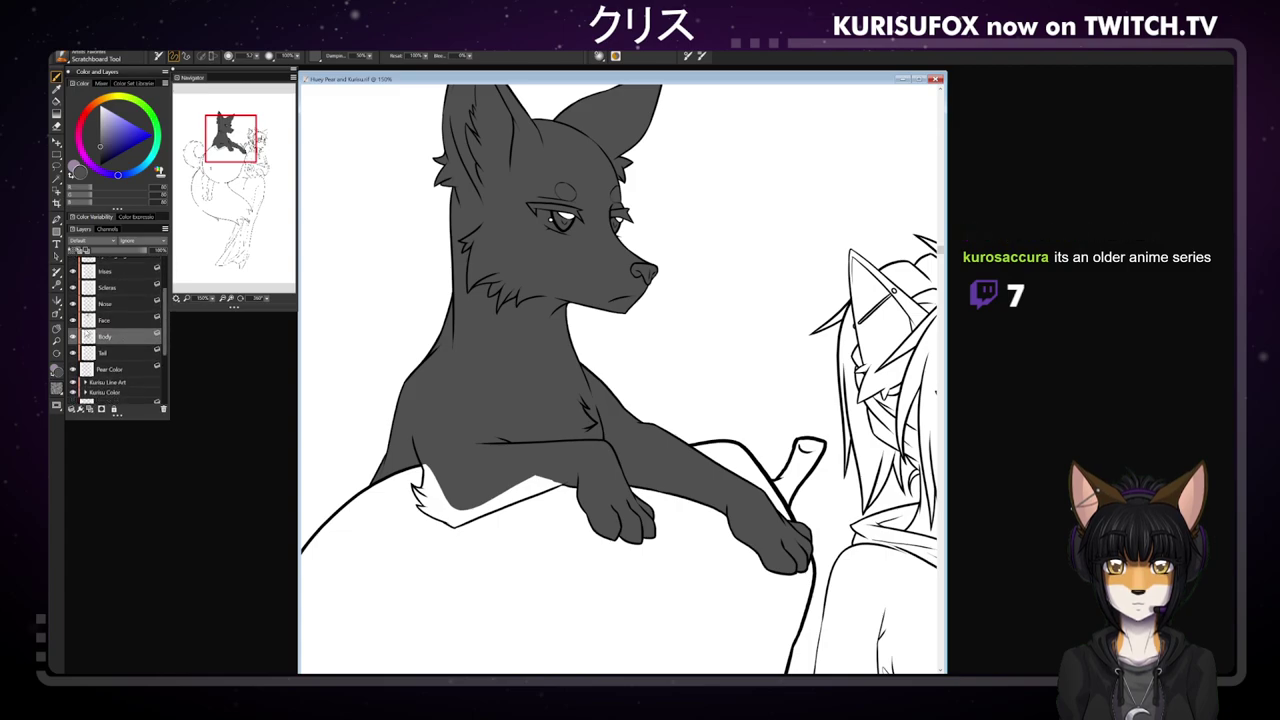
click(73, 338)
click(74, 340)
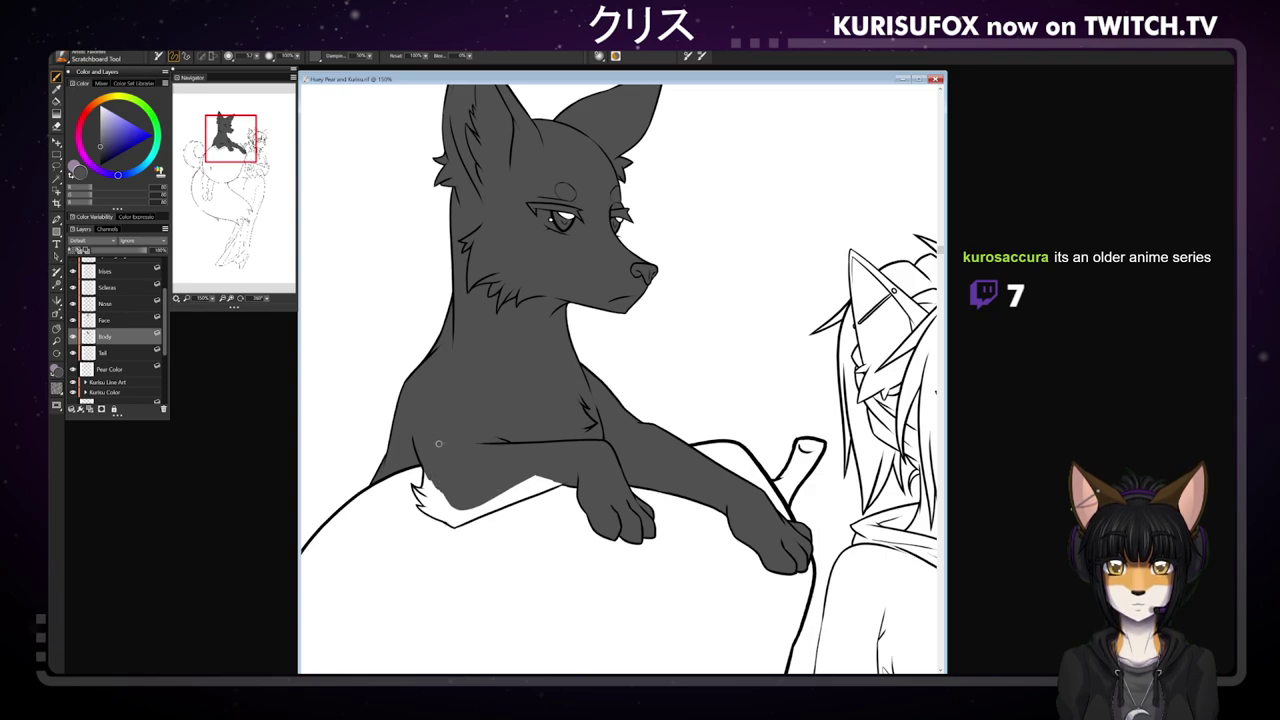
- Fill the fur tuft and the white gap along the torso's lower edge above the pear with dark grey
mouse_move(419, 495)
mouse_down()
mouse_move(430, 508)
mouse_move(426, 480)
mouse_up()
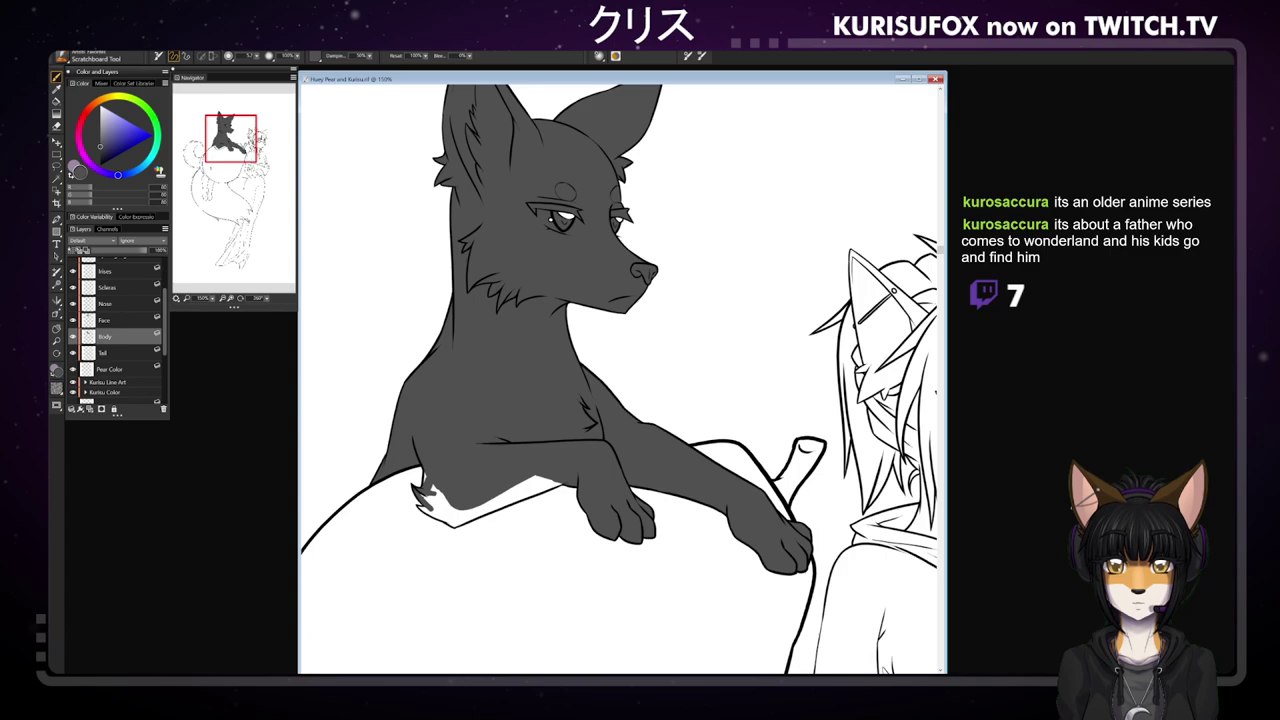
drag(422, 494, 447, 508)
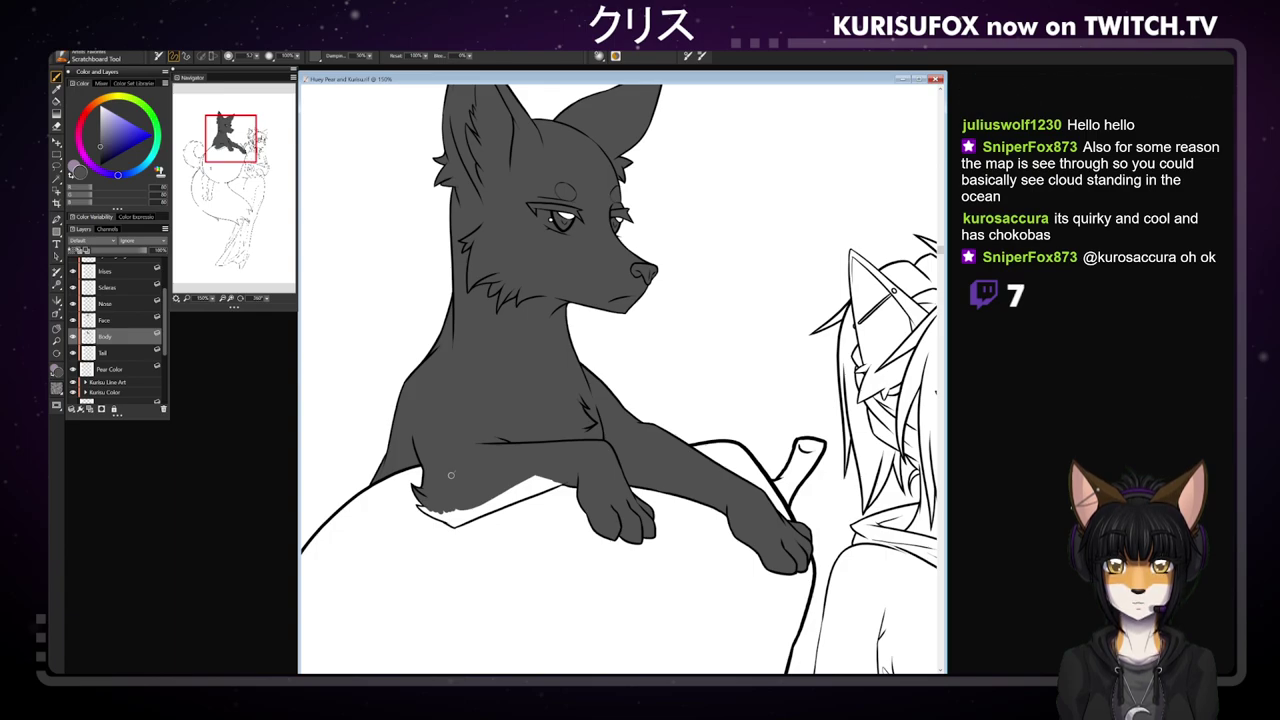
drag(267, 298, 225, 289)
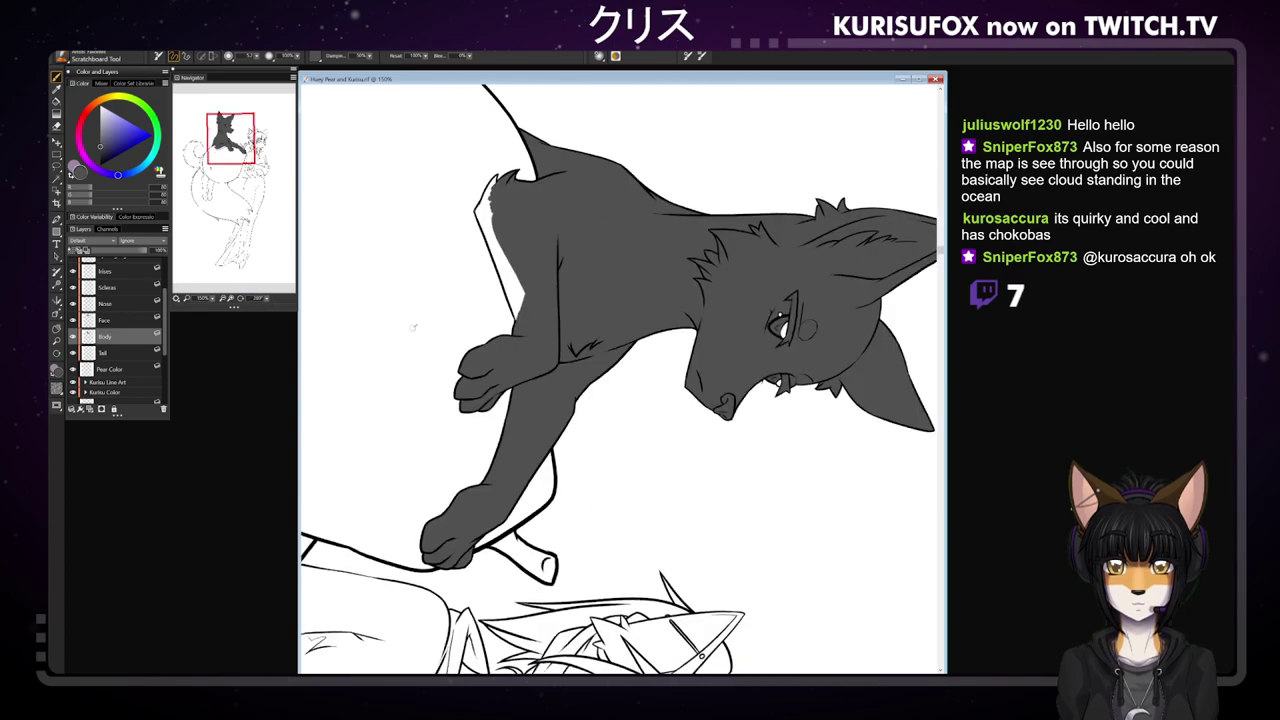
drag(480, 217, 510, 268)
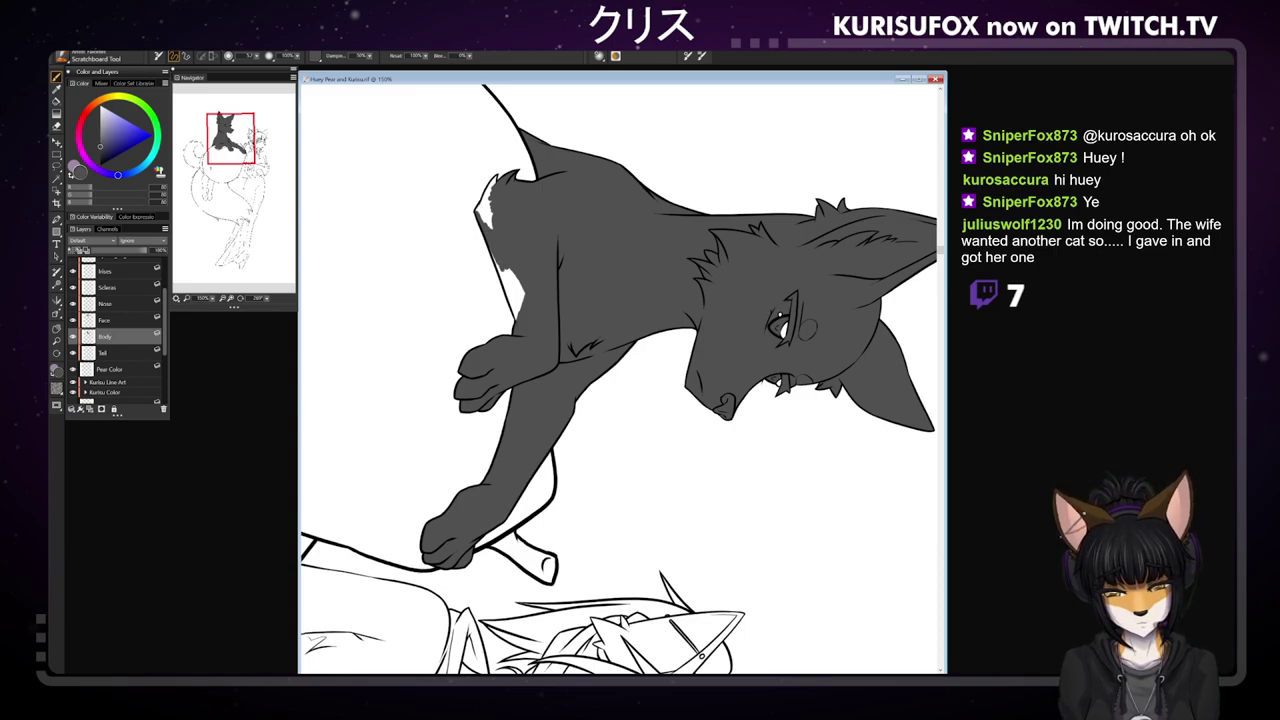
drag(506, 278, 516, 320)
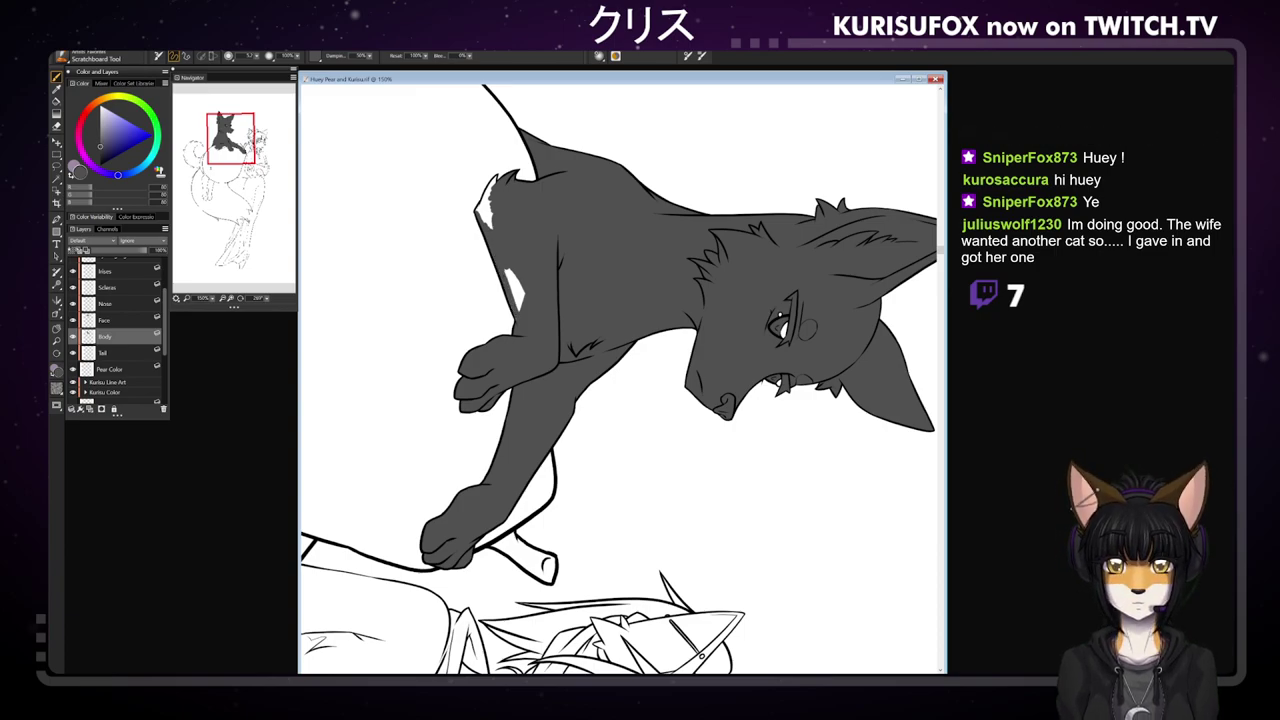
mouse_move(508, 272)
mouse_down()
mouse_move(517, 306)
mouse_move(524, 298)
mouse_up()
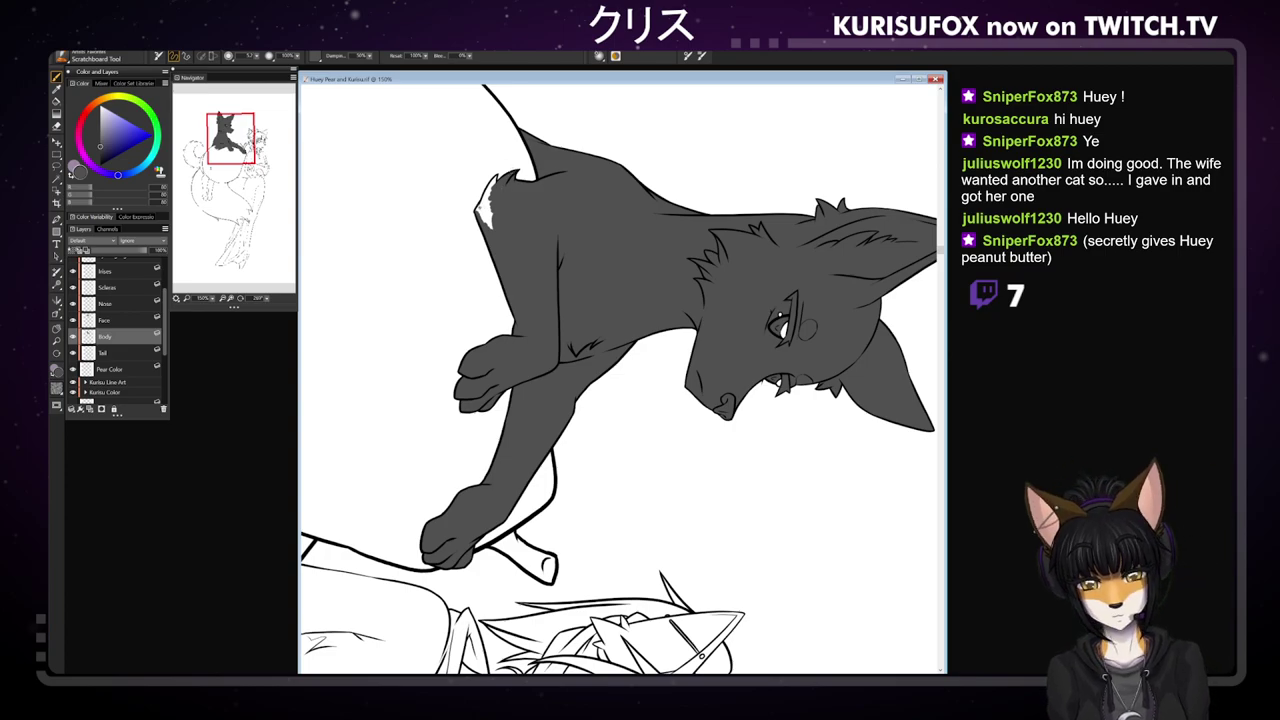
drag(482, 206, 490, 197)
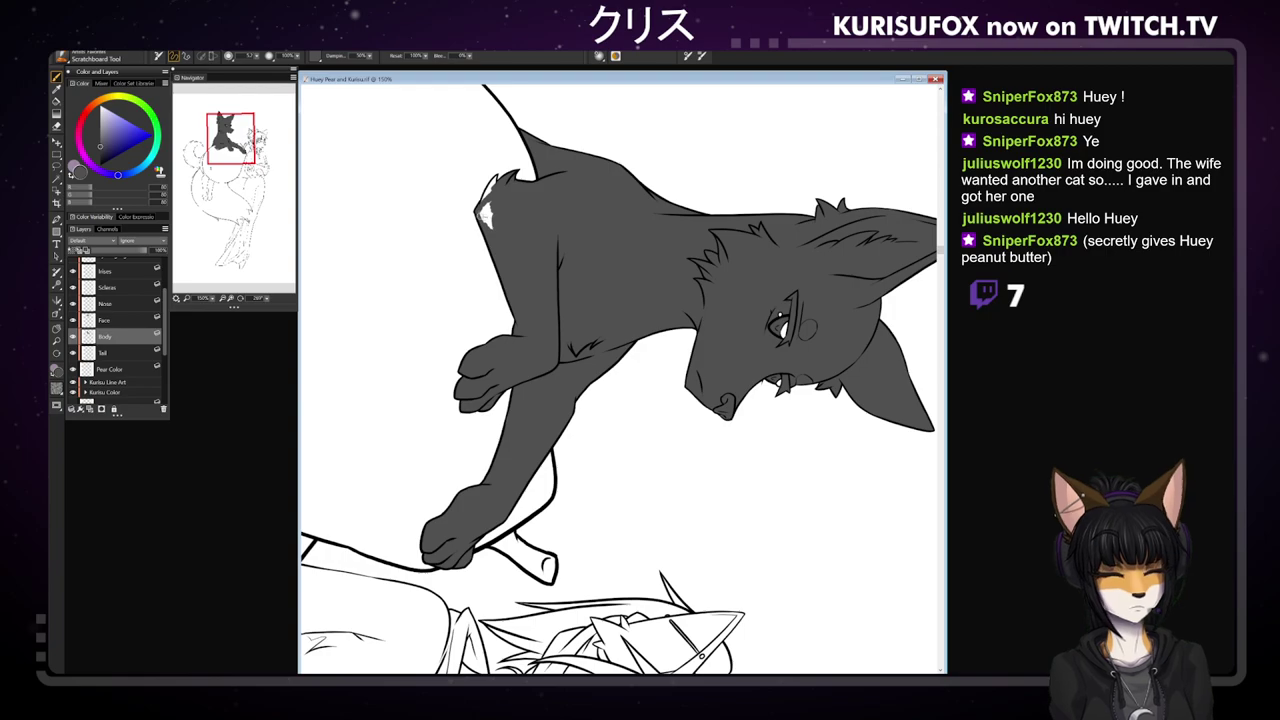
drag(485, 205, 485, 223)
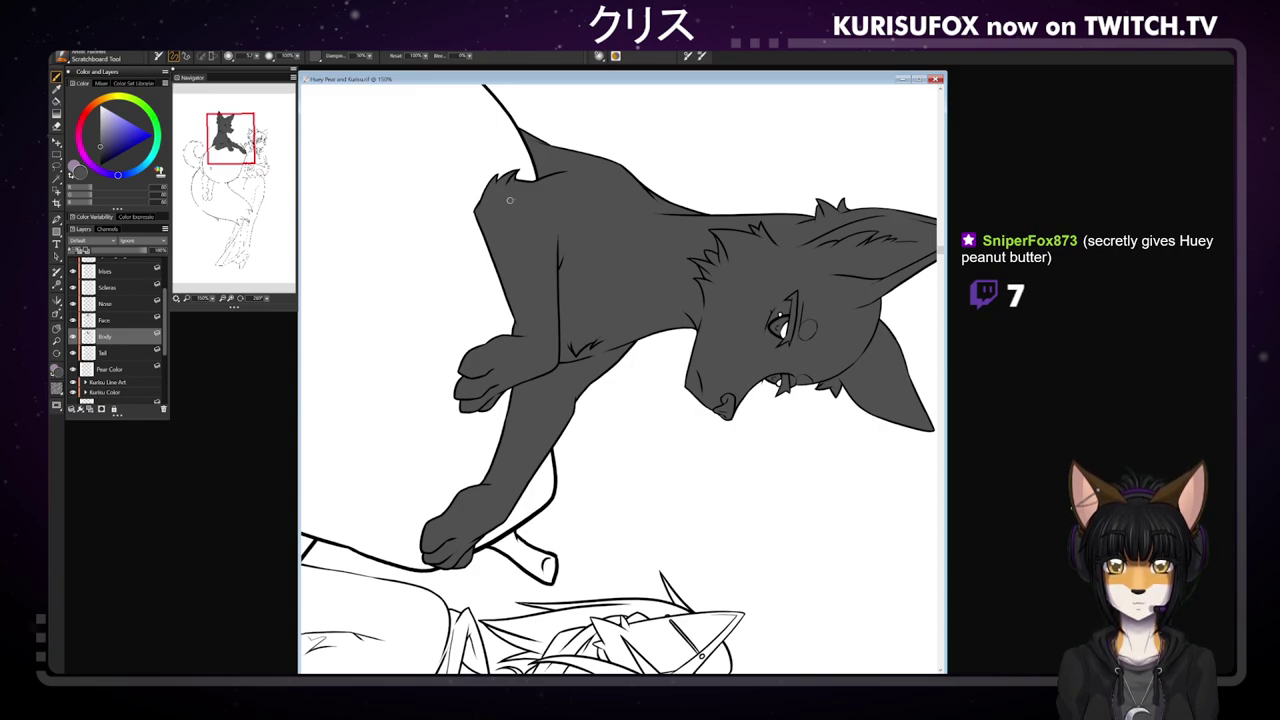
drag(267, 298, 590, 292)
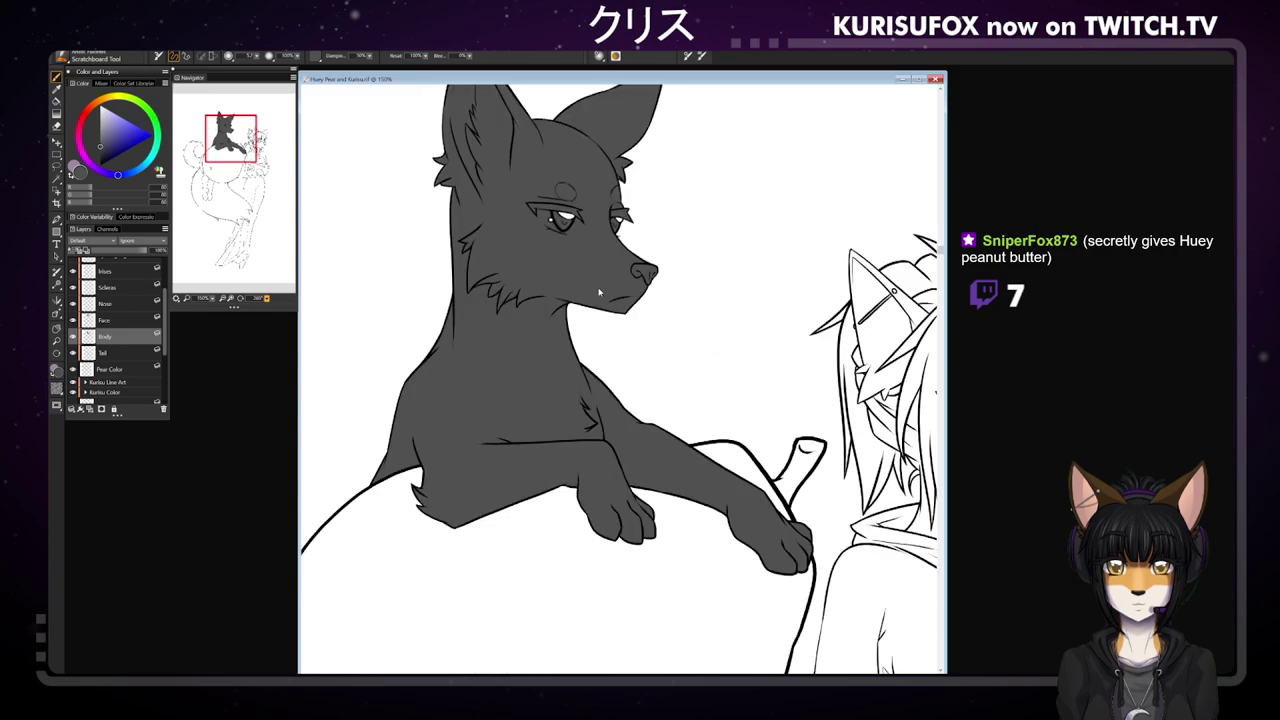
- Paint the fox's hip and its fur tufts beside the pear's left edge dark grey
click(57, 330)
drag(434, 615, 612, 192)
key(ctrl+minus)
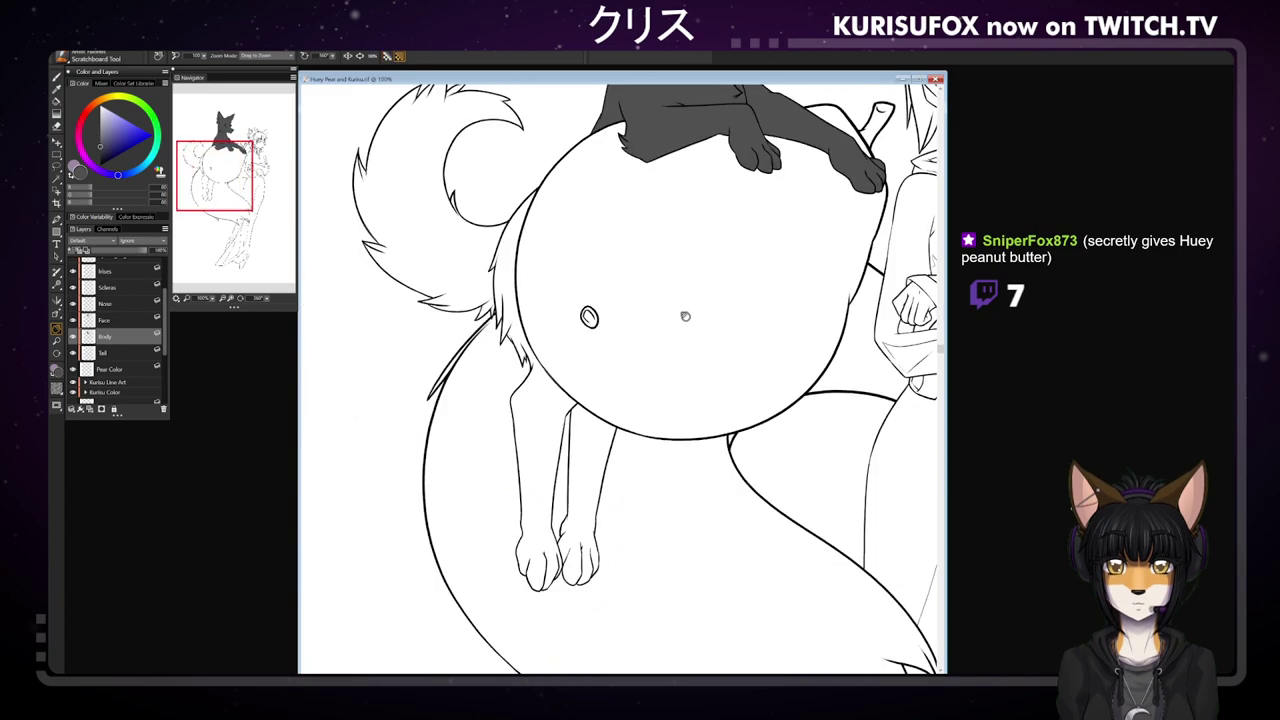
drag(604, 308, 494, 306)
click(57, 78)
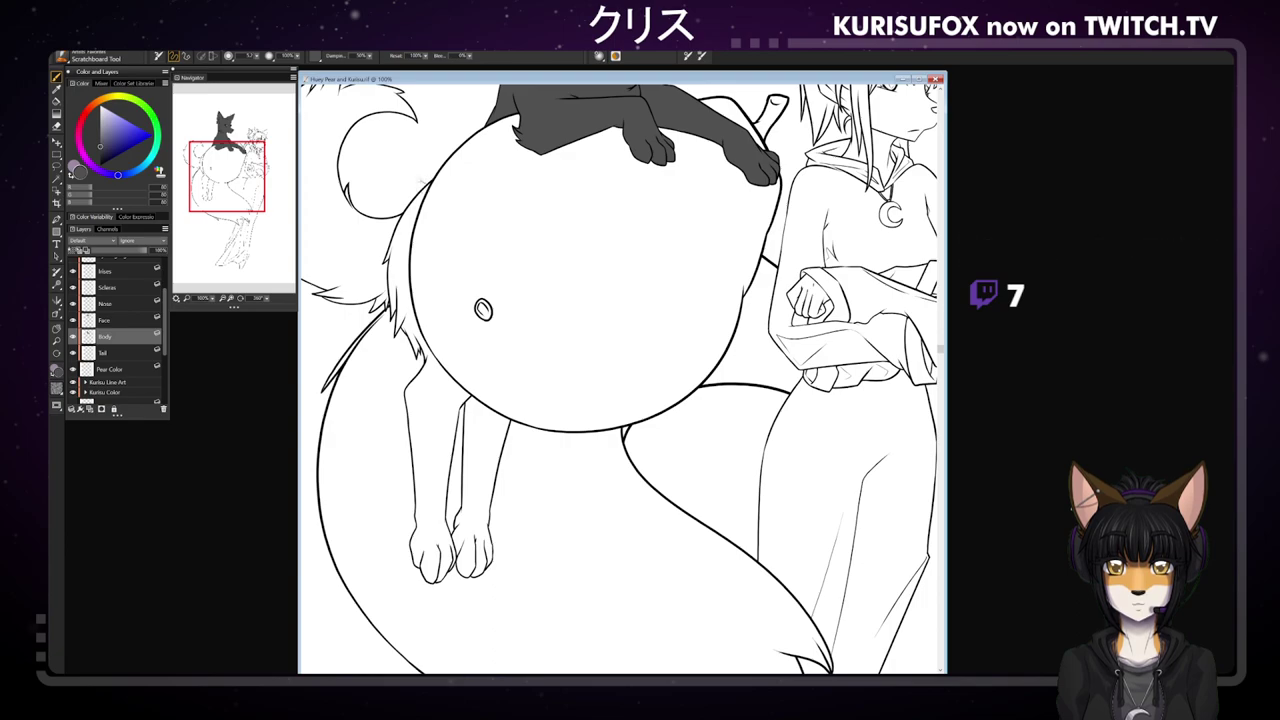
drag(420, 204, 408, 244)
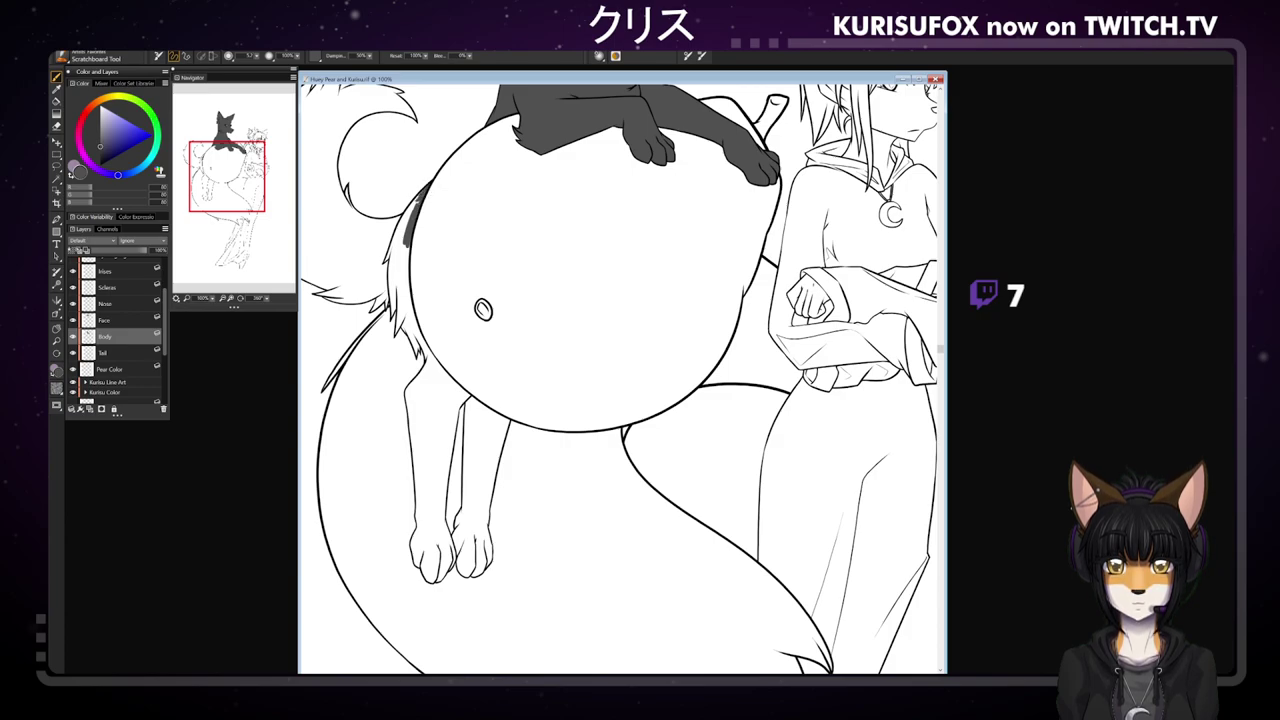
drag(406, 212, 401, 222)
mouse_move(420, 202)
mouse_down()
mouse_move(390, 272)
mouse_move(391, 254)
mouse_move(391, 296)
mouse_up()
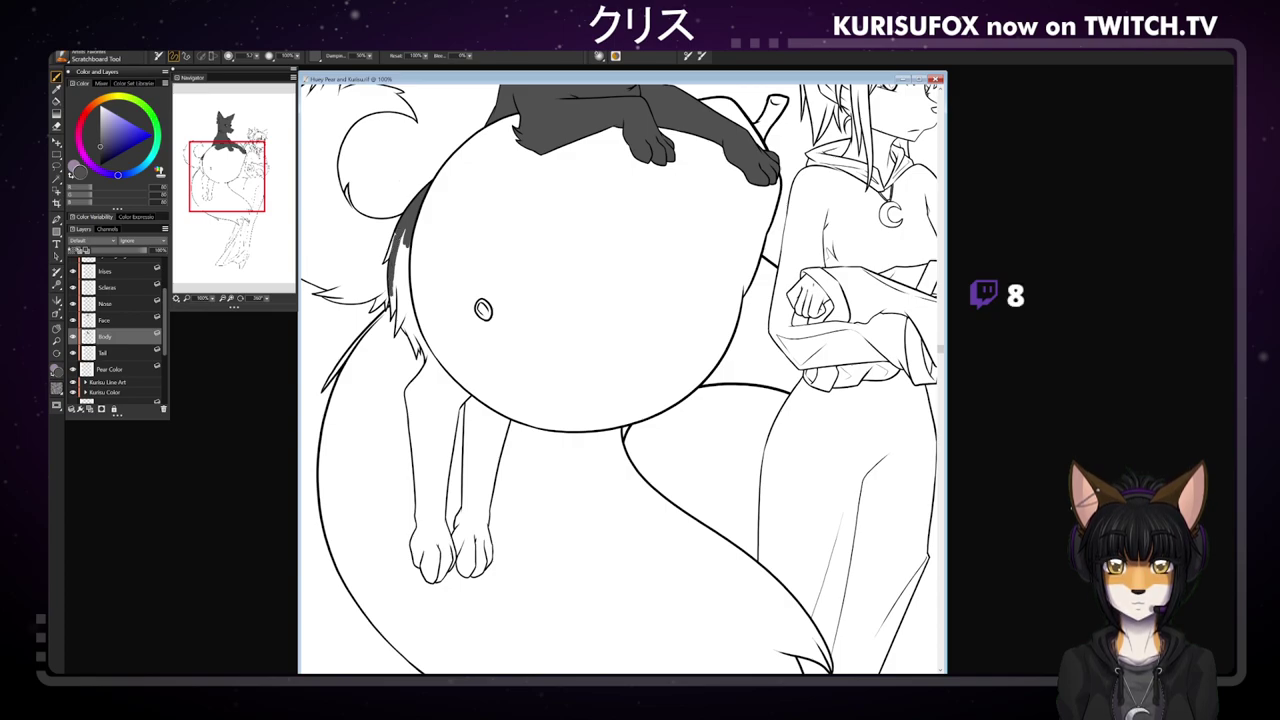
drag(400, 243, 393, 296)
drag(404, 232, 401, 298)
drag(406, 247, 410, 316)
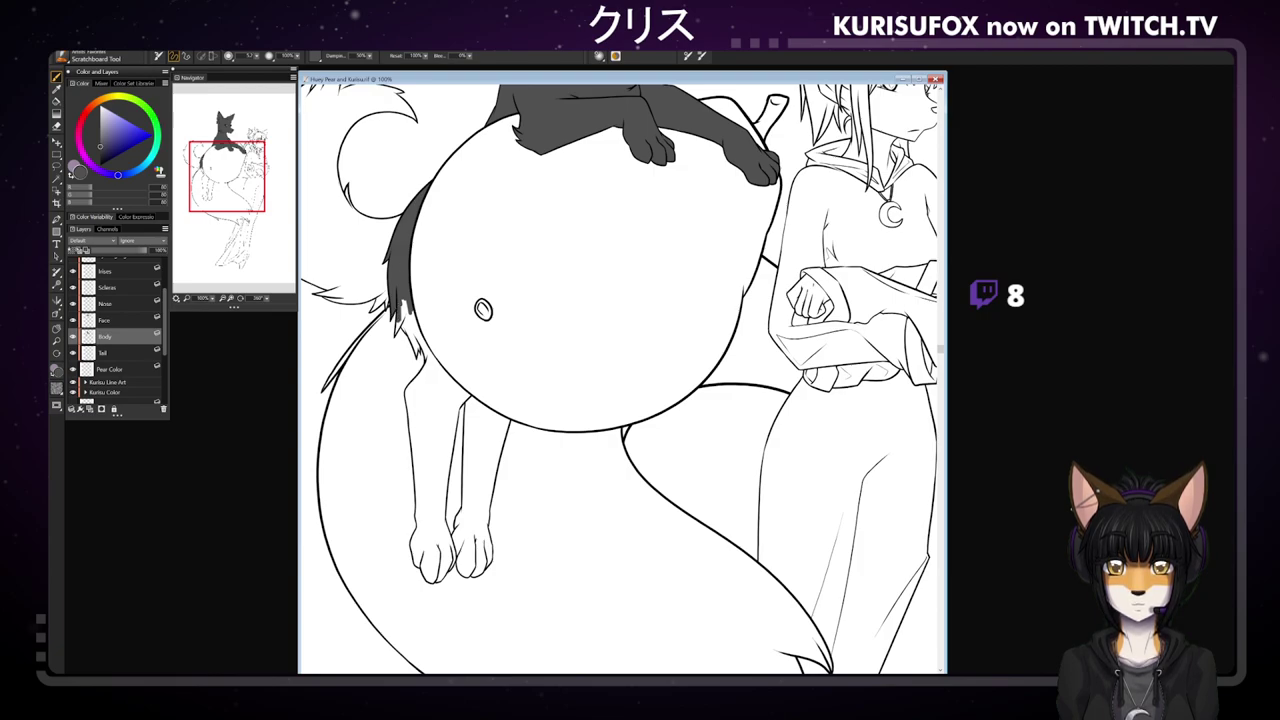
- Extend the dark grey in a strip under the pear's lower edge, across the tops of the hind legs
drag(404, 304, 436, 366)
key(ctrl+z)
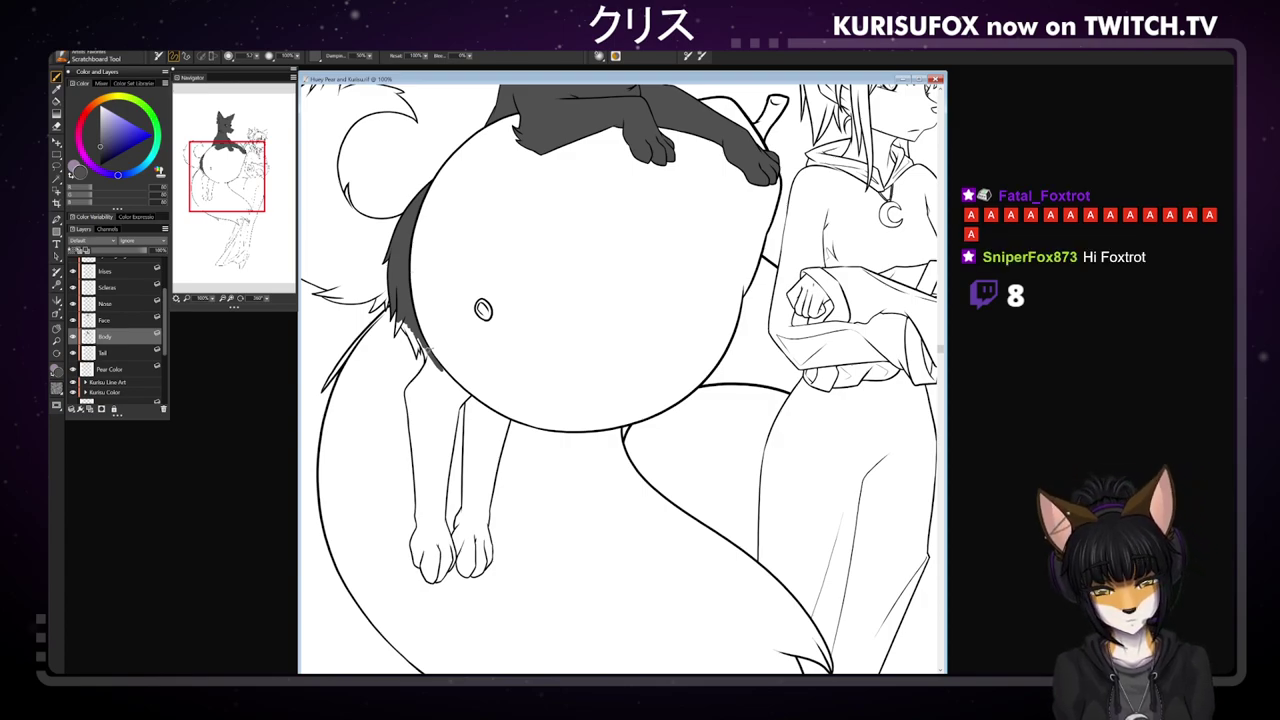
drag(423, 345, 440, 369)
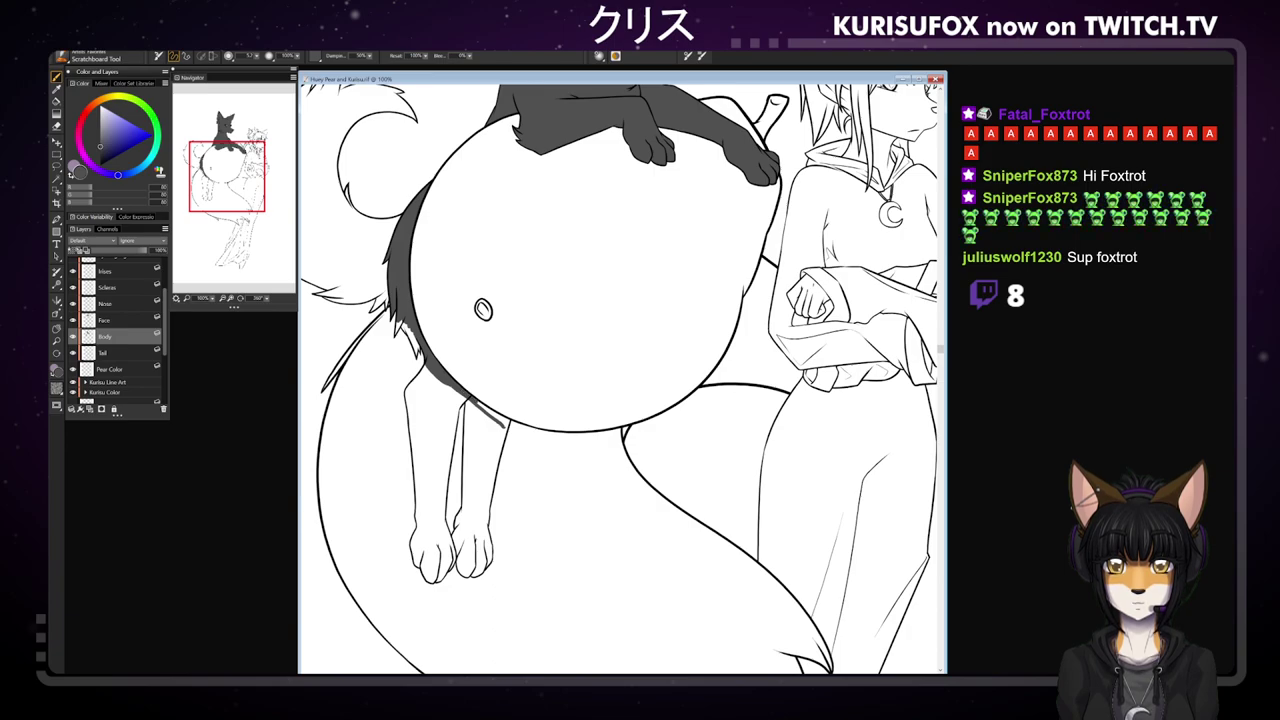
drag(502, 422, 486, 570)
key(ctrl+z)
drag(501, 422, 476, 566)
key(ctrl+z)
- Outline the right-hand hind leg in dark grey just inside the line art and flood-fill the shape
mouse_move(496, 420)
mouse_down()
mouse_move(484, 540)
mouse_move(458, 550)
mouse_move(465, 402)
mouse_move(478, 398)
mouse_up()
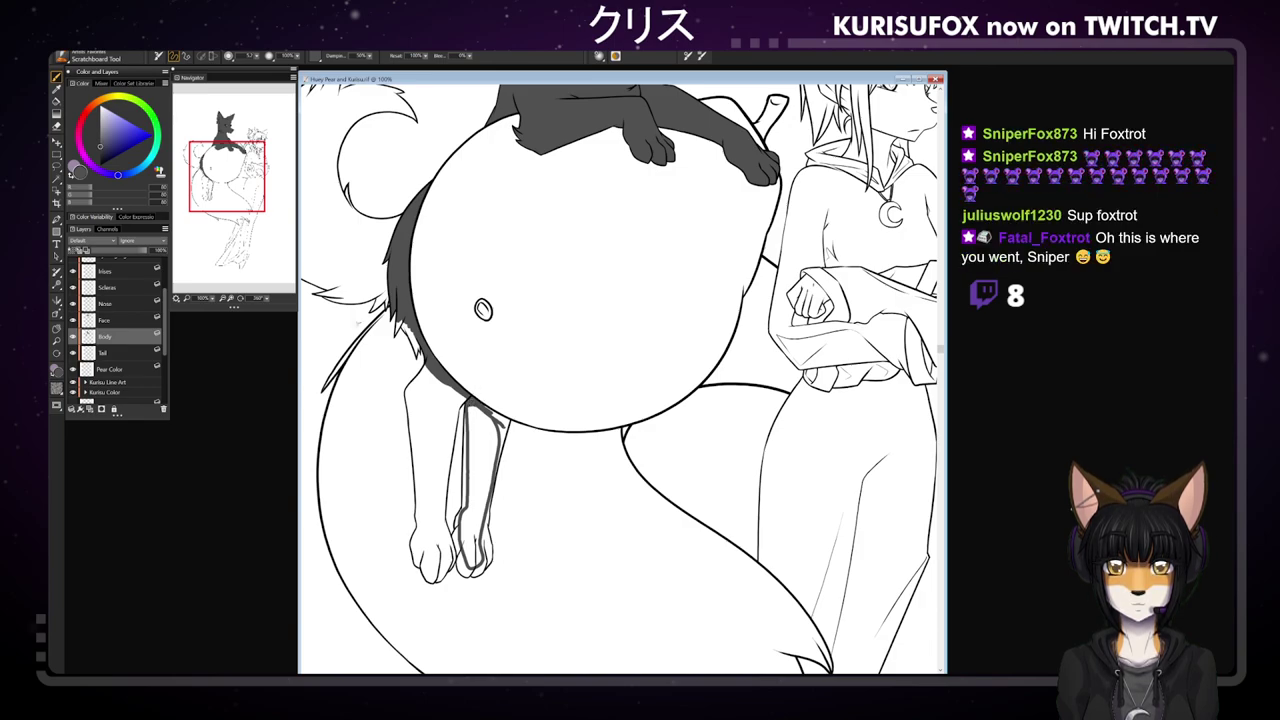
key(f)
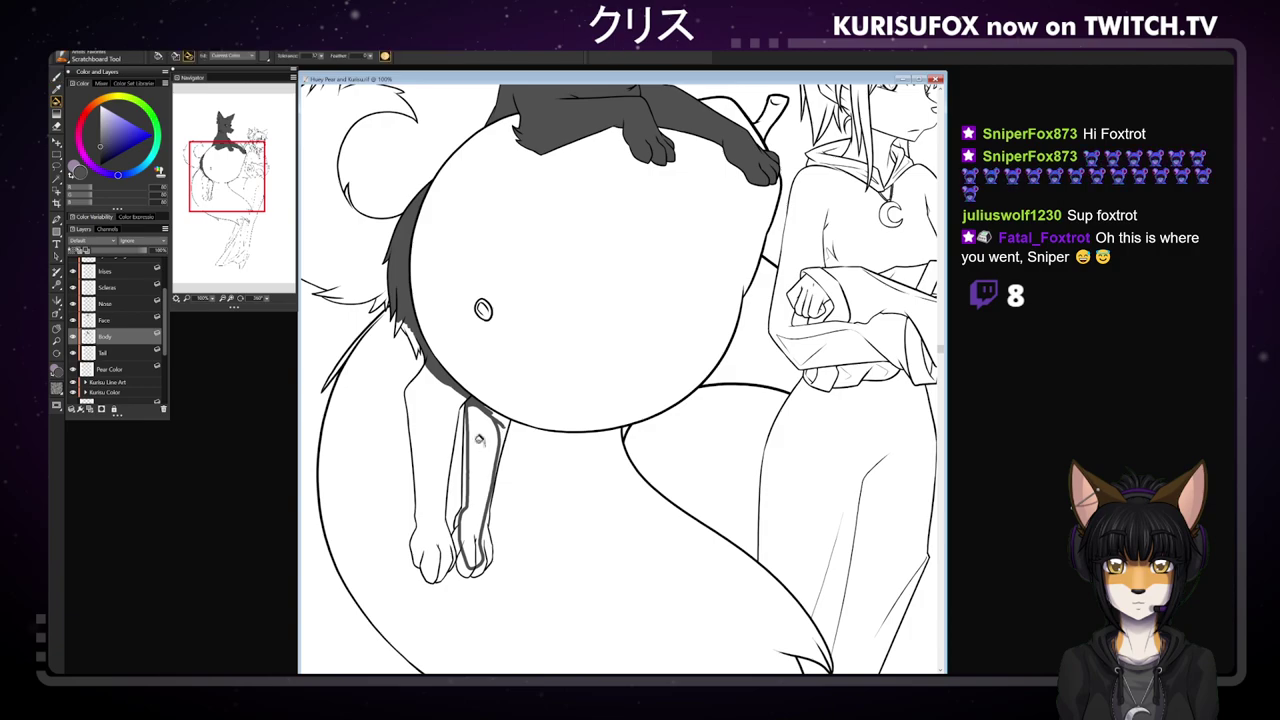
click(484, 441)
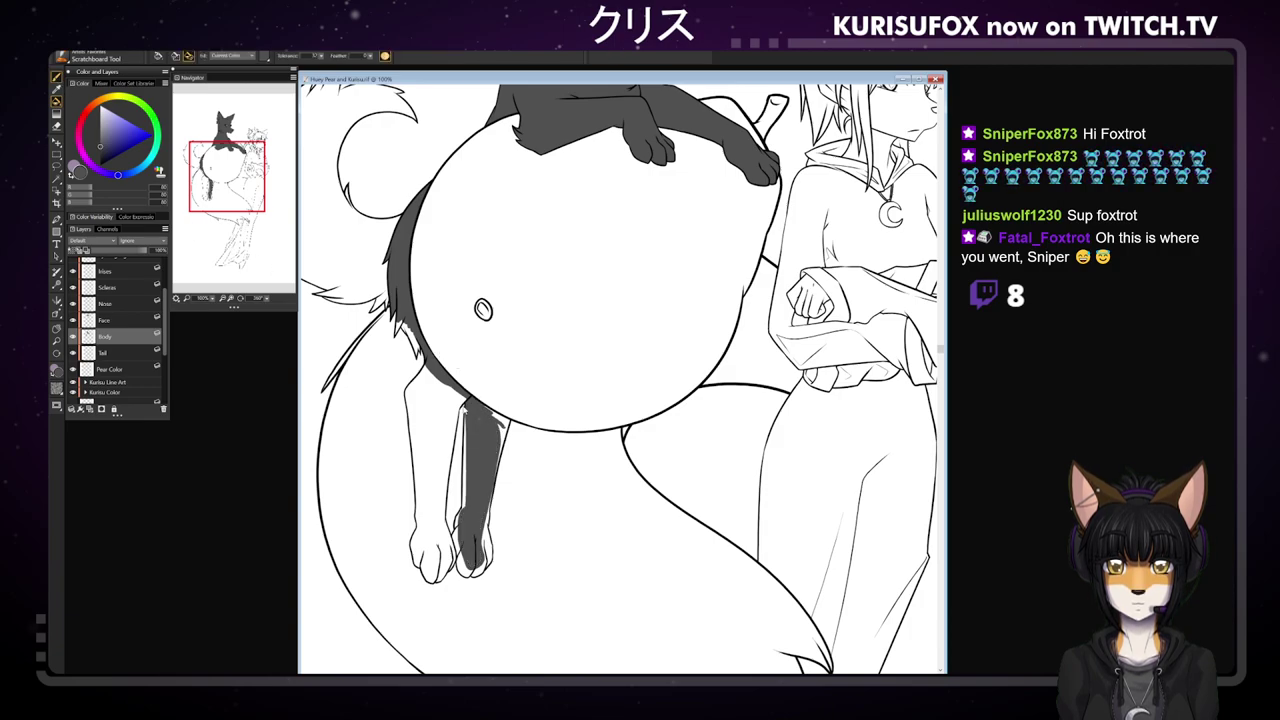
- Outline the left-hand hind leg and paw in dark grey inside the line art and flood-fill the shape
key(b)
drag(458, 398, 436, 476)
key(ctrl+z)
mouse_move(467, 394)
mouse_down()
mouse_move(440, 547)
mouse_move(425, 552)
mouse_move(413, 368)
mouse_up()
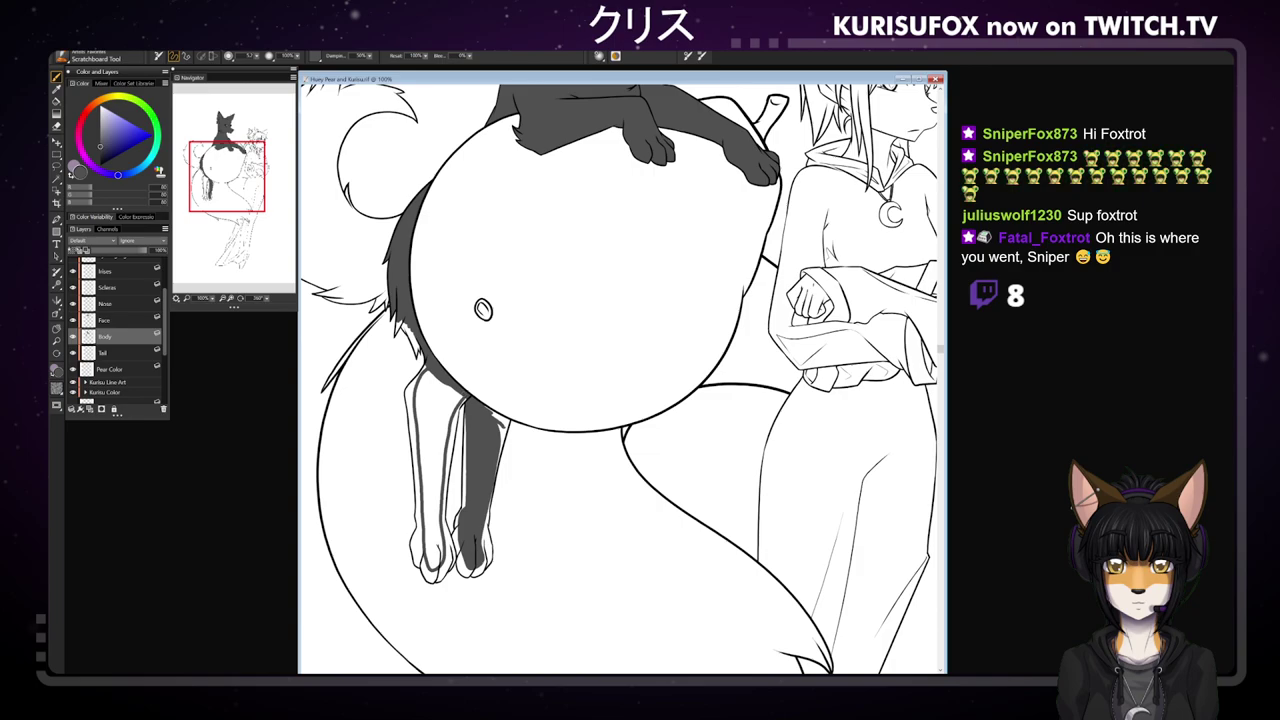
key(g)
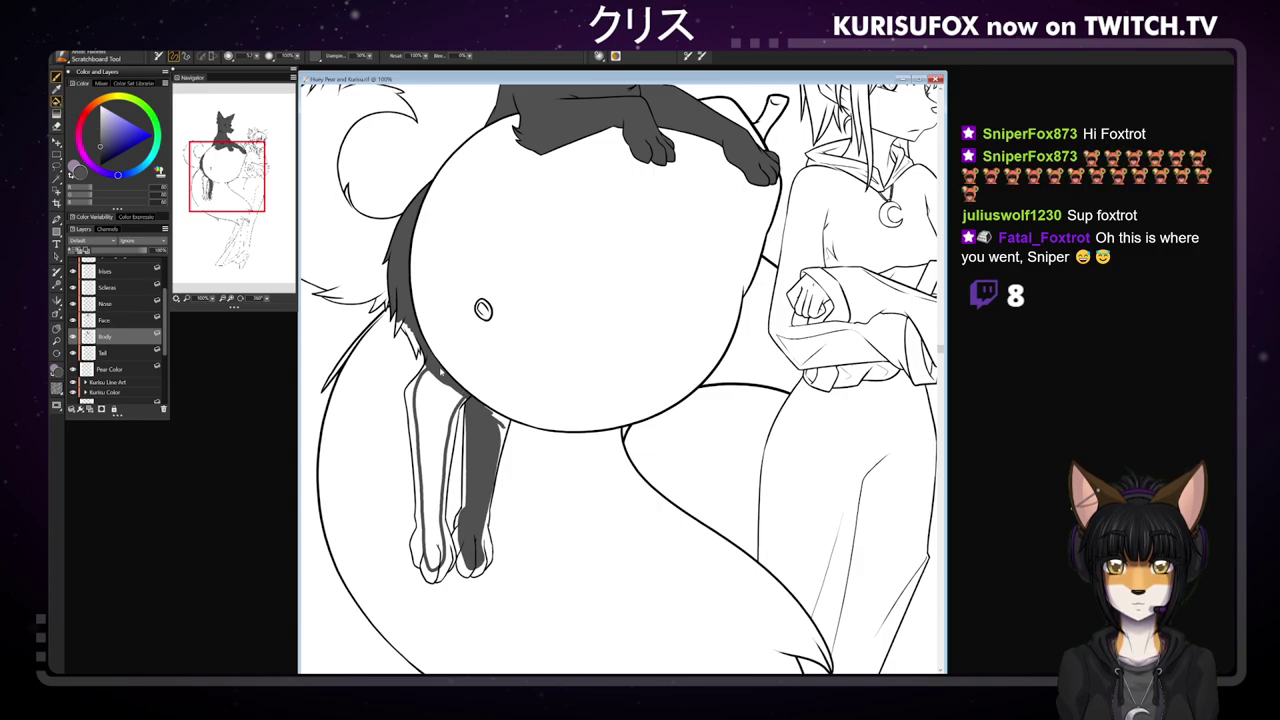
click(437, 388)
click(448, 362)
- Extend the dark grey out to the line art on both hind legs and fill the remaining gaps in the hip's fur tufts
click(57, 78)
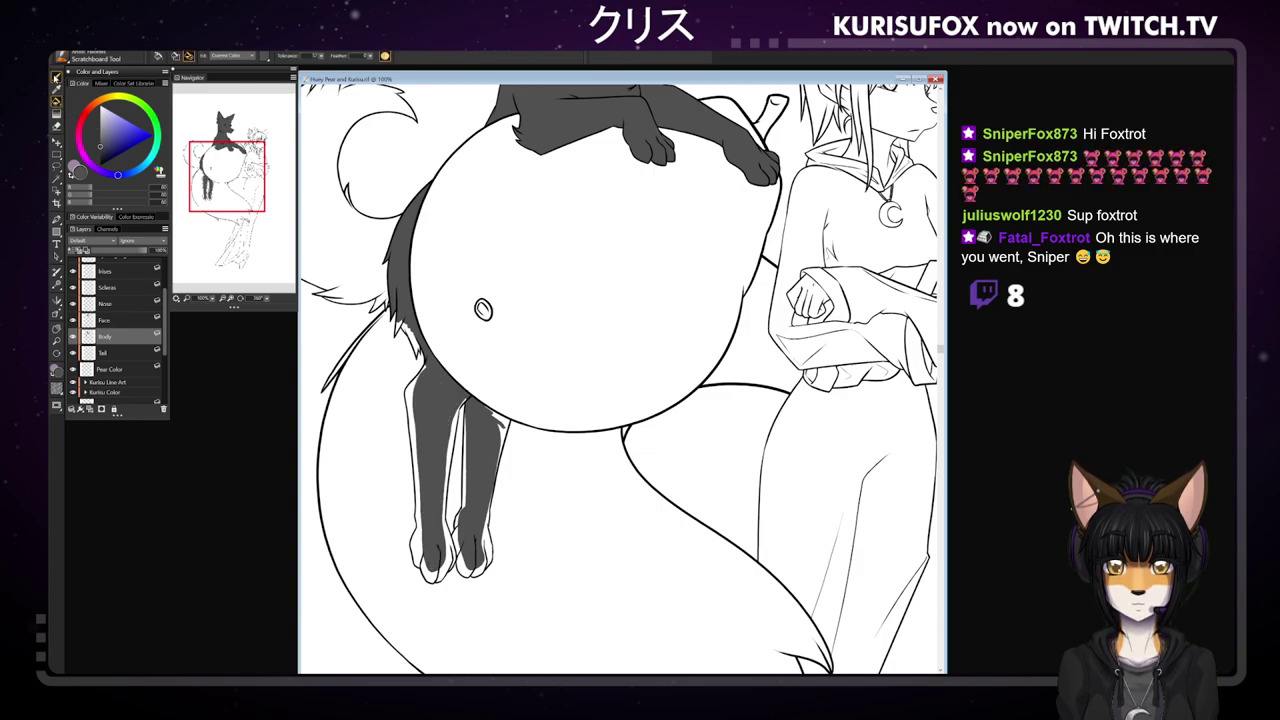
key(ctrl+plus)
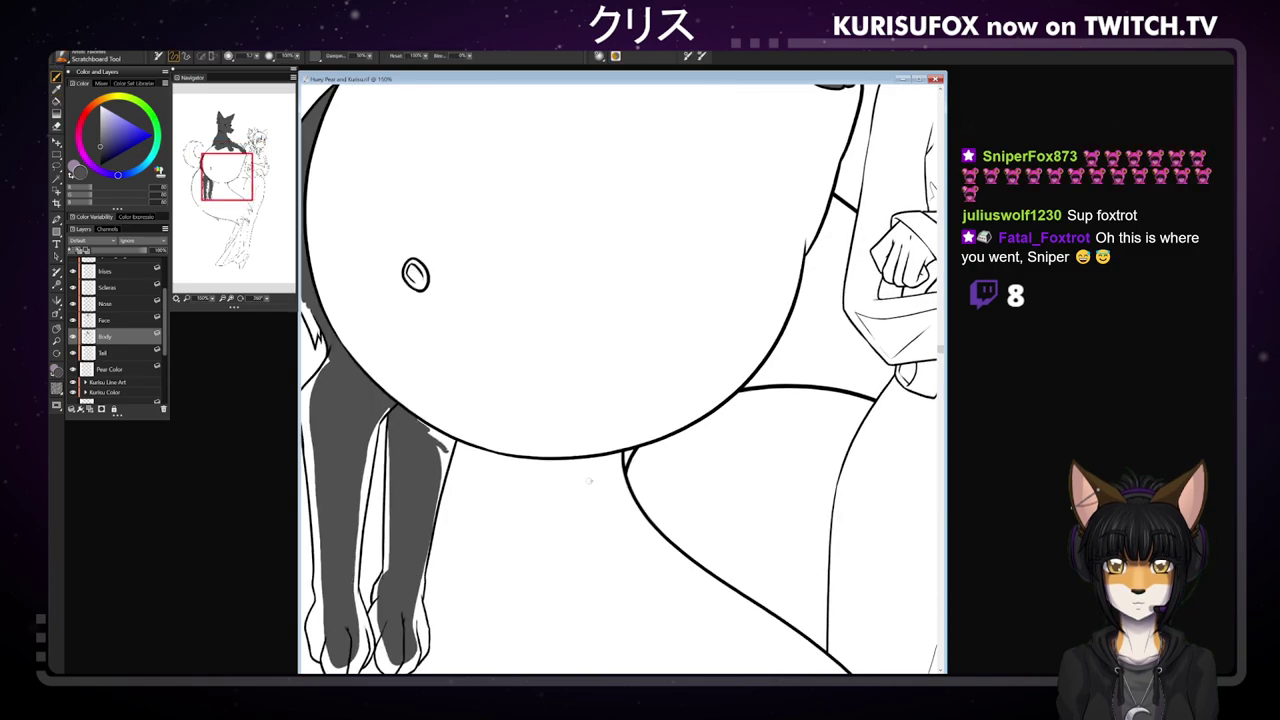
click(57, 329)
drag(482, 336, 612, 267)
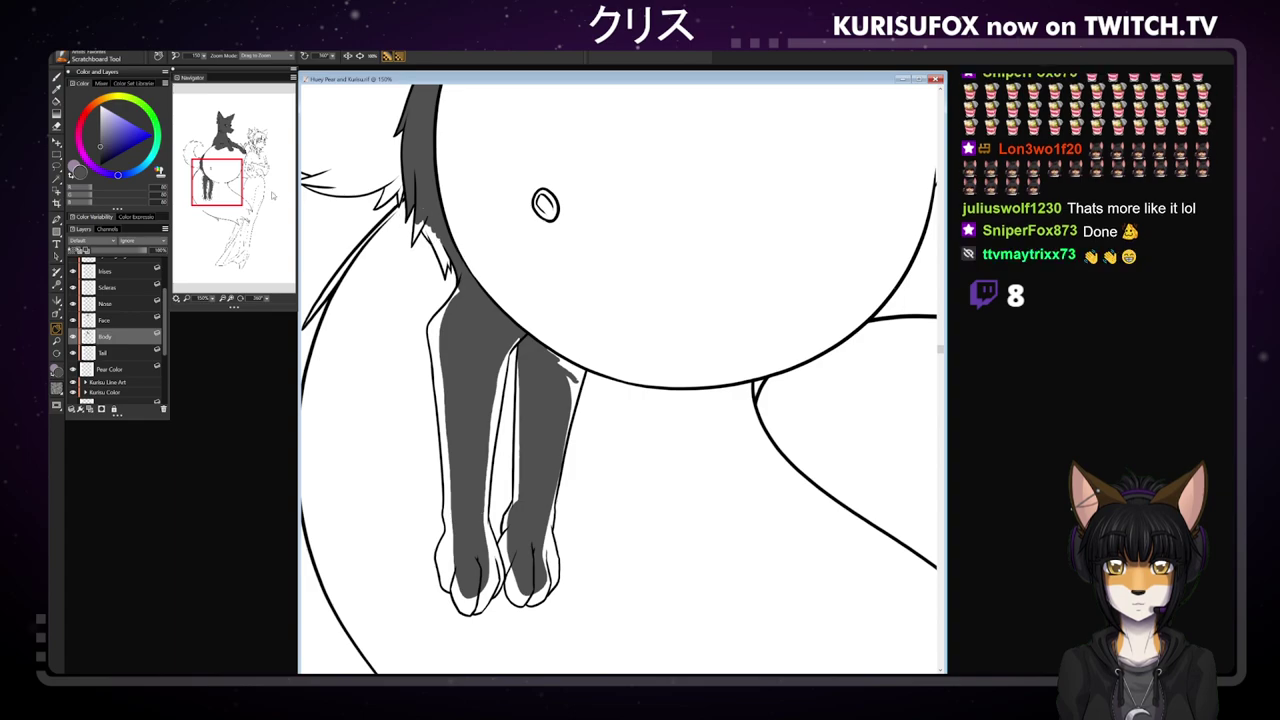
key(p)
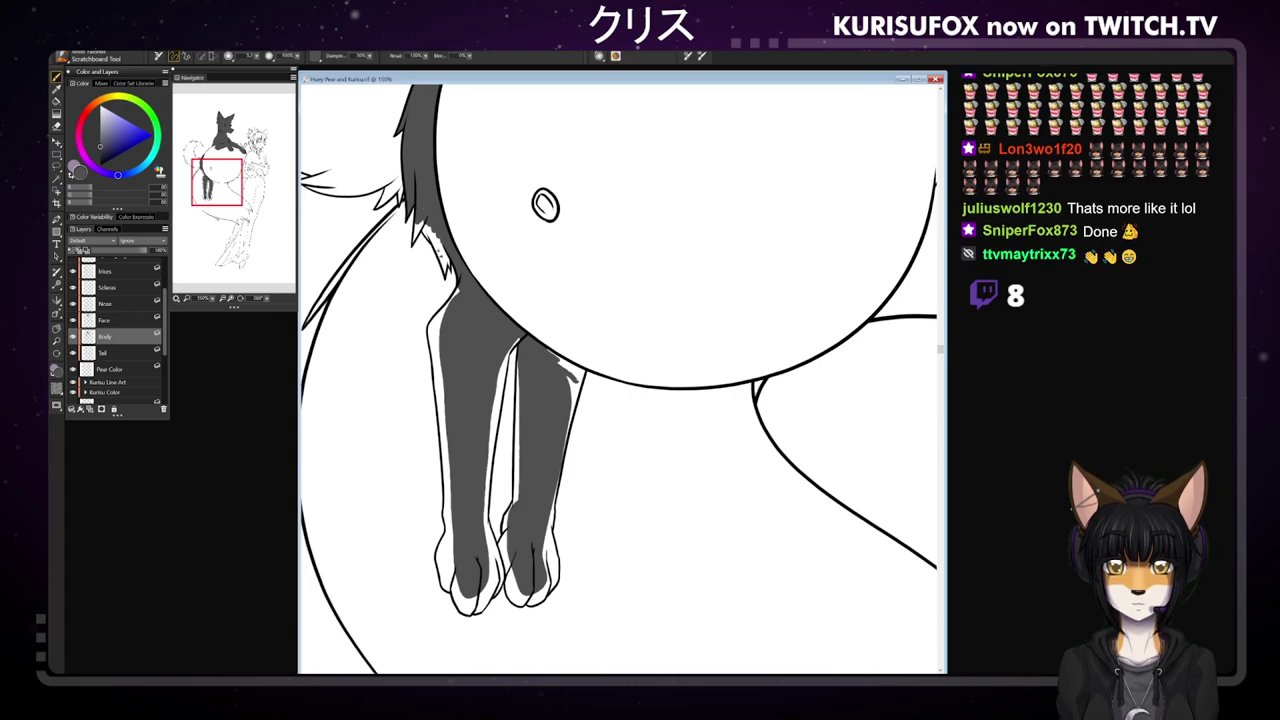
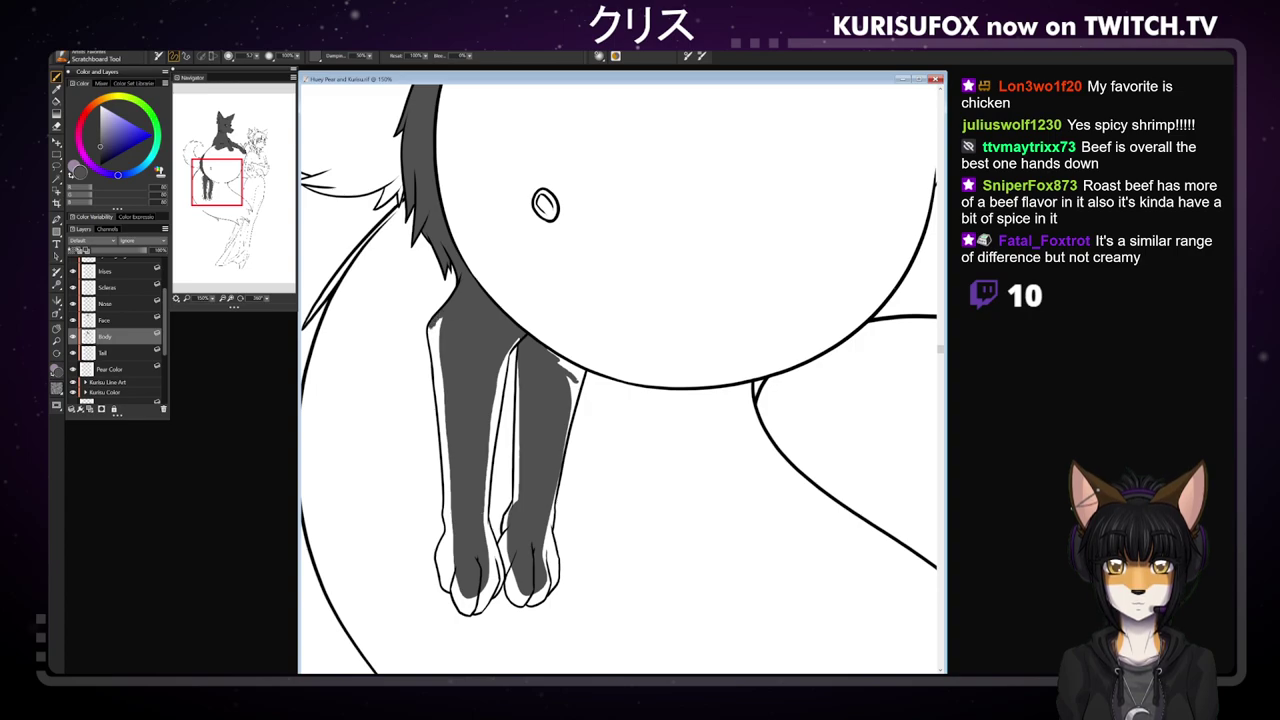
drag(429, 330, 440, 386)
drag(446, 314, 444, 452)
drag(443, 386, 448, 508)
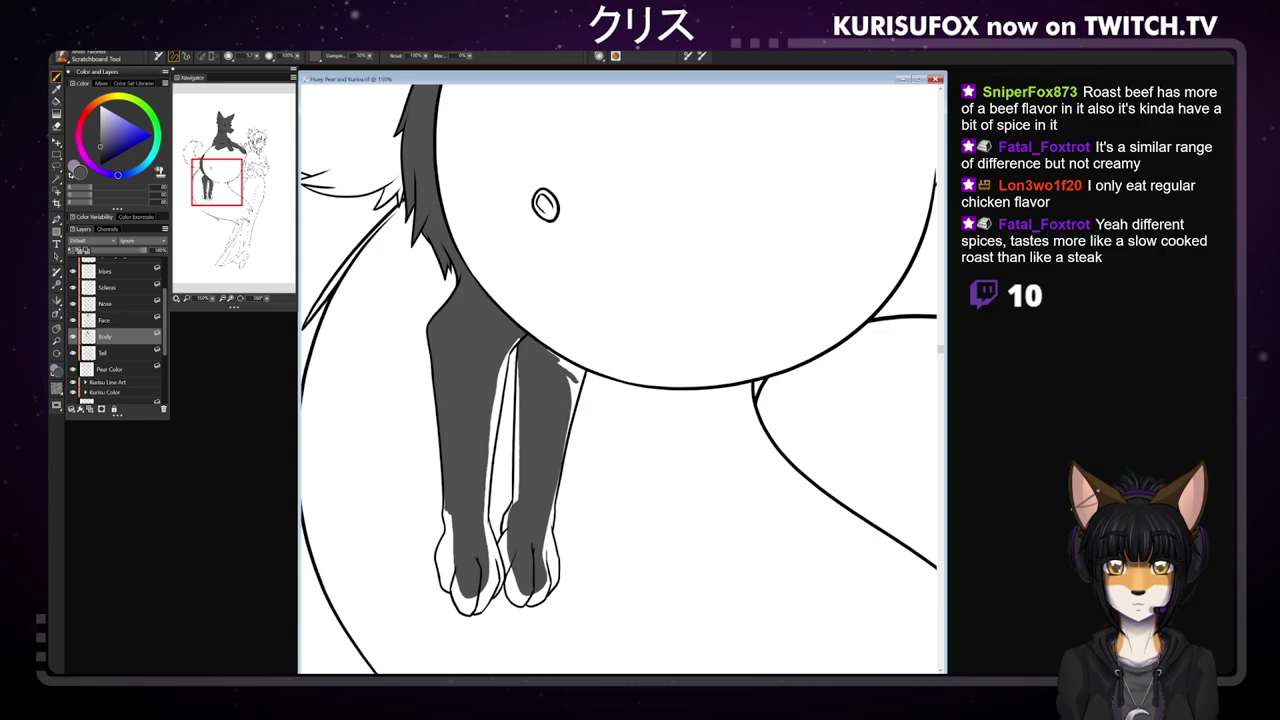
drag(447, 515, 450, 537)
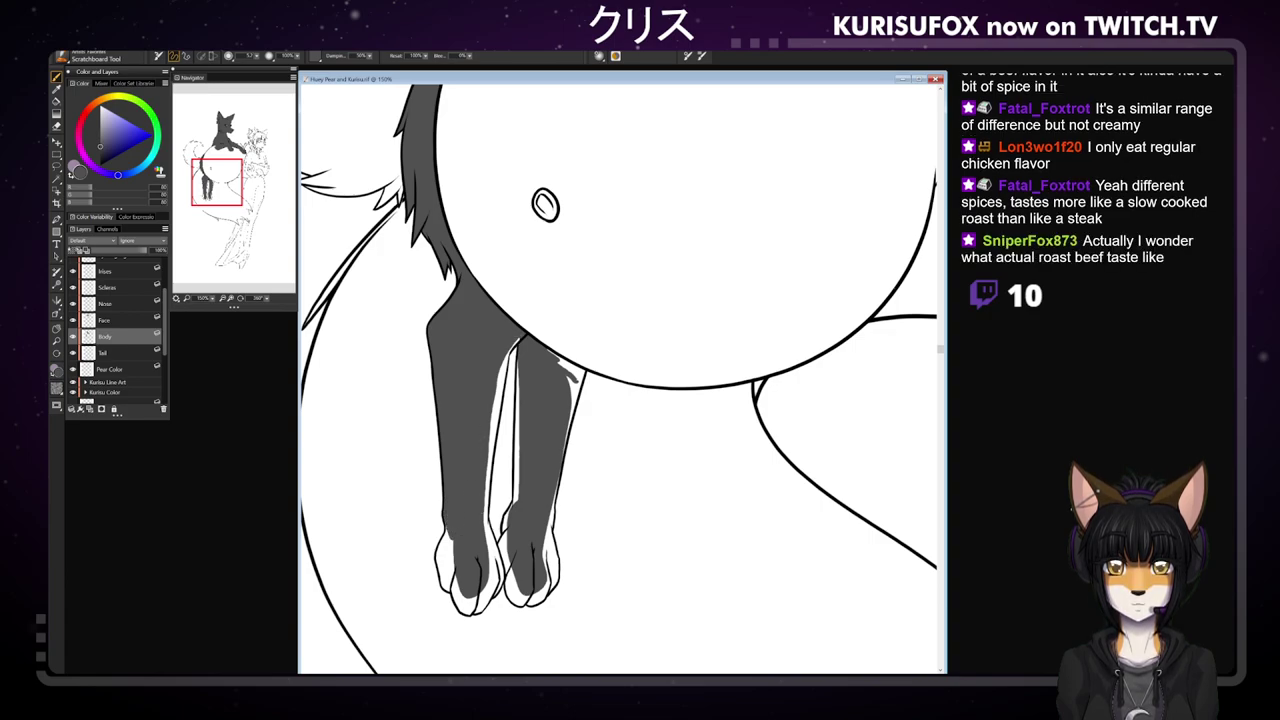
drag(508, 338, 486, 530)
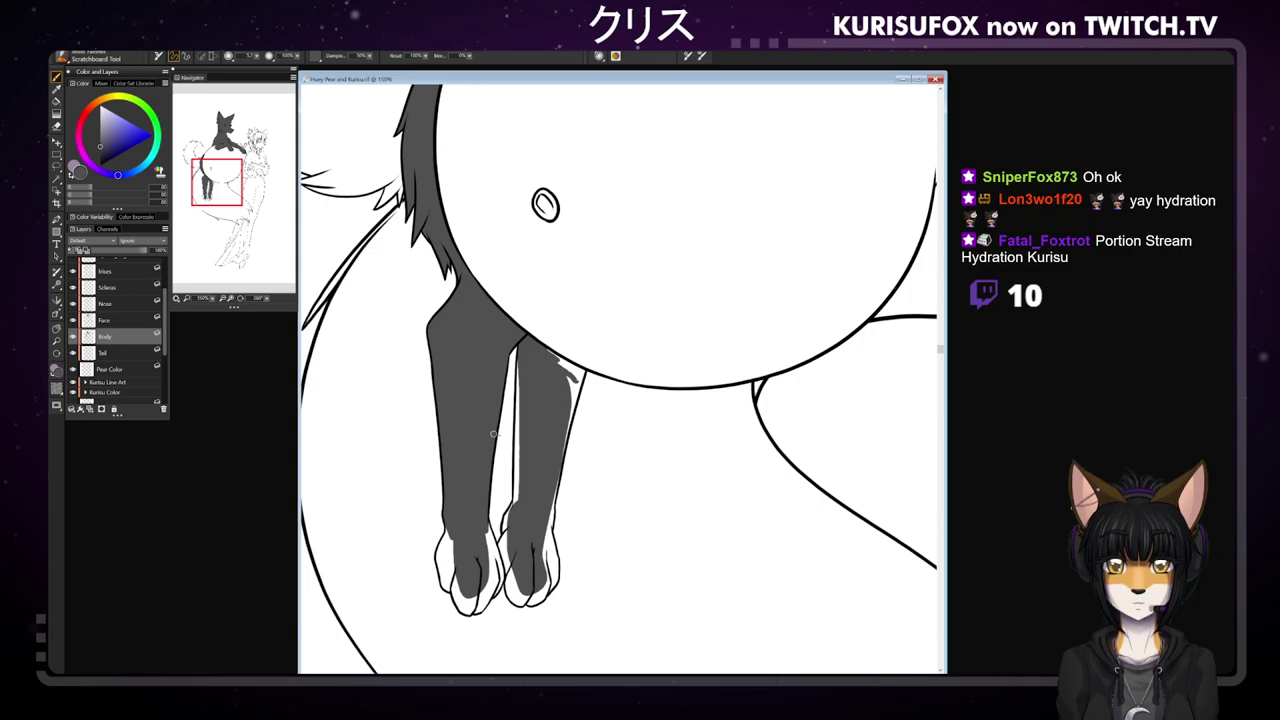
drag(520, 352, 517, 504)
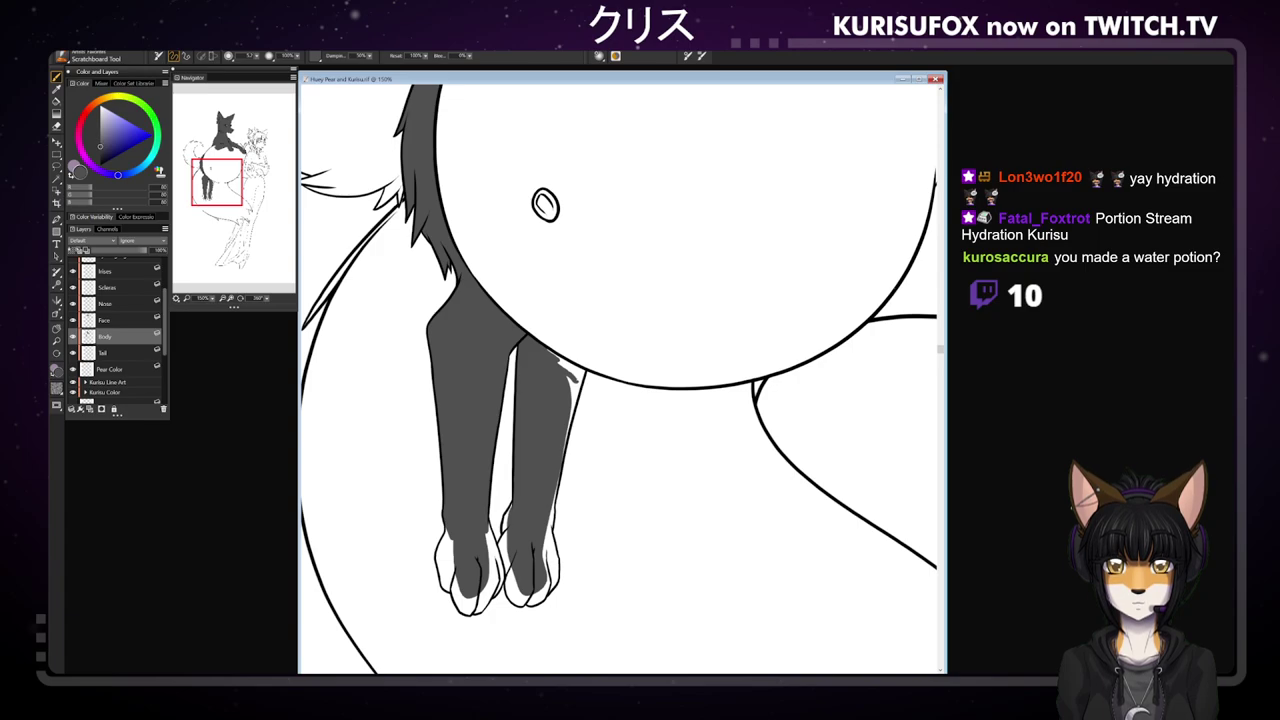
mouse_move(540, 346)
mouse_down()
mouse_move(578, 375)
mouse_move(548, 529)
mouse_up()
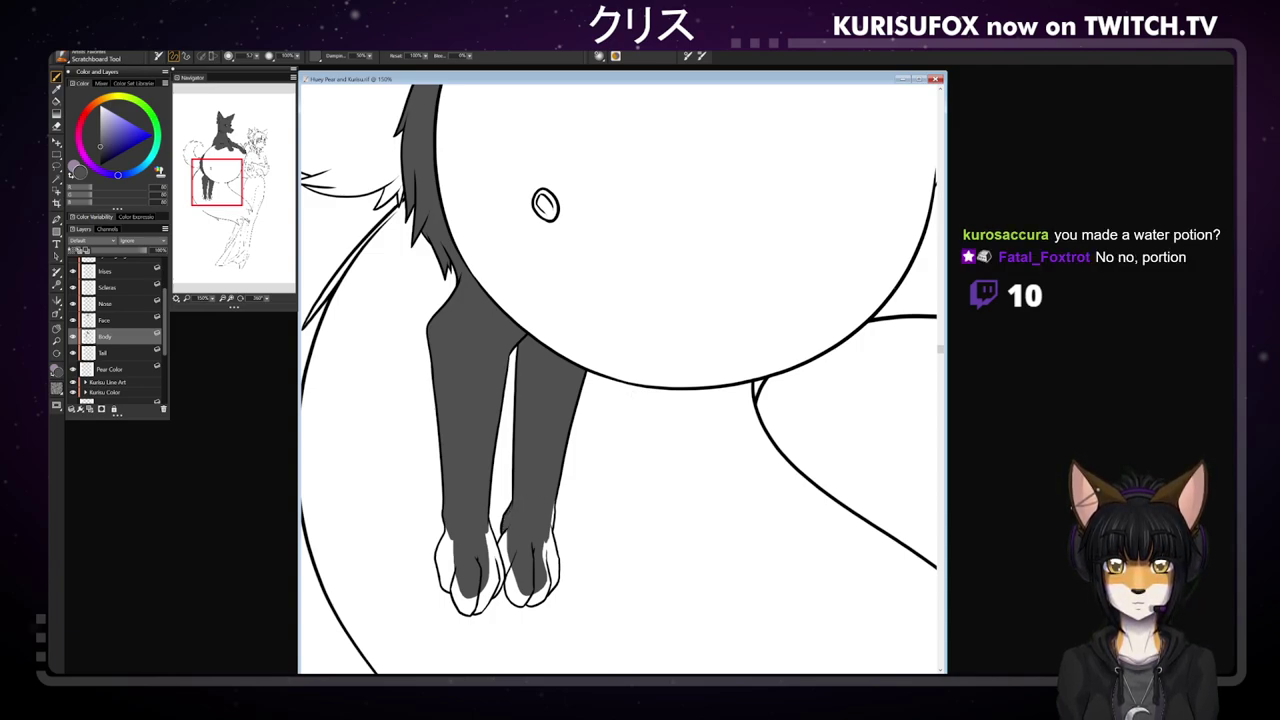
- Paint the remaining white areas of both hind paws and their toes dark grey up to the line art
mouse_move(506, 537)
mouse_down()
mouse_move(483, 517)
mouse_move(504, 558)
mouse_move(506, 544)
mouse_move(492, 584)
mouse_up()
mouse_move(490, 564)
mouse_down()
mouse_move(492, 584)
mouse_move(446, 593)
mouse_move(443, 537)
mouse_up()
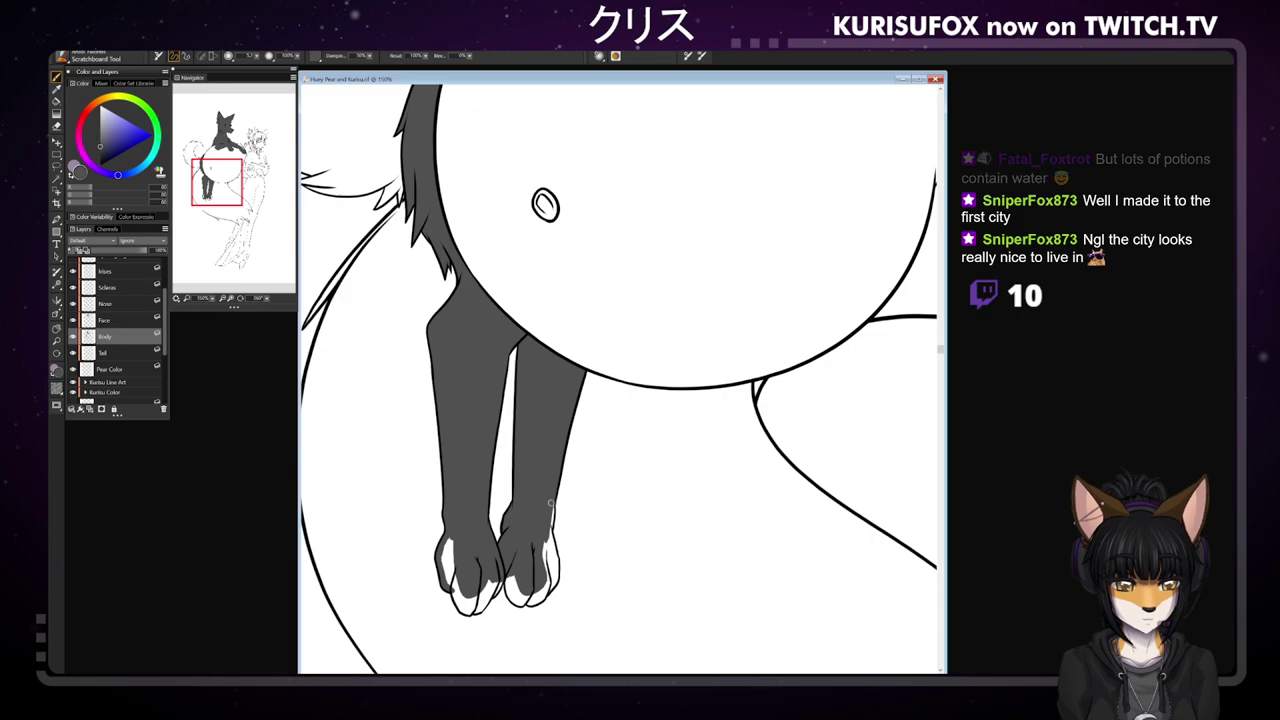
drag(549, 528, 550, 578)
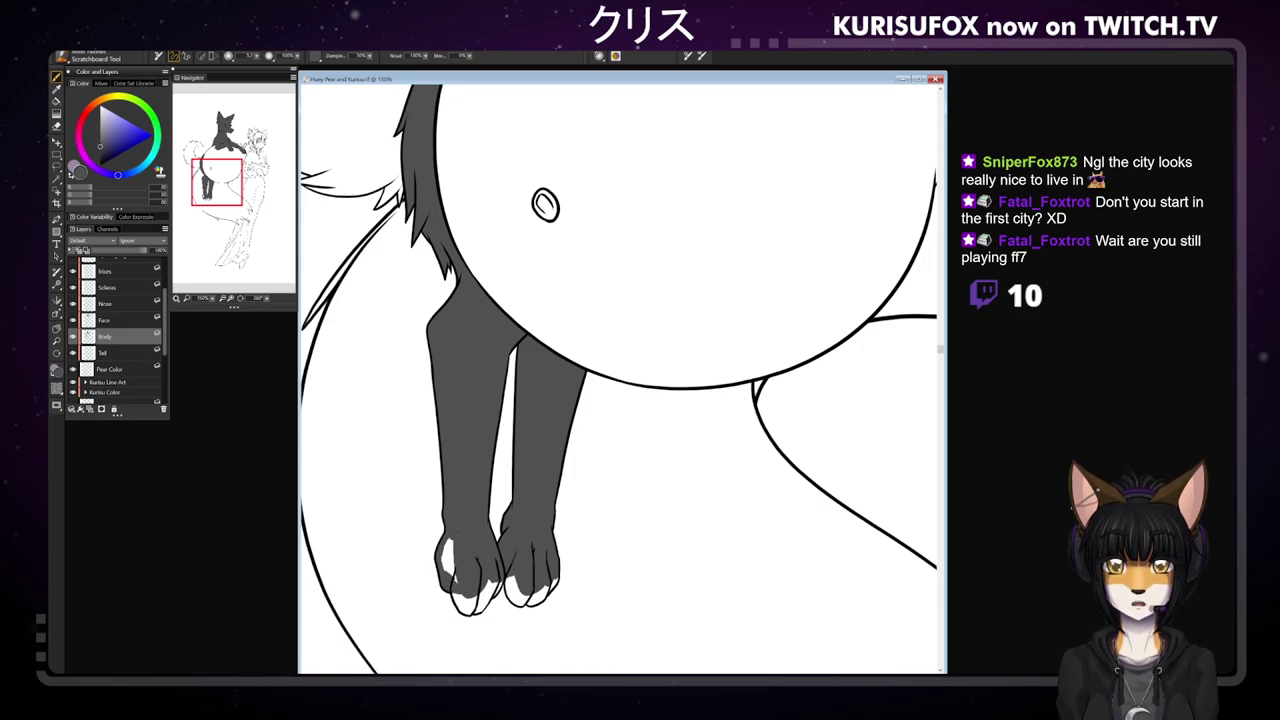
drag(448, 575, 451, 542)
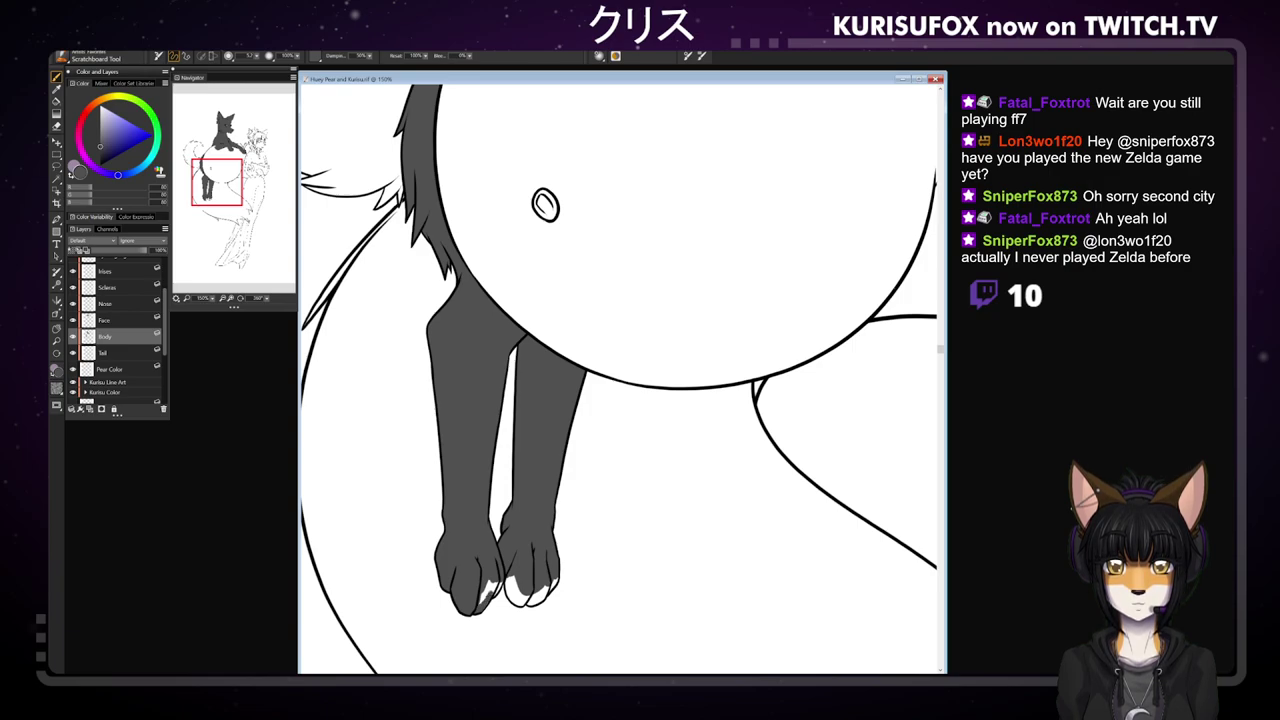
drag(488, 600, 481, 583)
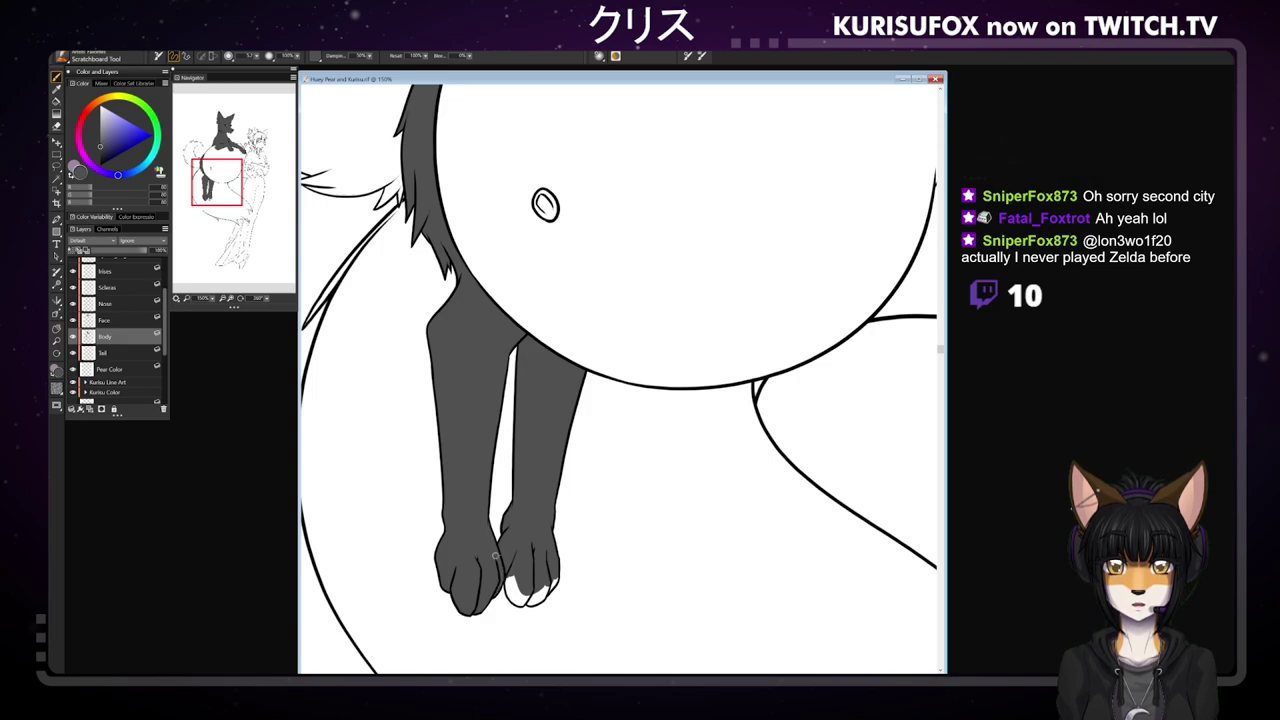
drag(508, 582, 508, 590)
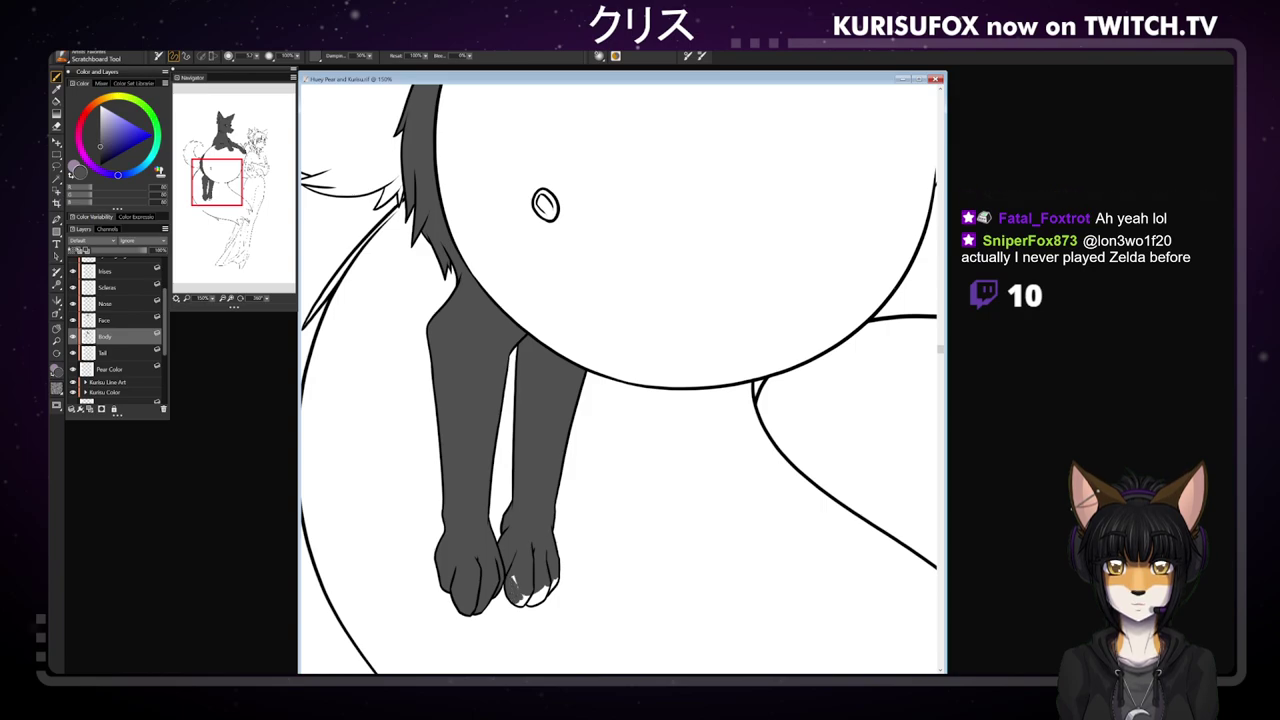
drag(520, 600, 526, 598)
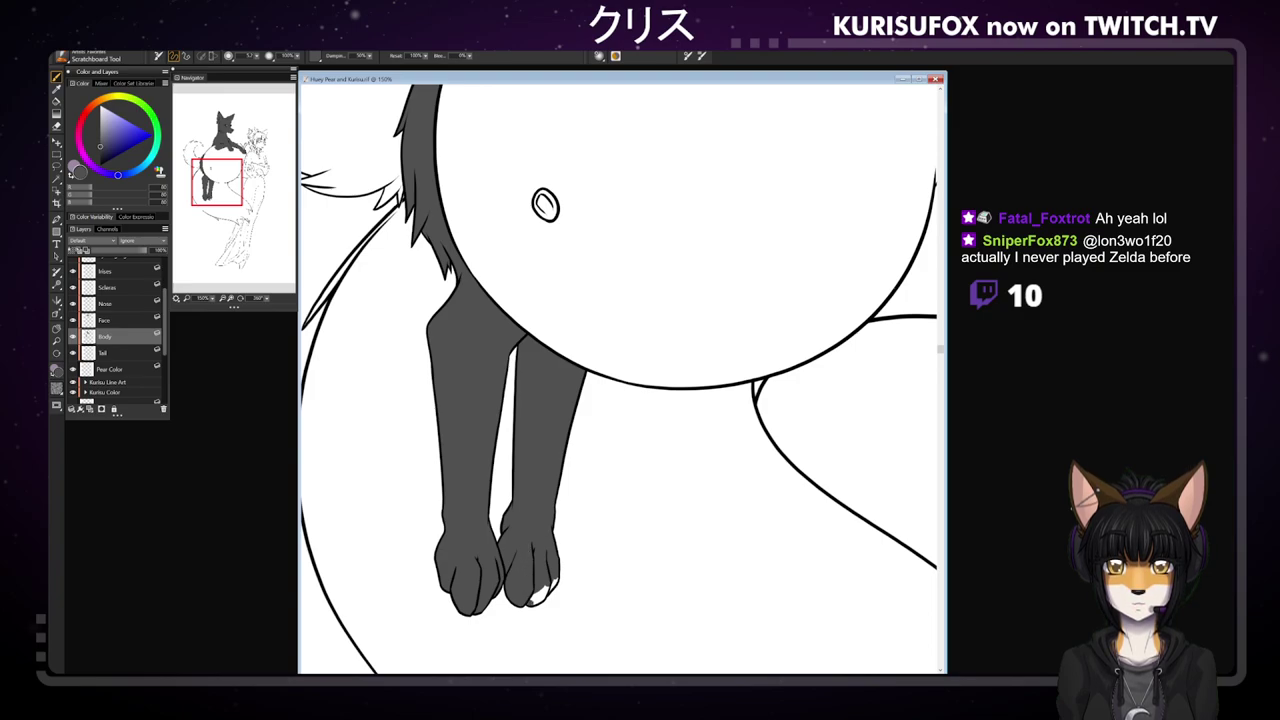
drag(532, 601, 546, 589)
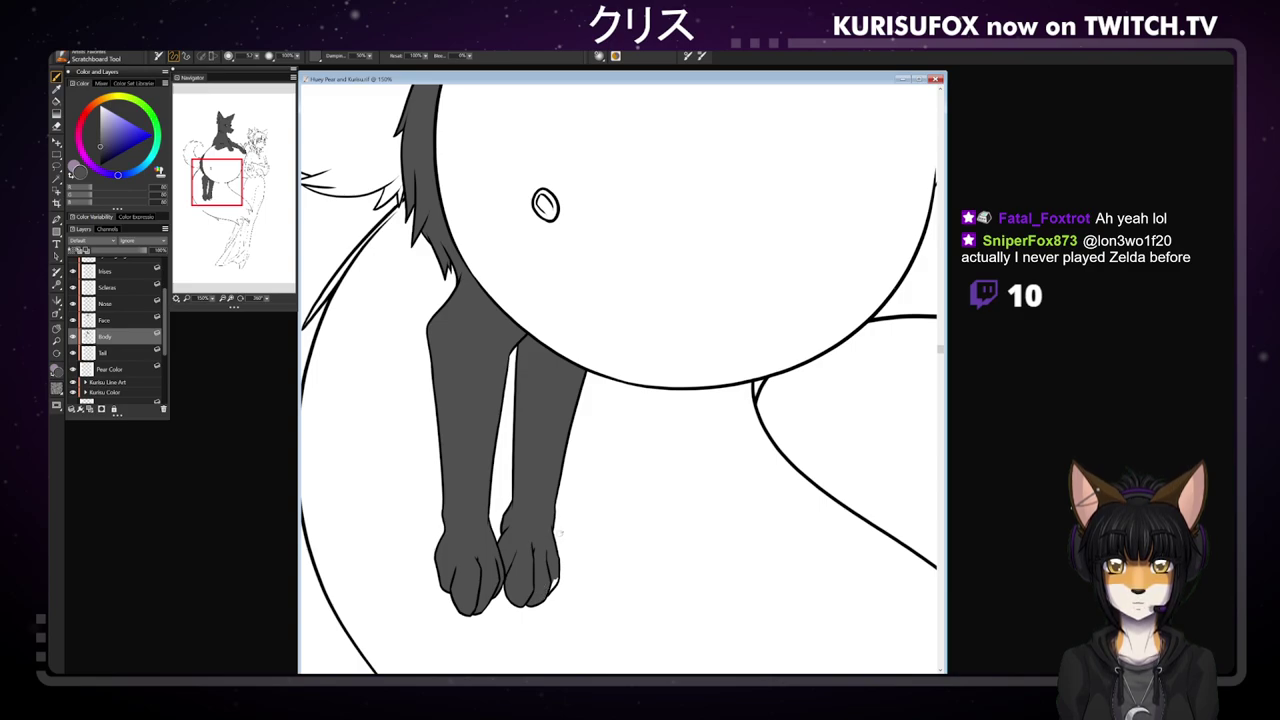
drag(552, 580, 554, 582)
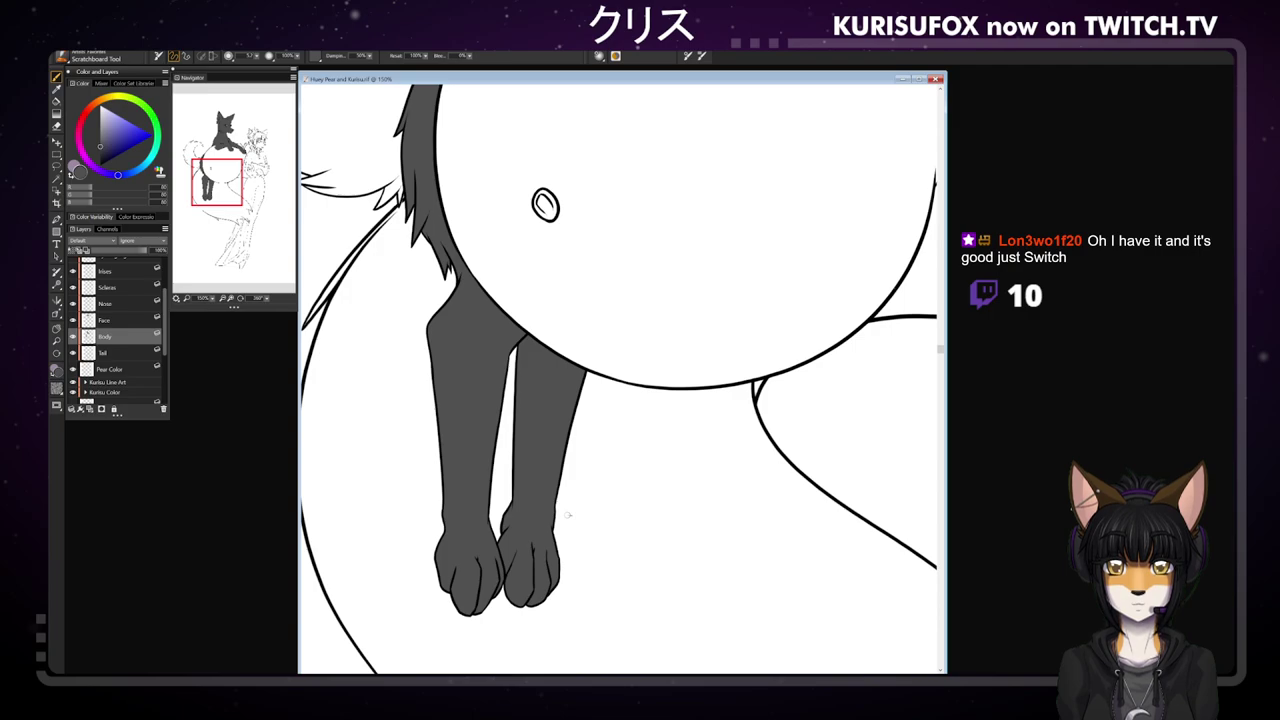
- On the Tail layer, outline the curled tail in dark grey inside the line art and flood-fill the shape
click(117, 354)
mouse_move(555, 338)
mouse_down()
mouse_move(598, 366)
mouse_move(733, 596)
mouse_move(713, 642)
mouse_up()
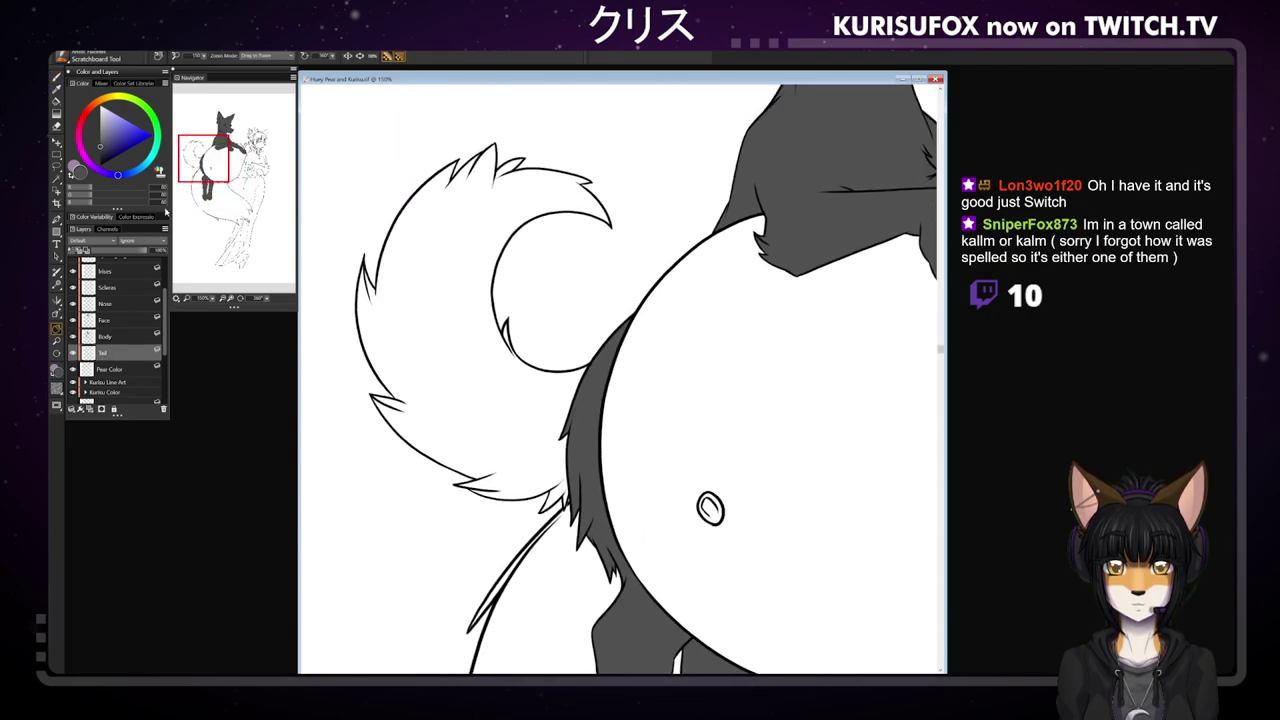
click(57, 78)
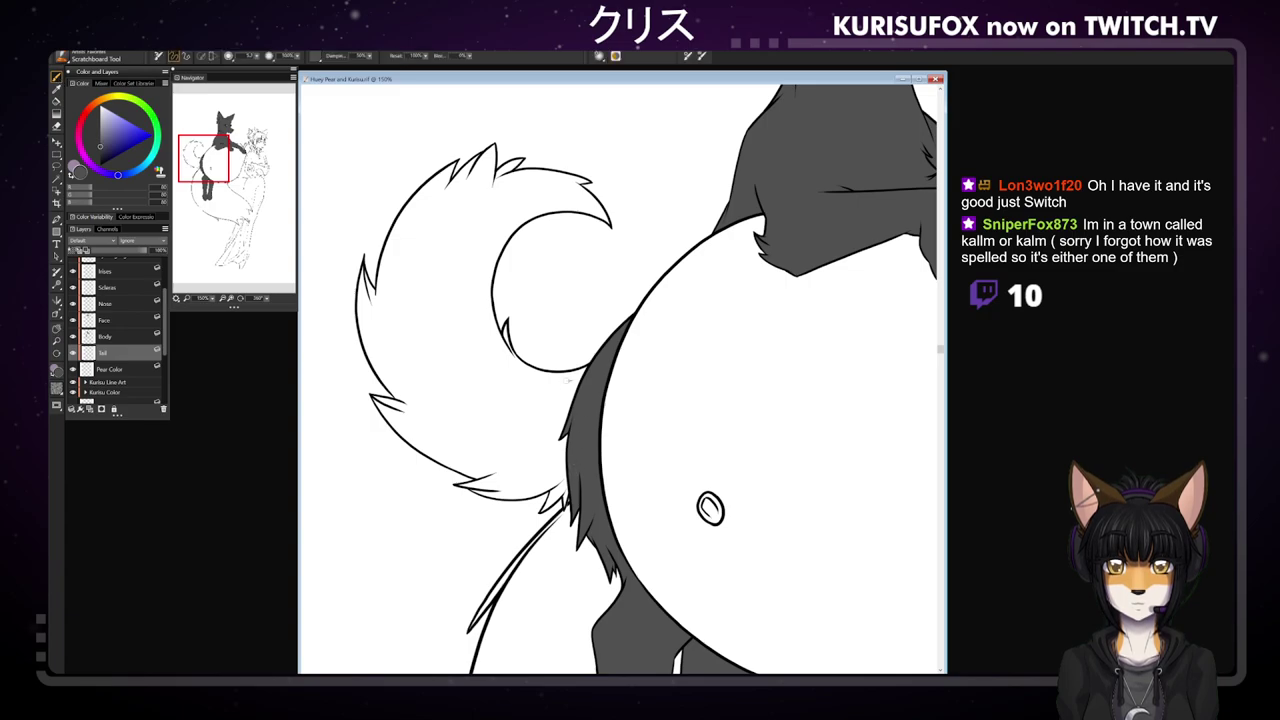
drag(562, 379, 585, 372)
mouse_move(568, 481)
mouse_down()
mouse_move(450, 446)
mouse_move(382, 278)
mouse_move(490, 174)
mouse_move(556, 177)
mouse_move(567, 206)
mouse_move(466, 313)
mouse_move(530, 370)
mouse_move(584, 376)
mouse_up()
key(ctrl+z)
key(ctrl+z)
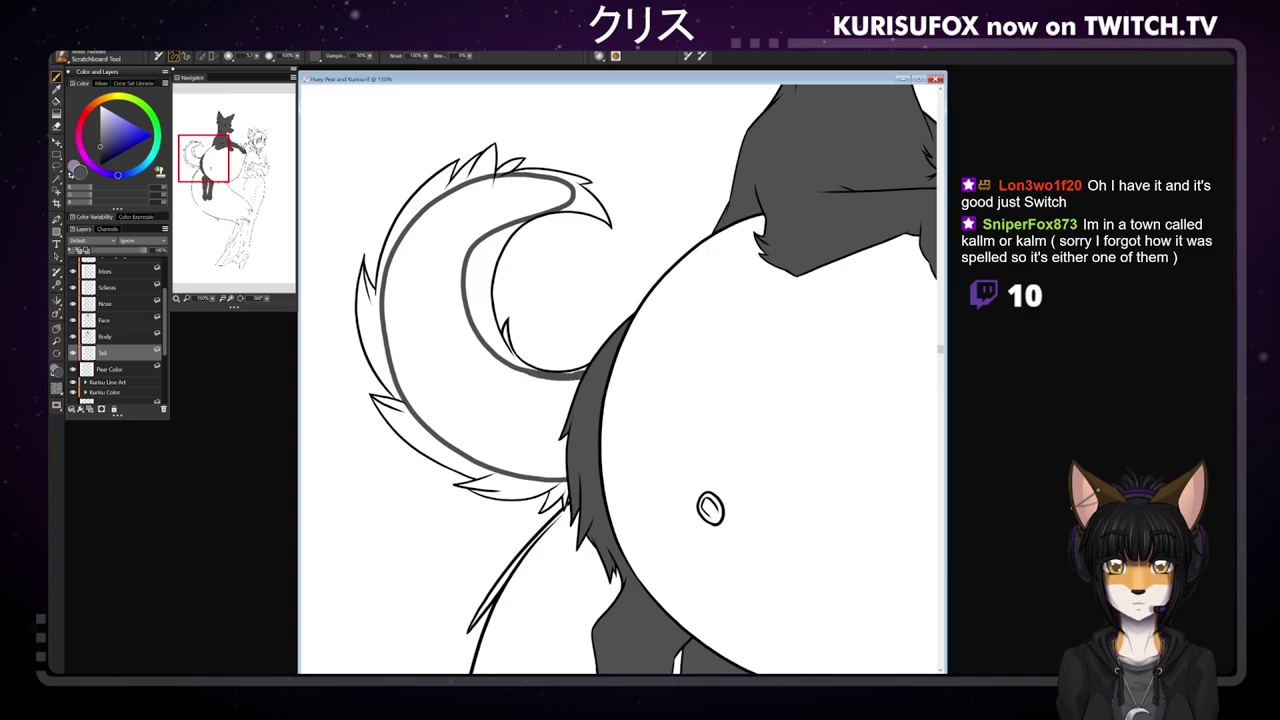
key(g)
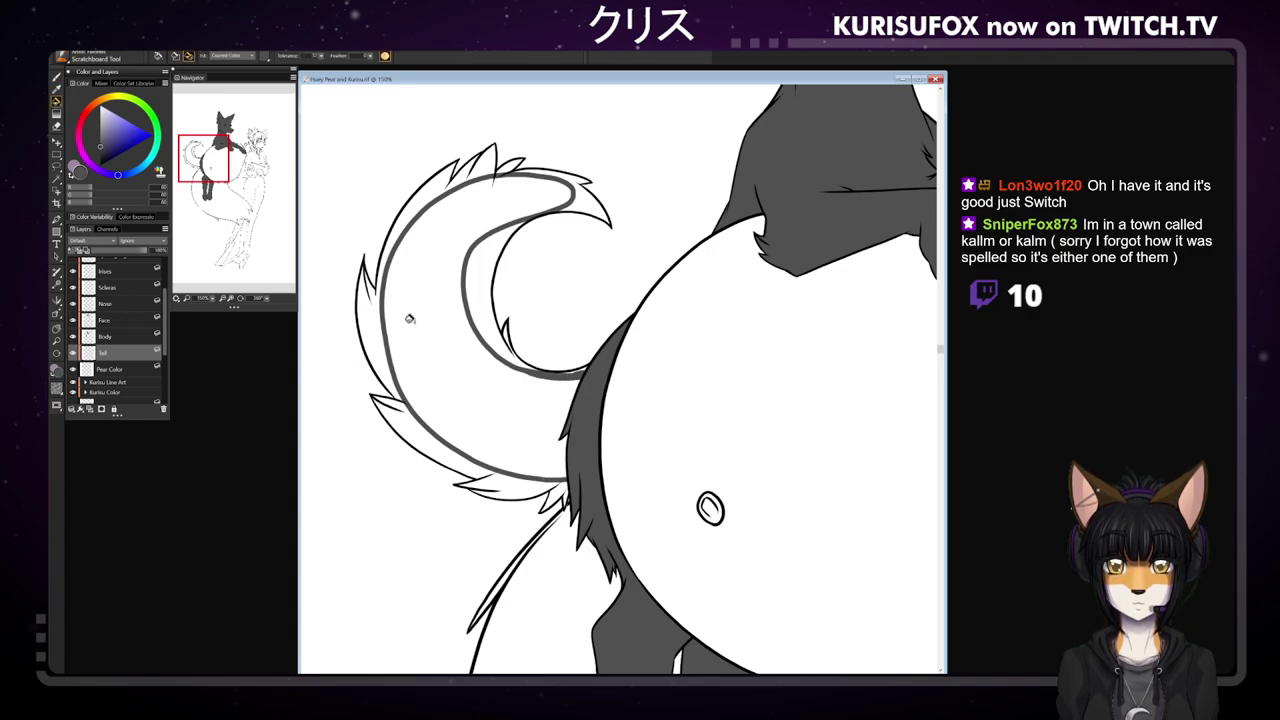
click(418, 325)
- Extend the tail's dark grey to the line art along the inner curve and into the pointed tip
click(56, 77)
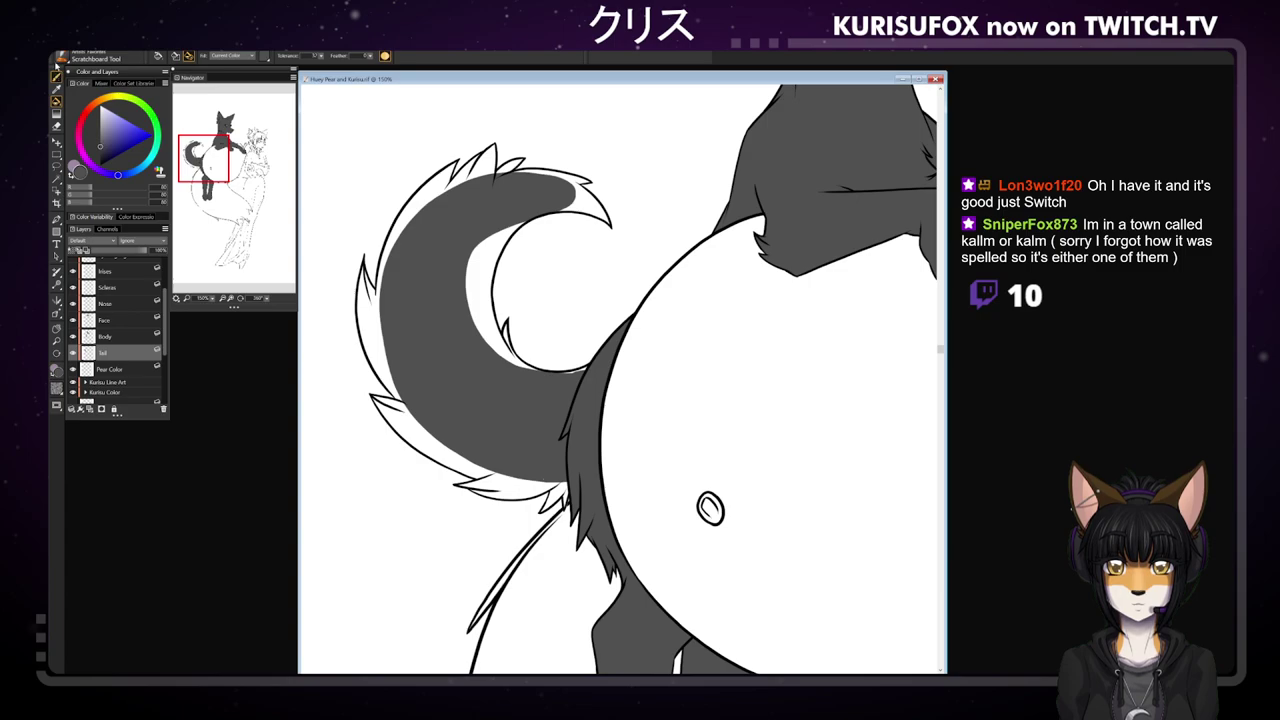
mouse_move(531, 216)
mouse_down()
mouse_move(502, 241)
mouse_move(487, 298)
mouse_move(477, 304)
mouse_move(468, 286)
mouse_up()
drag(511, 198, 561, 202)
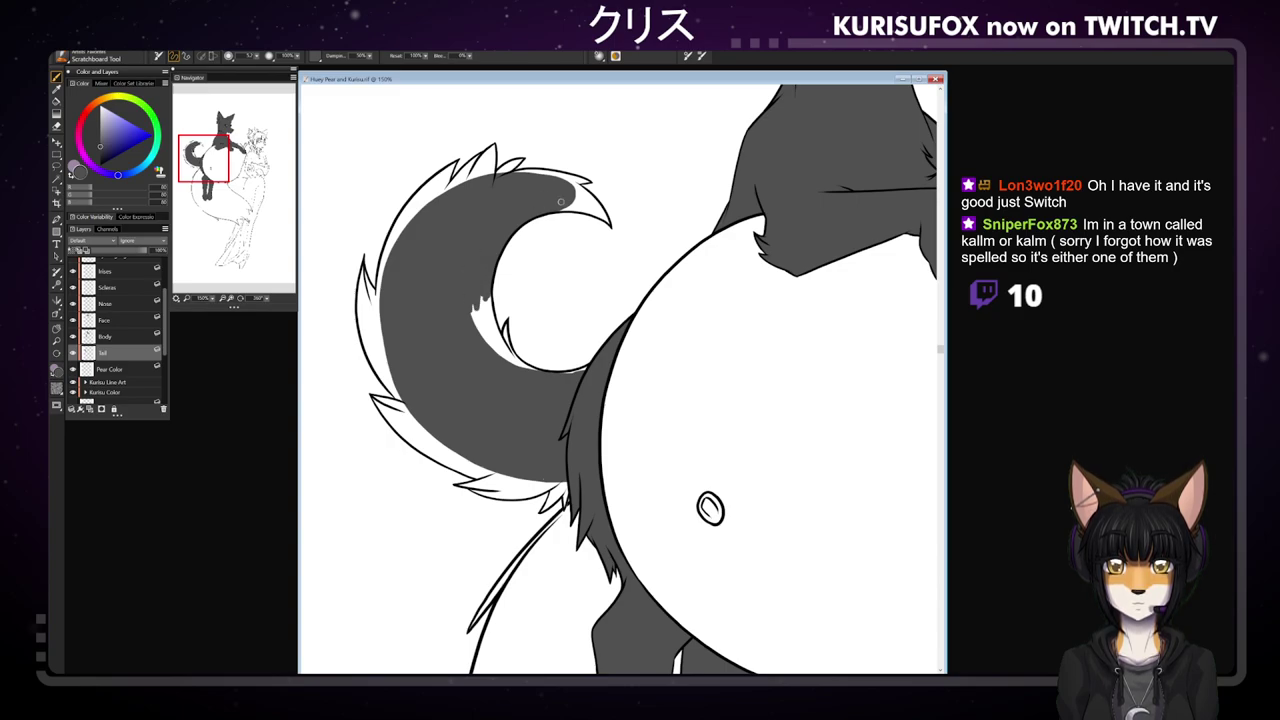
key(n)
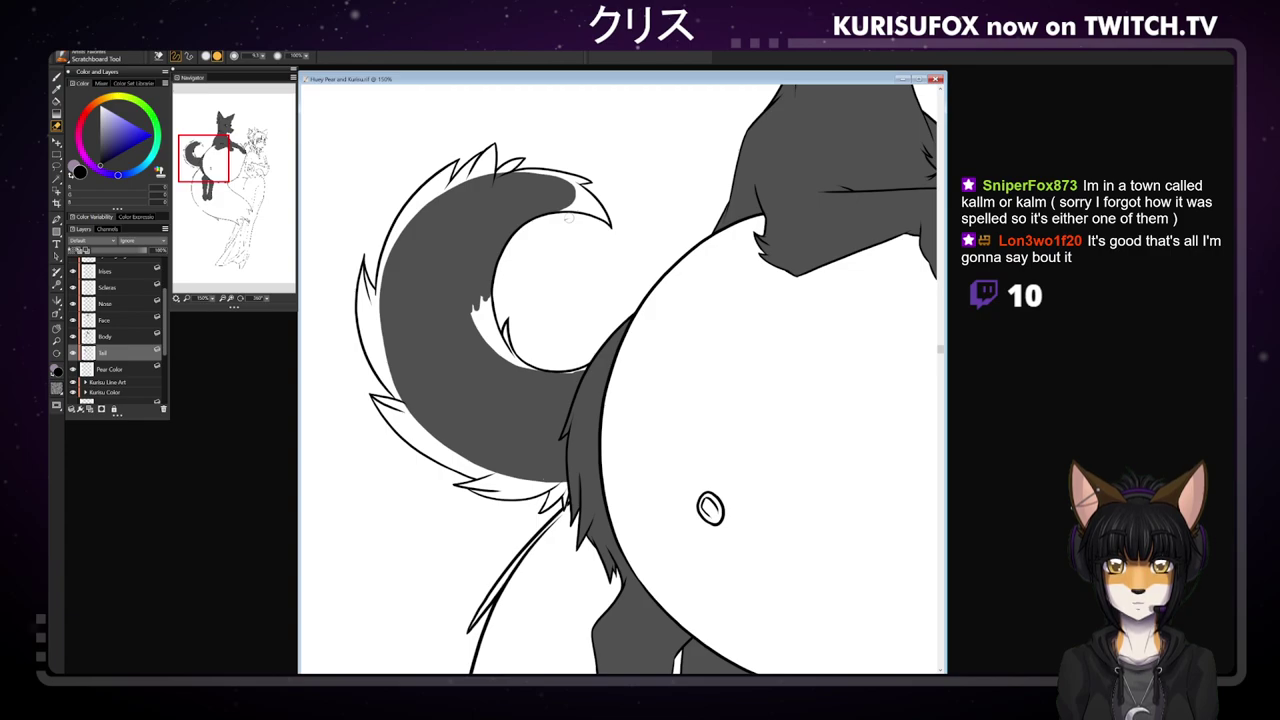
key(b)
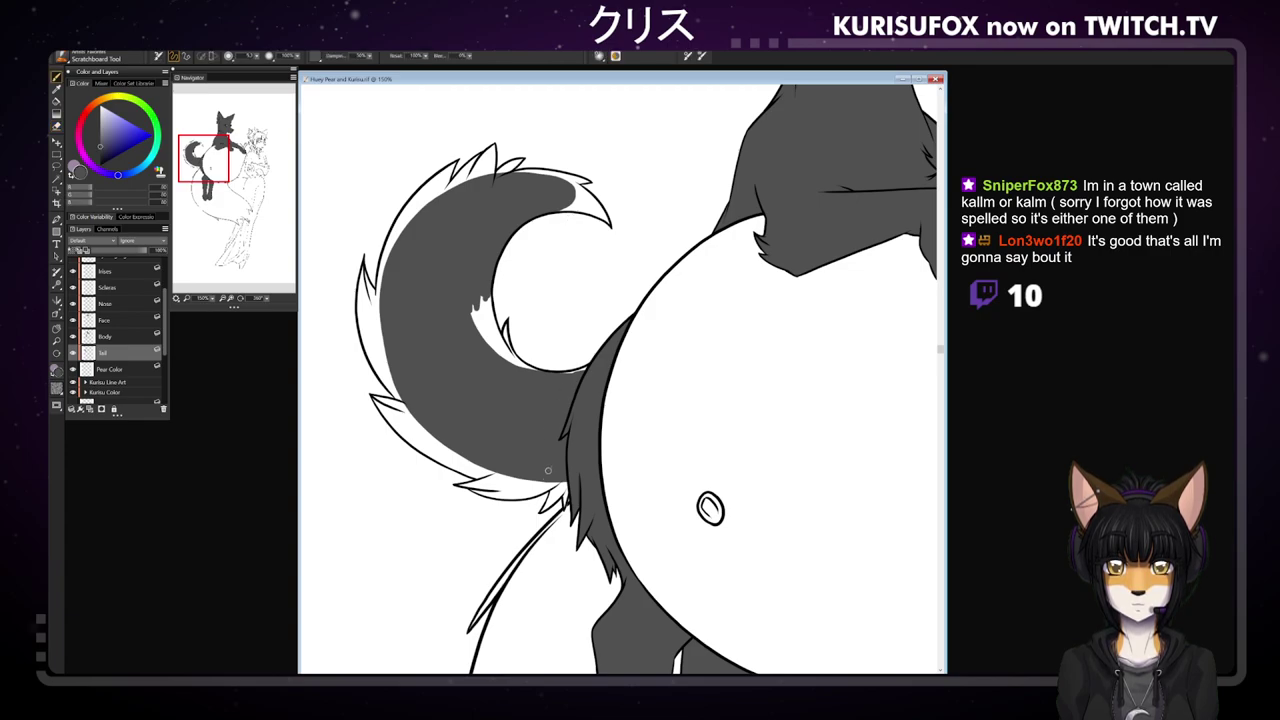
mouse_move(470, 290)
mouse_down()
mouse_move(482, 342)
mouse_move(486, 298)
mouse_move(490, 336)
mouse_move(522, 366)
mouse_move(494, 350)
mouse_move(508, 322)
mouse_move(512, 353)
mouse_up()
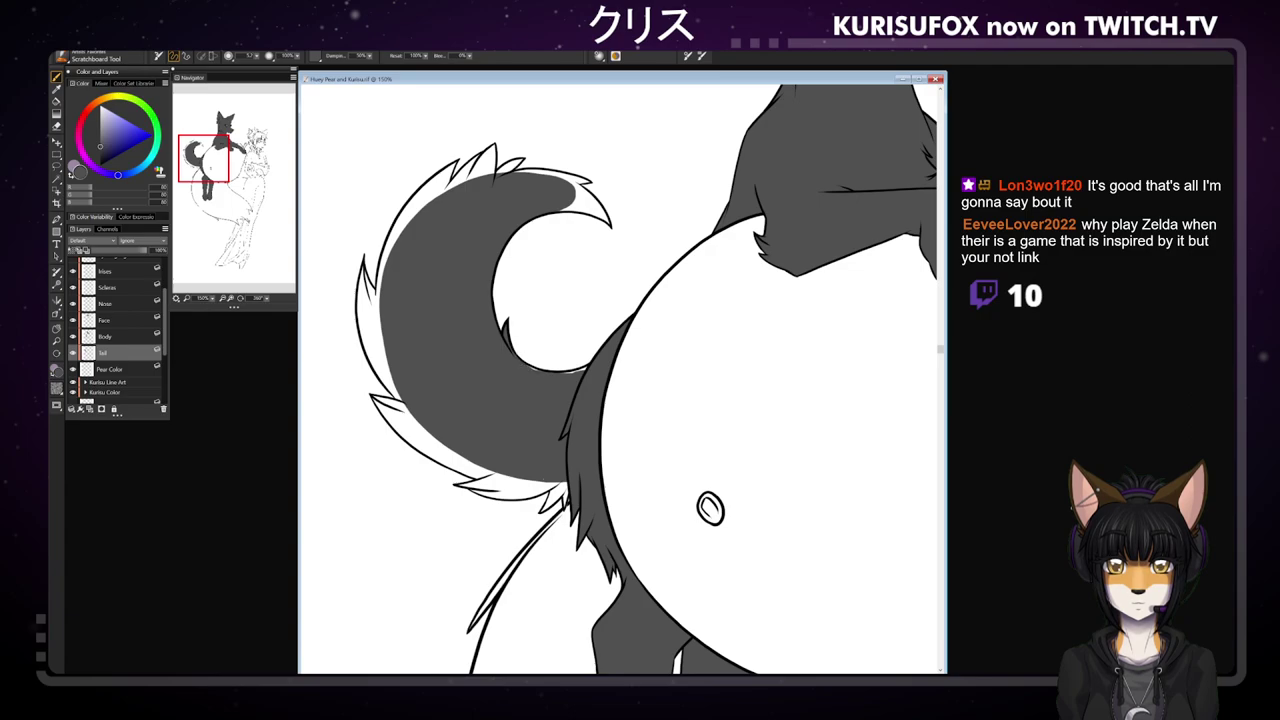
drag(562, 372, 584, 370)
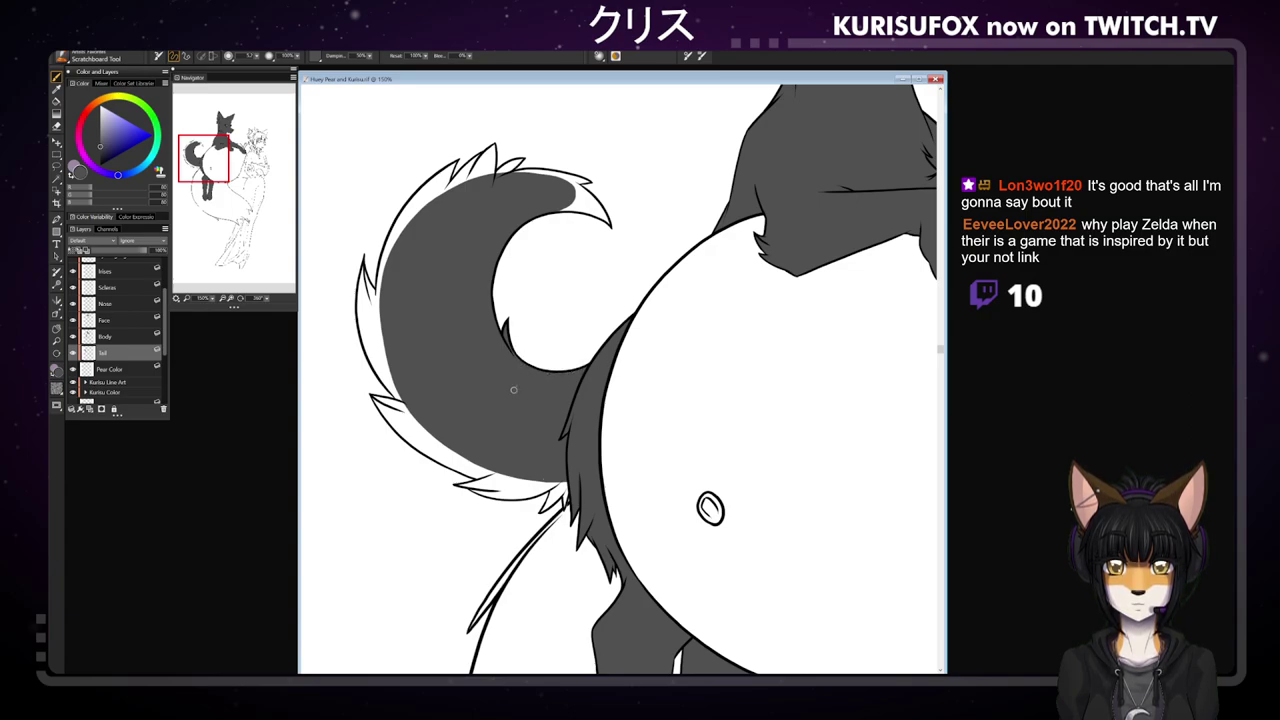
mouse_move(566, 205)
mouse_down()
mouse_move(596, 212)
mouse_move(574, 183)
mouse_move(600, 216)
mouse_up()
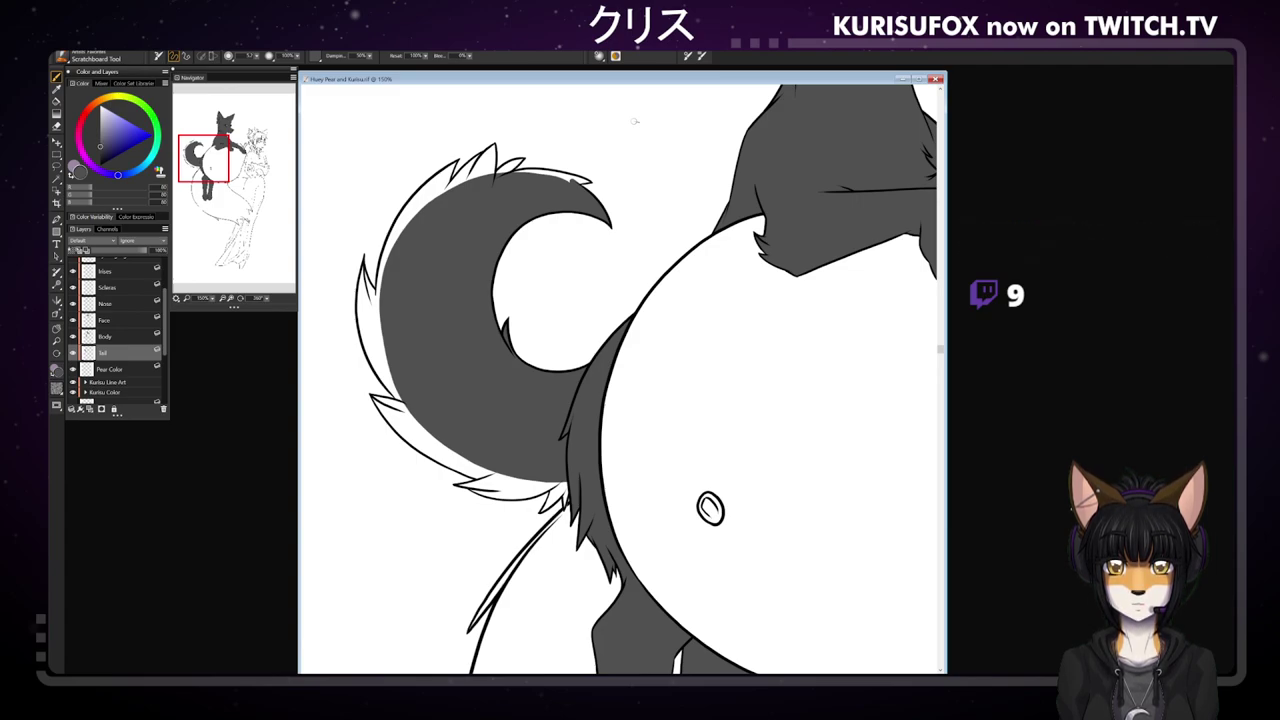
- Paint the tail's outer edge dark grey from the left-hand fur tuft up to the tufts at the crest
mouse_move(367, 348)
mouse_down()
mouse_move(360, 306)
mouse_move(366, 350)
mouse_move(400, 402)
mouse_move(366, 320)
mouse_move(365, 262)
mouse_move(377, 302)
mouse_move(360, 304)
mouse_move(376, 306)
mouse_up()
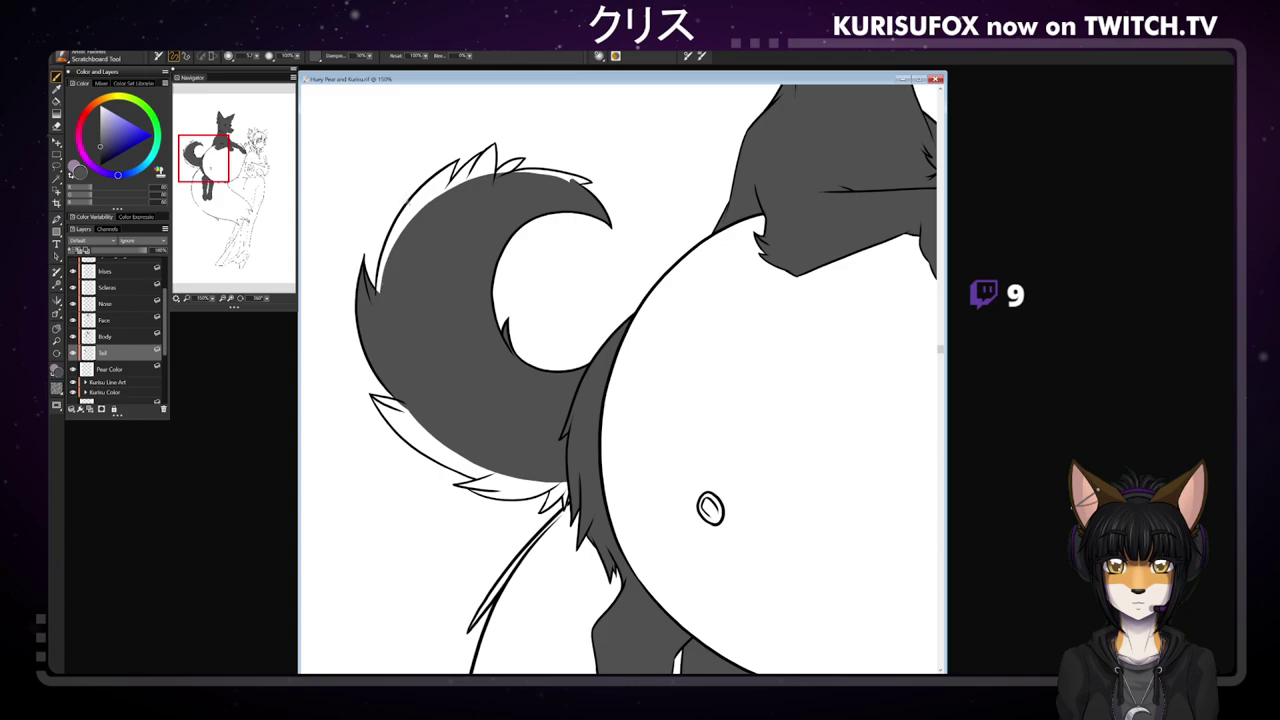
drag(420, 192, 378, 294)
mouse_move(392, 250)
mouse_down()
mouse_move(456, 164)
mouse_move(445, 187)
mouse_up()
mouse_move(490, 150)
mouse_down()
mouse_move(448, 188)
mouse_move(493, 146)
mouse_move(485, 175)
mouse_up()
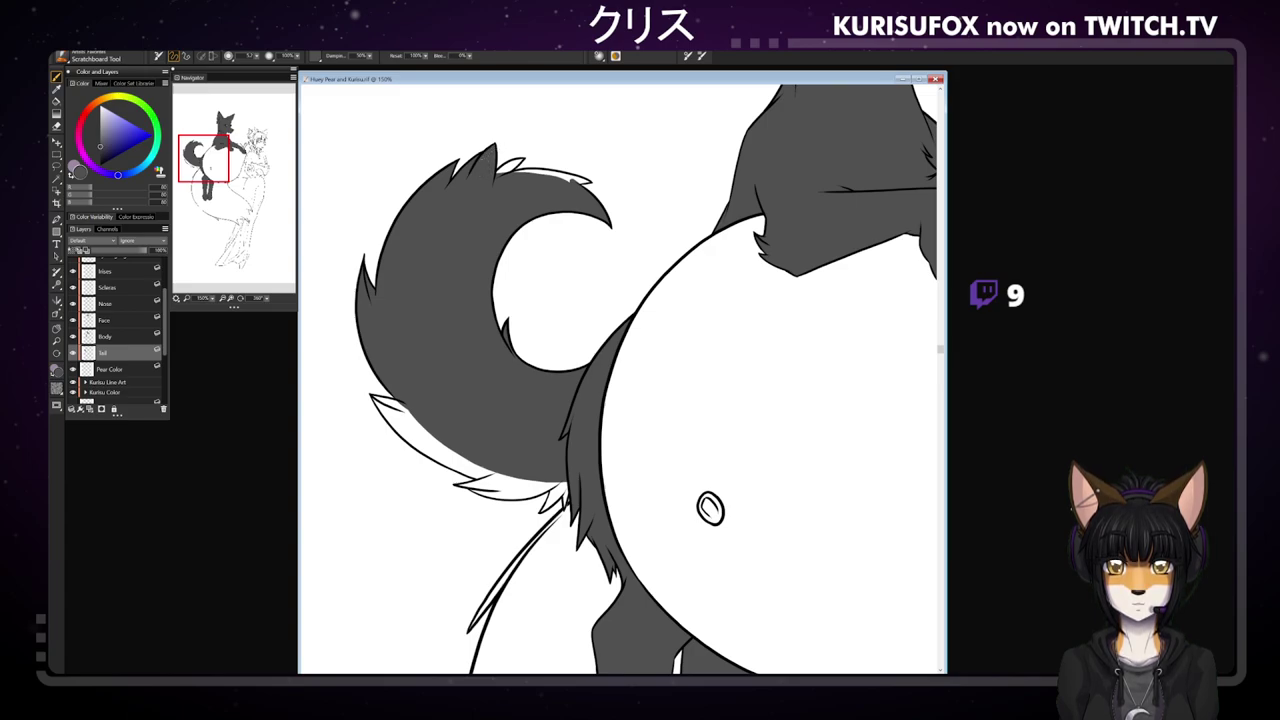
- Paint the tail's lower outer edge dark grey from the large left-hand fur tuft to the next tuft towards the base
key(n)
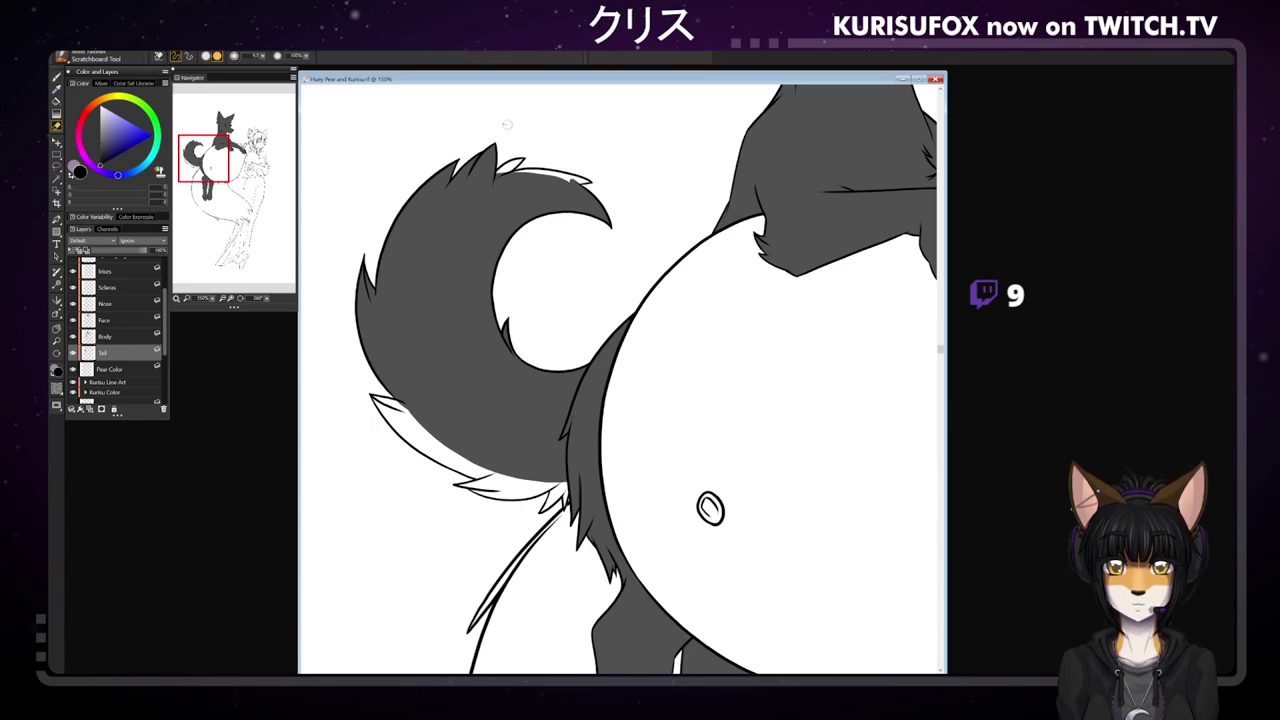
key(b)
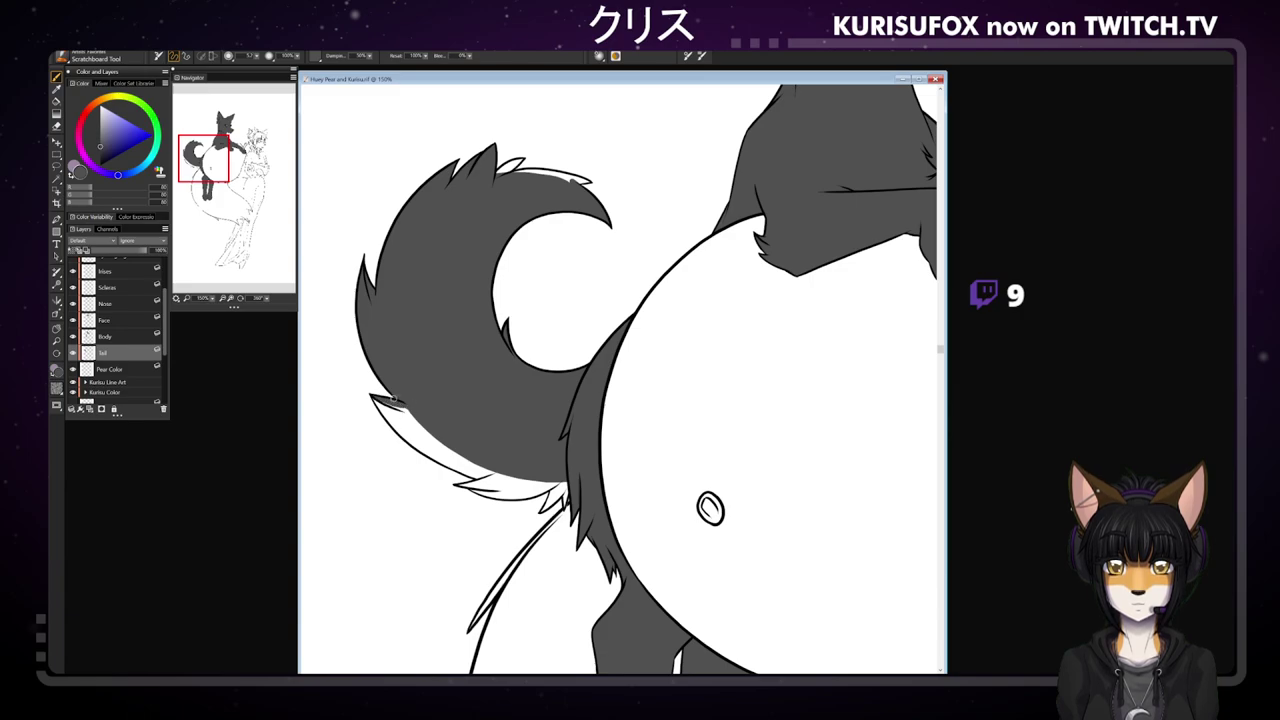
drag(380, 405, 428, 445)
key(ctrl+z)
mouse_move(380, 402)
mouse_down()
mouse_move(410, 440)
mouse_move(454, 462)
mouse_up()
mouse_move(392, 408)
mouse_down()
mouse_move(488, 476)
mouse_move(472, 476)
mouse_move(536, 483)
mouse_up()
- Fill the white fur tufts and the outer edge near the tail's base with dark grey up to the line art
drag(267, 298, 245, 288)
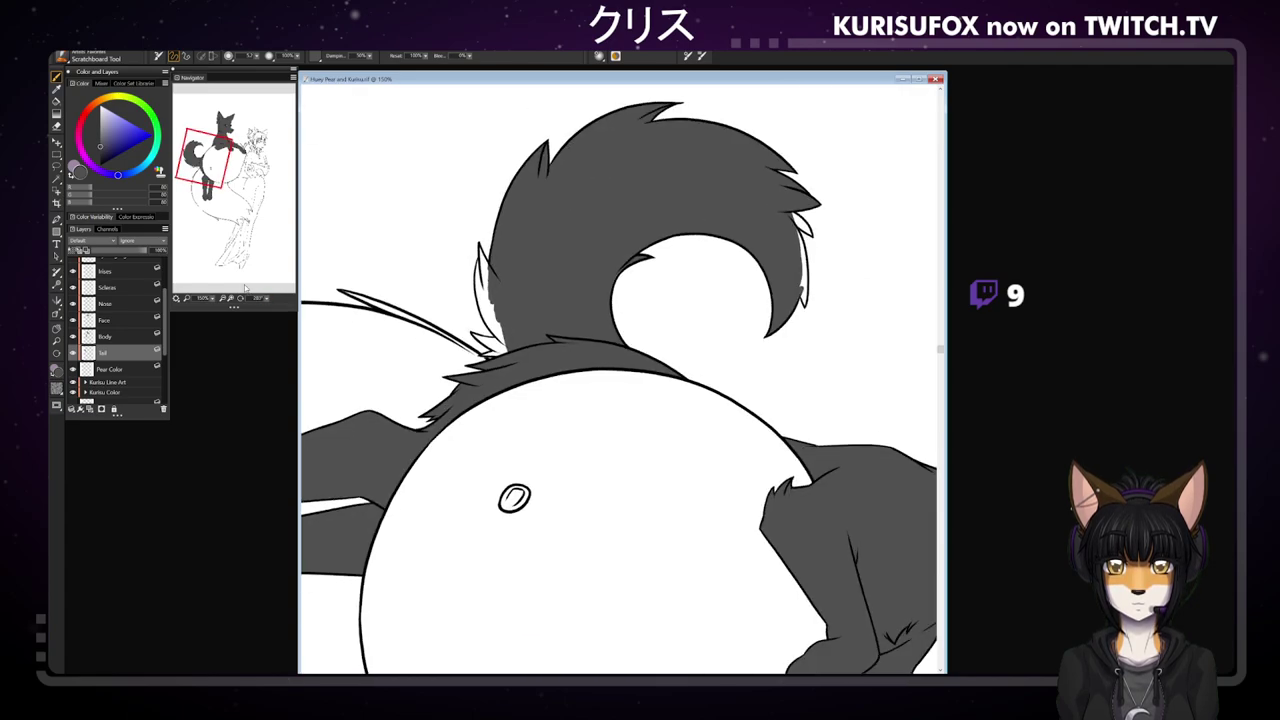
mouse_move(482, 256)
mouse_down()
mouse_move(484, 318)
mouse_move(504, 342)
mouse_up()
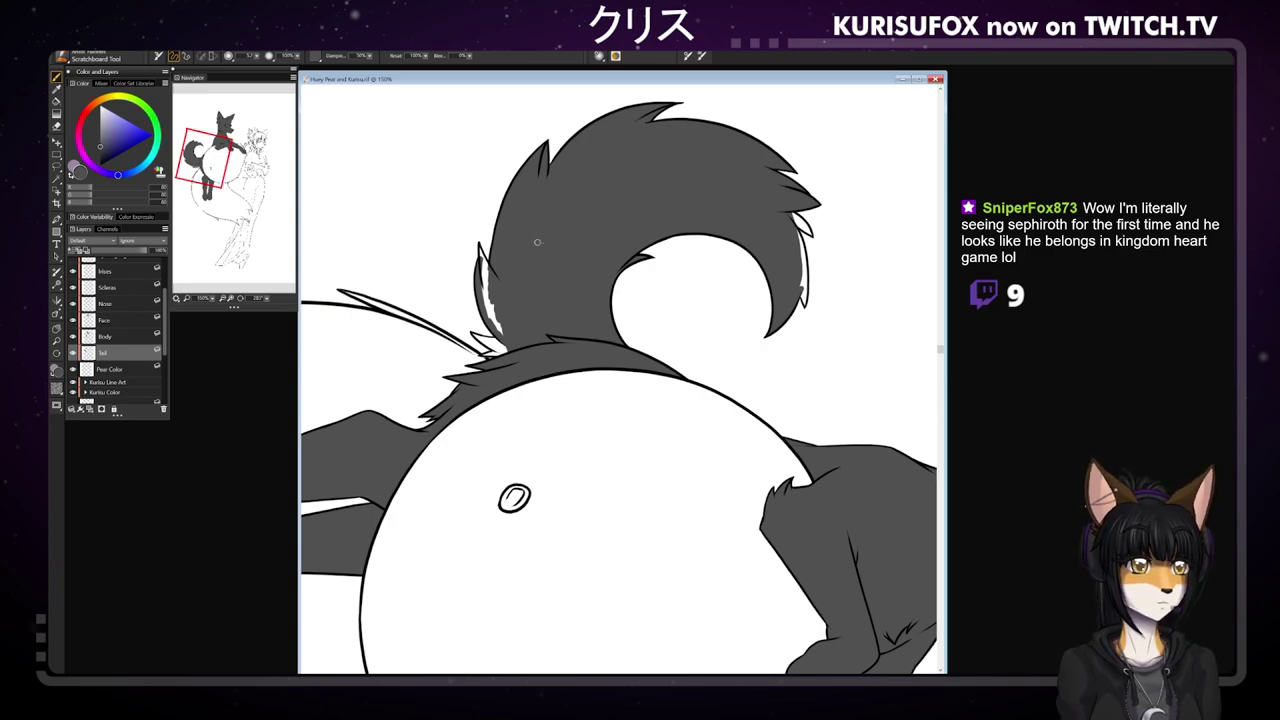
mouse_move(483, 300)
mouse_down()
mouse_move(498, 330)
mouse_move(485, 275)
mouse_up()
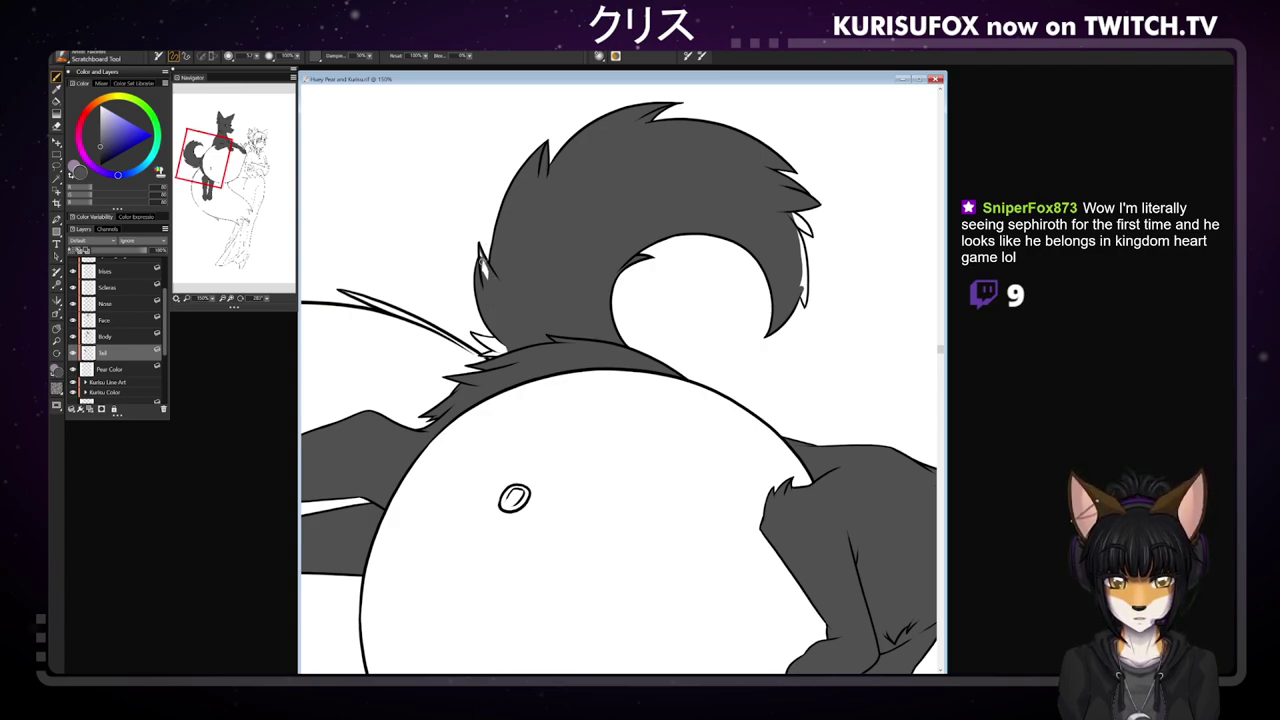
drag(484, 276, 486, 263)
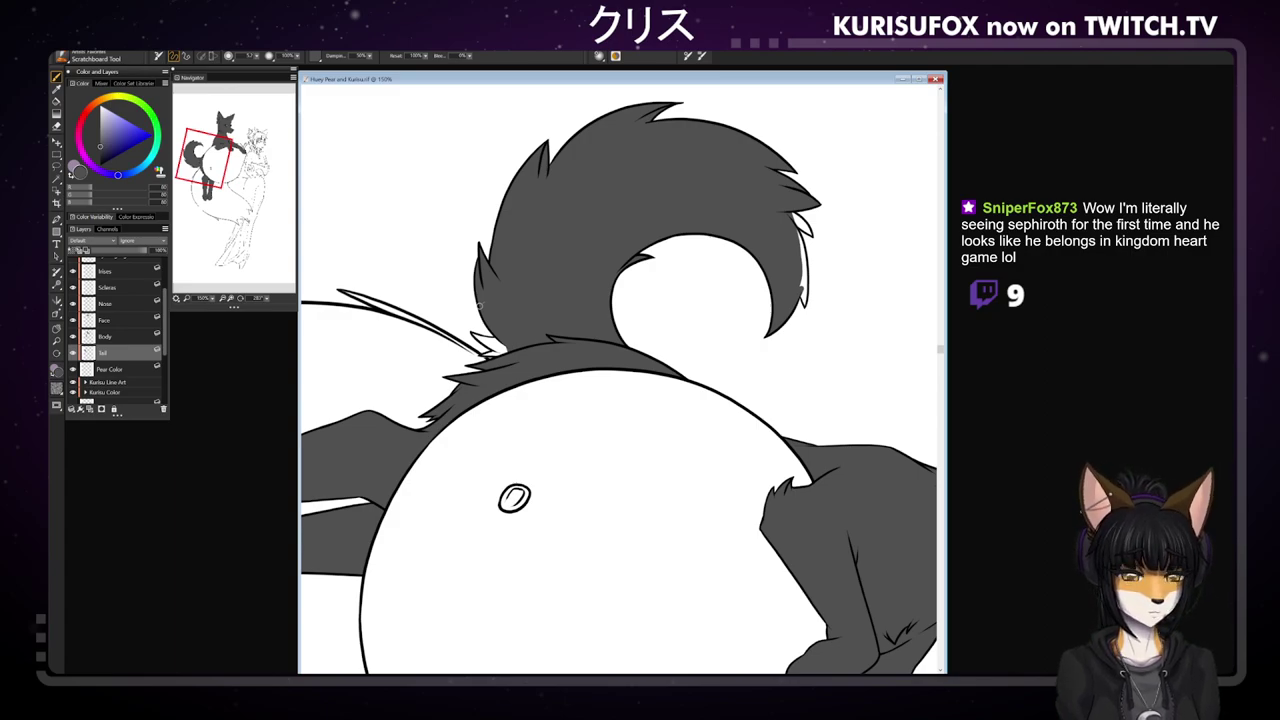
drag(480, 306, 571, 215)
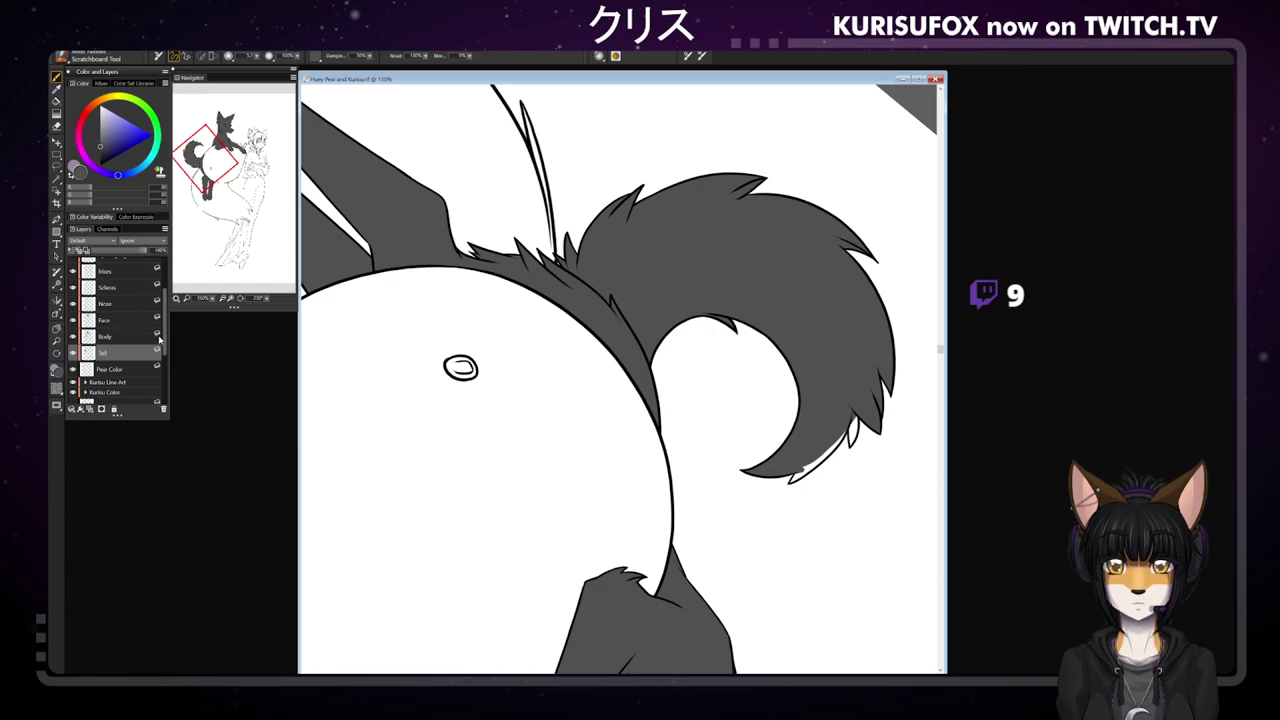
scroll(159, 340, down, 3)
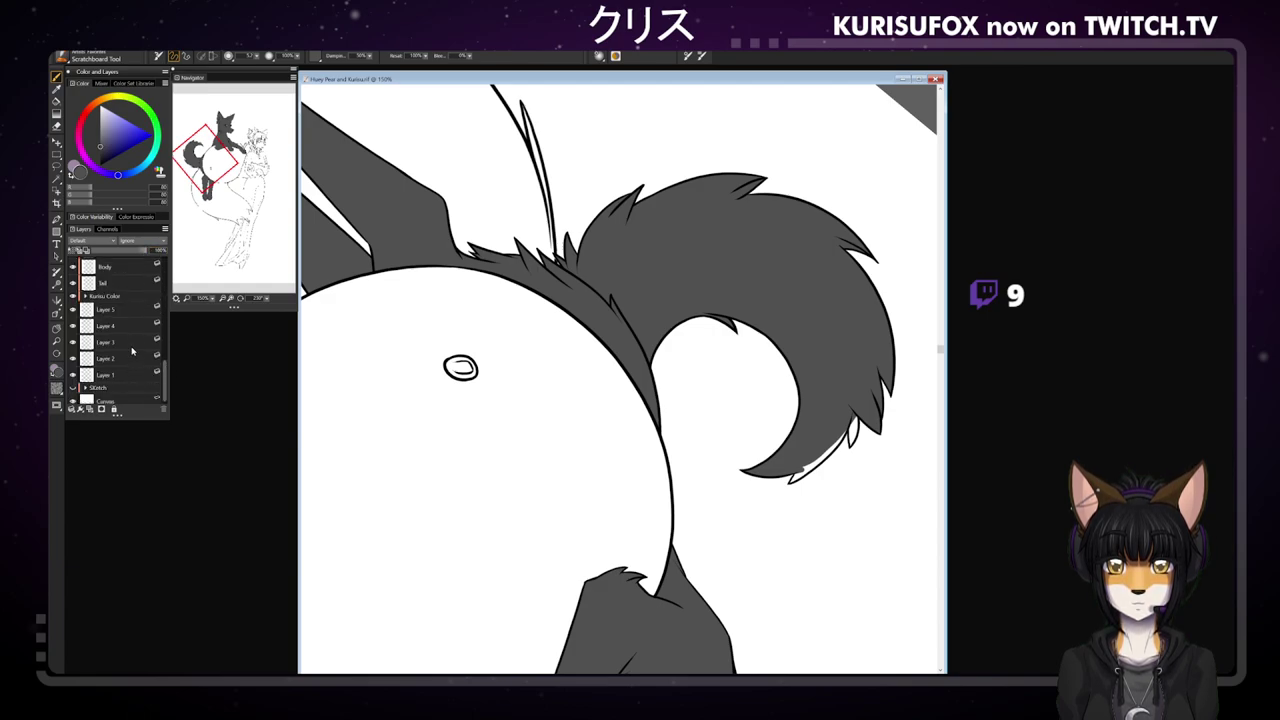
click(127, 285)
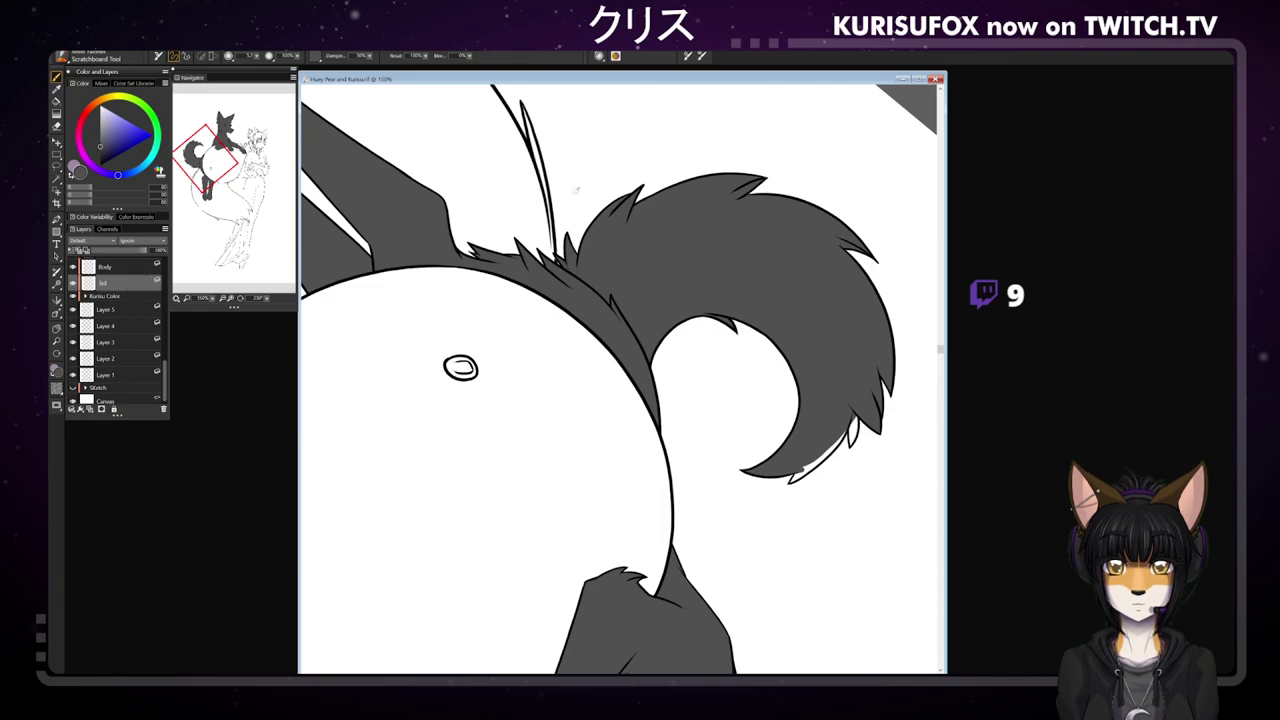
drag(117, 149, 93, 195)
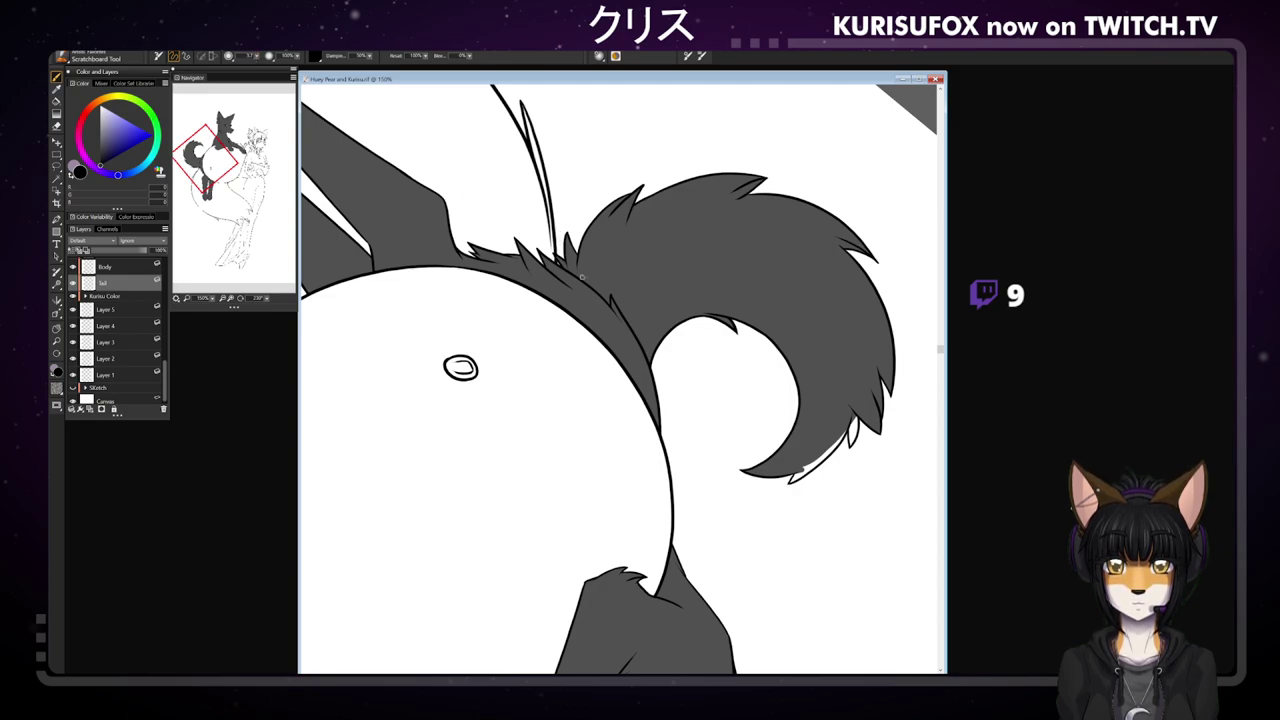
key(e)
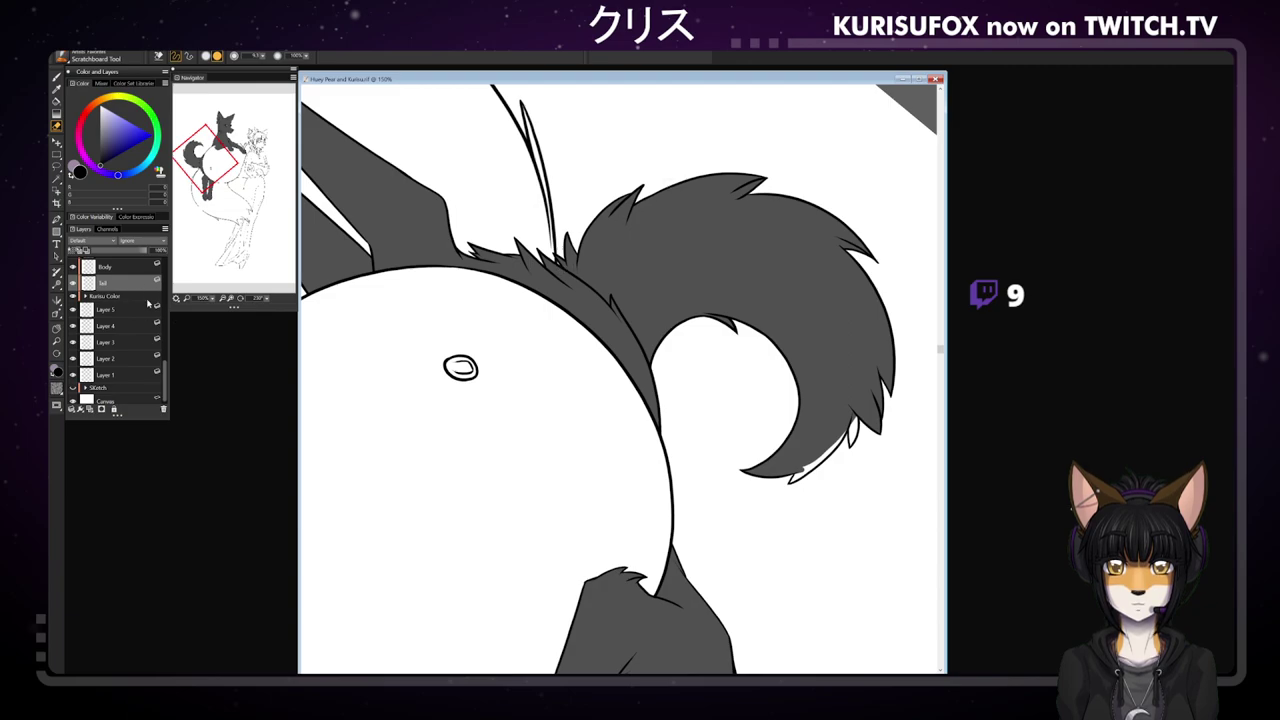
drag(167, 371, 165, 291)
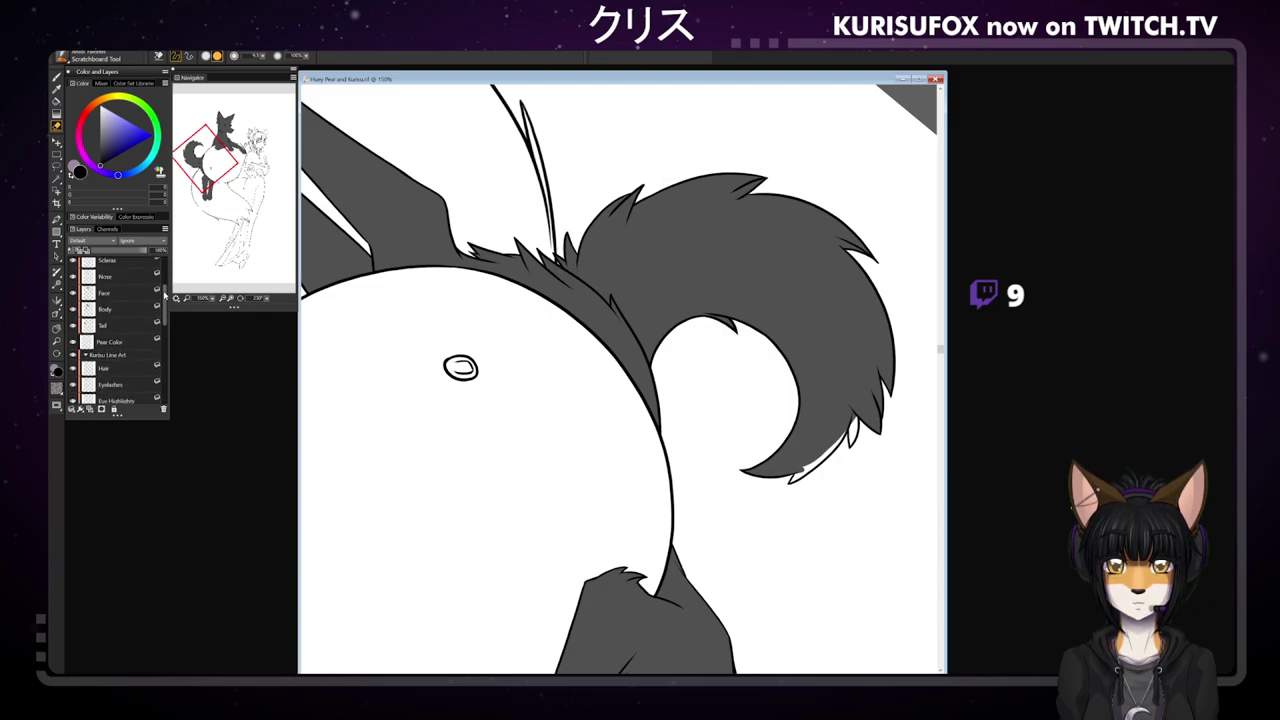
click(86, 357)
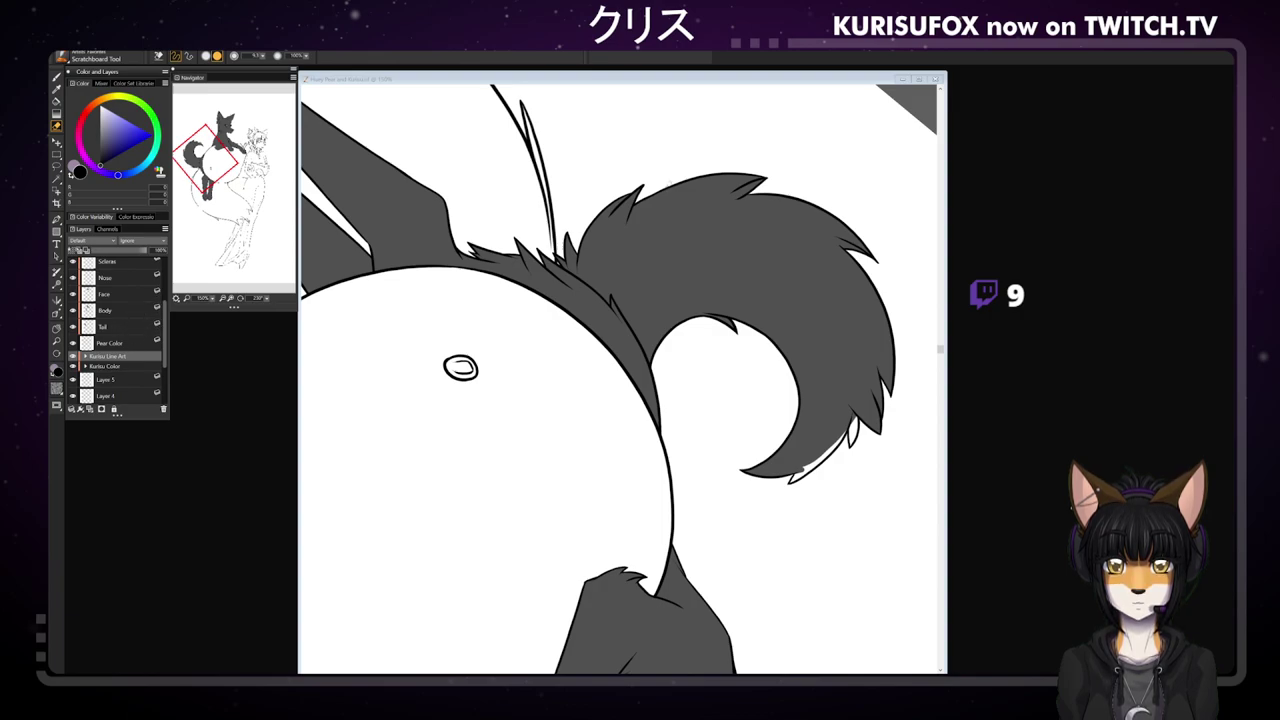
click(132, 328)
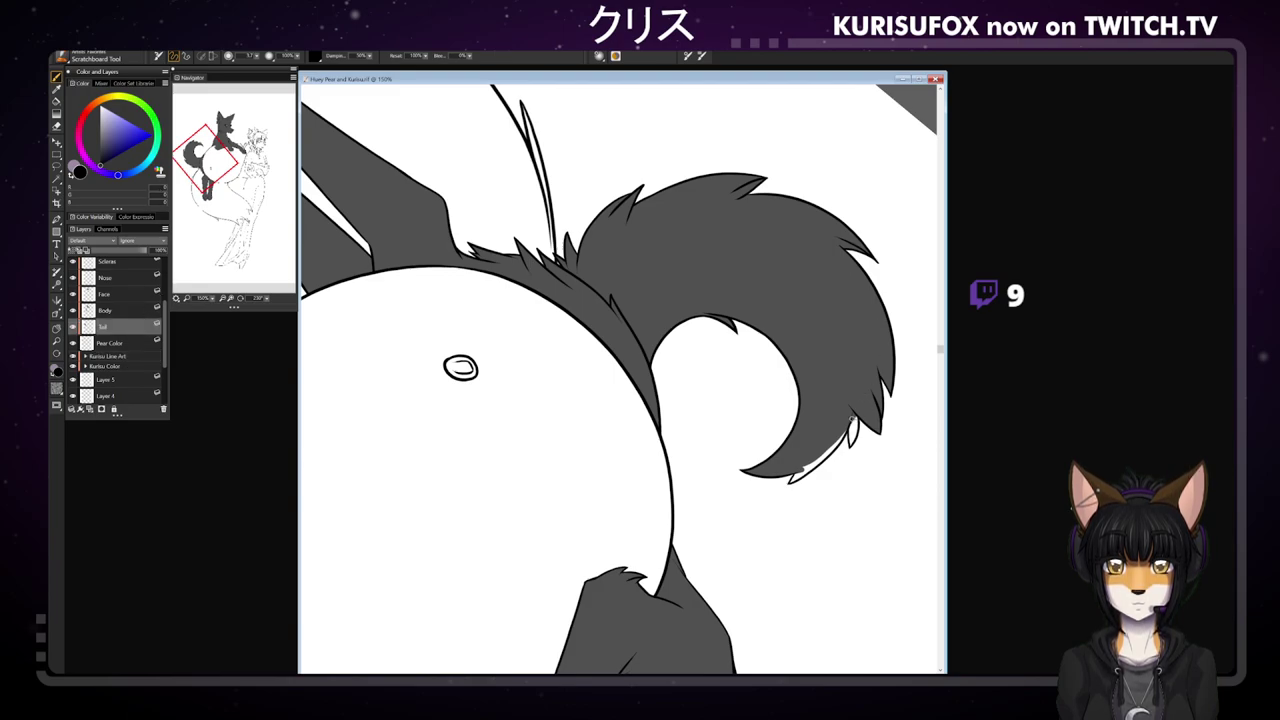
- On the fox's Tail layer, paint the remaining white tufts and outer edge near the tail's tip dark grey
key(x)
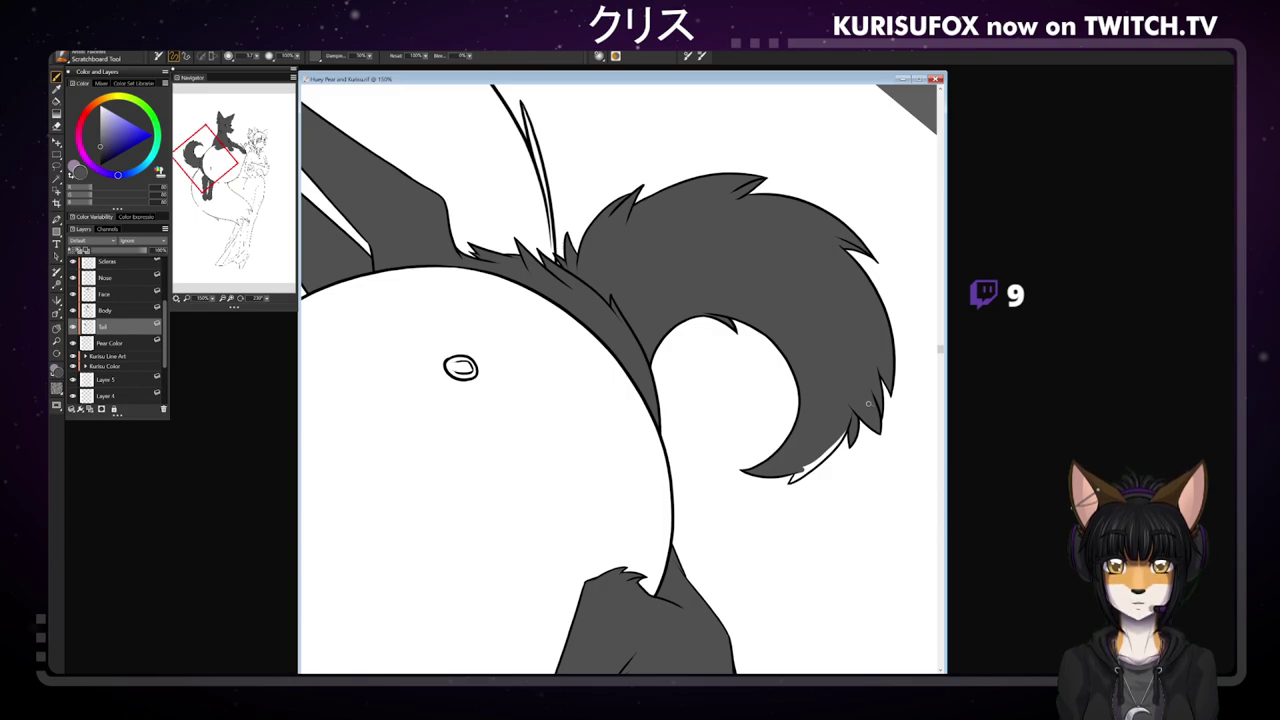
drag(265, 298, 237, 290)
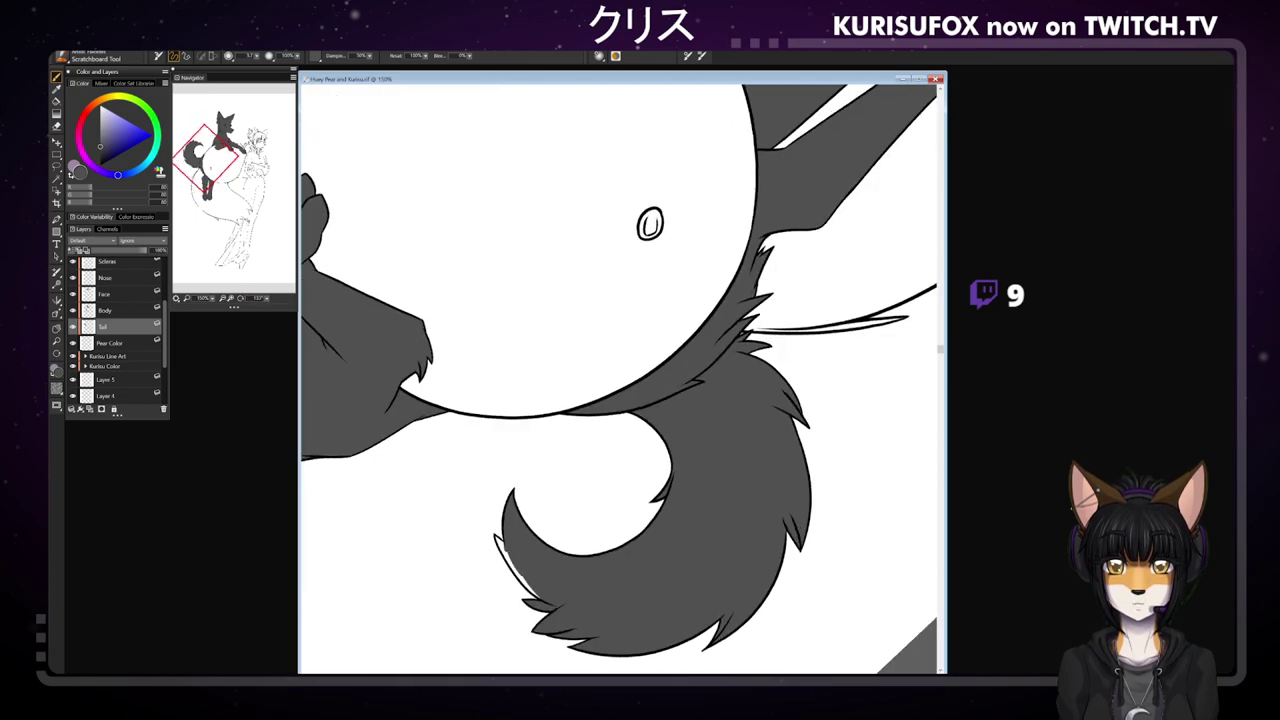
mouse_move(512, 562)
mouse_down()
mouse_move(522, 576)
mouse_move(504, 550)
mouse_up()
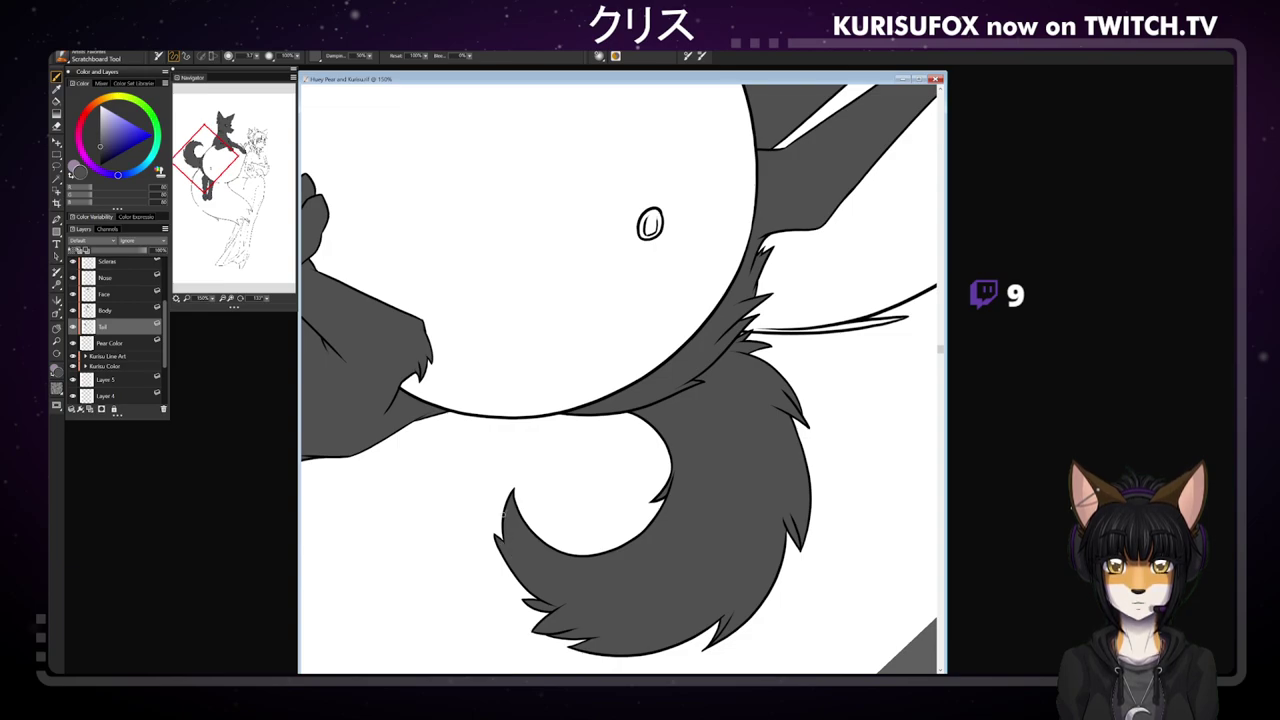
click(266, 298)
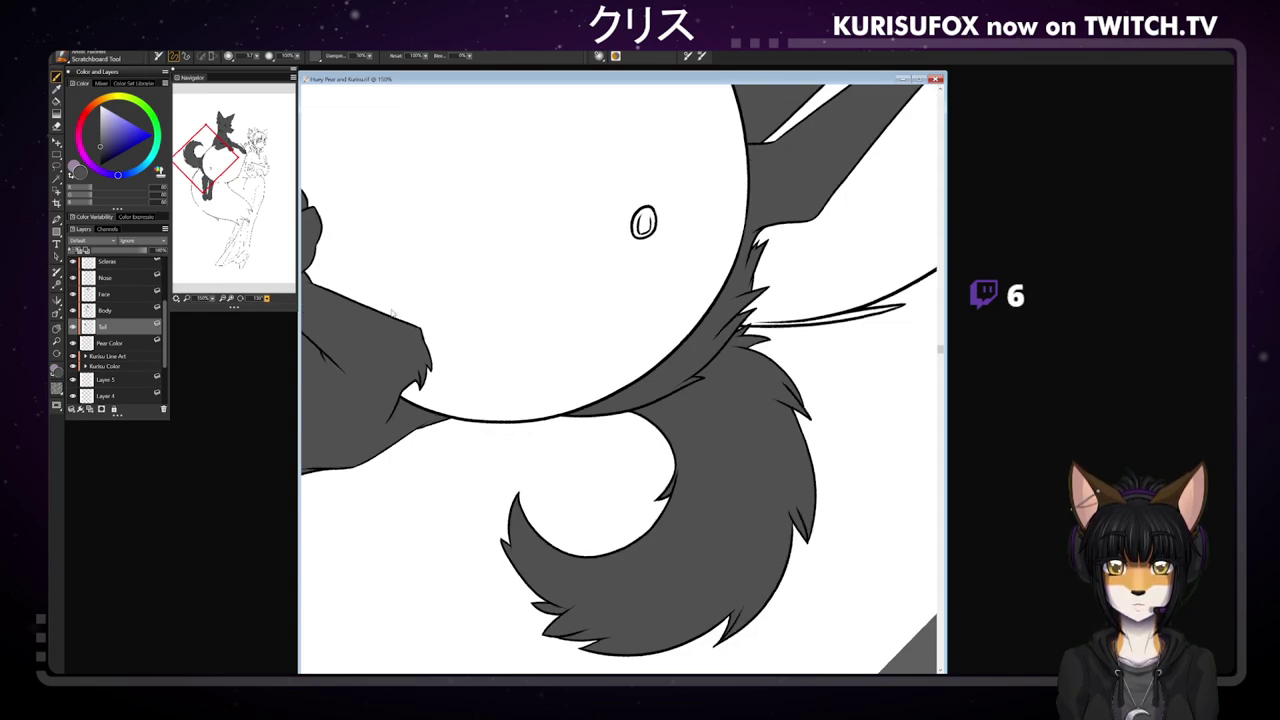
alt+click(683, 360)
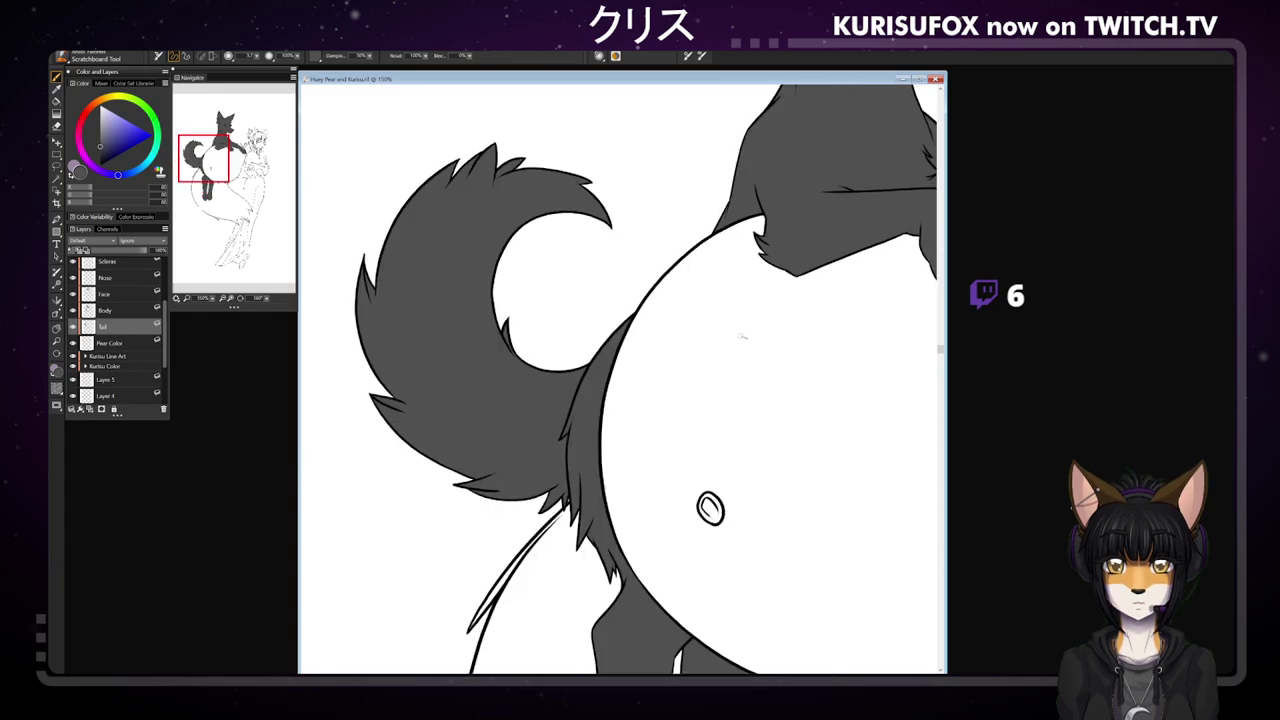
- Make Pear Color the active layer and switch to the brush with the whole pear in view
scroll(741, 337, down, 5)
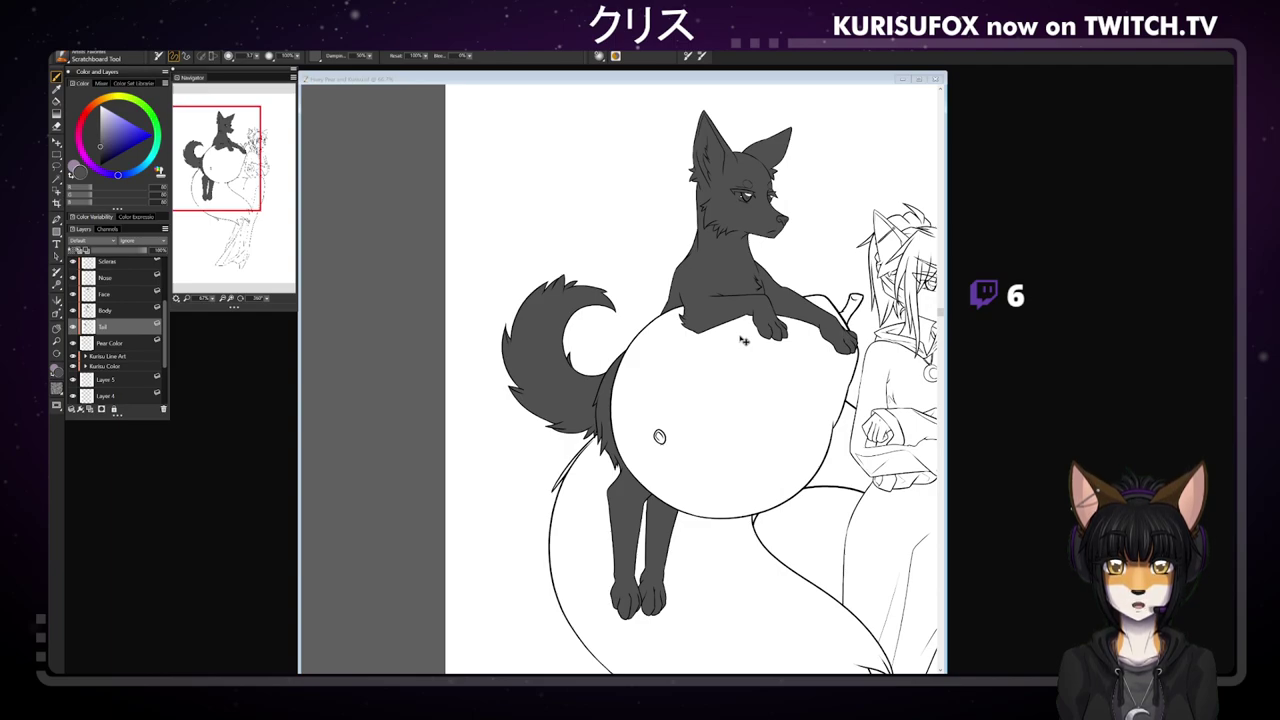
click(56, 328)
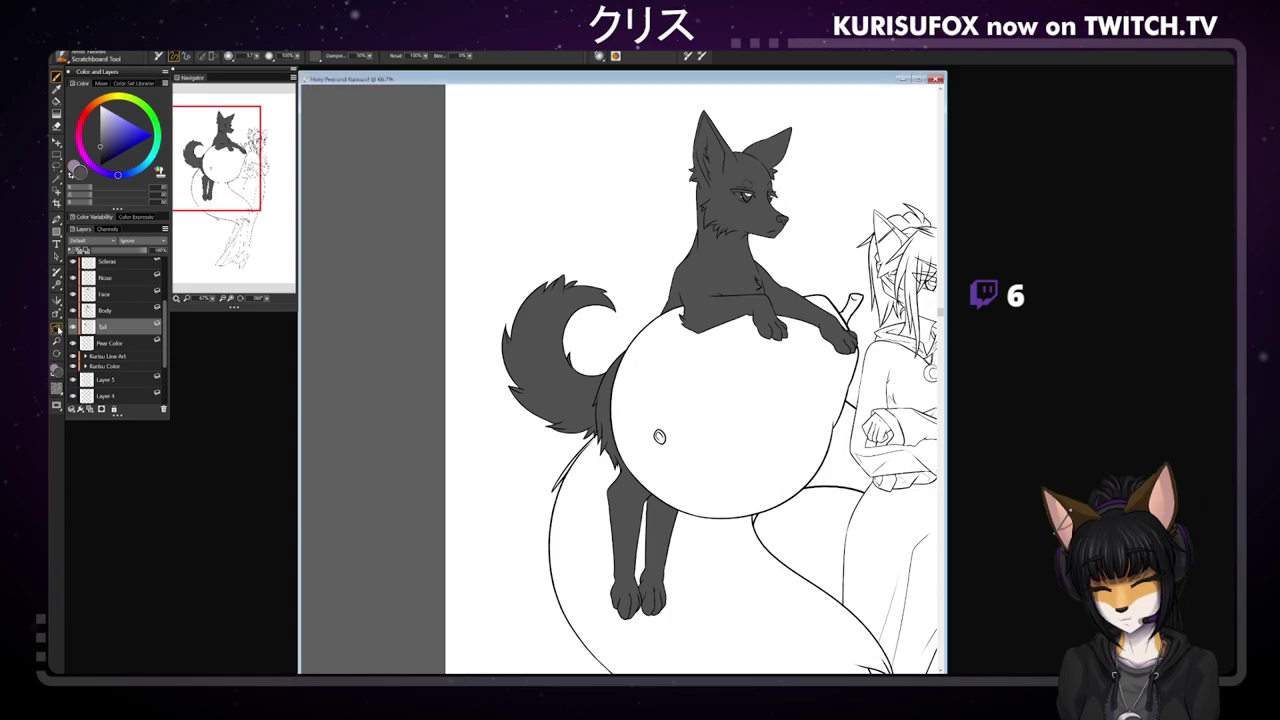
drag(800, 362, 669, 338)
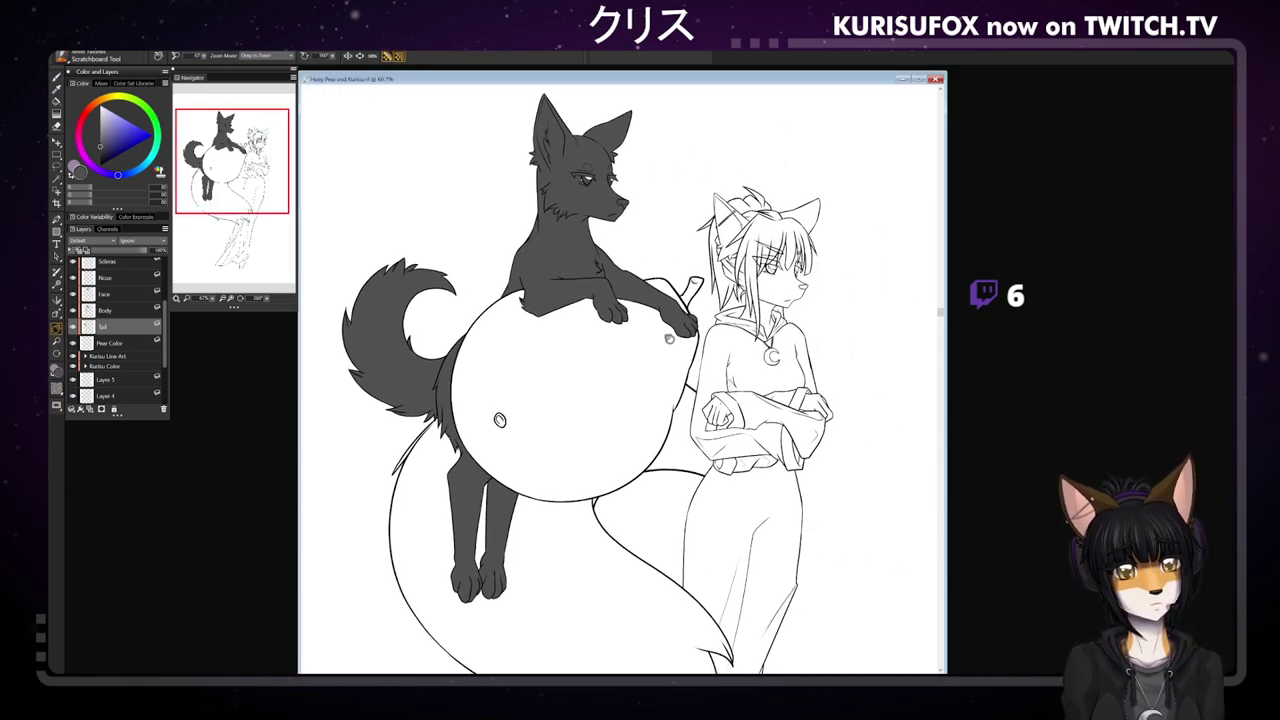
drag(827, 434, 827, 433)
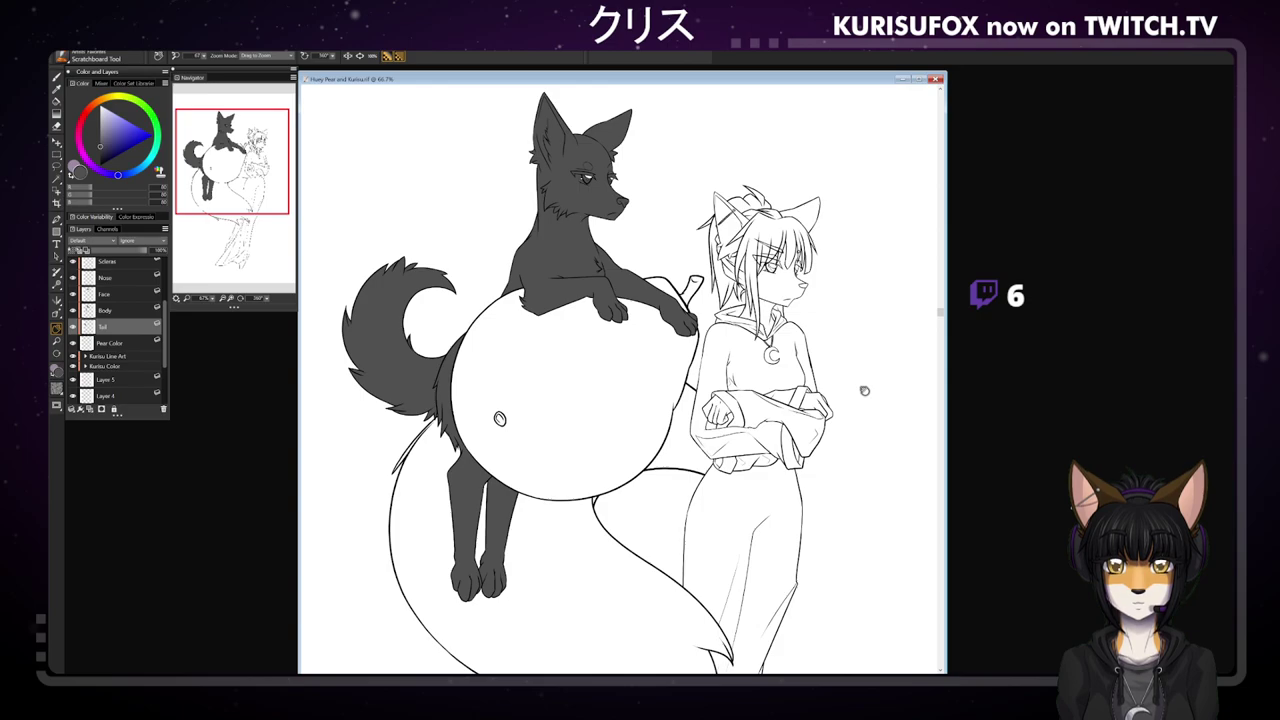
click(123, 344)
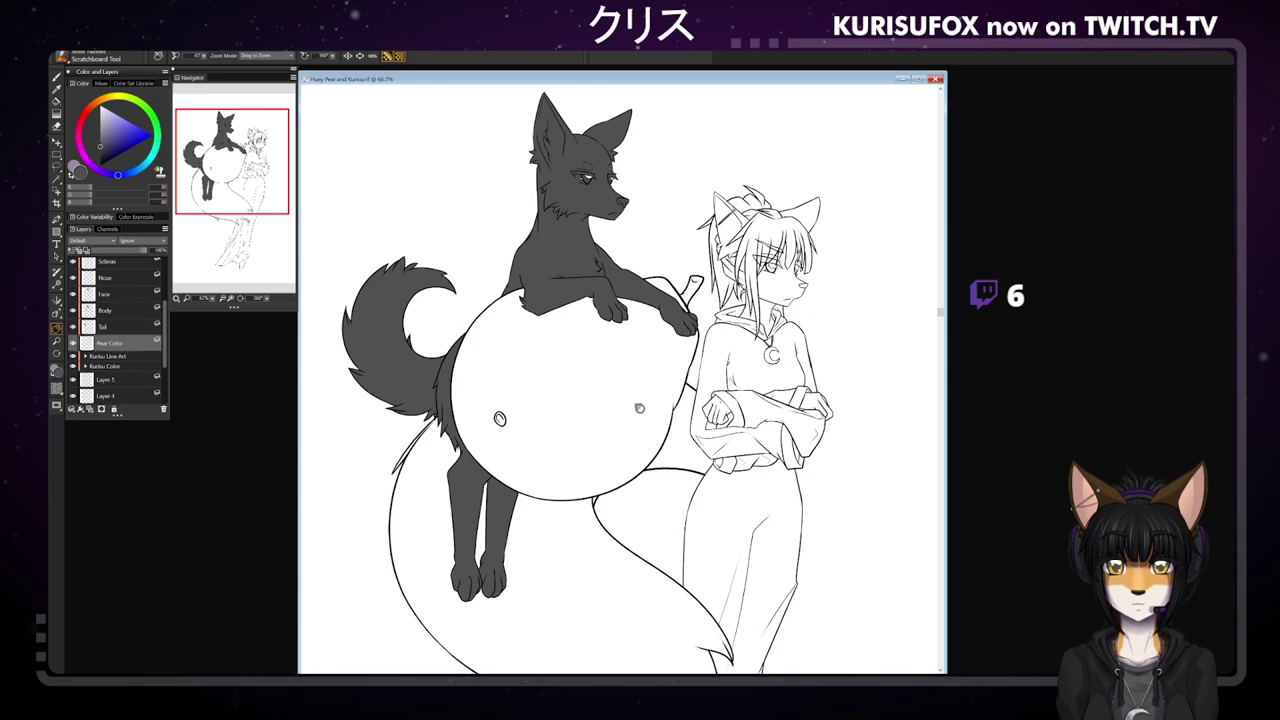
drag(570, 337, 555, 348)
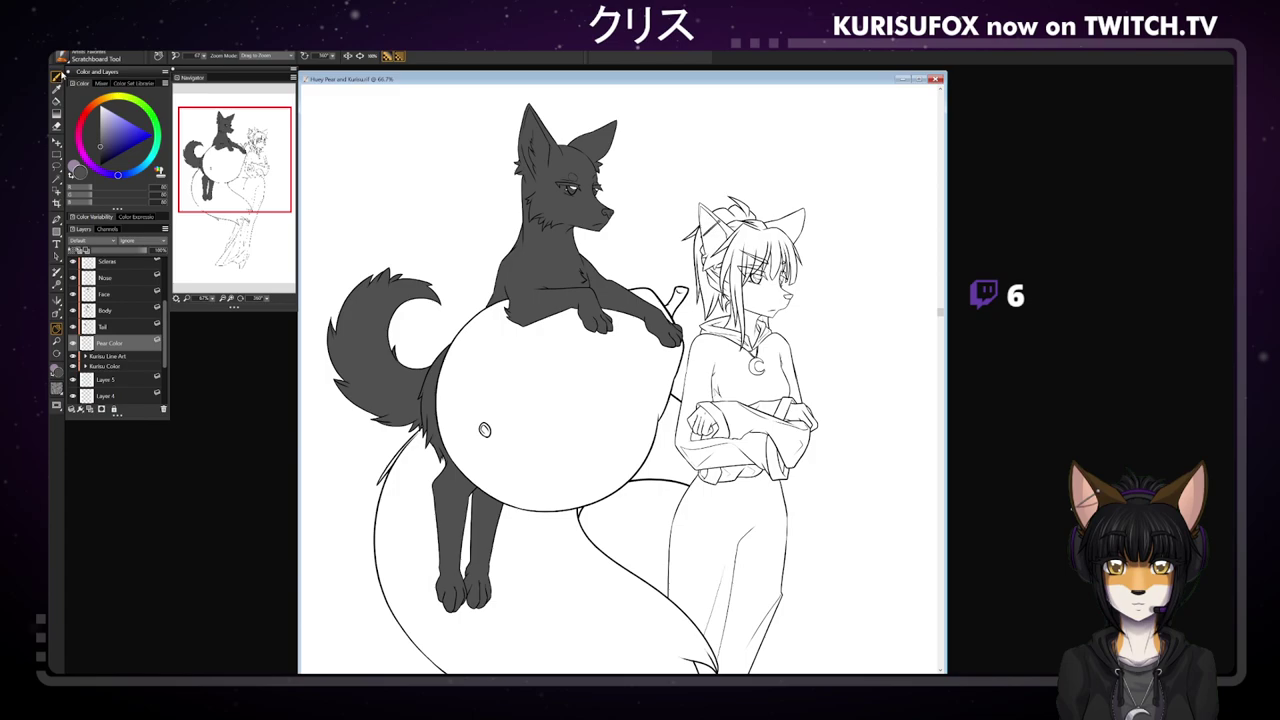
click(56, 77)
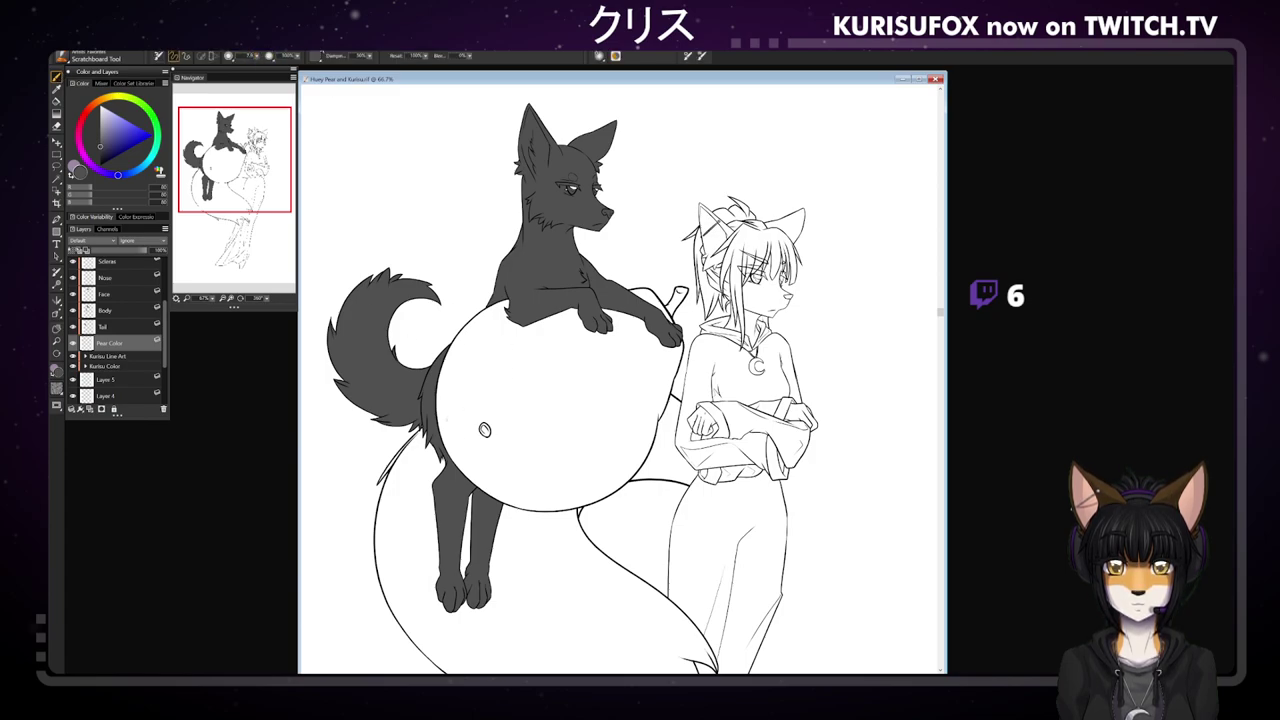
mouse_move(446, 423)
mouse_down()
mouse_move(436, 378)
mouse_move(443, 418)
mouse_move(474, 338)
mouse_up()
key(ctrl+z)
key(ctrl+z)
drag(445, 423, 458, 360)
key(ctrl+z)
- Outline the large round pear in dark grey just inside its line art and flood-fill the shape
mouse_move(440, 406)
mouse_down()
mouse_move(476, 301)
mouse_move(508, 301)
mouse_up()
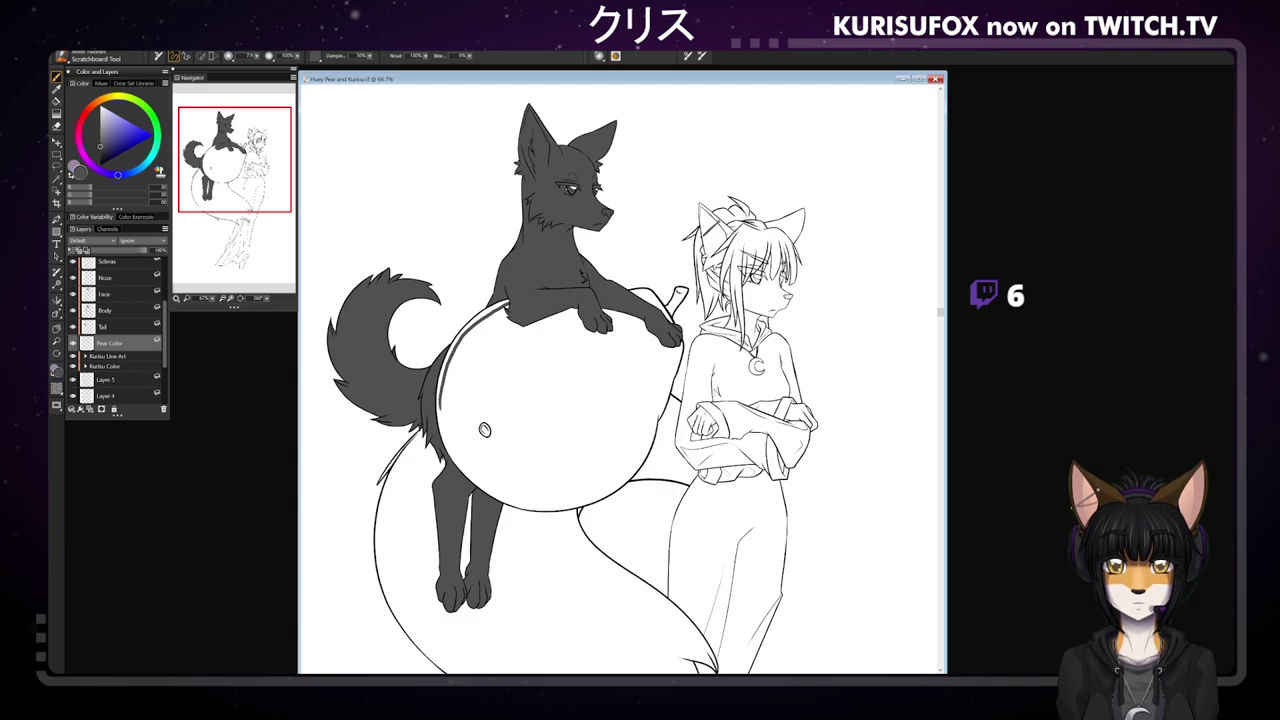
mouse_move(646, 294)
mouse_down()
mouse_move(676, 349)
mouse_move(638, 450)
mouse_move(602, 484)
mouse_move(508, 503)
mouse_move(462, 464)
mouse_move(439, 405)
mouse_move(455, 353)
mouse_up()
click(57, 100)
click(542, 371)
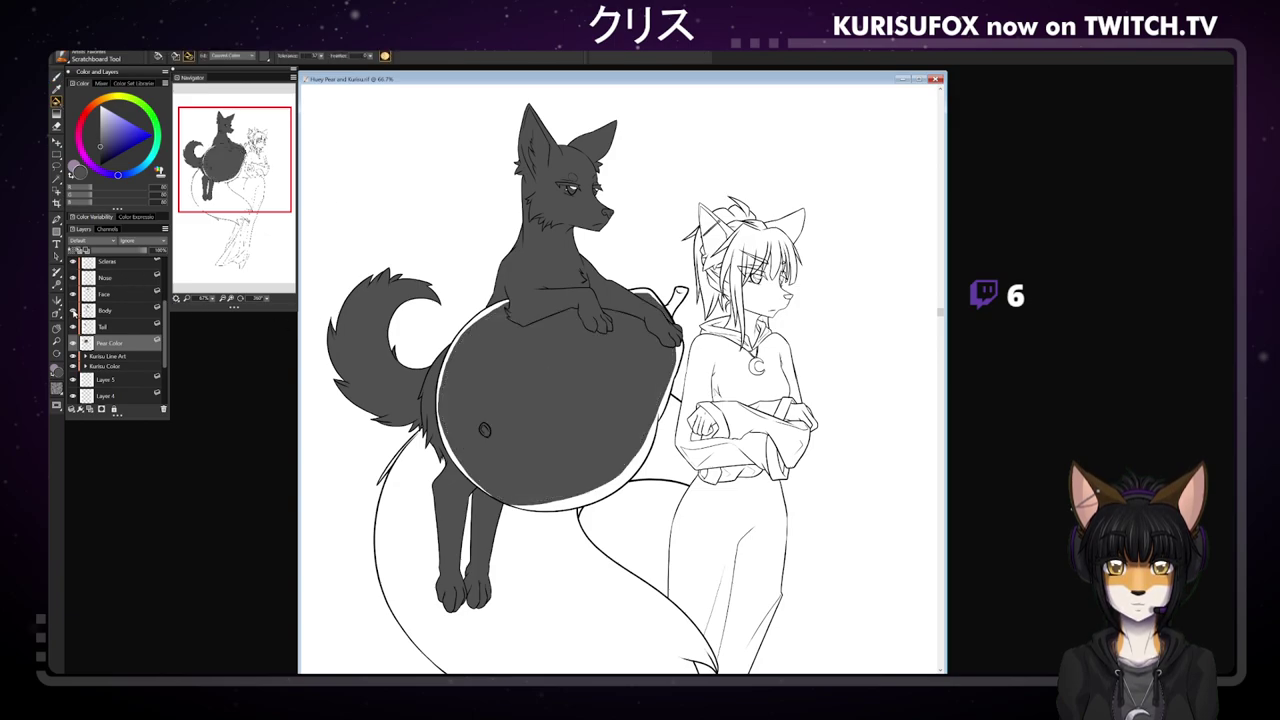
- Hide the Body layer to check the pear's fill beneath the fox, and show the layer again
click(73, 311)
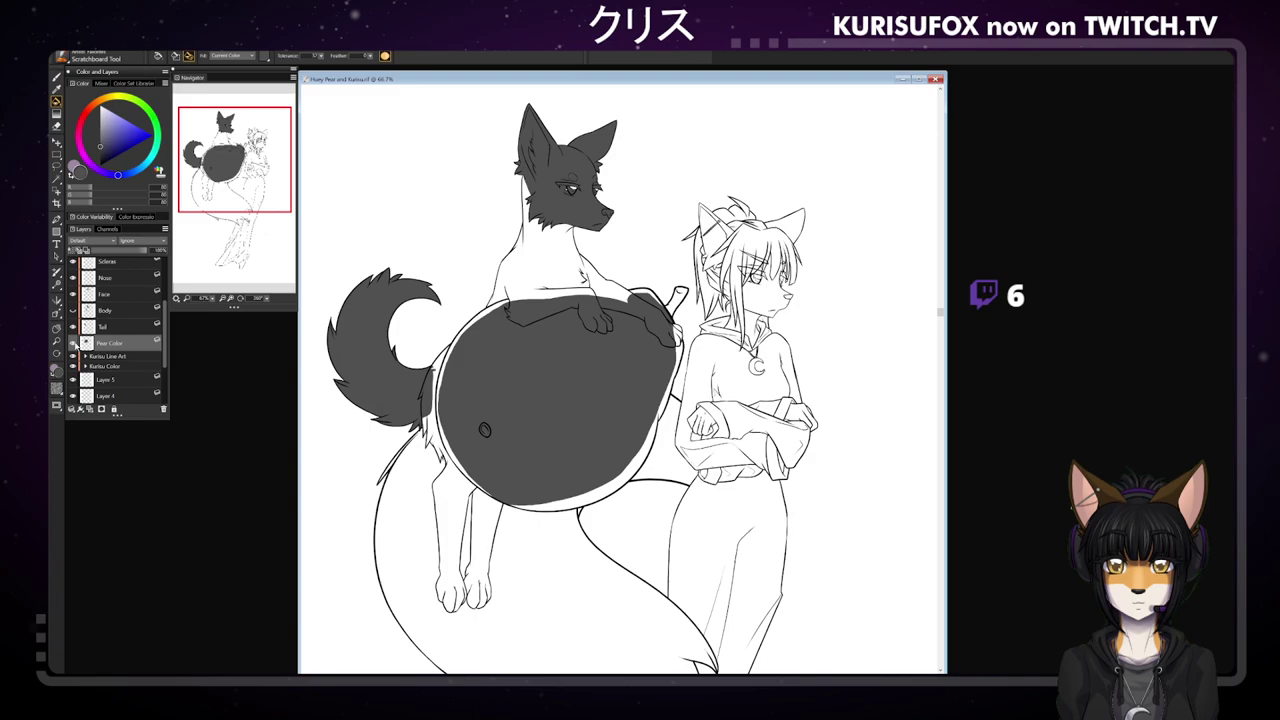
key(n)
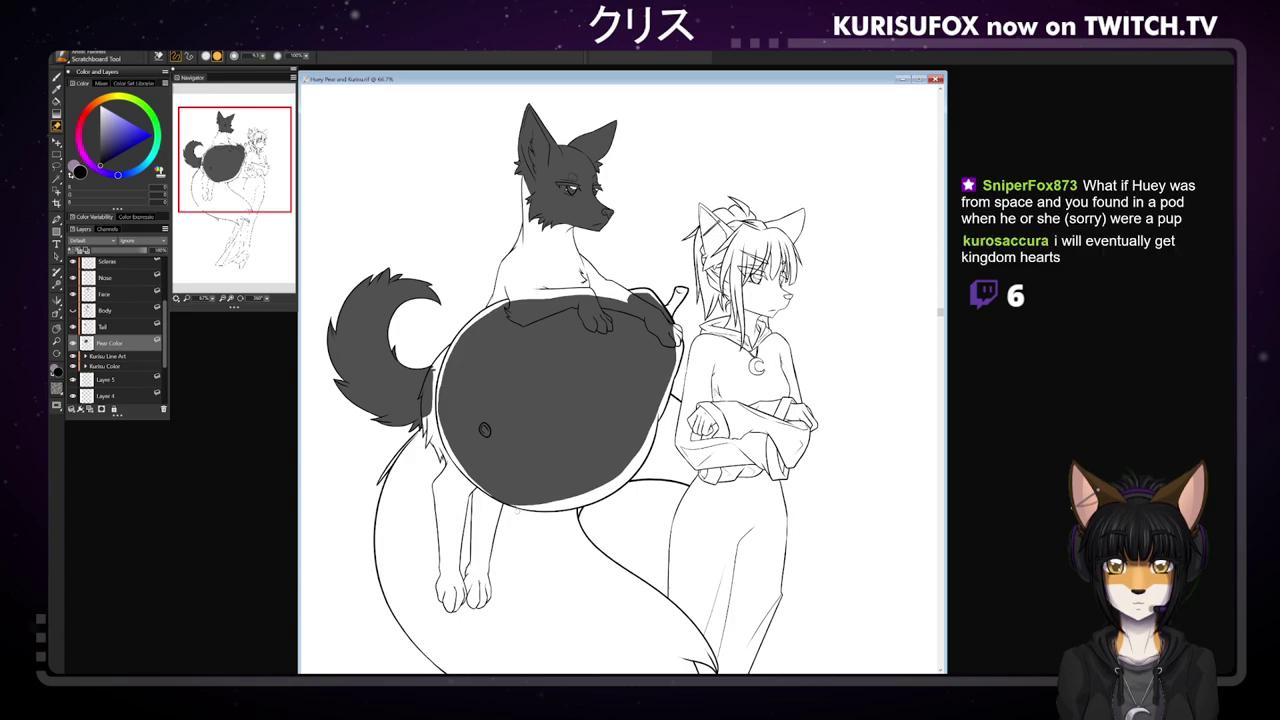
key(k)
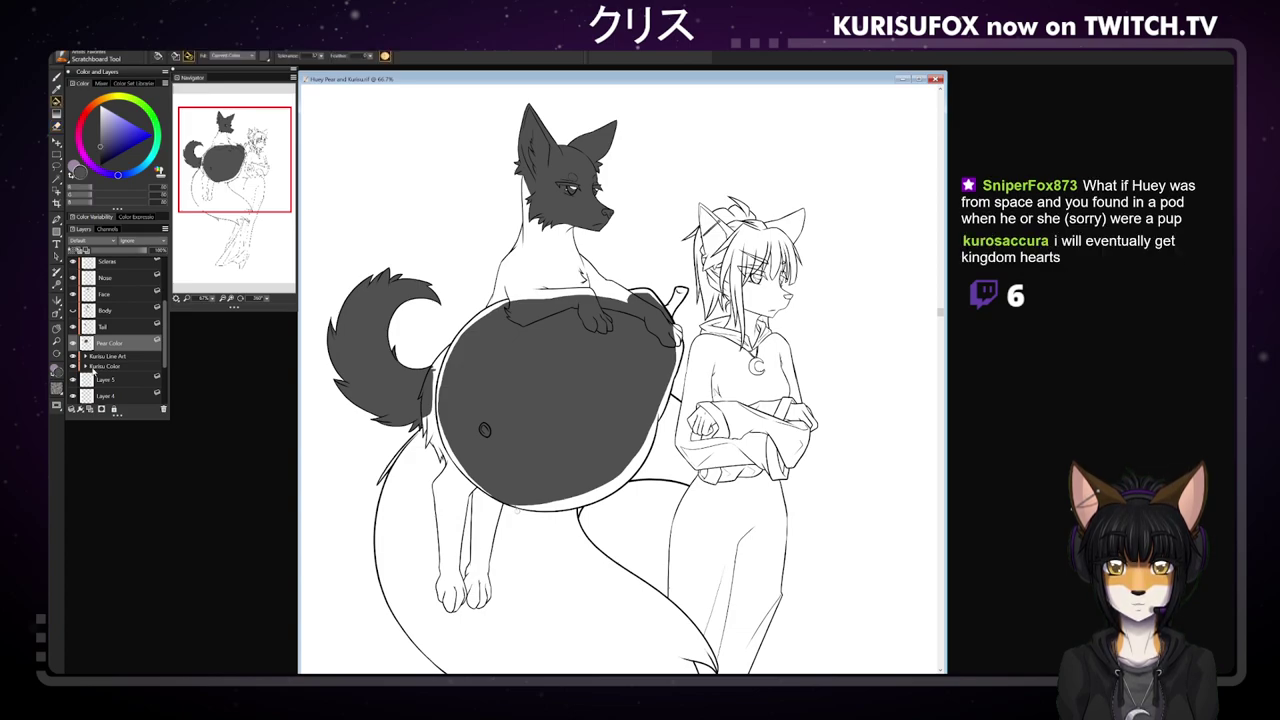
click(73, 310)
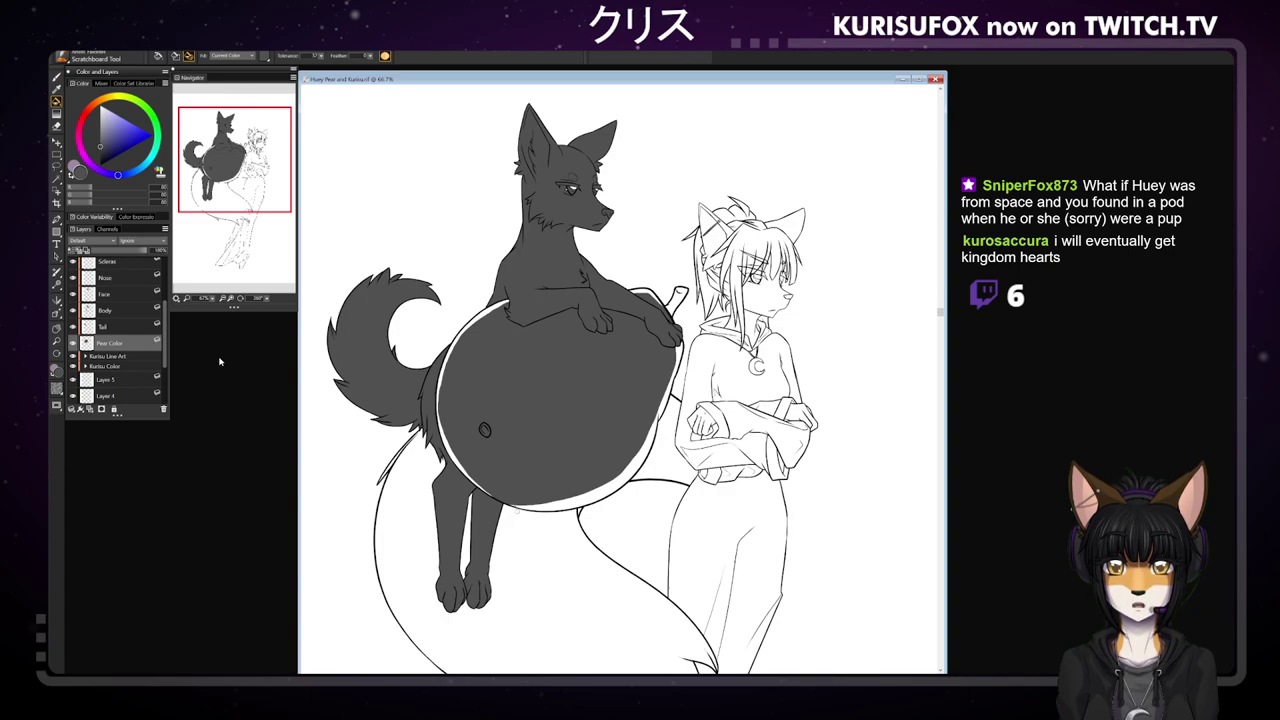
- On the Pear Color layer, paint the white gap along the pear's left and upper-left edge dark grey up to the line art
click(57, 329)
drag(537, 381, 525, 330)
scroll(542, 347, up, 3)
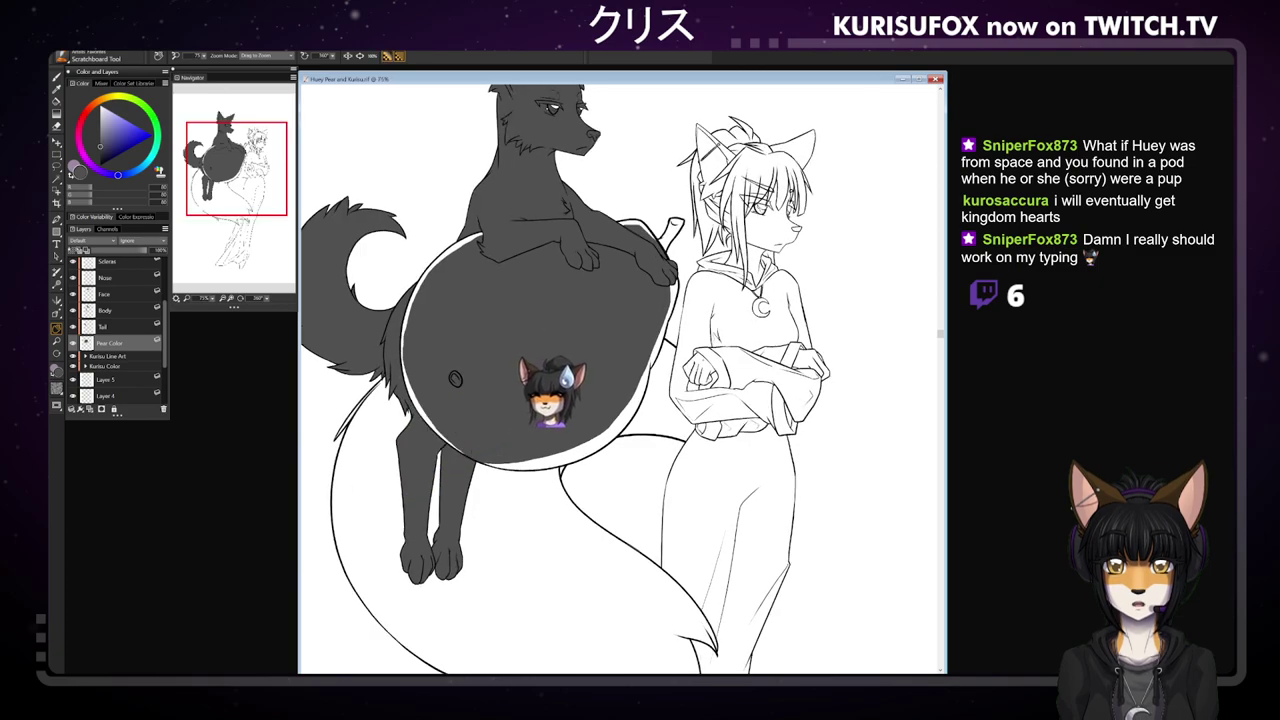
drag(491, 322, 526, 283)
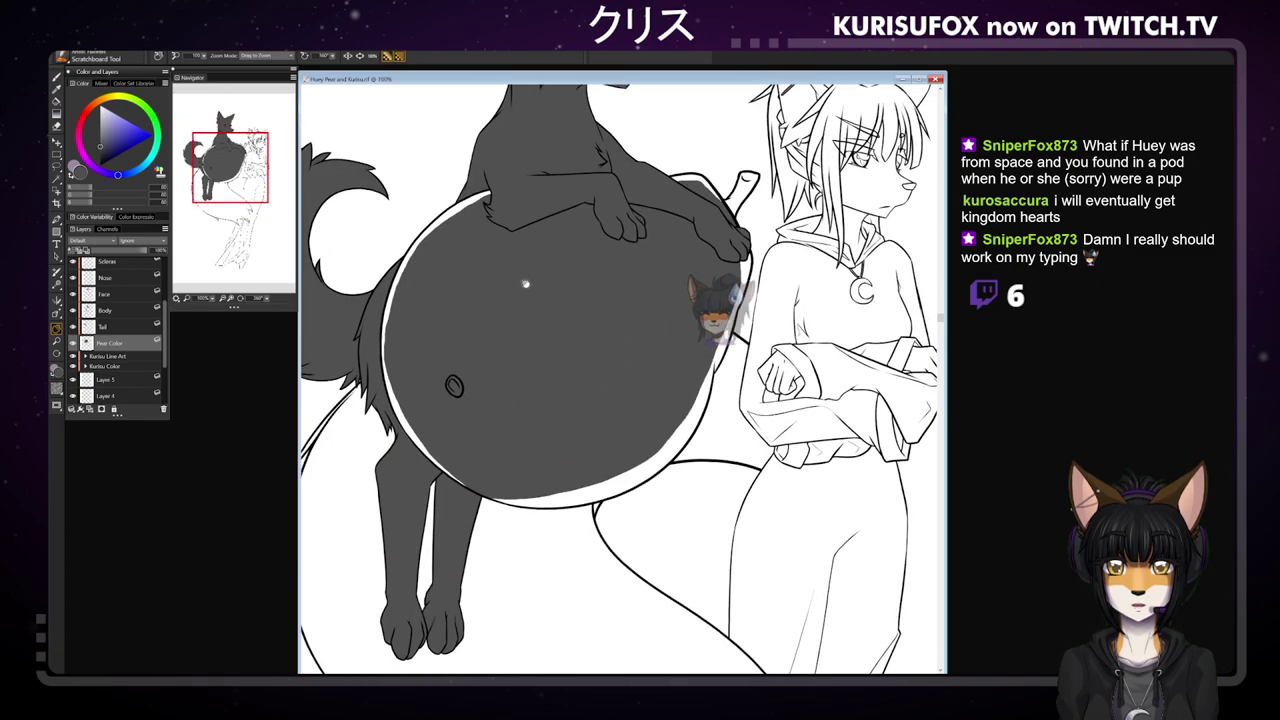
click(57, 76)
drag(387, 363, 389, 390)
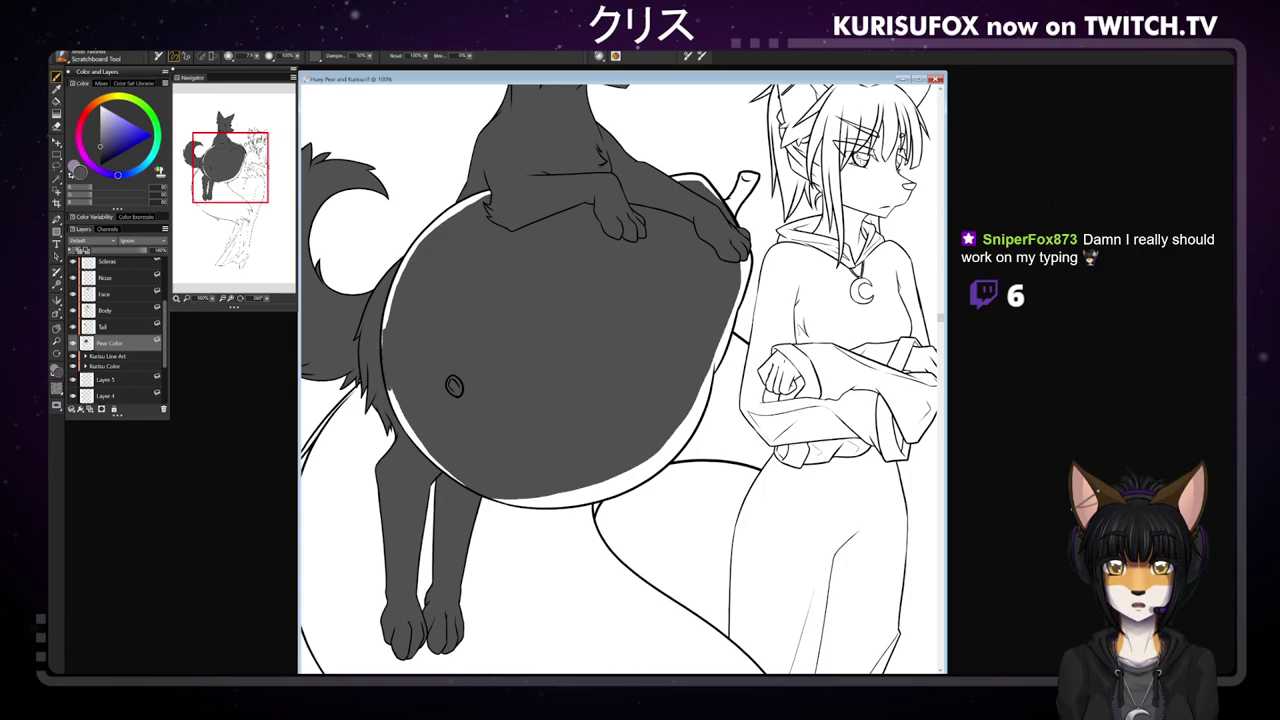
drag(388, 388, 454, 478)
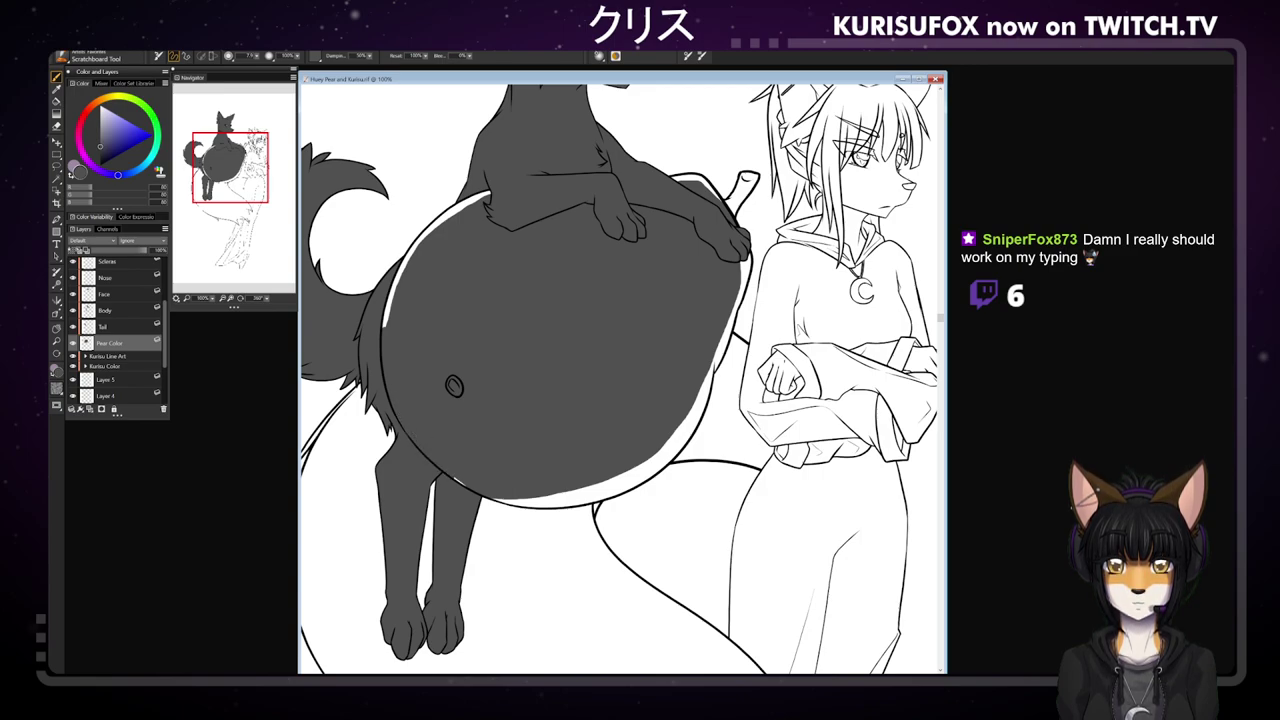
mouse_move(382, 330)
mouse_down()
mouse_move(420, 236)
mouse_move(490, 192)
mouse_move(464, 202)
mouse_up()
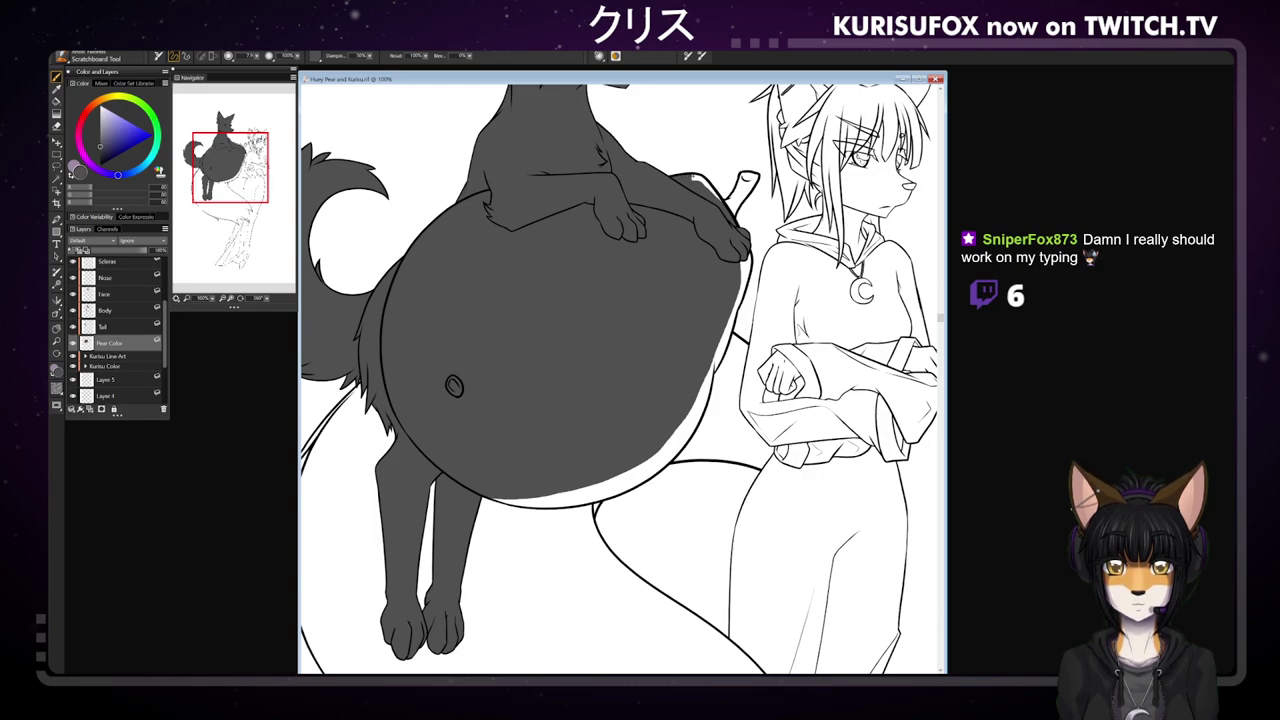
- Paint the white areas at the pear's upper right and the whole stem dark grey
drag(697, 177, 714, 194)
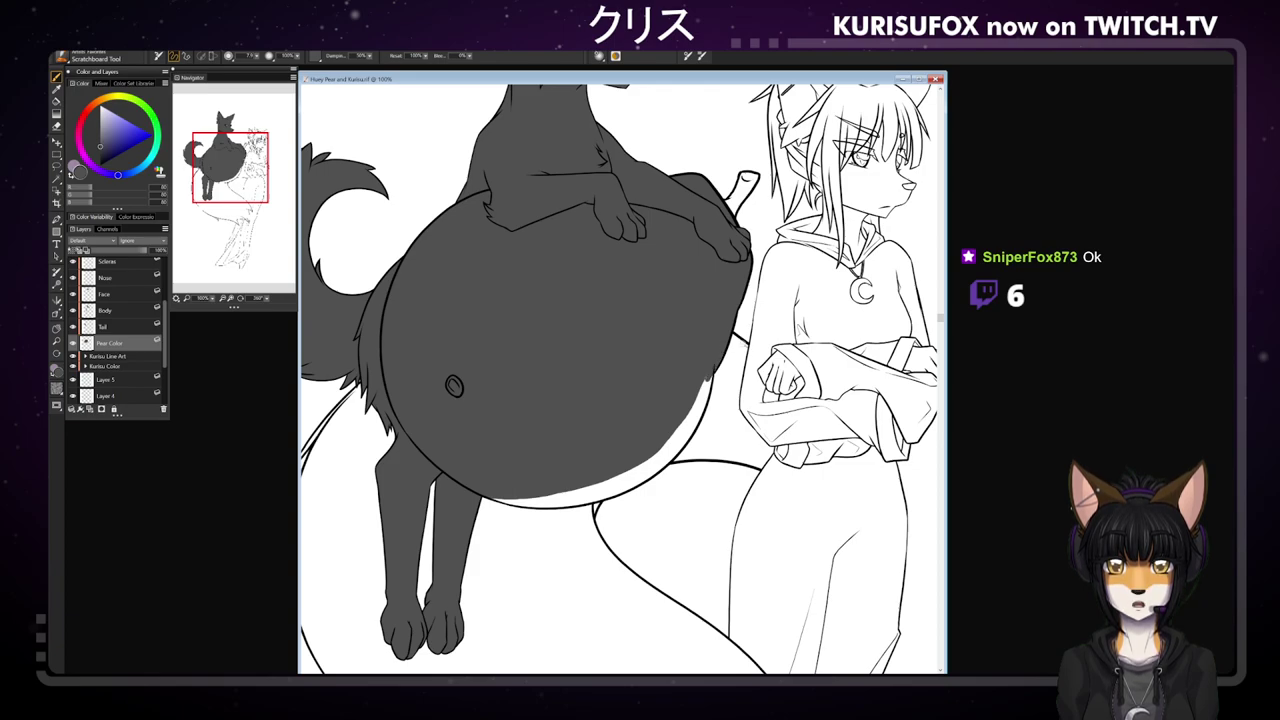
drag(745, 176, 750, 177)
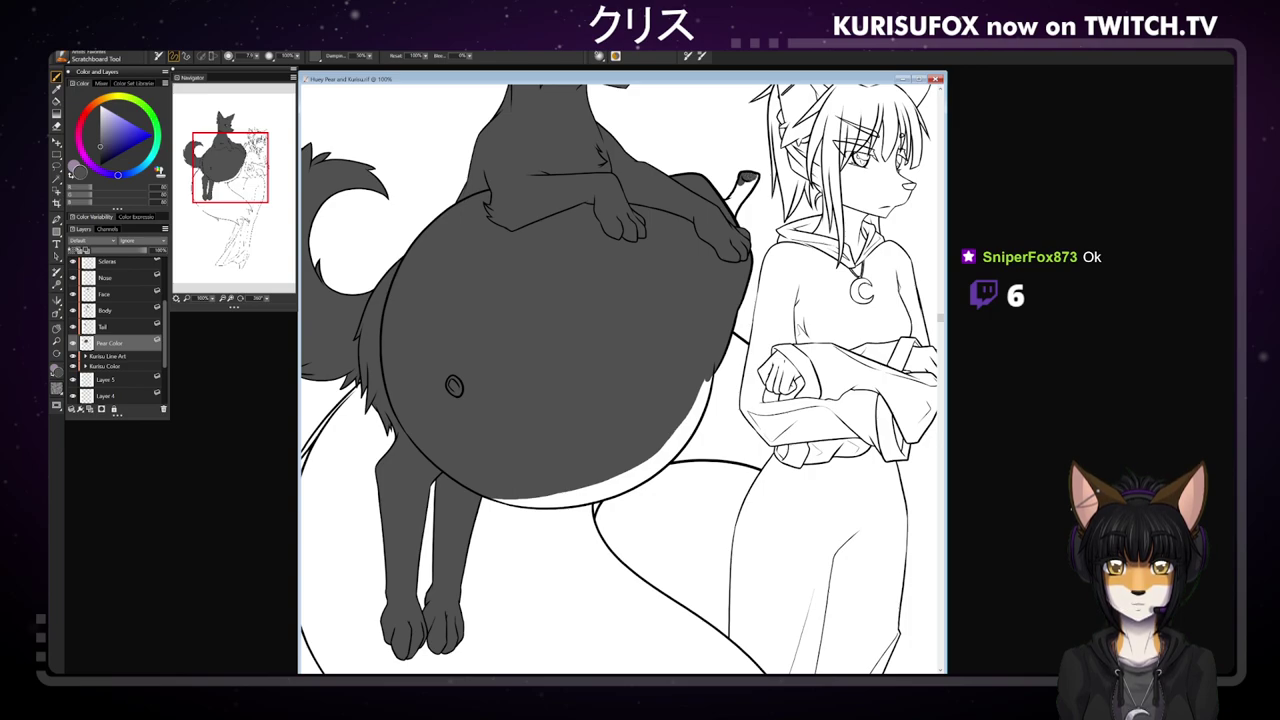
drag(747, 184, 732, 209)
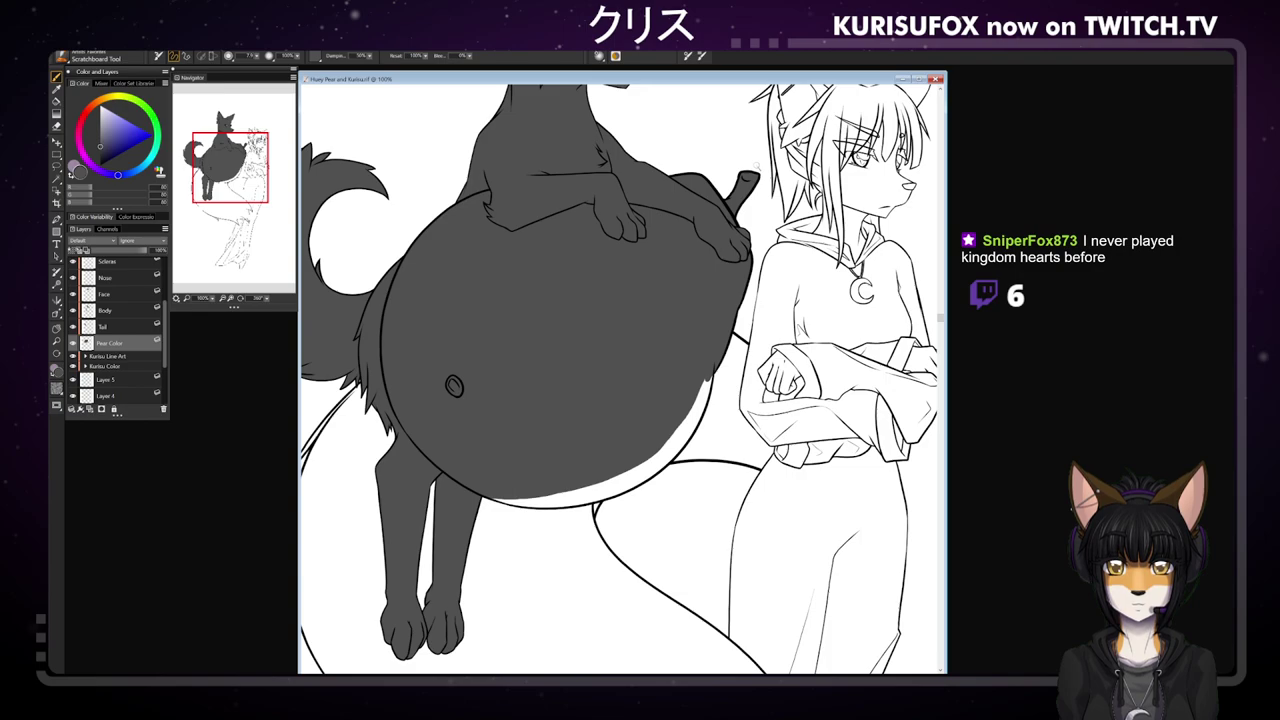
- With the canvas rotated, fill the white gap along the pear's lower-right edge in dark grey, and reset the rotation
click(266, 298)
drag(266, 308, 212, 278)
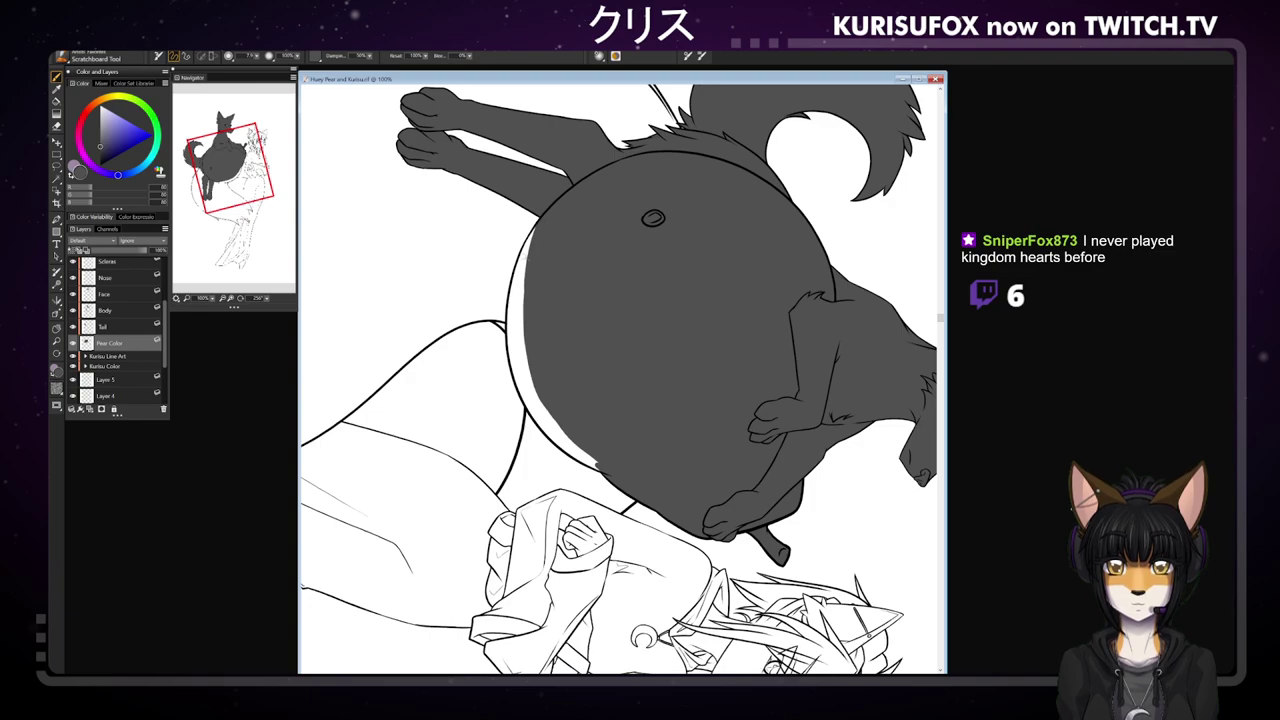
drag(533, 236, 508, 317)
drag(518, 270, 520, 390)
mouse_move(520, 336)
mouse_down()
mouse_move(520, 394)
mouse_move(562, 446)
mouse_move(596, 462)
mouse_up()
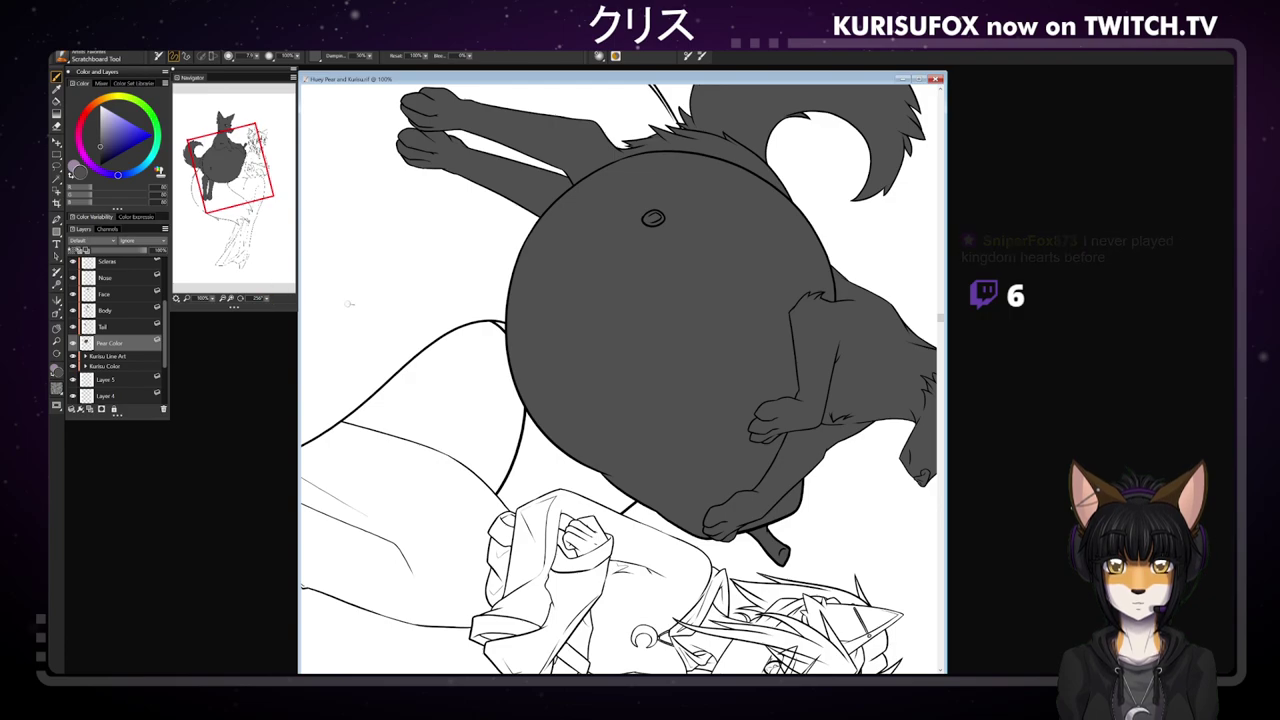
click(266, 299)
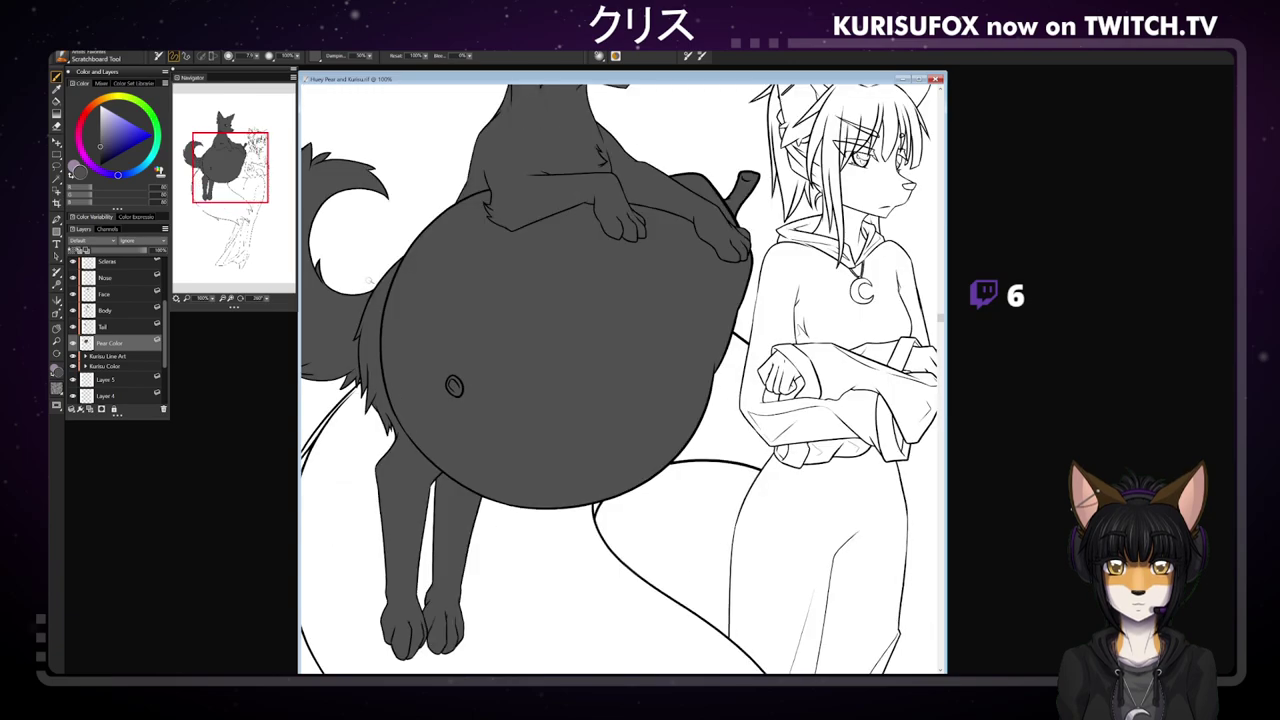
- Hide the Hair layer of Kurisu's line art and make Eyelashes in the Kurisu Color group active, with her head enlarged
click(86, 366)
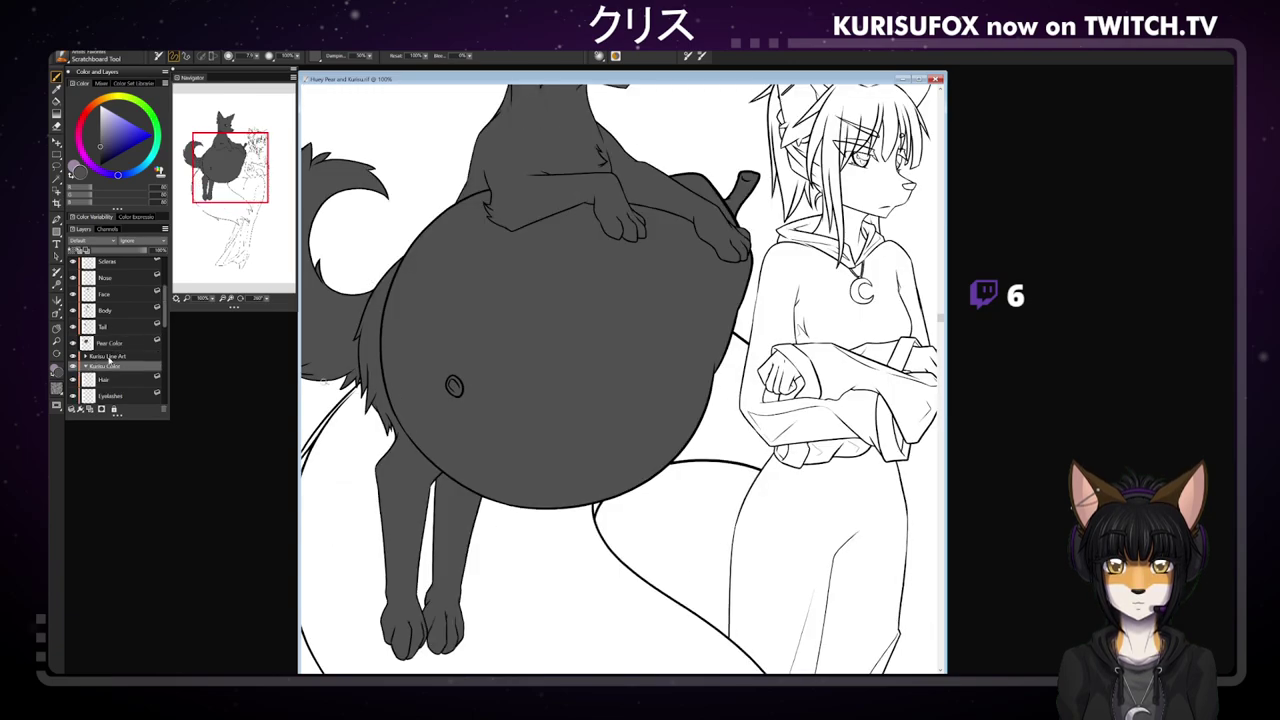
click(57, 329)
drag(778, 238, 497, 476)
drag(652, 372, 717, 354)
key(ctrl+plus)
key(ctrl+plus)
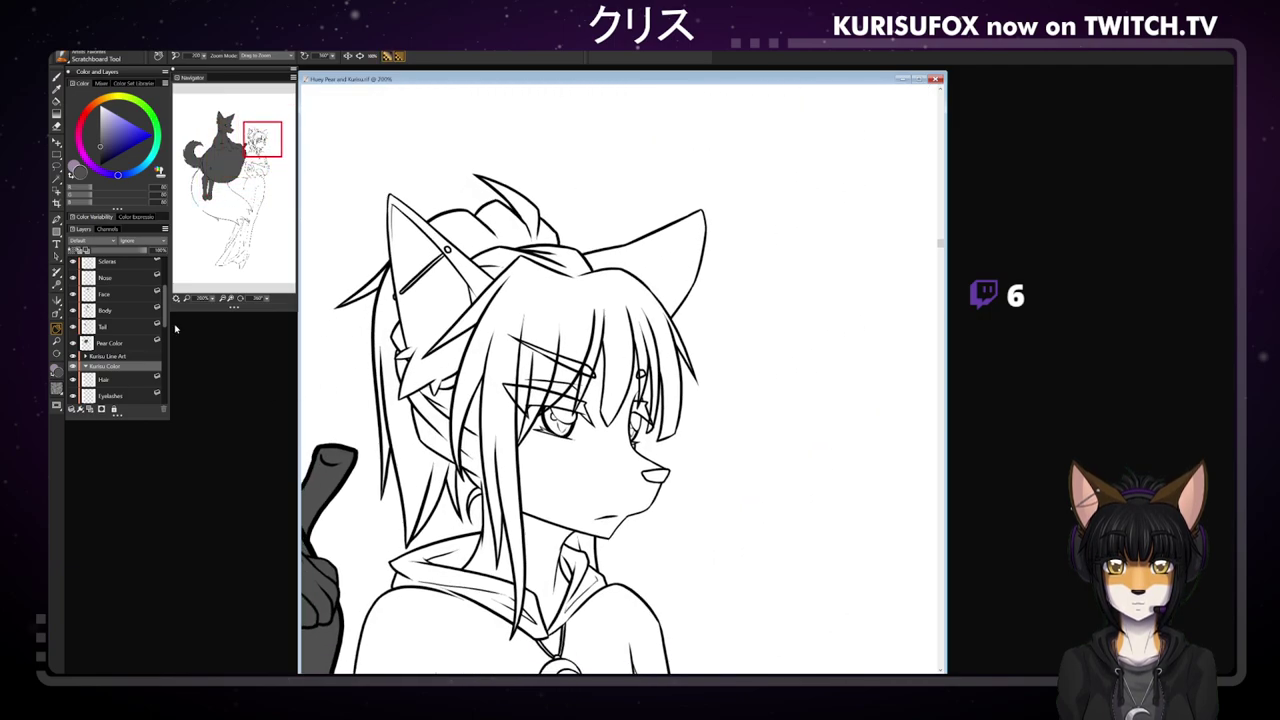
scroll(165, 316, down, 3)
click(112, 350)
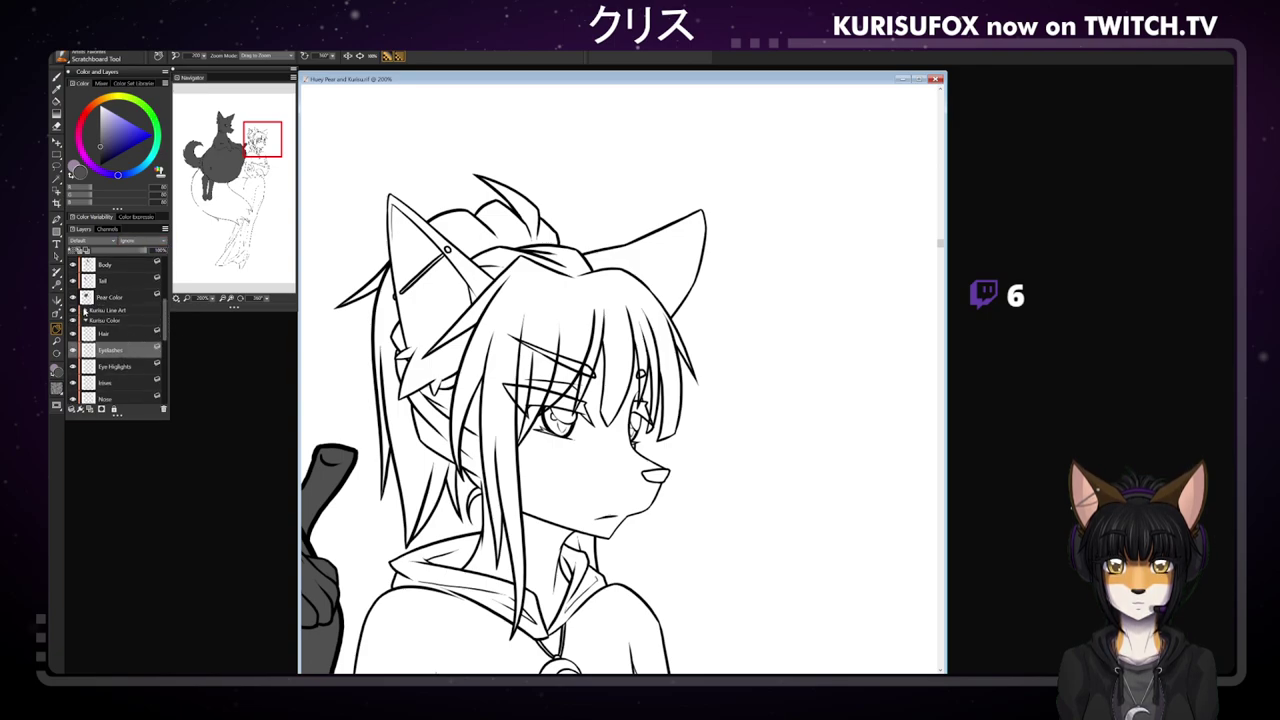
click(86, 310)
click(73, 323)
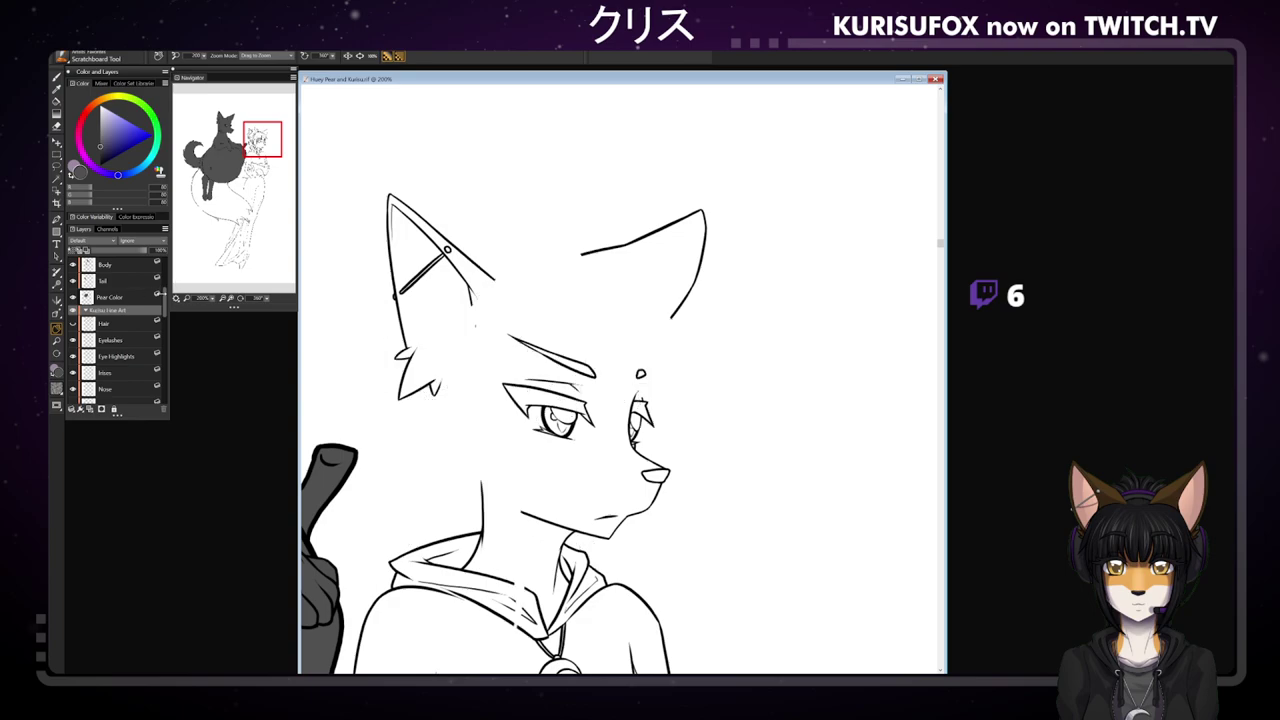
click(86, 312)
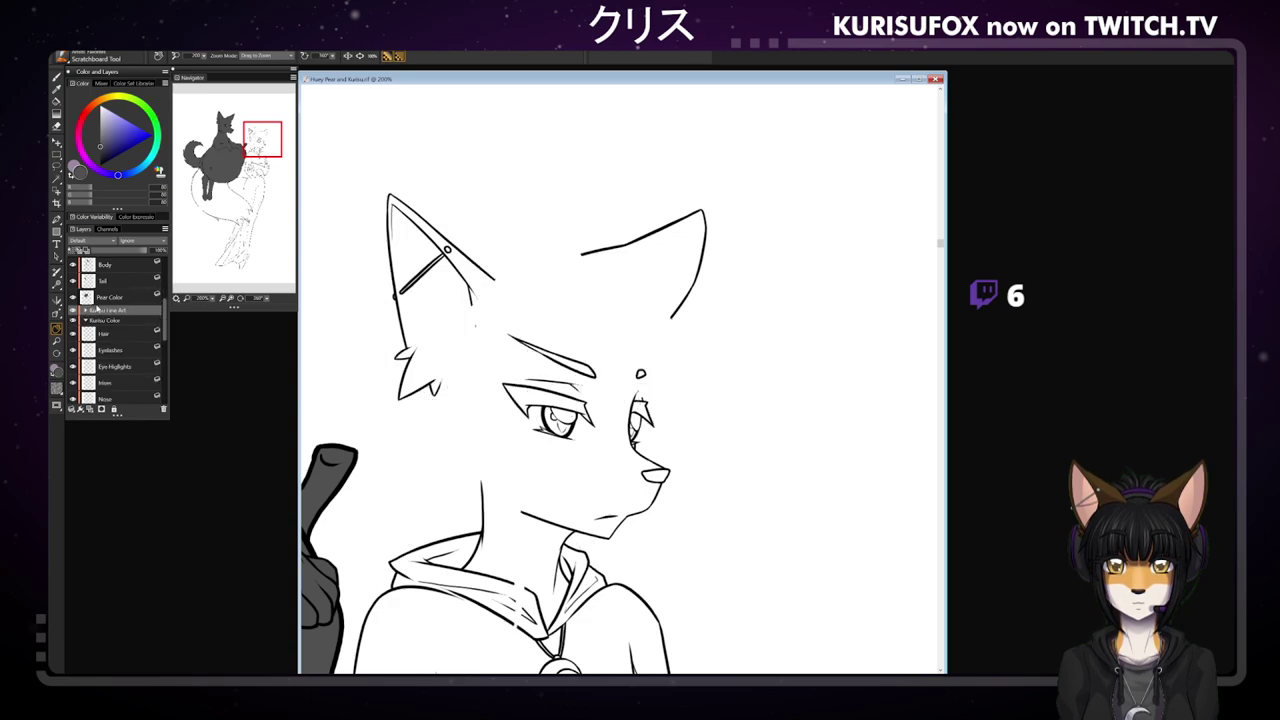
click(122, 351)
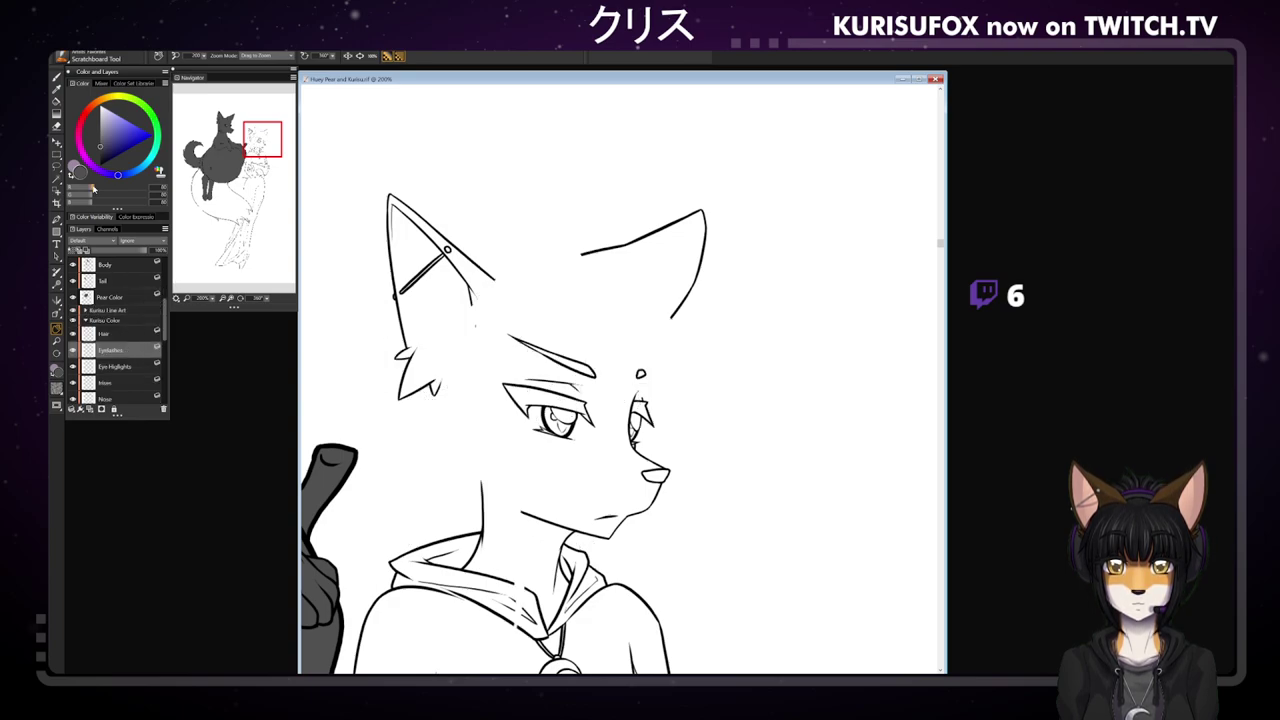
- Paint Kurisu's eyebrows and the upper lashes of both eyes dark grey on the Eyelashes layer, using a smaller brush for details
mouse_move(583, 369)
mouse_down()
mouse_move(548, 354)
mouse_move(576, 365)
mouse_move(551, 355)
mouse_move(561, 359)
mouse_up()
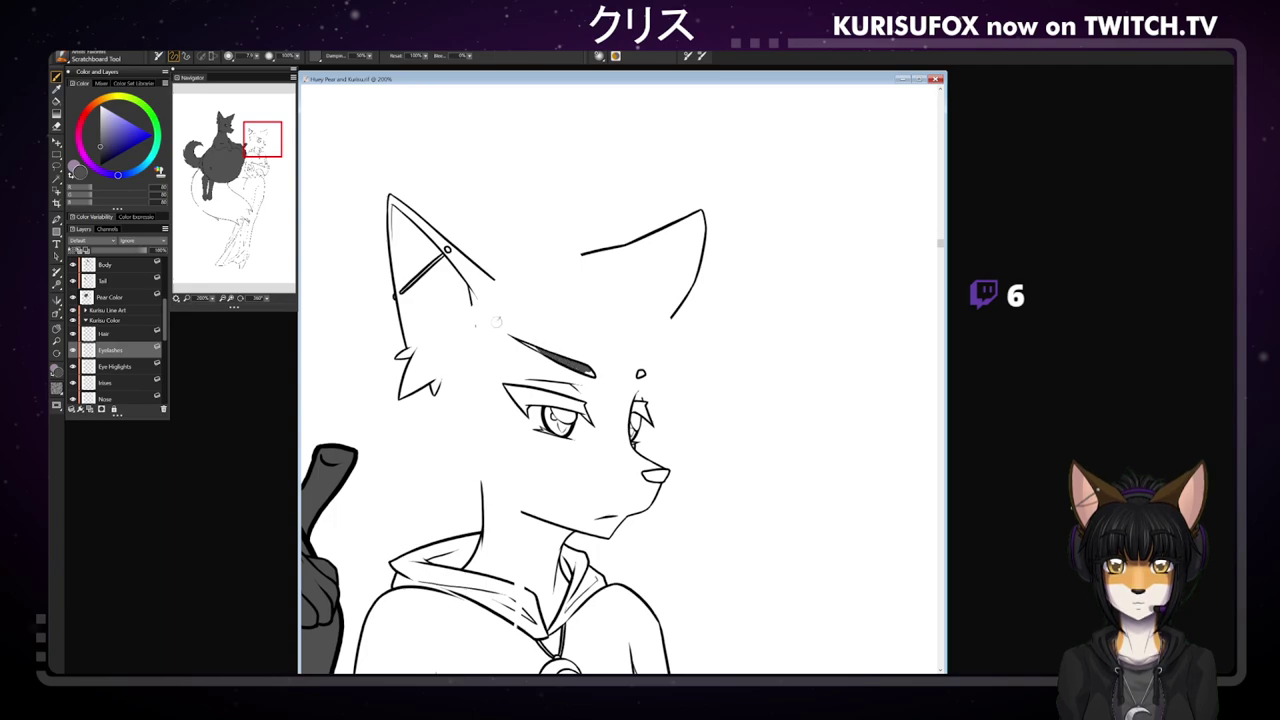
drag(259, 56, 243, 56)
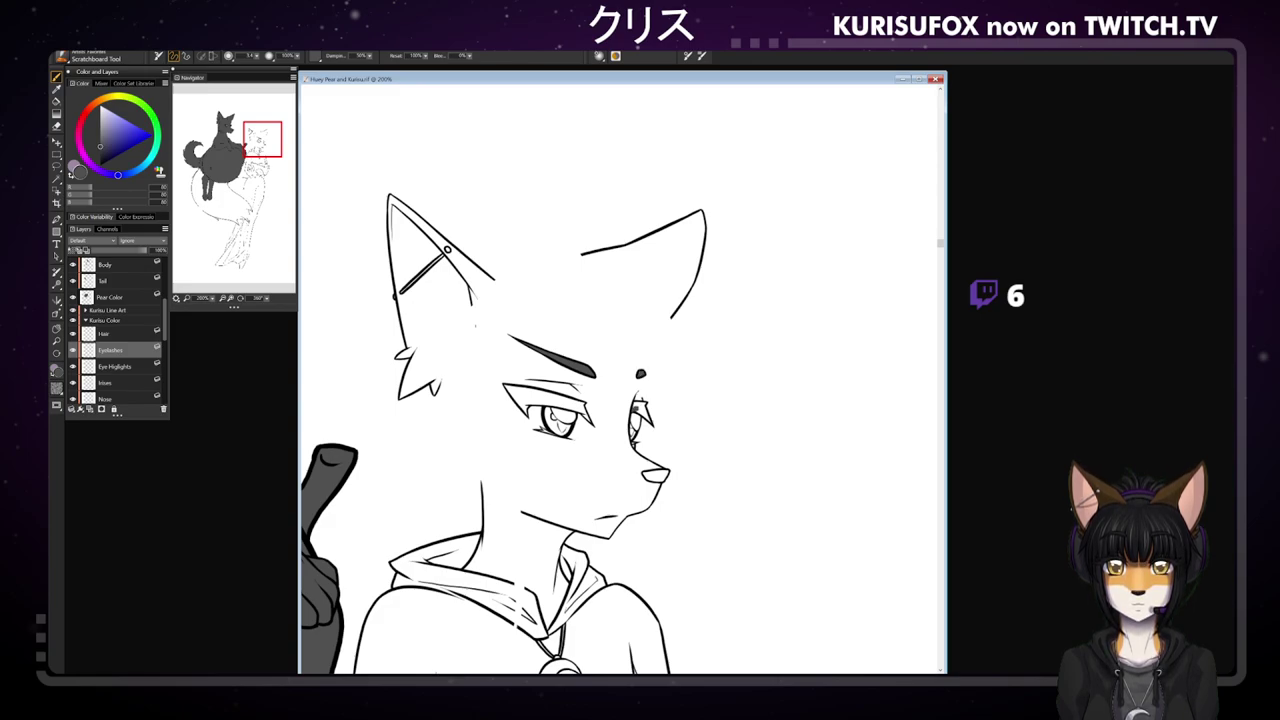
drag(637, 410, 636, 405)
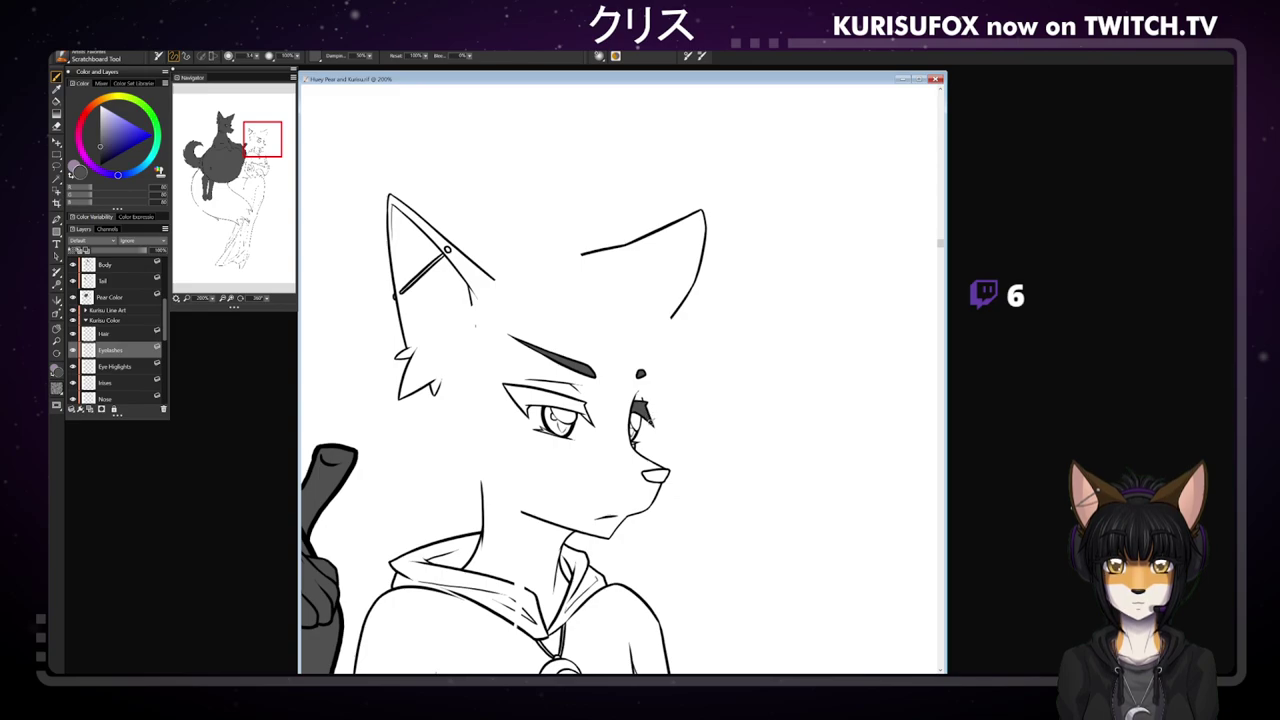
drag(509, 389, 566, 404)
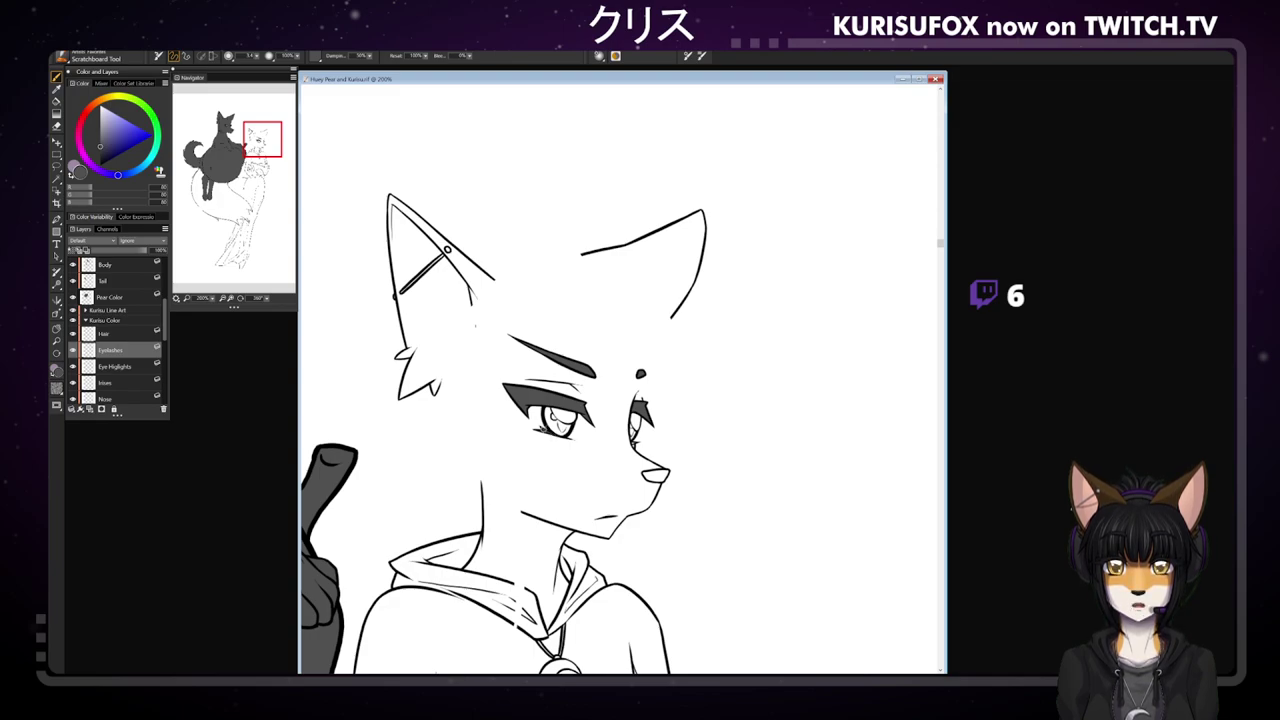
key(n)
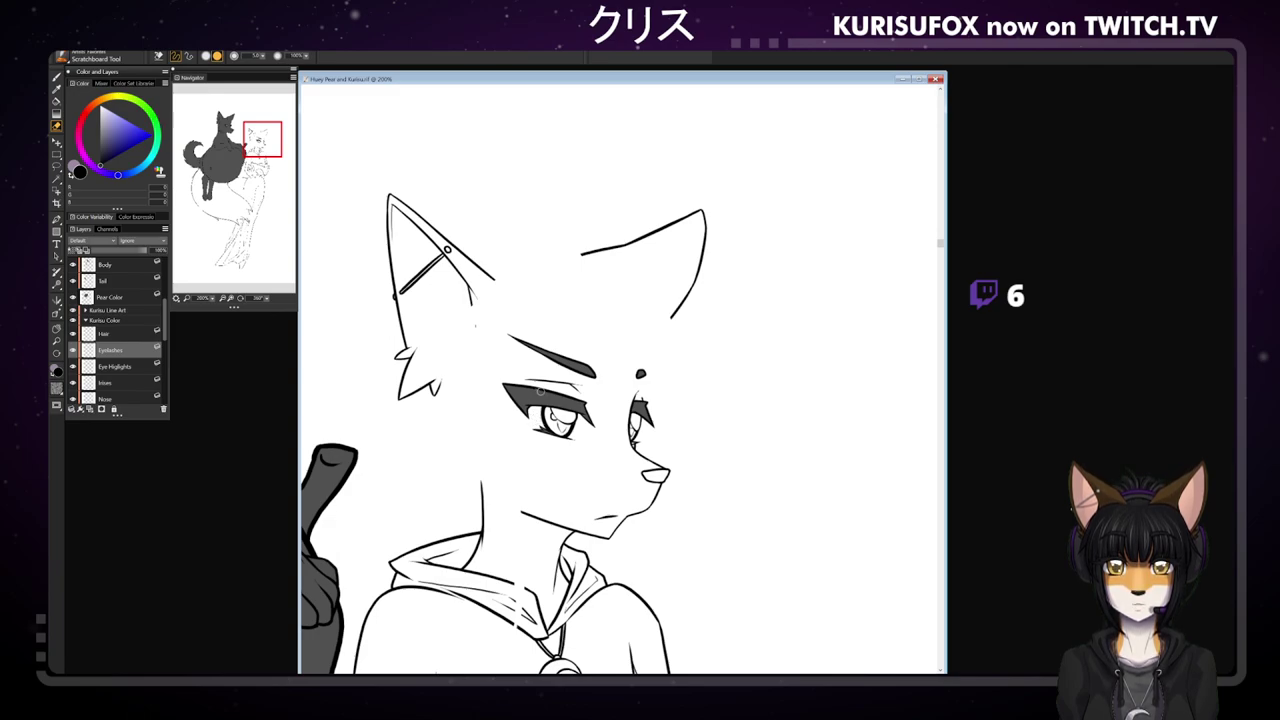
key(b)
alt+click(540, 391)
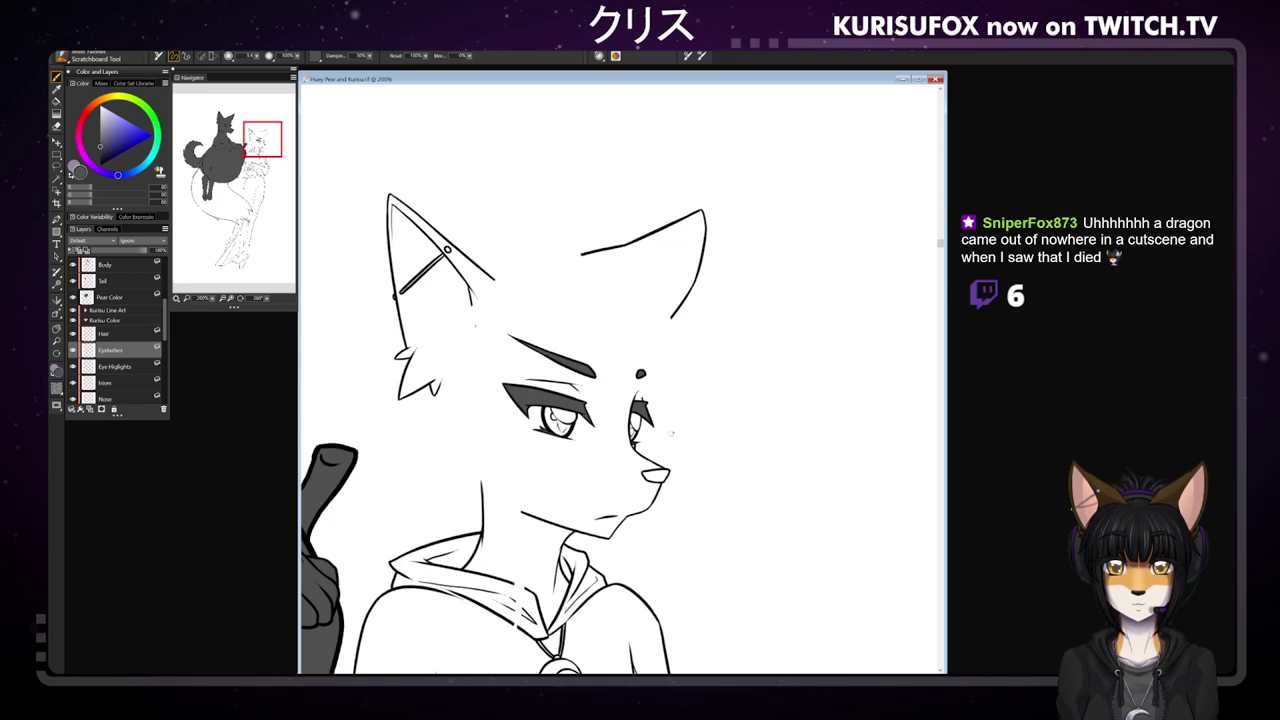
- Paint both of Kurisu's irises dark grey on the Irises layer, and rename the Nose layer below it Scleras
click(124, 385)
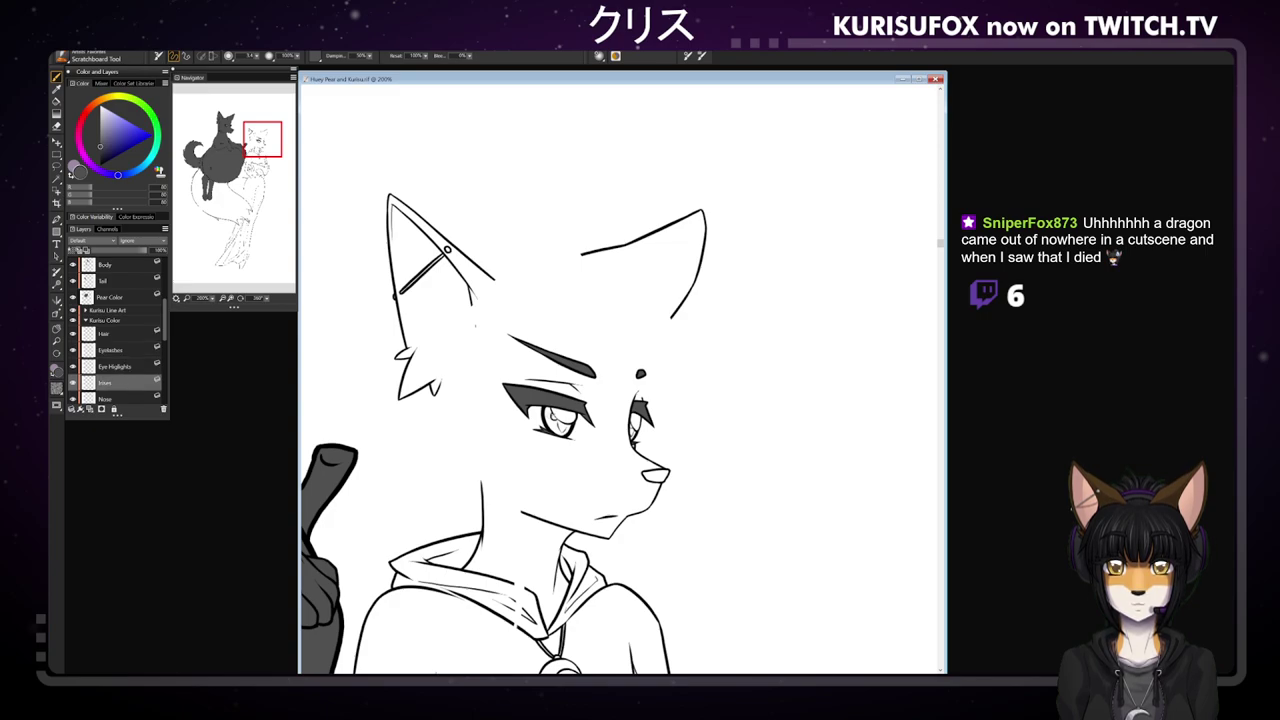
mouse_move(549, 406)
mouse_down()
mouse_move(554, 430)
mouse_move(572, 416)
mouse_up()
click(125, 400)
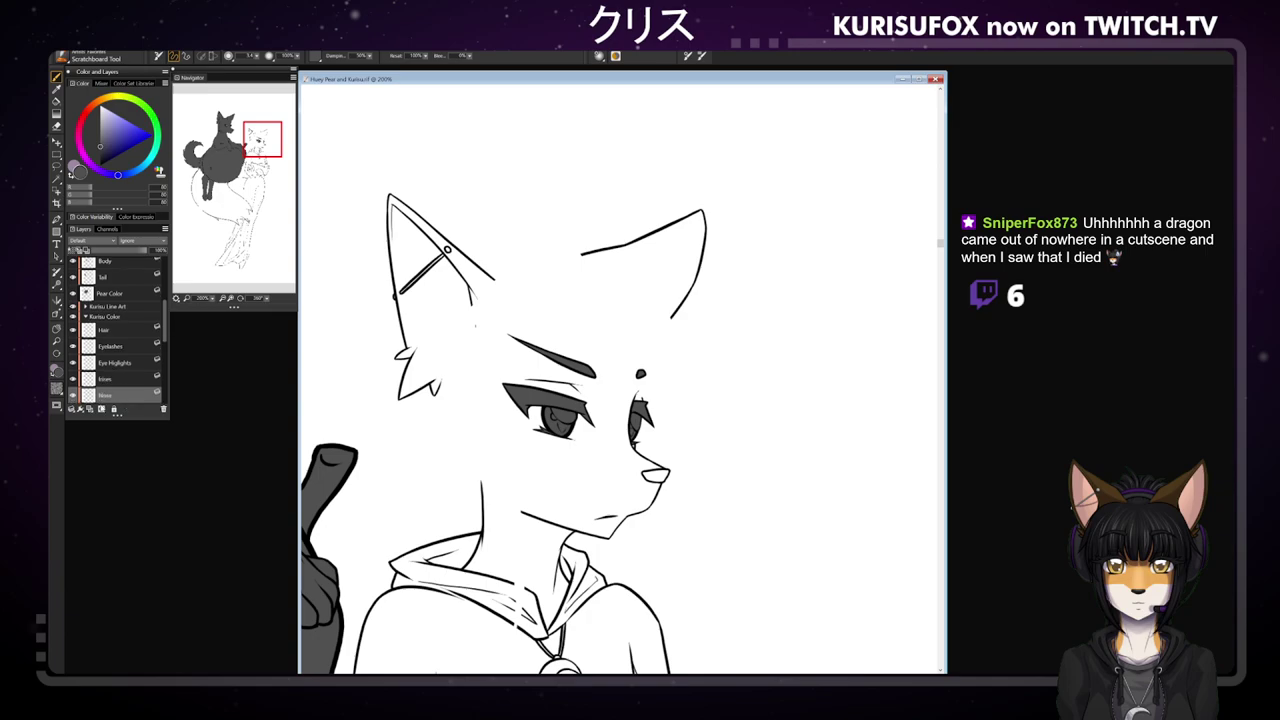
double_click(106, 396)
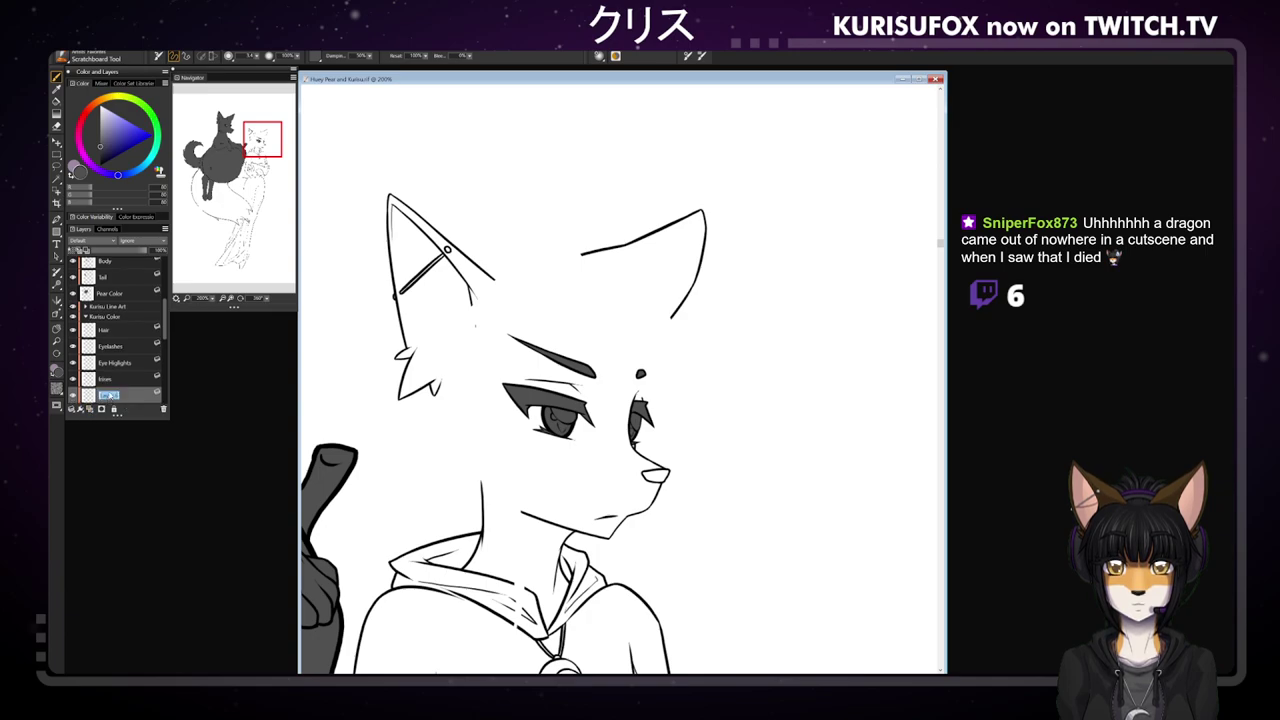
text(Sclera)
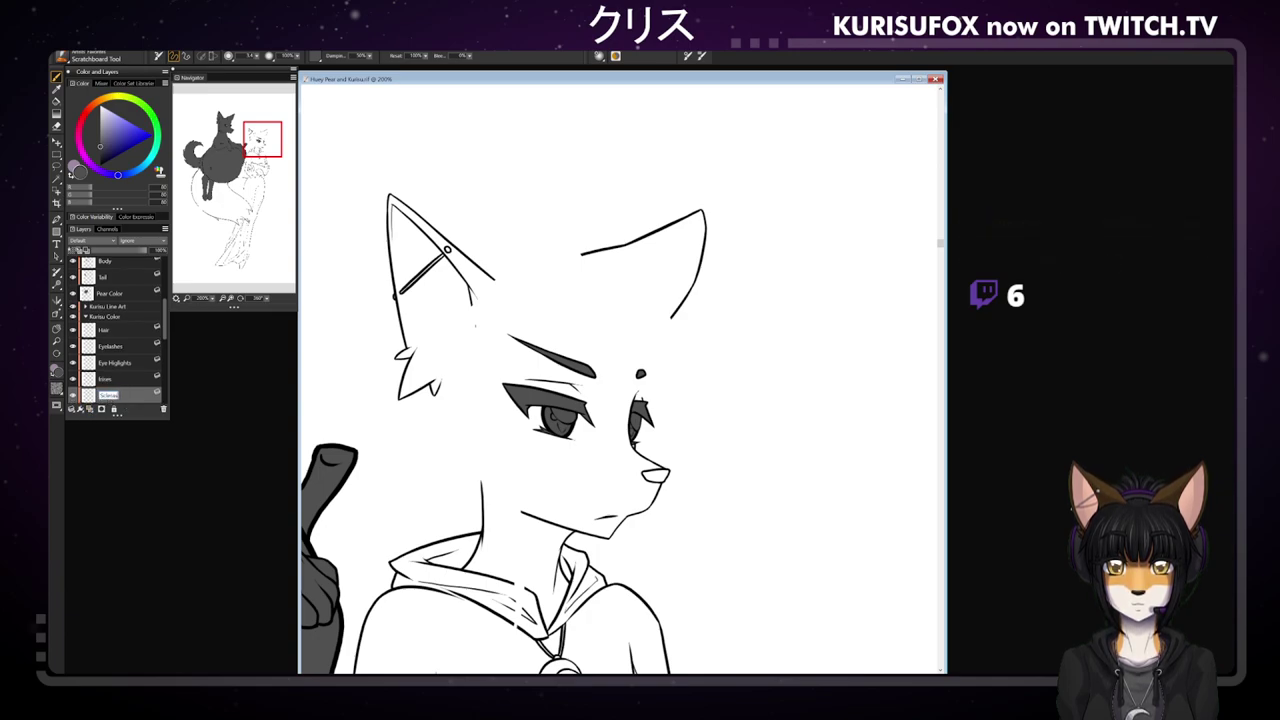
key(Return)
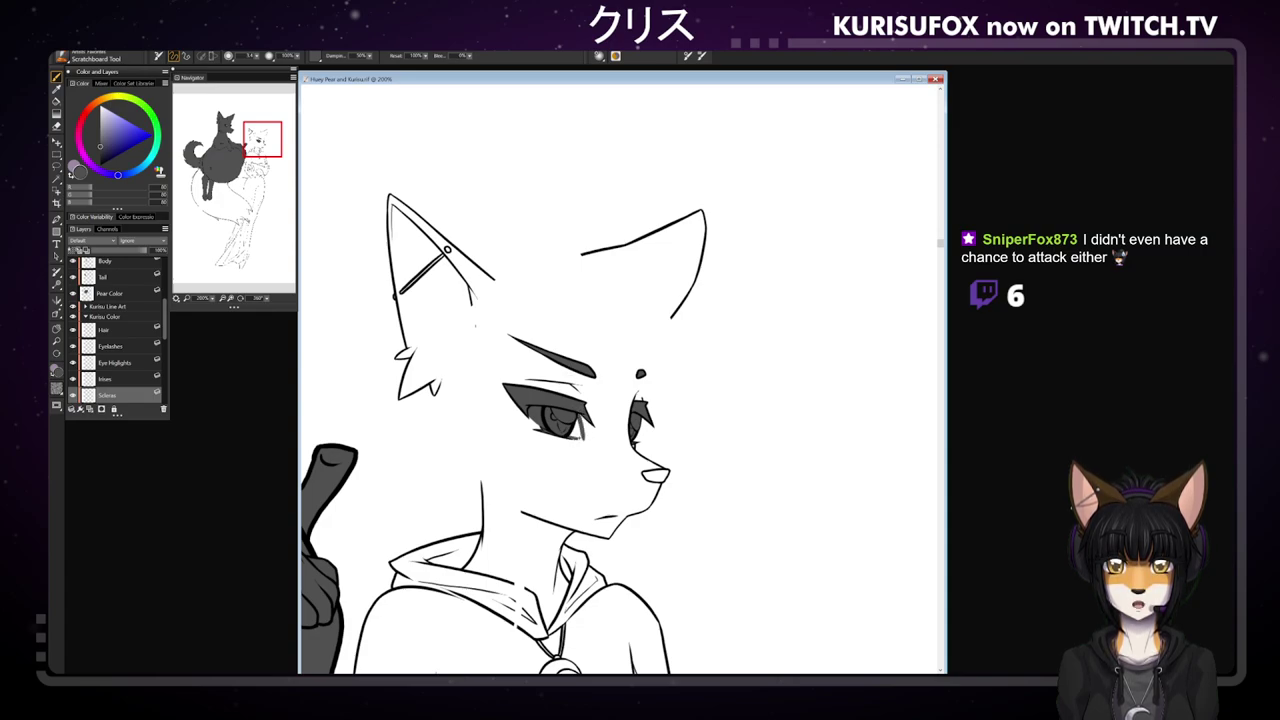
- Finish painting the eye whites dark grey on the Scleras layer and erase the overspill along the nearer eye's lower edge
drag(573, 428, 580, 434)
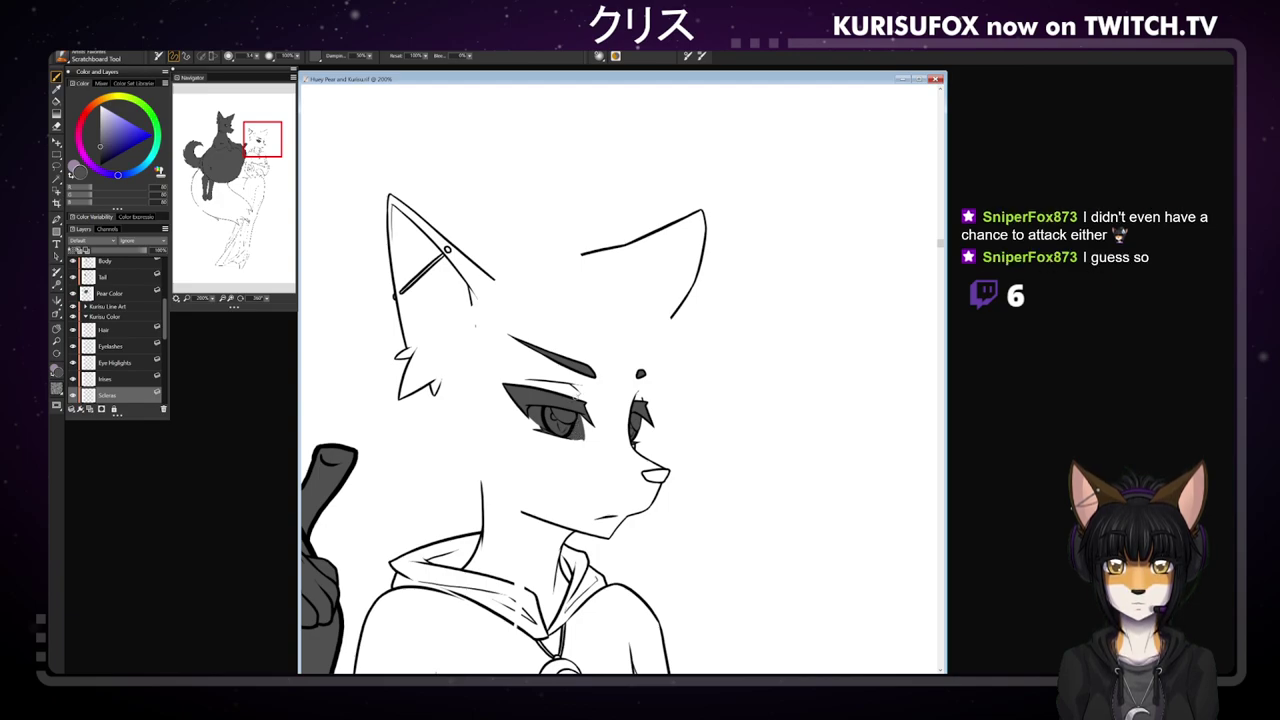
key(n)
drag(265, 298, 240, 299)
click(534, 350)
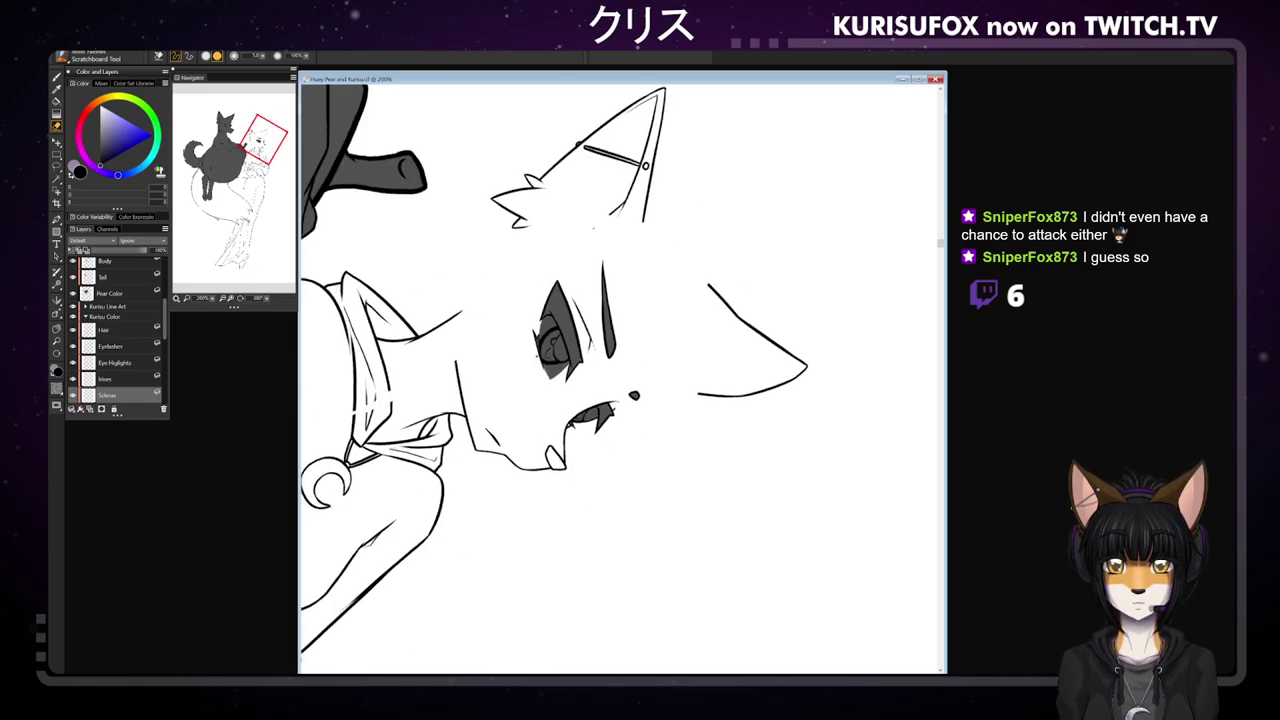
click(548, 366)
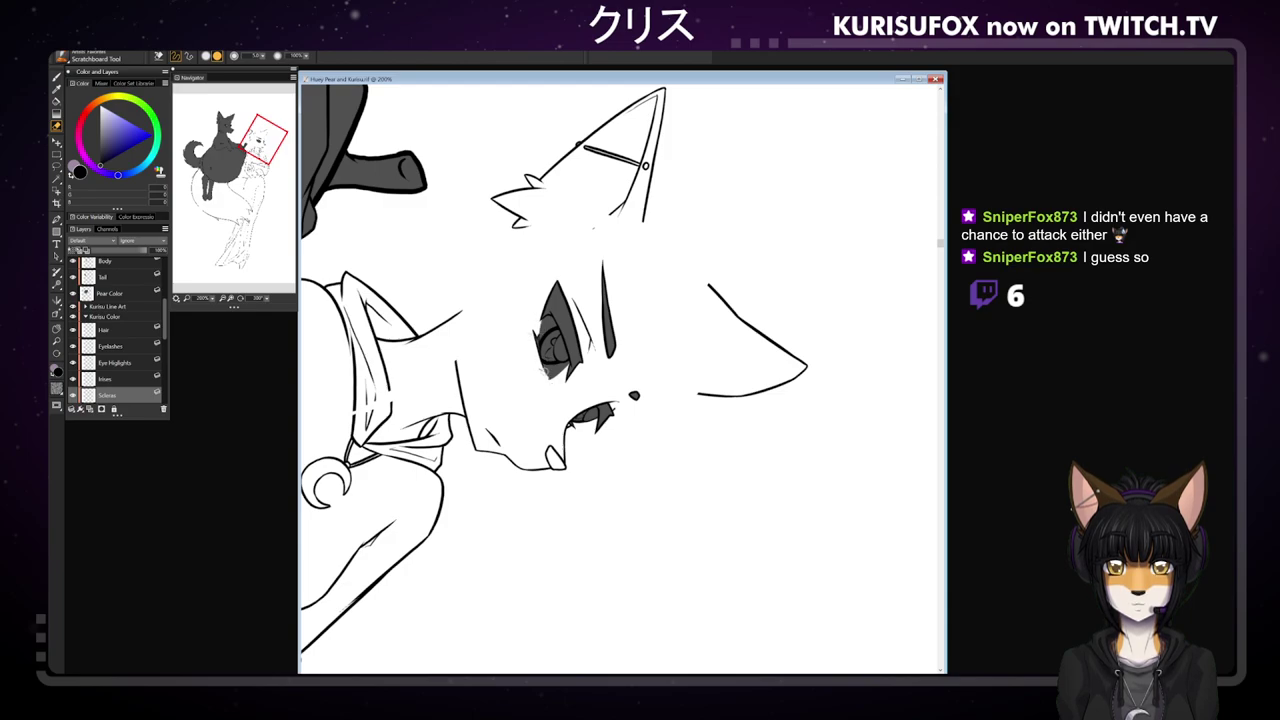
click(550, 380)
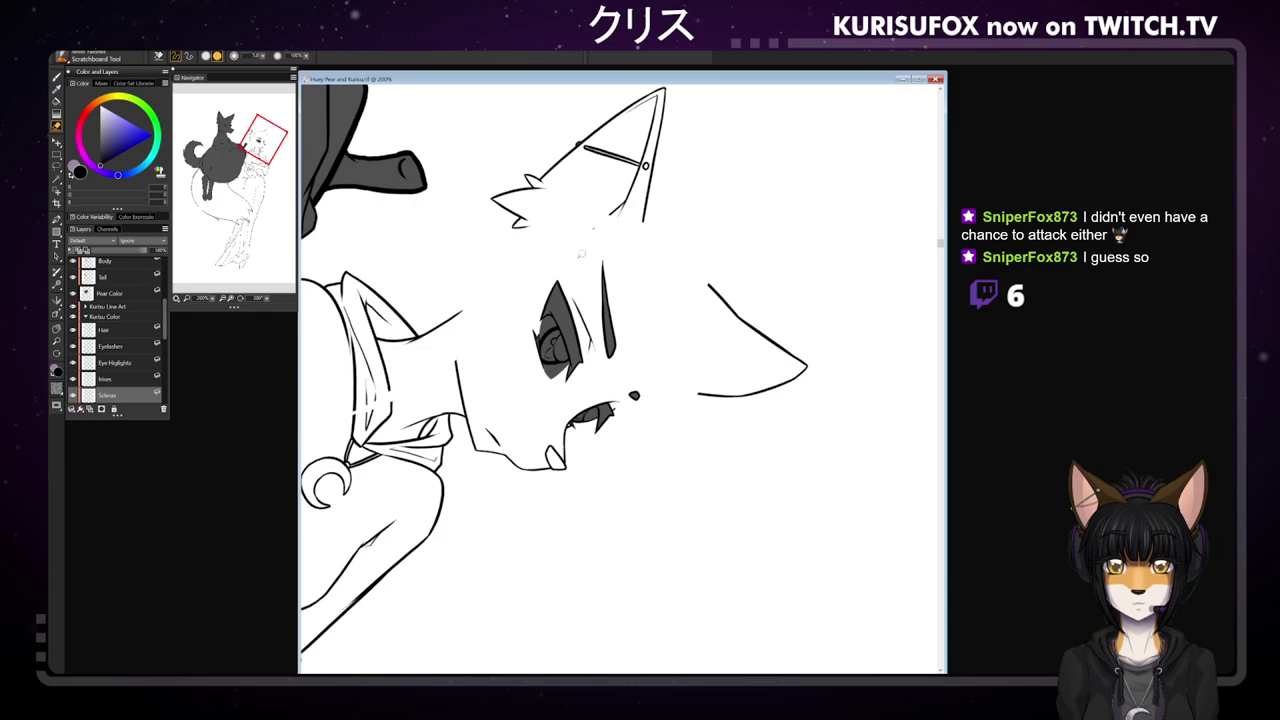
drag(267, 298, 417, 303)
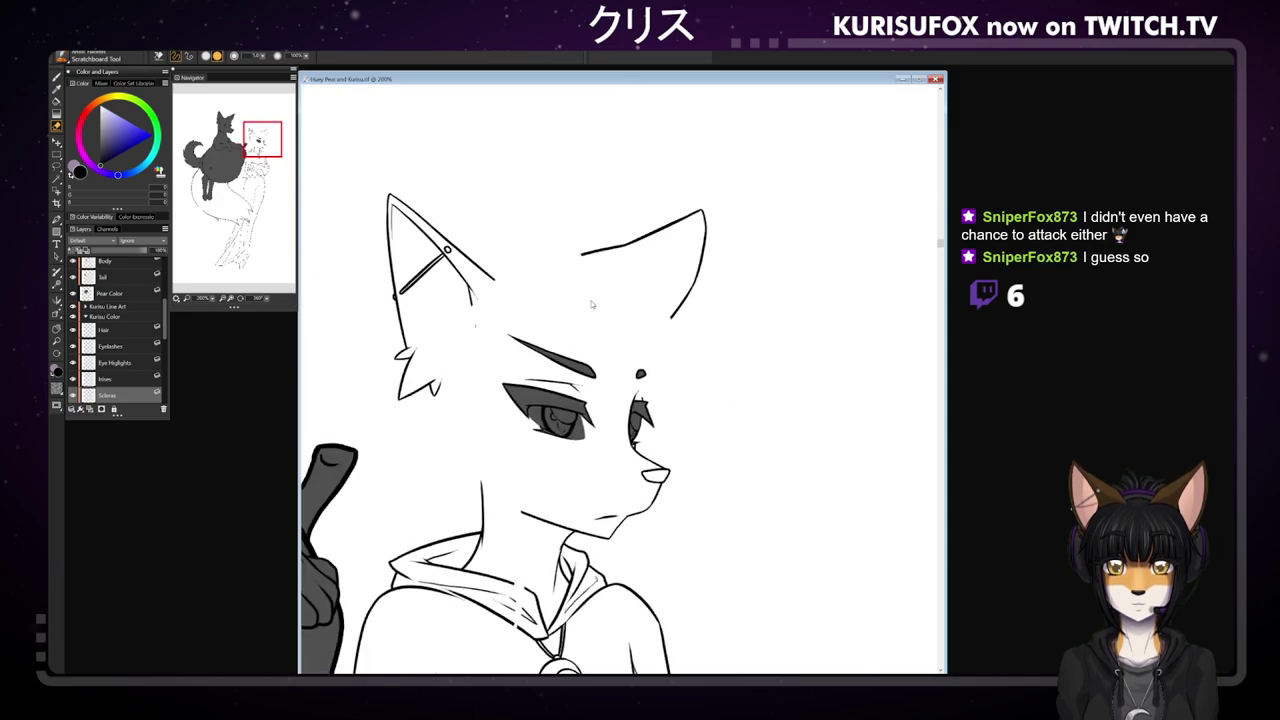
scroll(590, 300, down, 5)
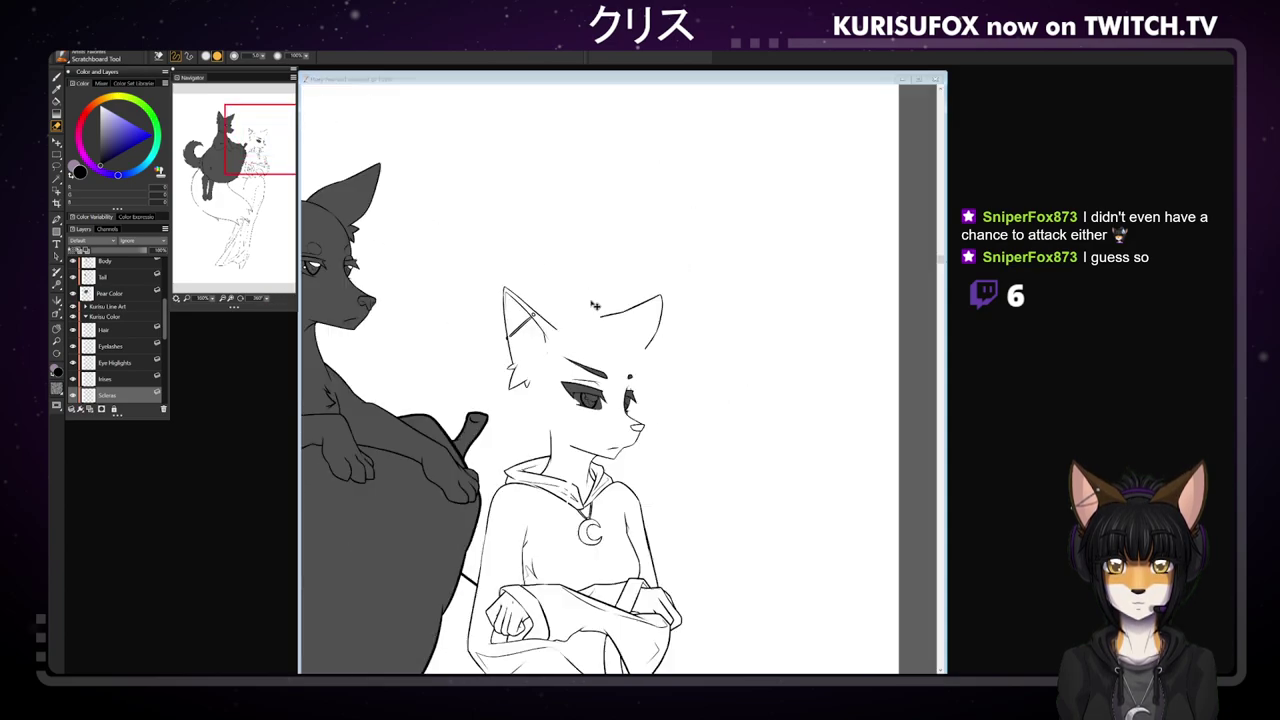
scroll(594, 305, down, 1)
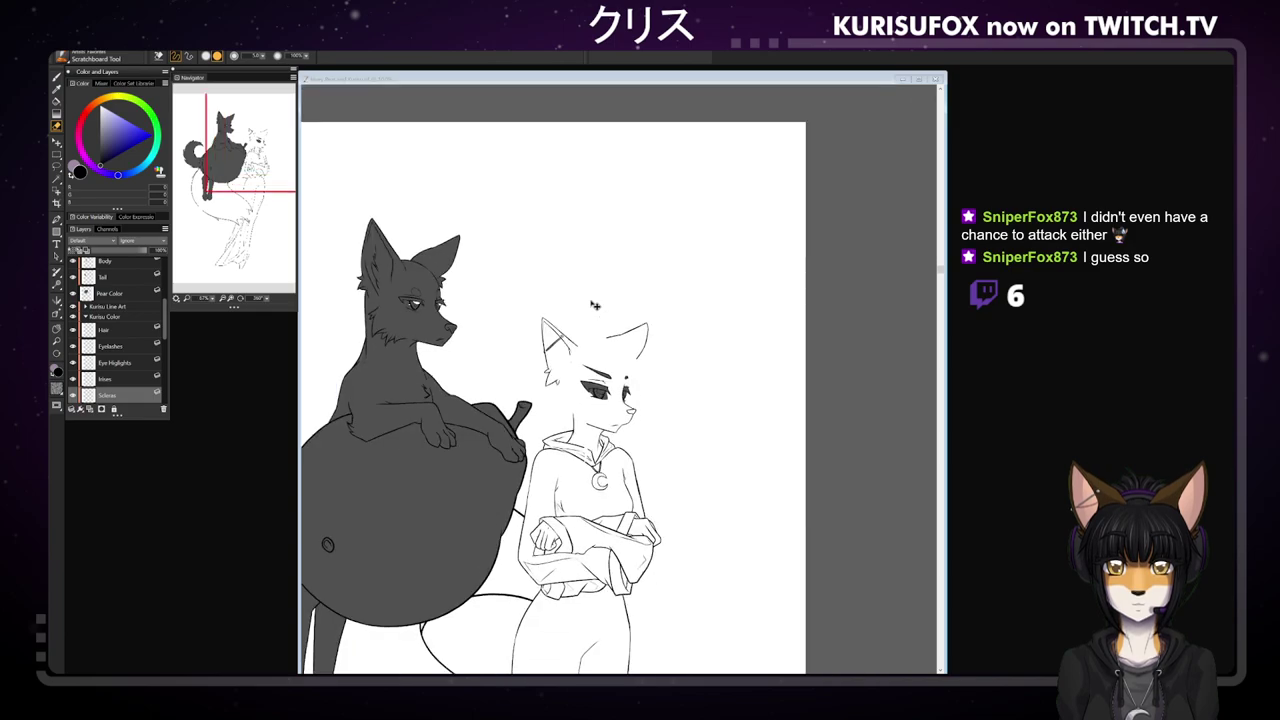
- Correct the highlights layer's name to Eye Highlights and paint white highlights on both of Kurisu's irises on that layer
scroll(594, 305, down, 1)
key(ctrl+plus)
key(b)
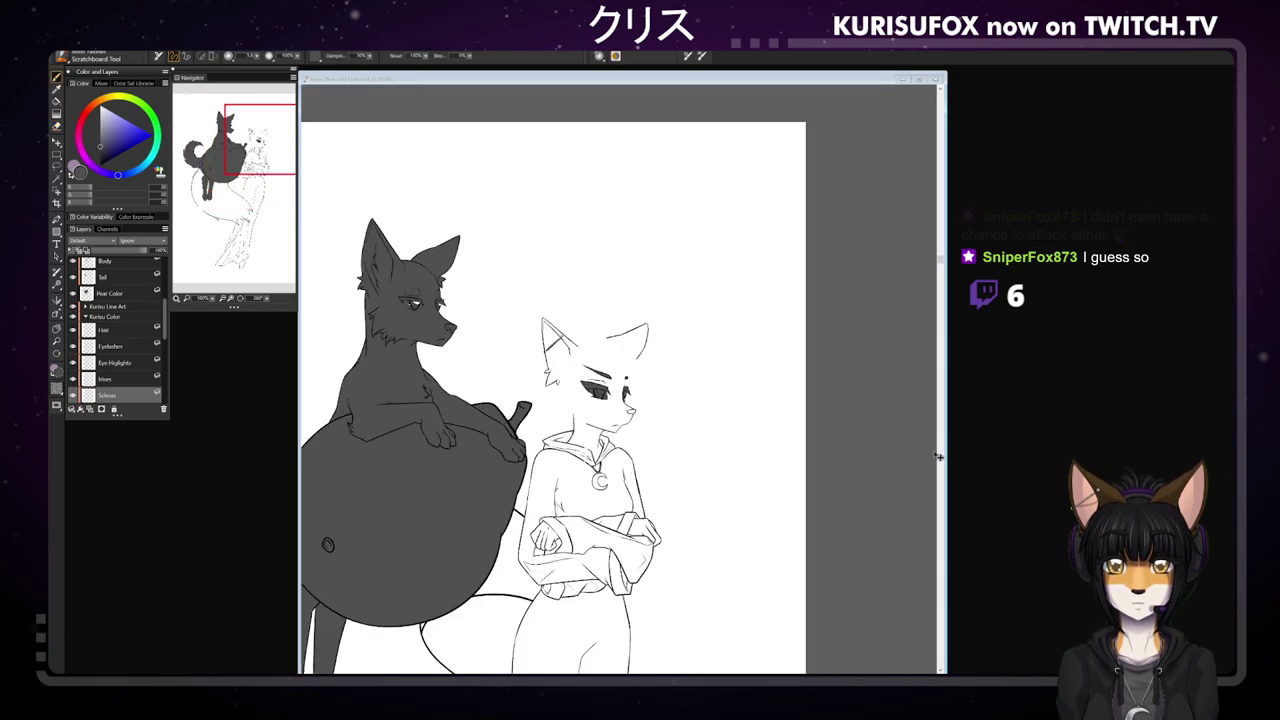
key(ctrl+plus)
key(ctrl+plus)
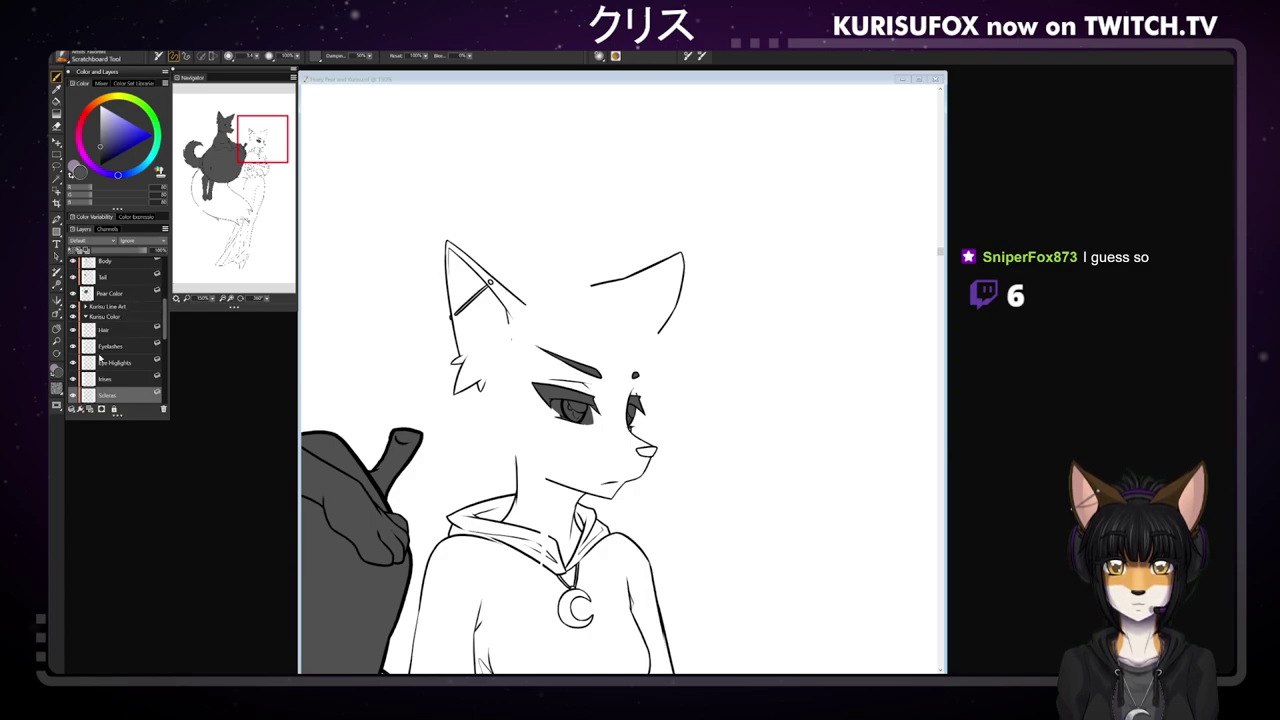
click(105, 108)
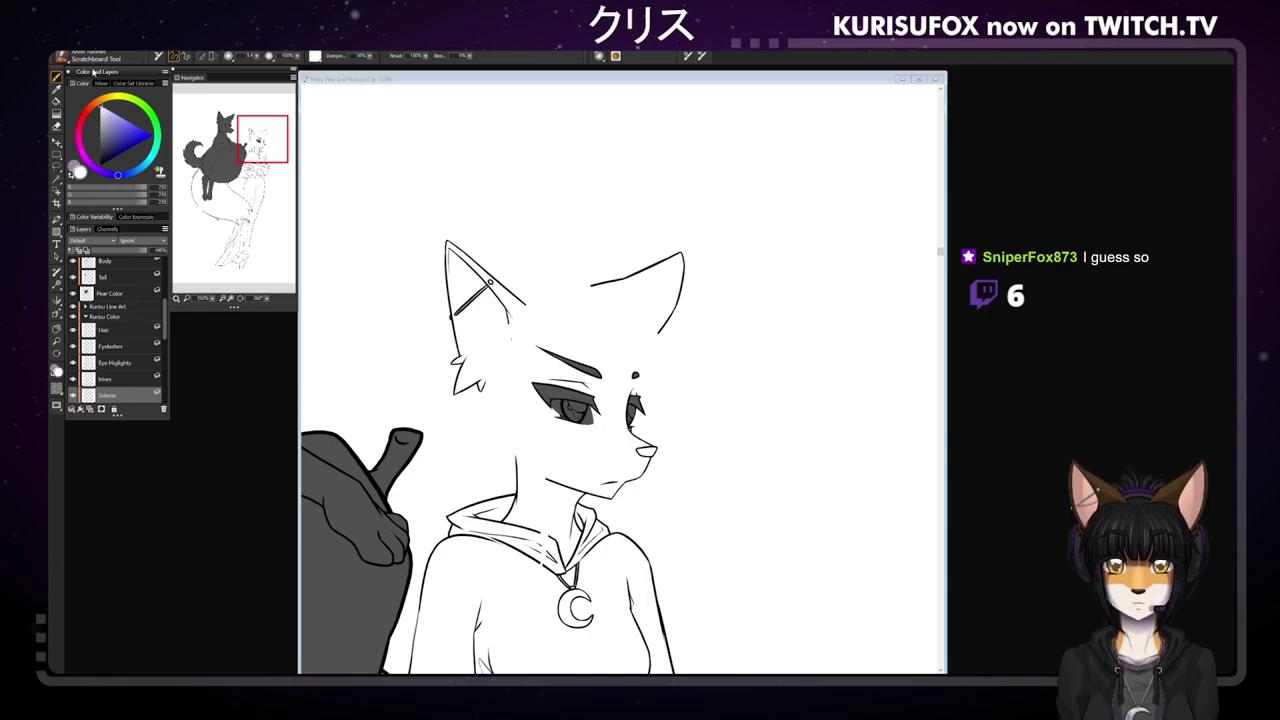
click(134, 376)
click(134, 363)
key(ctrl+plus)
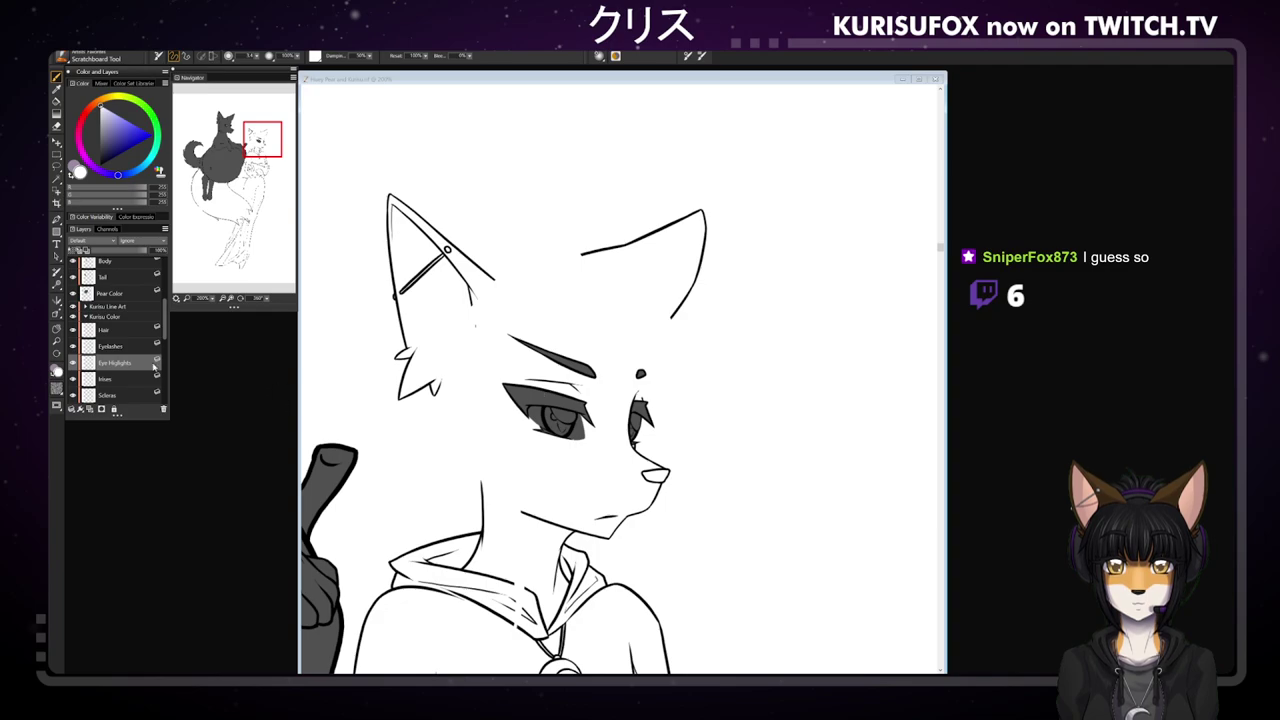
double_click(116, 363)
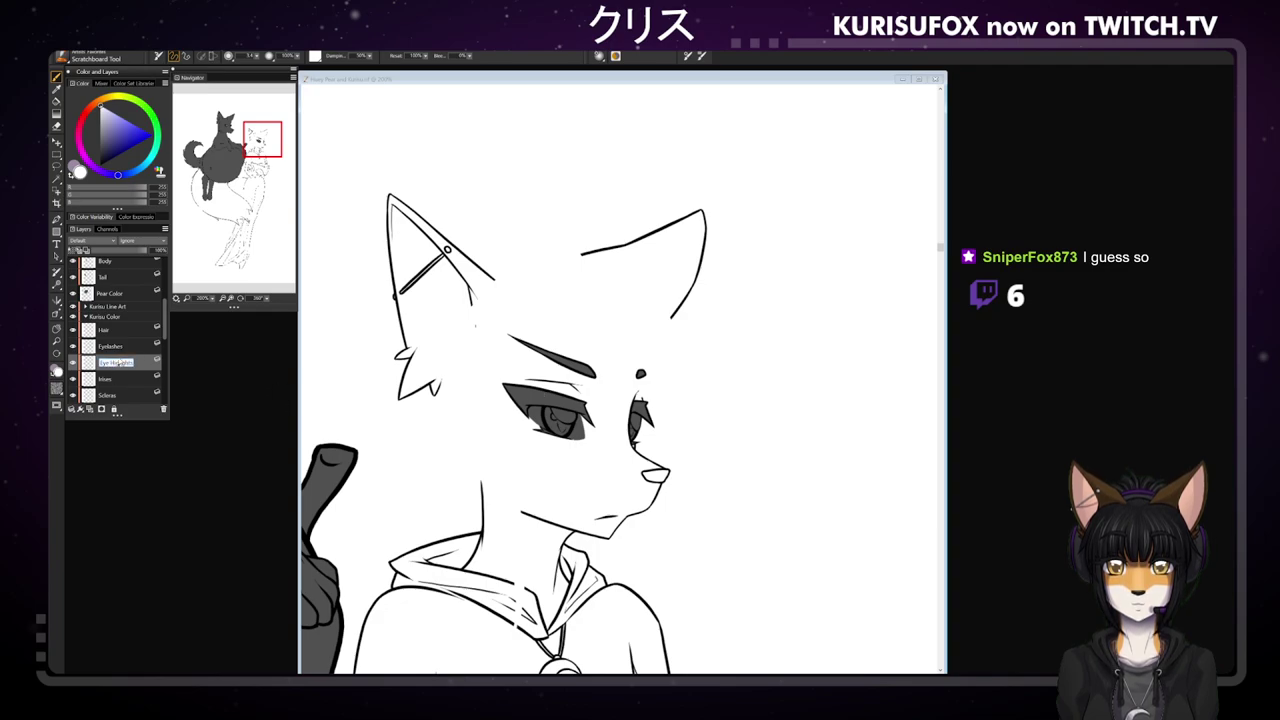
key(Return)
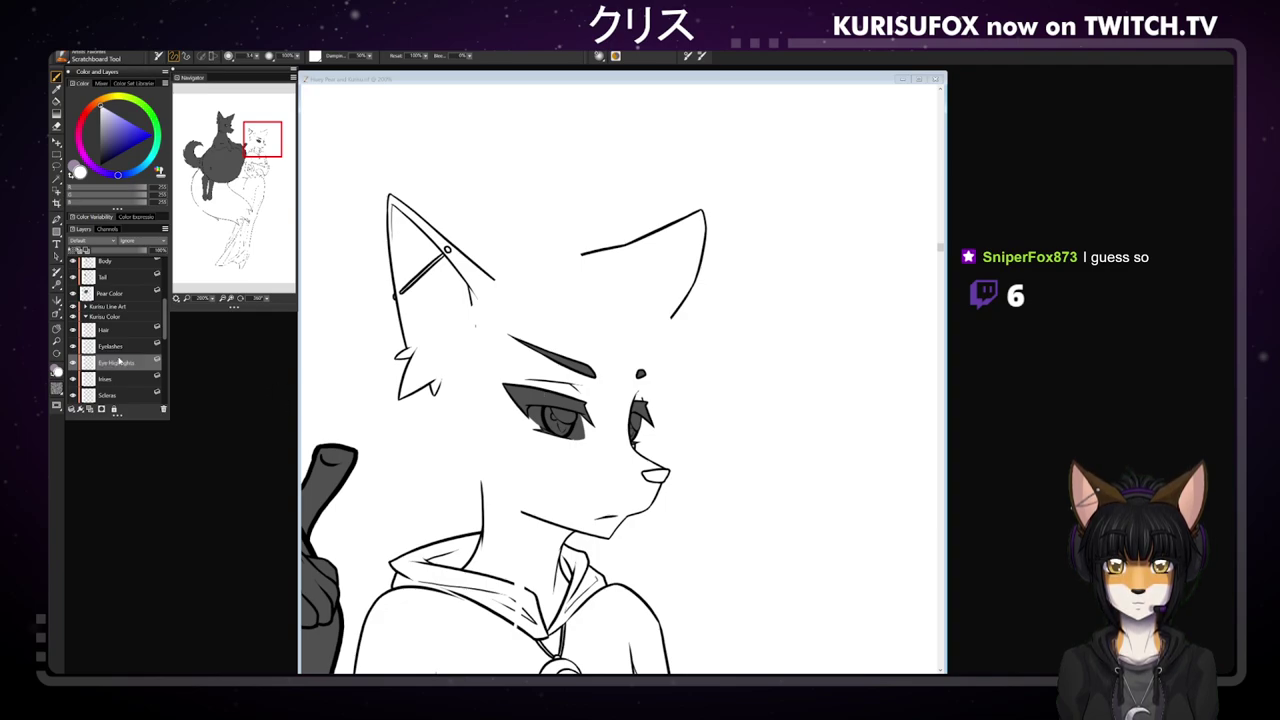
click(556, 411)
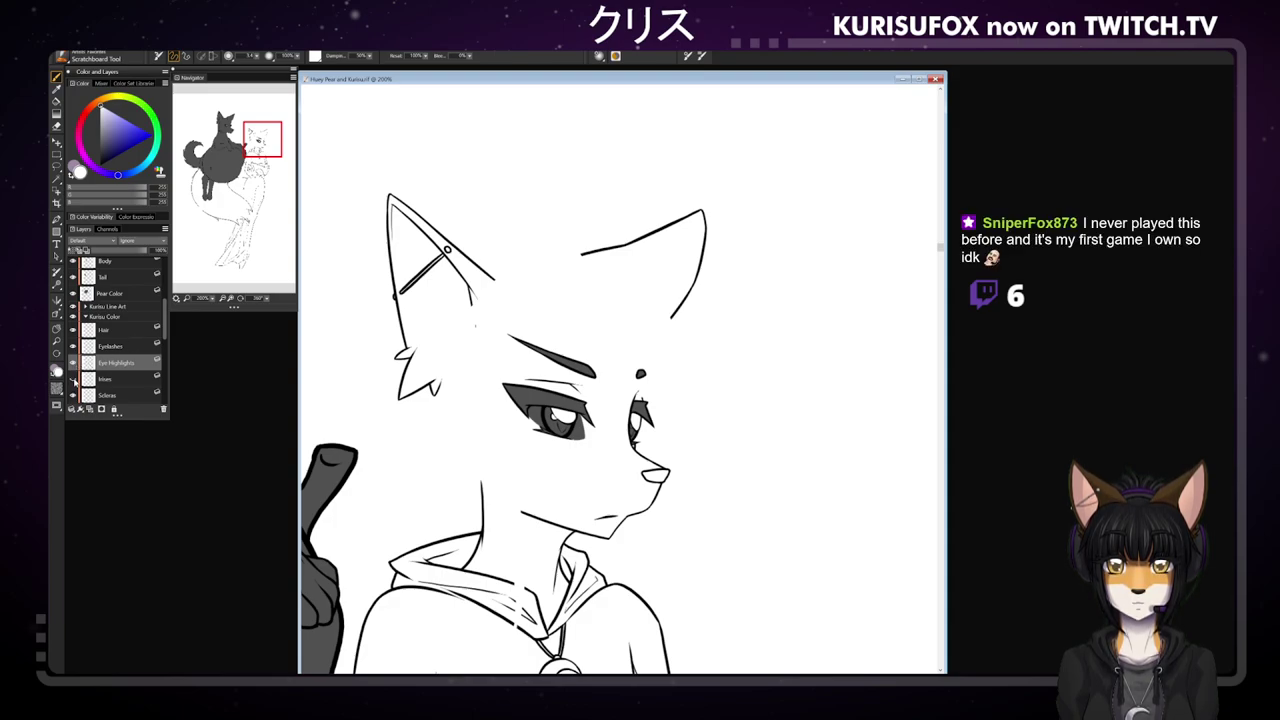
- Hide the Scleras, Irises and Eyelashes layers, show the hair line art, and make Hair the active layer with dark grey sampled as colour
click(73, 395)
click(73, 379)
click(73, 346)
click(110, 330)
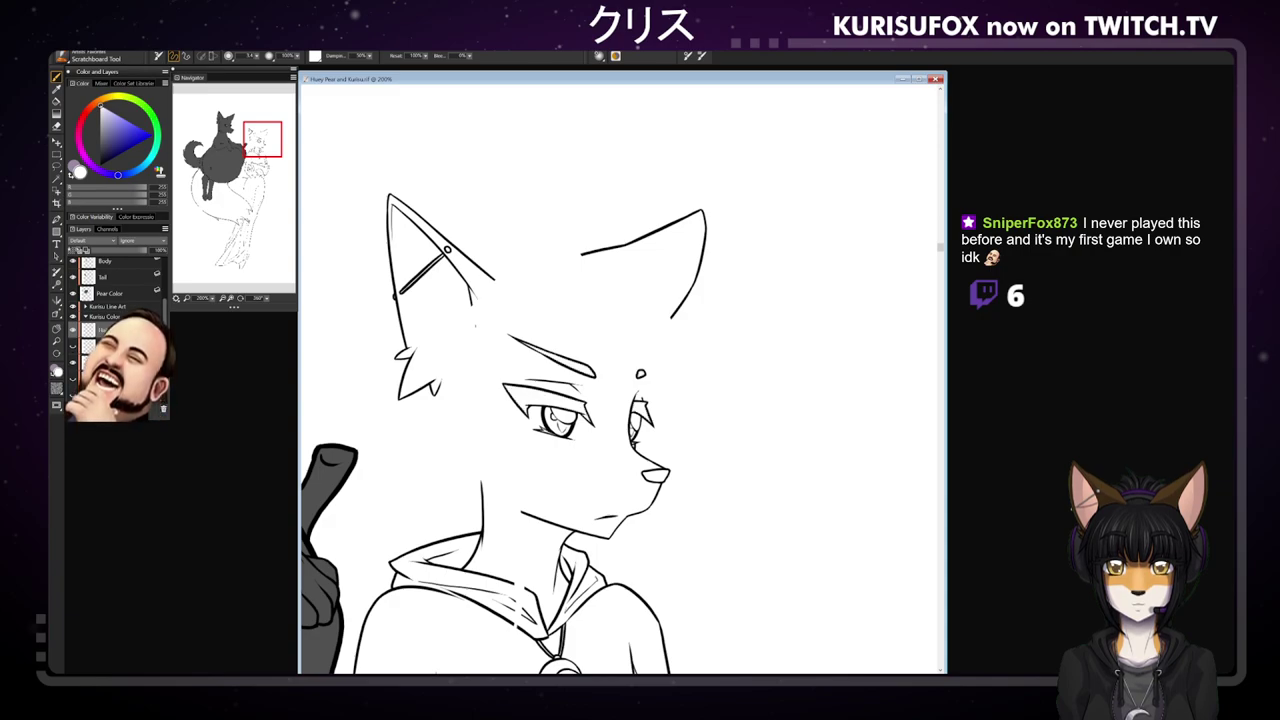
alt+click(328, 478)
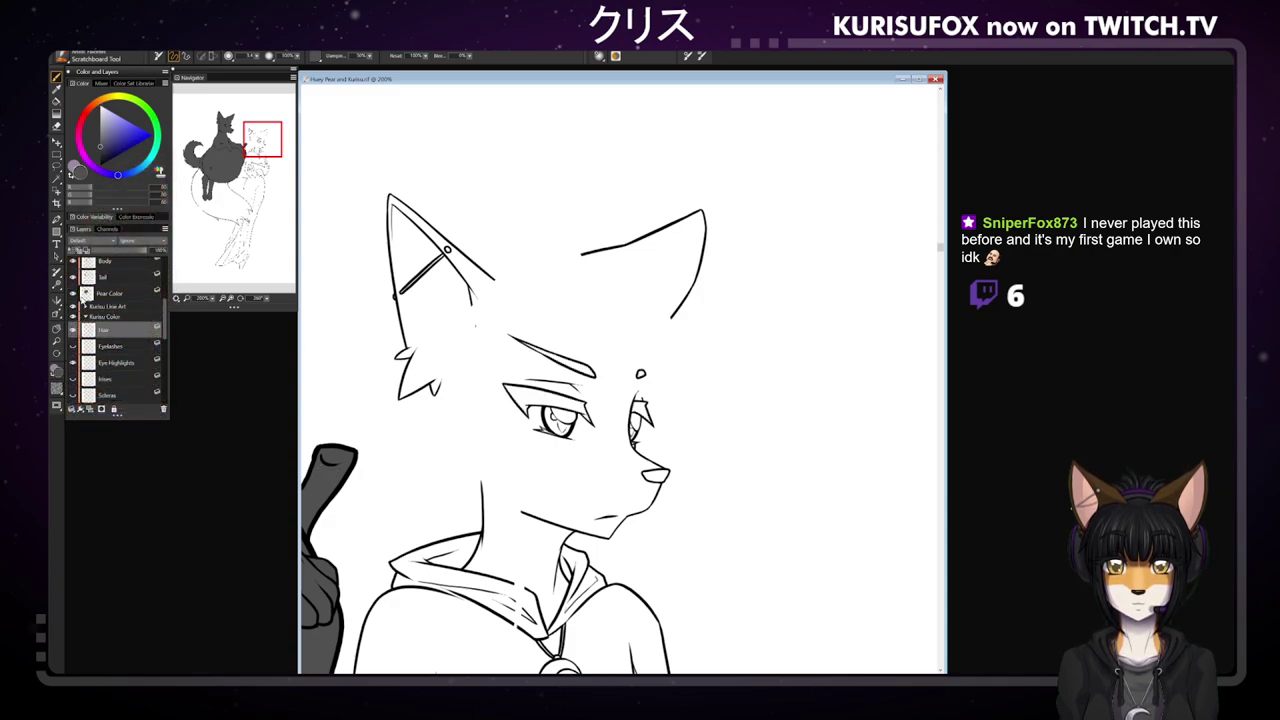
click(74, 306)
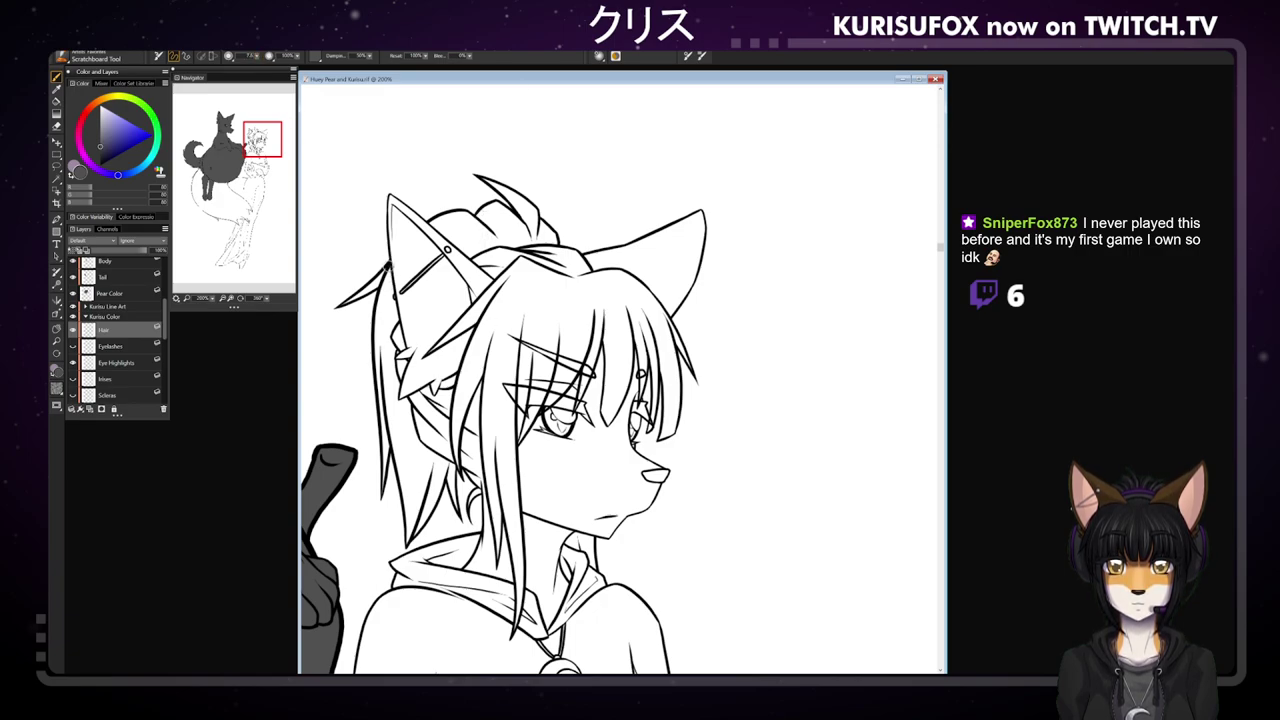
- Outline the main mass of Kurisu's hair in dark grey on the Hair layer and flood-fill the enclosed area
drag(391, 288, 404, 347)
key(ctrl+z)
mouse_move(386, 258)
mouse_down()
mouse_move(402, 348)
mouse_move(393, 378)
mouse_move(410, 416)
mouse_move(464, 384)
mouse_move(500, 266)
mouse_move(458, 236)
mouse_move(500, 212)
mouse_move(638, 300)
mouse_move(672, 366)
mouse_move(632, 350)
mouse_move(624, 330)
mouse_move(548, 364)
mouse_move(506, 432)
mouse_move(508, 494)
mouse_move(488, 468)
mouse_move(432, 450)
mouse_move(414, 470)
mouse_move(380, 362)
mouse_move(393, 247)
mouse_up()
key(k)
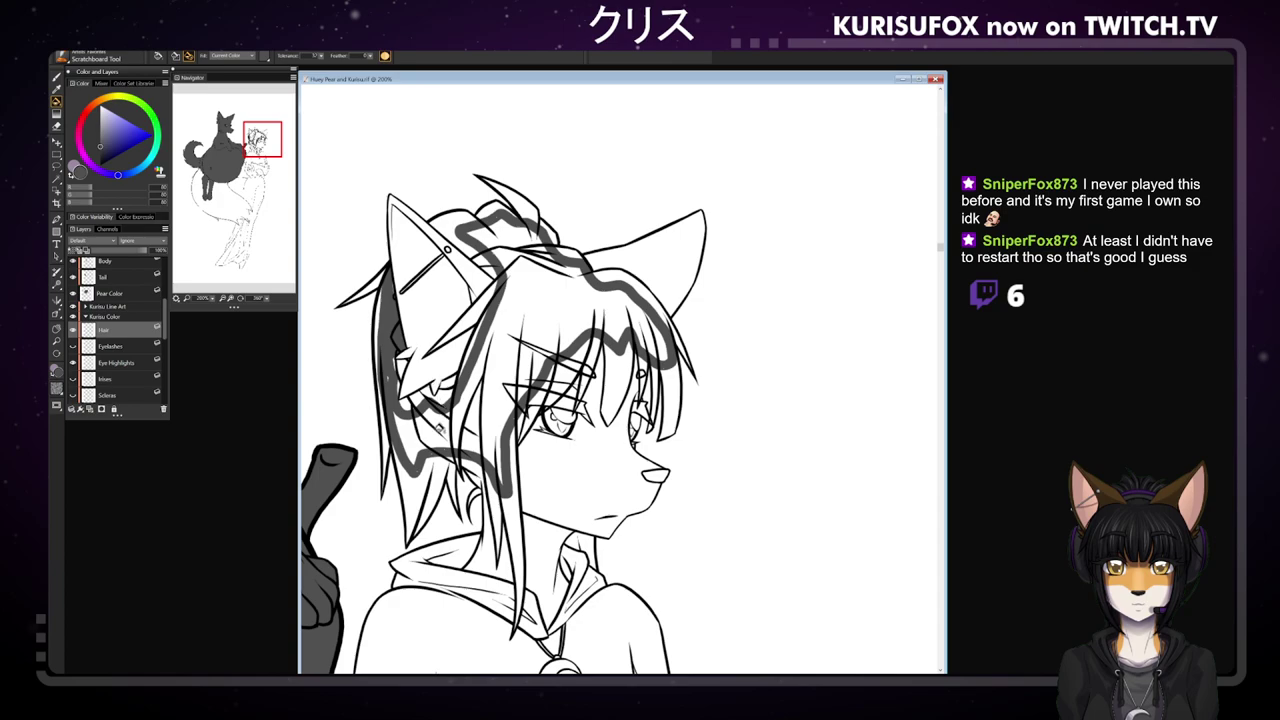
click(443, 422)
key(b)
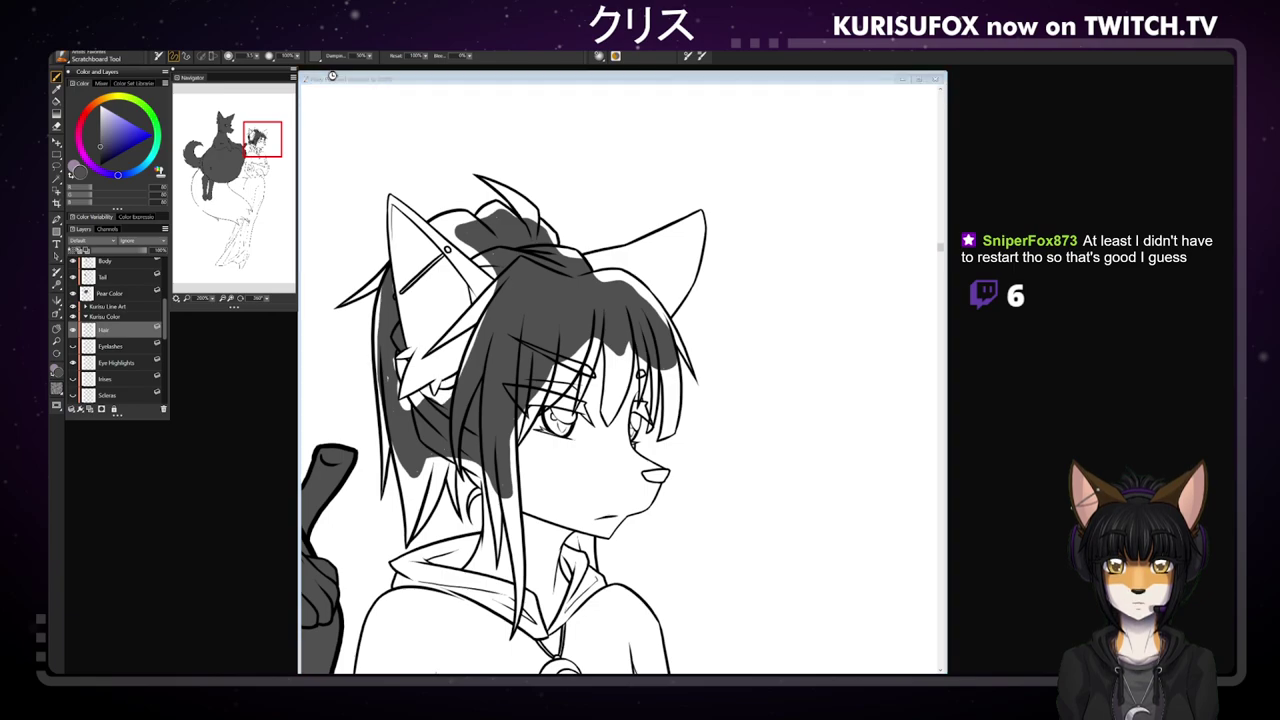
- Paint the fringe strands over the face and the crown of the hair dark grey up to the line art
click(333, 77)
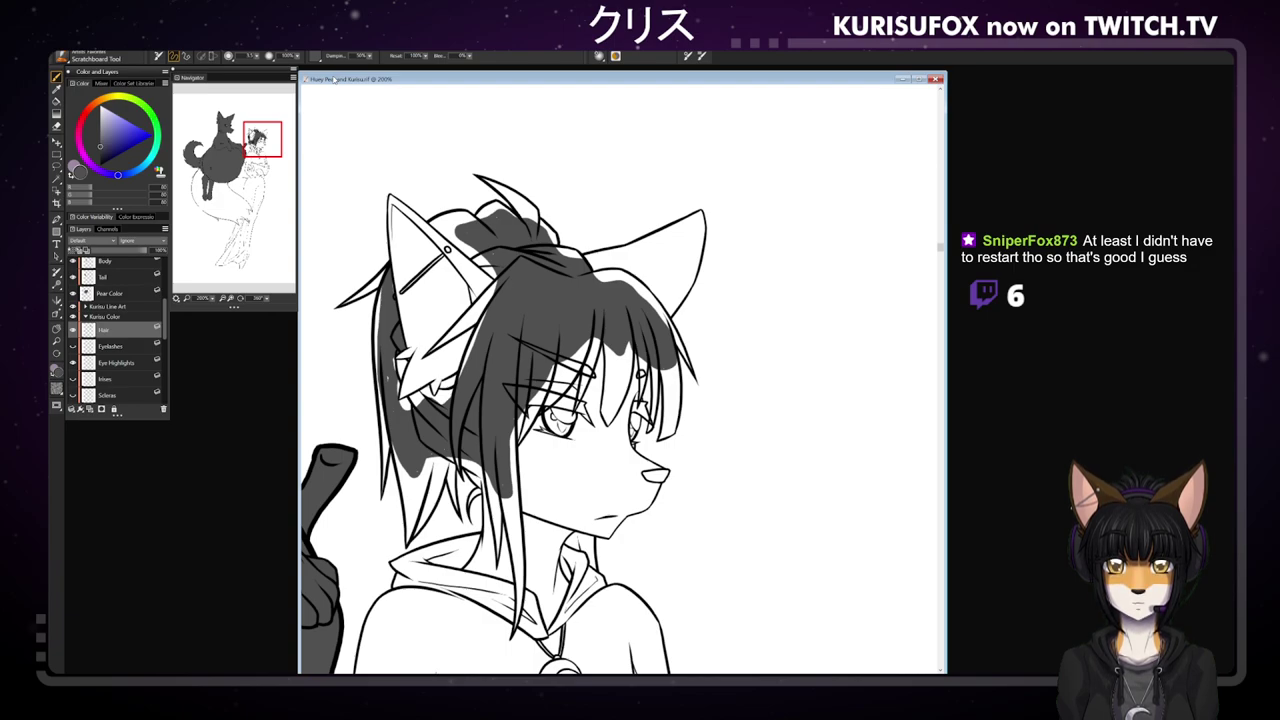
key(e)
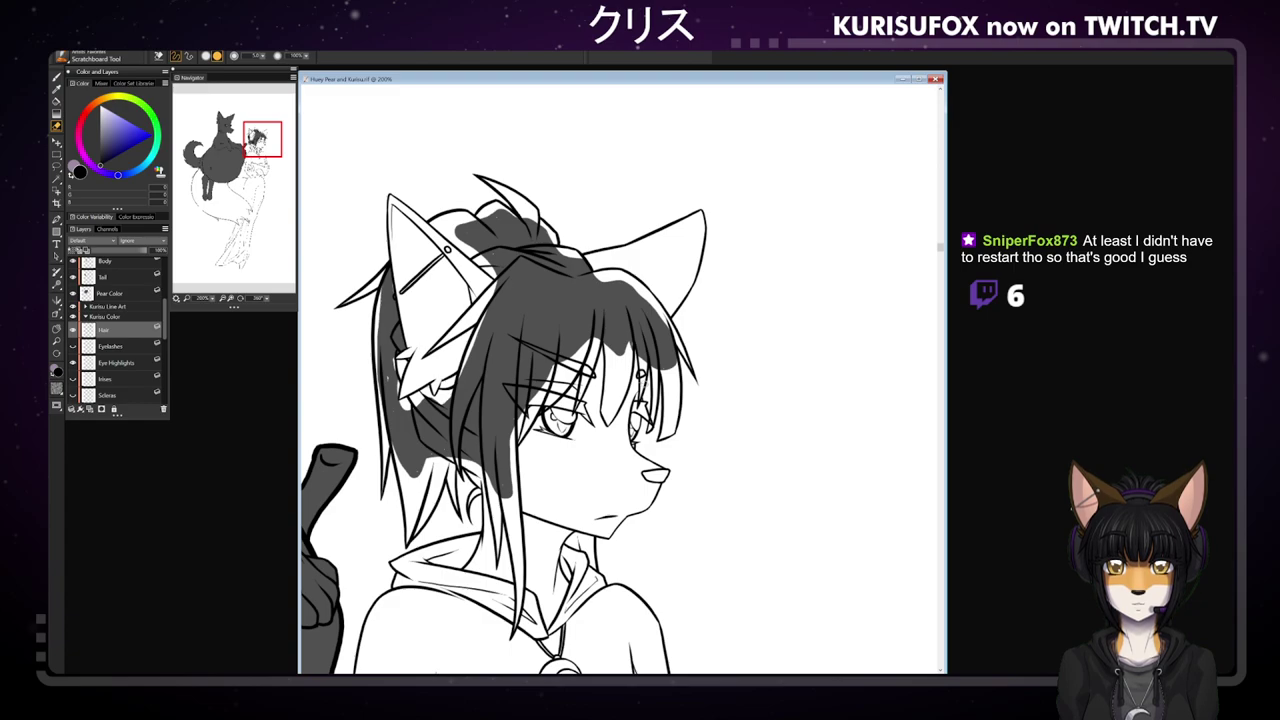
key(b)
mouse_move(608, 355)
mouse_down()
mouse_move(614, 378)
mouse_move(618, 352)
mouse_move(606, 394)
mouse_move(631, 335)
mouse_move(615, 409)
mouse_move(724, 201)
mouse_up()
key(ctrl+z)
mouse_move(607, 414)
mouse_down()
mouse_move(614, 404)
mouse_move(609, 417)
mouse_up()
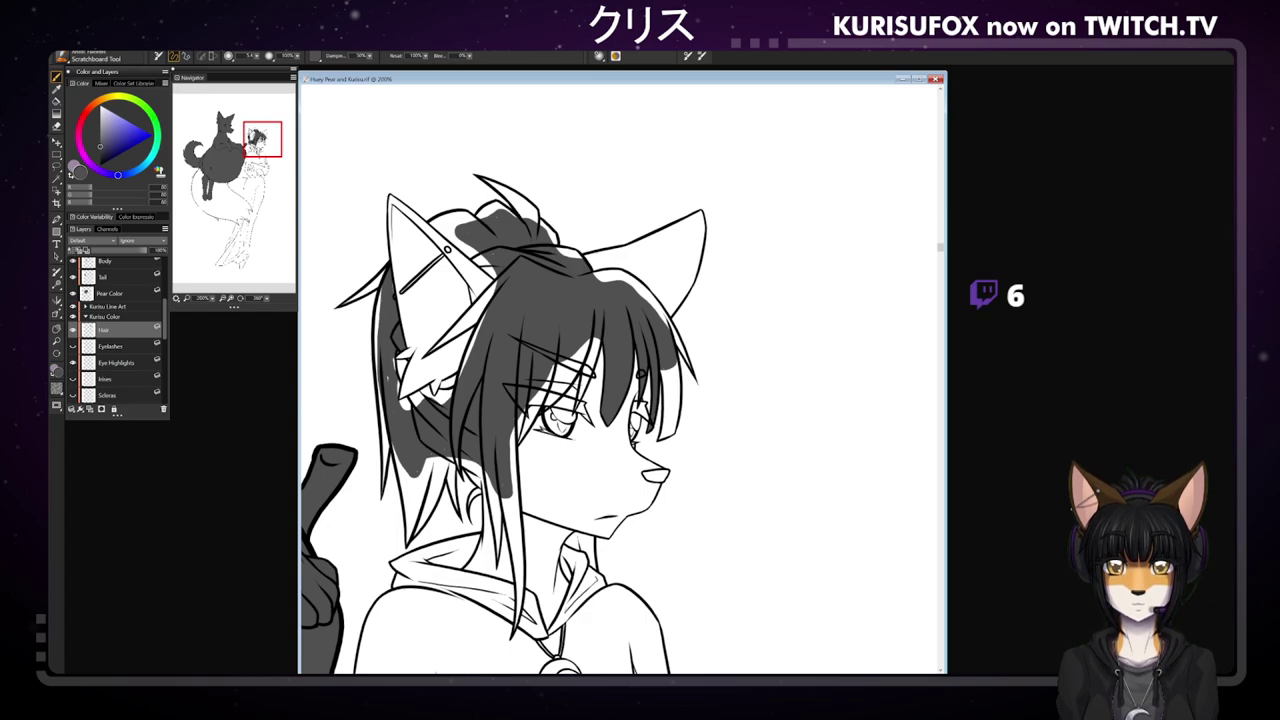
mouse_move(667, 370)
mouse_down()
mouse_move(672, 398)
mouse_move(680, 366)
mouse_move(664, 434)
mouse_move(668, 398)
mouse_up()
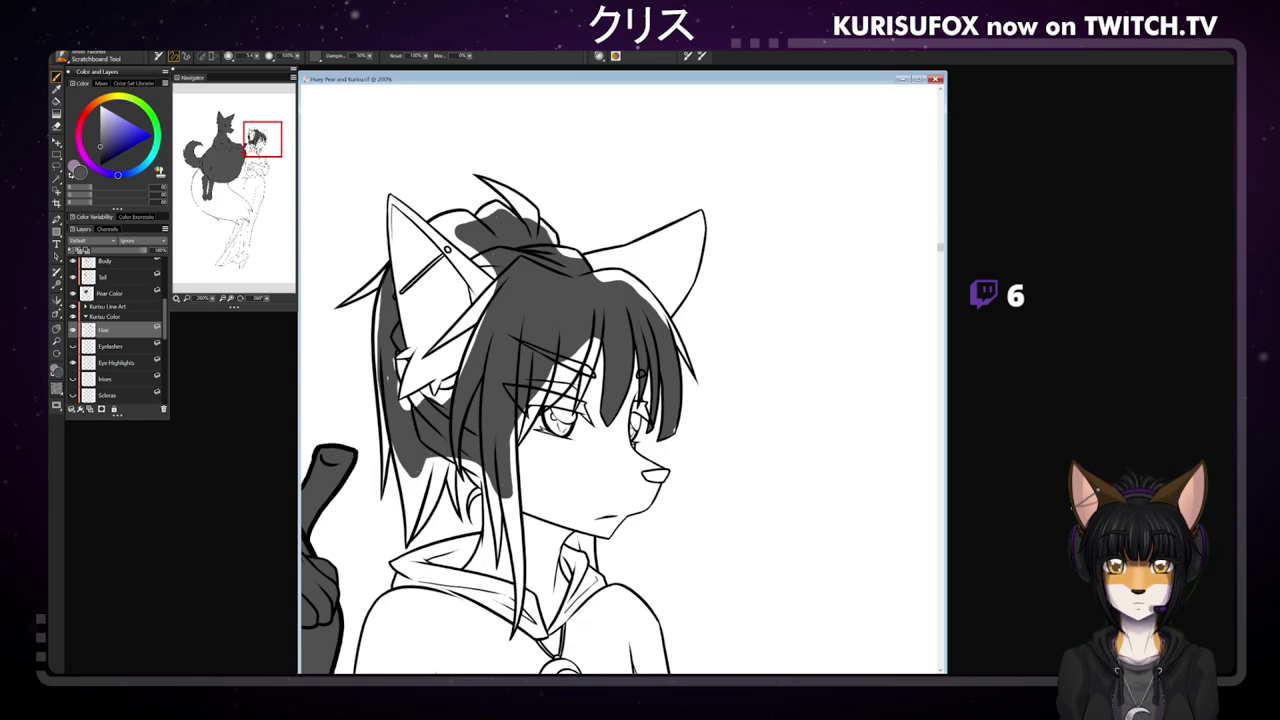
drag(646, 298, 670, 328)
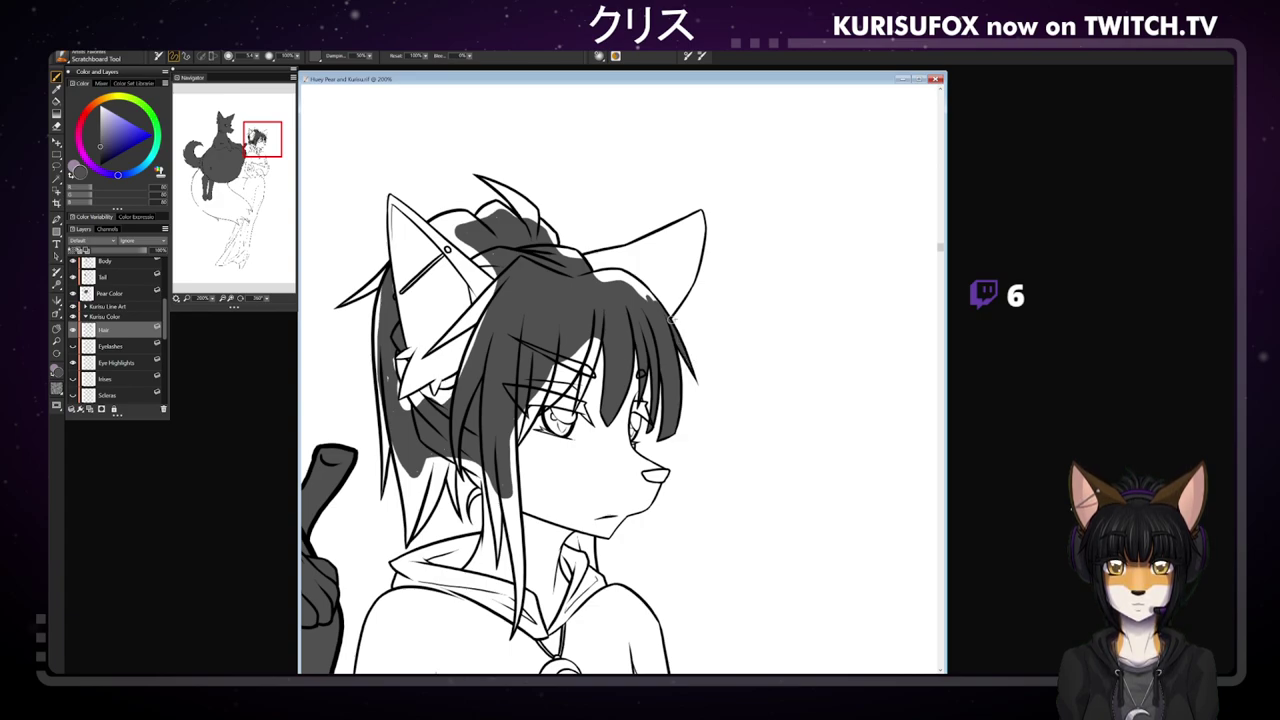
drag(594, 280, 636, 282)
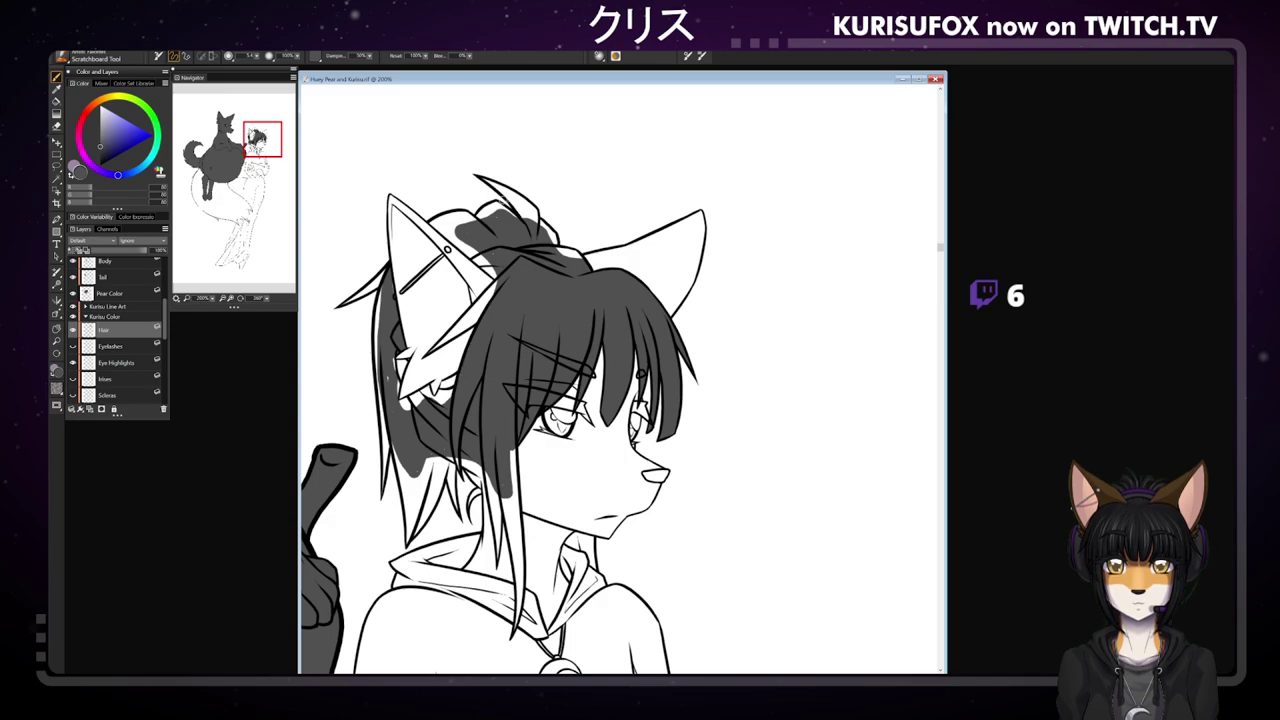
- Fill the tied-up hair behind the nearer ear with dark grey and clean up the colour around that ear's fur tufts
drag(436, 224, 490, 272)
drag(438, 224, 462, 216)
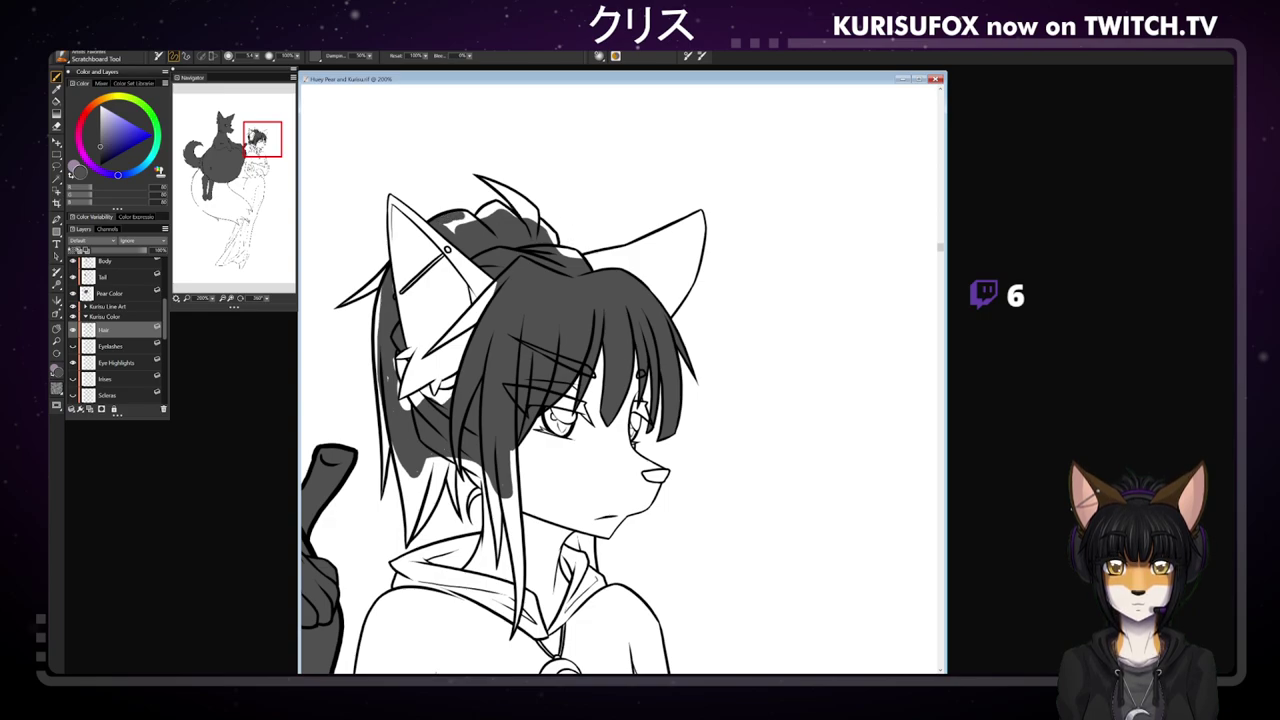
drag(464, 219, 448, 227)
key(n)
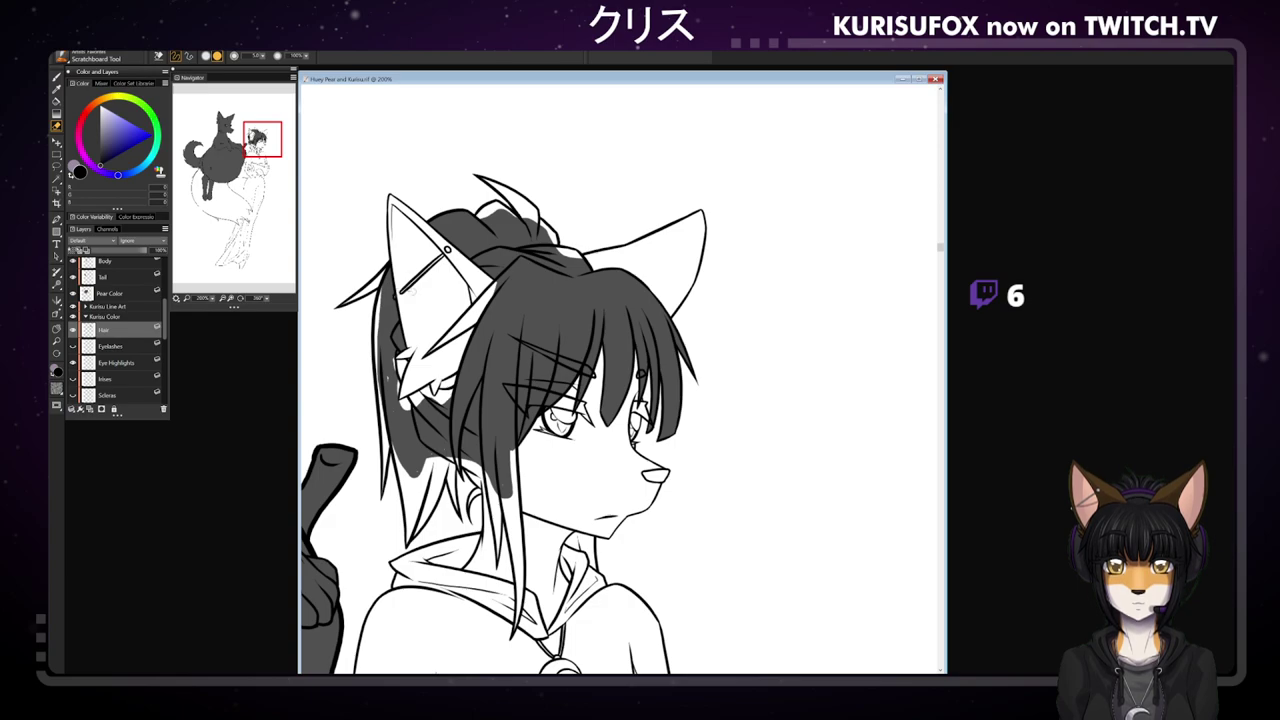
key(b)
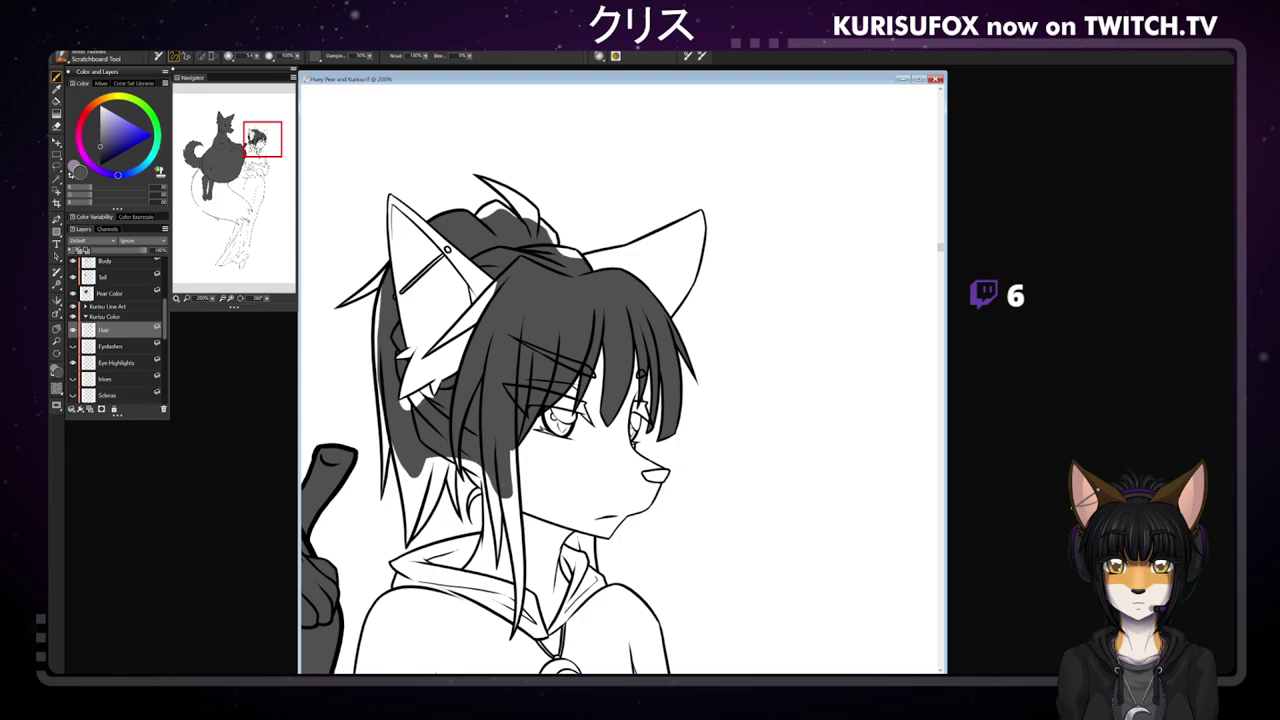
mouse_move(420, 398)
mouse_down()
mouse_move(404, 404)
mouse_move(426, 391)
mouse_up()
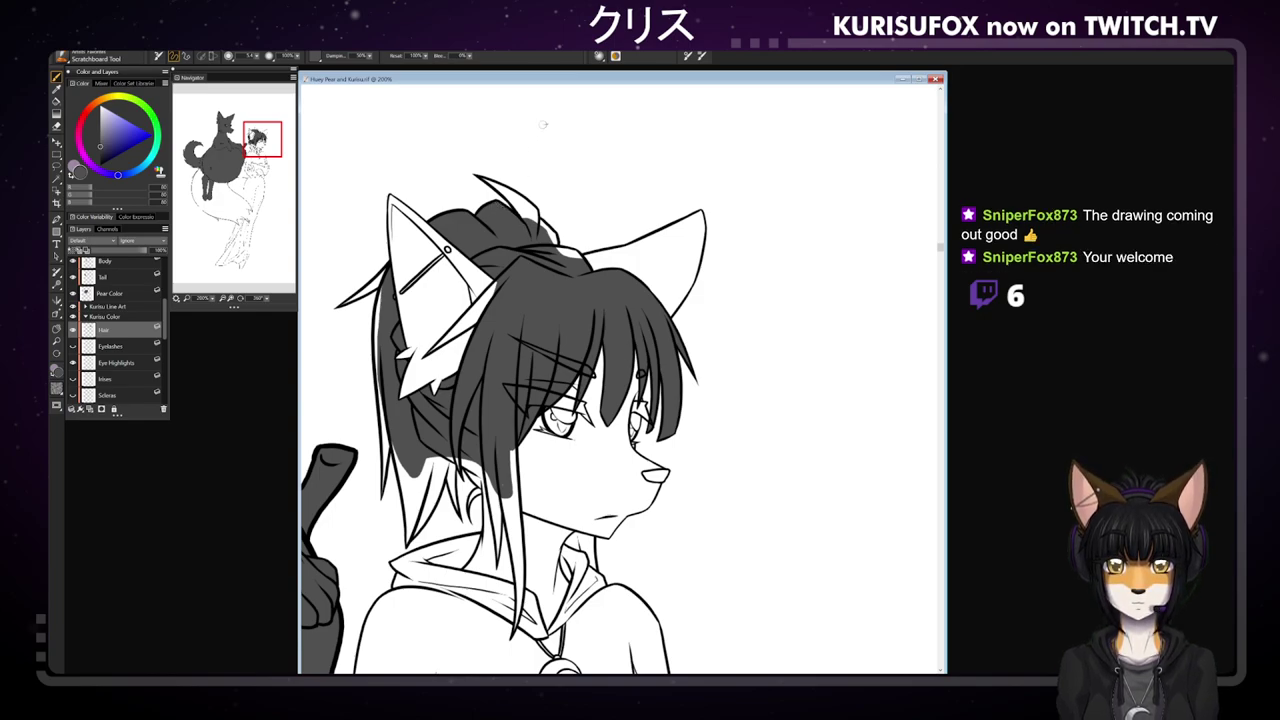
- Paint the ponytail's spike and base, the back edge of the hair and the locks beside the nearer ear dark grey, and save the illustration
mouse_move(515, 199)
mouse_down()
mouse_move(525, 214)
mouse_move(492, 183)
mouse_move(530, 218)
mouse_up()
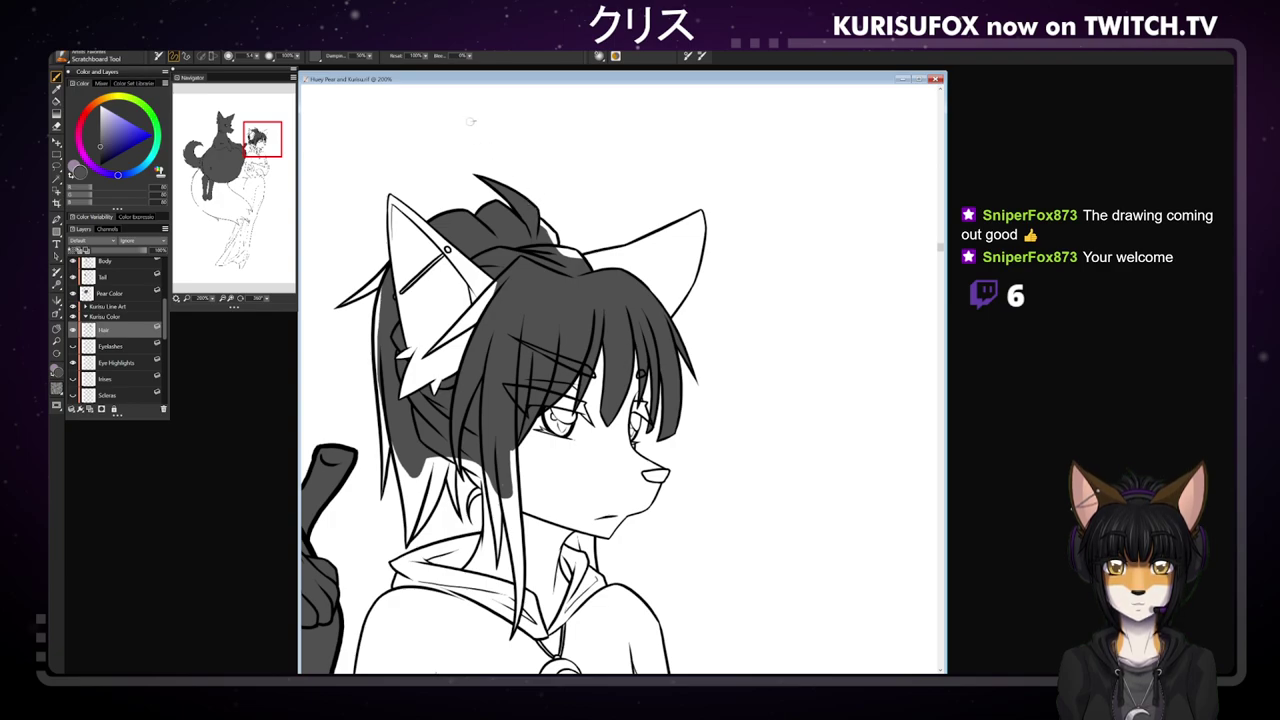
drag(534, 218, 552, 236)
drag(558, 252, 572, 250)
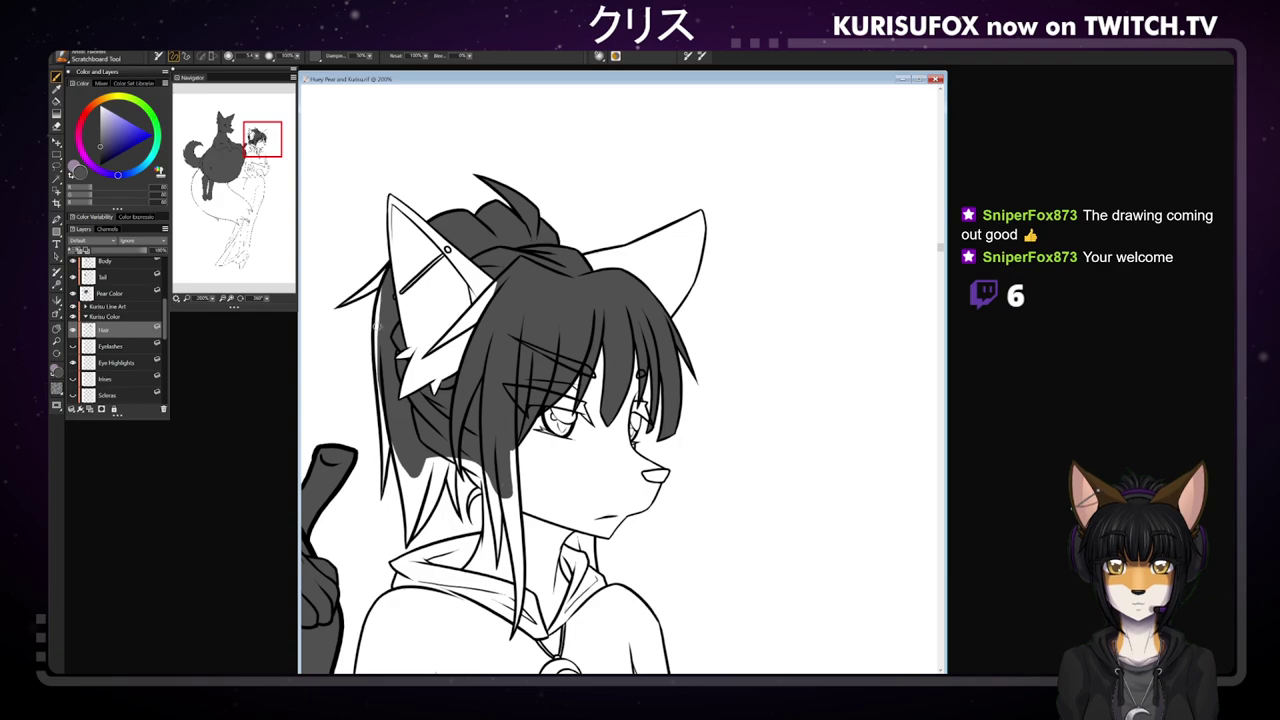
drag(379, 288, 380, 398)
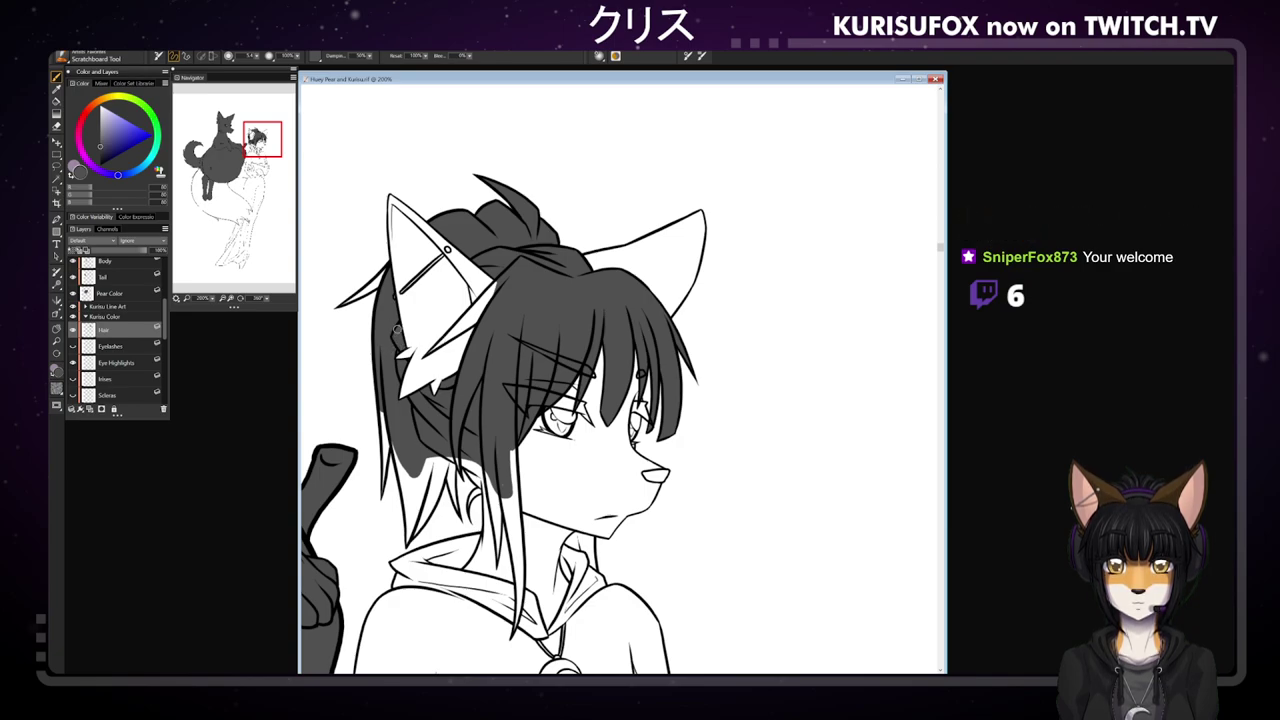
mouse_move(428, 353)
mouse_down()
mouse_move(512, 273)
mouse_move(437, 345)
mouse_move(483, 306)
mouse_up()
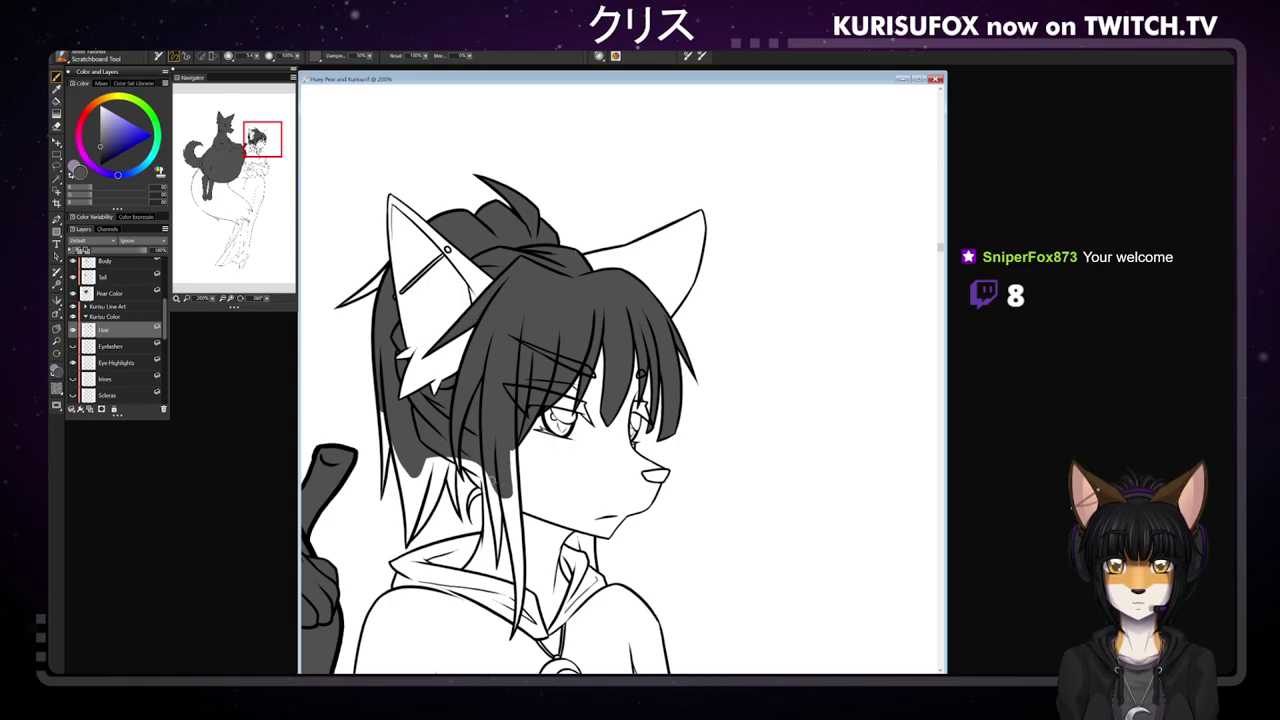
mouse_move(490, 462)
mouse_down()
mouse_move(492, 502)
mouse_move(478, 473)
mouse_up()
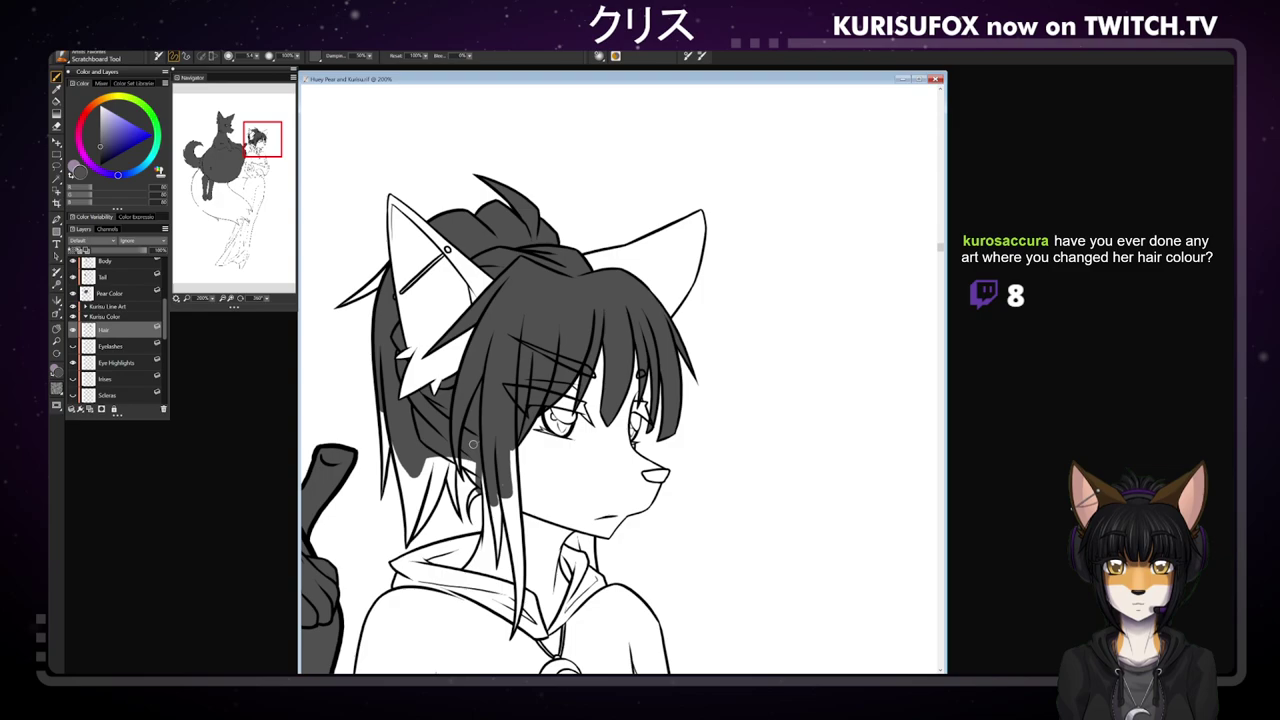
key(n)
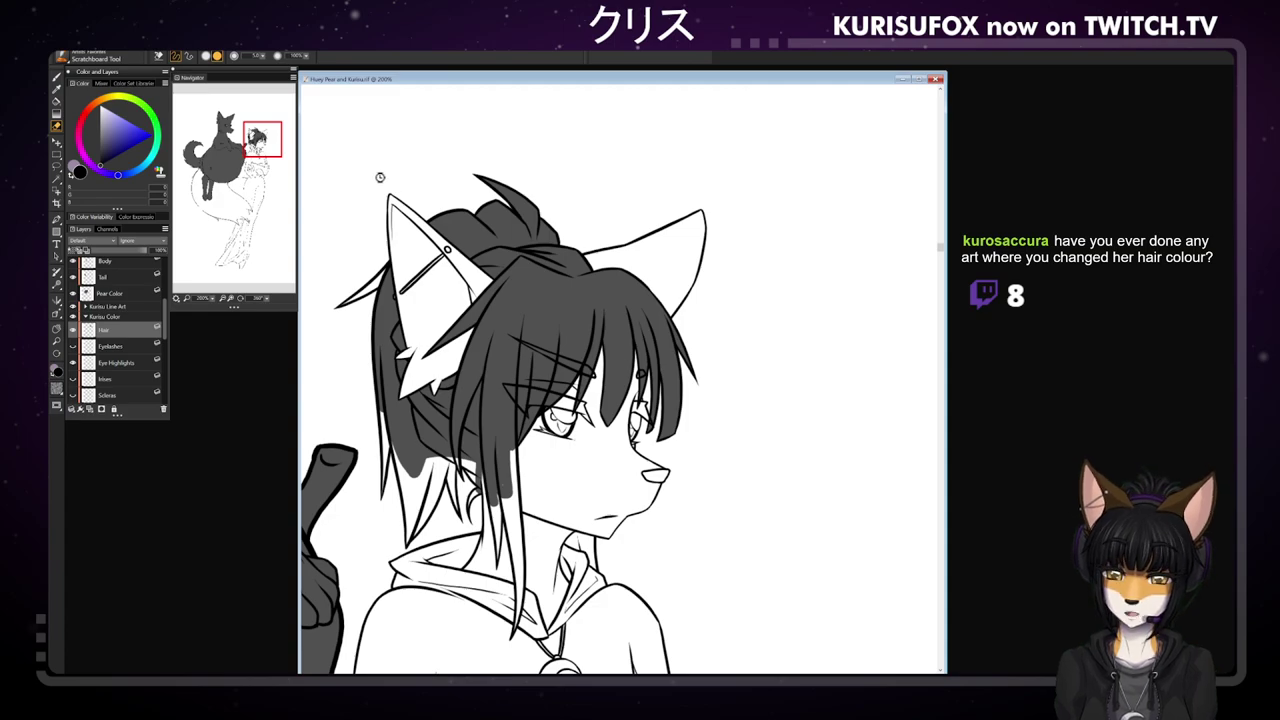
click(421, 167)
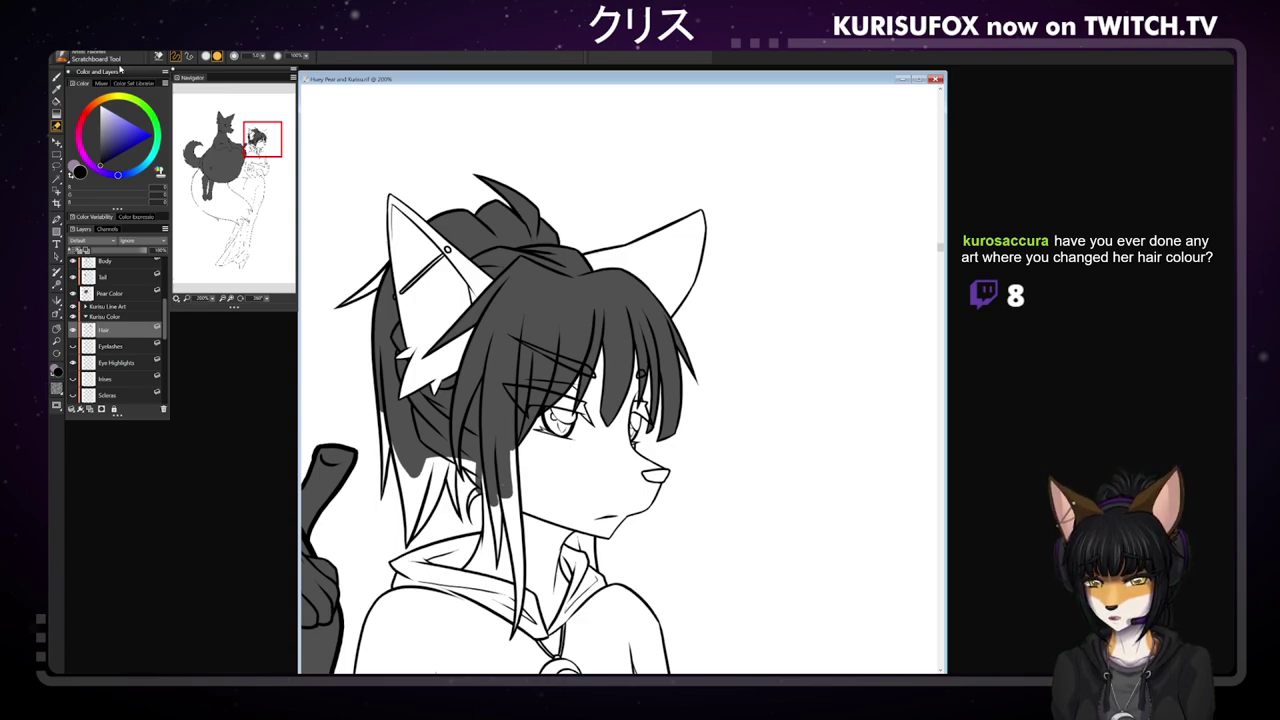
key(ctrl+s)
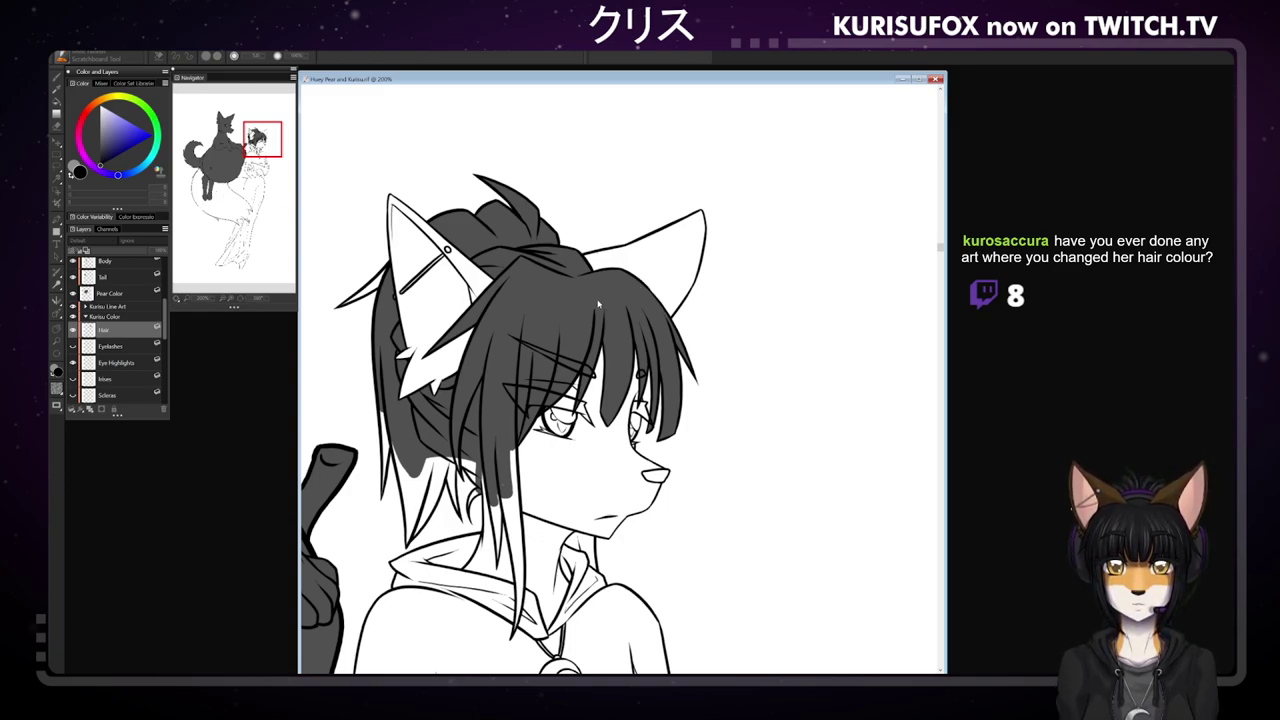
- Open the illustration of the character with blue hair, examine the whole figure, close it and reselect the Hair layer
key(ctrl+o)
key(ctrl+plus)
key(ctrl+plus)
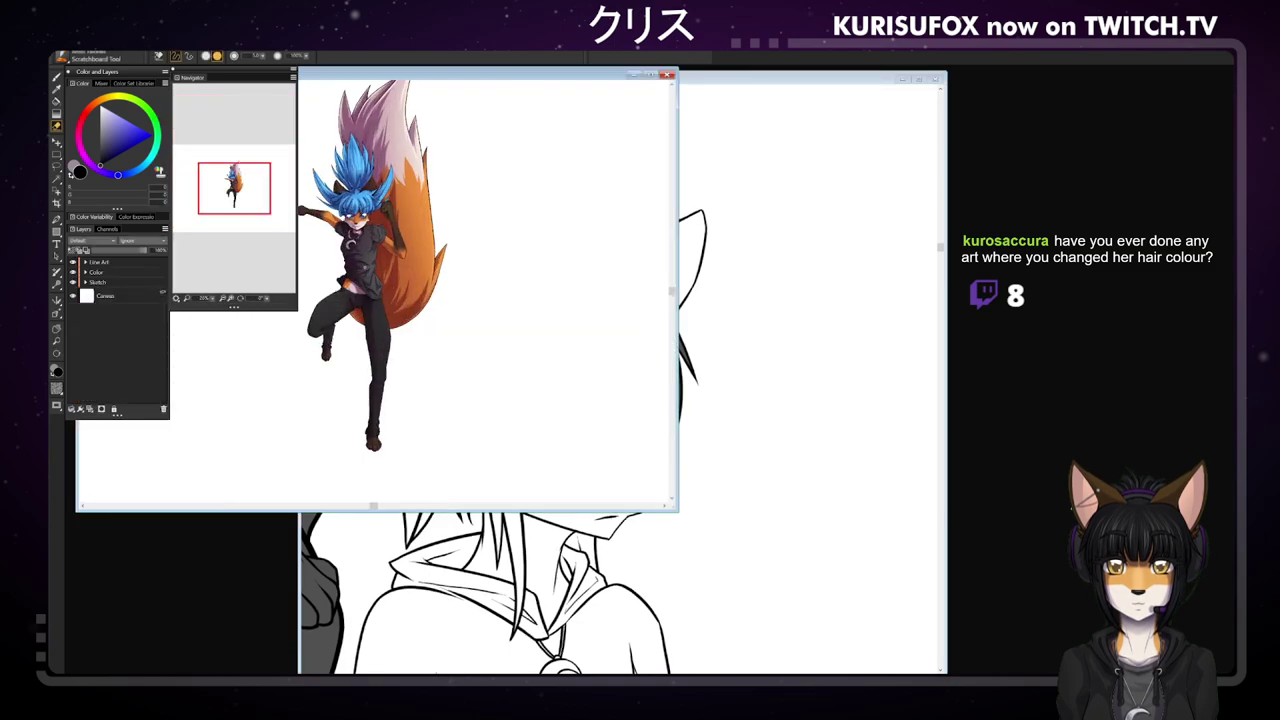
key(ctrl+plus)
key(ctrl+plus)
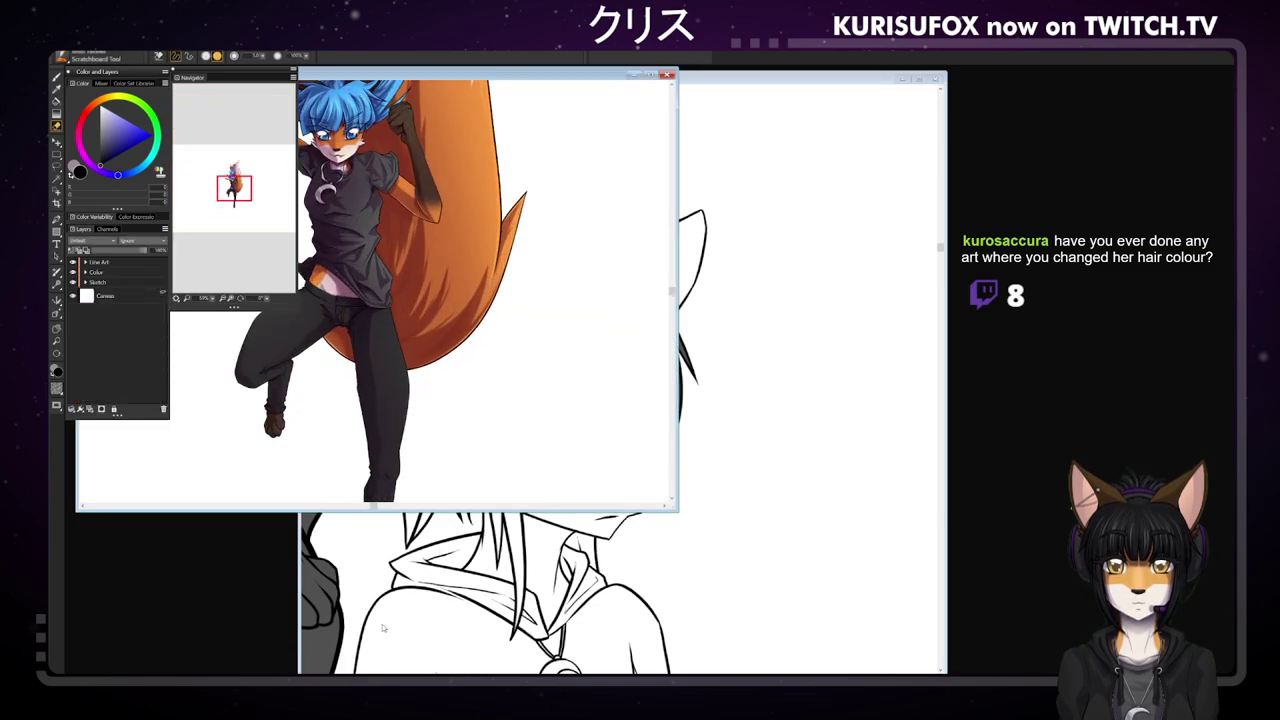
drag(408, 520, 390, 660)
scroll(384, 589, down, 2)
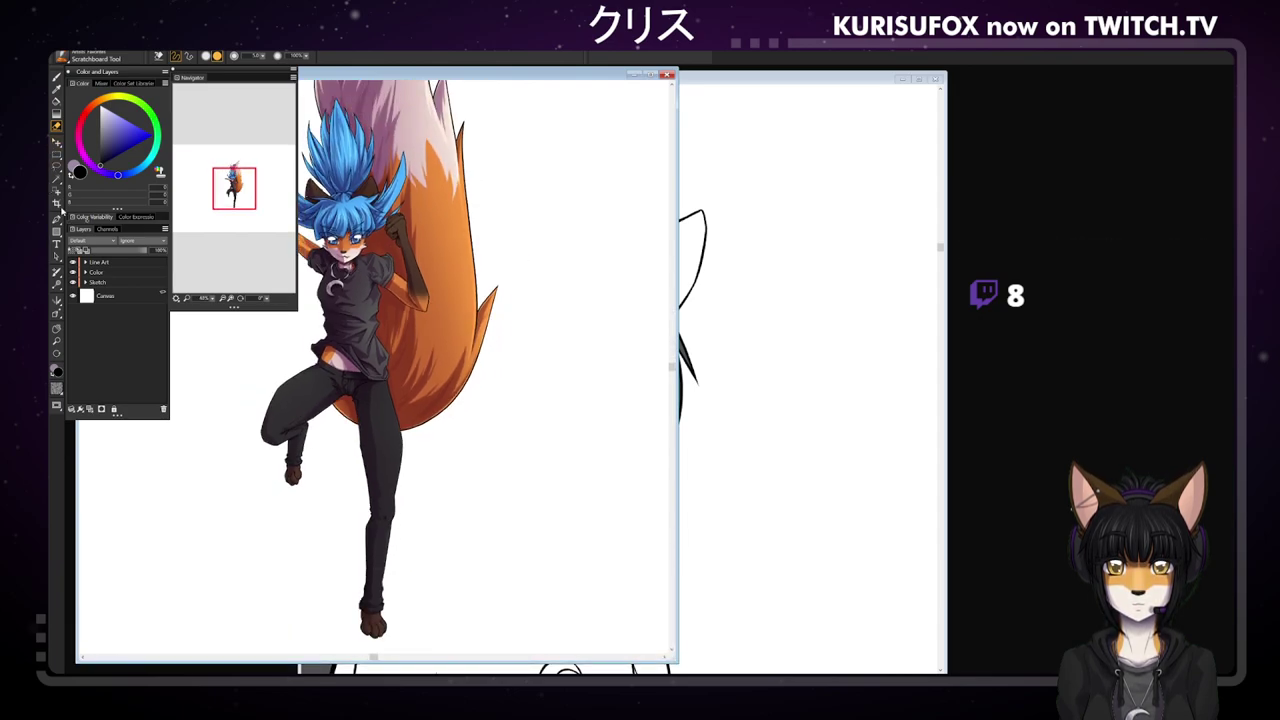
click(56, 330)
drag(458, 270, 509, 292)
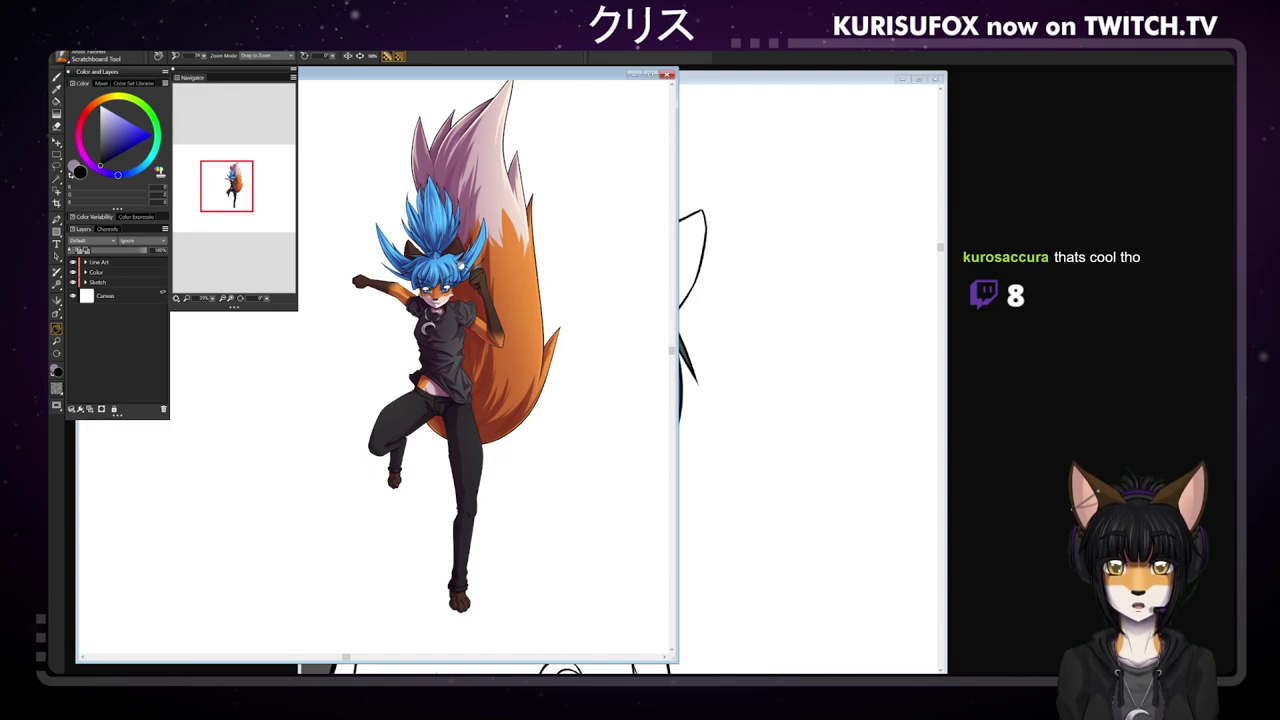
click(667, 77)
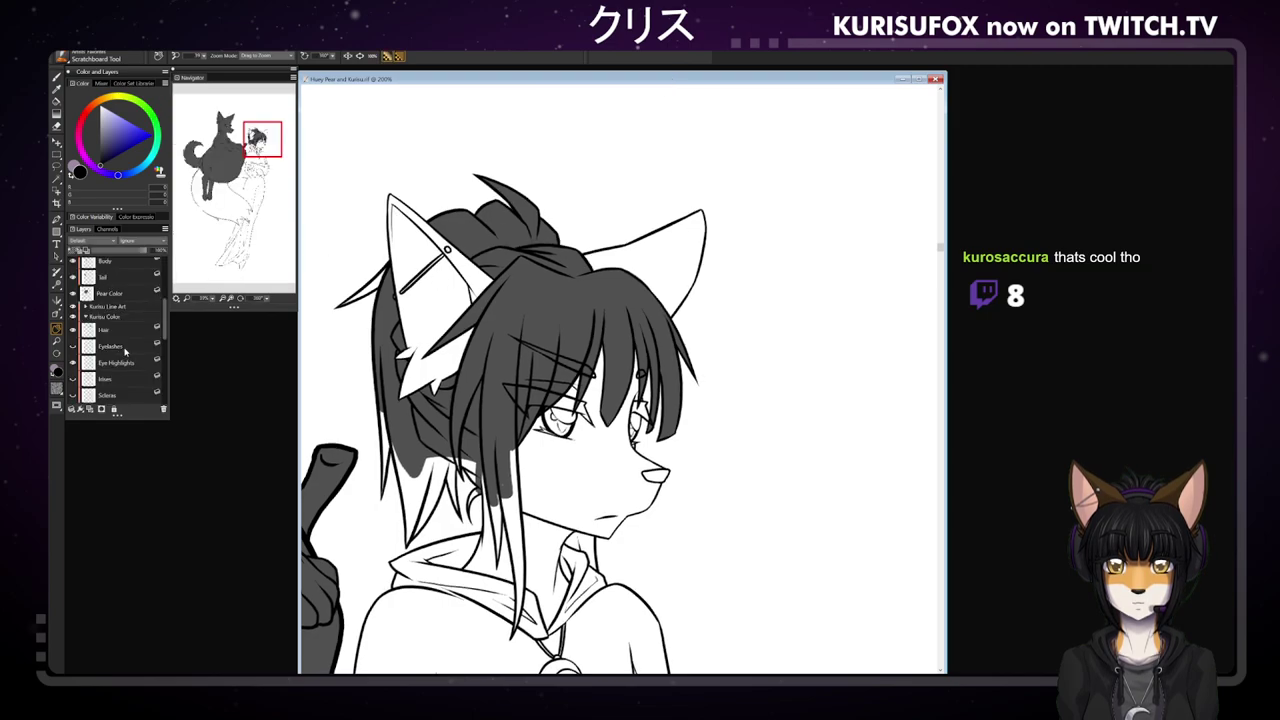
click(125, 331)
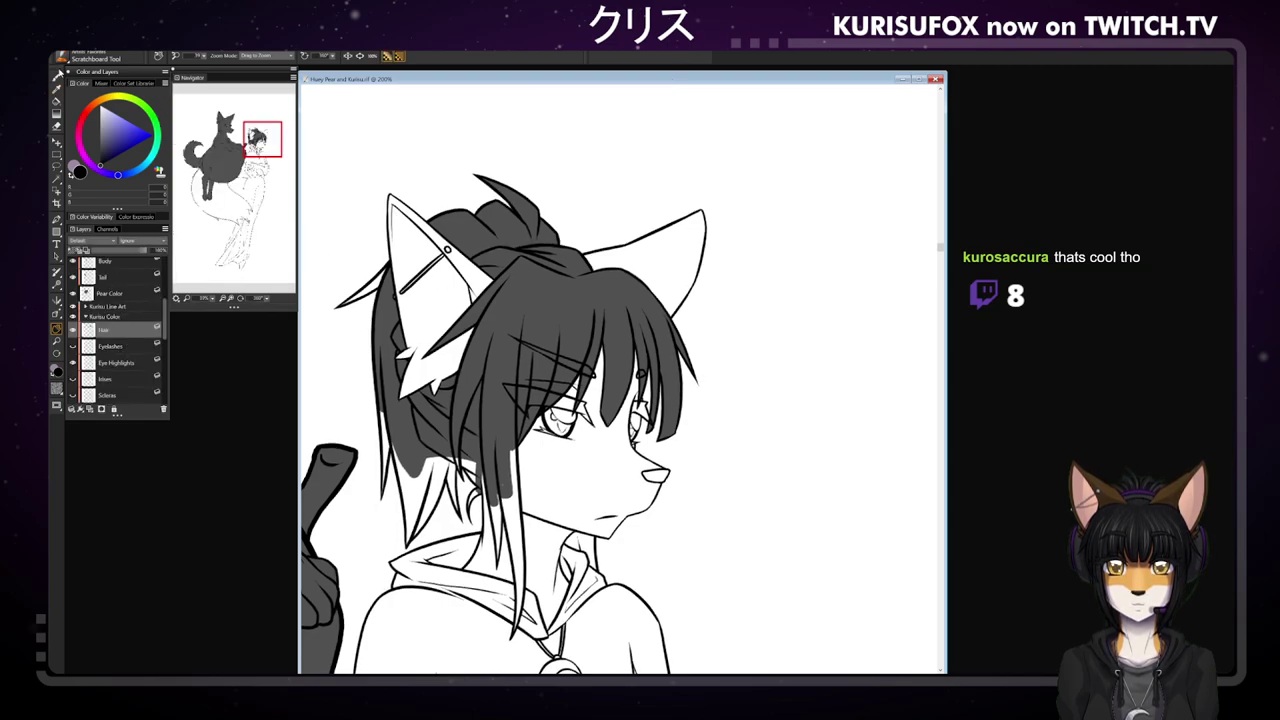
- Sample the hair's dark grey and paint the unfilled front strands beside the face down to their tips on the Hair layer
click(56, 76)
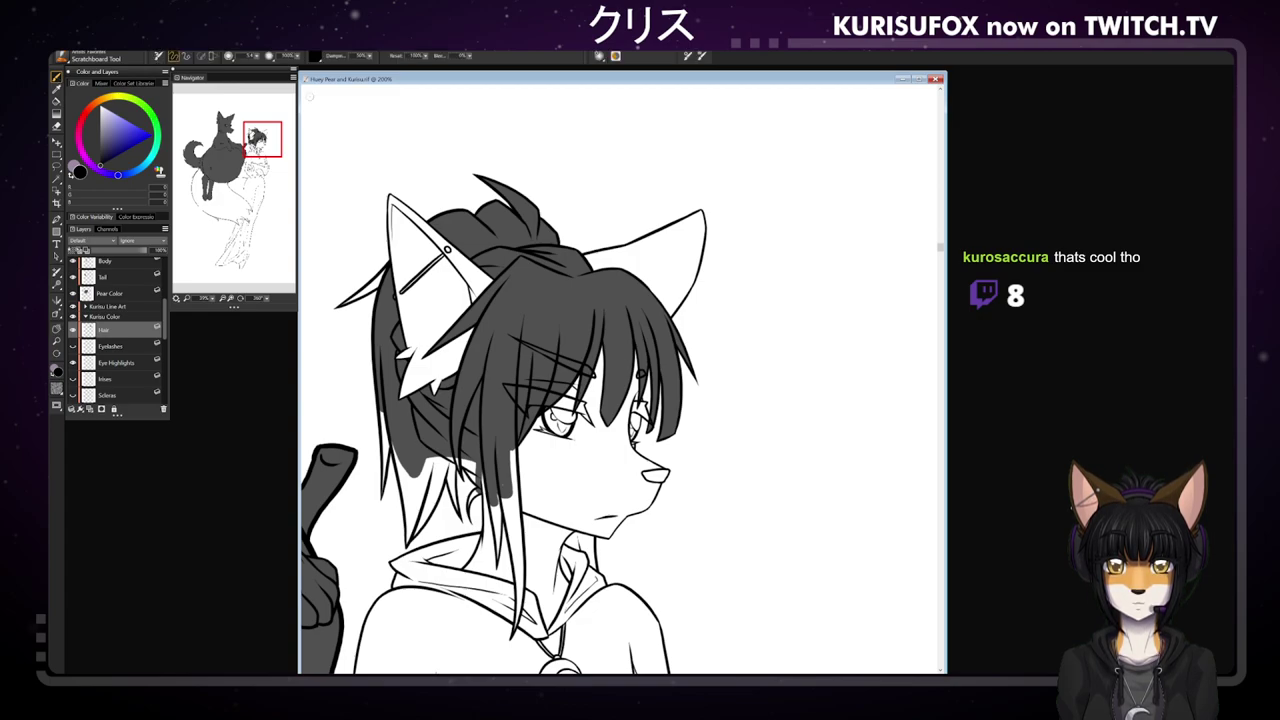
alt+click(499, 437)
drag(501, 459, 514, 516)
drag(516, 450, 514, 558)
mouse_move(516, 512)
mouse_down()
mouse_move(518, 554)
mouse_move(519, 534)
mouse_up()
drag(512, 489, 521, 585)
drag(522, 543, 522, 575)
drag(521, 521, 522, 543)
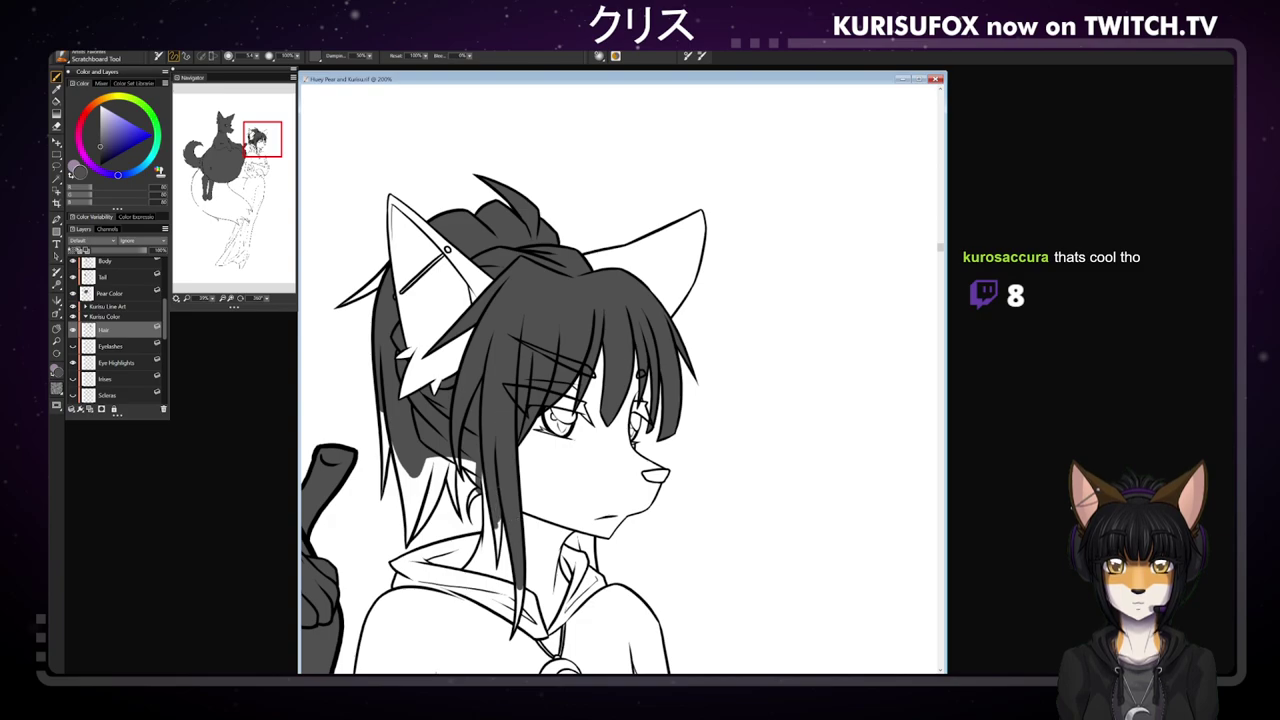
drag(496, 523, 498, 561)
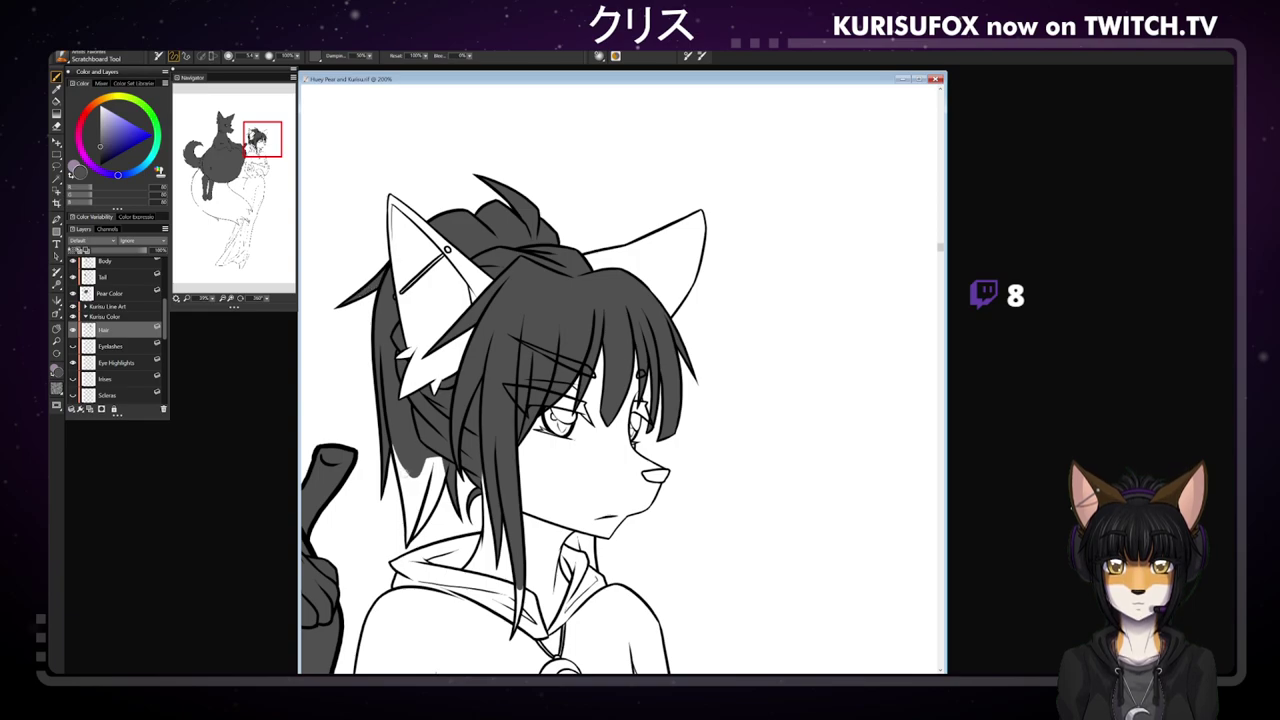
- Fill the lower back hair and the hair behind the chin with dark grey, erasing stray paint near the jaw
mouse_move(400, 468)
mouse_down()
mouse_move(414, 505)
mouse_move(426, 470)
mouse_move(440, 468)
mouse_move(437, 502)
mouse_up()
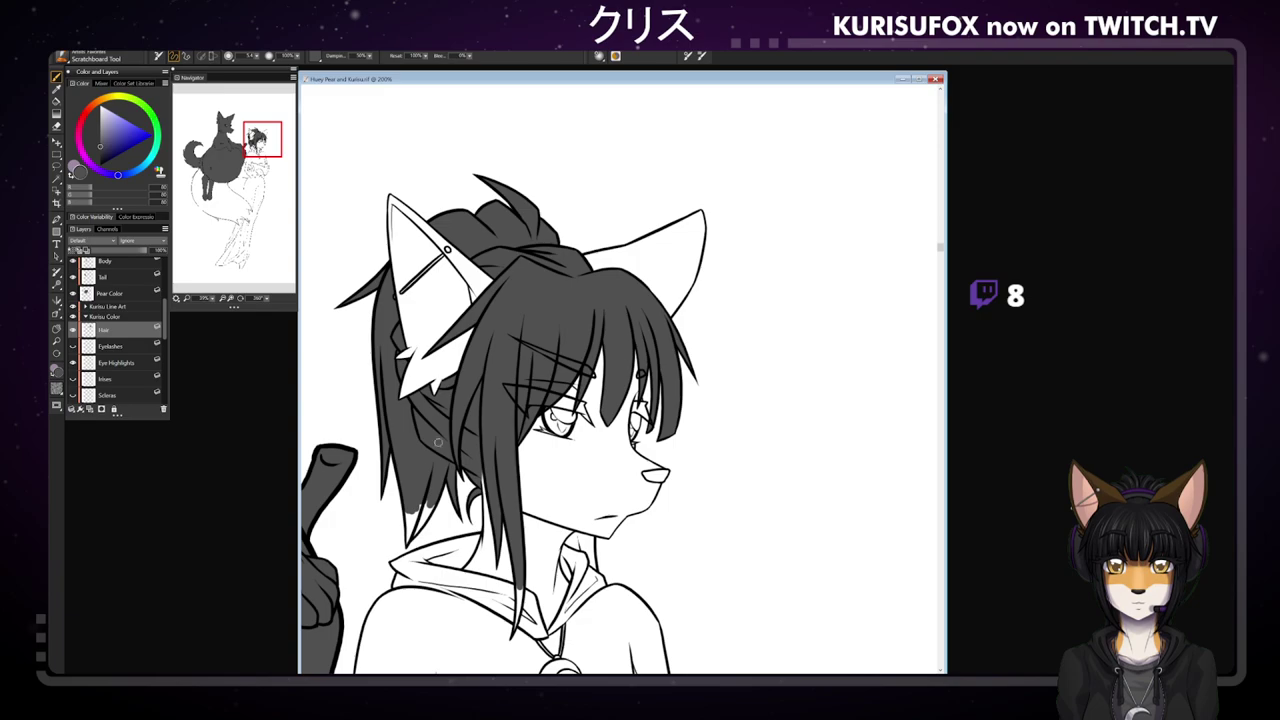
mouse_move(409, 497)
mouse_down()
mouse_move(410, 522)
mouse_move(423, 501)
mouse_move(424, 518)
mouse_up()
drag(566, 541, 578, 549)
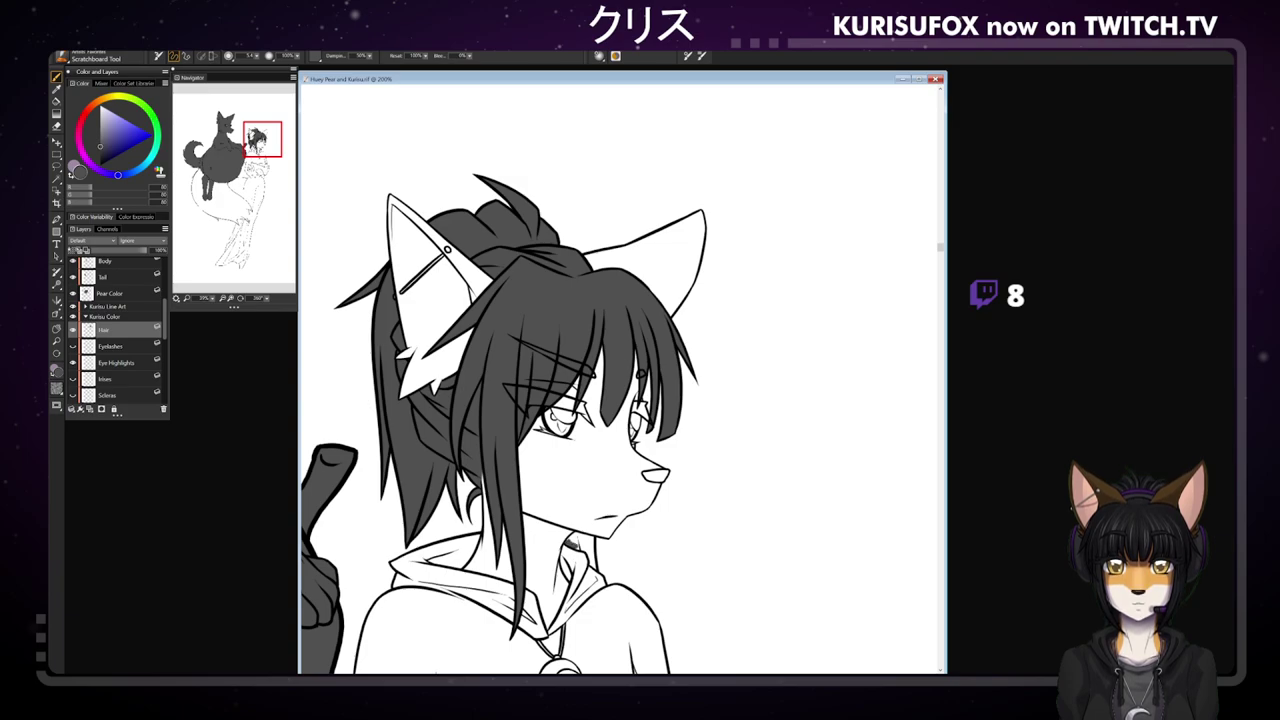
mouse_move(572, 534)
mouse_down()
mouse_move(590, 548)
mouse_move(571, 543)
mouse_up()
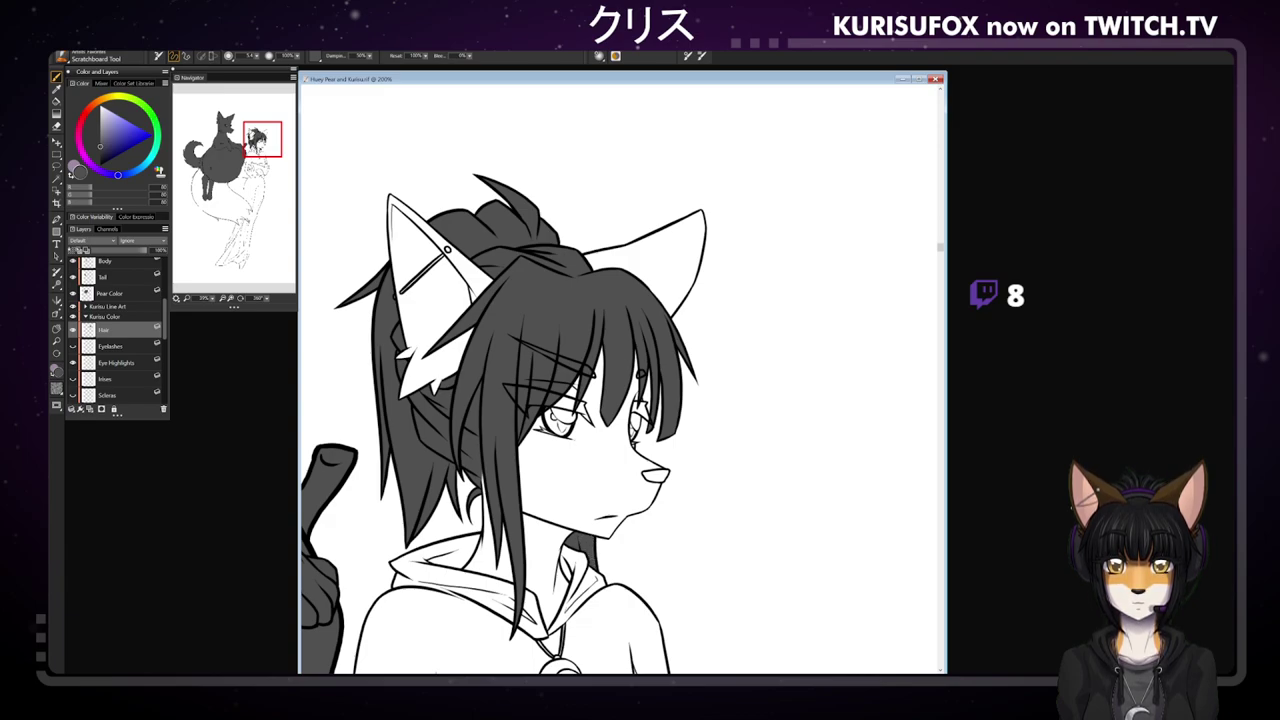
alt+click(600, 532)
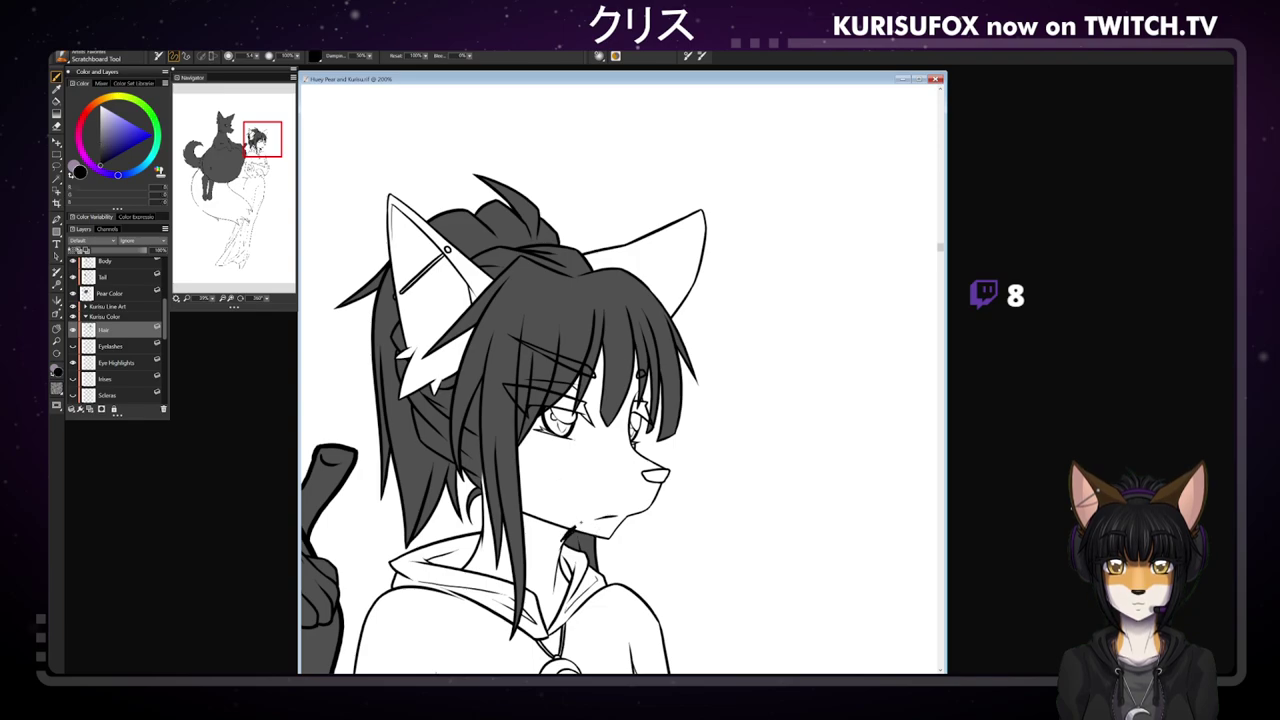
click(56, 125)
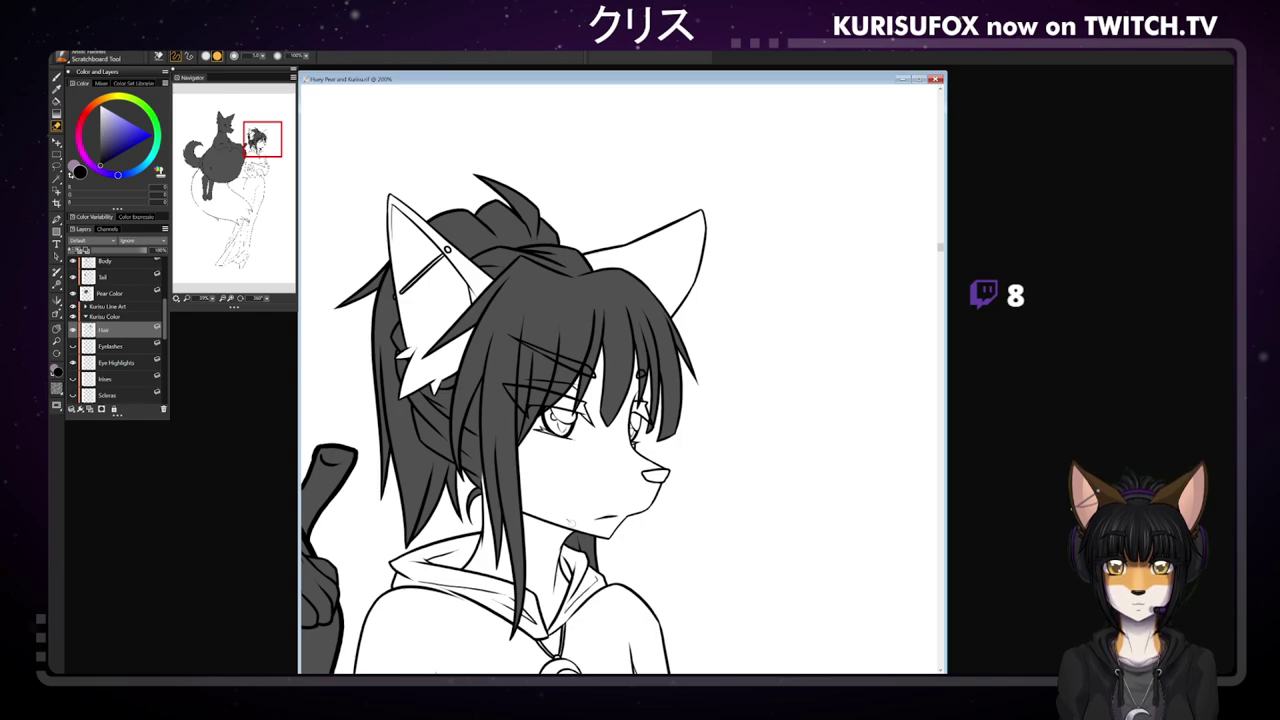
- Show all hidden eye layers in the Kurisu Color group
key(b)
click(73, 317)
click(73, 317)
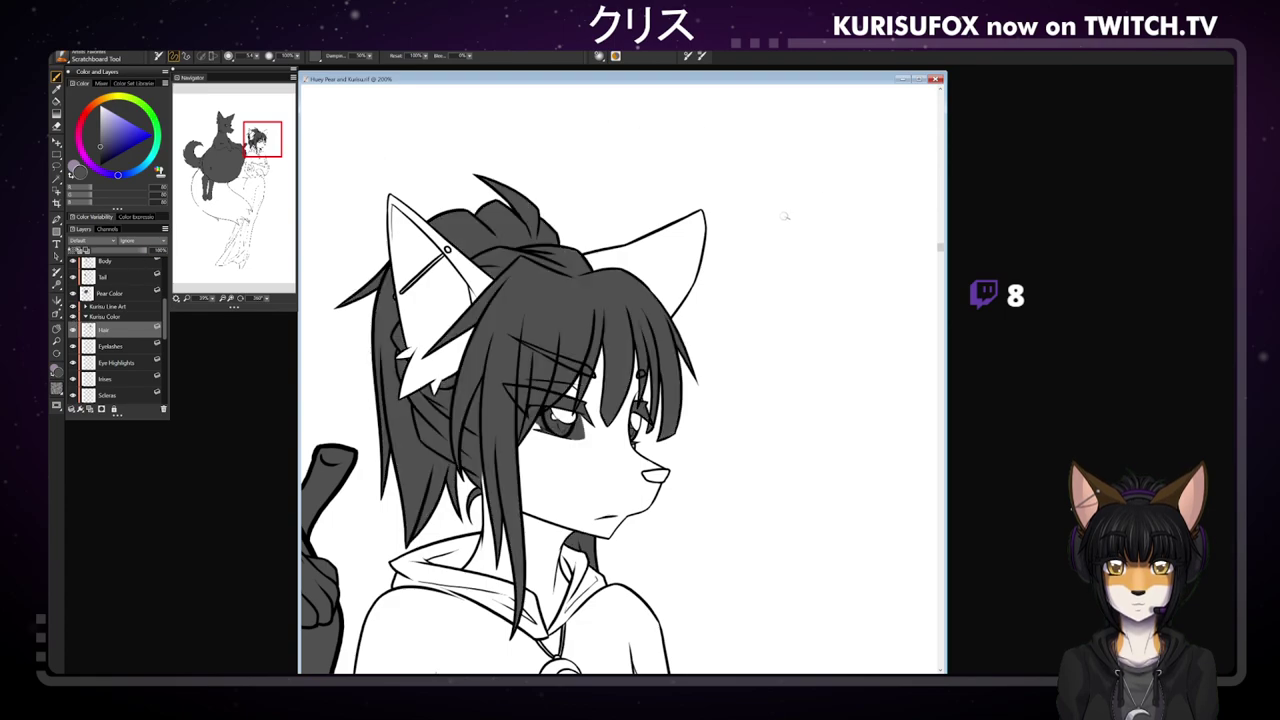
- Paint the nose solid dark grey on the Nose layer
click(125, 394)
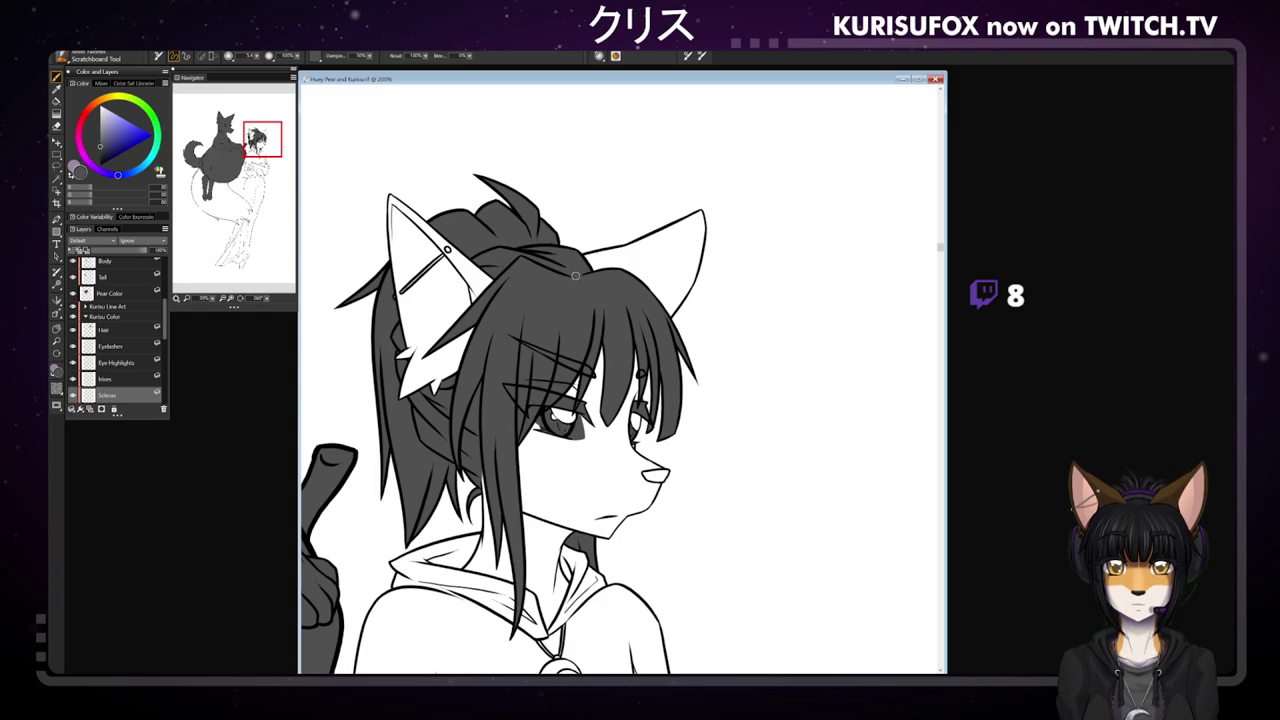
key(n)
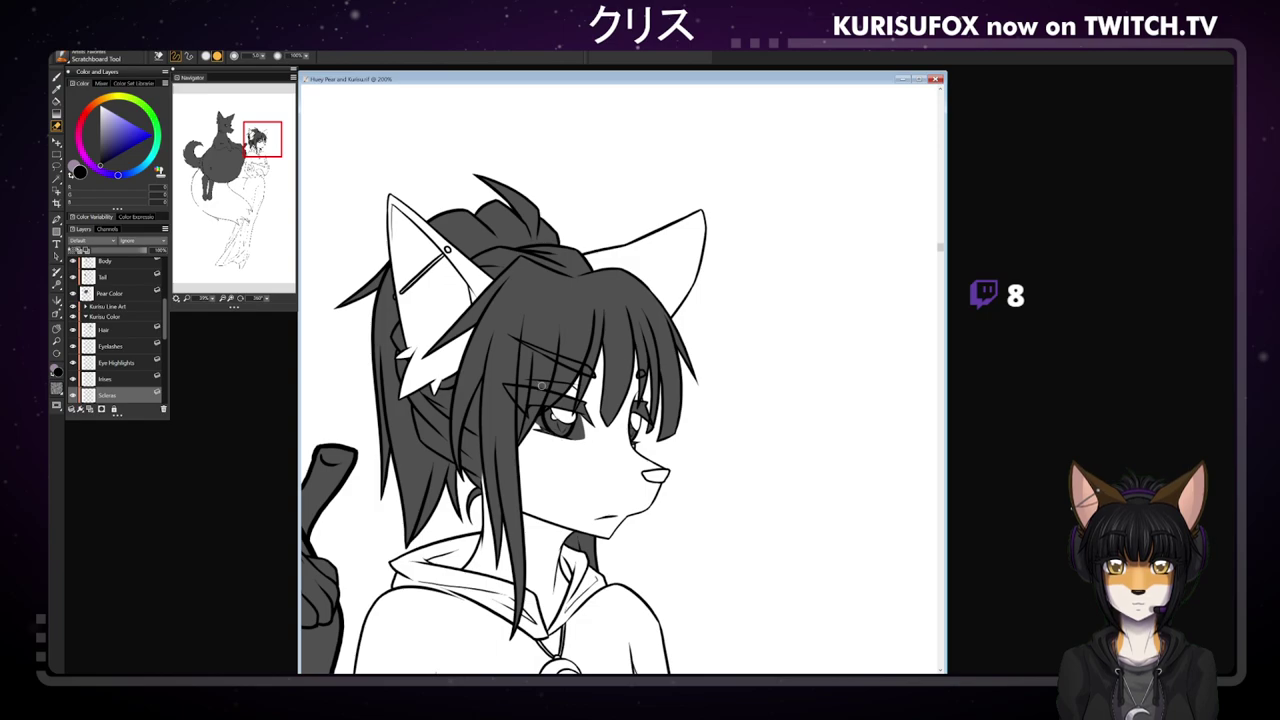
key(b)
scroll(150, 331, down, 3)
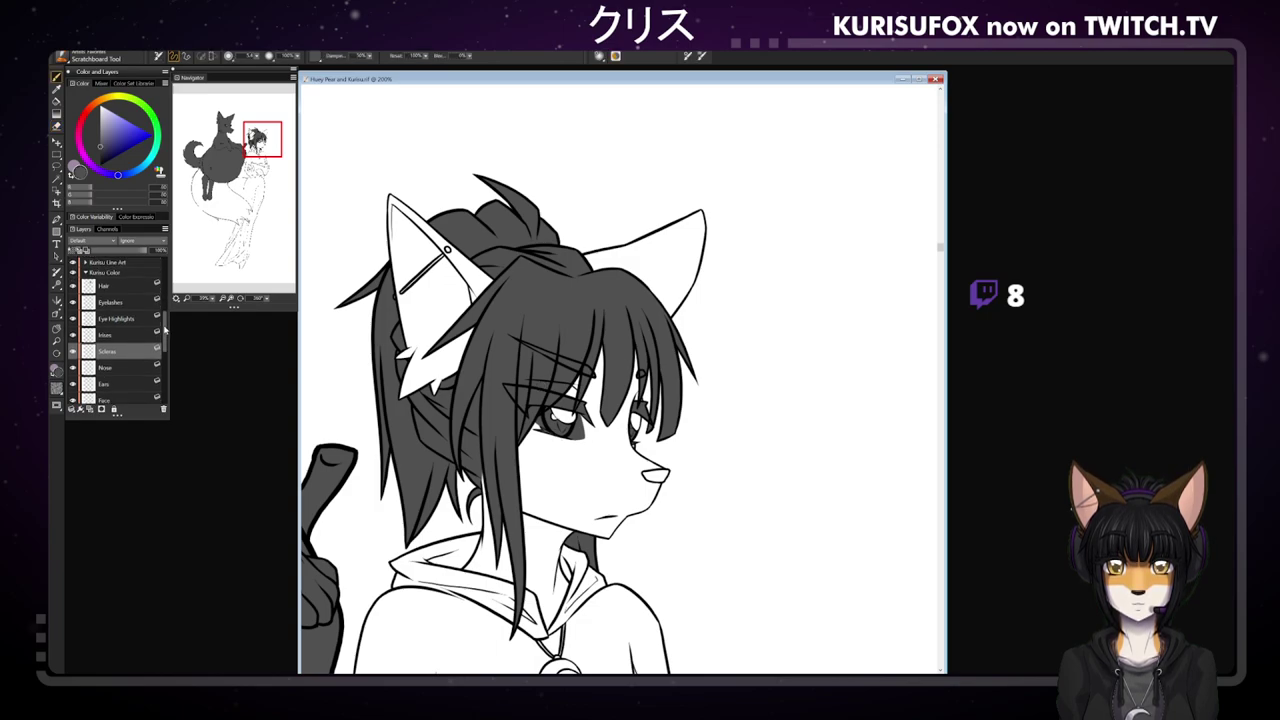
click(149, 325)
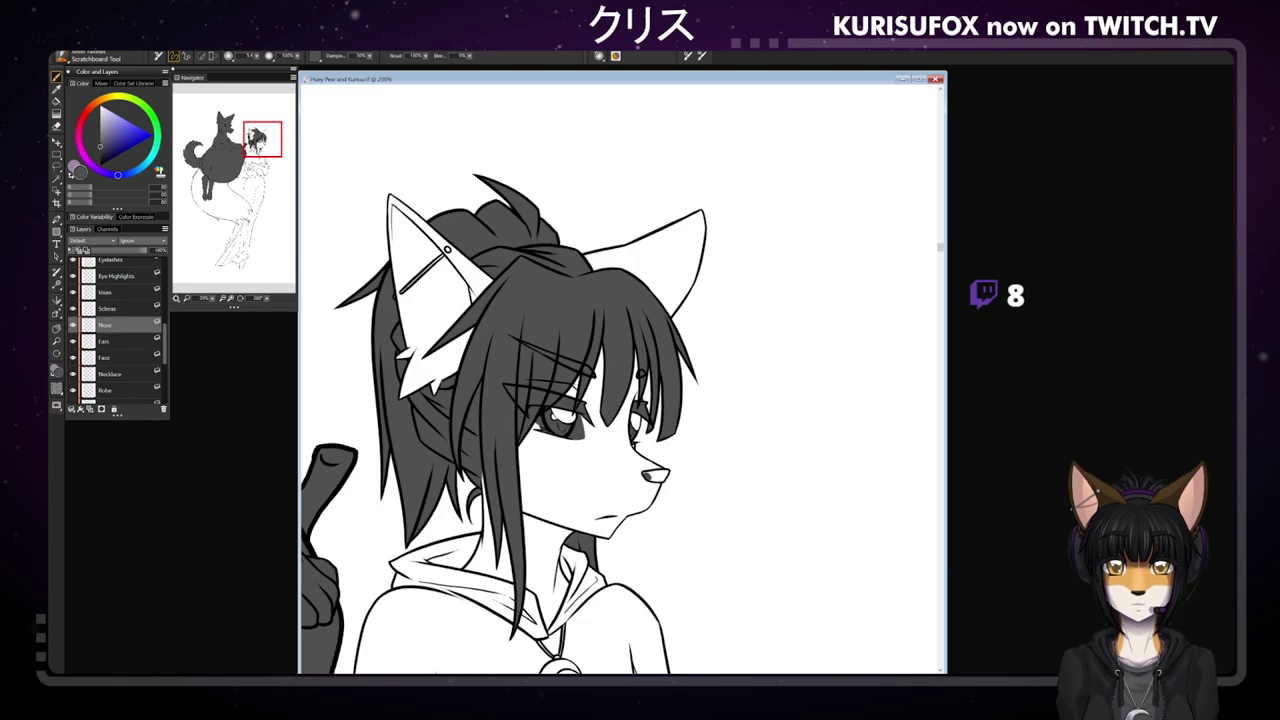
drag(652, 476, 660, 474)
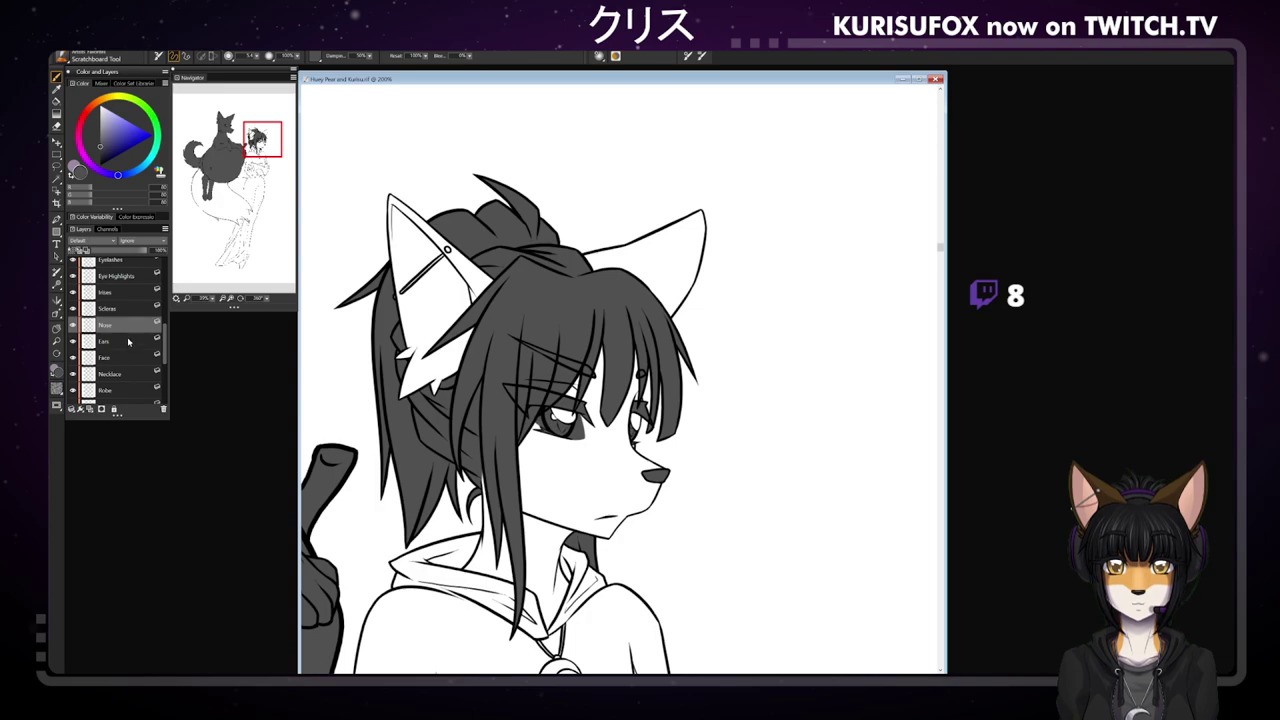
- Add a new layer directly above the Ears layer and name it "Inner Ears"
click(128, 342)
click(90, 408)
double_click(107, 342)
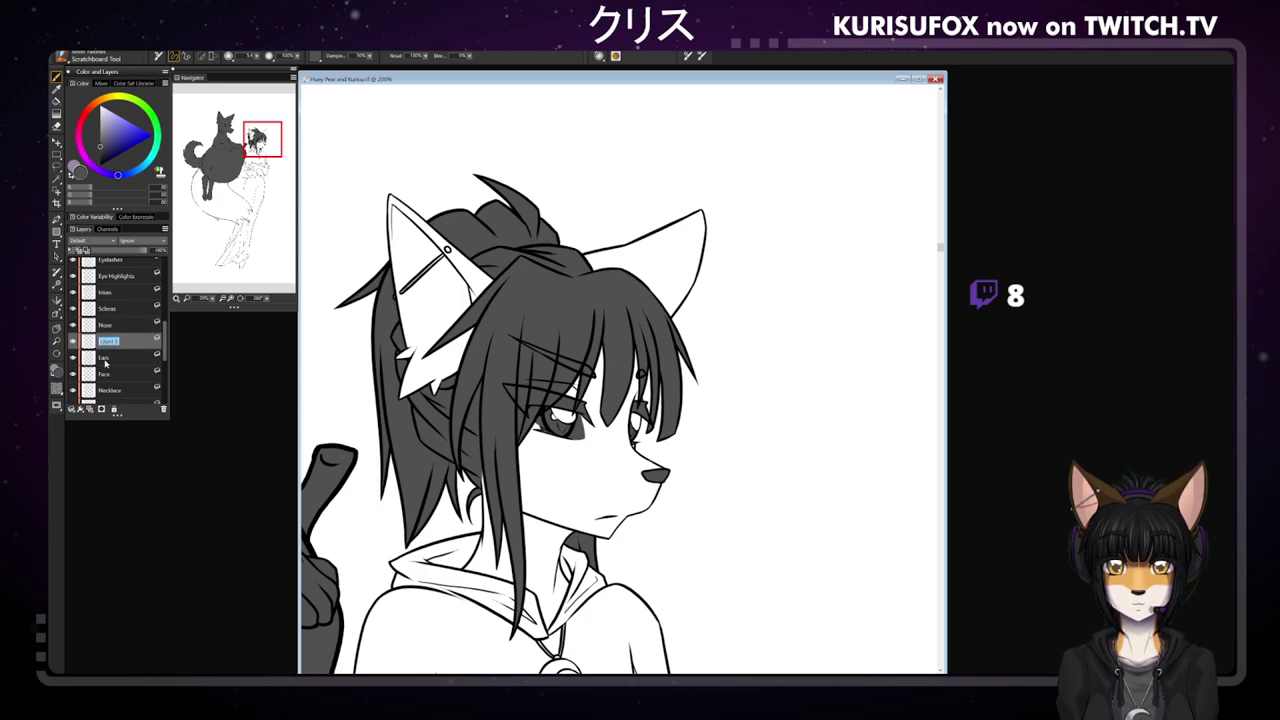
text(Inner)
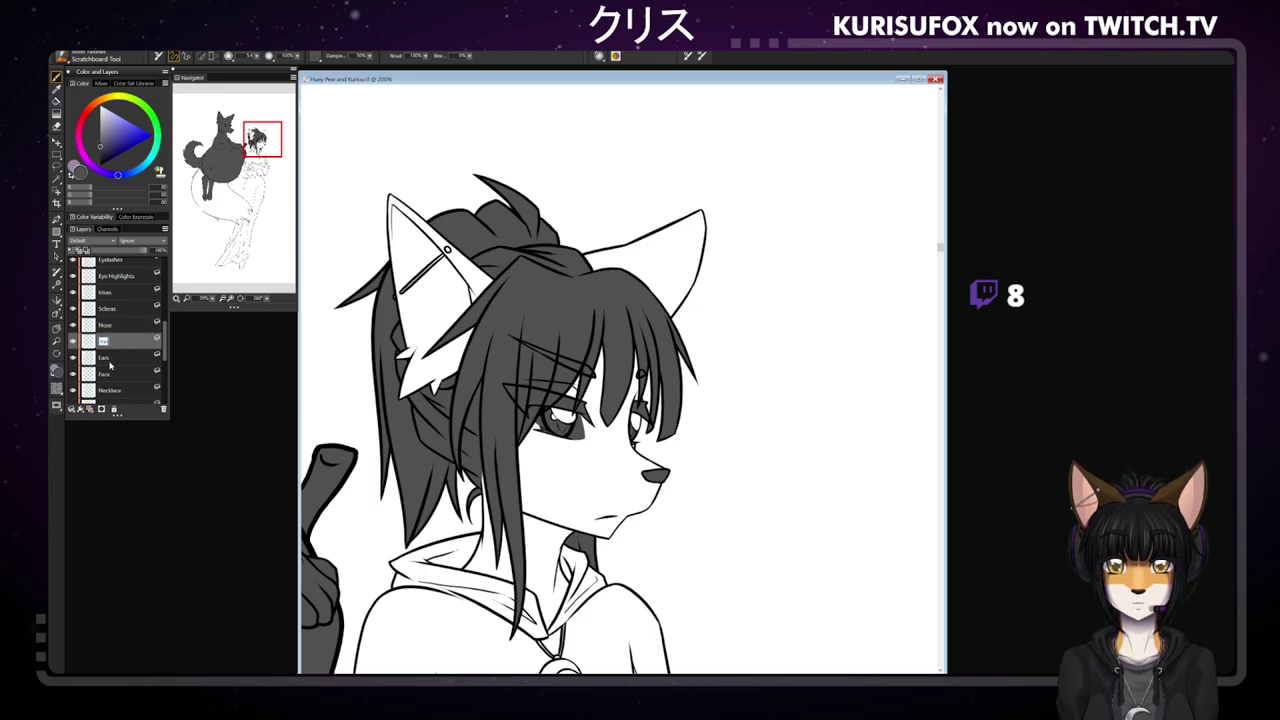
text( Ears)
key(Return)
- Add another new layer above Inner Ears and name it "Earring"
key(ctrl+shift+n)
double_click(110, 346)
click(118, 365)
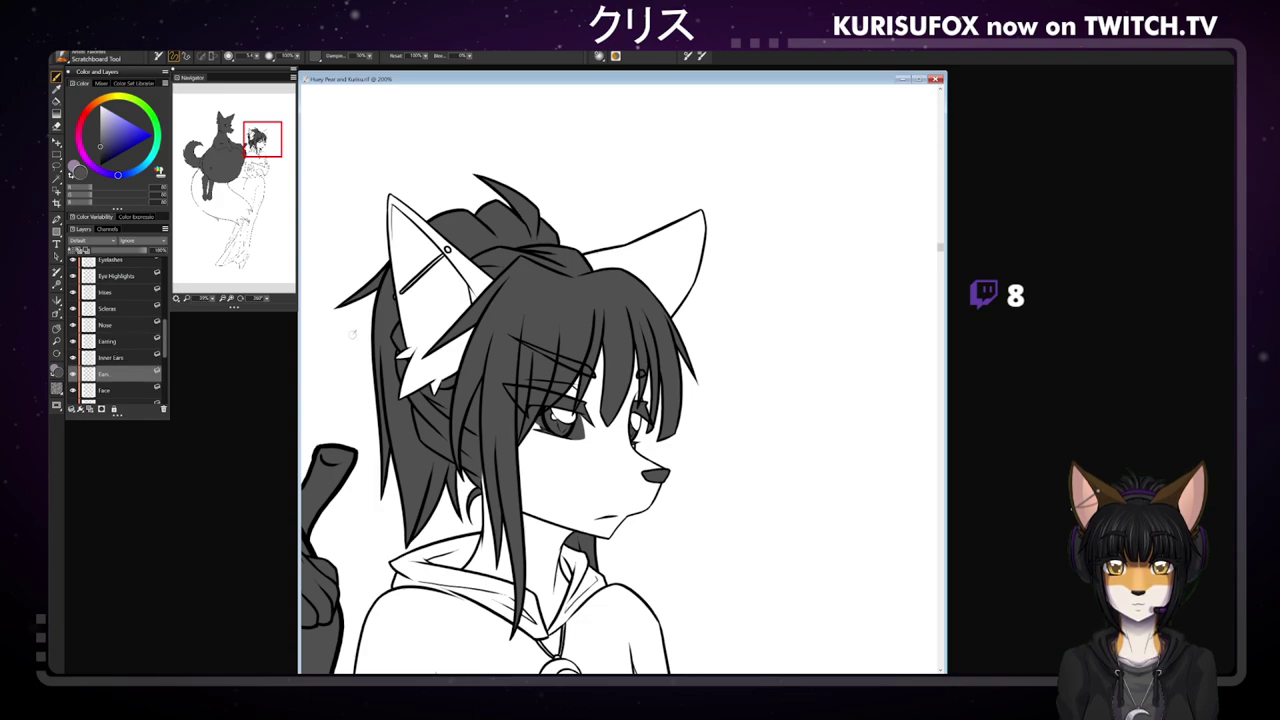
- Outline the inside of the pierced ear in dark grey on the Ears layer, fill it, and clean up its tip
click(134, 357)
drag(390, 197, 396, 288)
key(ctrl+z)
mouse_move(436, 232)
mouse_down()
mouse_move(395, 199)
mouse_move(401, 219)
mouse_up()
click(57, 103)
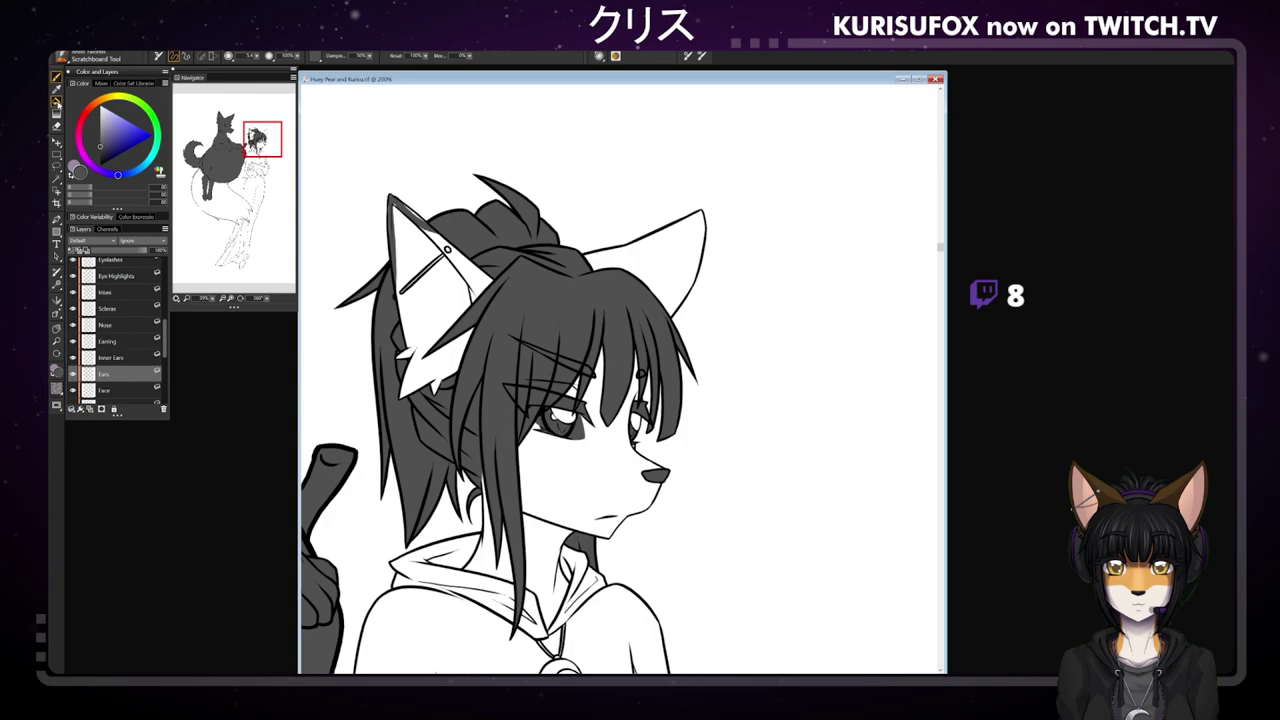
click(418, 248)
click(57, 78)
key(n)
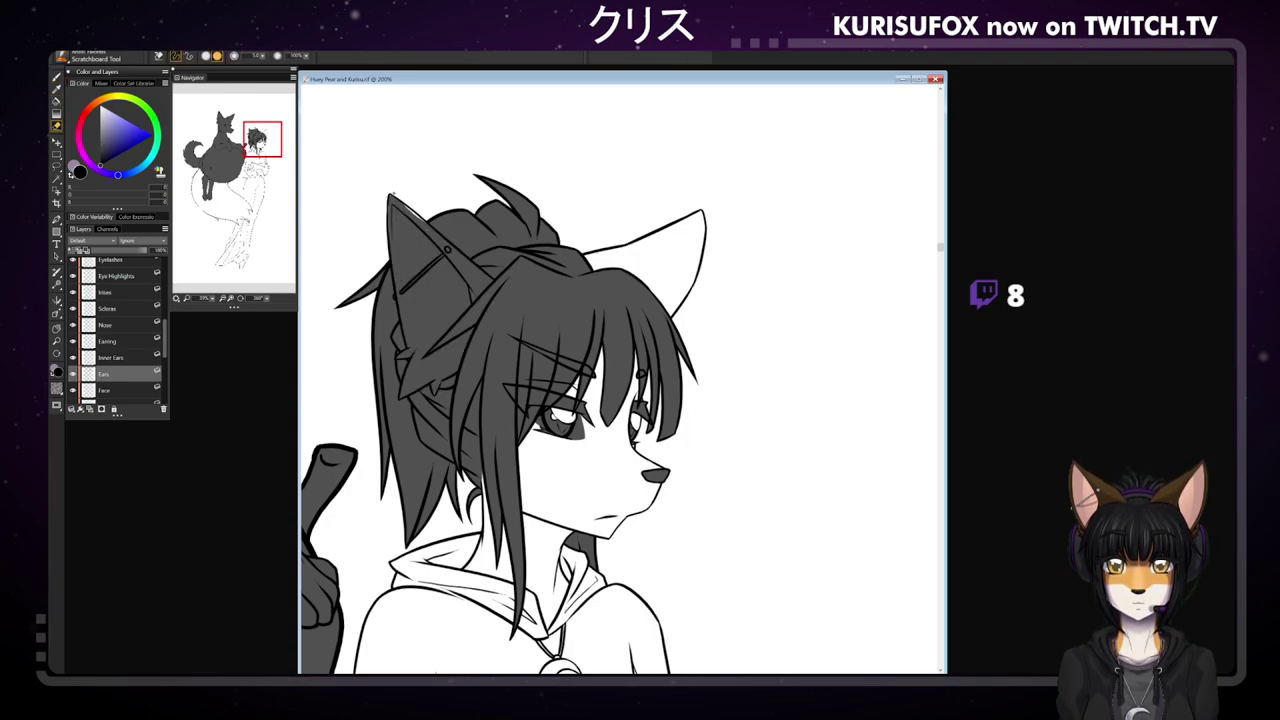
- Outline the inside of the far ear in dark grey on the Ears layer and fill the enclosed area
key(p)
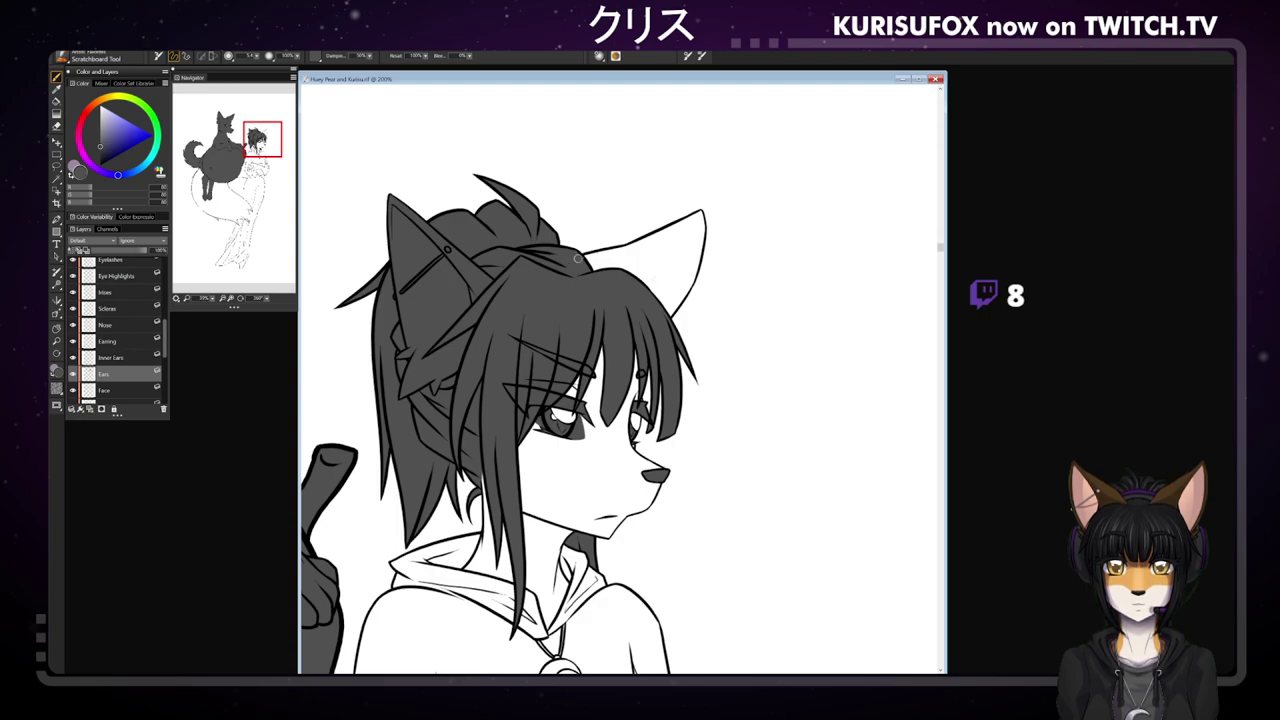
mouse_move(584, 260)
mouse_down()
mouse_move(700, 215)
mouse_move(674, 294)
mouse_up()
key(ctrl+z)
mouse_move(586, 260)
mouse_down()
mouse_move(702, 216)
mouse_move(698, 258)
mouse_move(668, 312)
mouse_up()
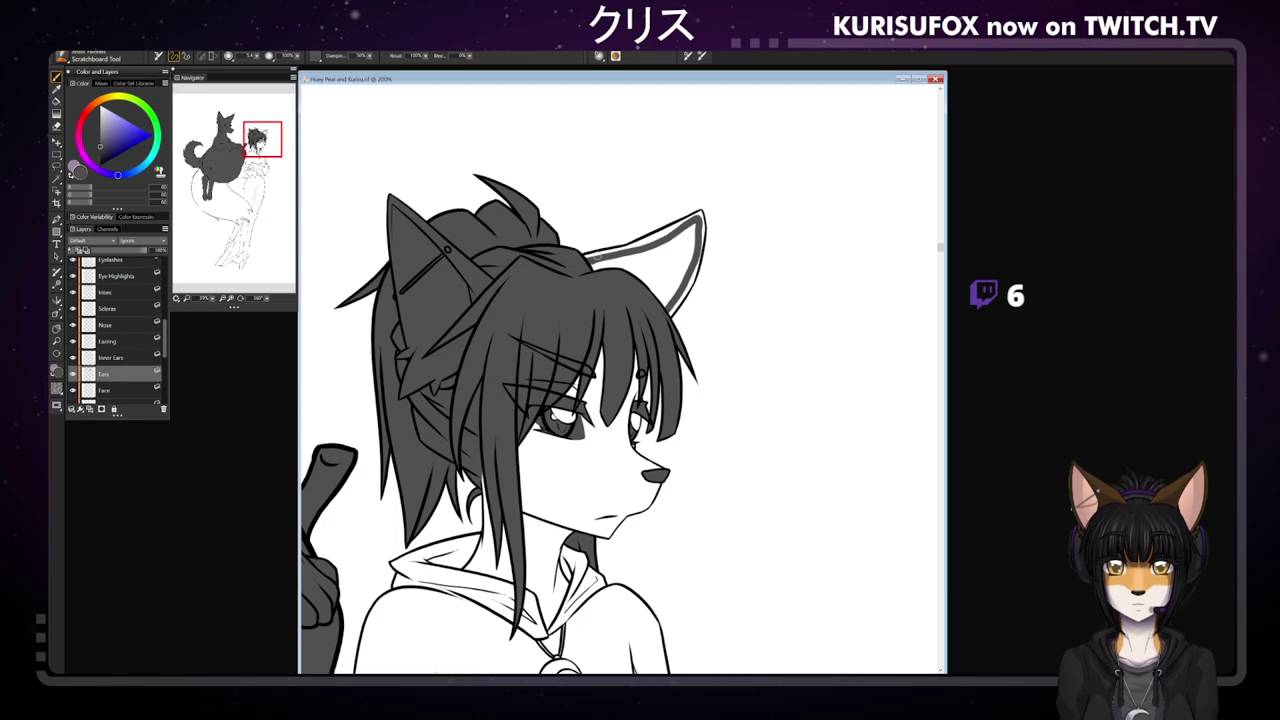
key(g)
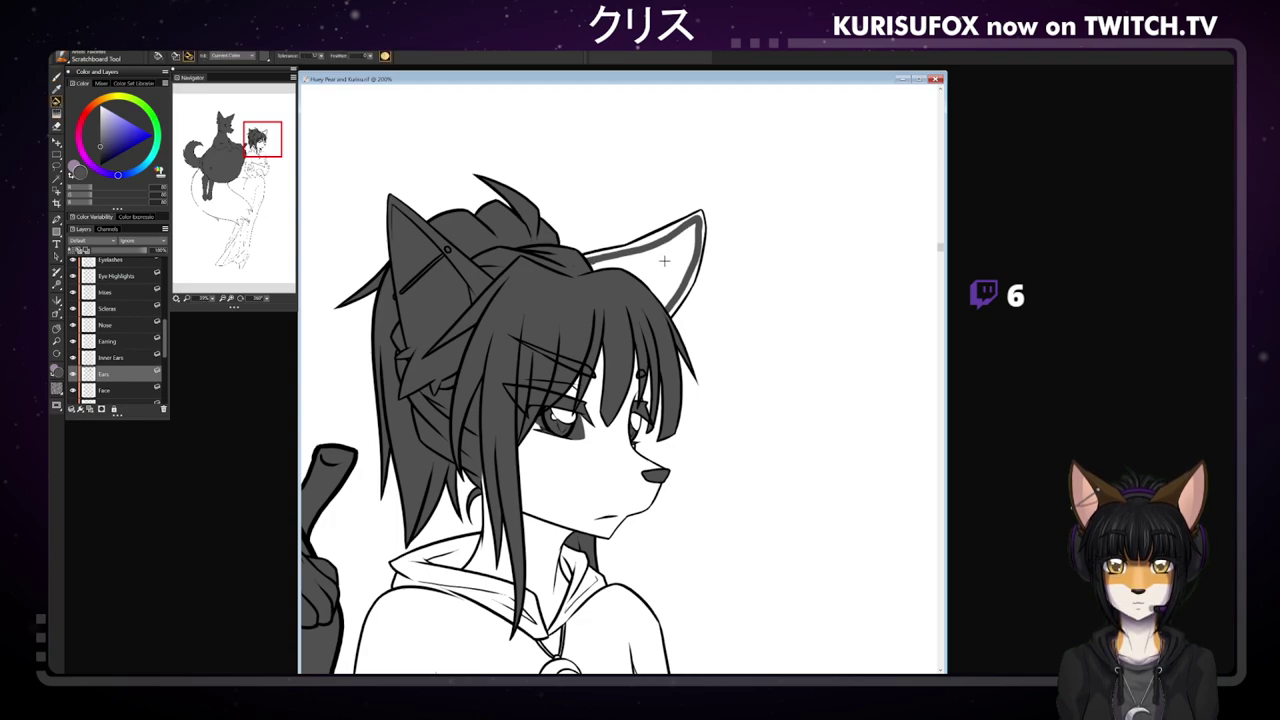
click(670, 262)
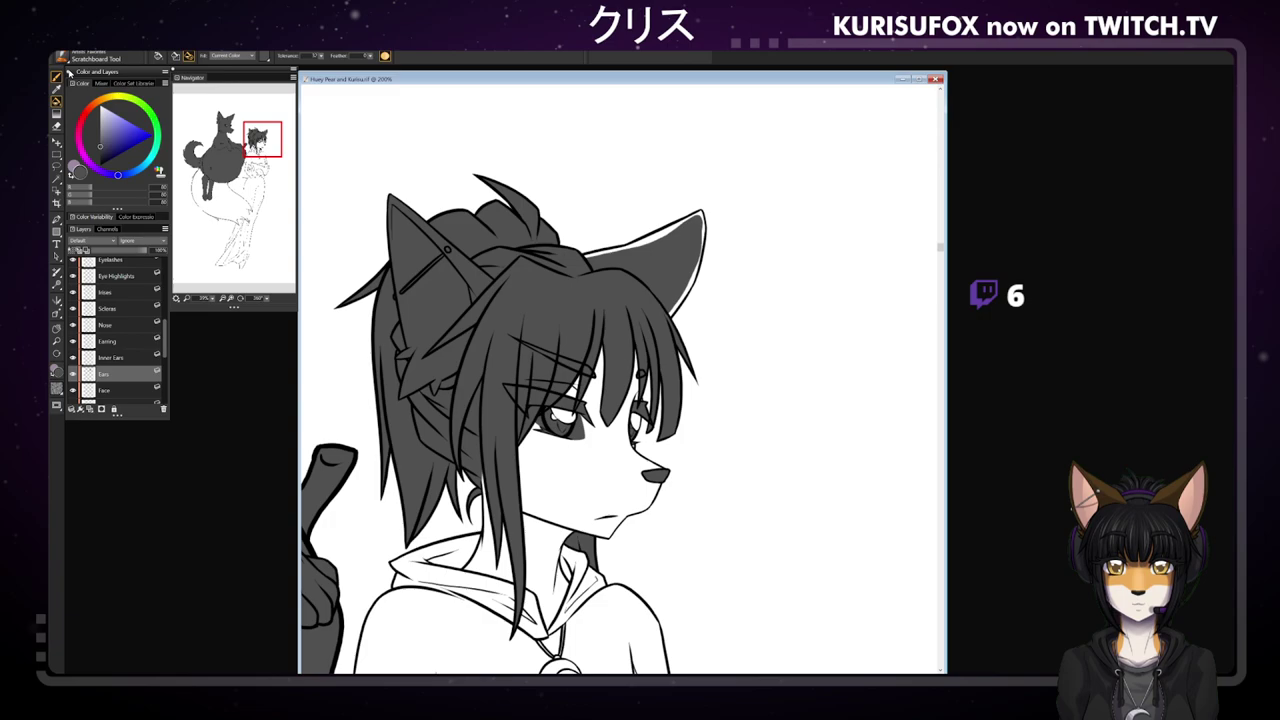
- Paint over the white gaps along the far ear's edges and tip with the same dark grey
key(b)
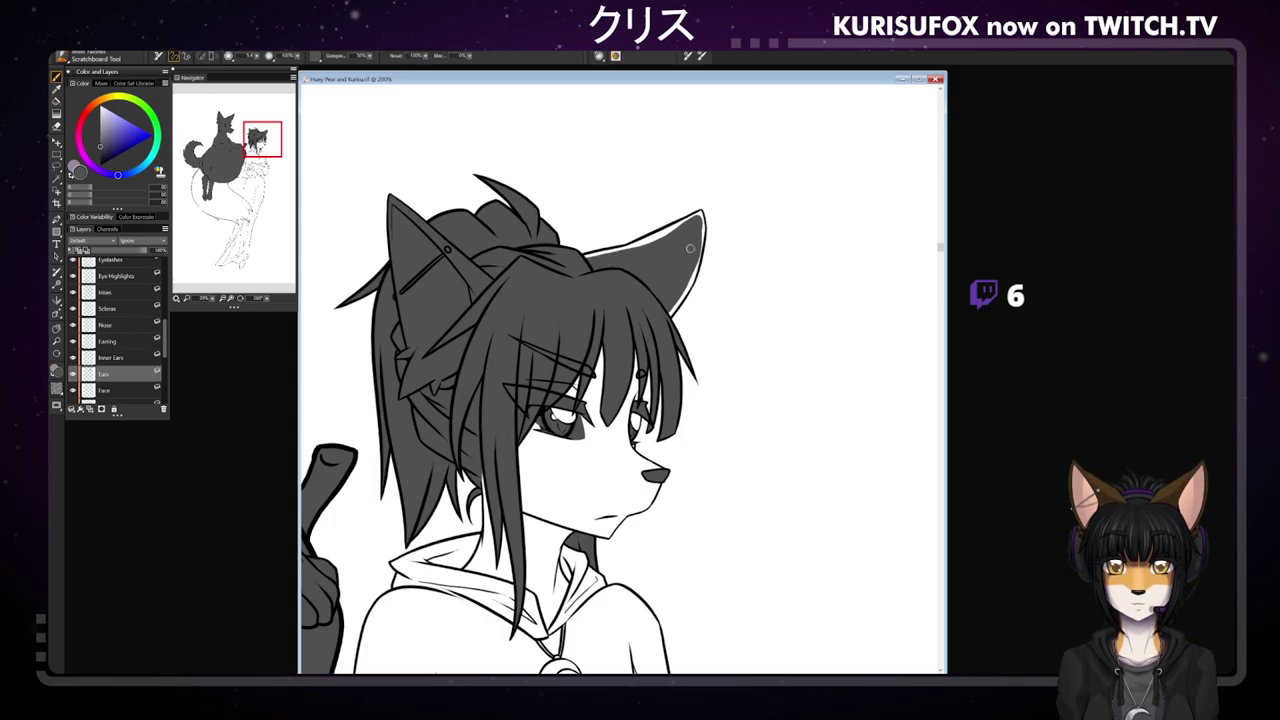
drag(704, 221, 691, 281)
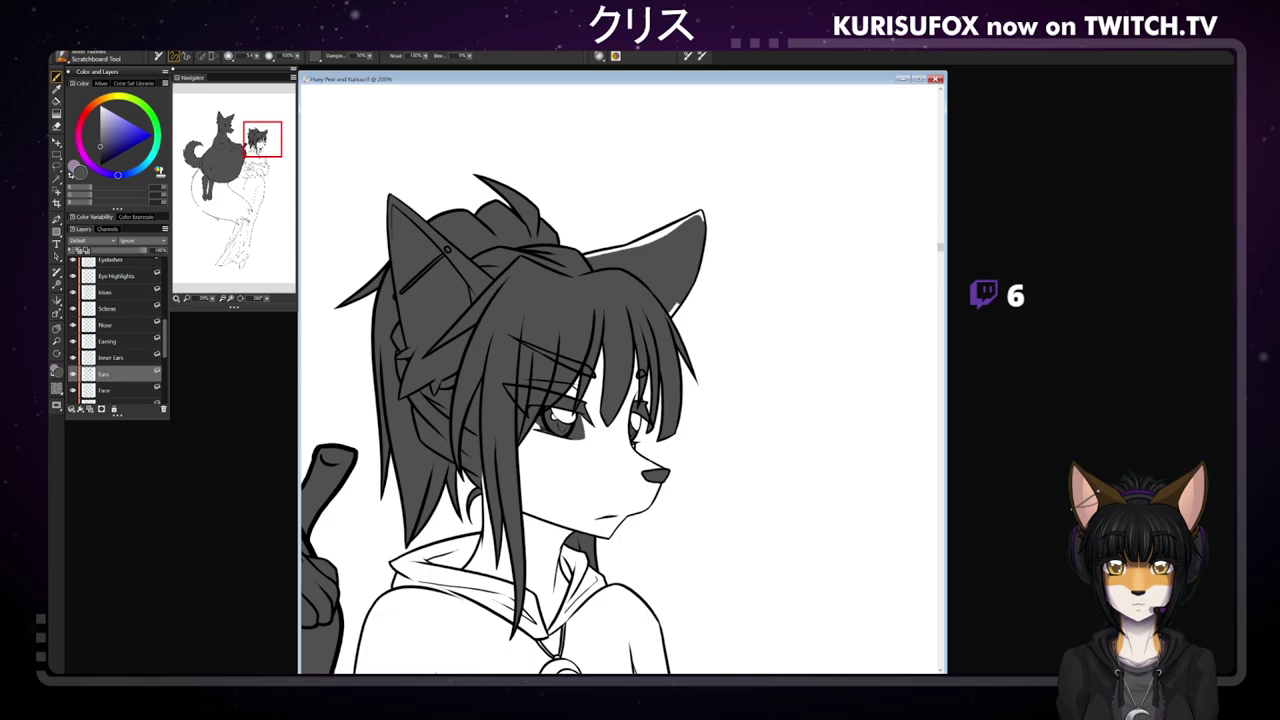
drag(587, 257, 606, 252)
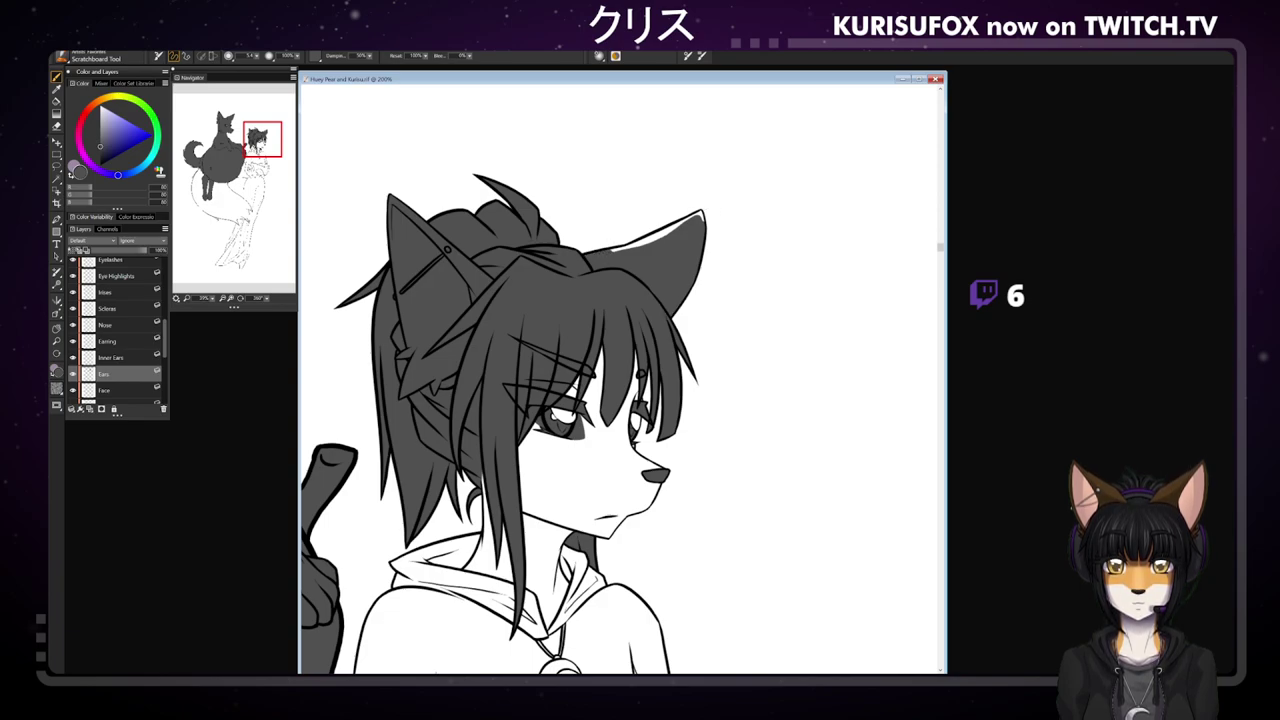
drag(630, 244, 678, 225)
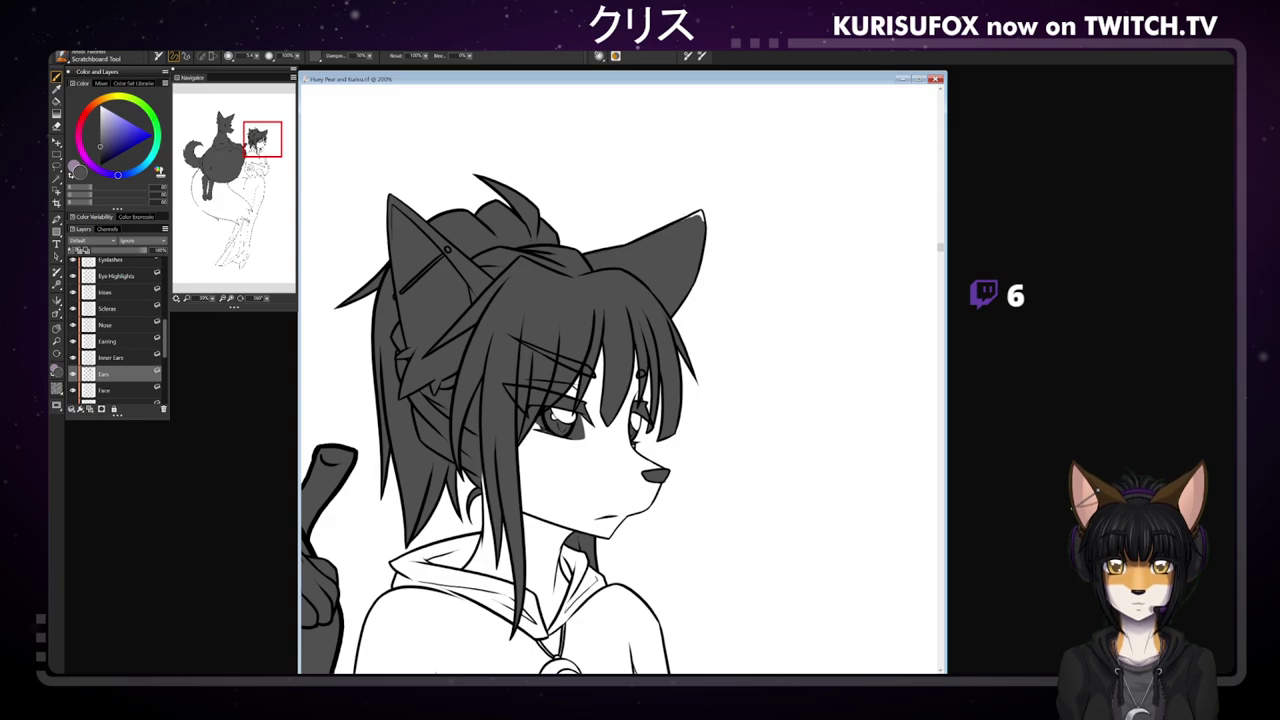
drag(694, 216, 699, 213)
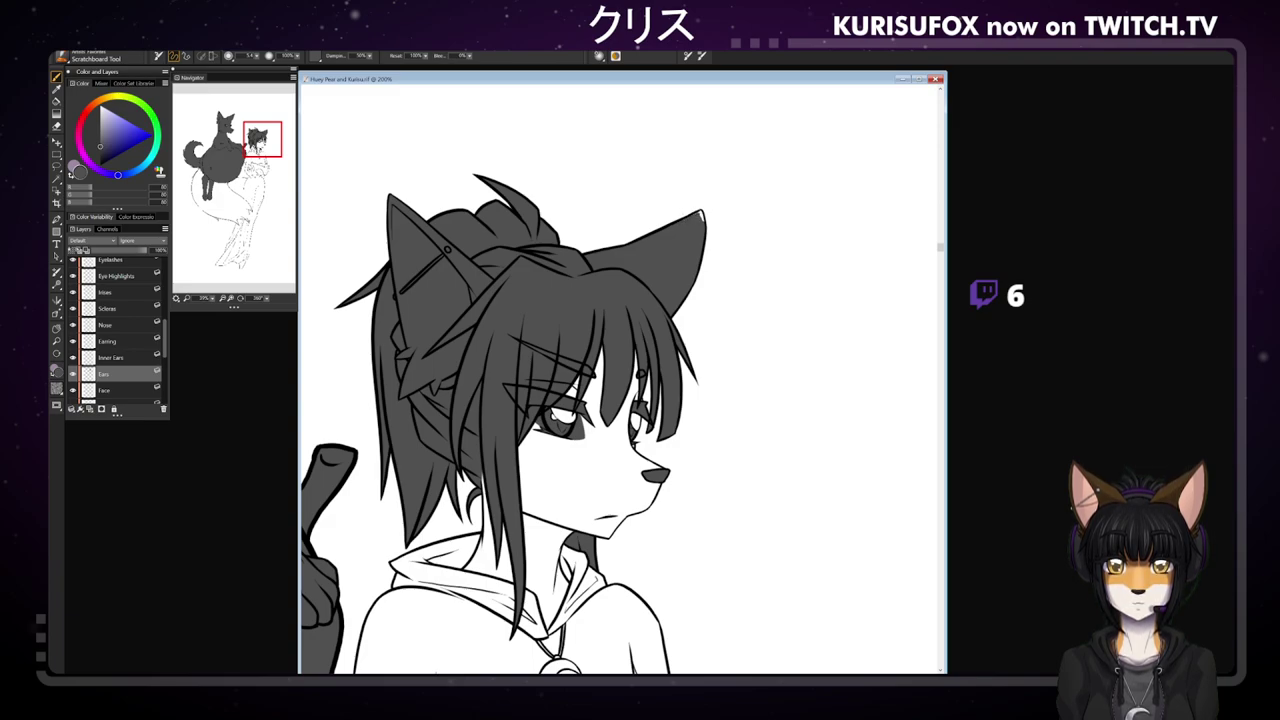
click(702, 217)
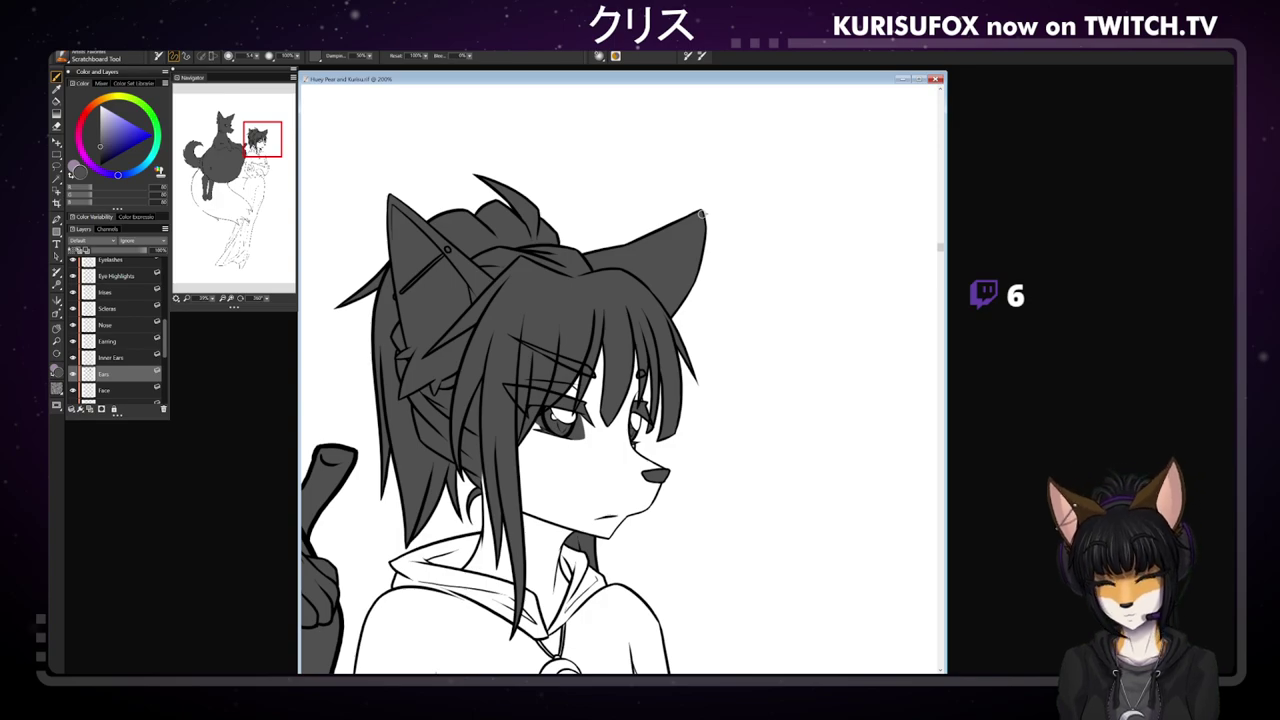
- Outline the muzzle and jaw in dark grey on the Face layer, fill the face, and paint the gaps along its edge
click(121, 391)
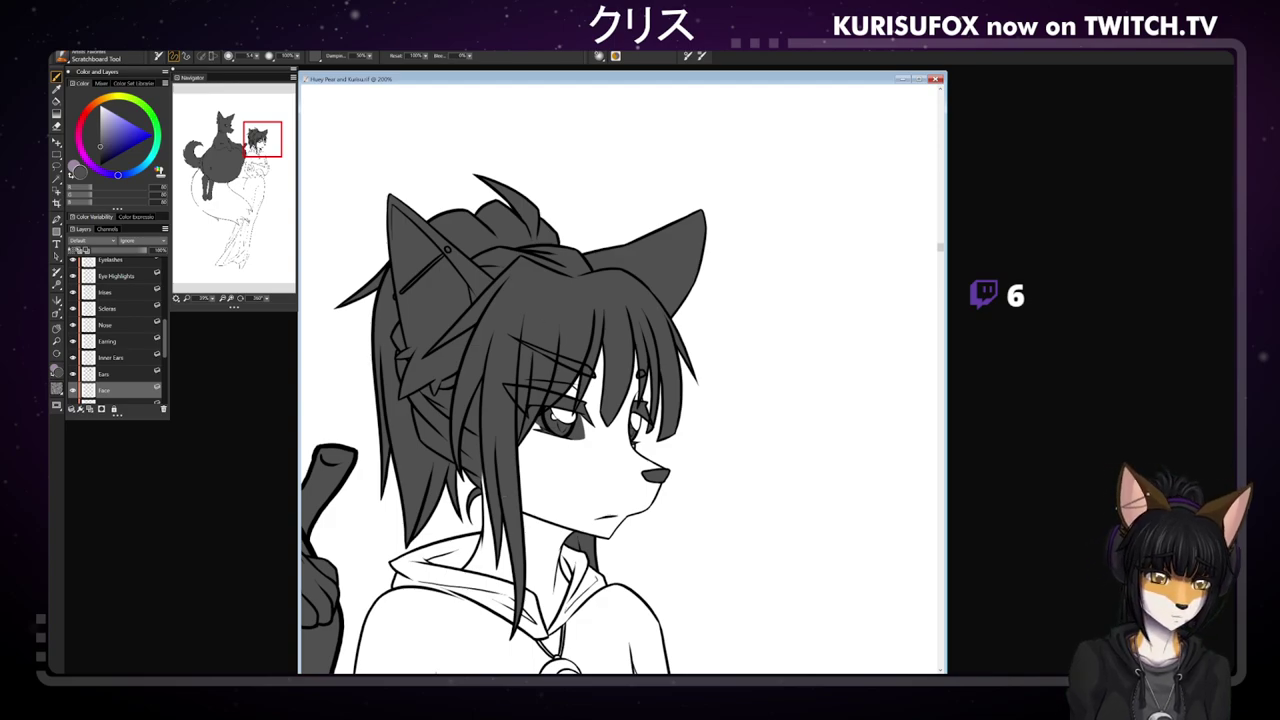
drag(624, 421, 655, 472)
mouse_move(652, 482)
mouse_down()
mouse_move(588, 530)
mouse_move(522, 498)
mouse_up()
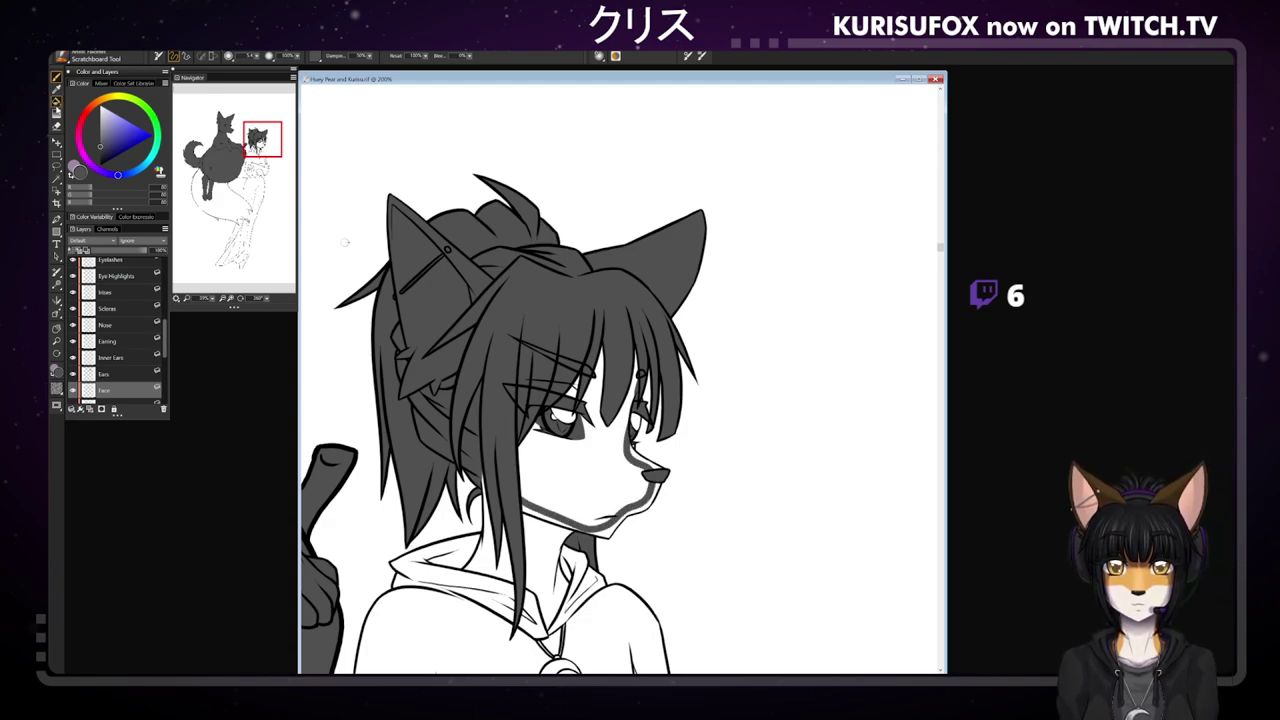
click(56, 102)
click(566, 456)
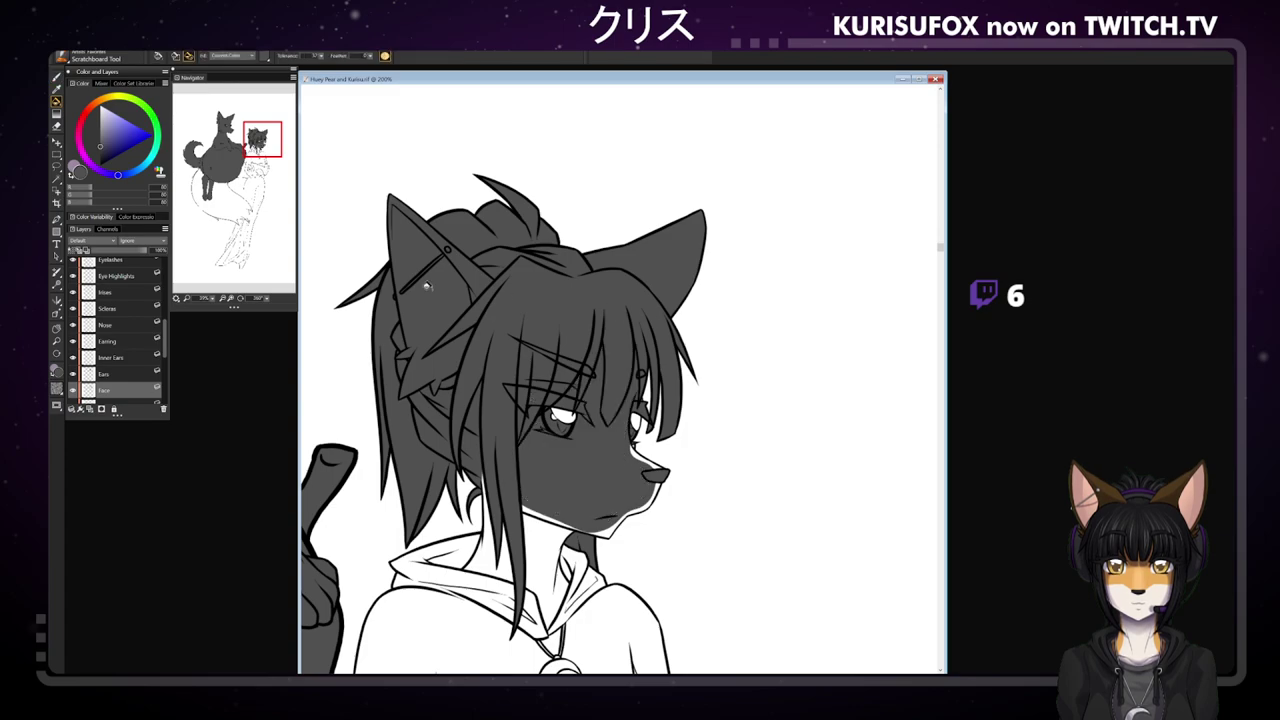
key(i)
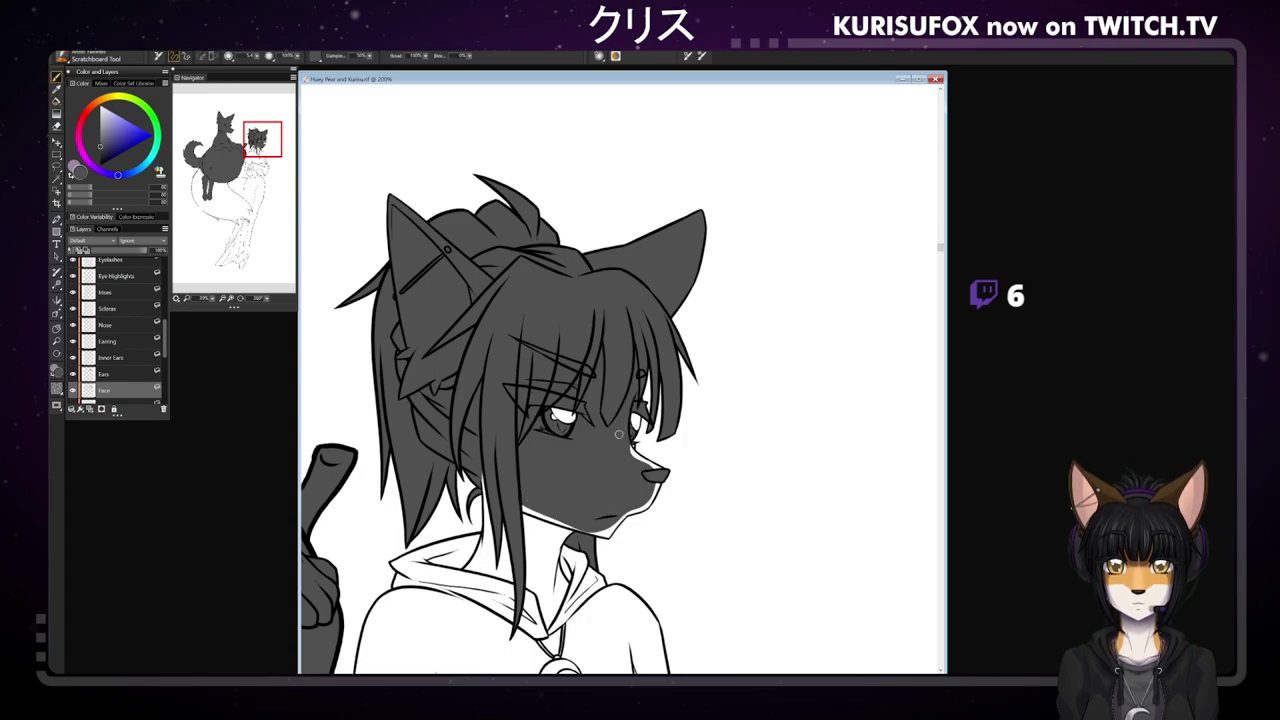
drag(631, 445, 633, 450)
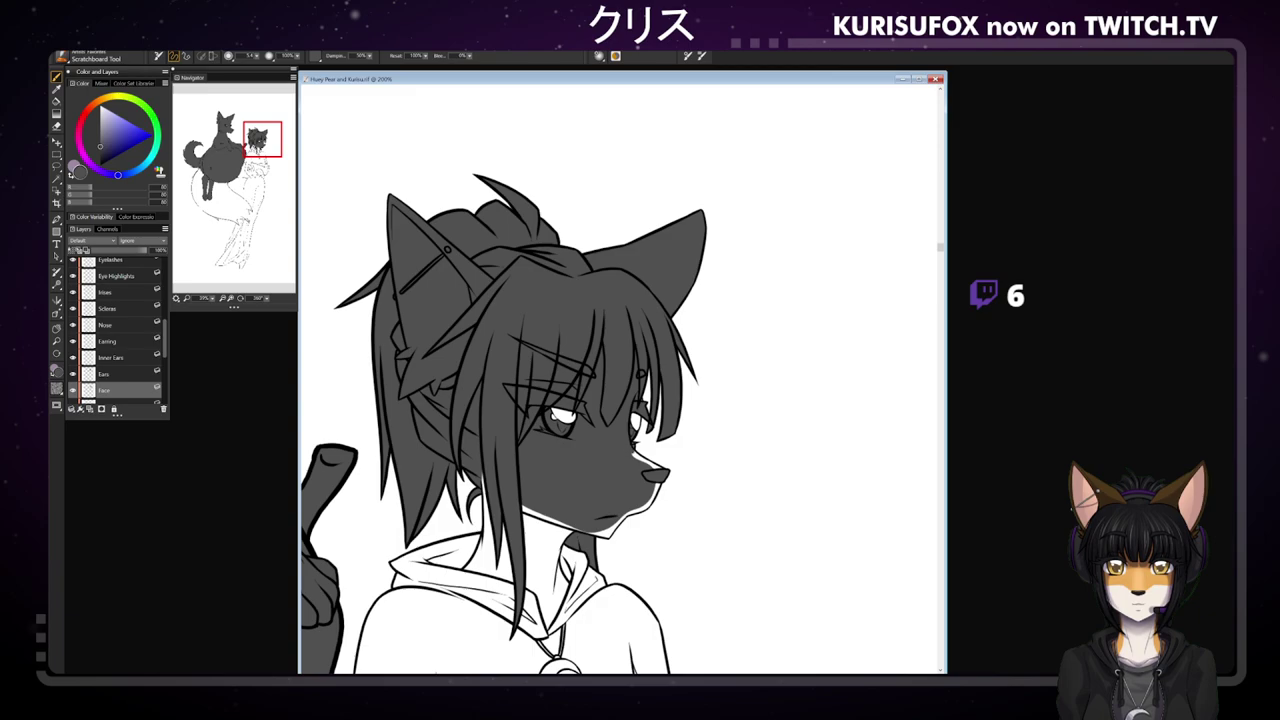
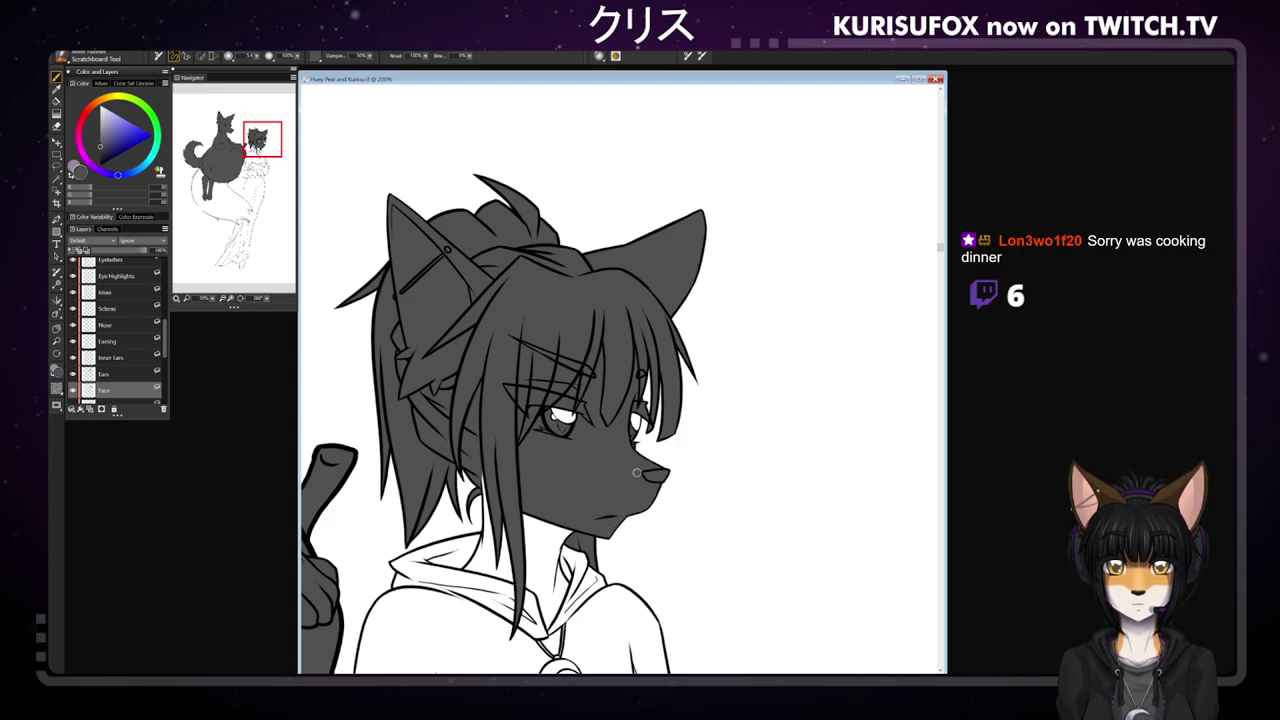
- Try the Necklace layer beneath the Robe layer, and return it above the Robe layer
scroll(150, 348, down, 3)
click(138, 357)
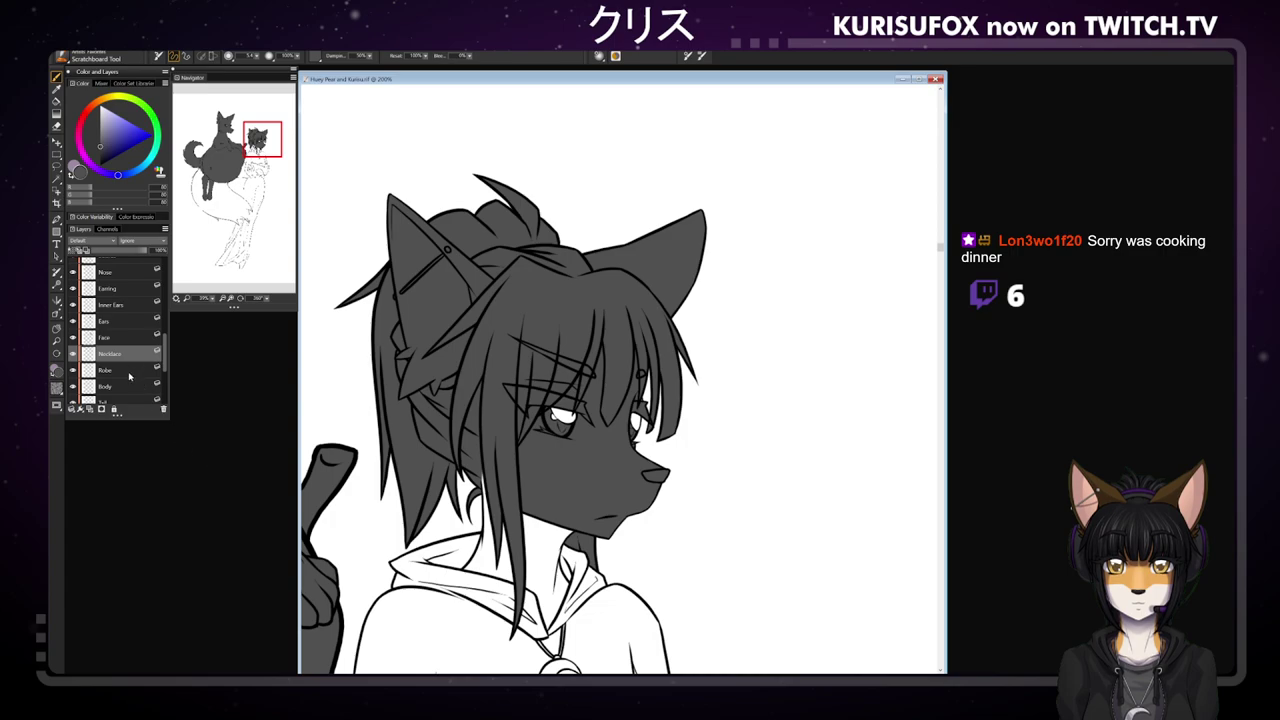
click(132, 373)
drag(131, 354, 143, 374)
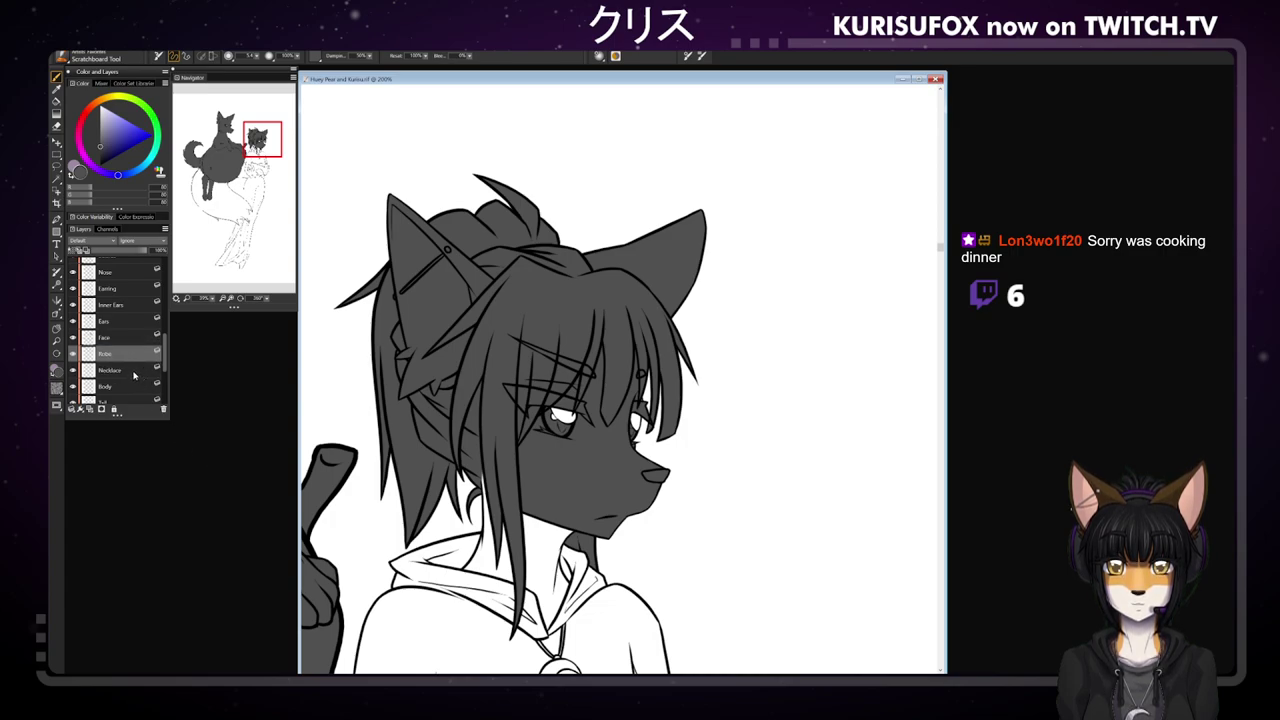
click(133, 374)
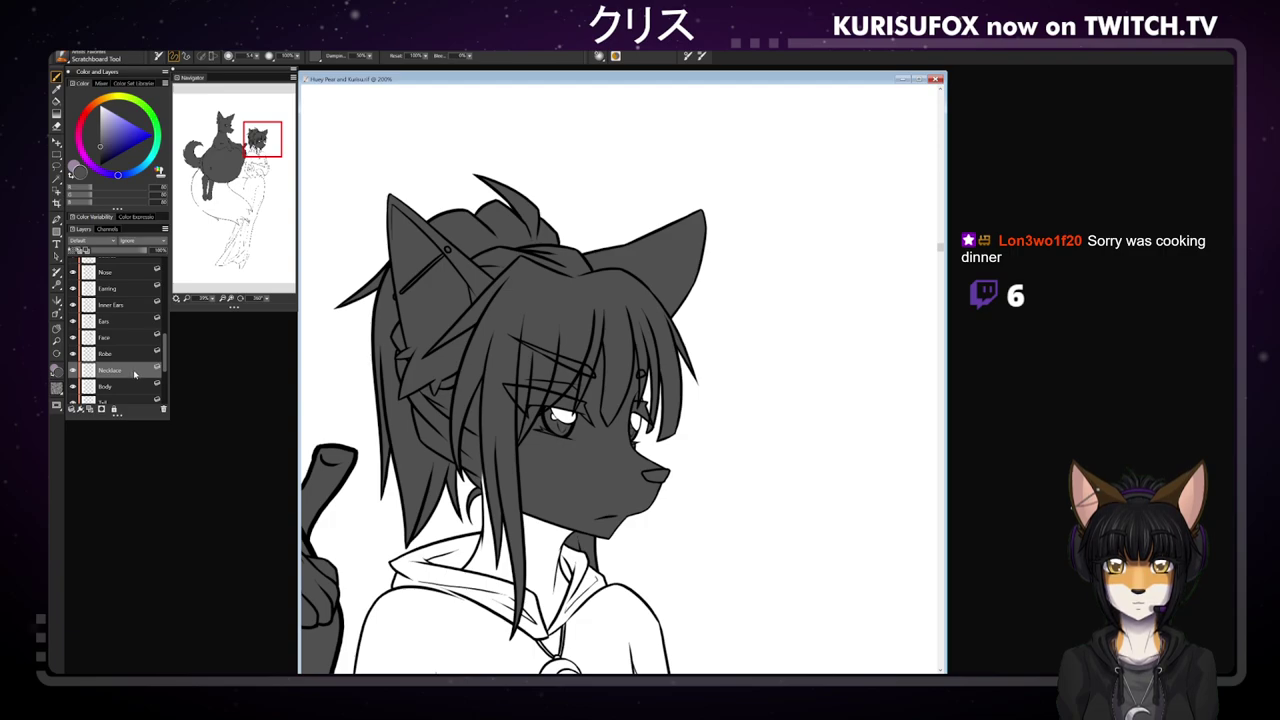
drag(135, 374, 138, 356)
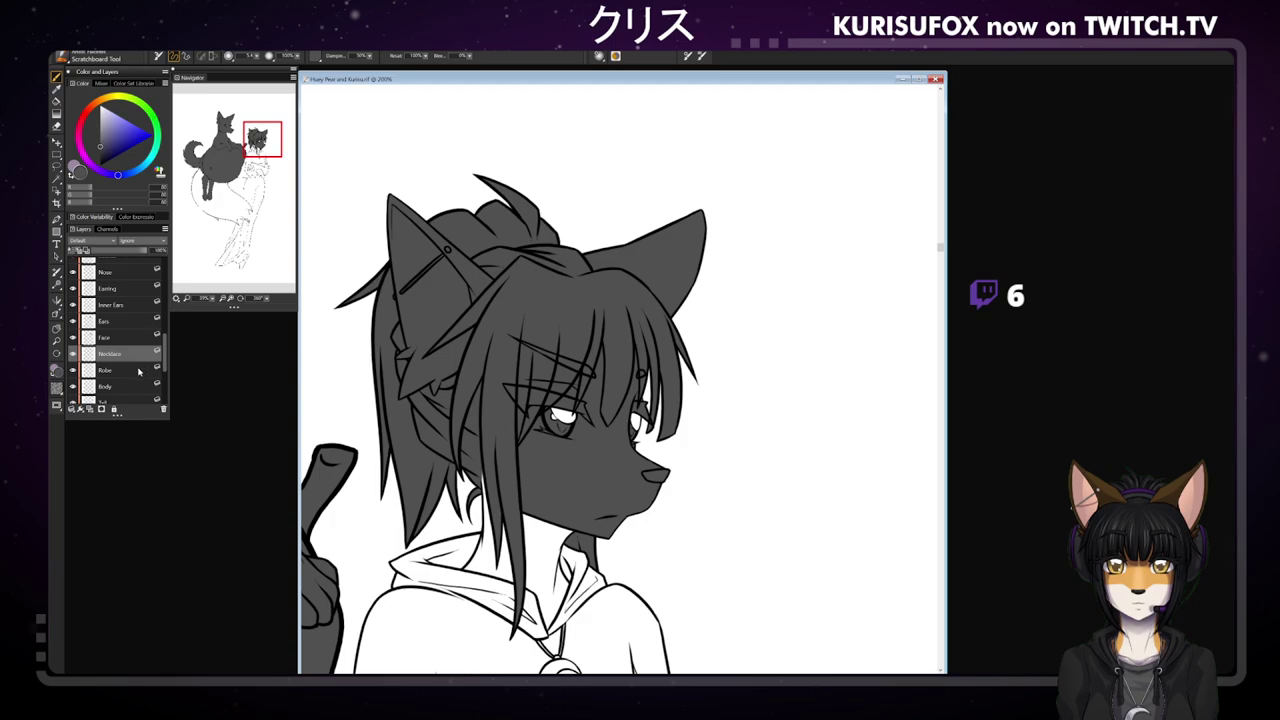
- Paint the crescent moon pendant solid dark grey on the Necklace layer, keeping inside its line art
click(57, 329)
drag(616, 473, 514, 255)
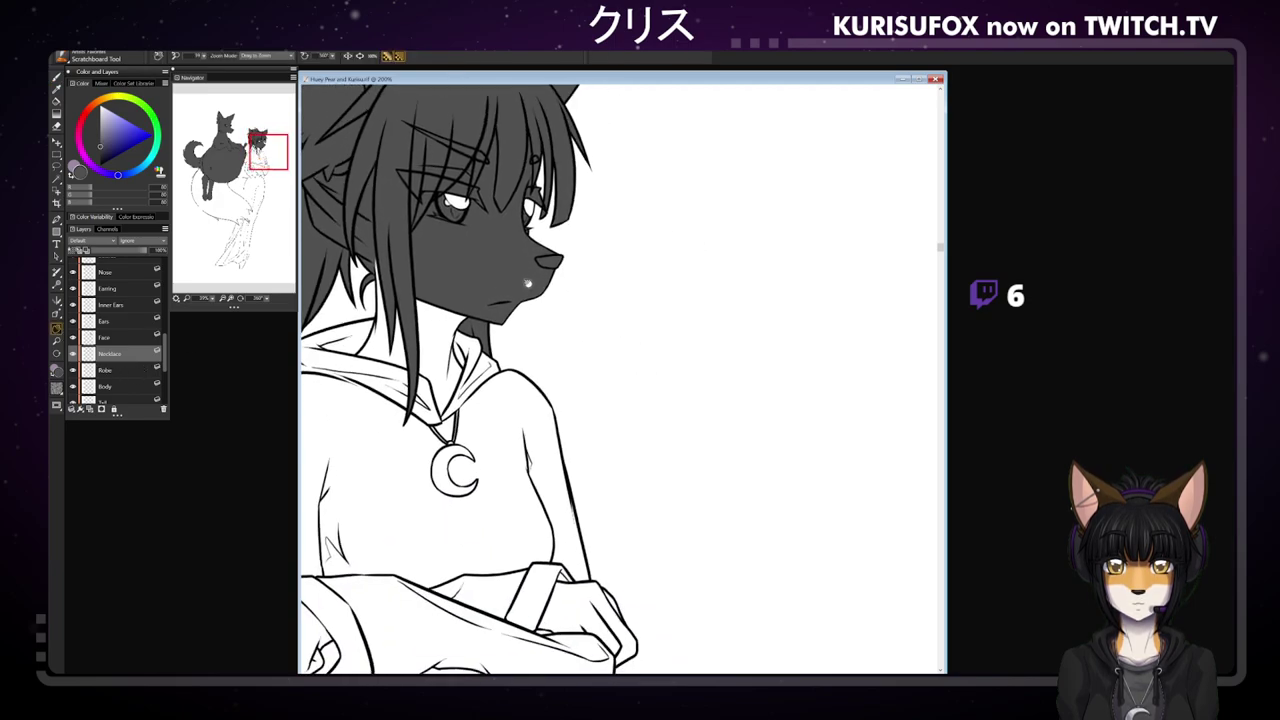
key(b)
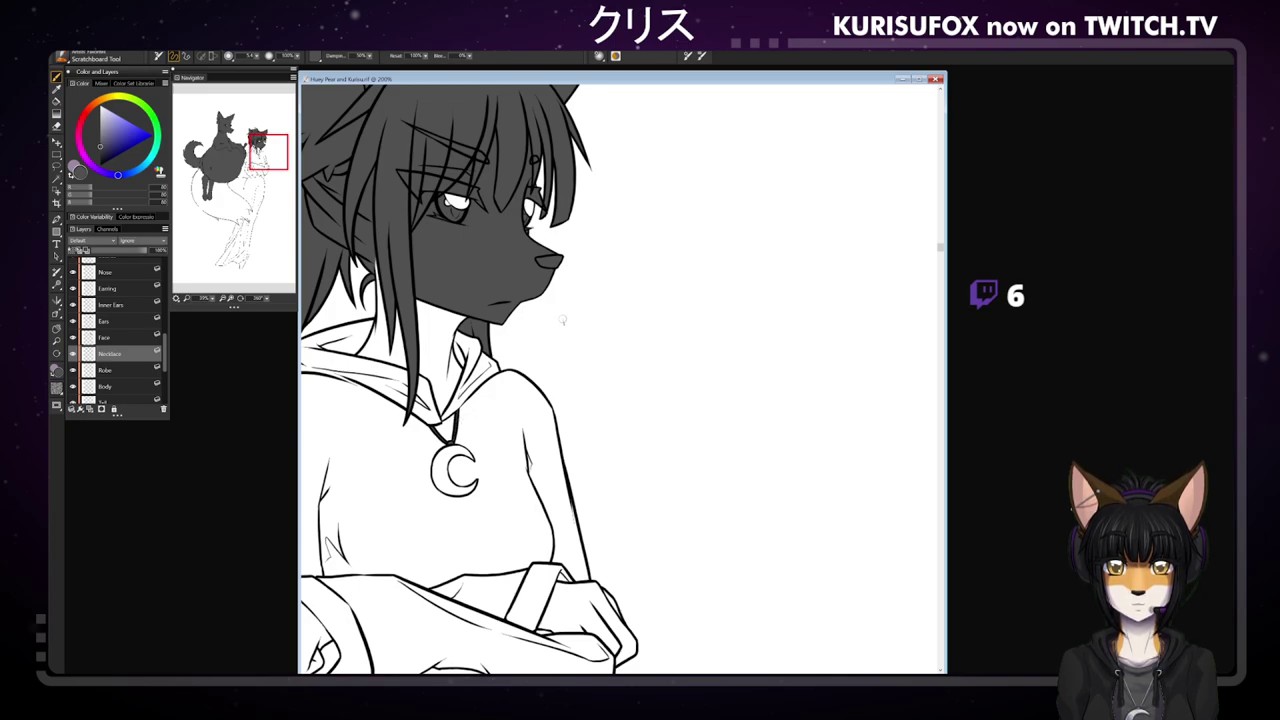
mouse_move(436, 470)
mouse_down()
mouse_move(453, 449)
mouse_move(444, 474)
mouse_up()
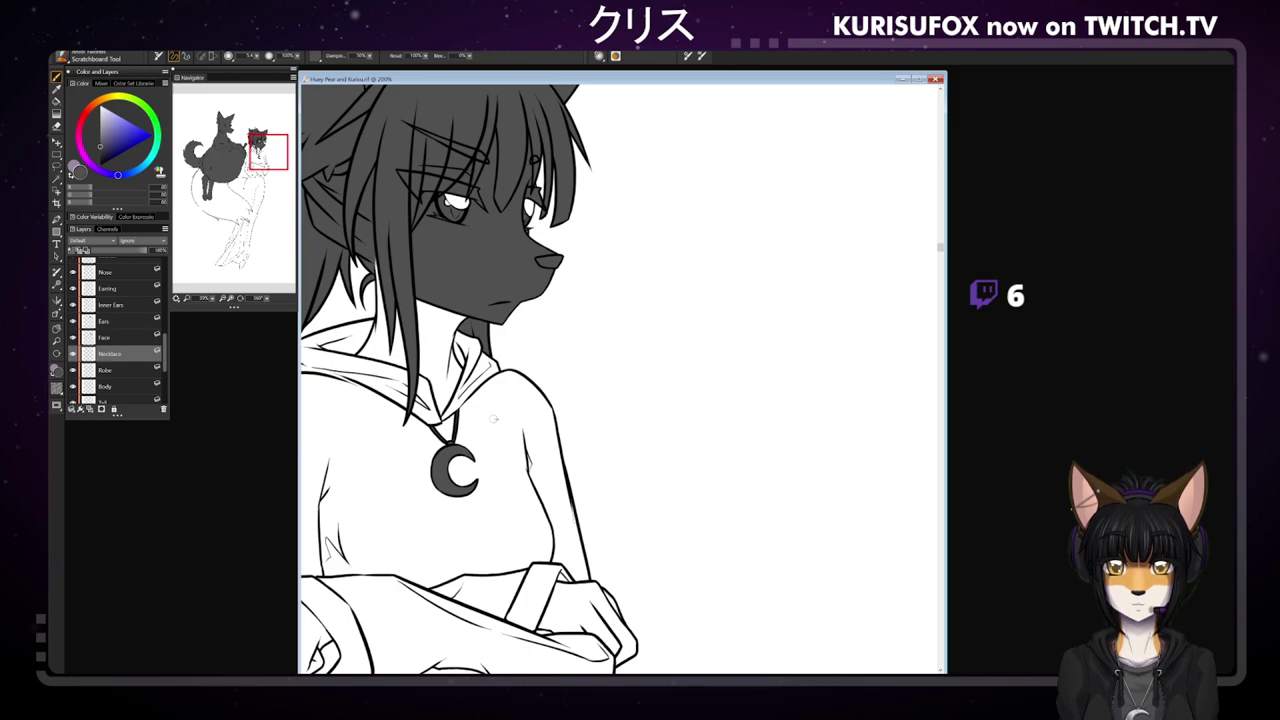
- Outline the robe's torso and near sleeve in dark grey on the Robe layer, leave out the near hand, and fill the enclosed area
click(137, 371)
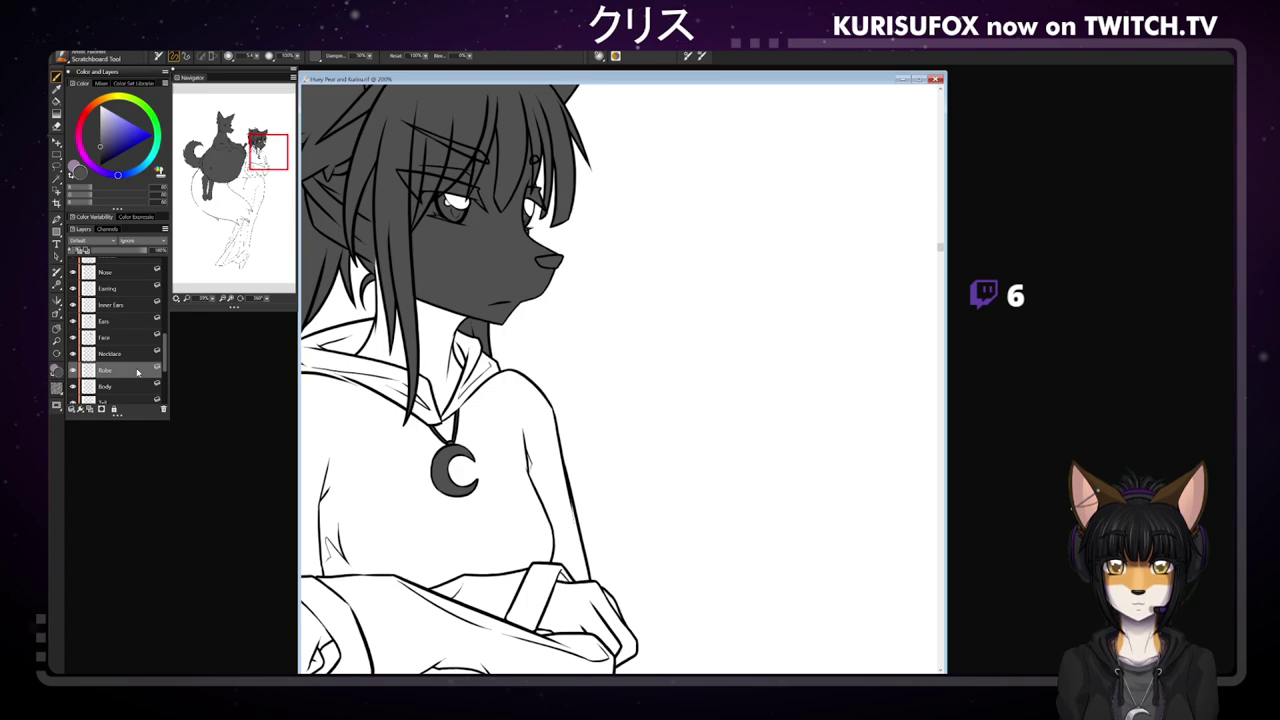
click(56, 328)
drag(637, 450, 757, 226)
key(ctrl+minus)
key(ctrl+minus)
scroll(757, 246, down, 2)
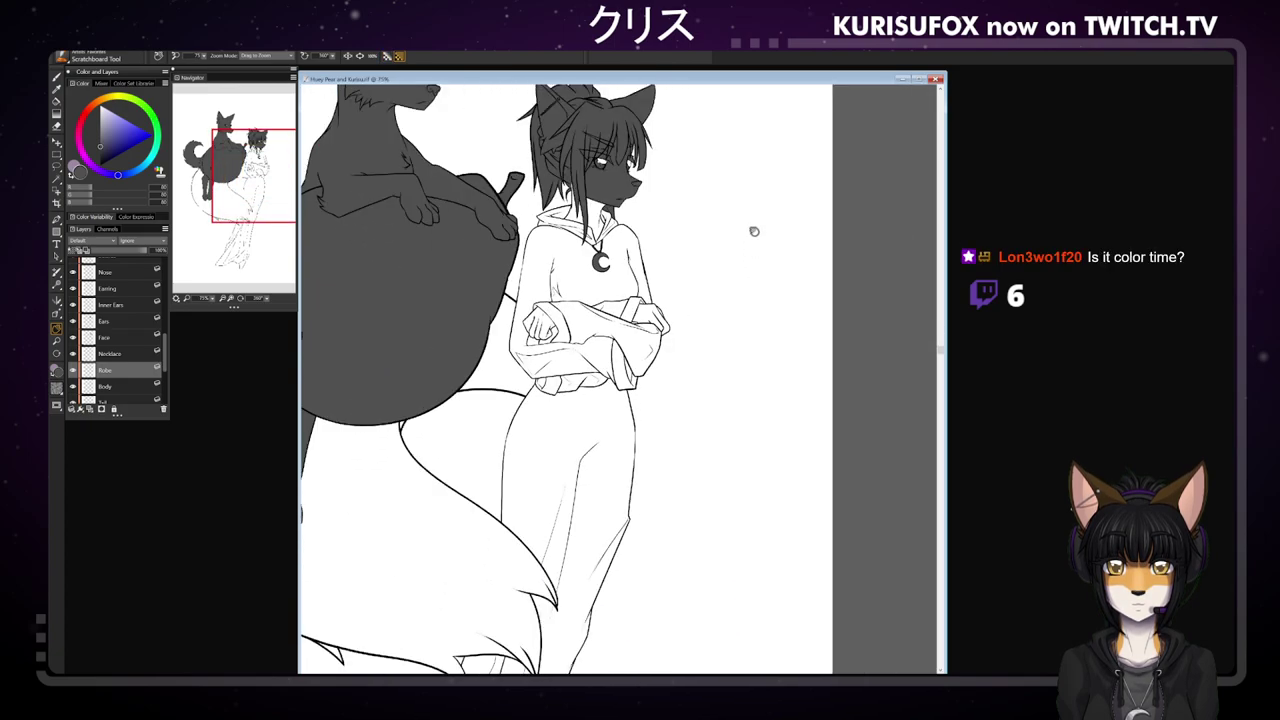
drag(748, 243, 734, 163)
drag(709, 229, 684, 299)
scroll(684, 299, up, 1)
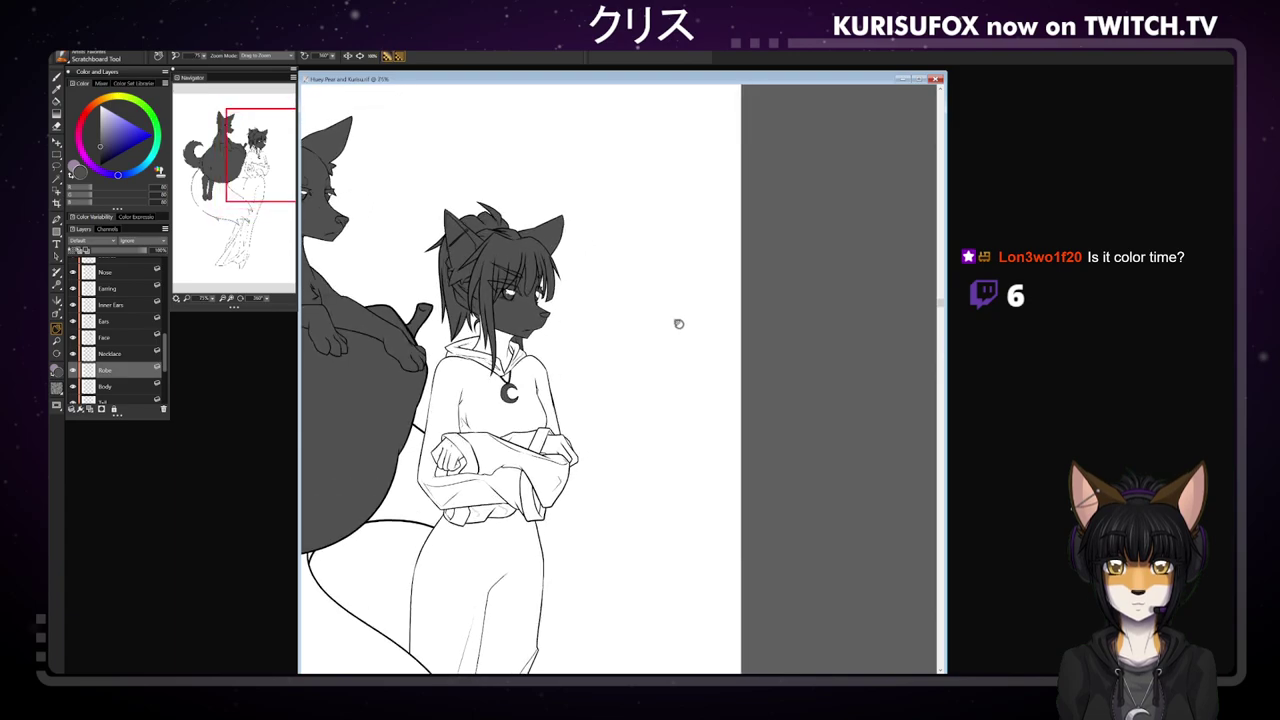
click(57, 74)
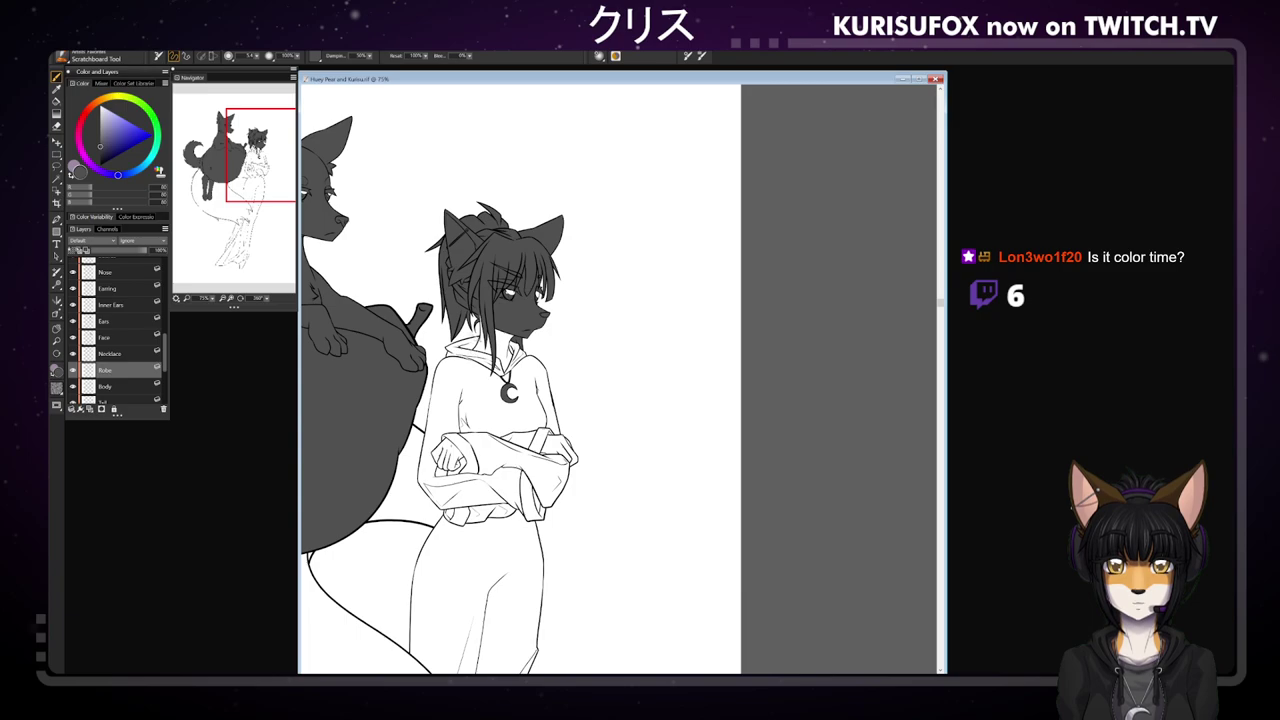
drag(449, 352, 436, 395)
key(ctrl+z)
mouse_move(427, 441)
mouse_down()
mouse_move(432, 493)
mouse_move(490, 503)
mouse_move(518, 486)
mouse_move(534, 366)
mouse_move(521, 353)
mouse_move(503, 375)
mouse_move(470, 365)
mouse_up()
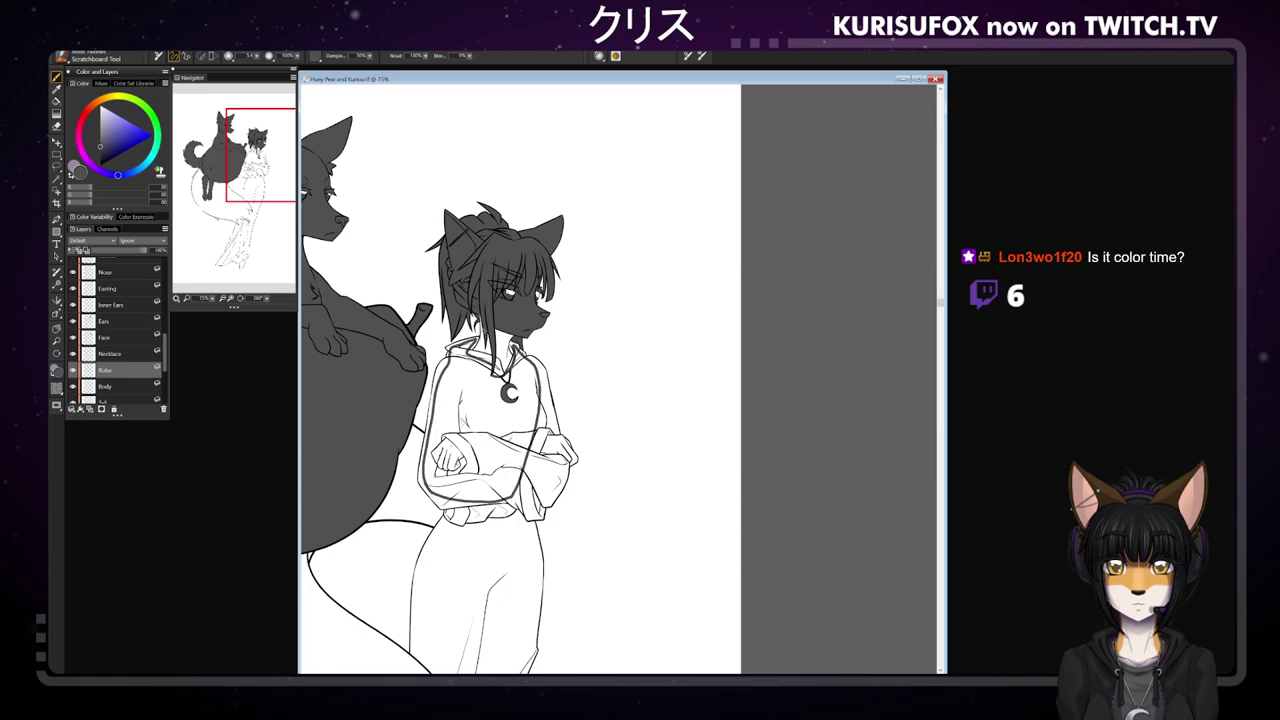
mouse_move(432, 448)
mouse_down()
mouse_move(462, 442)
mouse_move(466, 468)
mouse_move(430, 470)
mouse_move(428, 455)
mouse_up()
click(56, 100)
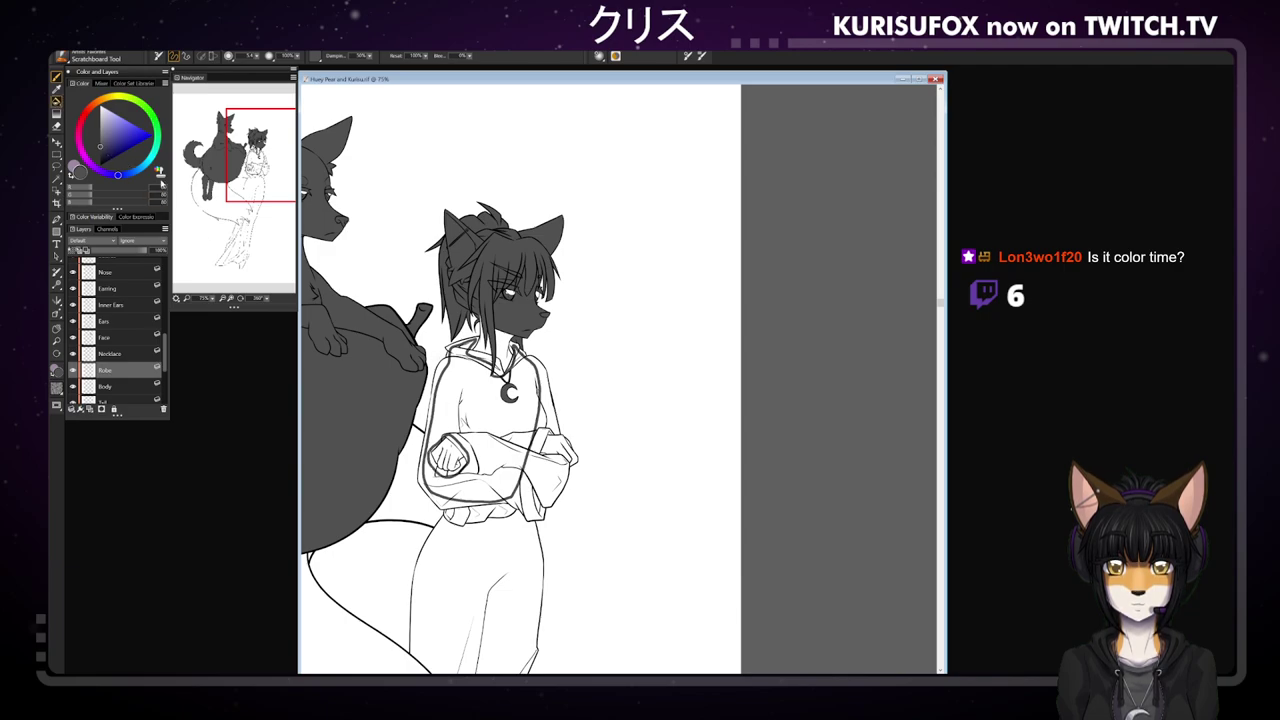
click(487, 396)
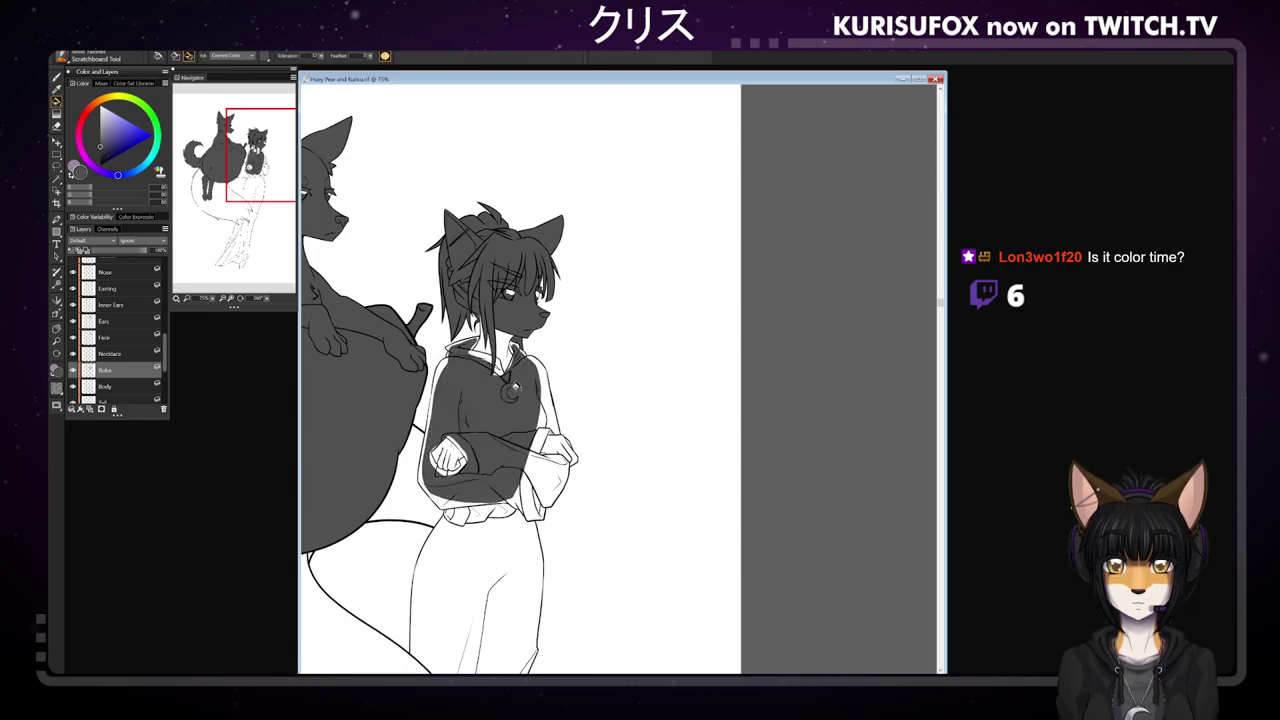
- Outline the far shoulder, far sleeve and waist of the robe in dark grey and fill the enclosed areas
click(62, 75)
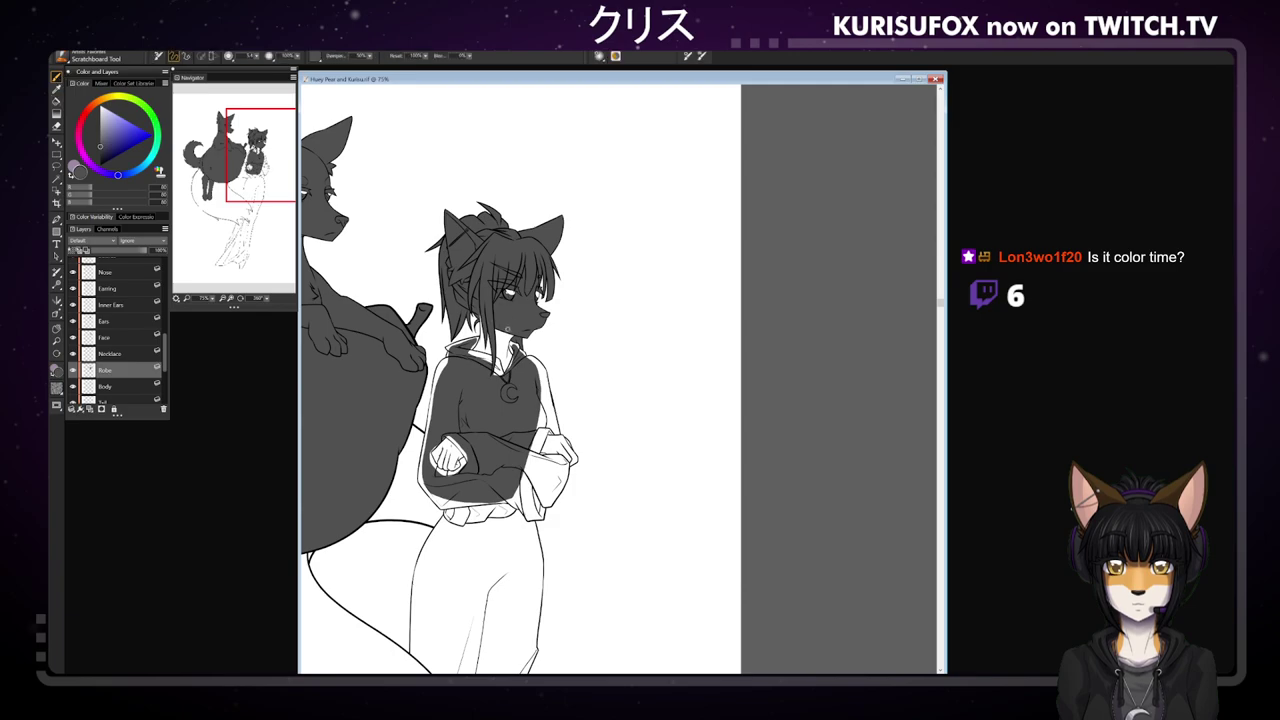
mouse_move(529, 359)
mouse_down()
mouse_move(551, 418)
mouse_move(538, 460)
mouse_move(562, 466)
mouse_move(556, 498)
mouse_move(476, 540)
mouse_move(445, 524)
mouse_move(431, 493)
mouse_up()
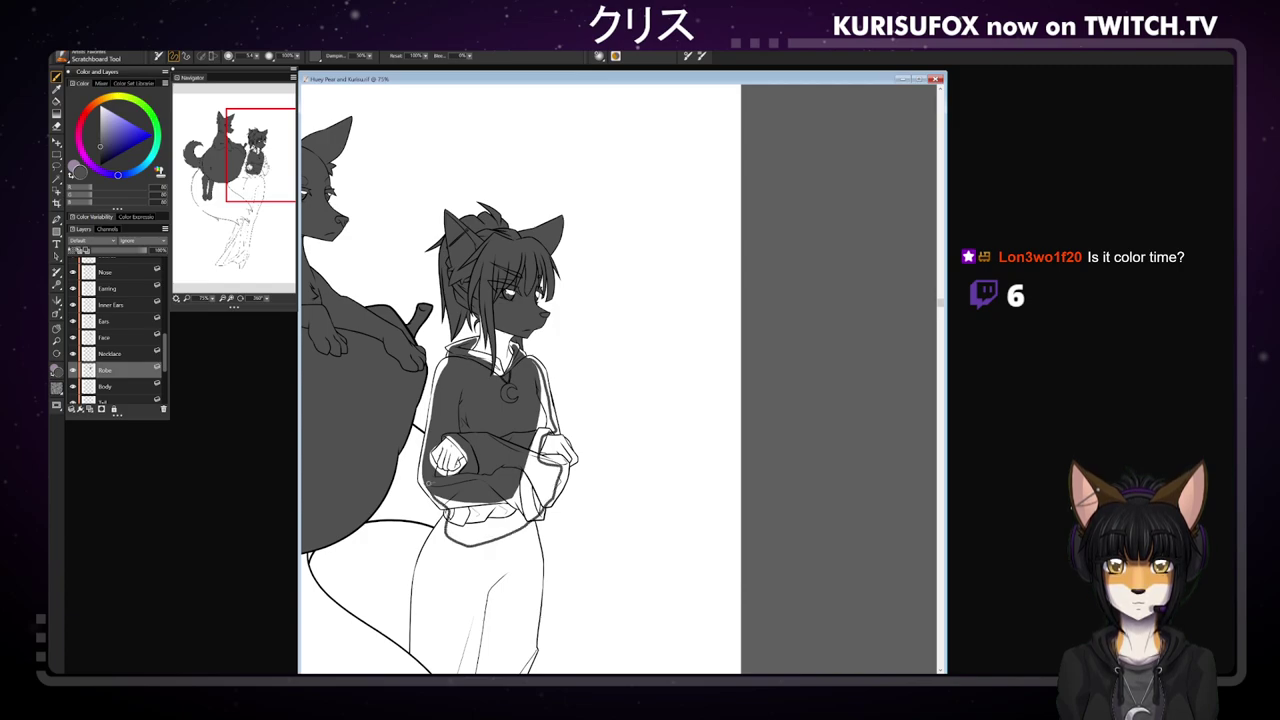
key(k)
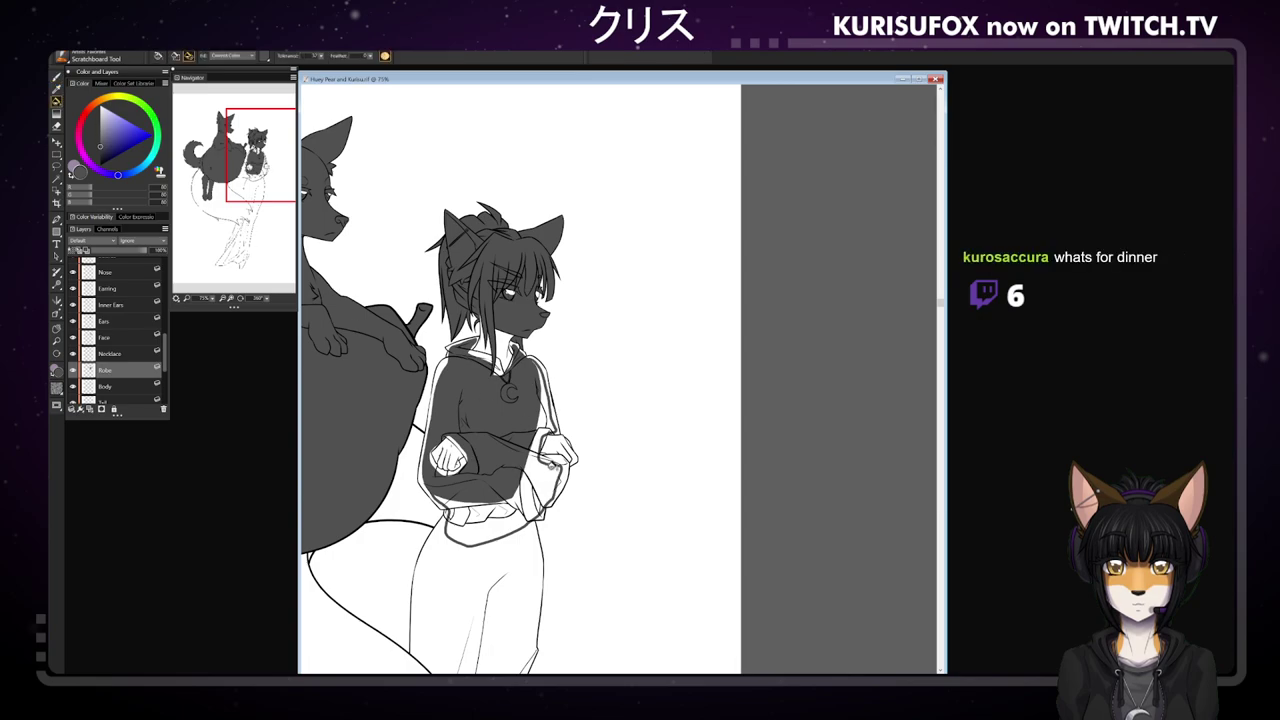
click(541, 472)
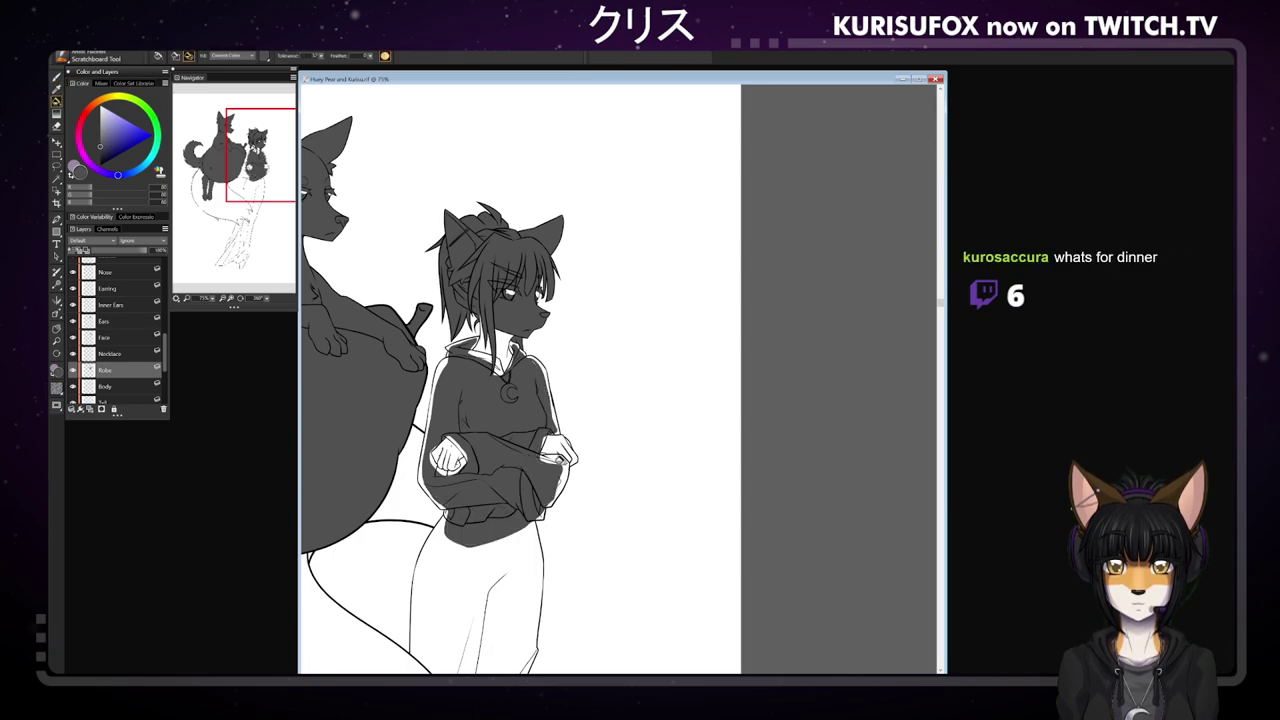
- Outline the lower robe from the waist to the hem, skirting the tail, in dark grey and fill the enclosed area
click(57, 77)
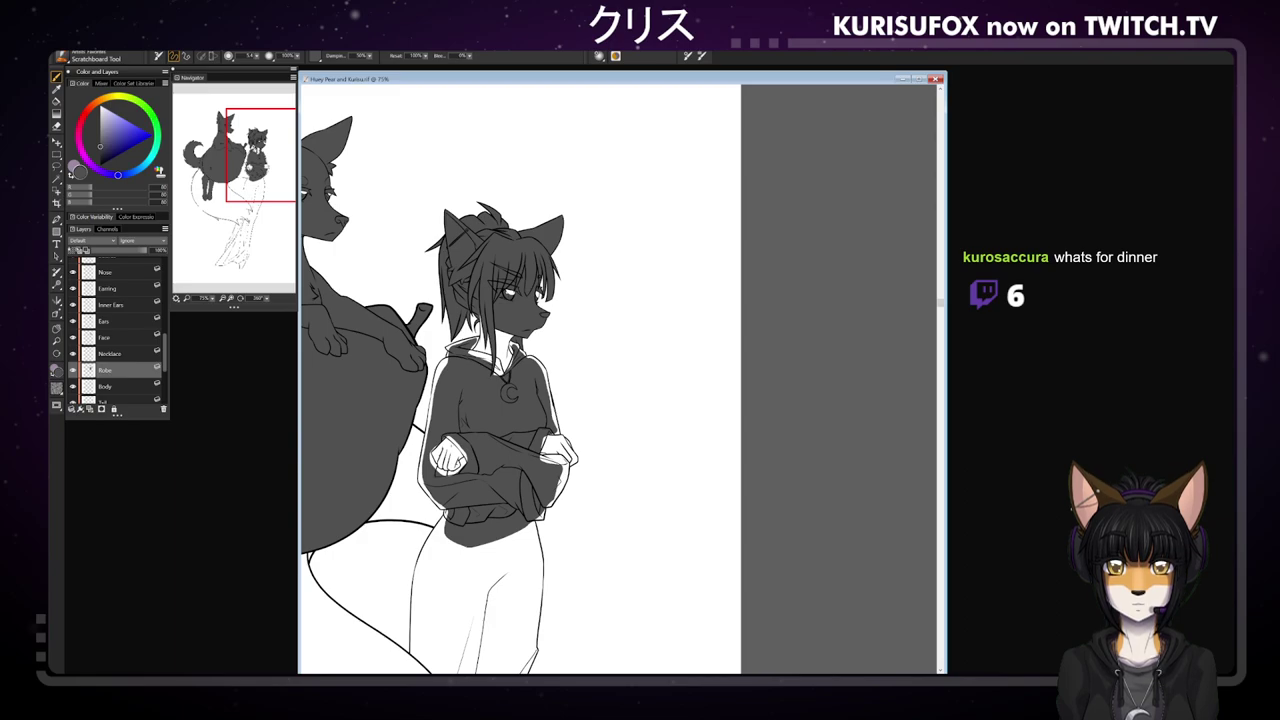
key(ctrl+plus)
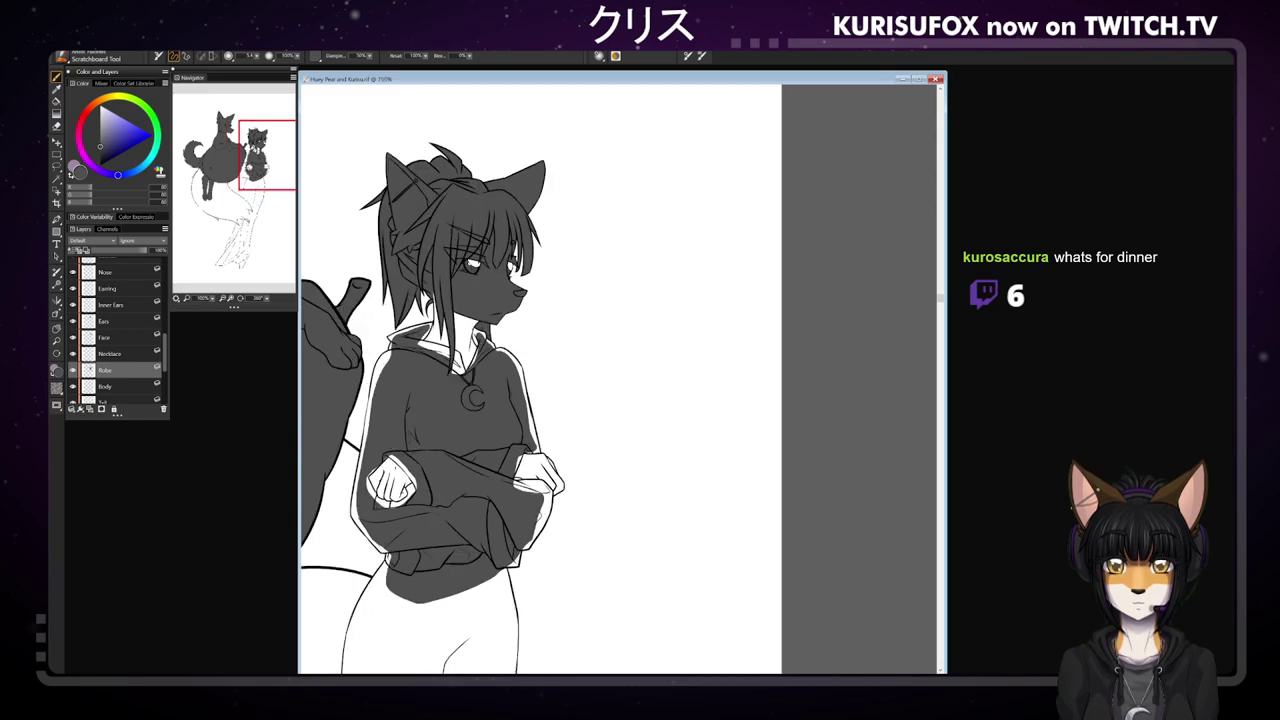
click(56, 329)
drag(583, 569, 658, 332)
drag(660, 456, 680, 371)
key(ctrl+minus)
key(ctrl+minus)
key(ctrl+minus)
key(ctrl+minus)
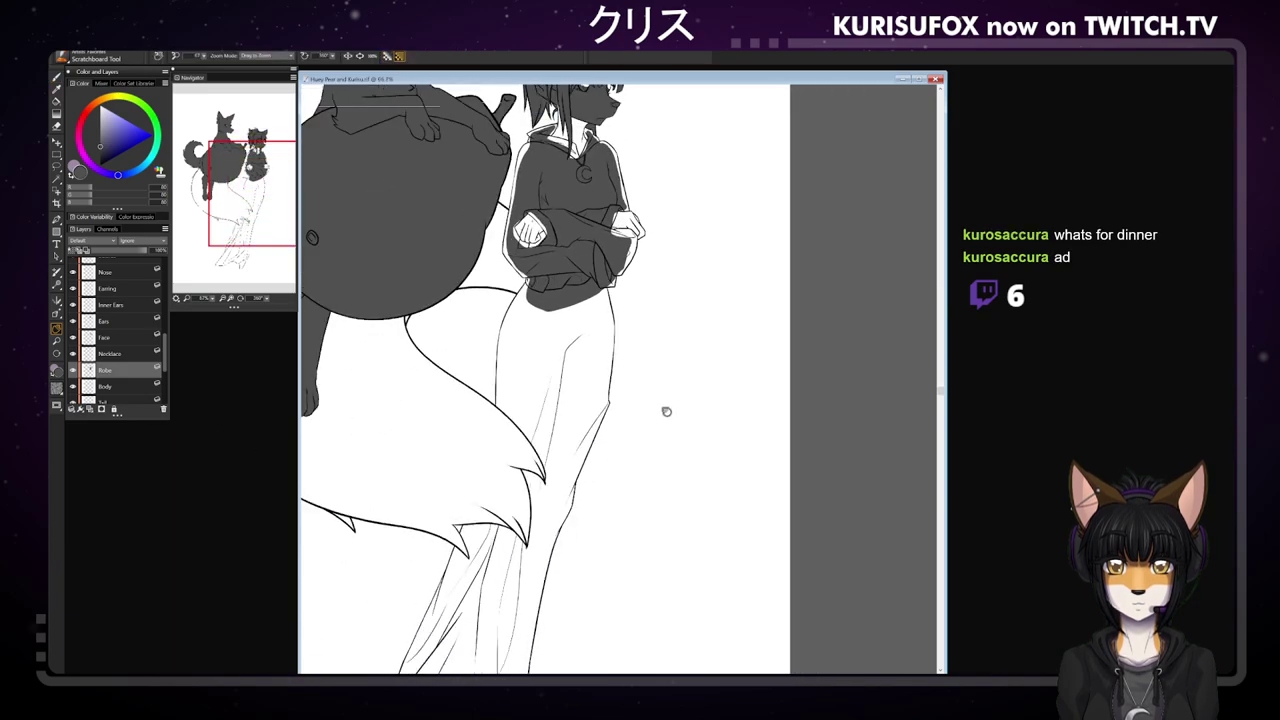
drag(665, 411, 645, 405)
click(57, 77)
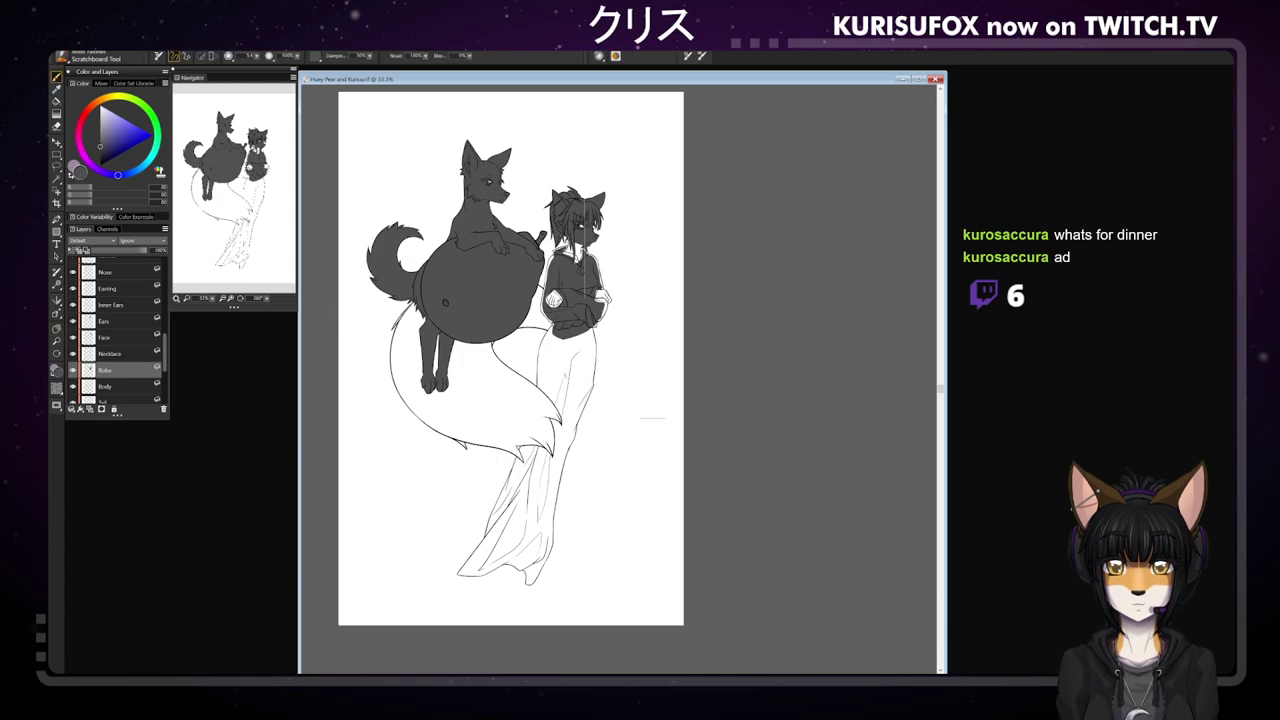
mouse_move(548, 332)
mouse_down()
mouse_move(539, 379)
mouse_move(566, 424)
mouse_move(470, 564)
mouse_move(490, 570)
mouse_move(516, 556)
mouse_move(529, 573)
mouse_move(592, 336)
mouse_up()
key(k)
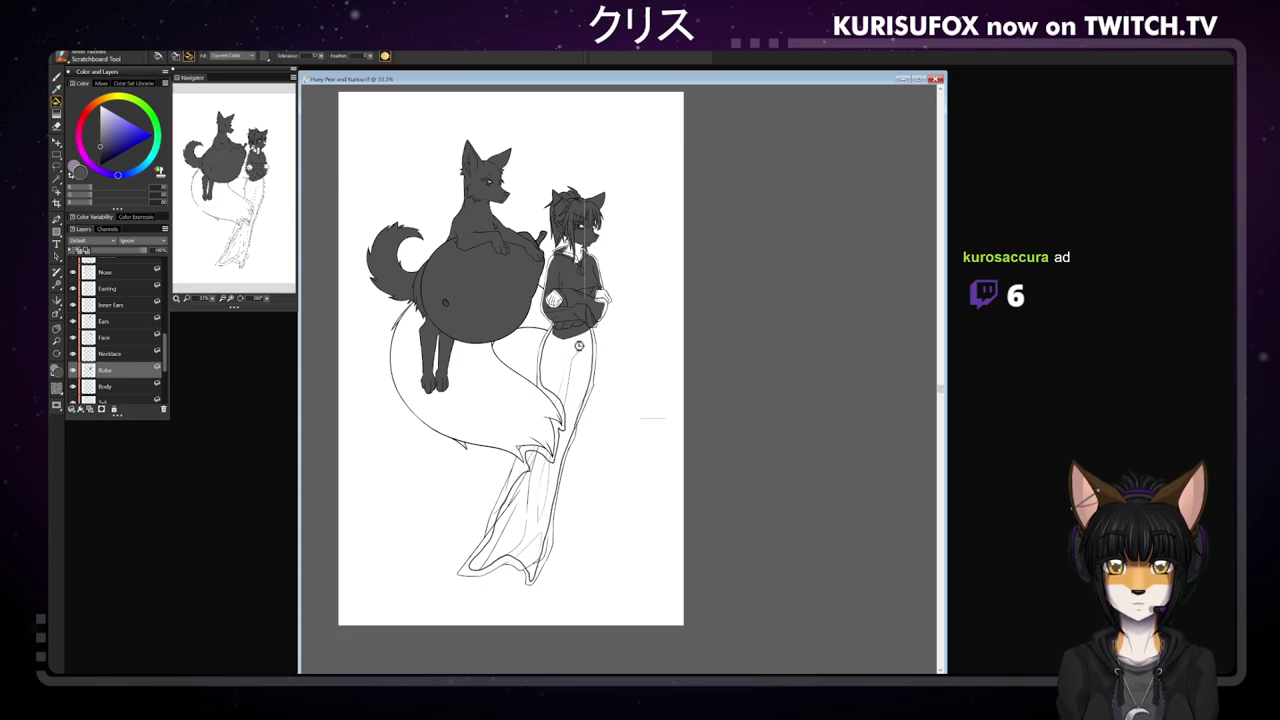
click(576, 346)
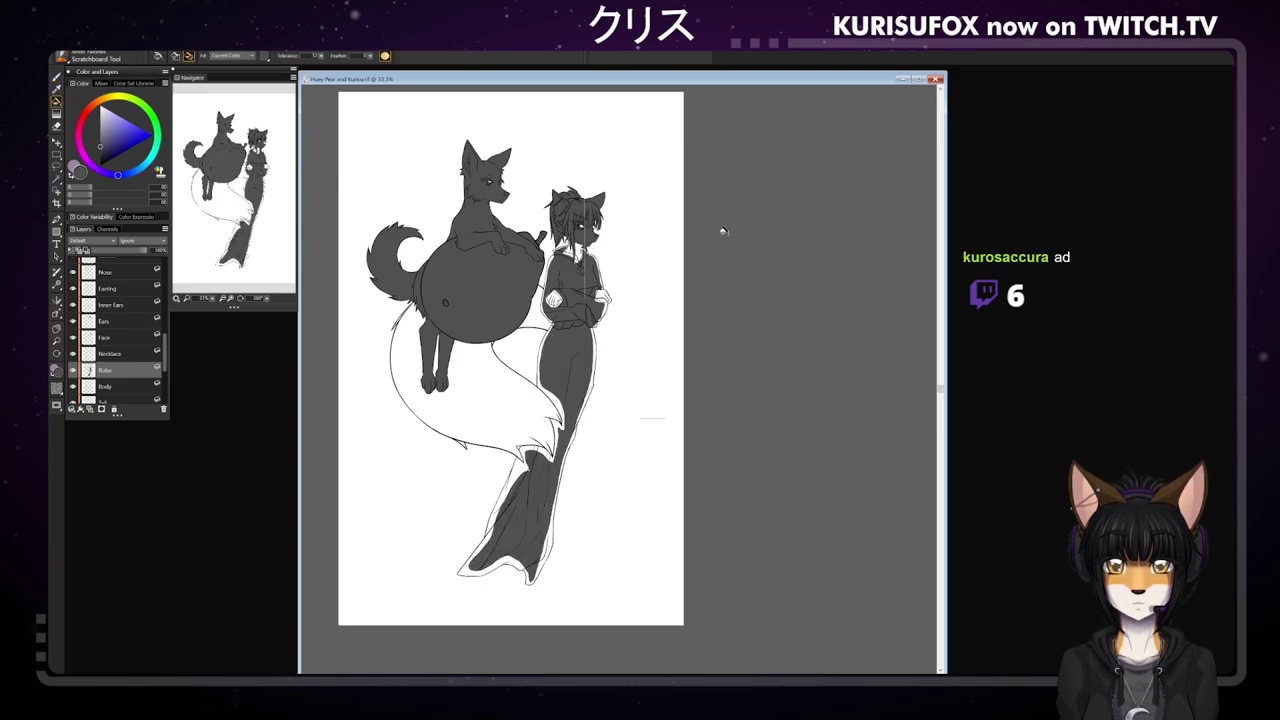
- Paint over the white gaps along the robe's collar, near shoulder and the cuff around the near hand in dark grey
click(57, 78)
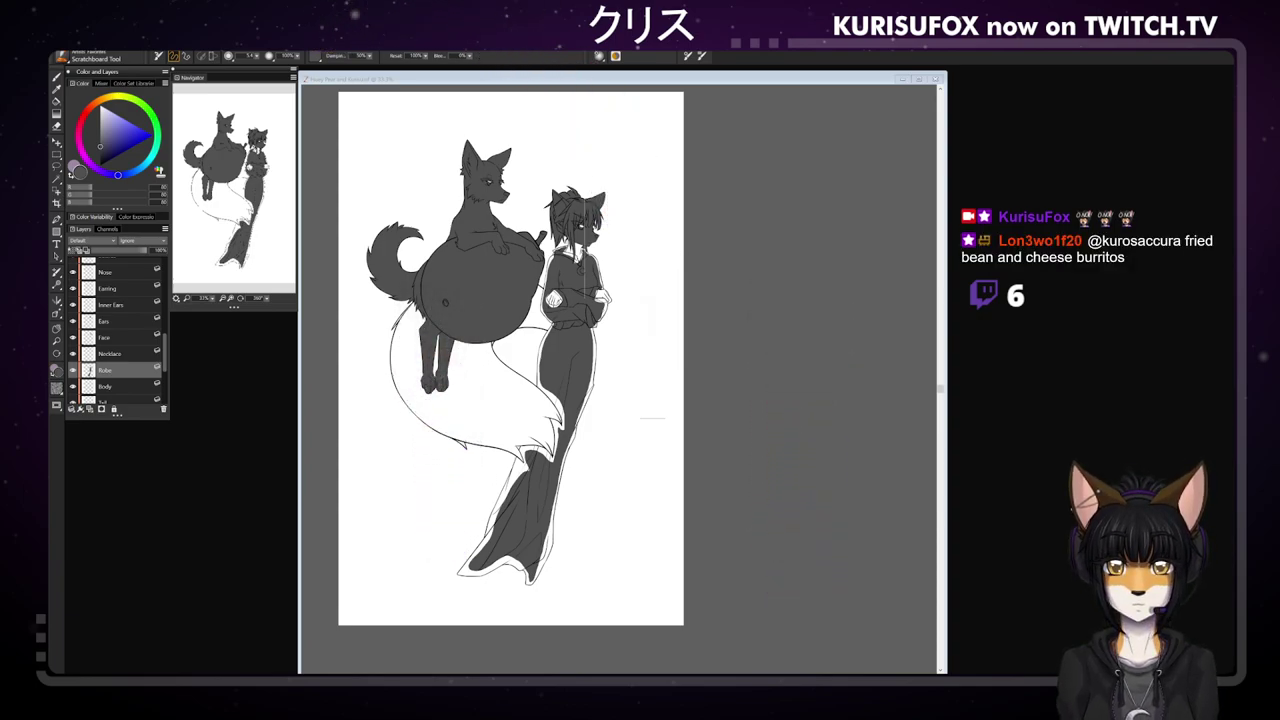
click(56, 329)
drag(643, 364, 670, 418)
key(ctrl+plus)
key(ctrl+plus)
key(ctrl+plus)
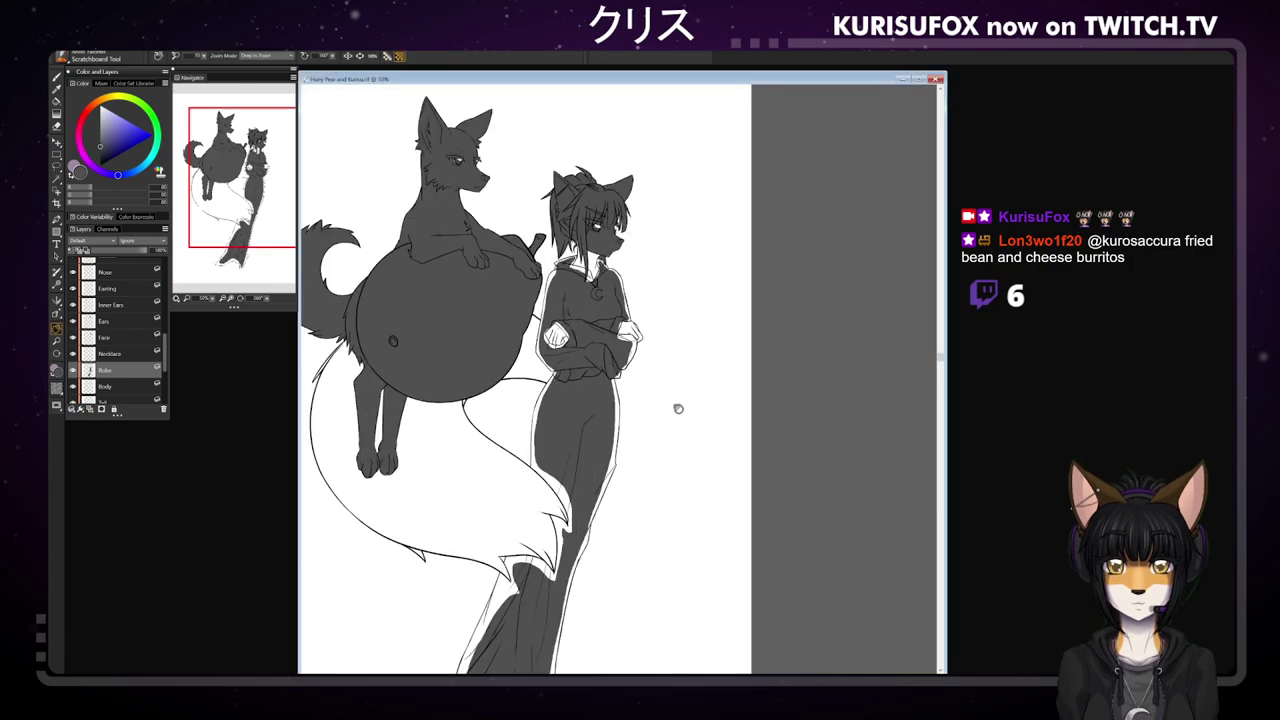
drag(678, 358, 704, 411)
drag(52, 75, 55, 75)
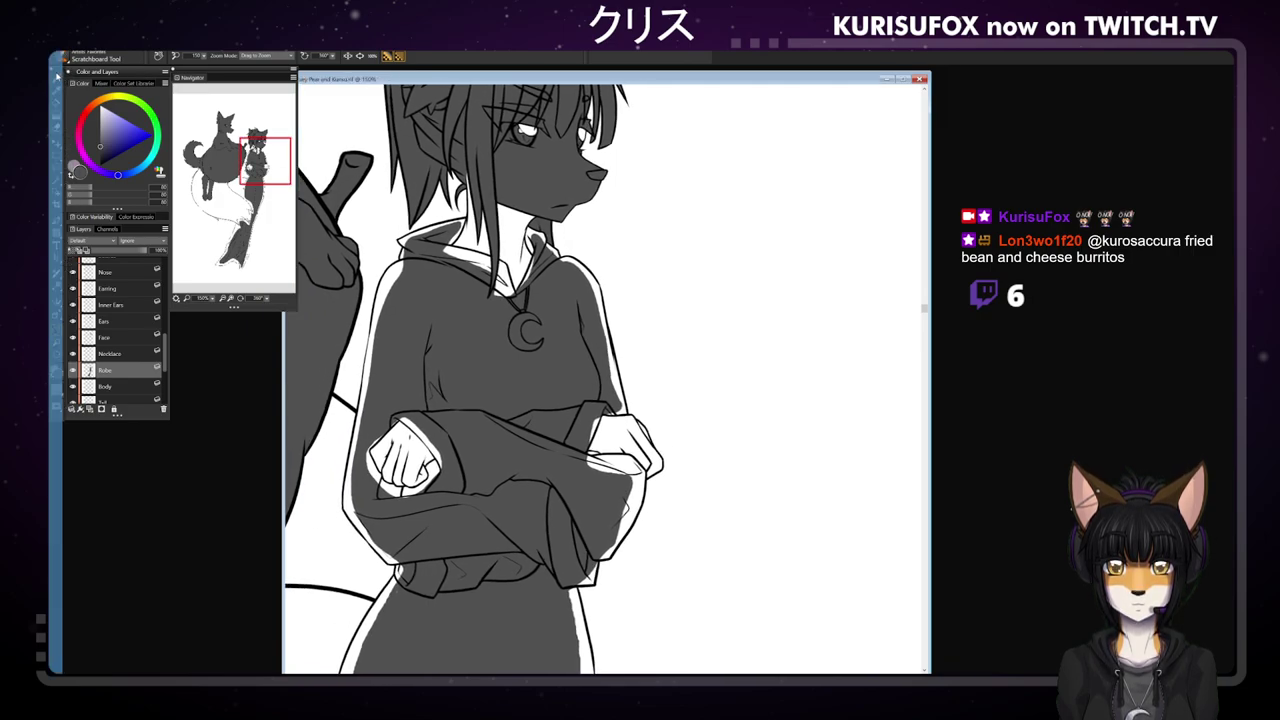
click(58, 78)
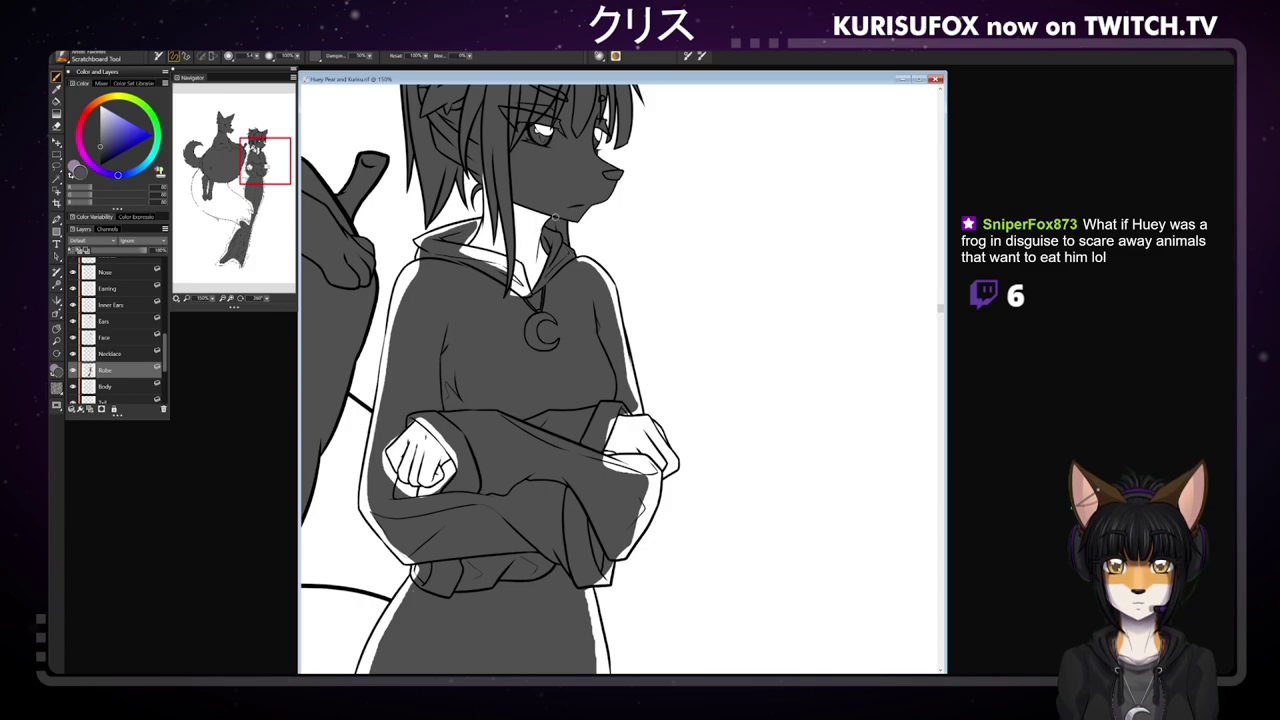
drag(464, 250, 502, 260)
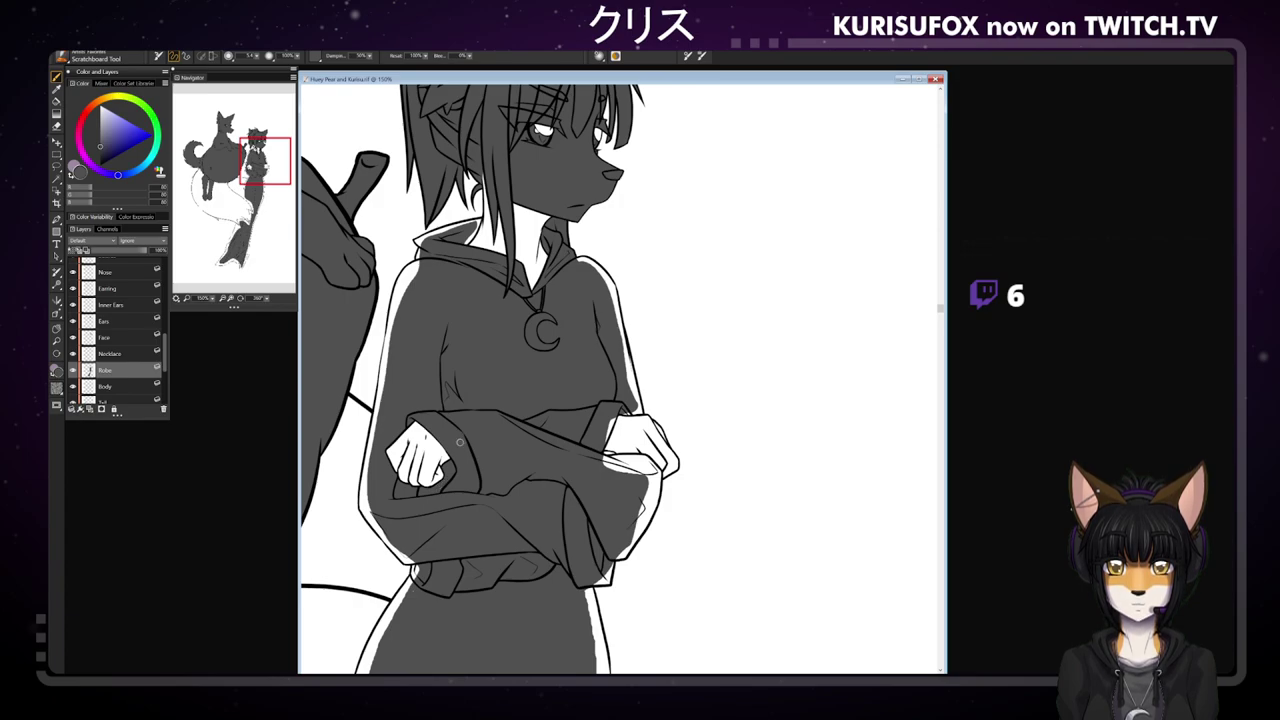
mouse_move(403, 301)
mouse_down()
mouse_move(388, 334)
mouse_move(415, 264)
mouse_move(401, 289)
mouse_up()
key(ctrl+z)
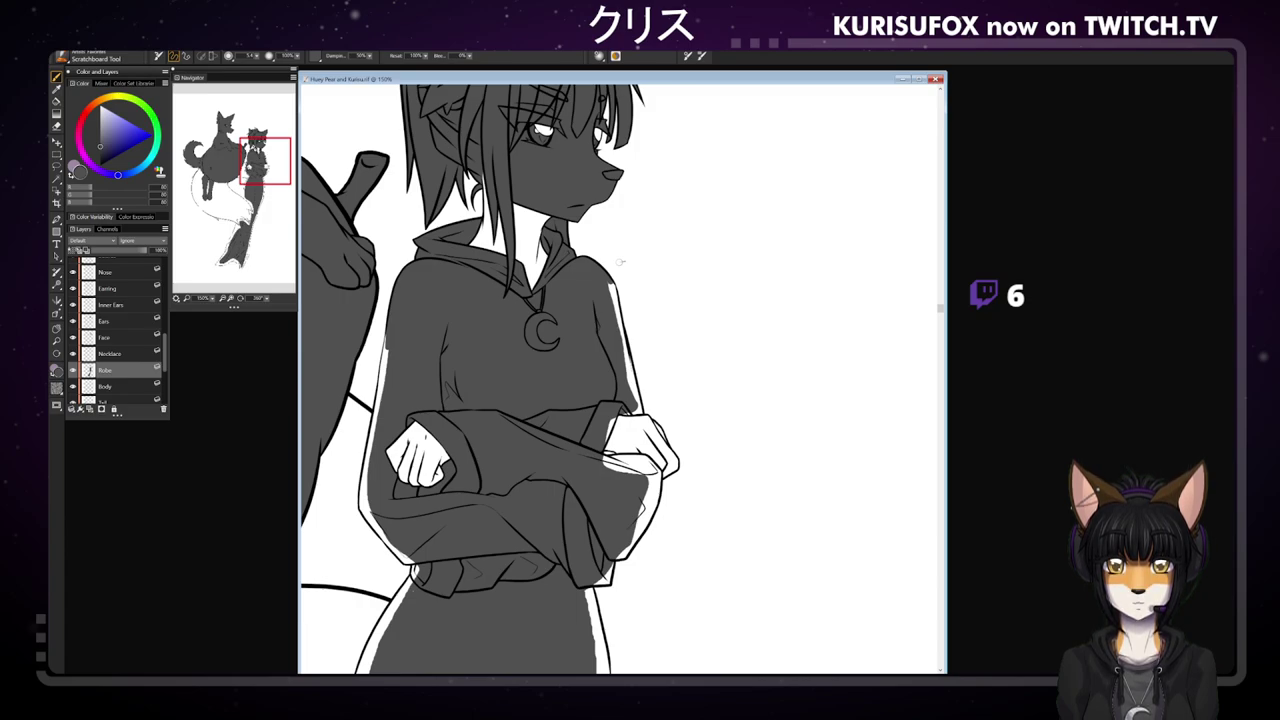
- Paint over the white gaps along the robe's far shoulder, far upper sleeve and the cuff beside the far hand in dark grey
drag(607, 280, 617, 314)
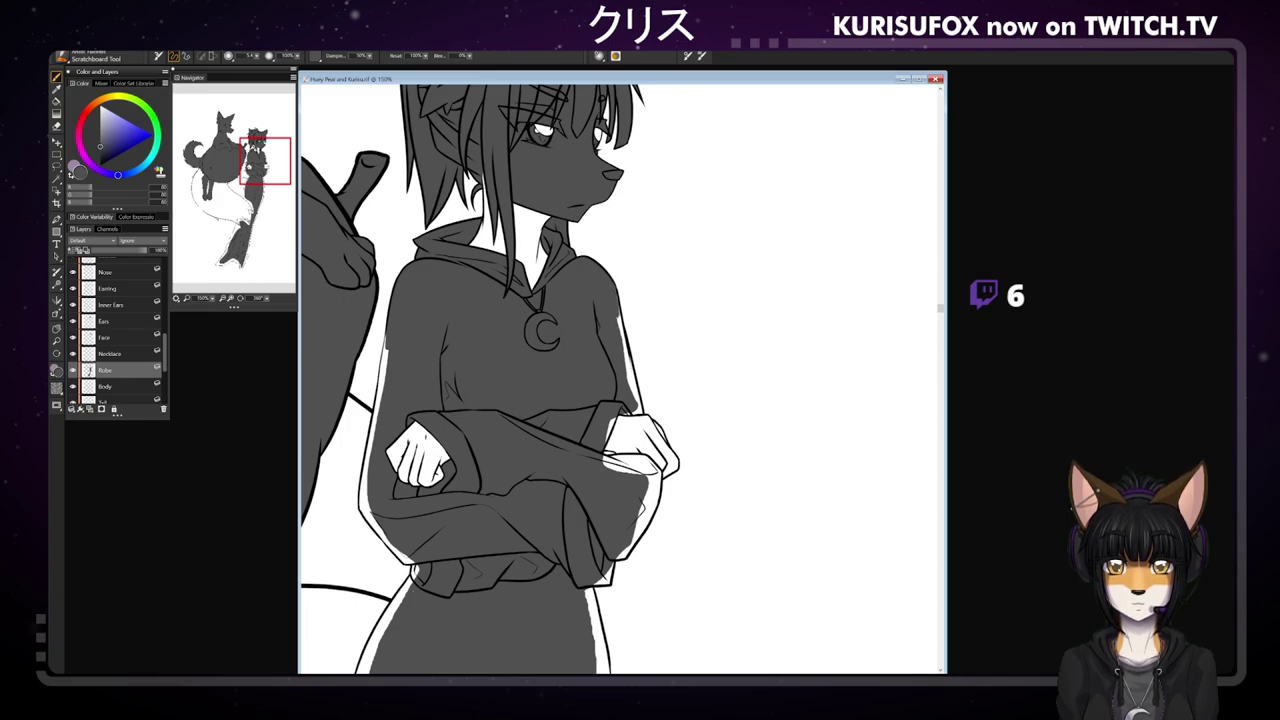
drag(614, 325, 634, 391)
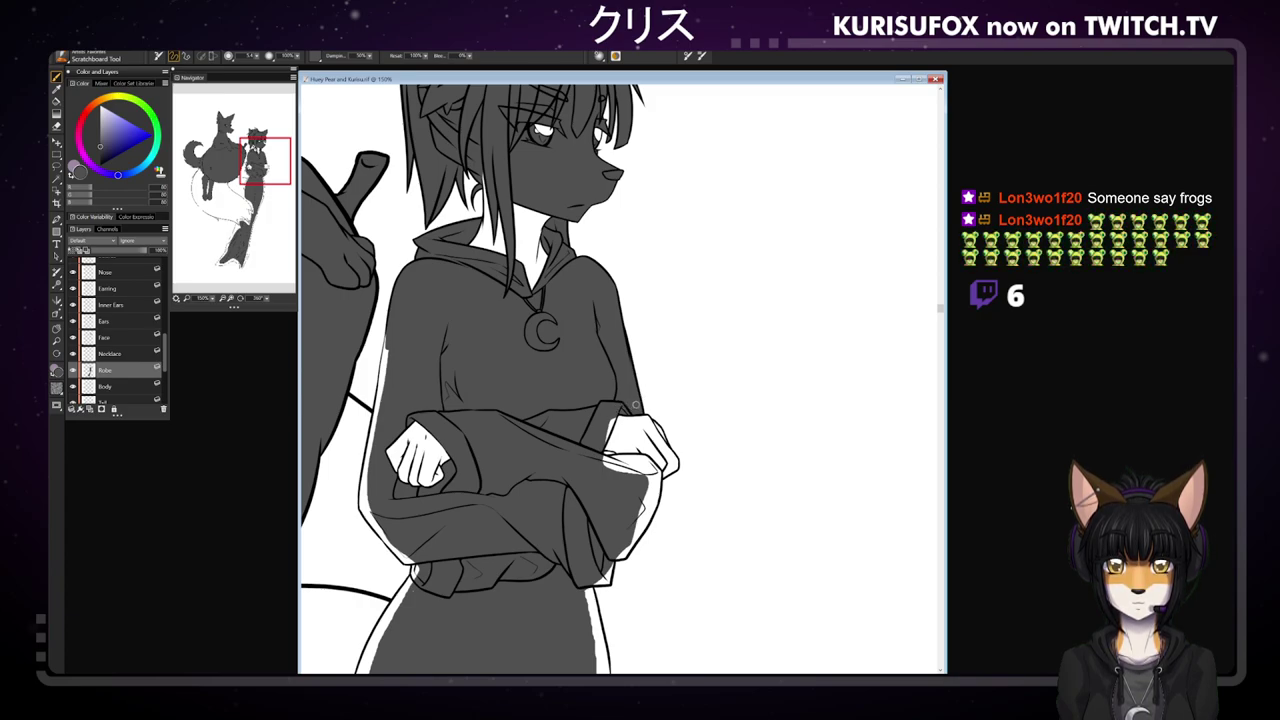
drag(614, 412, 607, 440)
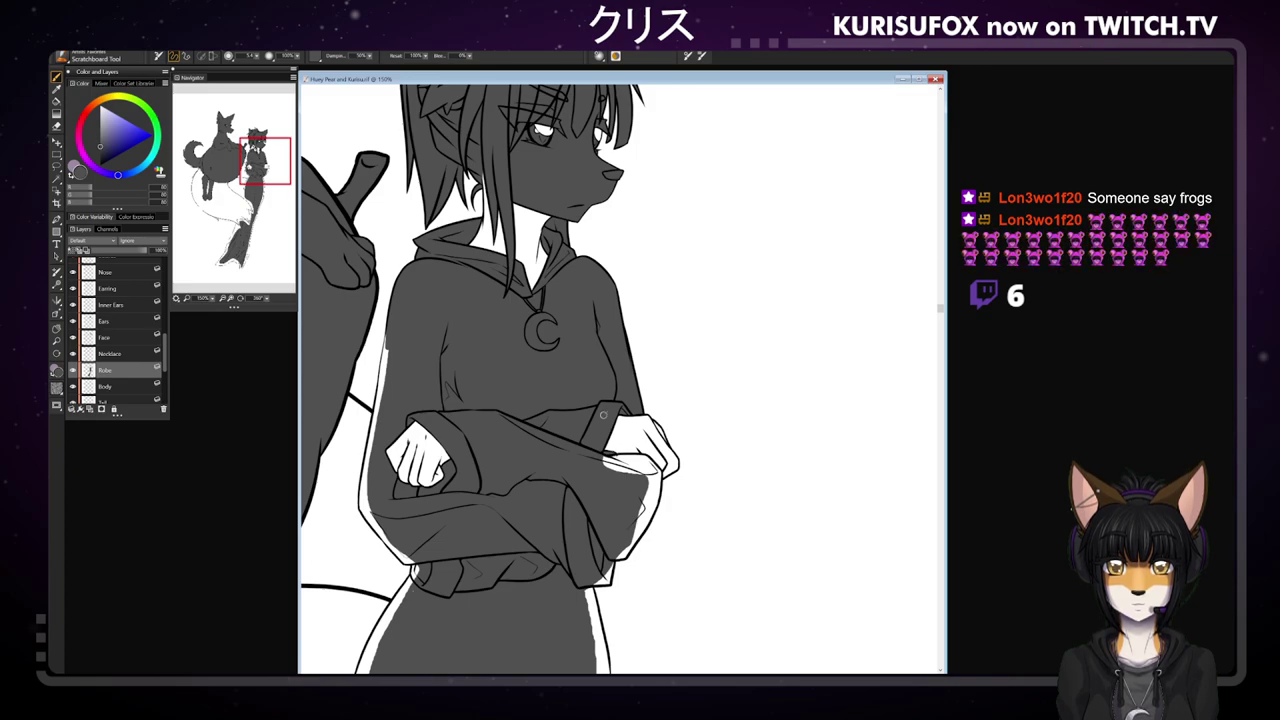
mouse_move(605, 461)
mouse_down()
mouse_move(626, 470)
mouse_move(624, 456)
mouse_move(645, 458)
mouse_move(627, 470)
mouse_up()
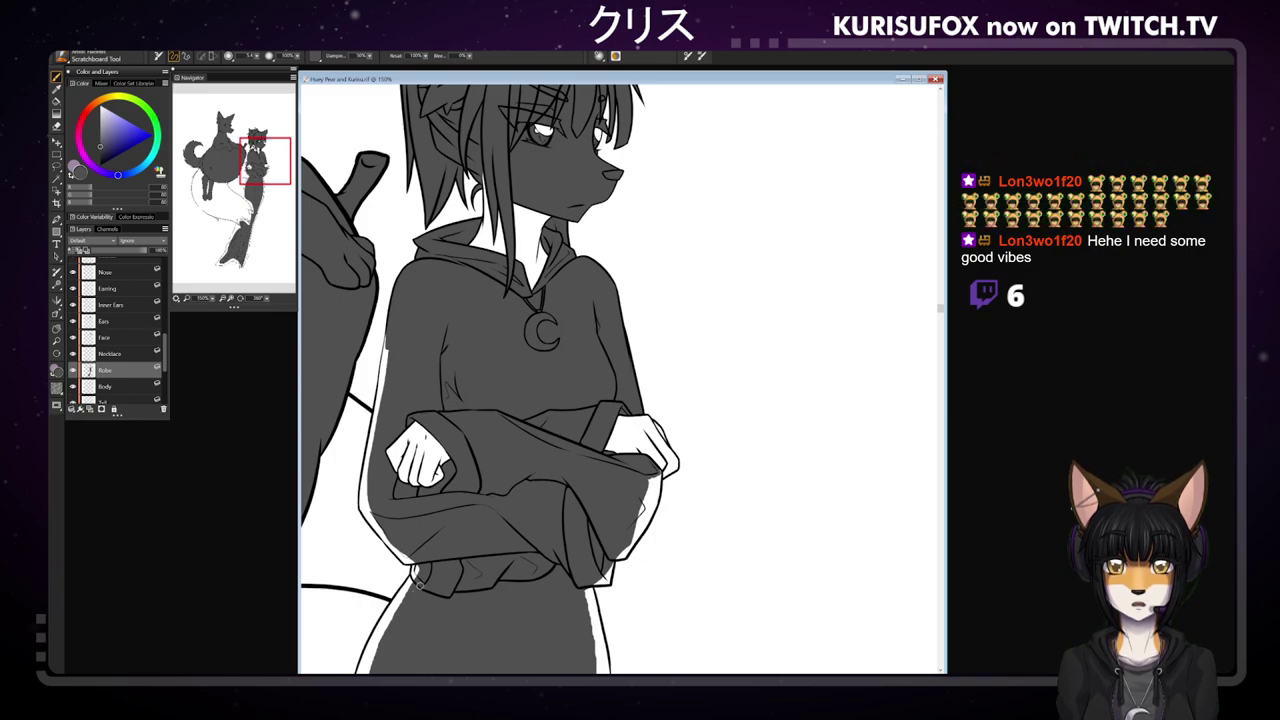
mouse_move(648, 474)
mouse_down()
mouse_move(645, 500)
mouse_move(655, 475)
mouse_up()
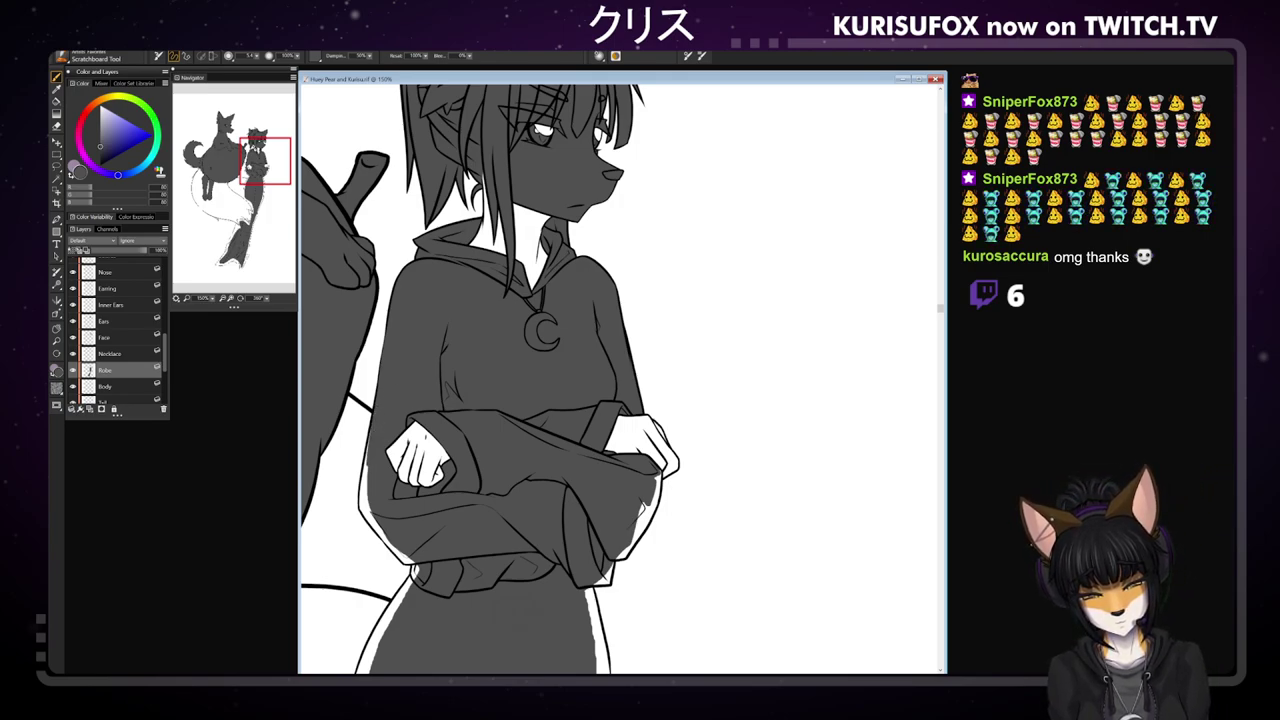
- Fill the white gaps along the near sleeve's outer edge and elbow and the far sleeve's lower edge in dark grey
drag(366, 462, 366, 508)
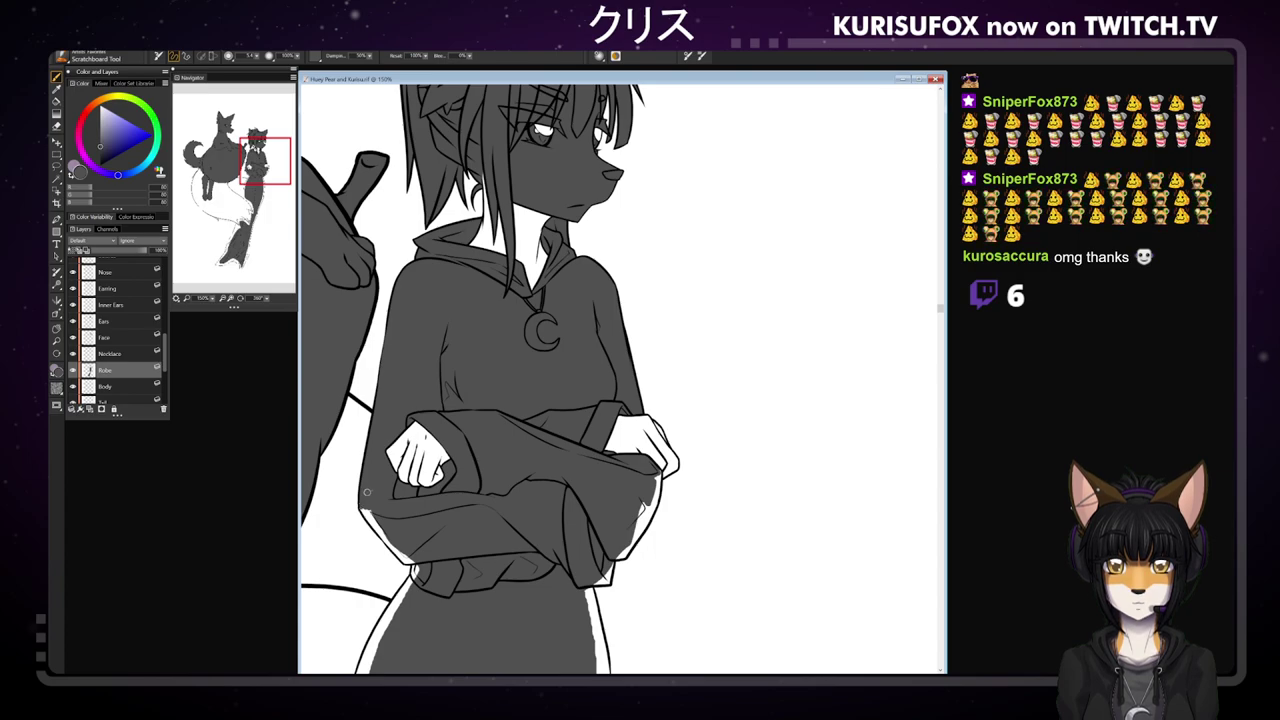
drag(368, 514, 408, 560)
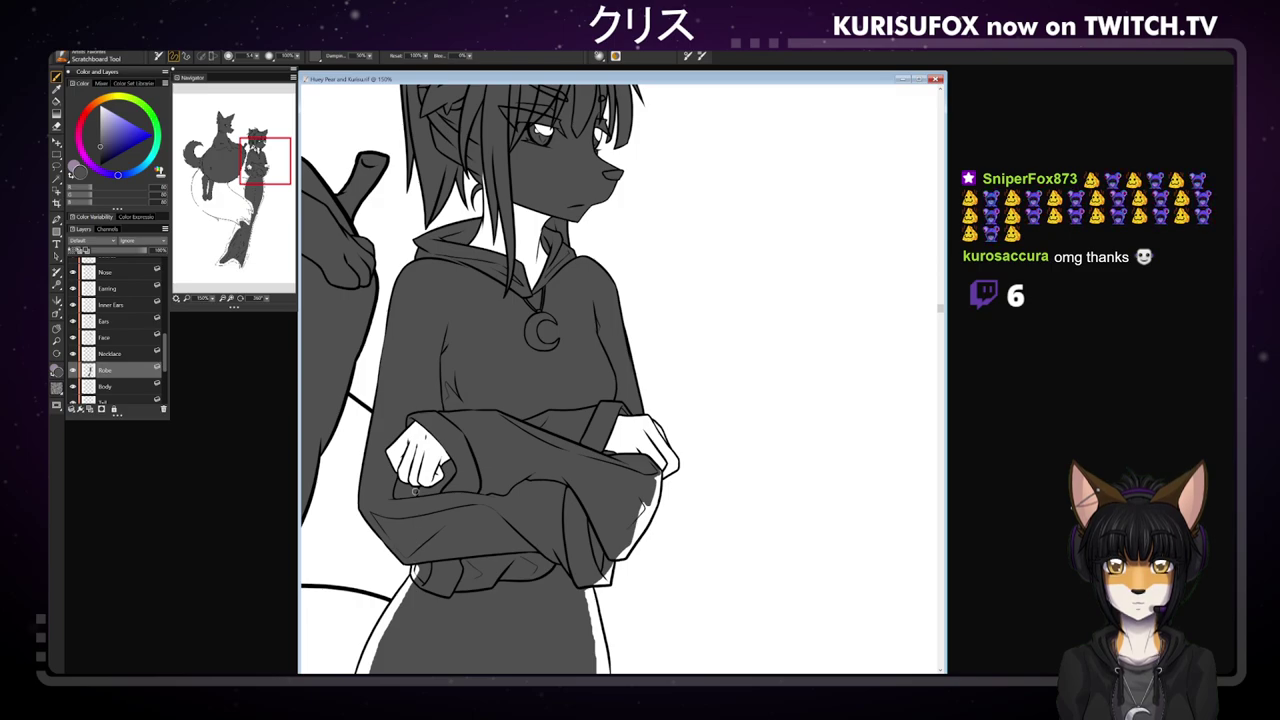
mouse_move(652, 469)
mouse_down()
mouse_move(656, 500)
mouse_move(598, 585)
mouse_up()
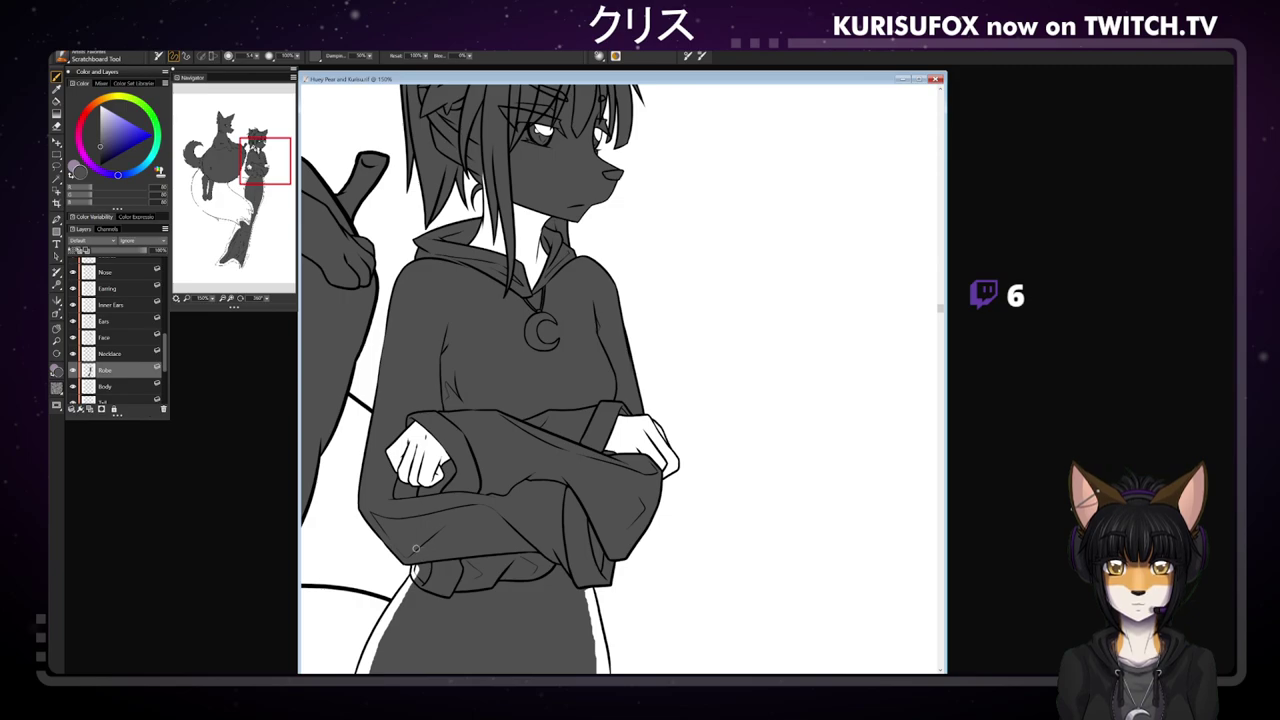
- Paint dark grey up to the line art along the robe's front edge from the waist down past the hip
click(57, 329)
drag(517, 467, 606, 160)
drag(595, 405, 581, 290)
click(58, 77)
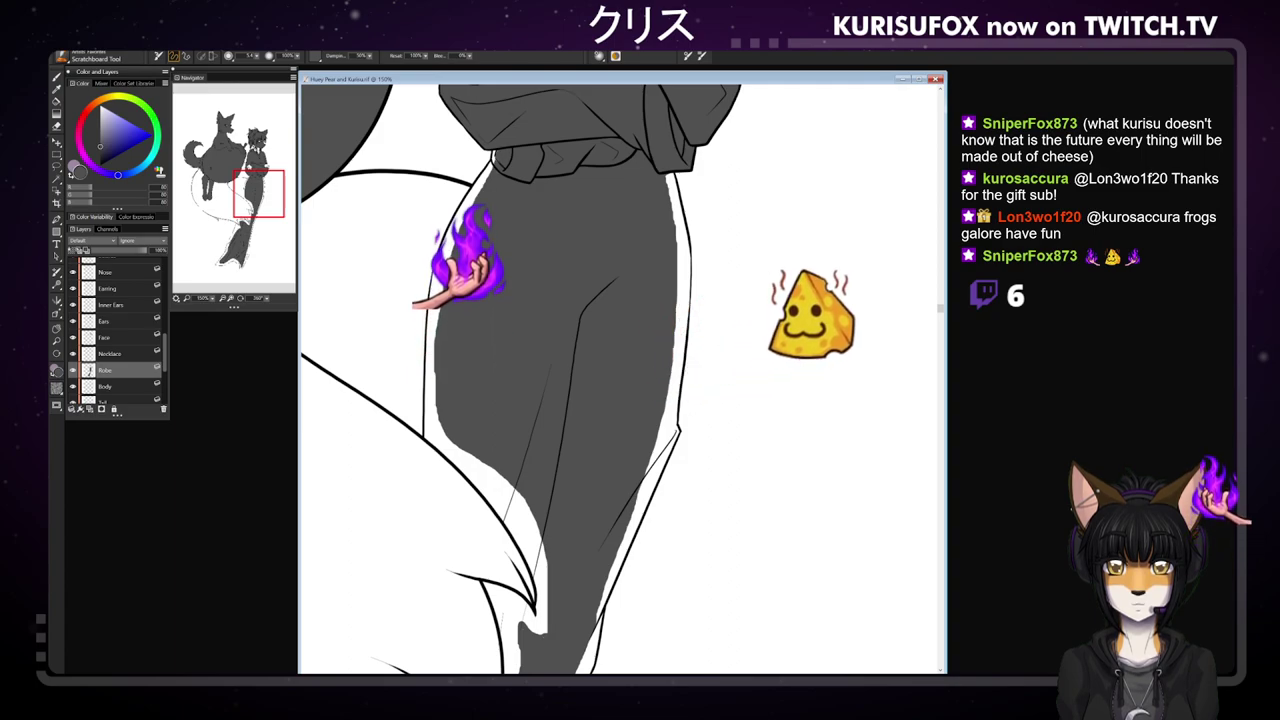
drag(667, 172, 684, 302)
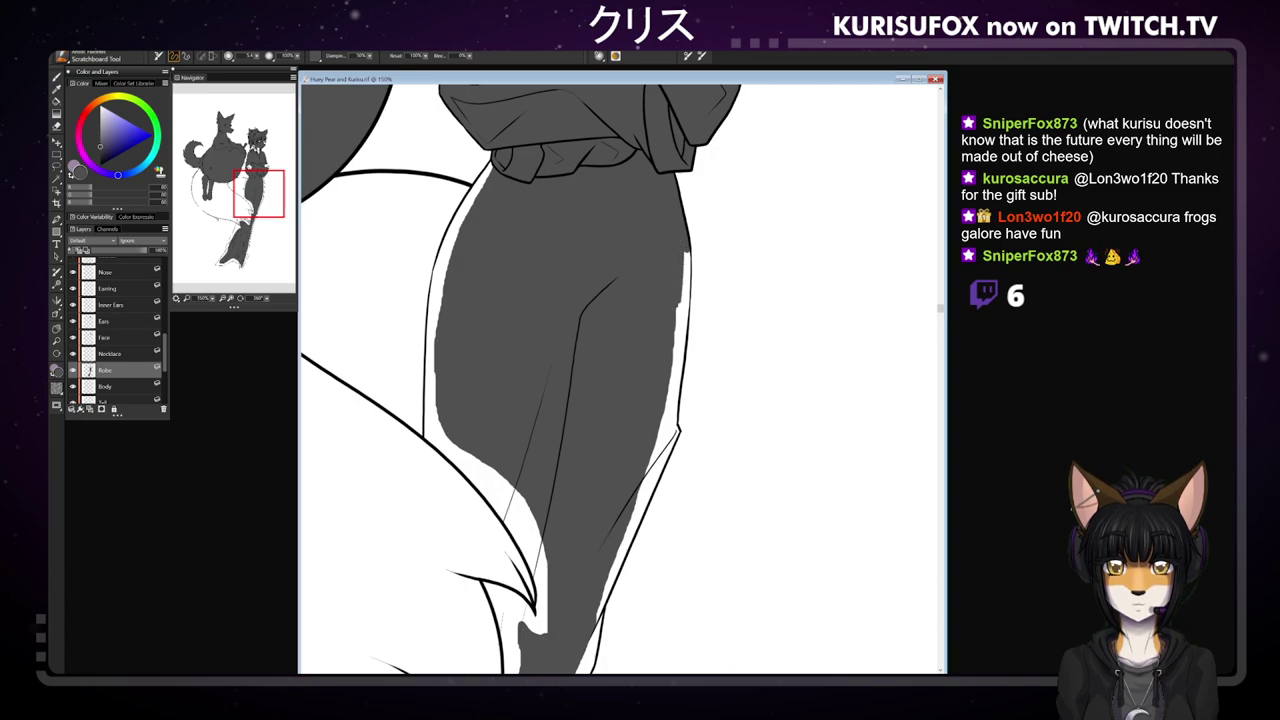
drag(685, 252, 684, 310)
drag(690, 284, 690, 306)
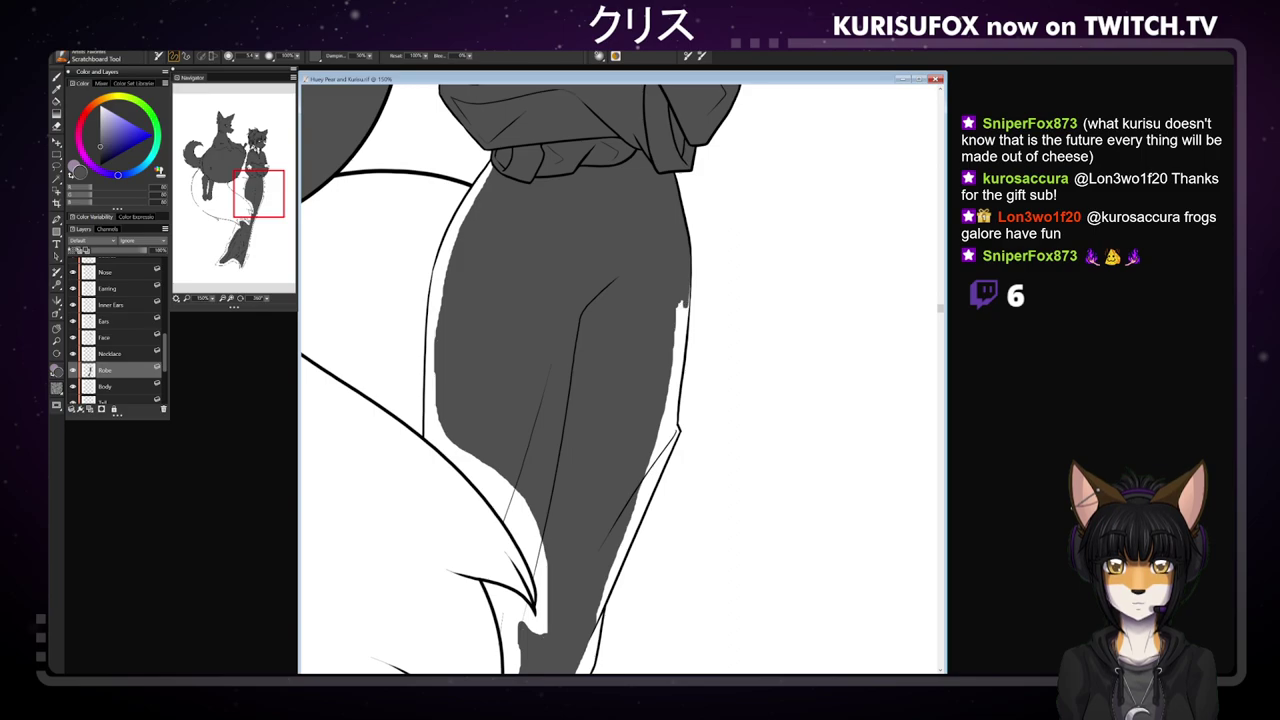
drag(685, 241, 688, 292)
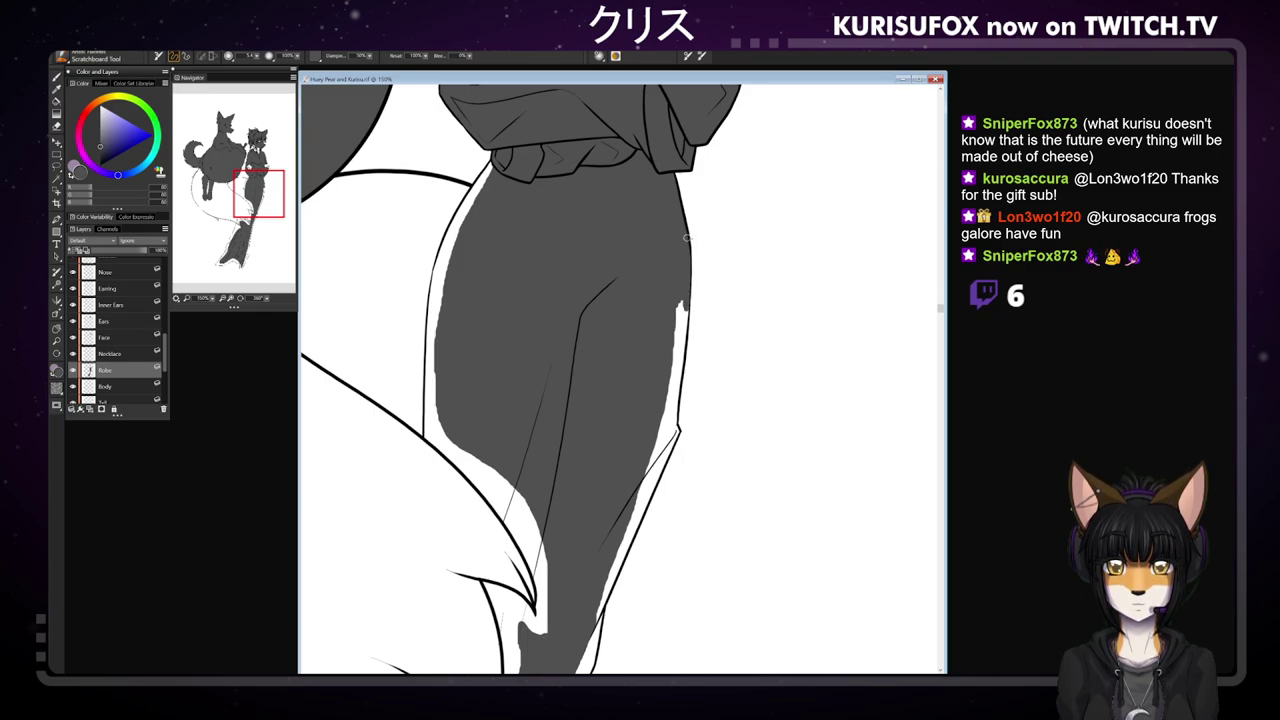
drag(689, 246, 673, 388)
key(ctrl+z)
mouse_move(683, 306)
mouse_down()
mouse_move(672, 386)
mouse_move(677, 350)
mouse_up()
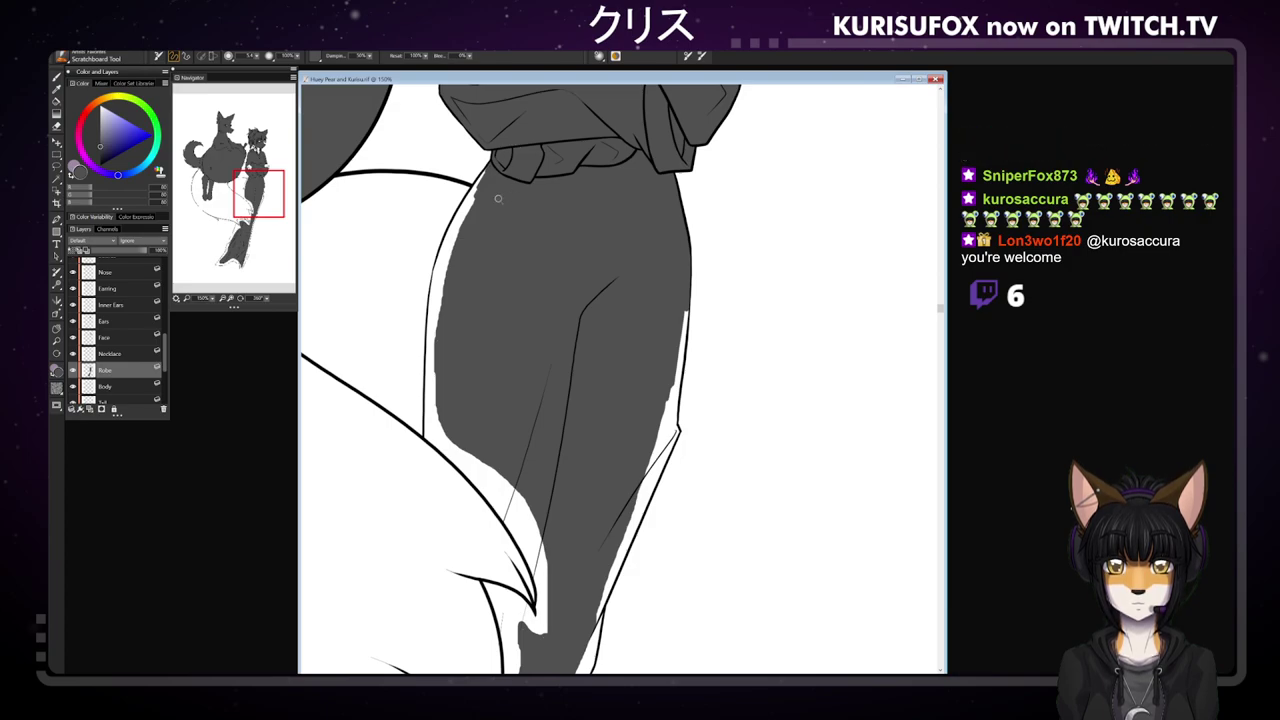
- Paint over the white gap along the robe's back edge from the waist down to the tail in dark grey
mouse_move(485, 172)
mouse_down()
mouse_move(437, 262)
mouse_move(438, 290)
mouse_up()
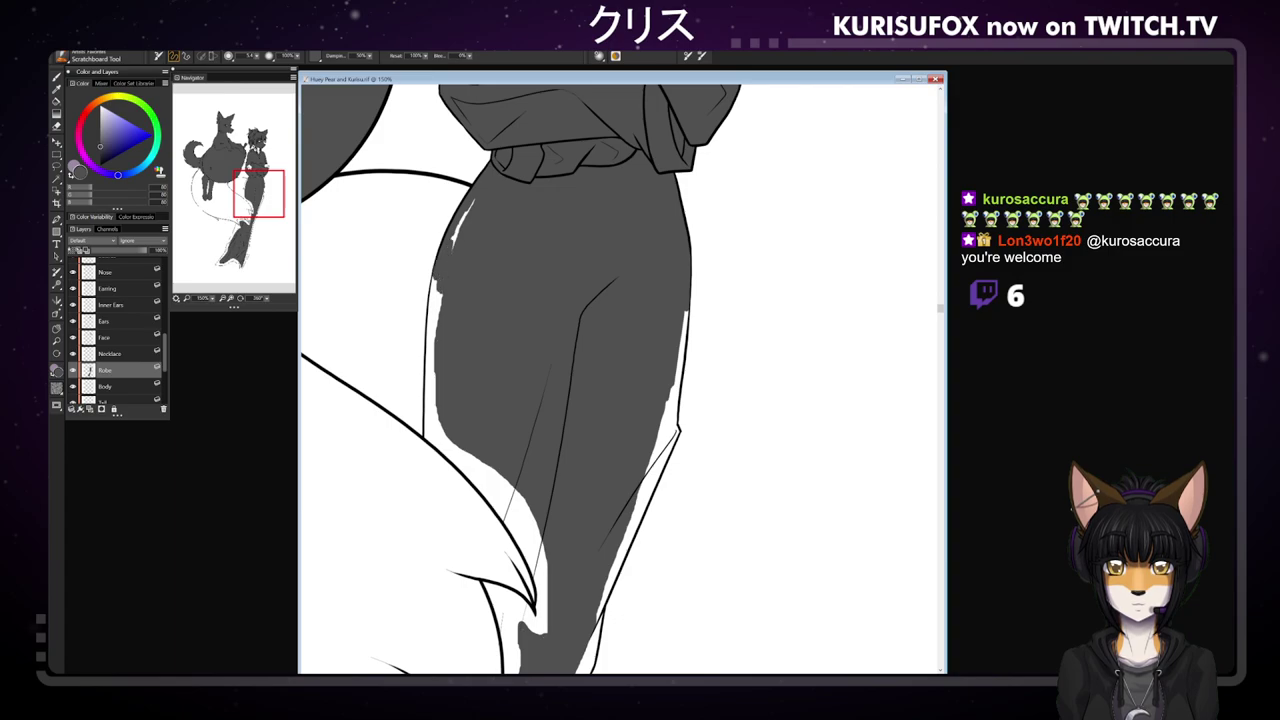
drag(468, 206, 460, 224)
drag(438, 282, 426, 382)
drag(432, 334, 428, 380)
drag(440, 292, 437, 322)
drag(439, 291, 427, 430)
drag(432, 378, 440, 434)
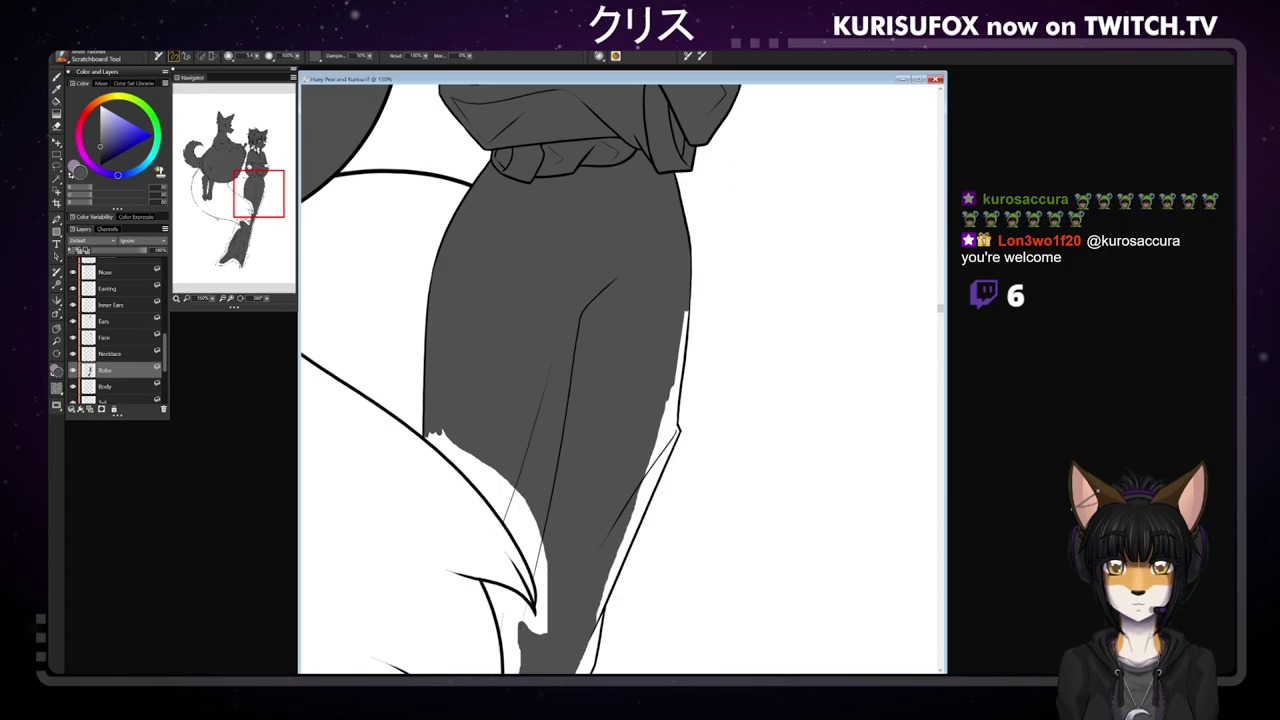
- Fill the white strip of robe along the tail's upper outline in dark grey, stopping short of the tail's fur tip
drag(434, 438, 528, 510)
drag(474, 476, 522, 538)
drag(476, 474, 530, 534)
drag(504, 490, 538, 538)
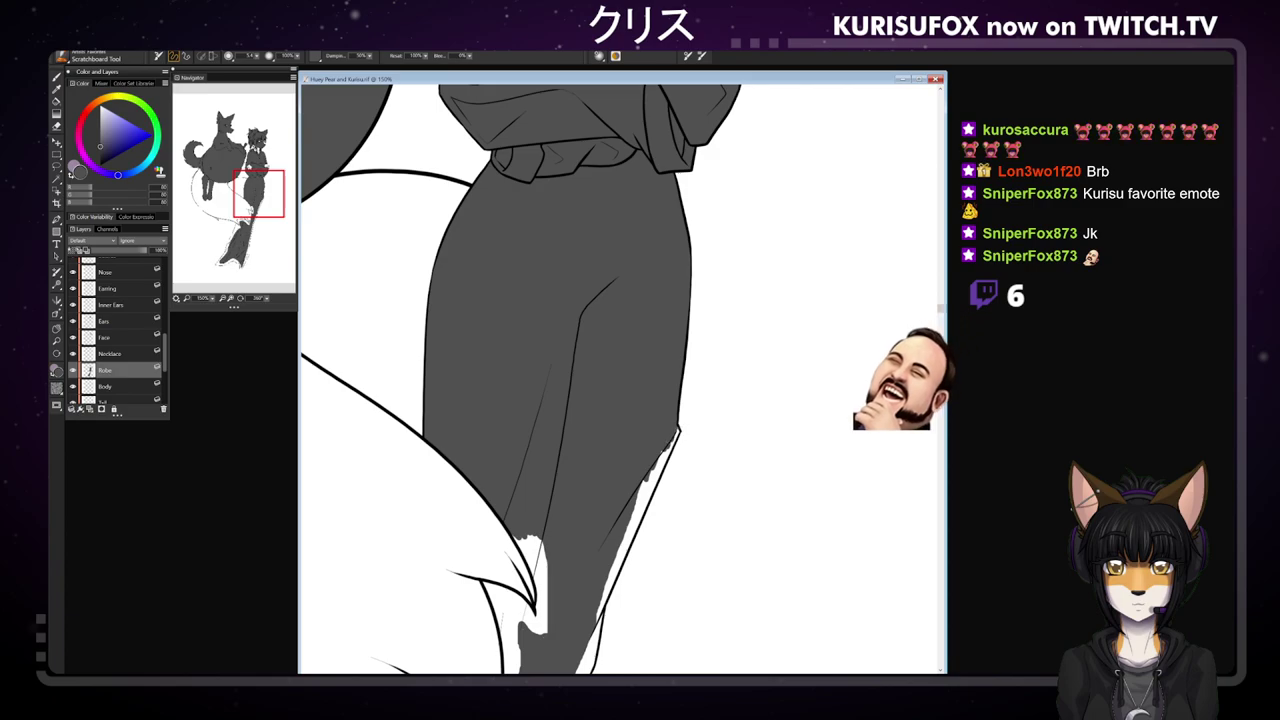
- Paint over the white gap along the robe's front edge from the knee down the shin in dark grey
drag(676, 434, 636, 517)
key(ctrl+z)
drag(652, 472, 614, 572)
drag(645, 510, 622, 556)
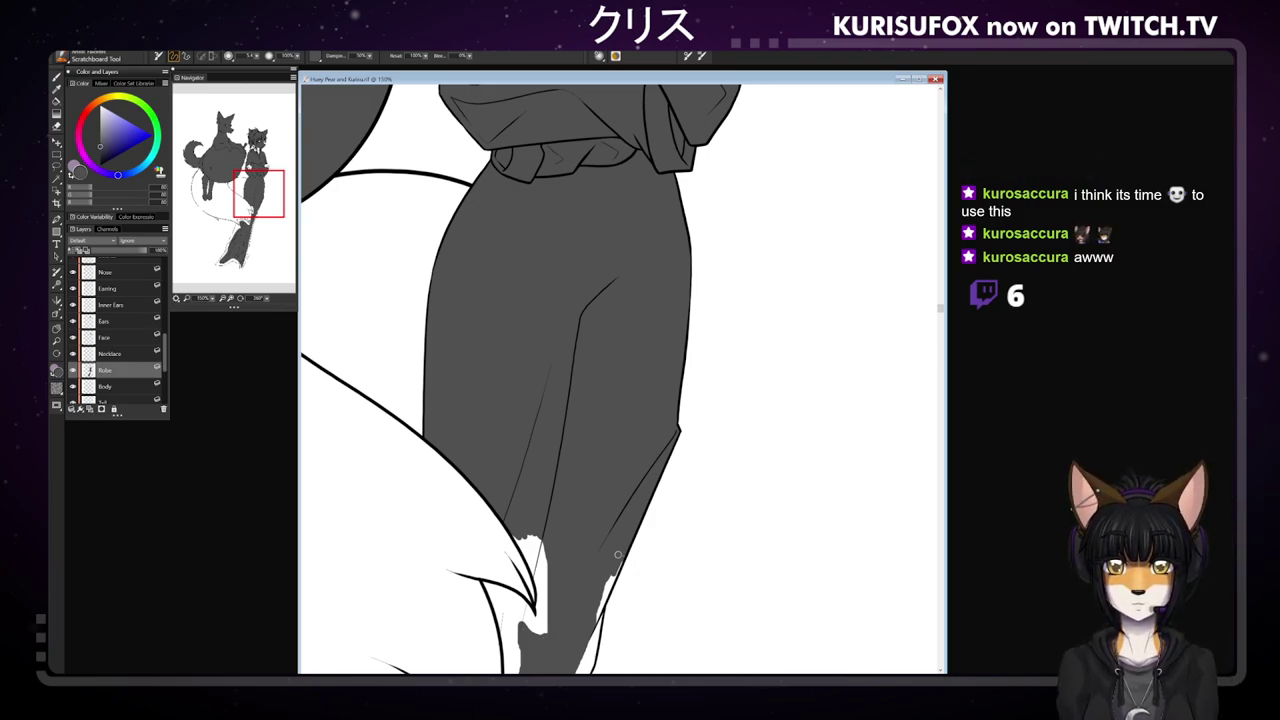
- Fill the white gaps around the tail's upper fur tip and the remaining notch on the robe's front edge in dark grey
mouse_move(524, 556)
mouse_down()
mouse_move(532, 546)
mouse_move(540, 570)
mouse_move(540, 542)
mouse_up()
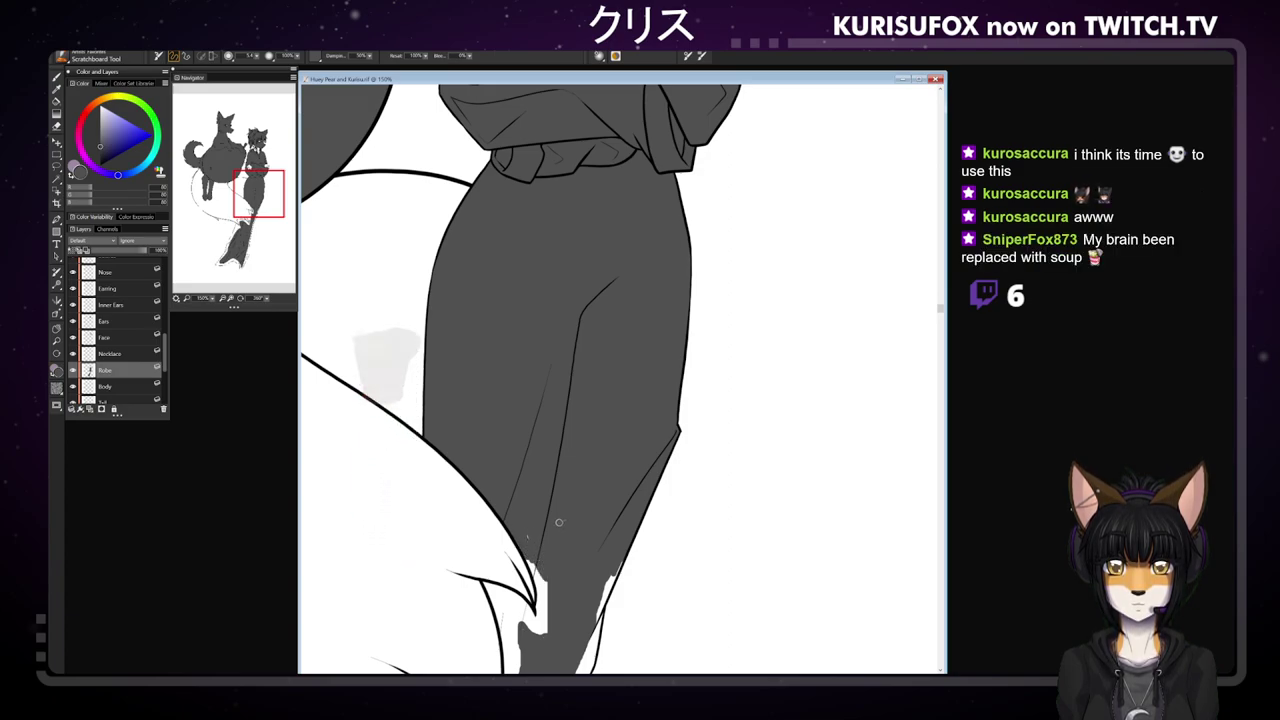
drag(524, 546, 543, 586)
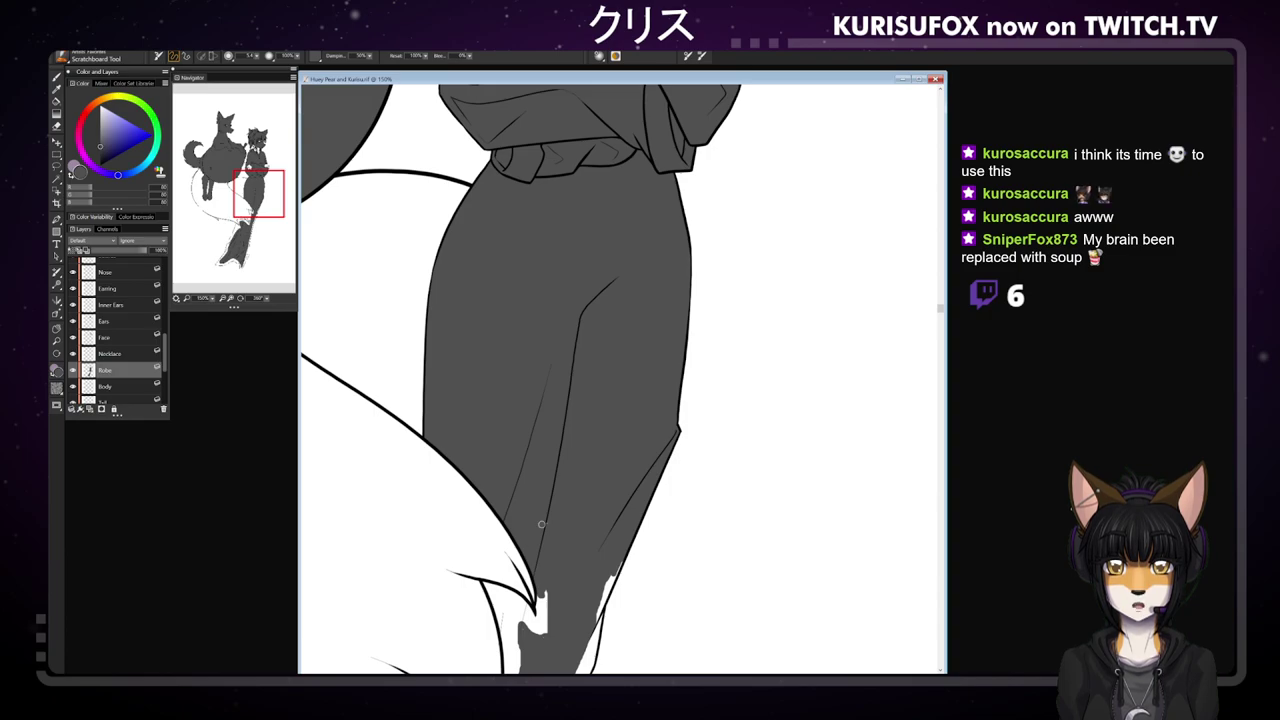
drag(541, 586, 541, 604)
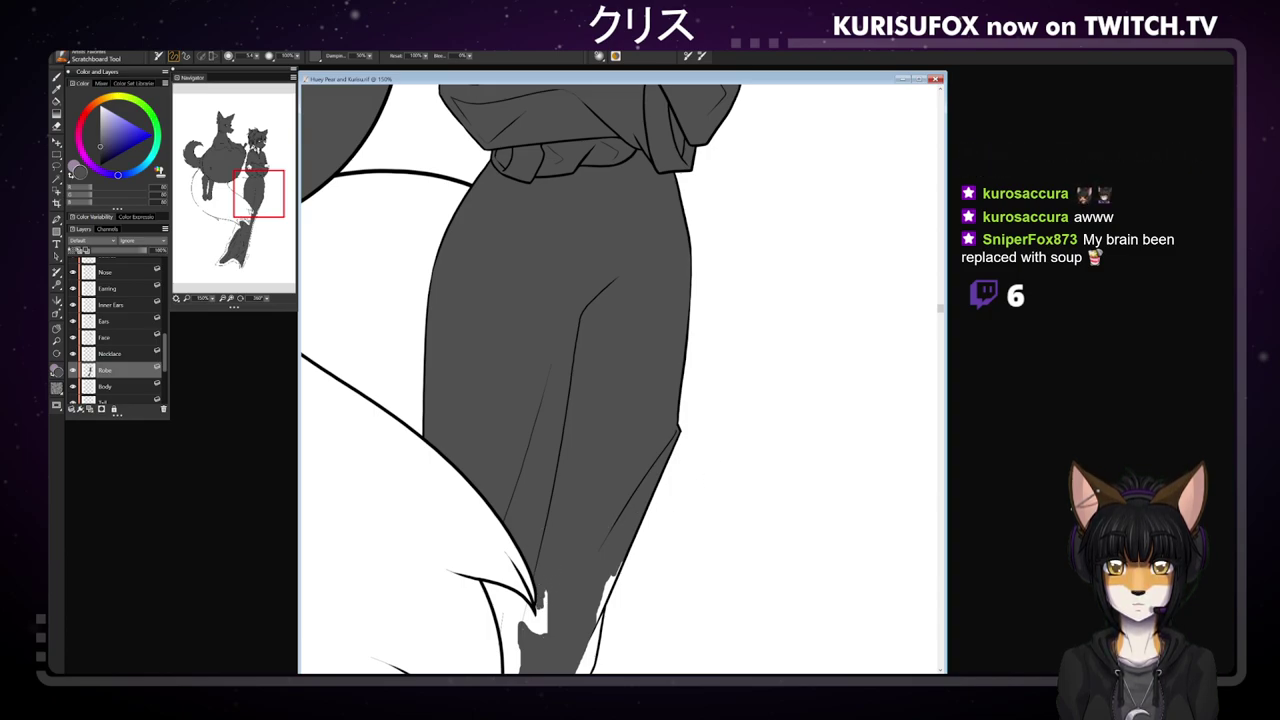
mouse_move(540, 610)
mouse_down()
mouse_move(541, 625)
mouse_move(545, 600)
mouse_up()
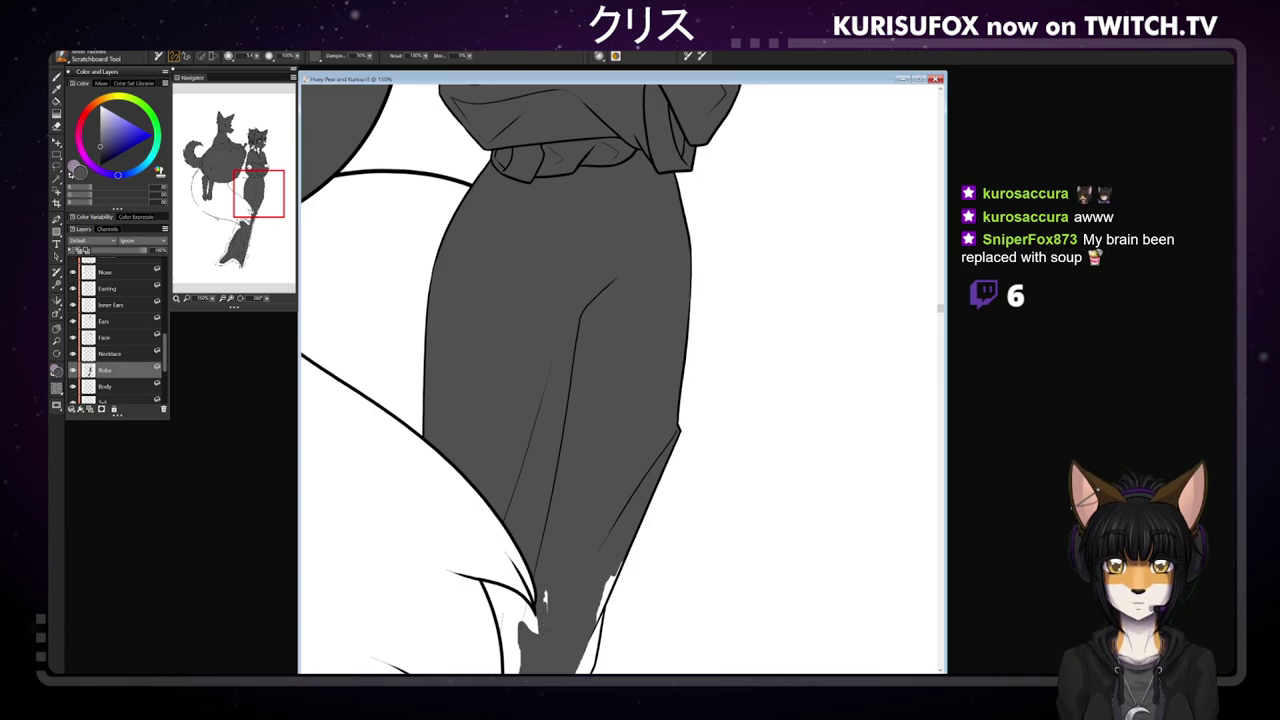
mouse_move(612, 578)
mouse_down()
mouse_move(600, 608)
mouse_move(604, 598)
mouse_up()
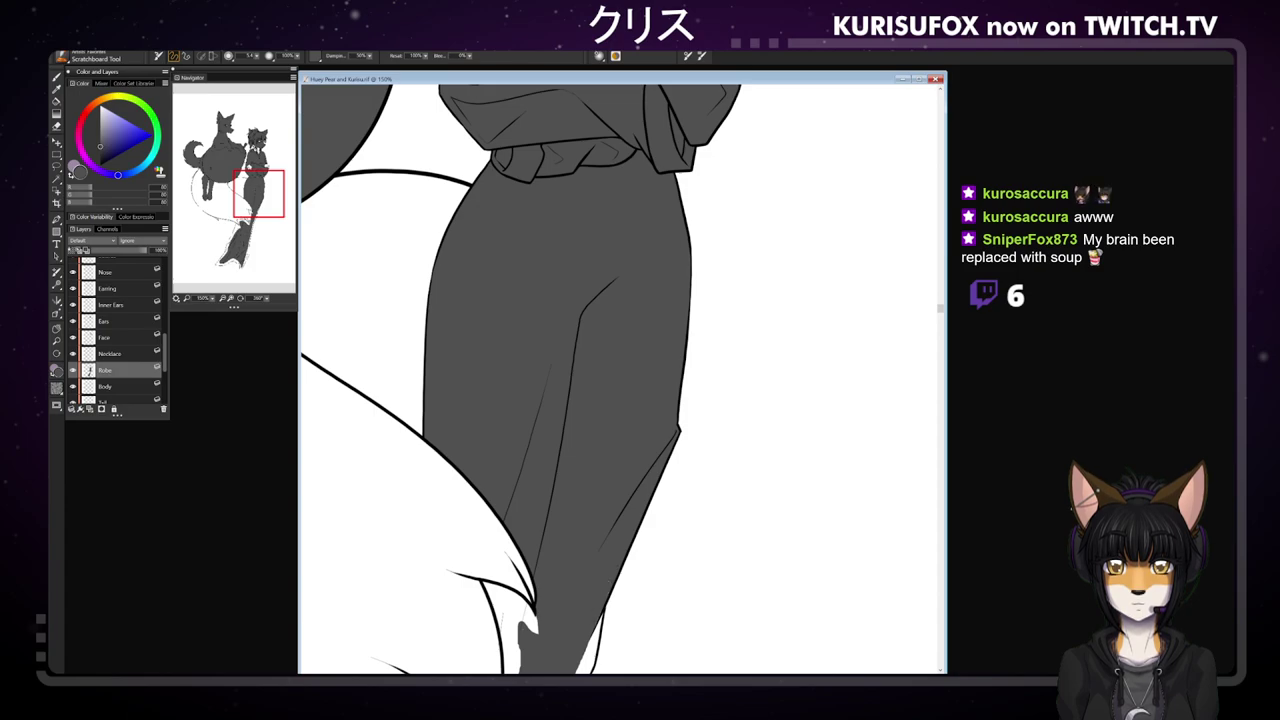
- Paint dark grey into the robe area below the tail's upper fur tip and across to the front edge beneath the knee
key(space)
mouse_move(628, 475)
mouse_down()
mouse_move(649, 206)
mouse_move(674, 194)
mouse_up()
drag(676, 420, 750, 287)
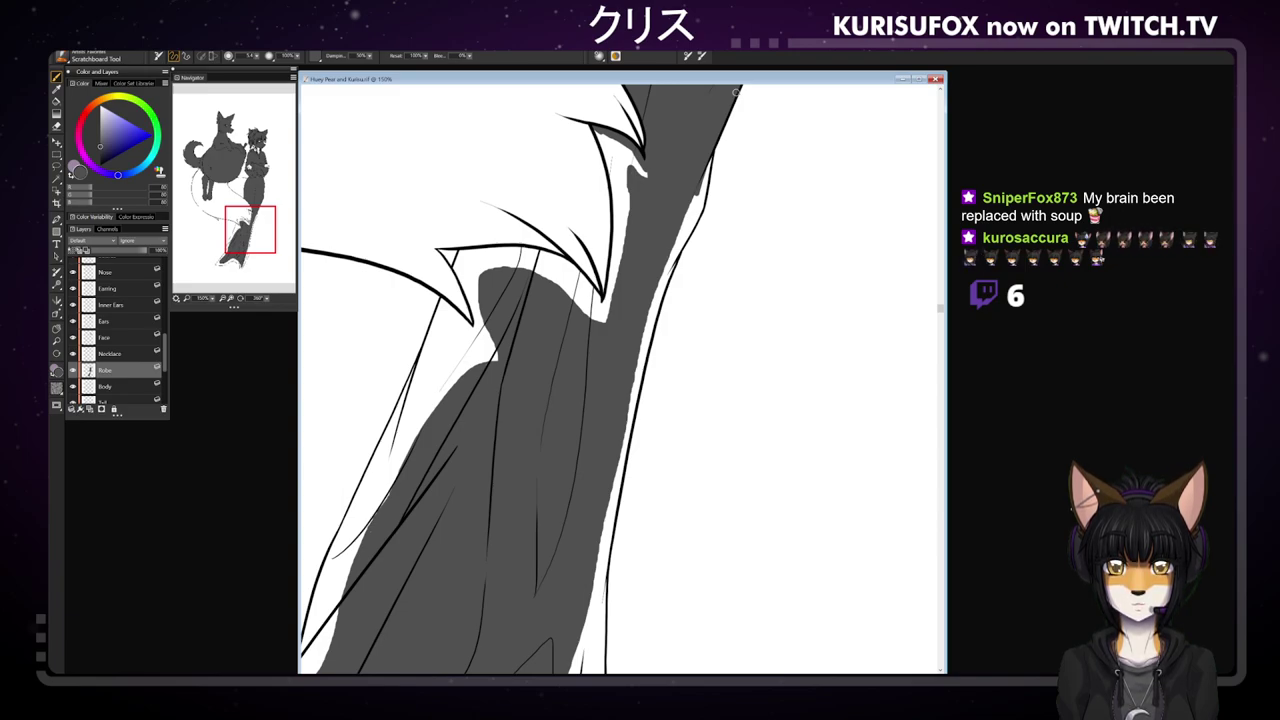
mouse_move(603, 148)
mouse_down()
mouse_move(623, 245)
mouse_move(620, 210)
mouse_move(648, 171)
mouse_move(703, 156)
mouse_move(689, 236)
mouse_up()
mouse_move(688, 234)
mouse_down()
mouse_move(665, 276)
mouse_move(680, 238)
mouse_up()
drag(694, 200, 686, 223)
drag(700, 195, 694, 213)
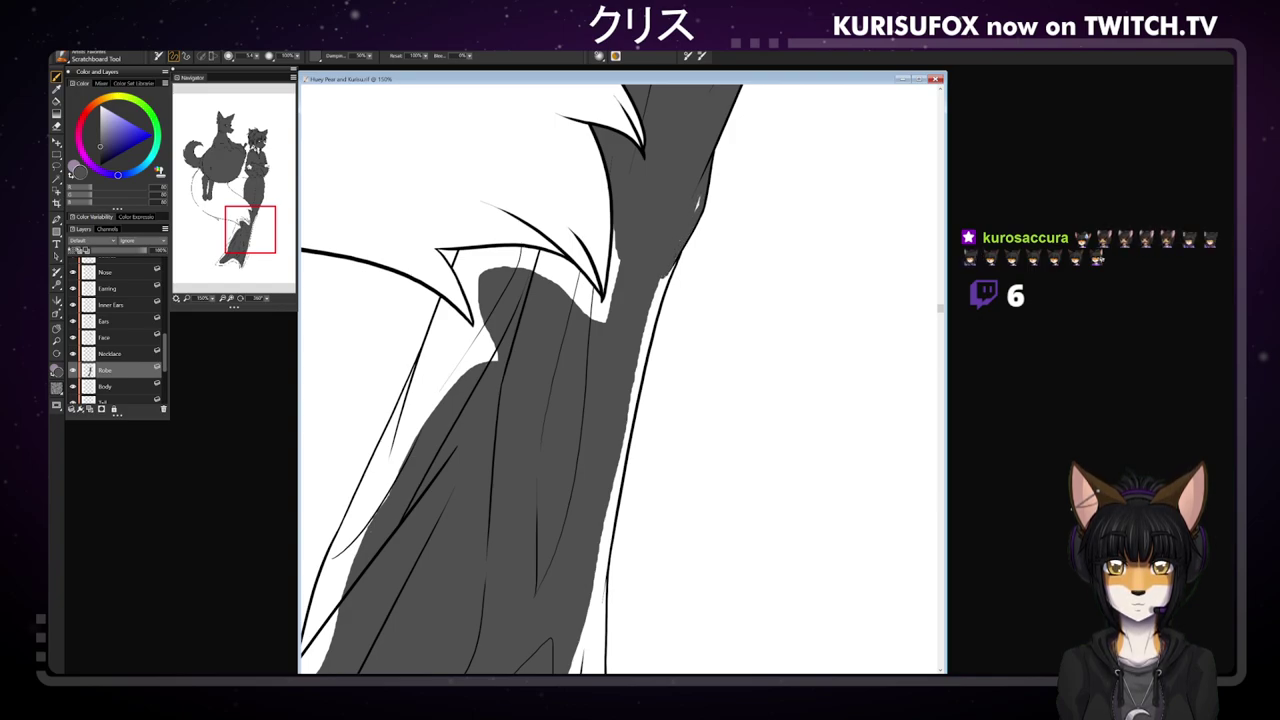
- Fill the white gaps beside the tail's middle fur tip and down the lower robe's front edge in dark grey
mouse_move(615, 224)
mouse_down()
mouse_move(604, 316)
mouse_move(592, 319)
mouse_move(618, 254)
mouse_move(647, 334)
mouse_up()
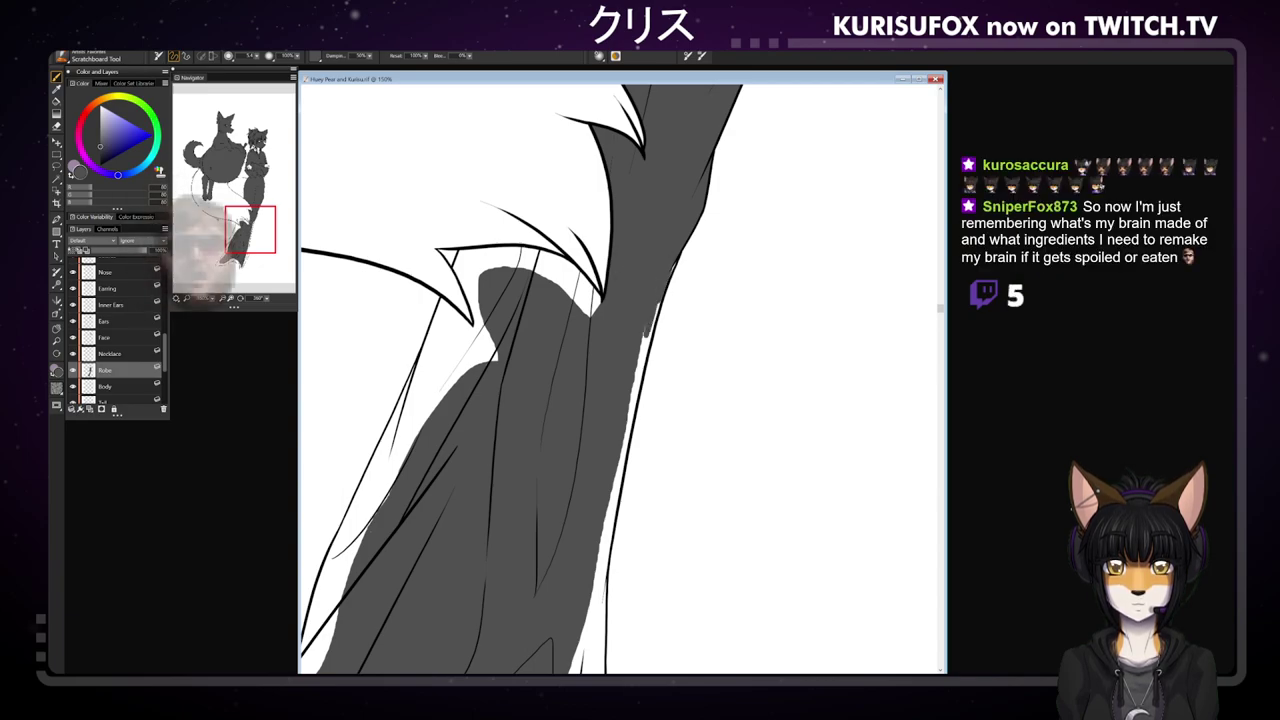
drag(646, 338, 629, 426)
drag(642, 376, 600, 548)
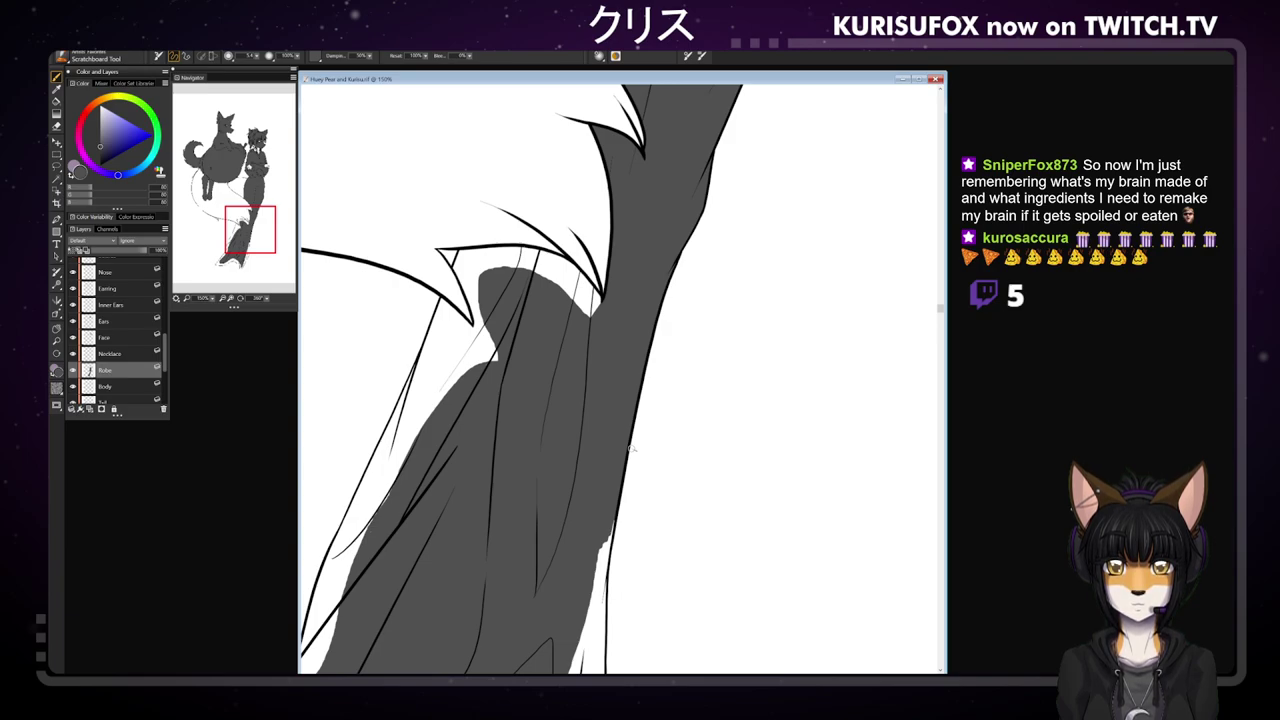
- Paint over the white gap on the robe beneath the tail between its two lower fur tips in dark grey
mouse_move(456, 257)
mouse_down()
mouse_move(492, 360)
mouse_move(484, 330)
mouse_move(492, 345)
mouse_up()
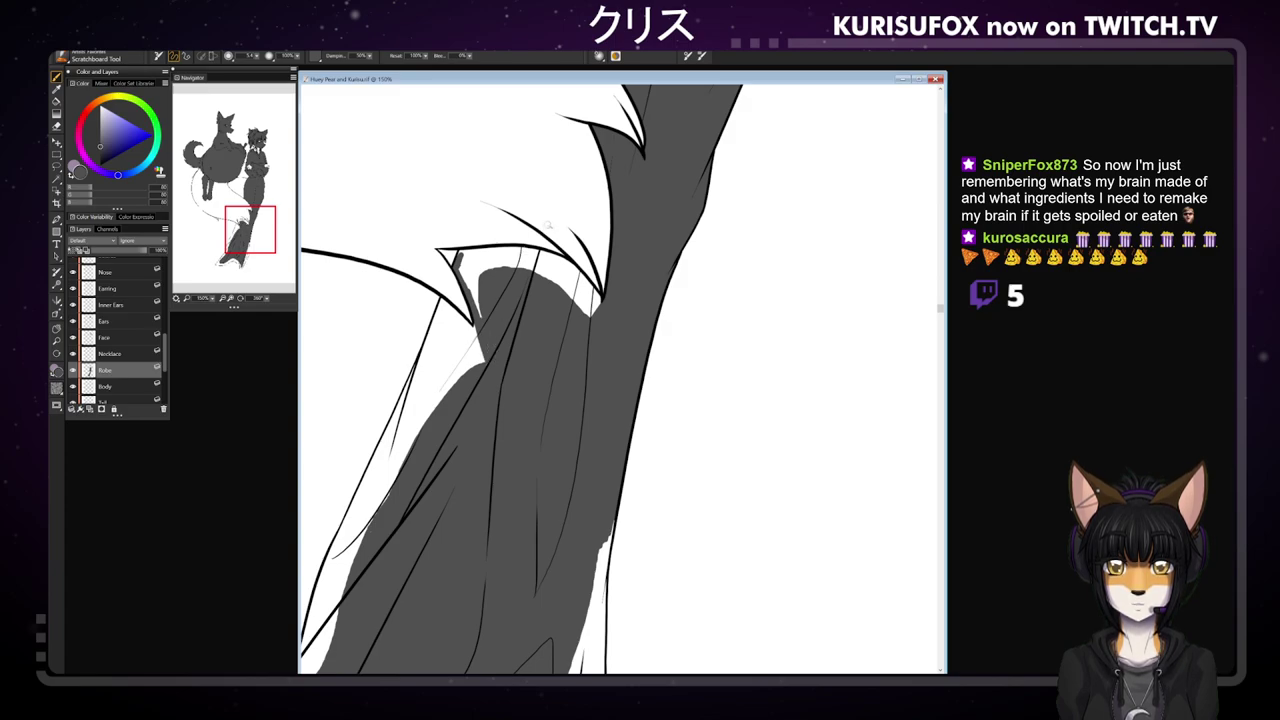
mouse_move(461, 266)
mouse_down()
mouse_move(474, 288)
mouse_move(475, 268)
mouse_move(479, 314)
mouse_up()
key(ctrl+z)
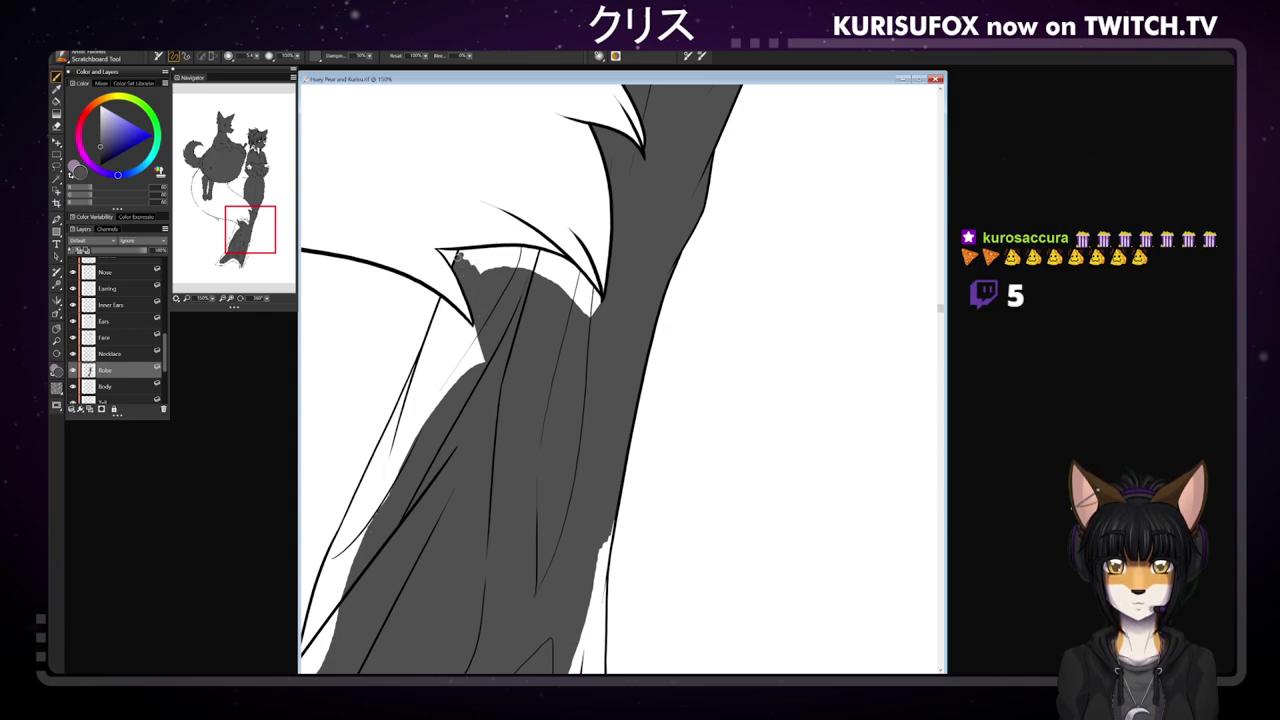
drag(464, 253, 542, 254)
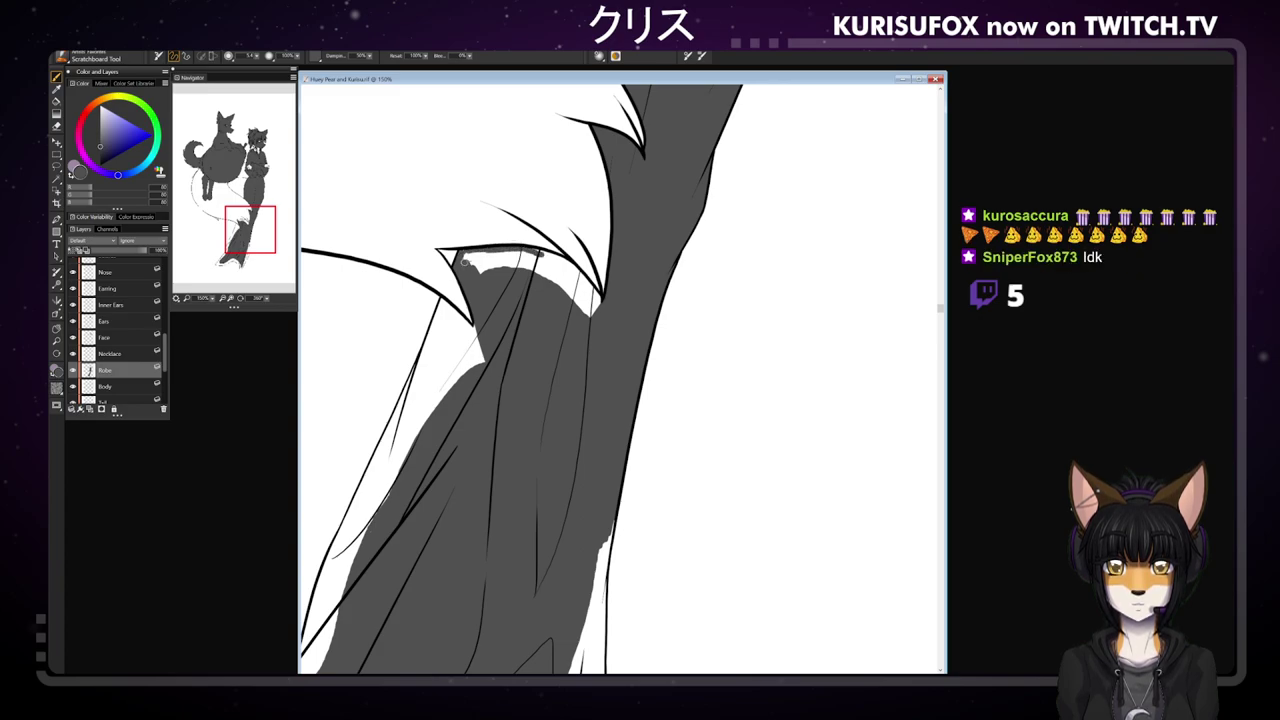
mouse_move(466, 270)
mouse_down()
mouse_move(497, 241)
mouse_move(504, 263)
mouse_move(538, 253)
mouse_move(527, 251)
mouse_move(597, 304)
mouse_up()
mouse_move(550, 264)
mouse_down()
mouse_move(566, 294)
mouse_move(582, 270)
mouse_move(580, 308)
mouse_up()
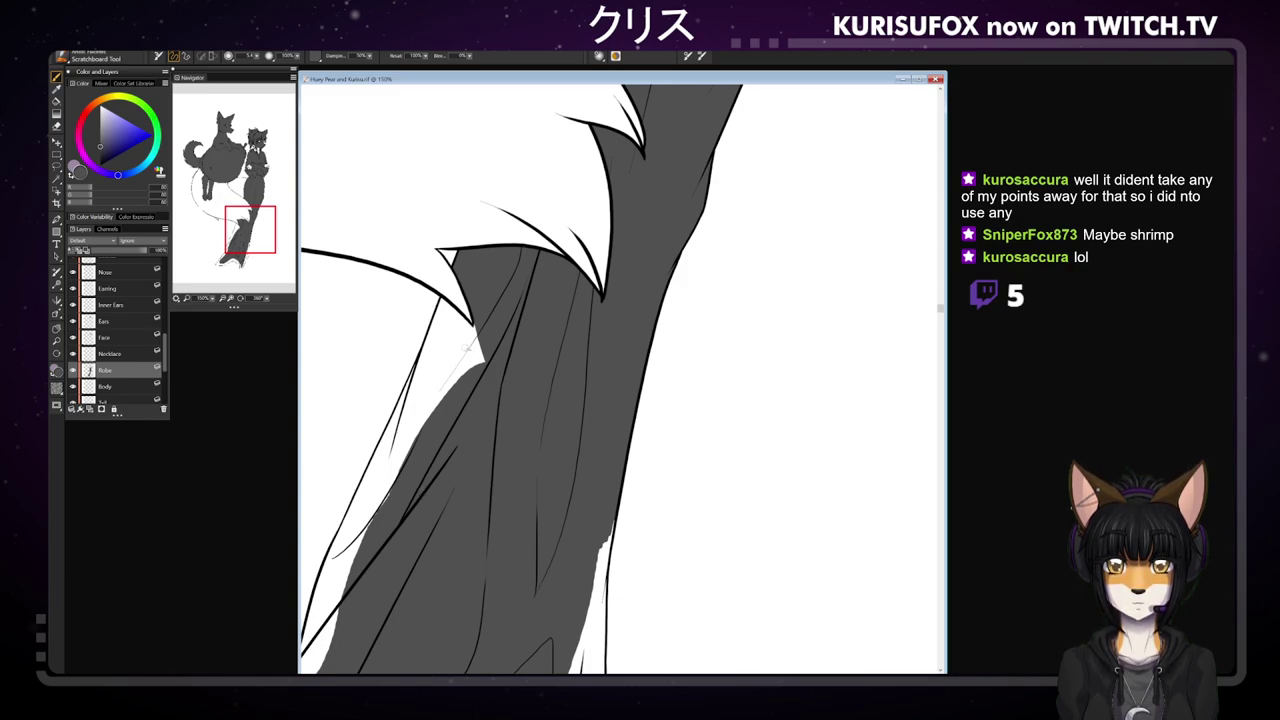
- Outline the robe's back edge below the tail's lowest fur tip in dark grey and fill the enclosed area
drag(443, 298, 368, 524)
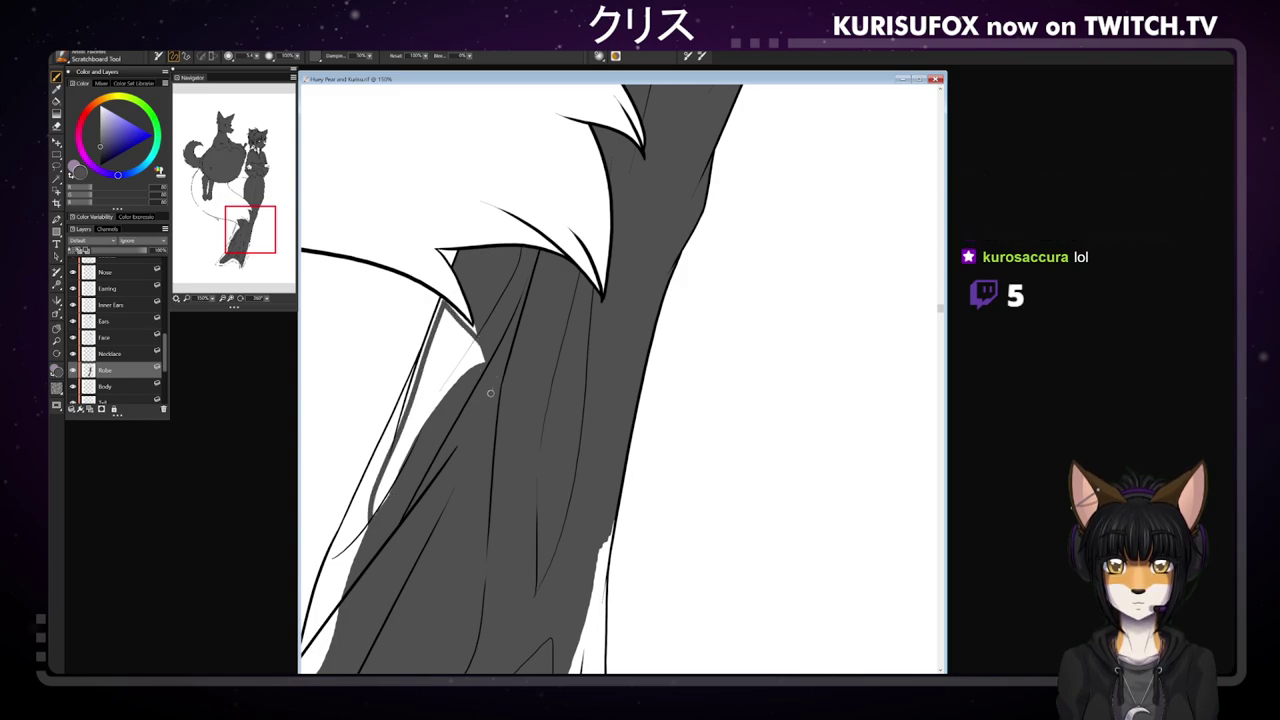
click(443, 323)
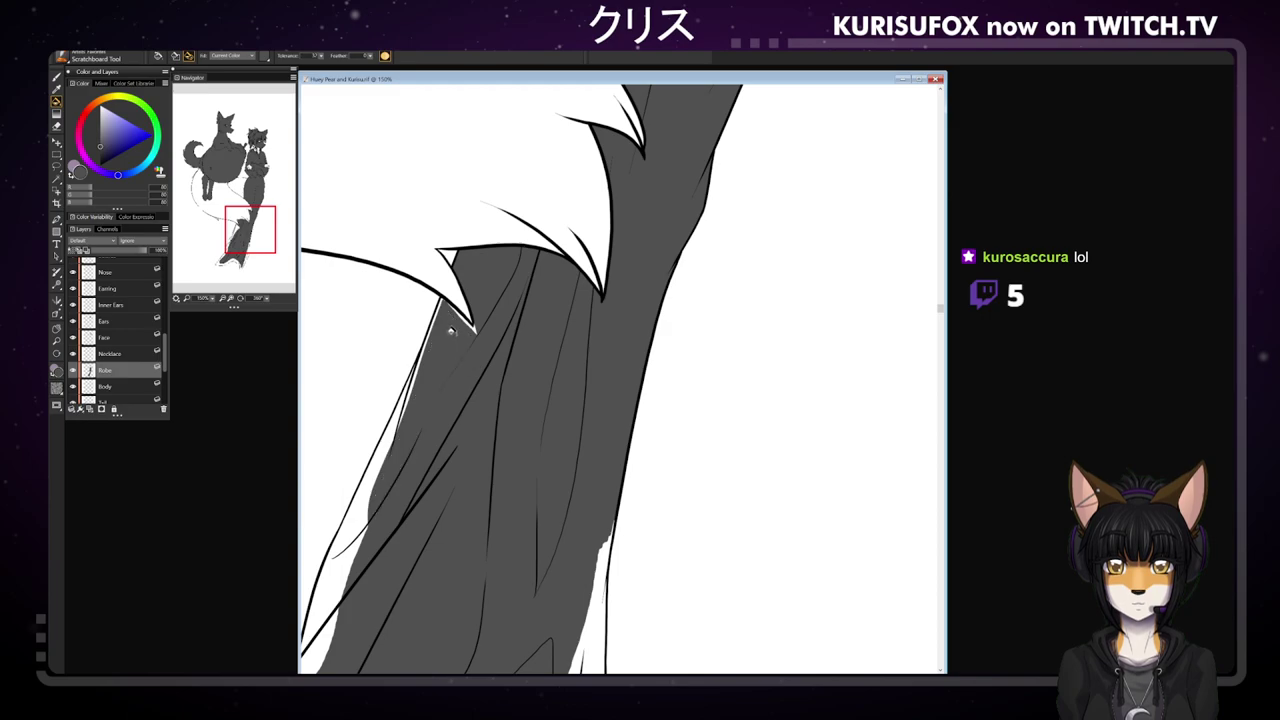
key(b)
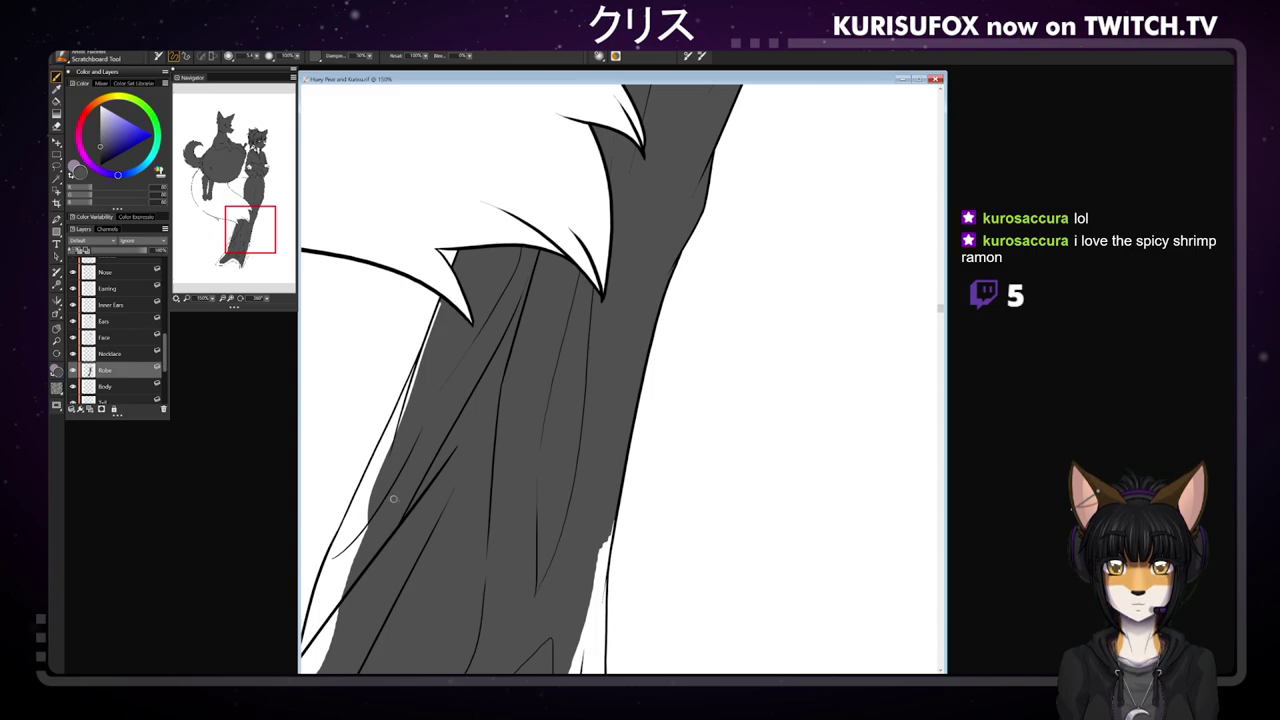
- Outline the robe's back edge from below the tail down to the flared hem in dark grey and fill the enclosed gap
click(57, 333)
drag(515, 455, 738, 258)
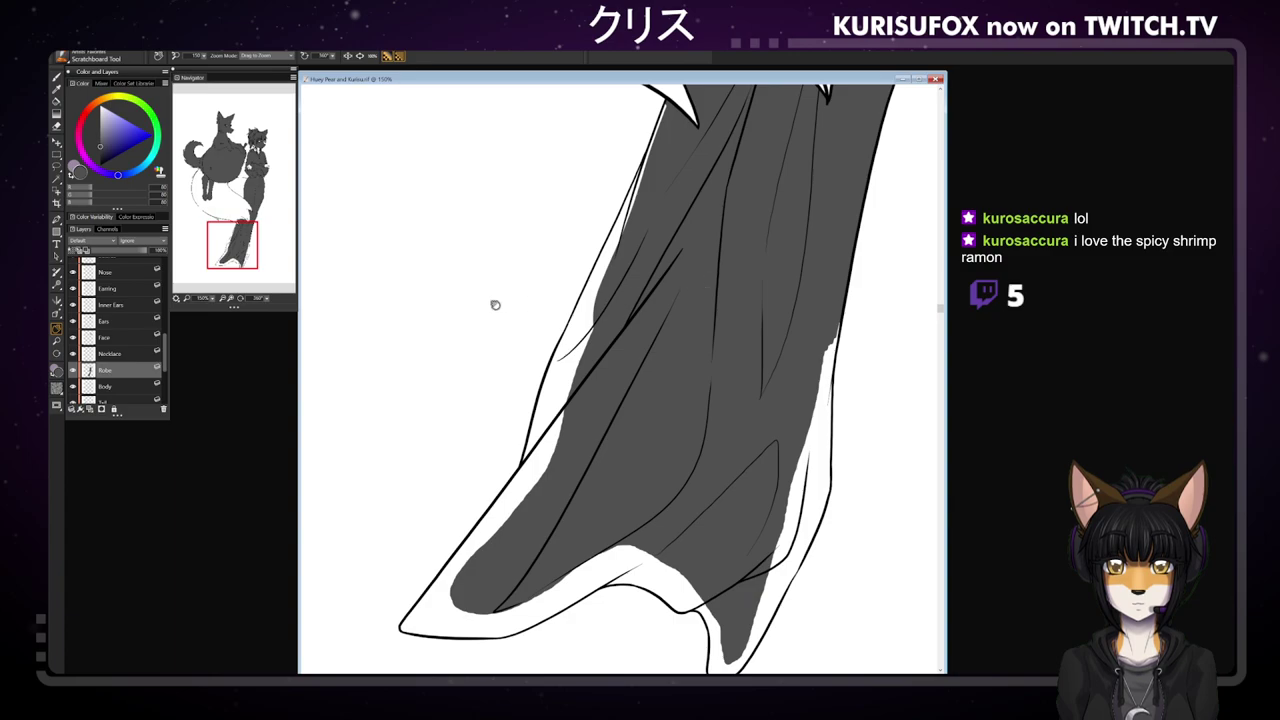
click(58, 76)
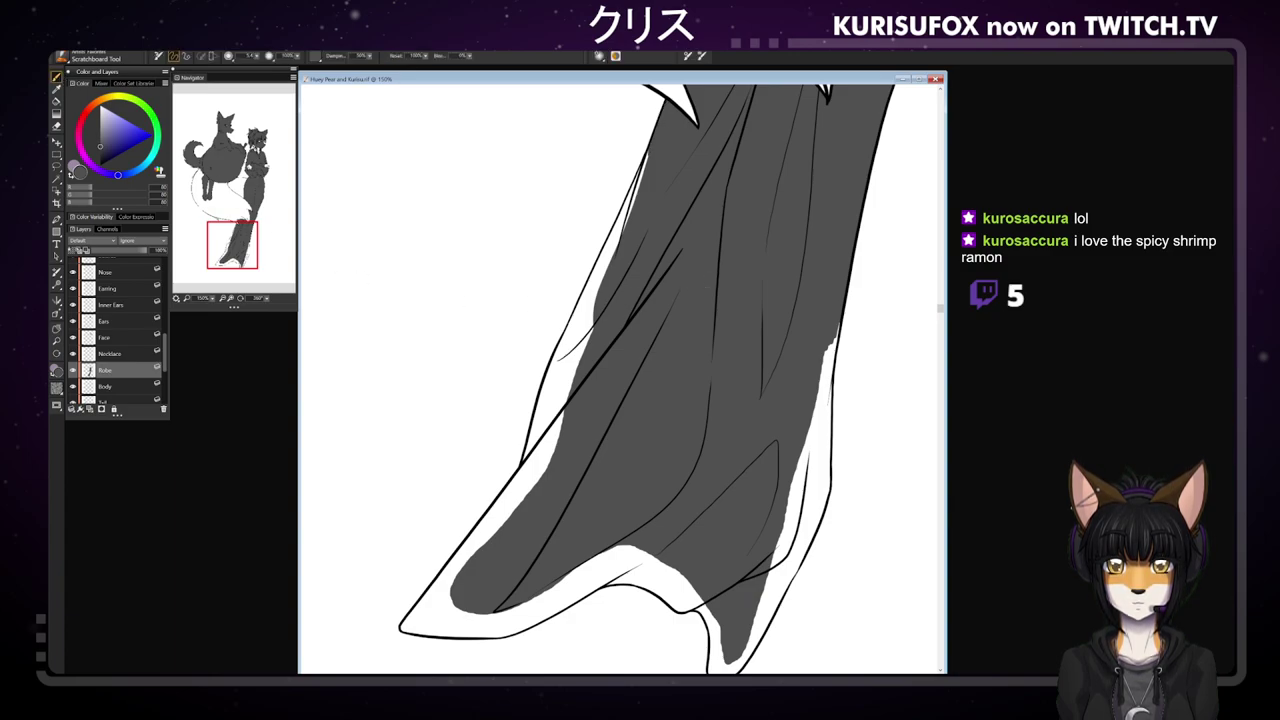
drag(636, 178, 628, 222)
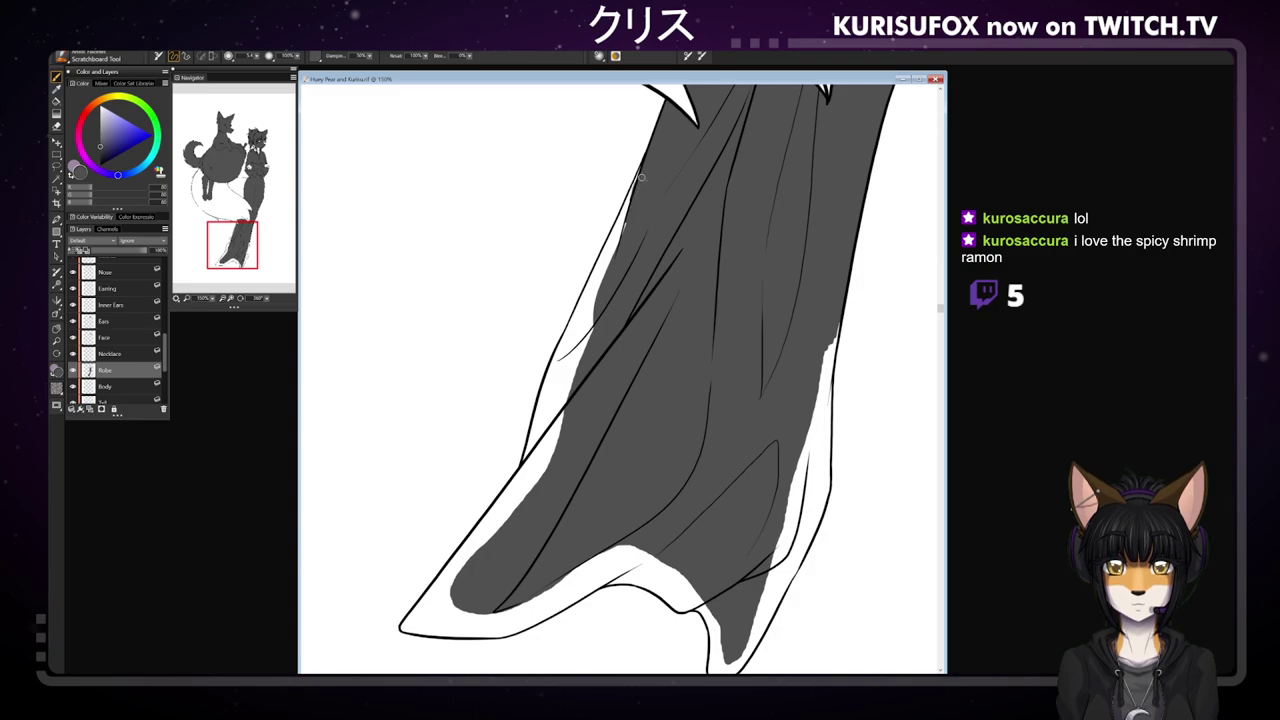
drag(639, 170, 607, 246)
key(ctrl+z)
mouse_move(628, 196)
mouse_down()
mouse_move(544, 400)
mouse_move(520, 502)
mouse_up()
key(k)
click(542, 410)
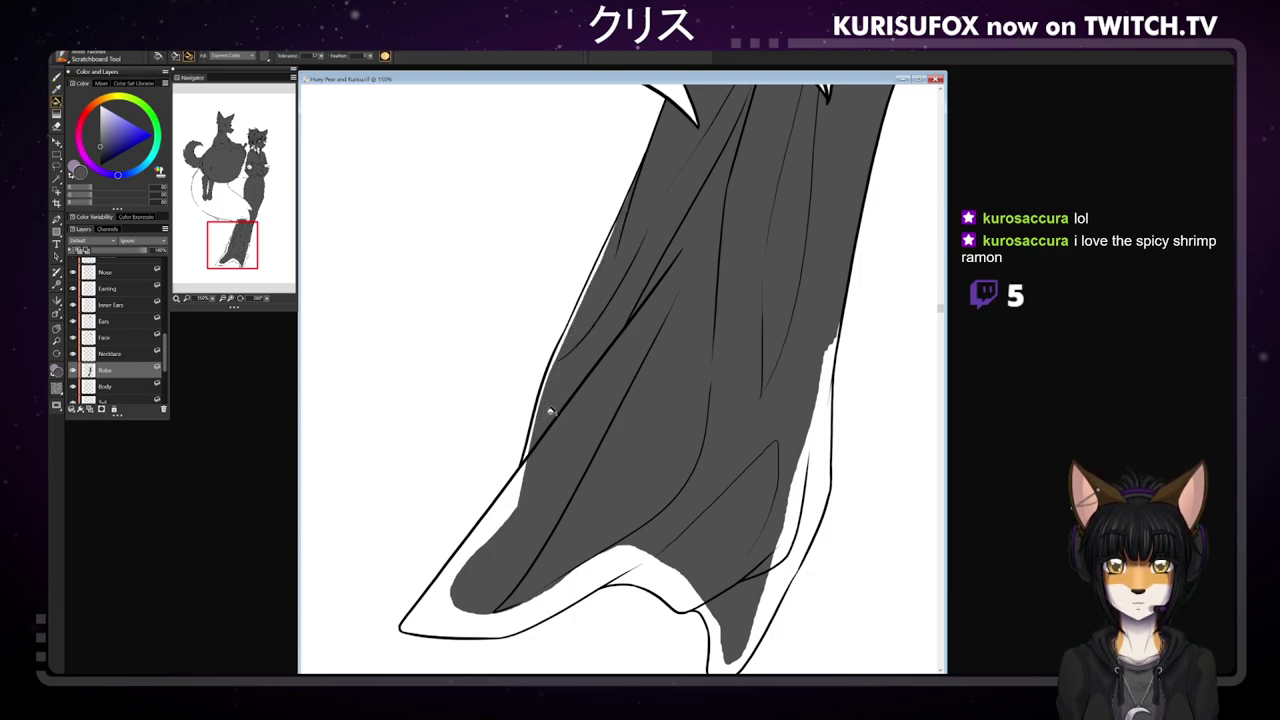
- Trace the hem's lower edge beside the back corner in dark grey and fill the gap up to the hem's arch
key(b)
mouse_move(473, 617)
mouse_down()
mouse_move(558, 614)
mouse_move(655, 558)
mouse_up()
key(ctrl+z)
drag(470, 617, 606, 579)
click(56, 100)
click(613, 548)
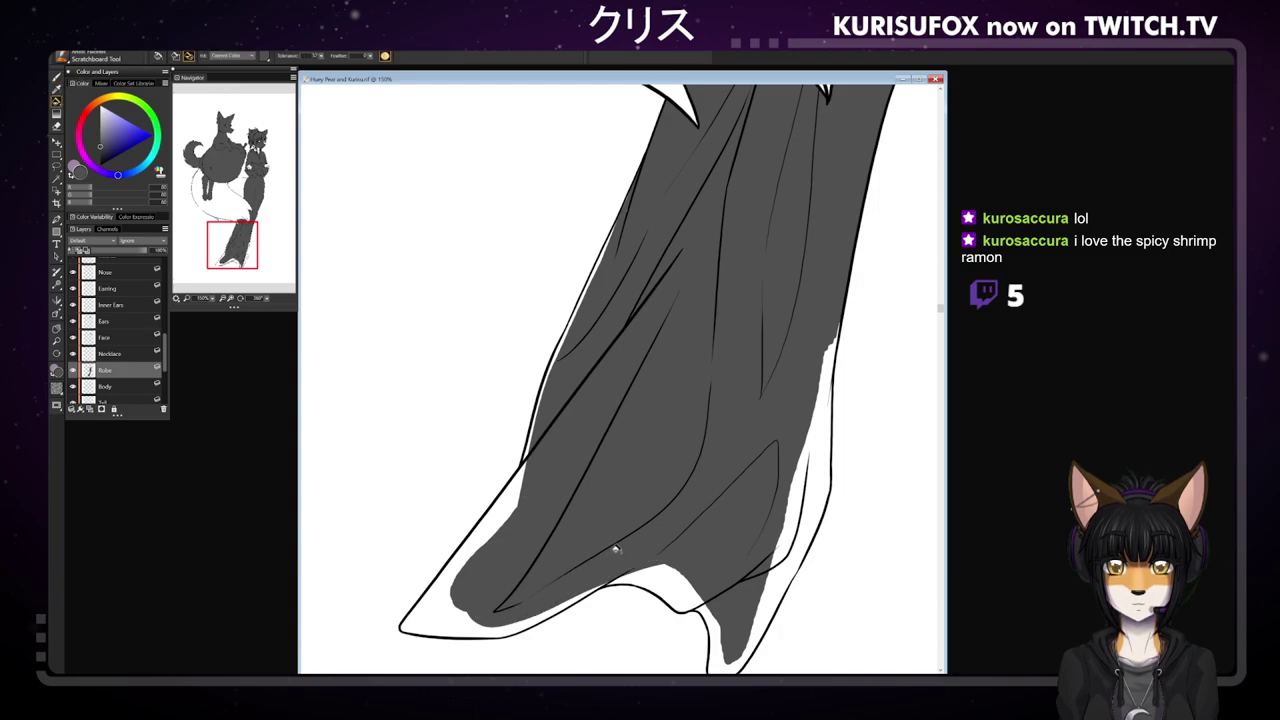
- Touch up the robe's lower back edge, outline the hem's pointed back corner in dark grey and fill it
click(56, 76)
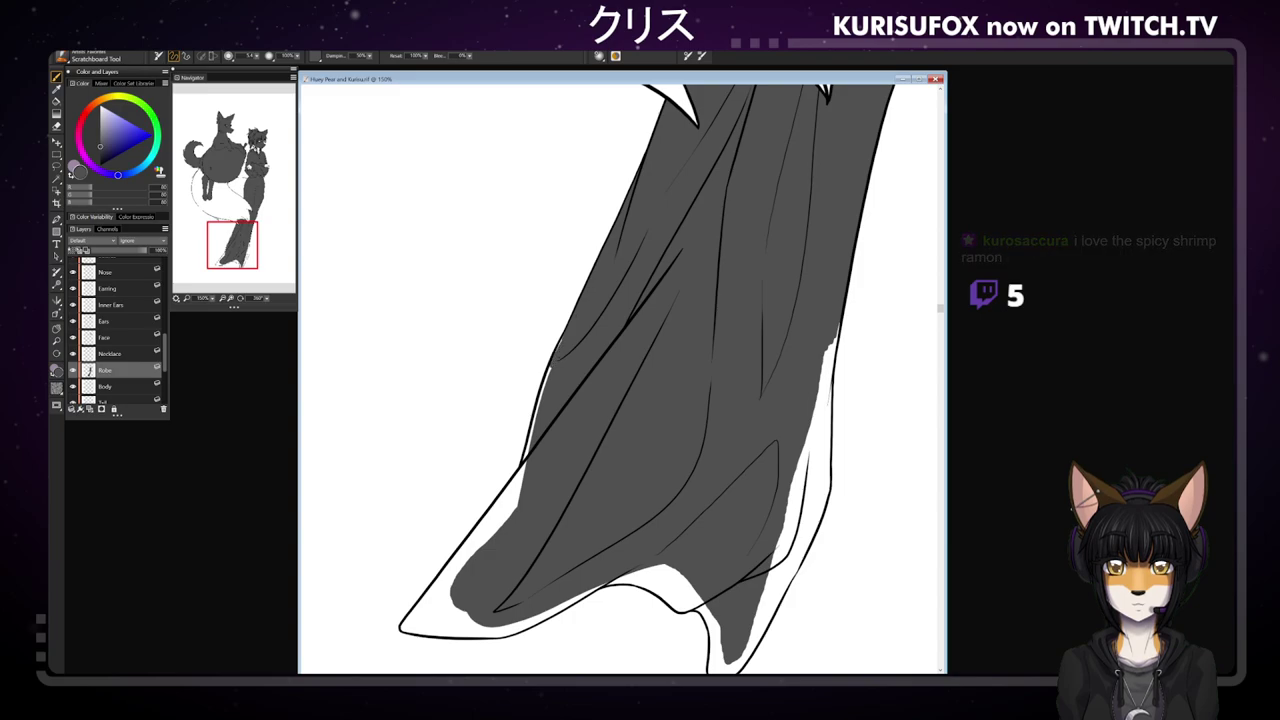
drag(556, 356, 510, 518)
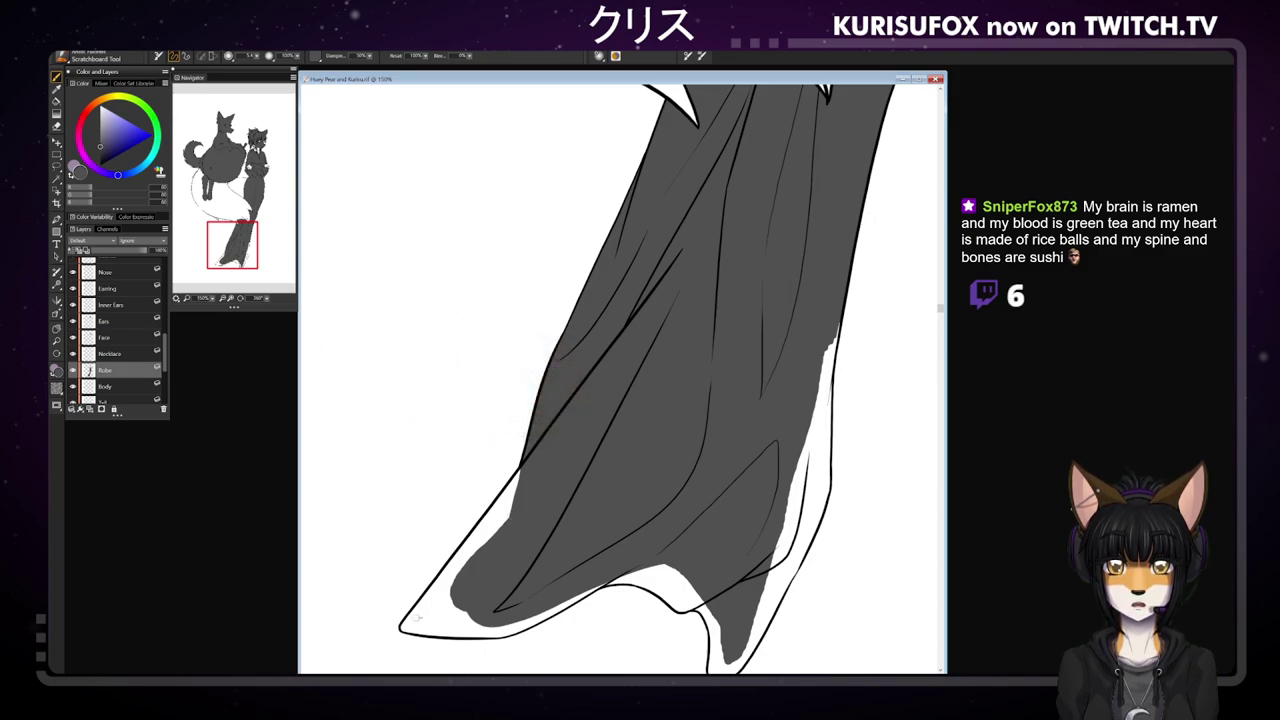
drag(406, 626, 510, 506)
key(ctrl+z)
drag(401, 627, 516, 486)
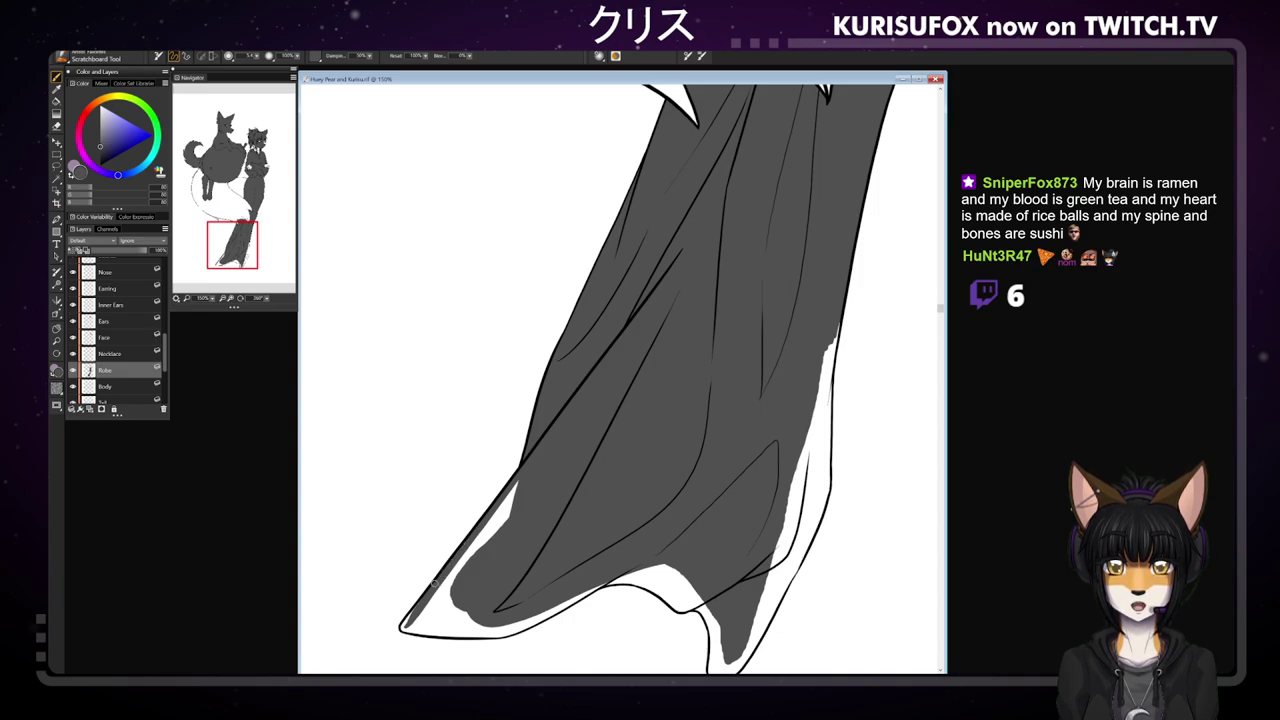
drag(410, 618, 482, 630)
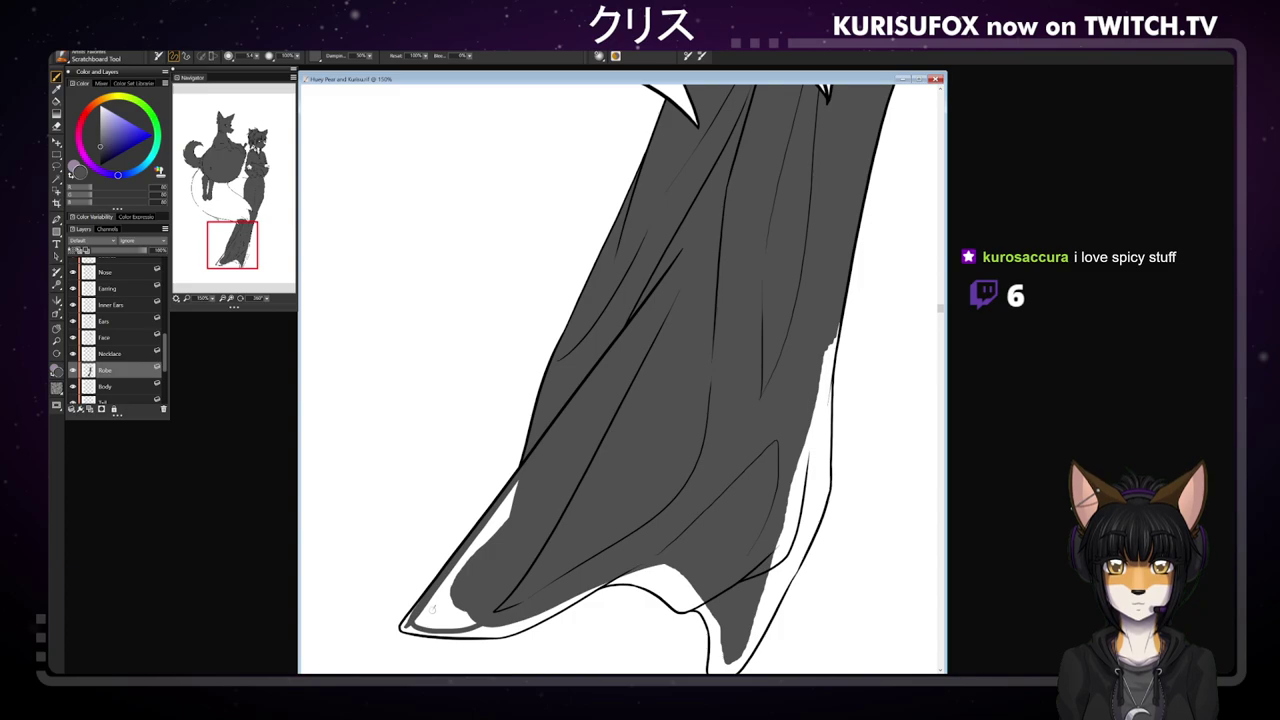
click(57, 101)
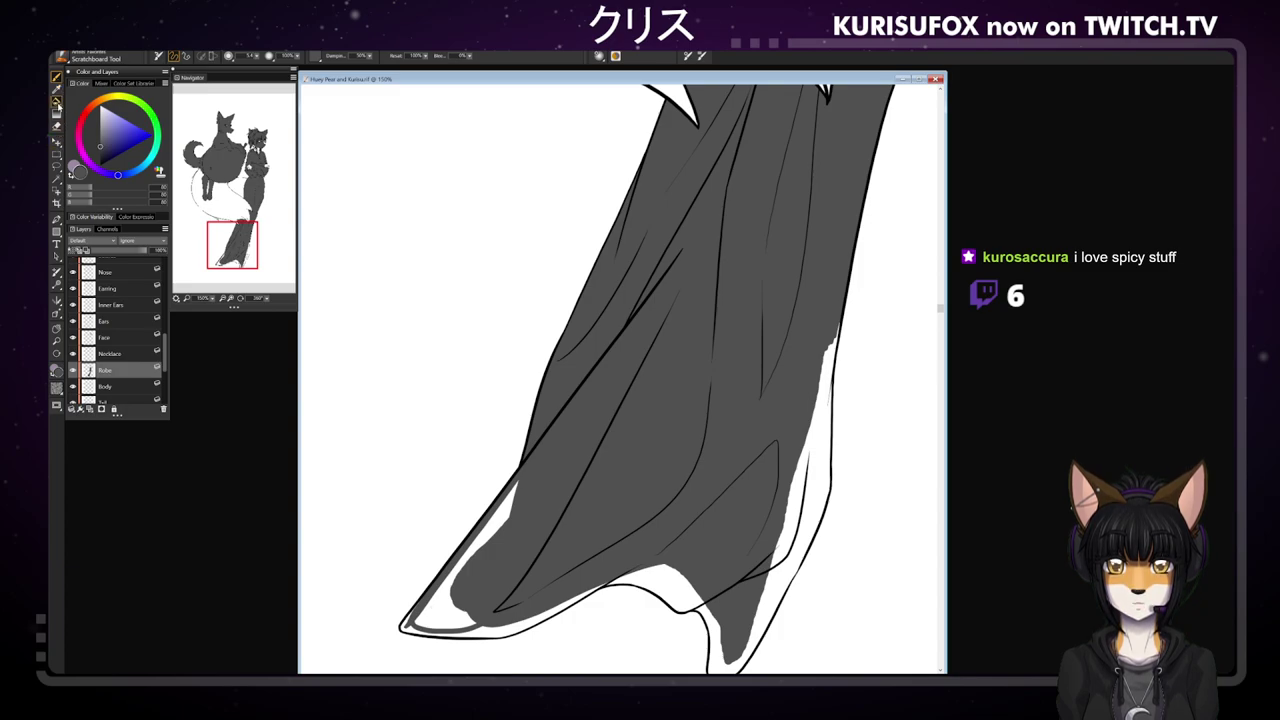
click(494, 518)
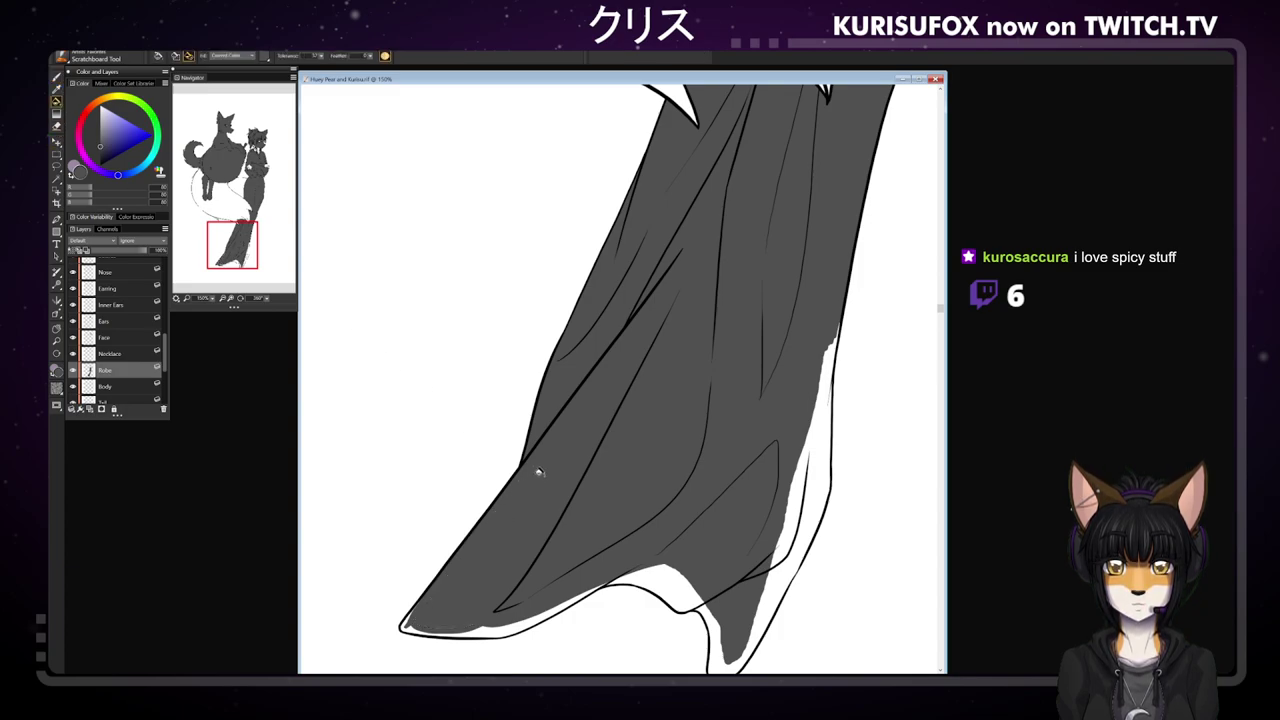
- Paint the robe's bottom edge in dark grey from the back corner along the hem's arch to the notch and fill it
click(57, 76)
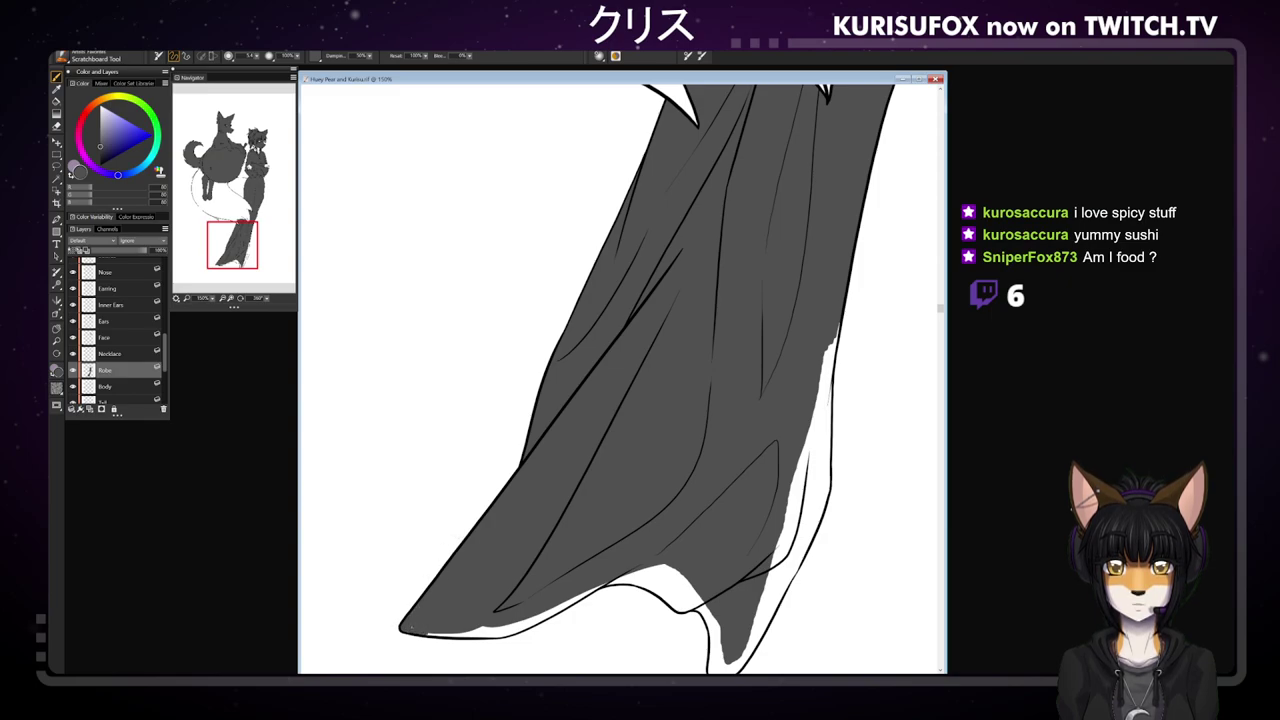
mouse_move(455, 633)
mouse_down()
mouse_move(419, 629)
mouse_move(434, 613)
mouse_move(492, 631)
mouse_up()
key(ctrl+z)
drag(266, 298, 240, 298)
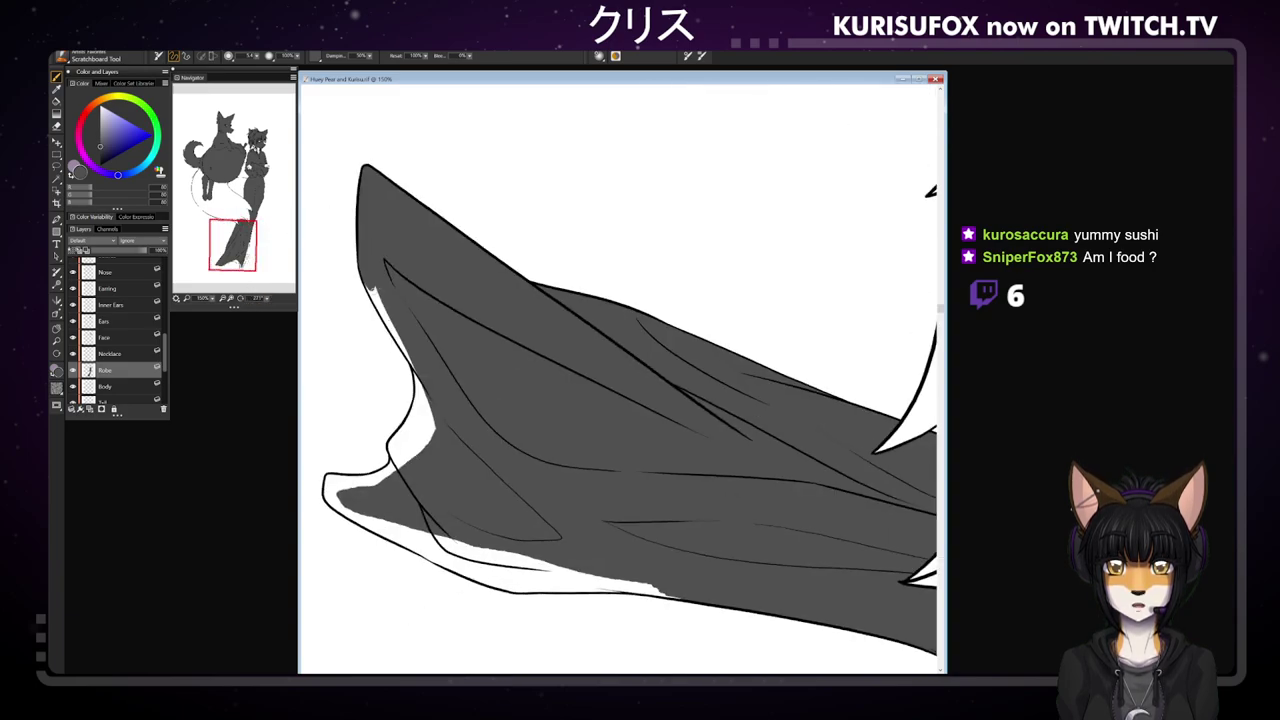
mouse_move(368, 286)
mouse_down()
mouse_move(419, 404)
mouse_move(400, 468)
mouse_up()
key(ctrl+z)
mouse_move(411, 359)
mouse_down()
mouse_move(413, 413)
mouse_move(392, 472)
mouse_up()
click(56, 101)
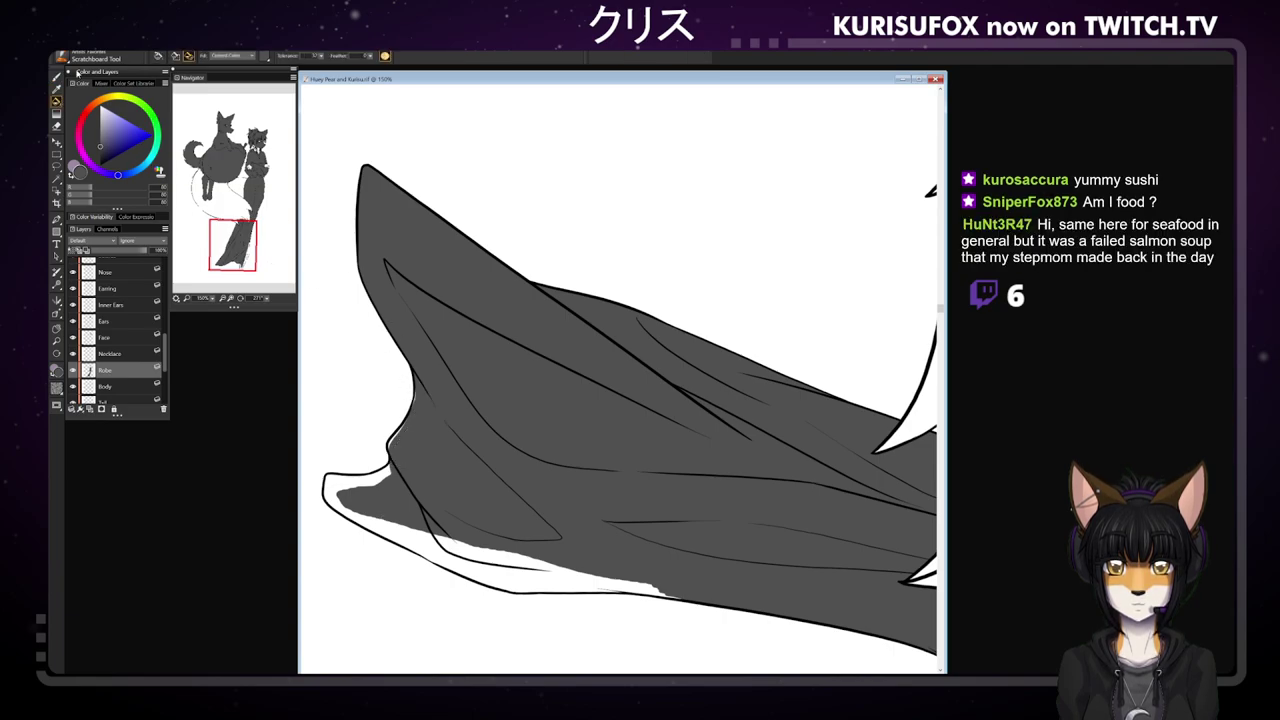
- Paint the white gaps around the hem's front tip in dark grey up to the line art
click(57, 74)
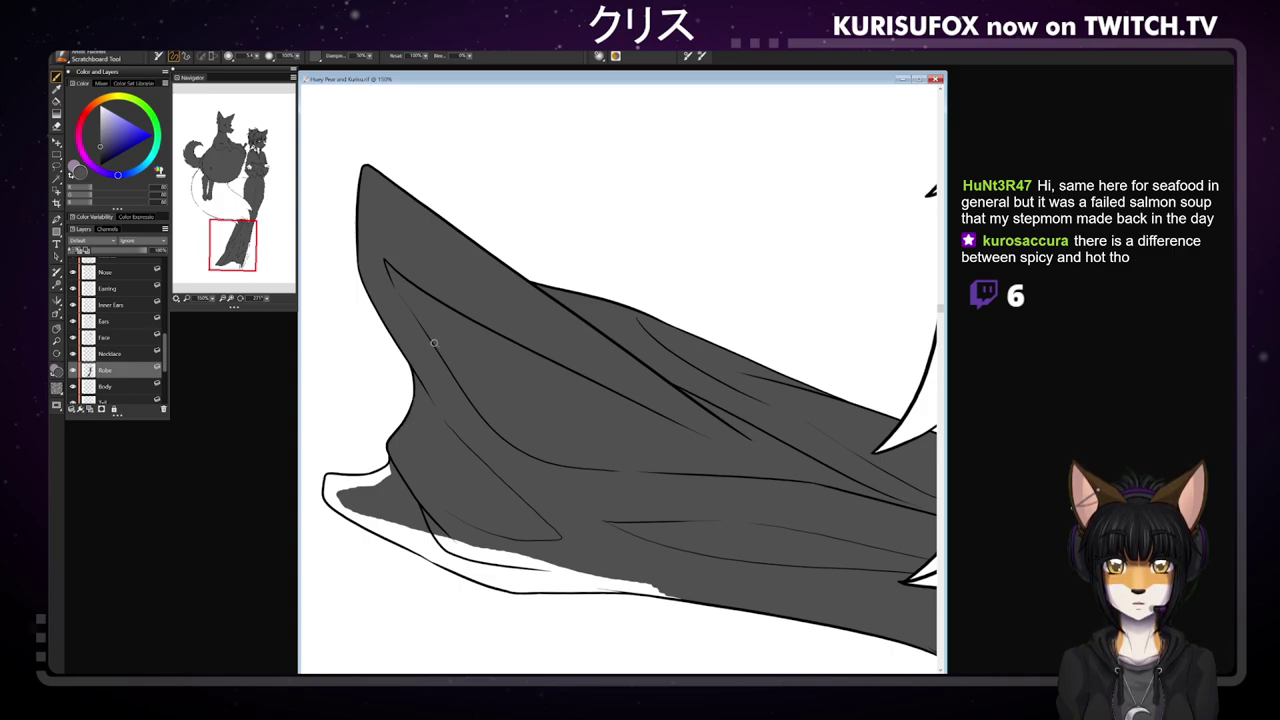
drag(330, 480, 334, 489)
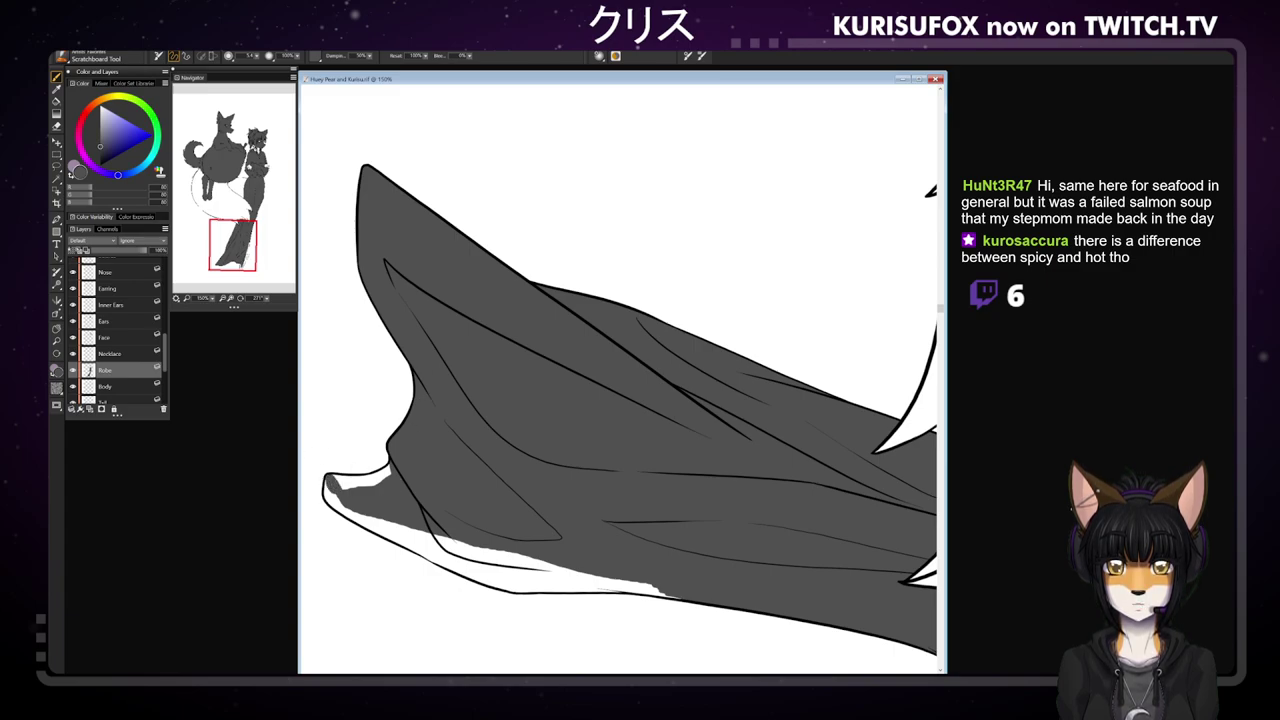
drag(334, 479, 372, 478)
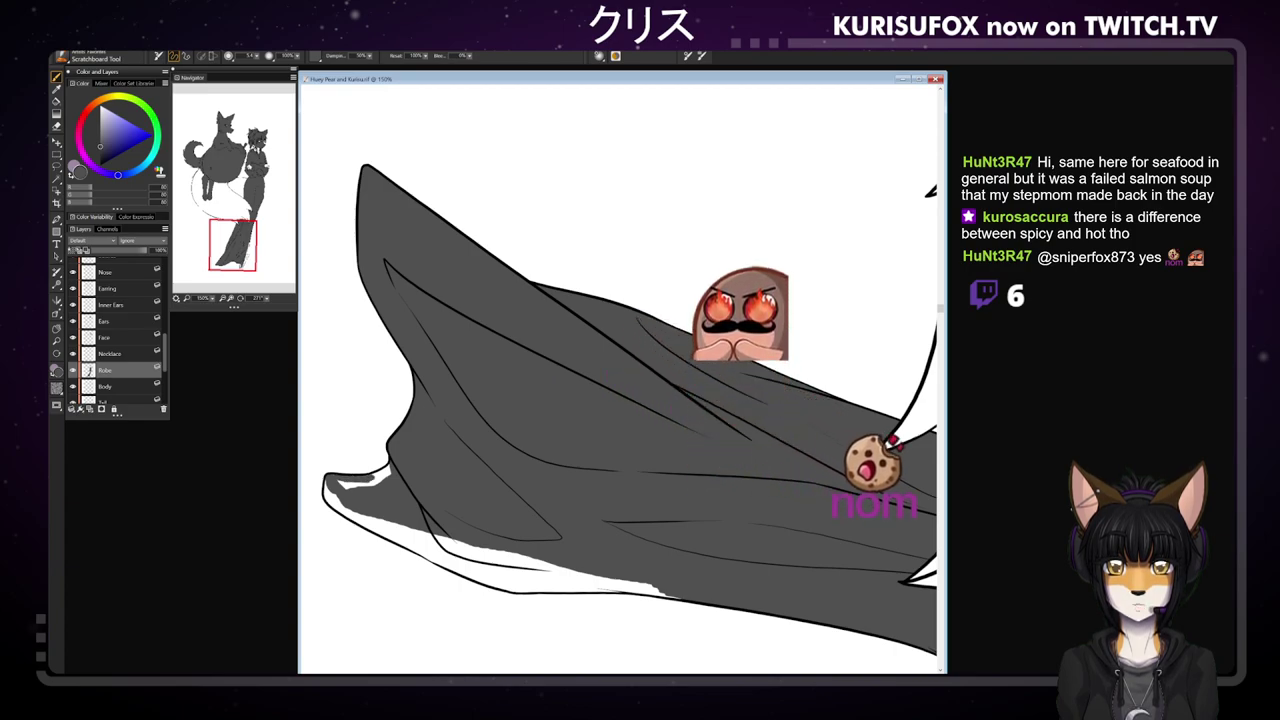
mouse_move(338, 484)
mouse_down()
mouse_move(382, 482)
mouse_move(391, 465)
mouse_up()
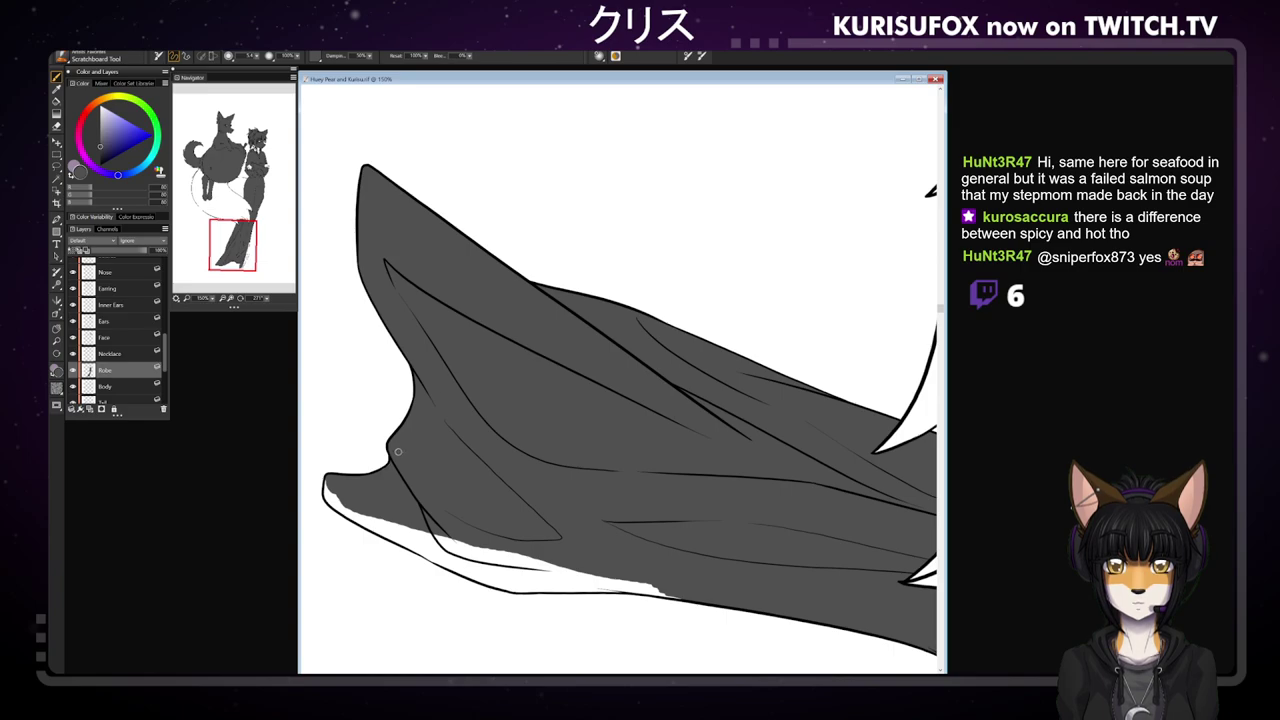
mouse_move(332, 484)
mouse_down()
mouse_move(337, 509)
mouse_move(371, 519)
mouse_up()
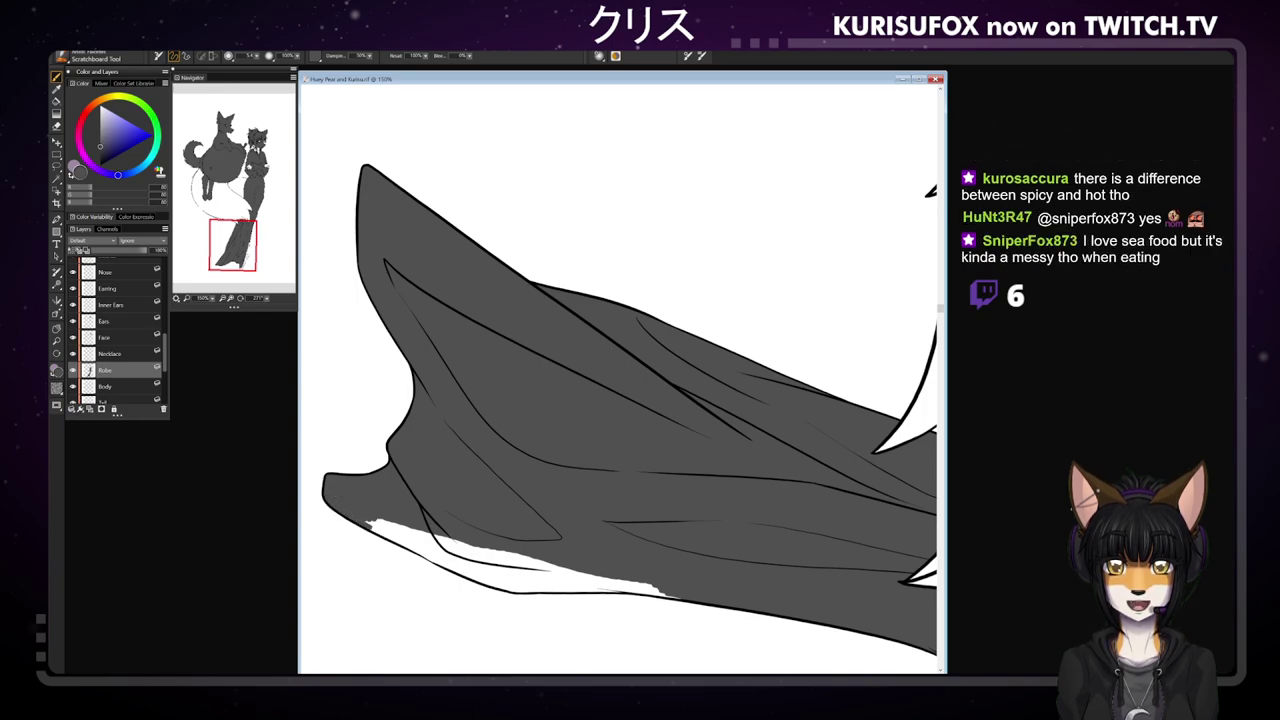
- Outline the robe's lower front edge above the hem's front tip in dark grey, fill the gap and cover the leftover white sliver
drag(266, 299, 254, 300)
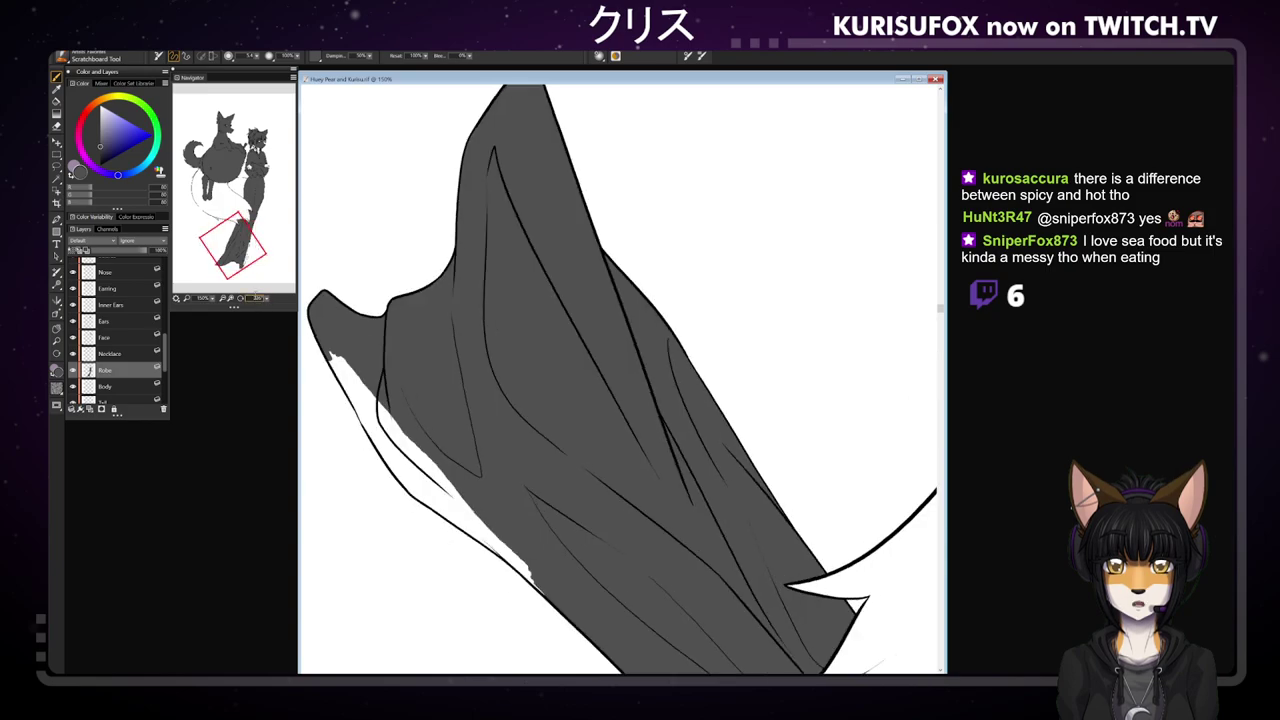
mouse_move(330, 350)
mouse_down()
mouse_move(342, 386)
mouse_move(351, 395)
mouse_move(338, 358)
mouse_move(372, 402)
mouse_move(354, 370)
mouse_up()
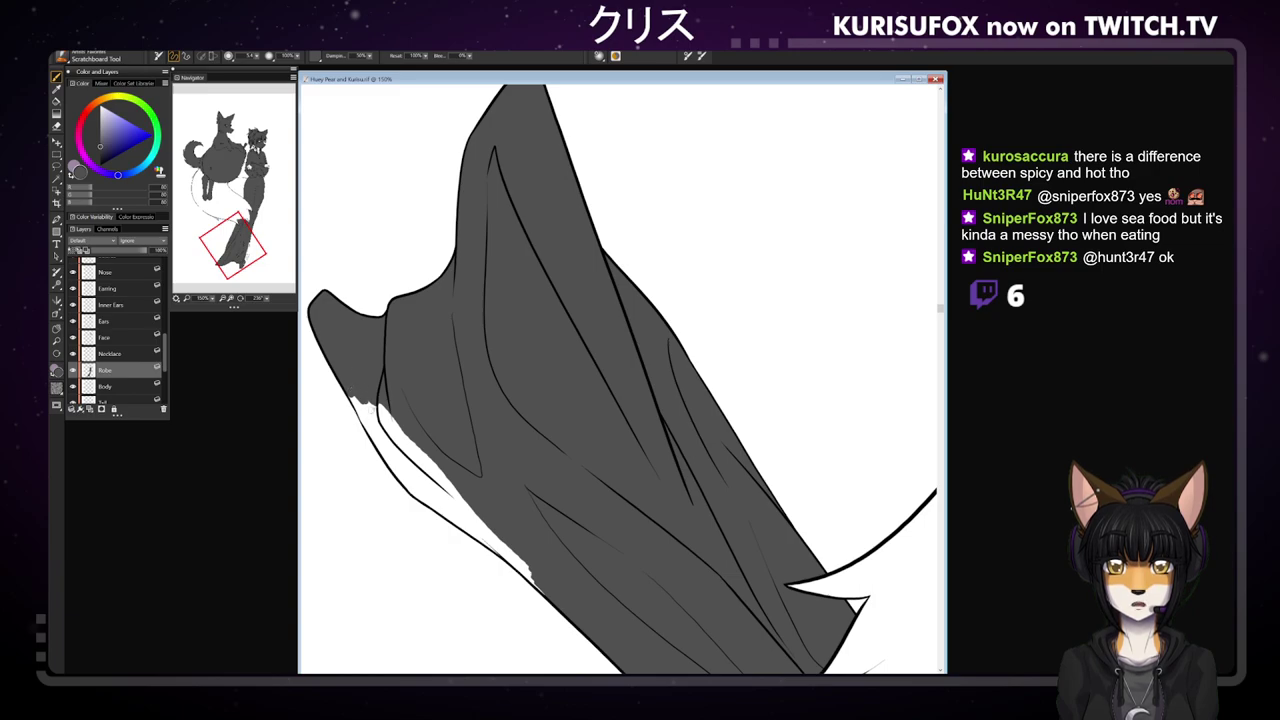
mouse_move(353, 398)
mouse_down()
mouse_move(433, 501)
mouse_move(530, 578)
mouse_up()
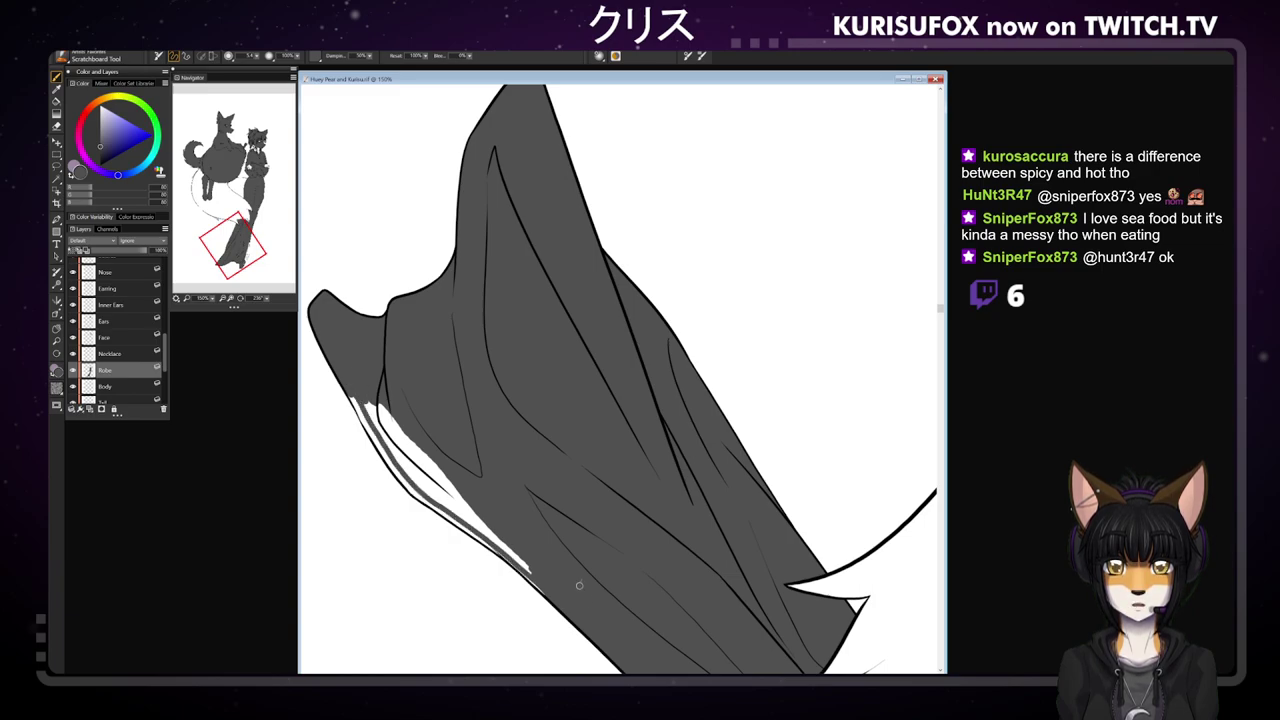
click(56, 100)
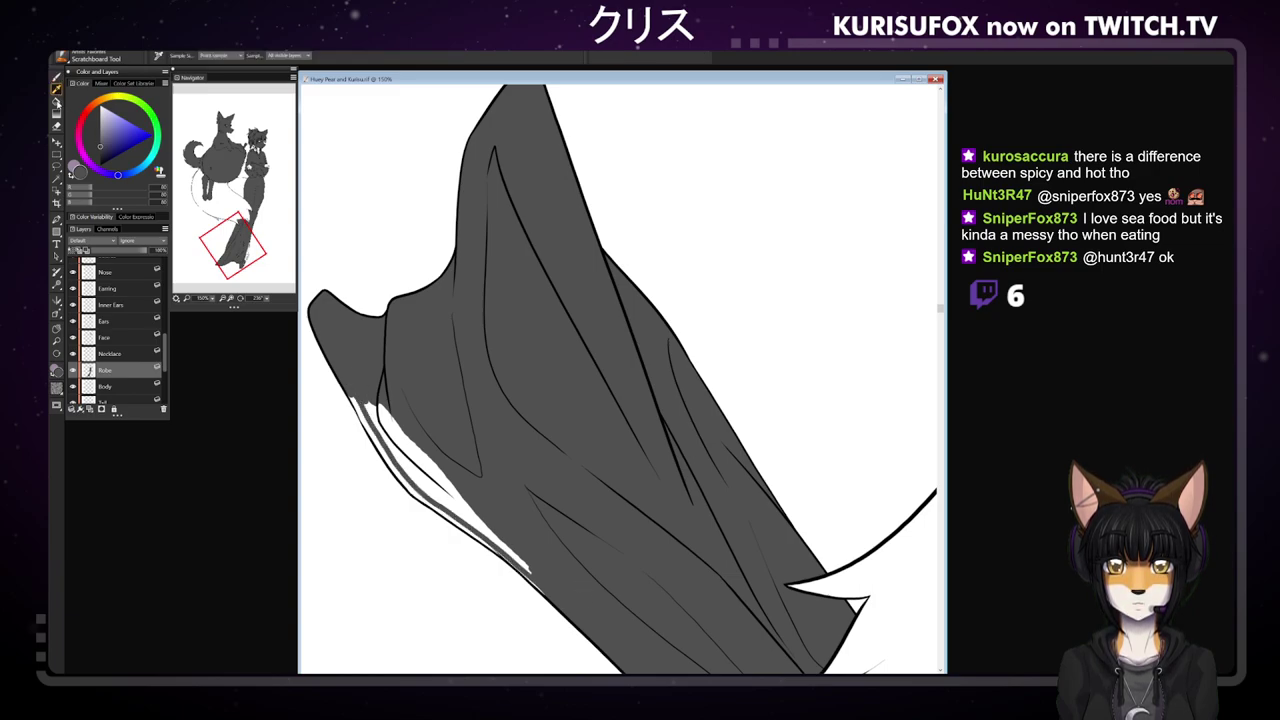
click(400, 445)
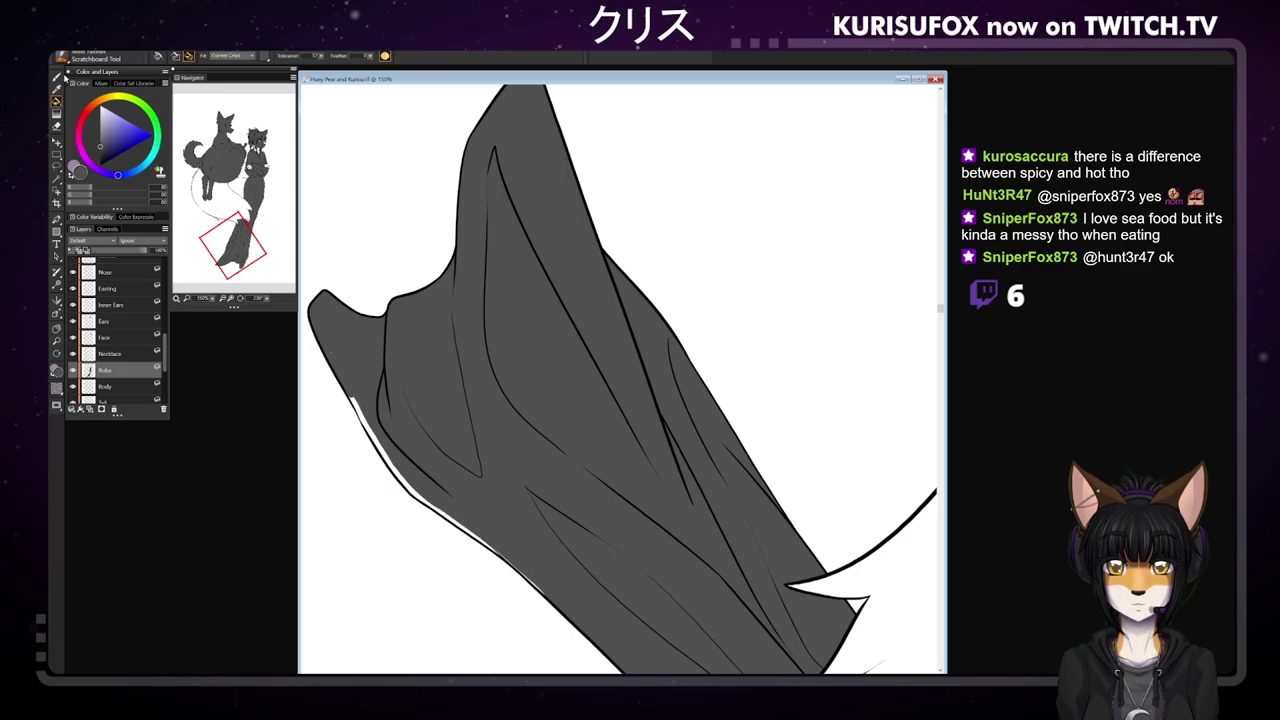
click(56, 88)
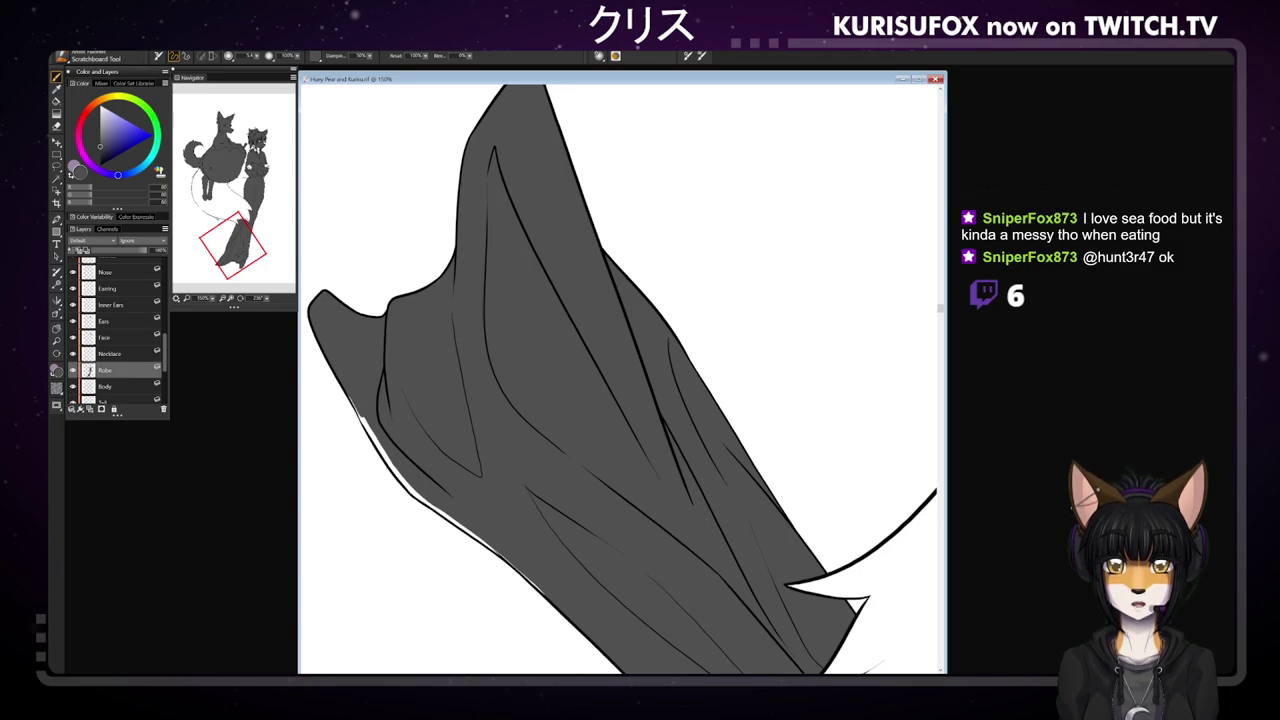
mouse_move(366, 417)
mouse_down()
mouse_move(353, 400)
mouse_move(396, 478)
mouse_move(543, 592)
mouse_up()
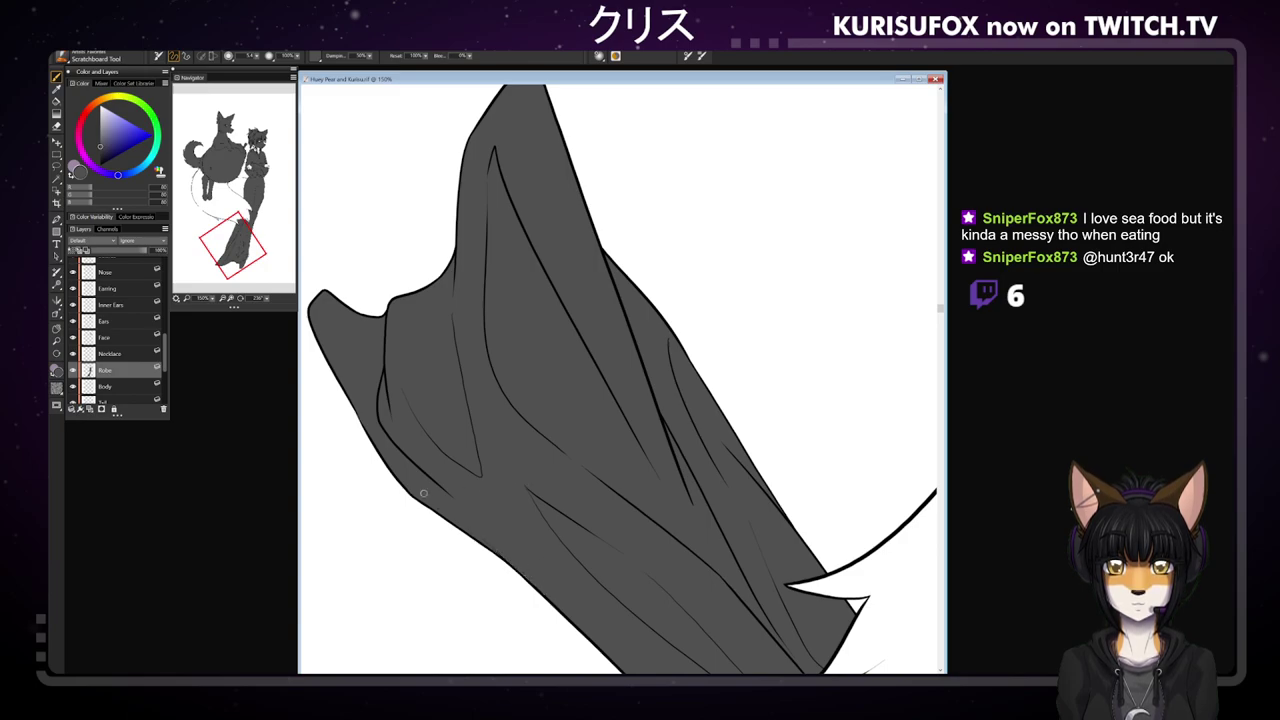
- Fill the hand nearest the pear in dark grey on the Body layer
click(266, 300)
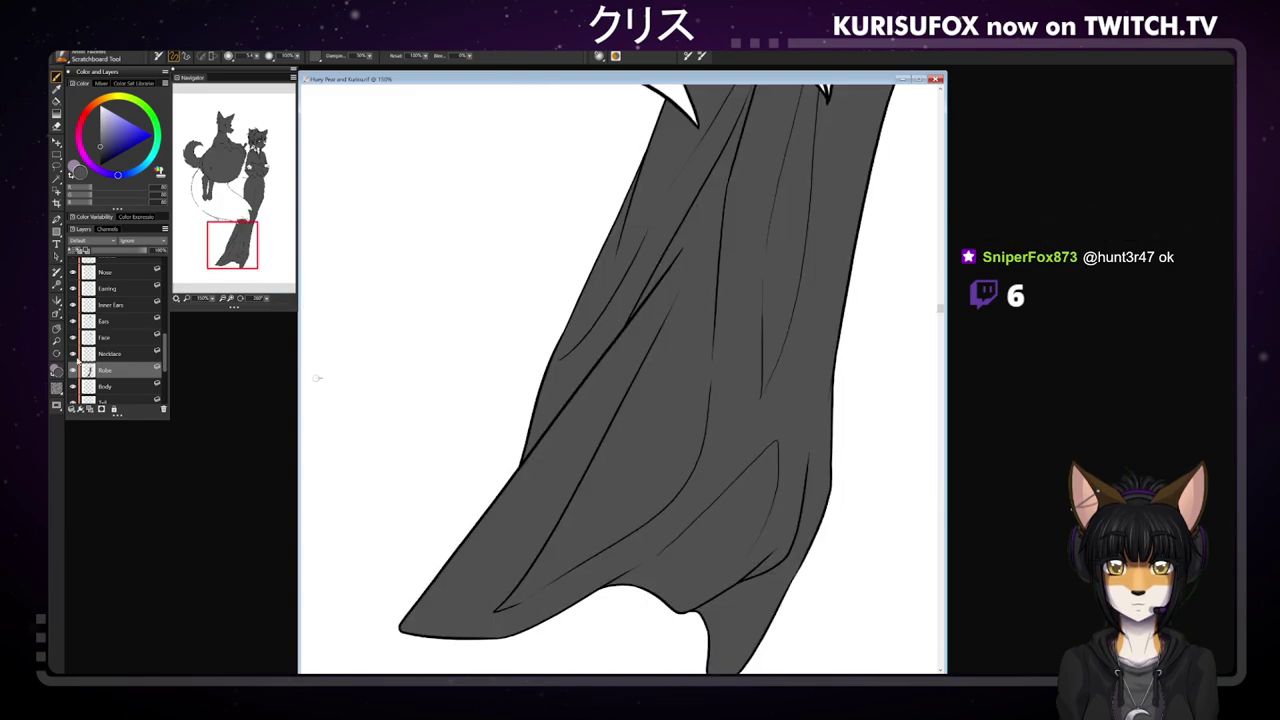
key(space)
drag(716, 214, 556, 581)
scroll(620, 269, up, 10)
drag(600, 427, 608, 472)
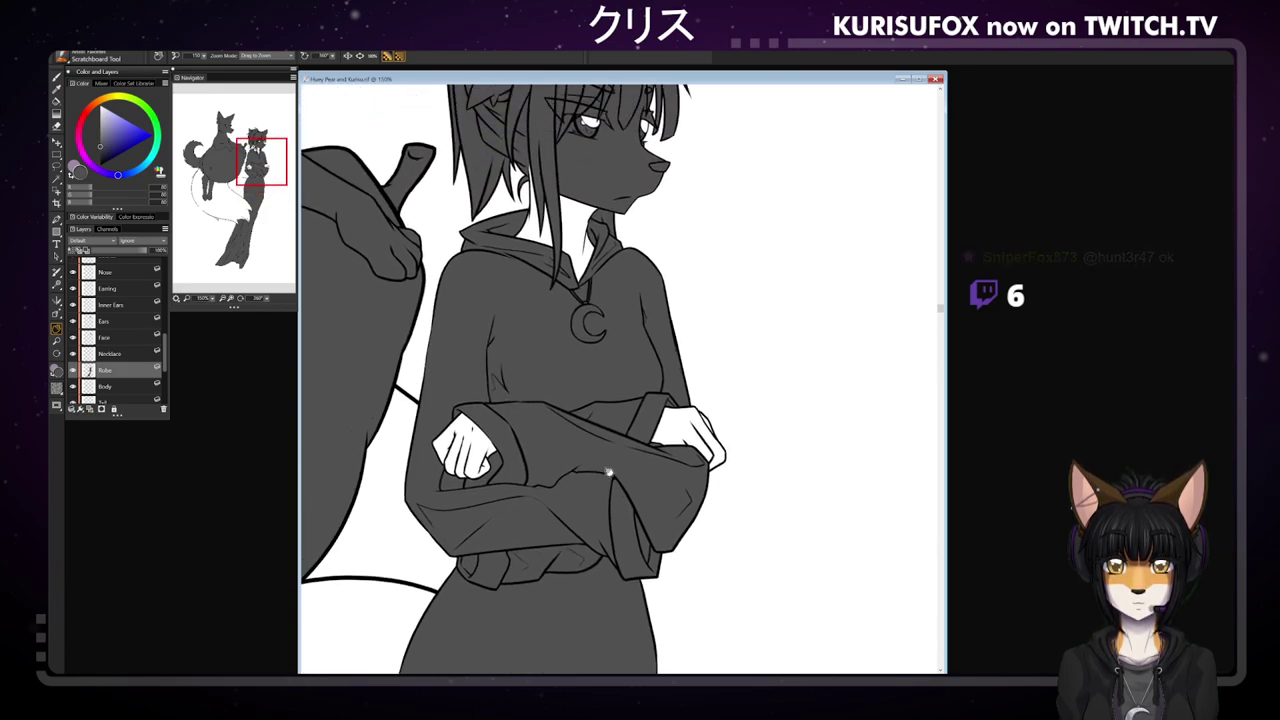
click(134, 389)
click(57, 77)
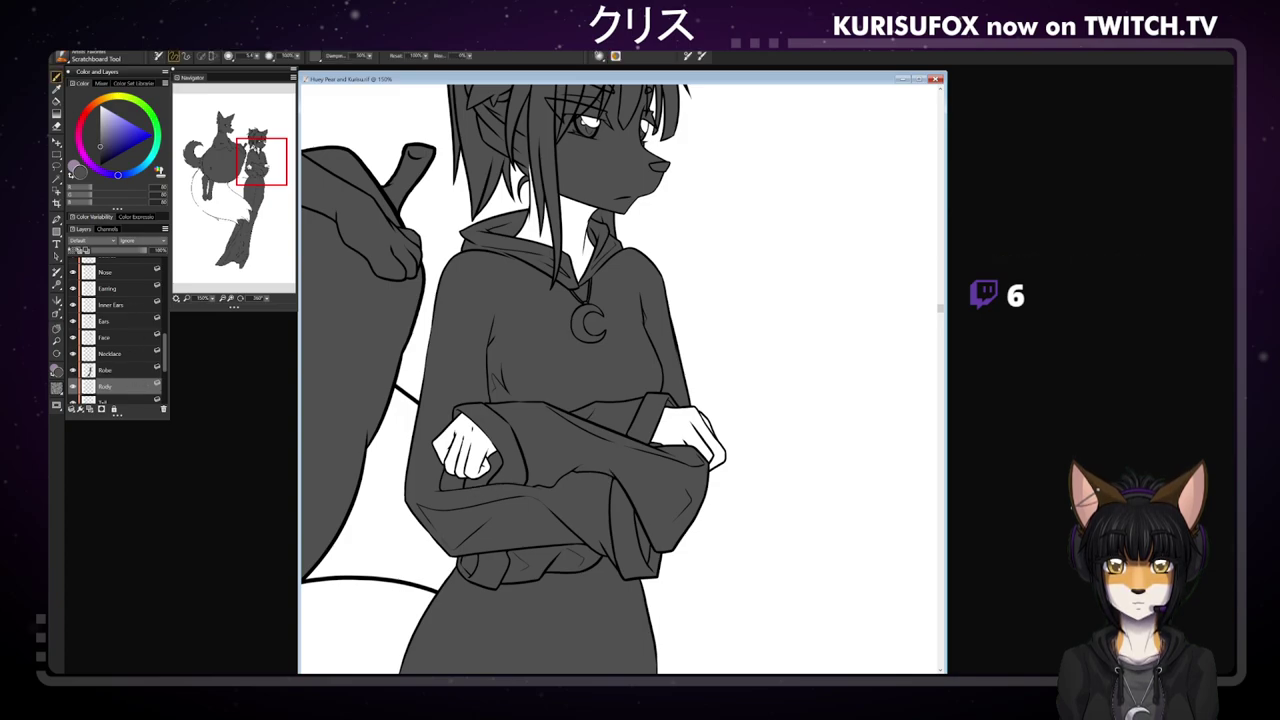
click(57, 101)
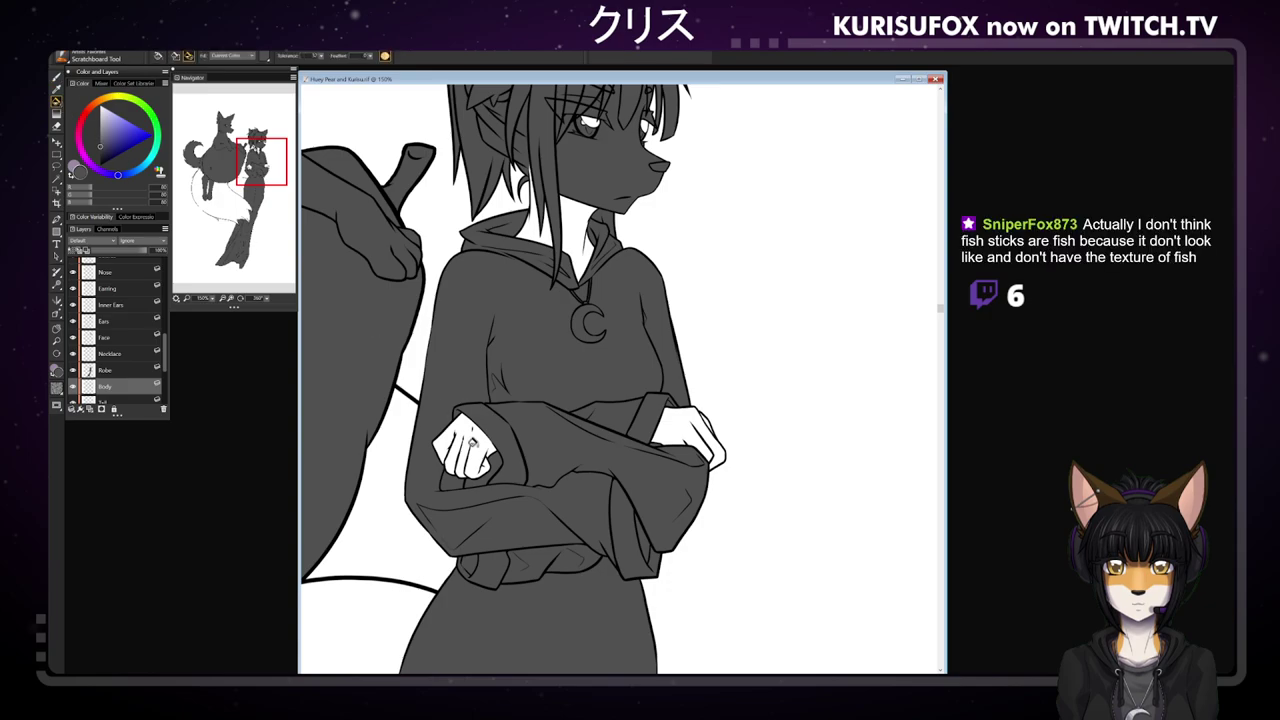
click(470, 434)
- Outline the hand at the other sleeve in dark grey on the Body layer and fill it
click(57, 77)
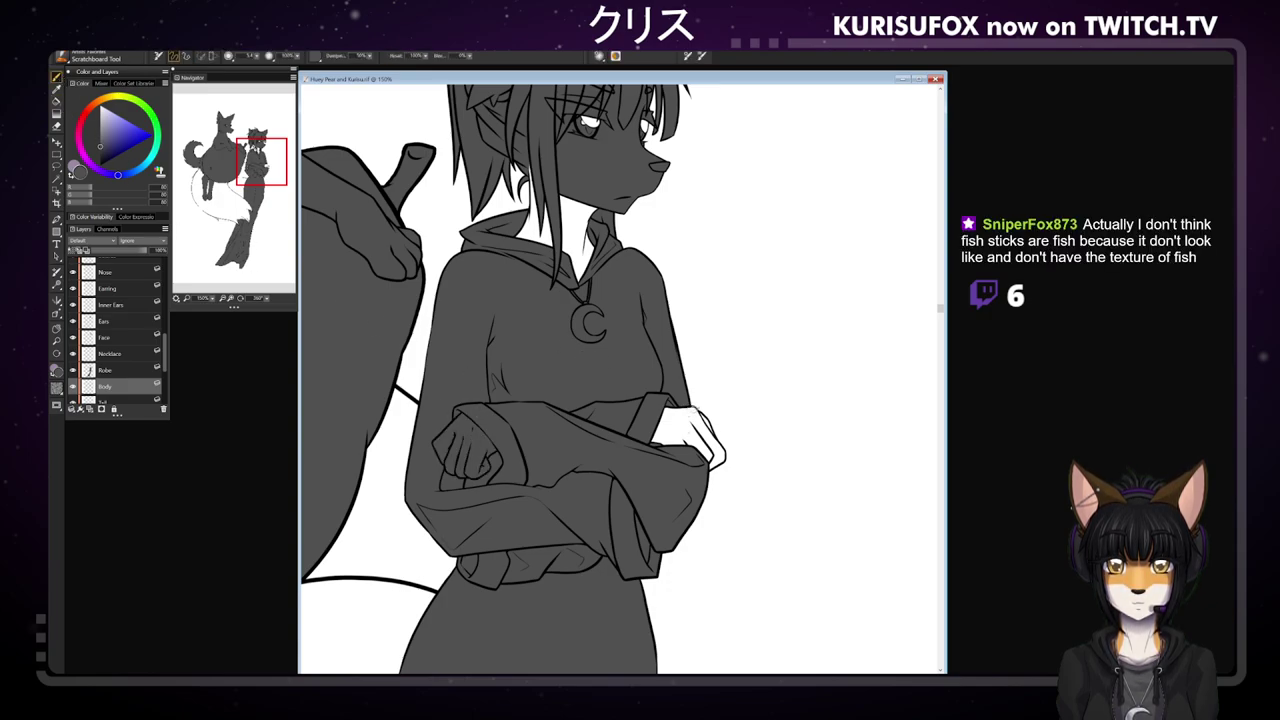
drag(695, 409, 686, 410)
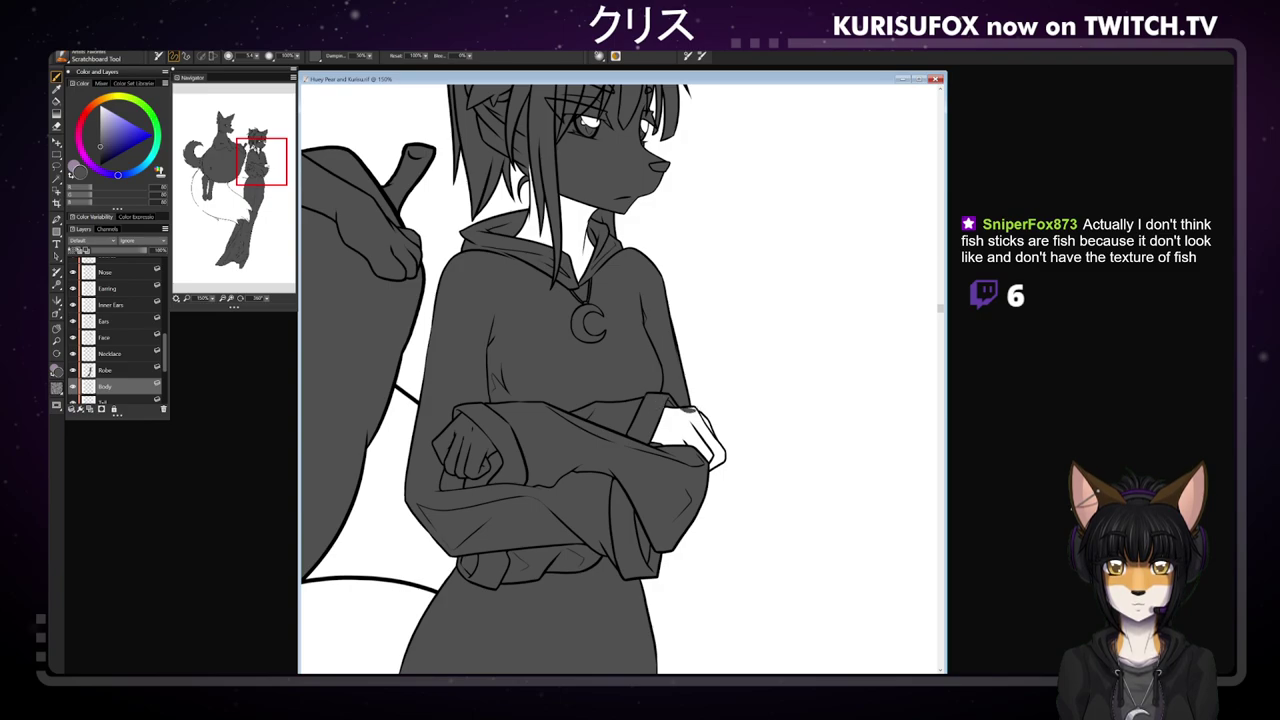
mouse_move(711, 467)
mouse_down()
mouse_move(720, 447)
mouse_move(686, 406)
mouse_up()
click(56, 100)
click(673, 416)
- Fill the neck between the hair, chin and robe collar in dark grey on the Body layer
key(b)
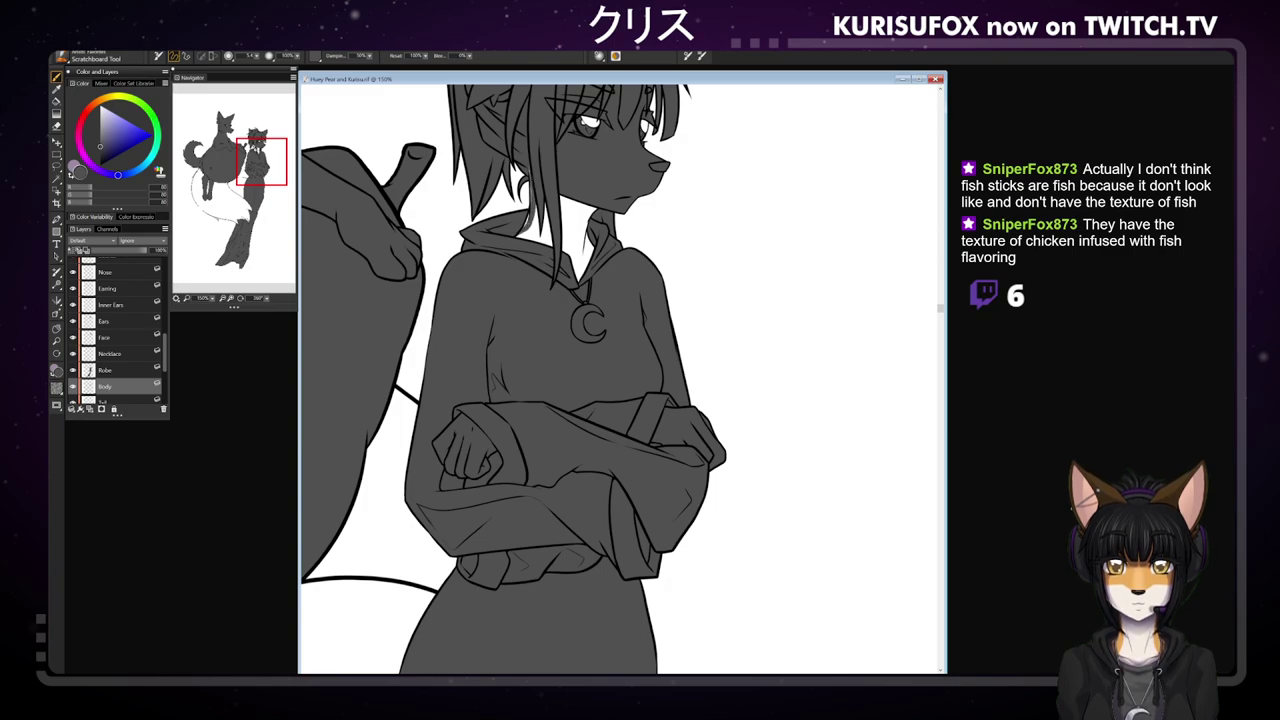
click(57, 101)
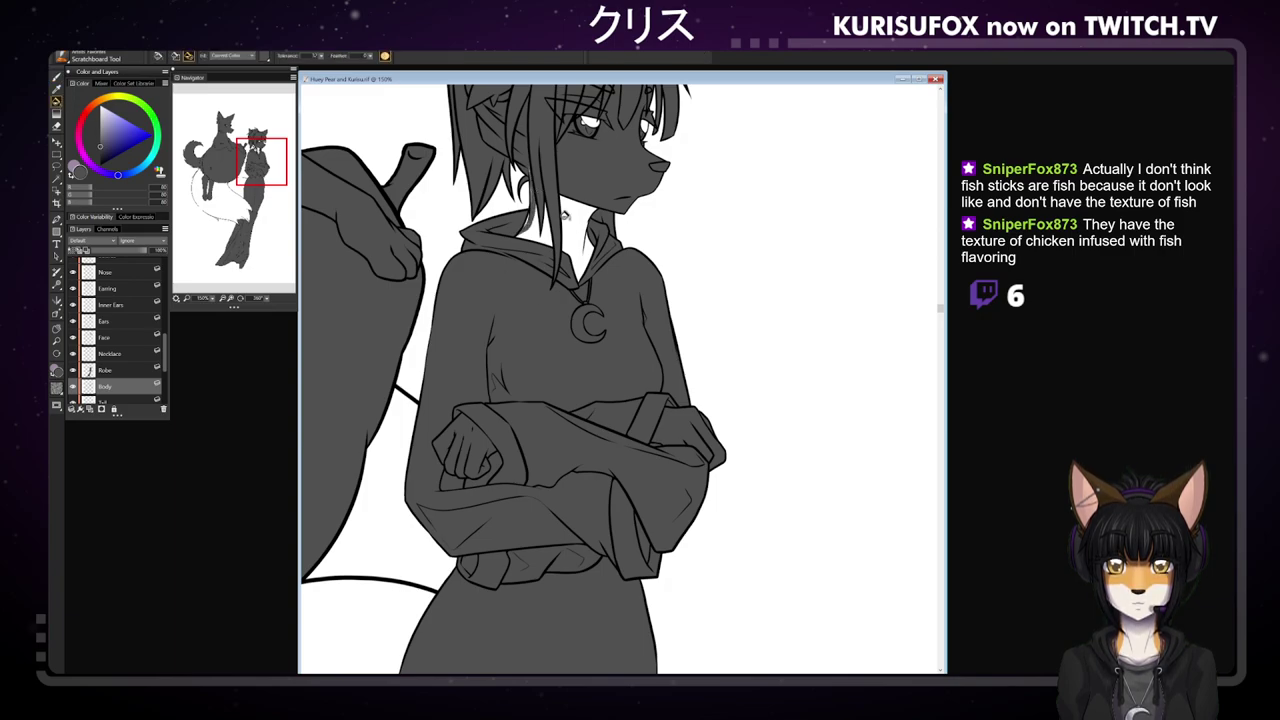
click(56, 77)
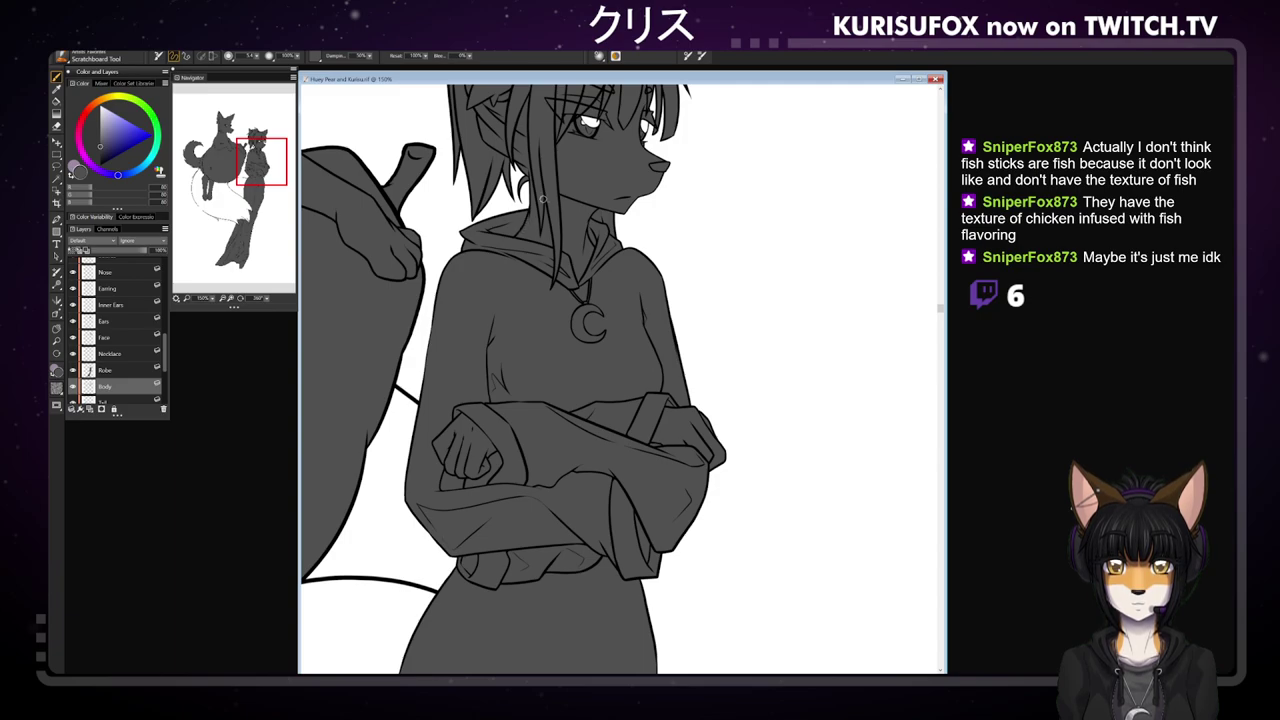
- Toggle the Body layer off and on to check its coverage against the robe, with the Robe layer selected
click(73, 386)
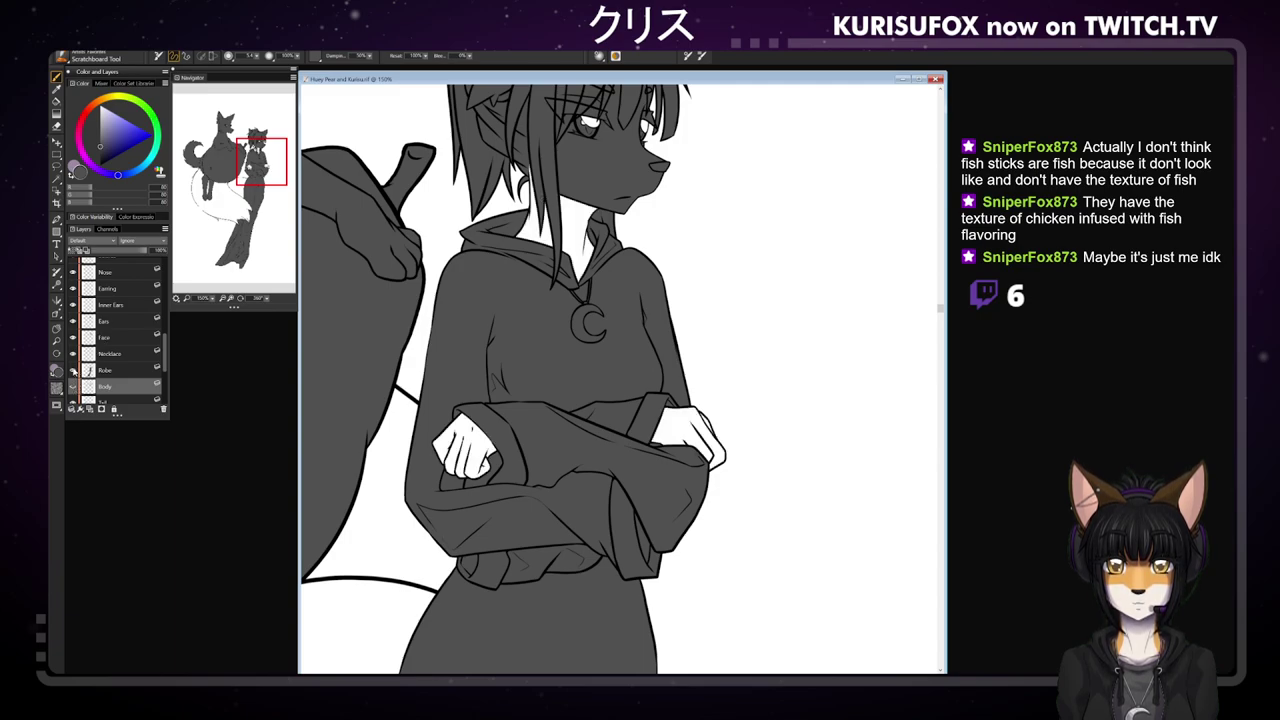
click(118, 370)
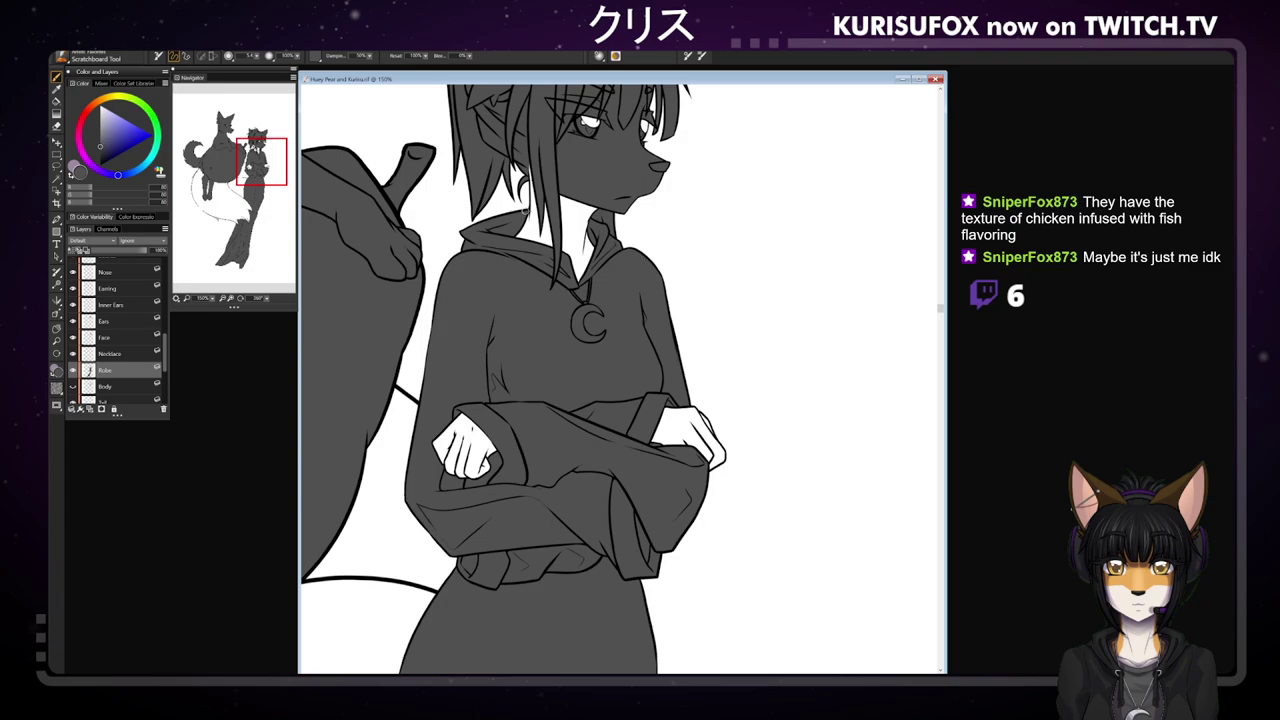
click(73, 386)
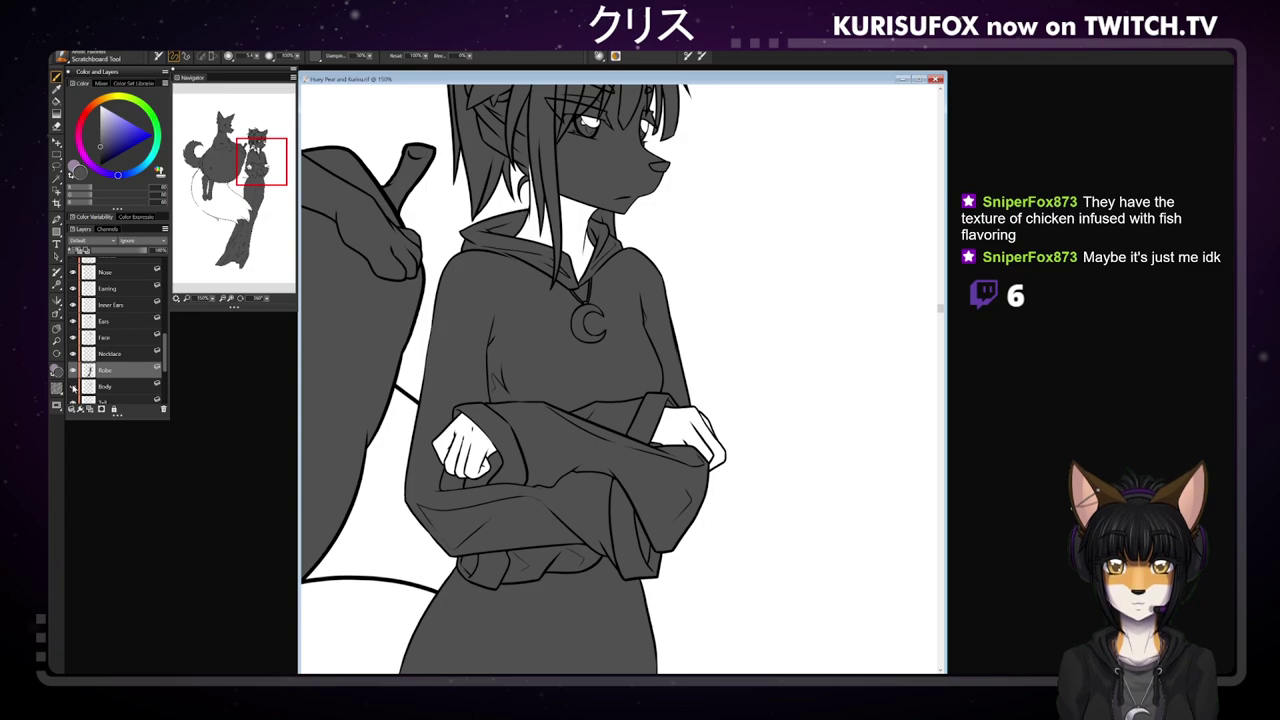
- Outline the tail parts below the pear and between the pear and robe in dark grey on the Tail layer and fill them
key(ctrl+minus)
key(ctrl+minus)
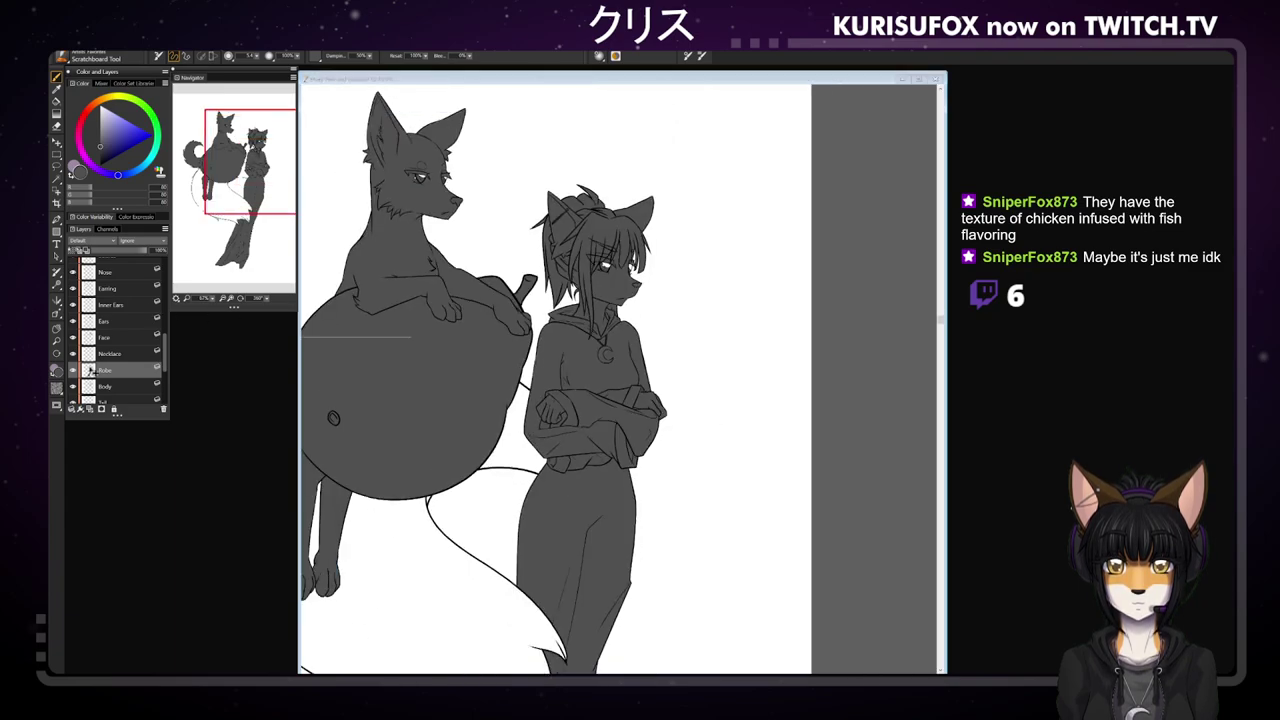
key(ctrl+minus)
key(ctrl+minus)
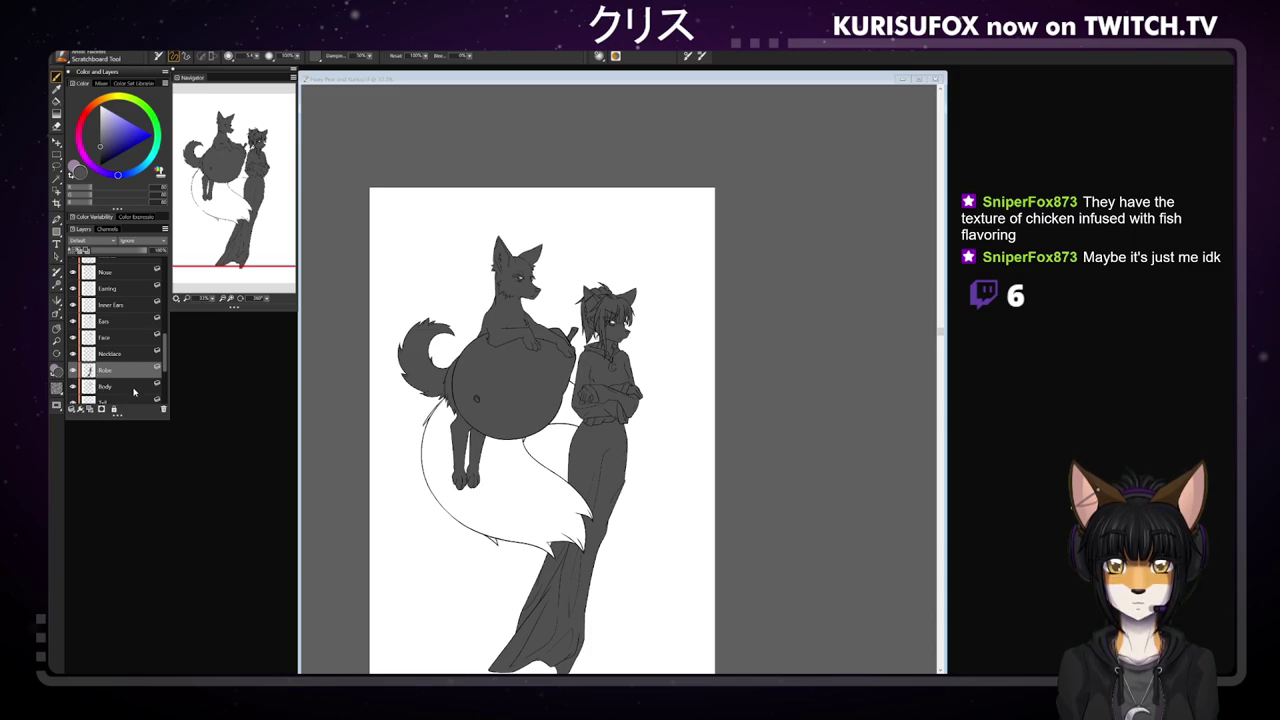
scroll(164, 342, down, 2)
click(105, 374)
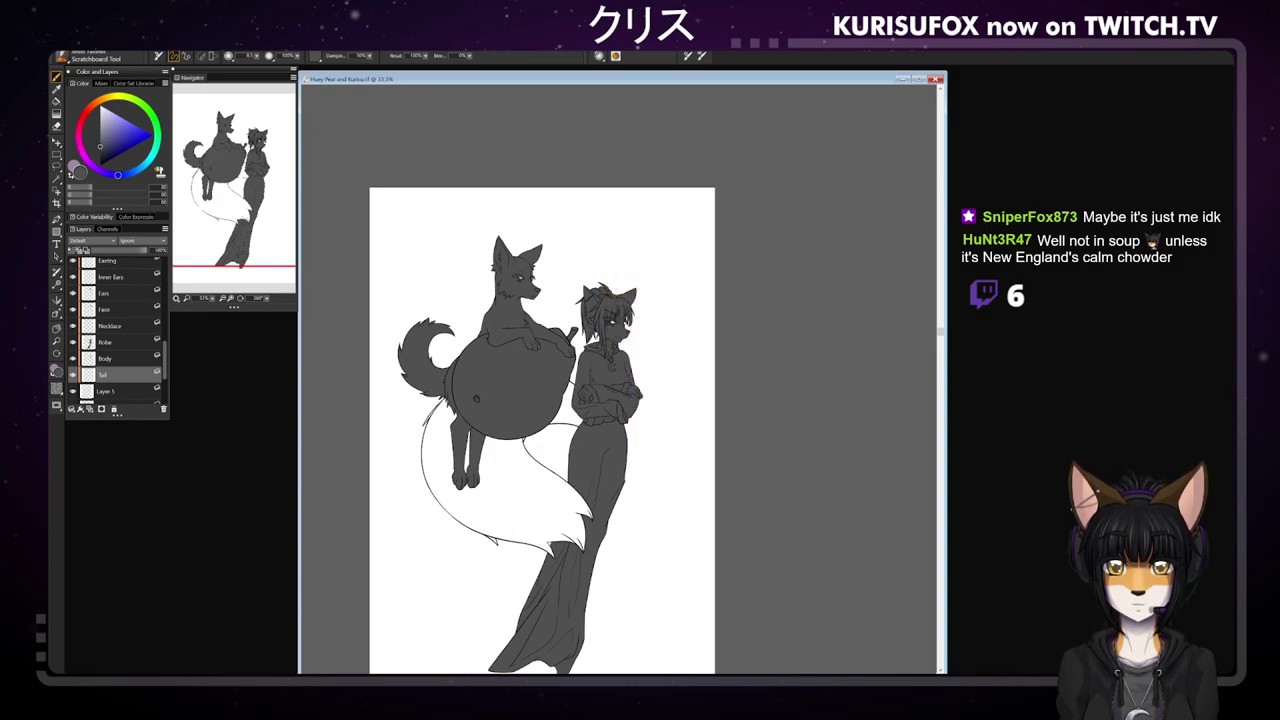
mouse_move(446, 402)
mouse_down()
mouse_move(430, 433)
mouse_move(458, 494)
mouse_up()
key(ctrl+z)
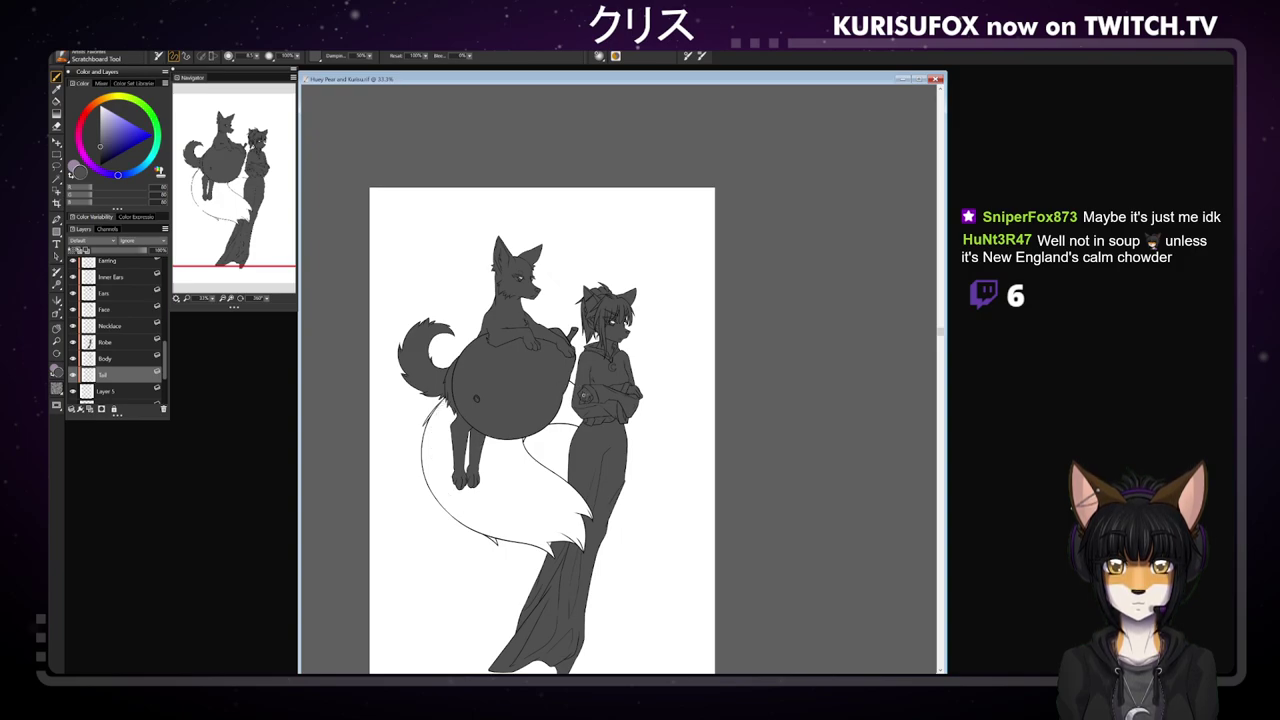
drag(502, 452, 578, 419)
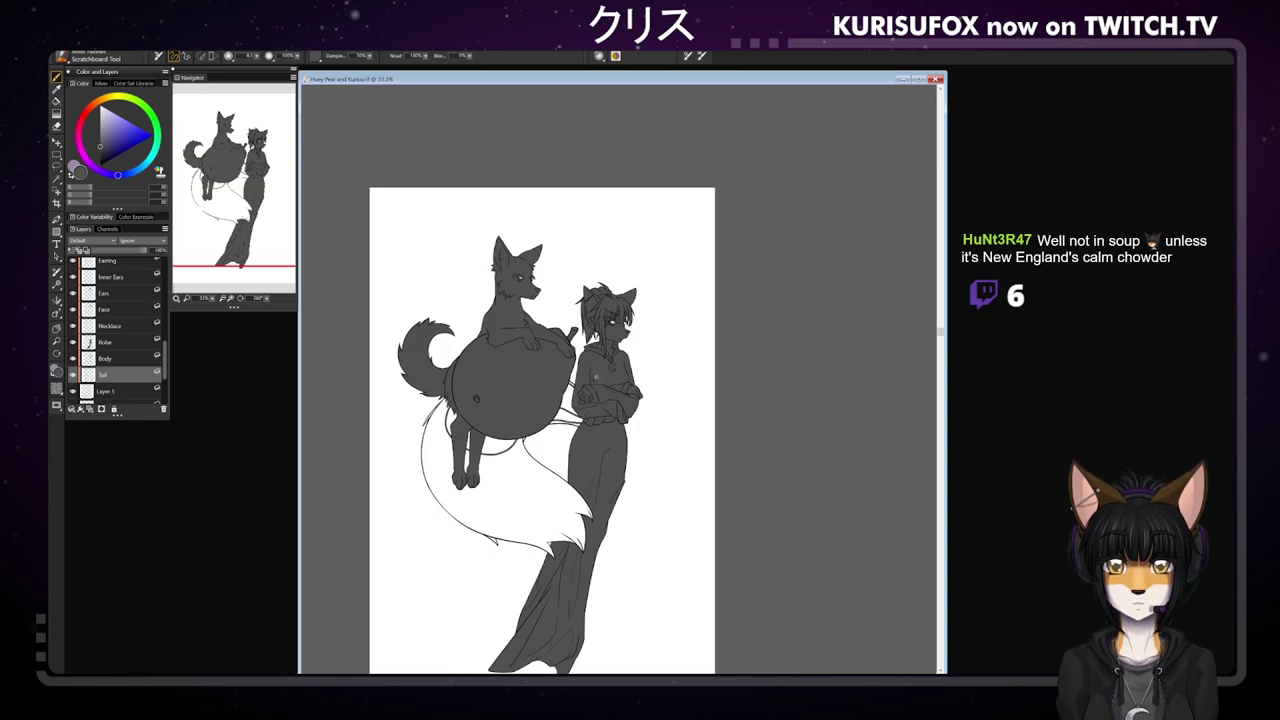
click(56, 100)
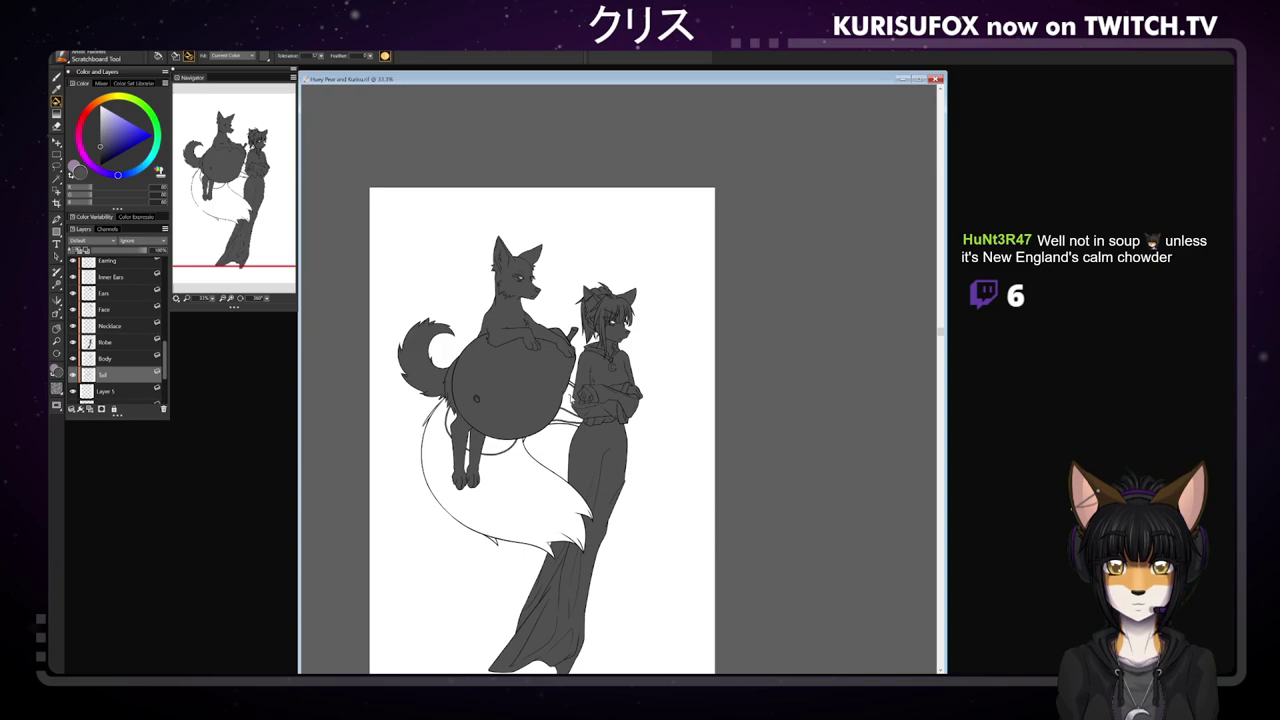
click(56, 77)
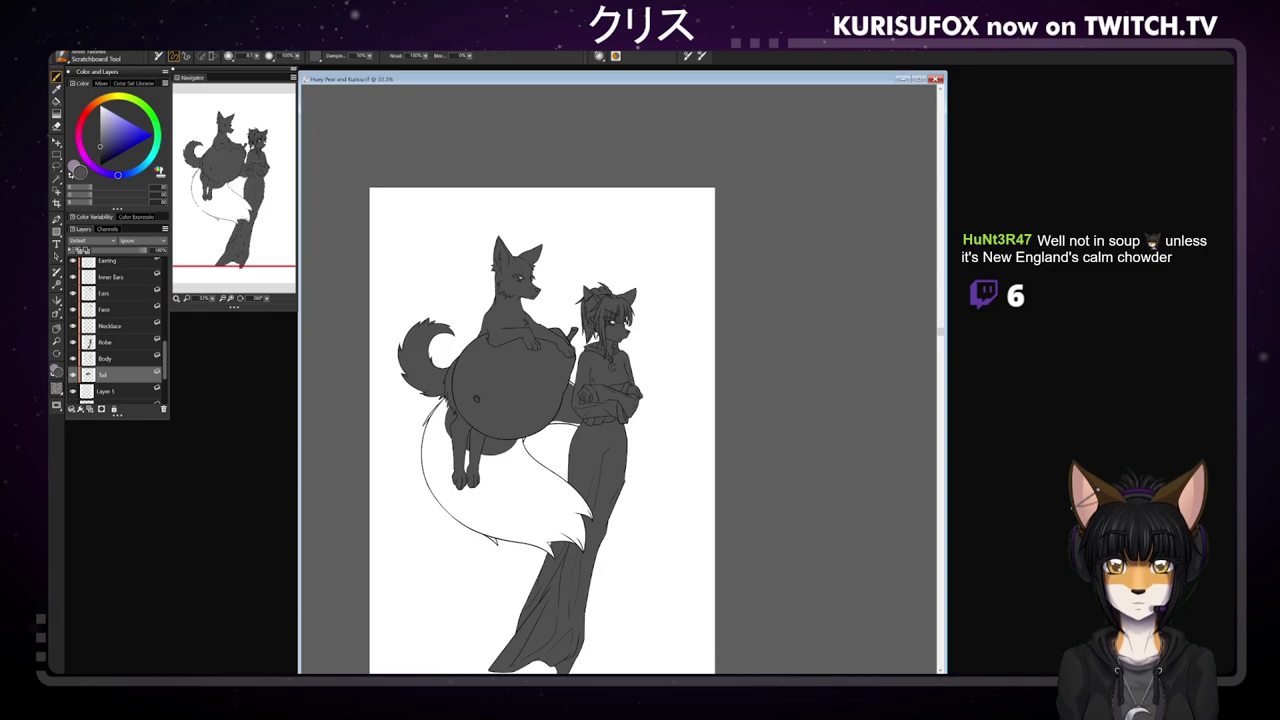
- Outline the main stretch of the large tail down to its tip in dark grey and fill it
drag(520, 446, 572, 490)
mouse_move(550, 538)
mouse_down()
mouse_move(510, 524)
mouse_move(445, 420)
mouse_up()
click(56, 101)
click(513, 453)
- Outline the tail's outer curve from the tip up to the pear in dark grey and fill the enclosed strip
key(b)
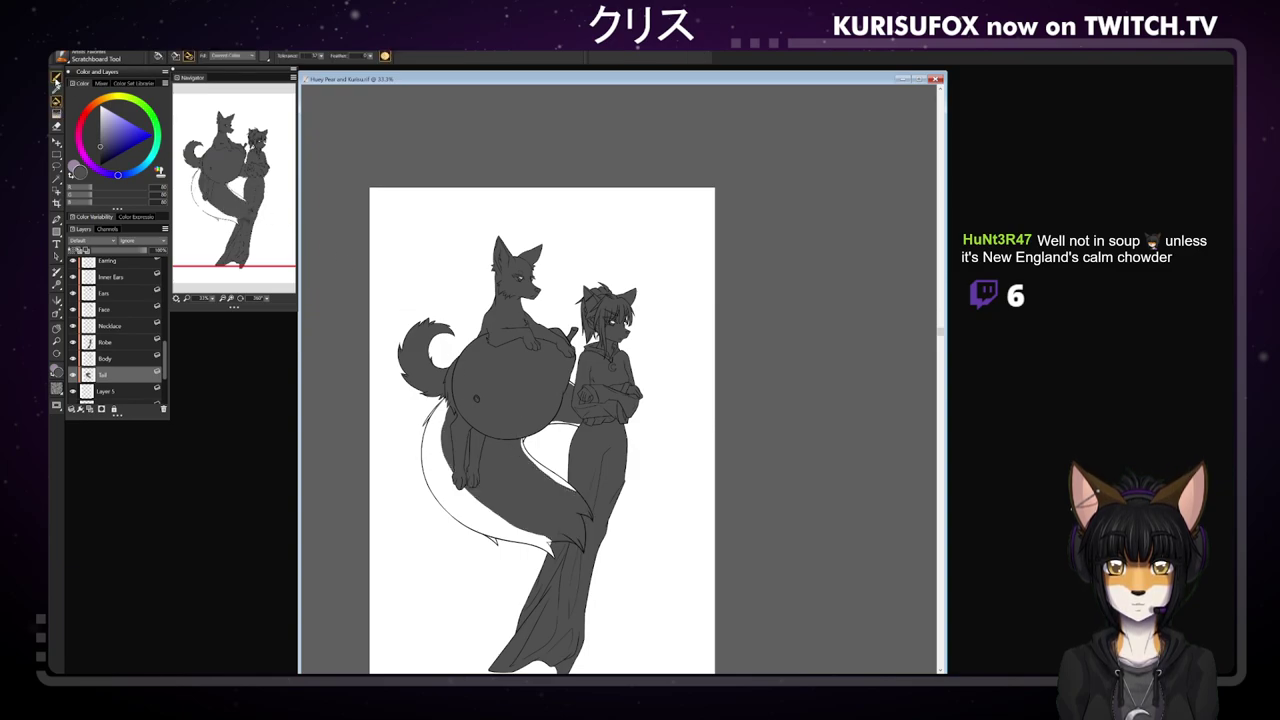
drag(548, 540, 456, 514)
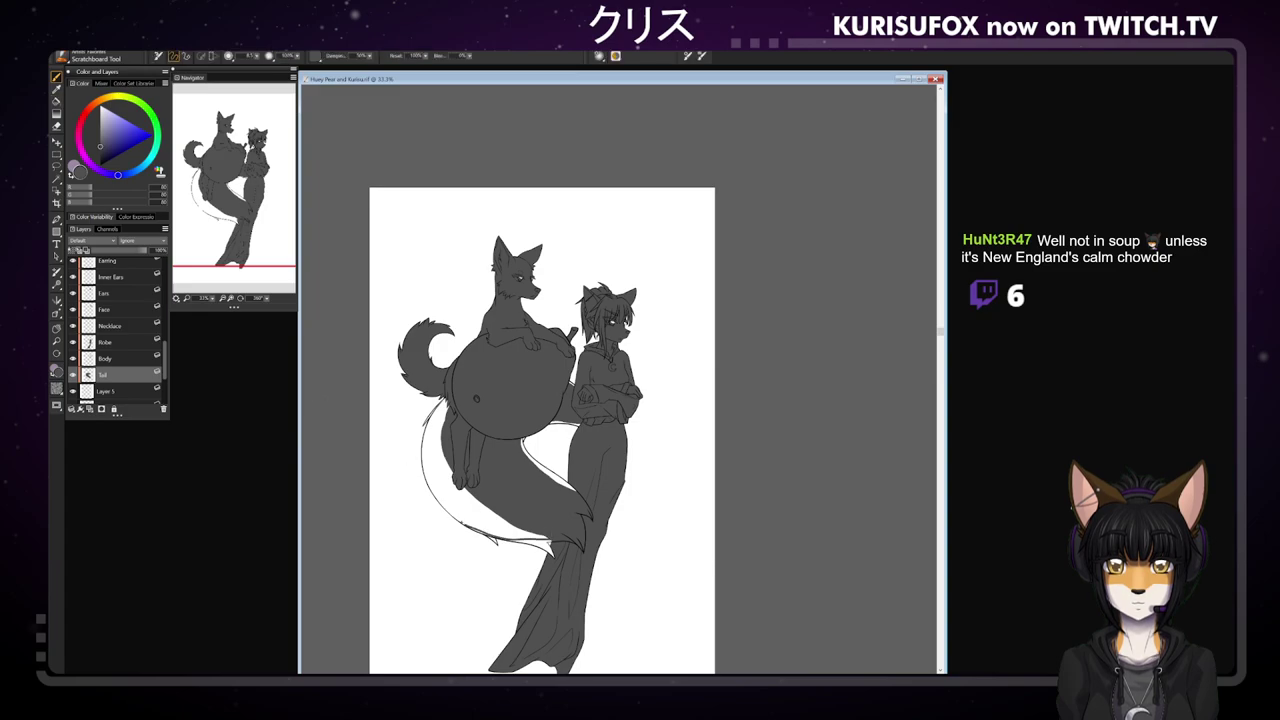
key(ctrl+z)
mouse_move(550, 541)
mouse_down()
mouse_move(476, 524)
mouse_move(424, 462)
mouse_move(444, 400)
mouse_up()
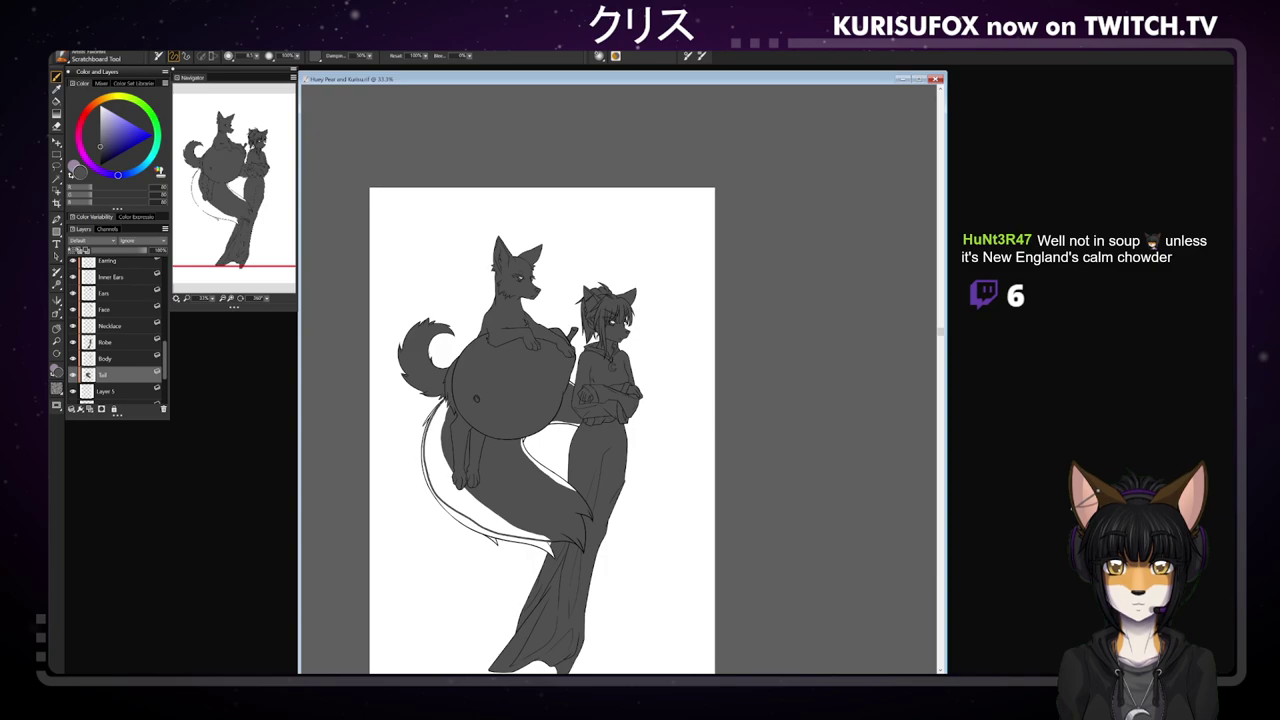
key(k)
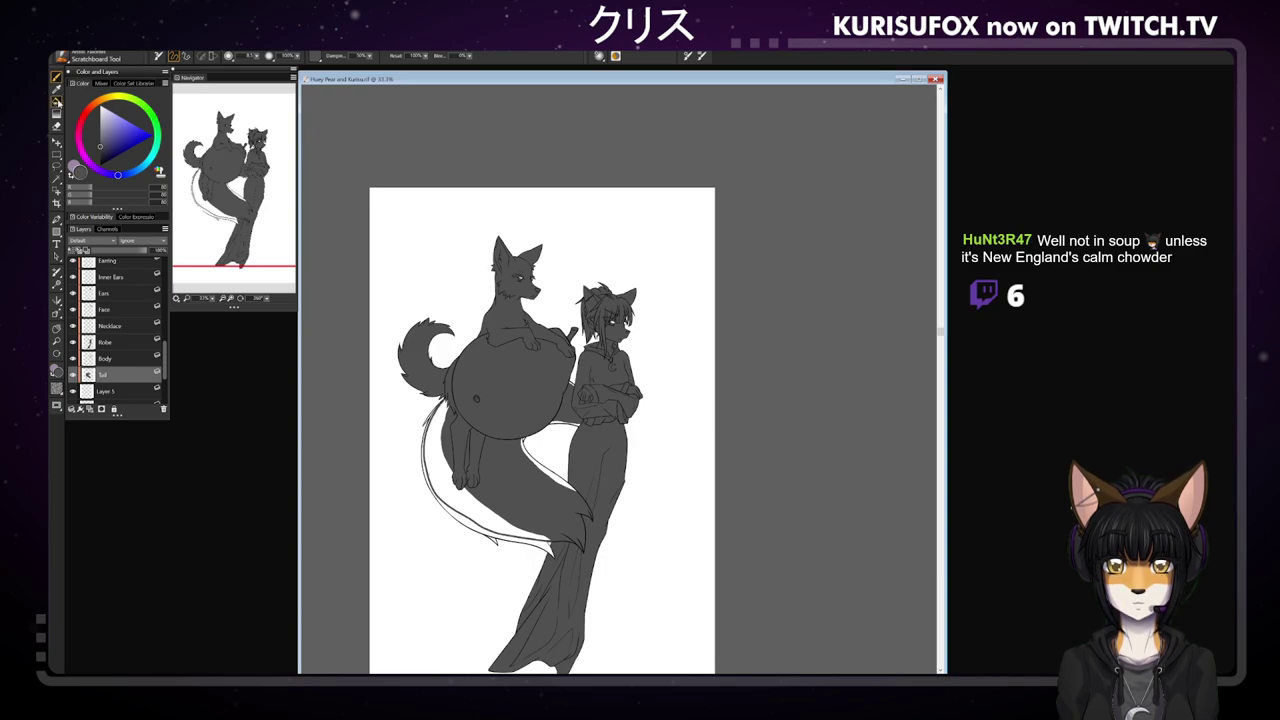
click(433, 426)
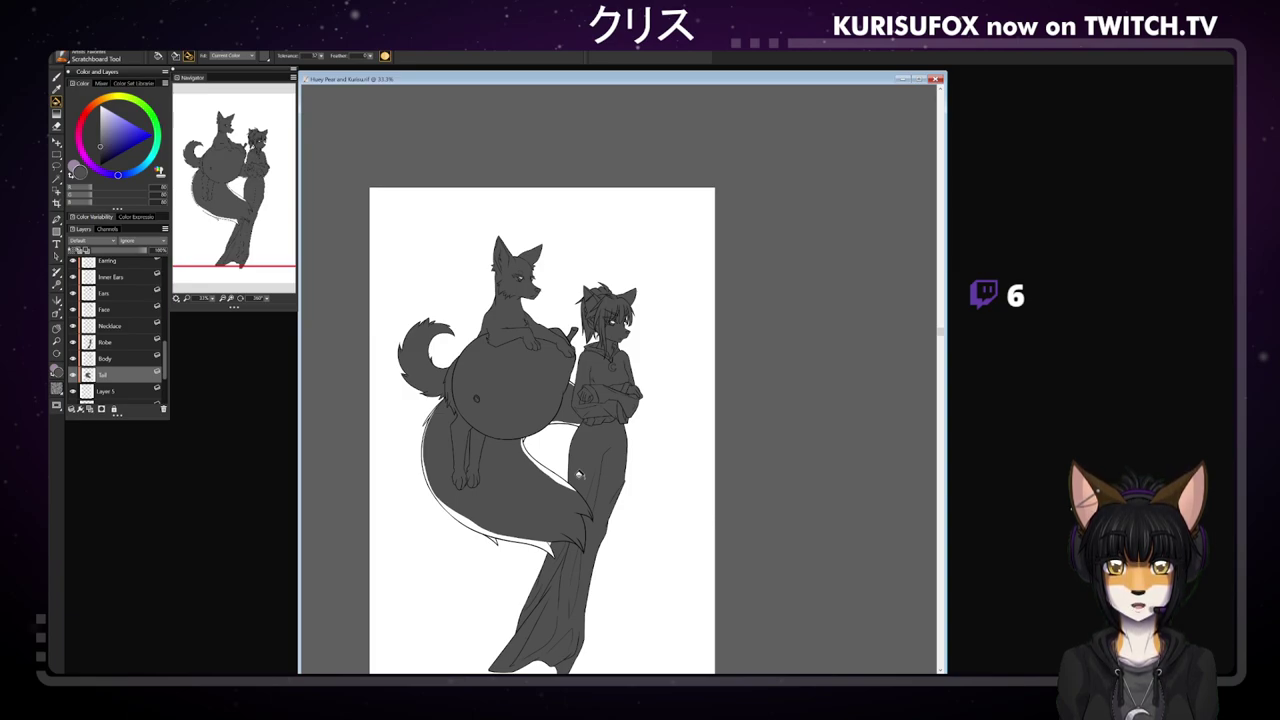
- Cover the white slivers along the tail's inner edge facing the robe with dark grey
key(b)
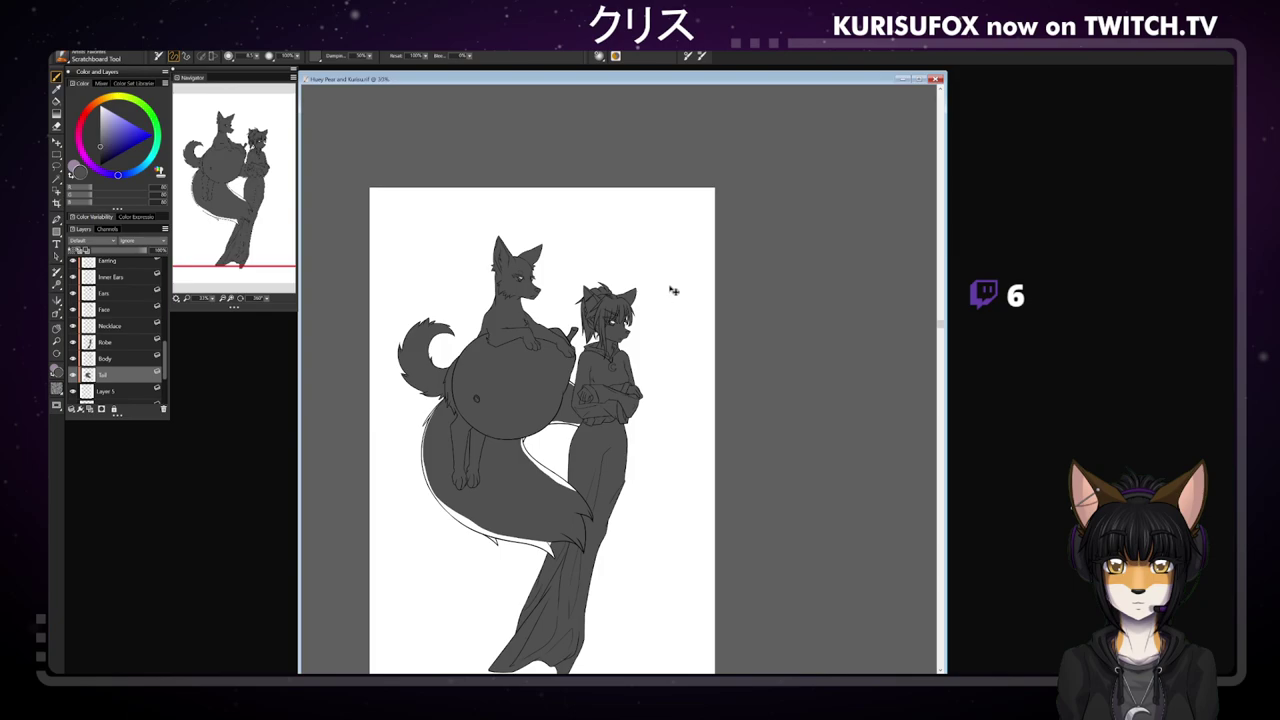
key(ctrl+equal)
key(ctrl+equal)
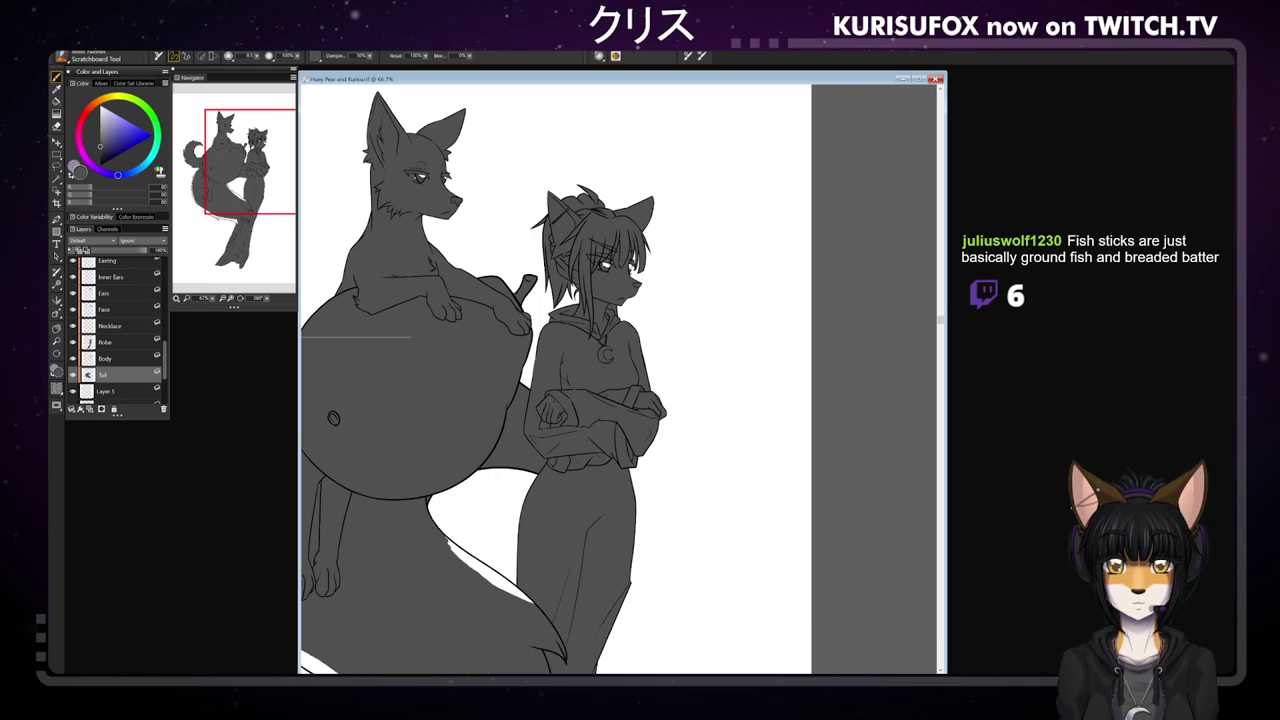
drag(468, 558, 484, 574)
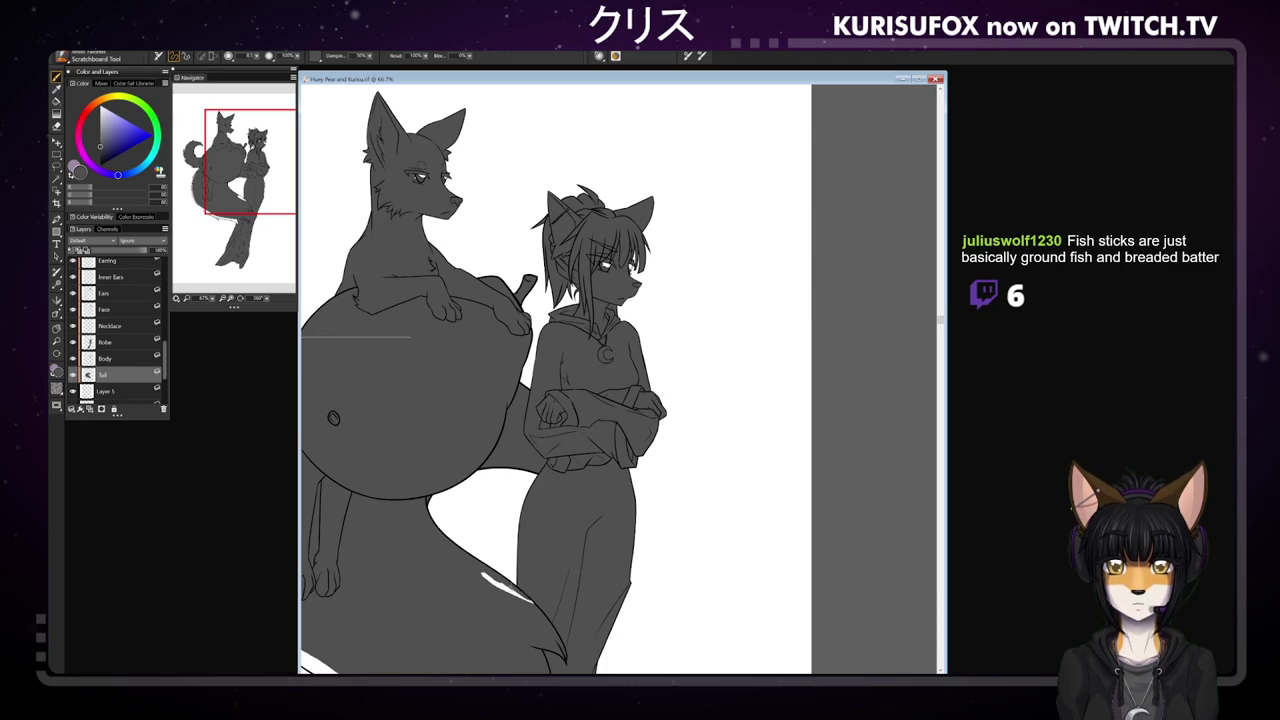
drag(482, 574, 530, 602)
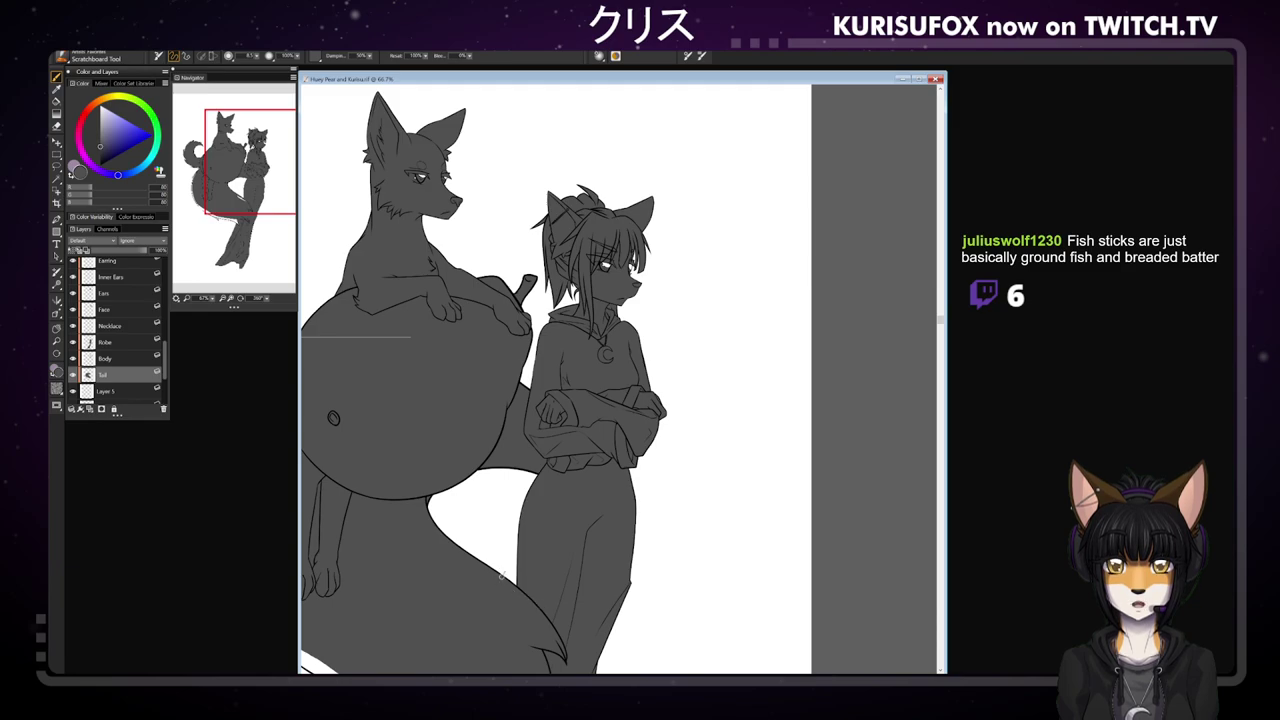
- Paint the lower fur tuft near the tail's tip, where it overlaps the robe, in dark grey
key(space)
drag(455, 471, 639, 239)
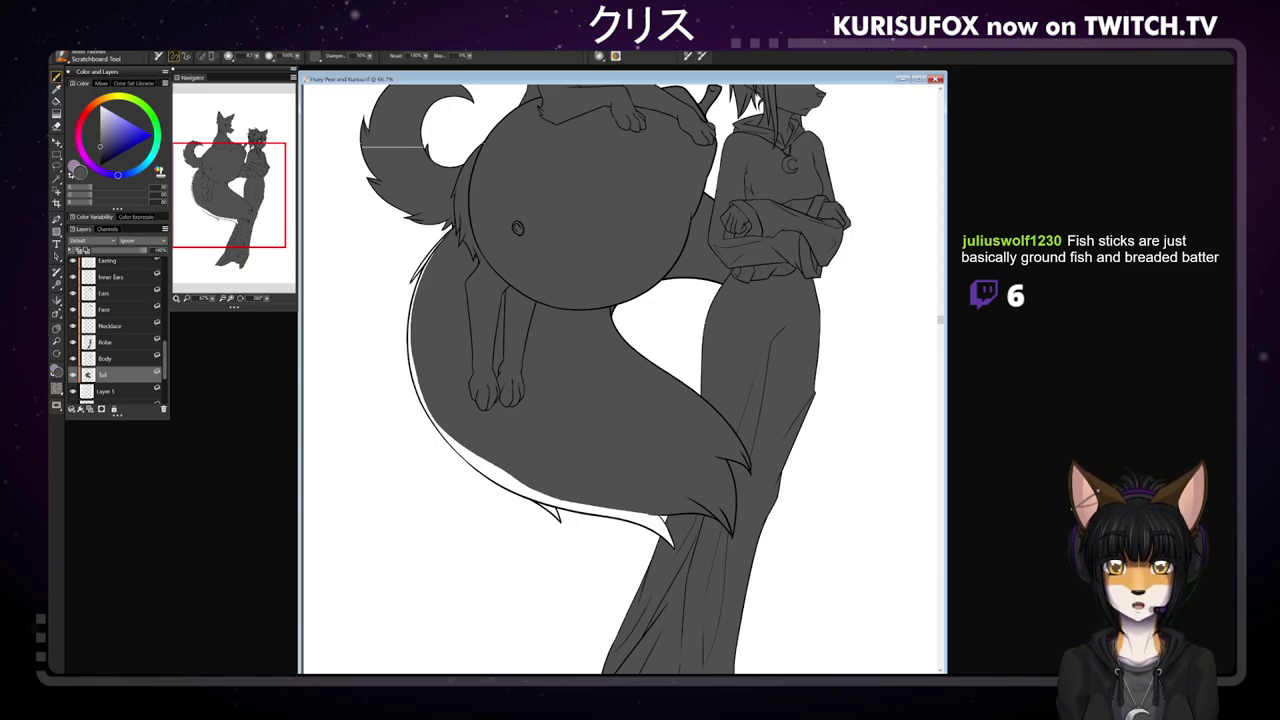
drag(654, 515, 663, 526)
mouse_move(657, 529)
mouse_down()
mouse_move(623, 505)
mouse_move(670, 542)
mouse_up()
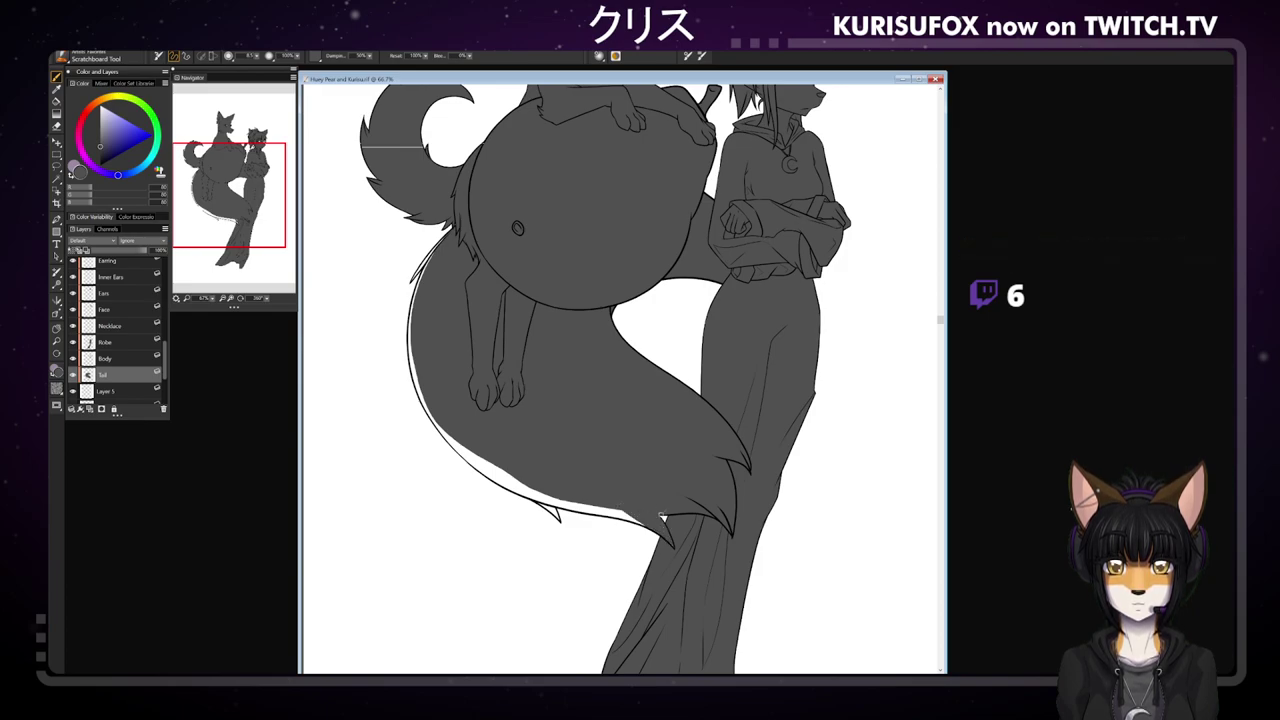
- Cover the remaining white strip along the tail's outer lower curve with dark grey up to the line art
drag(414, 372, 448, 438)
mouse_move(424, 404)
mouse_down()
mouse_move(462, 456)
mouse_move(506, 476)
mouse_up()
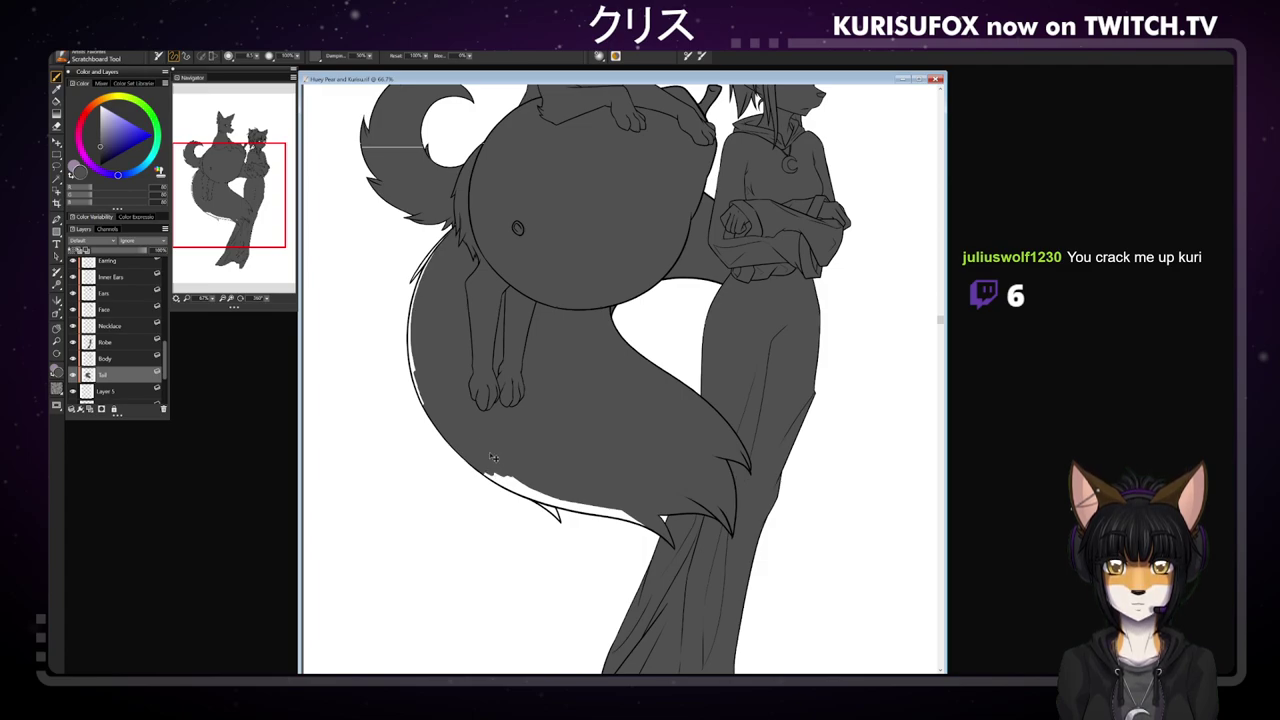
drag(446, 439, 510, 483)
drag(450, 436, 506, 476)
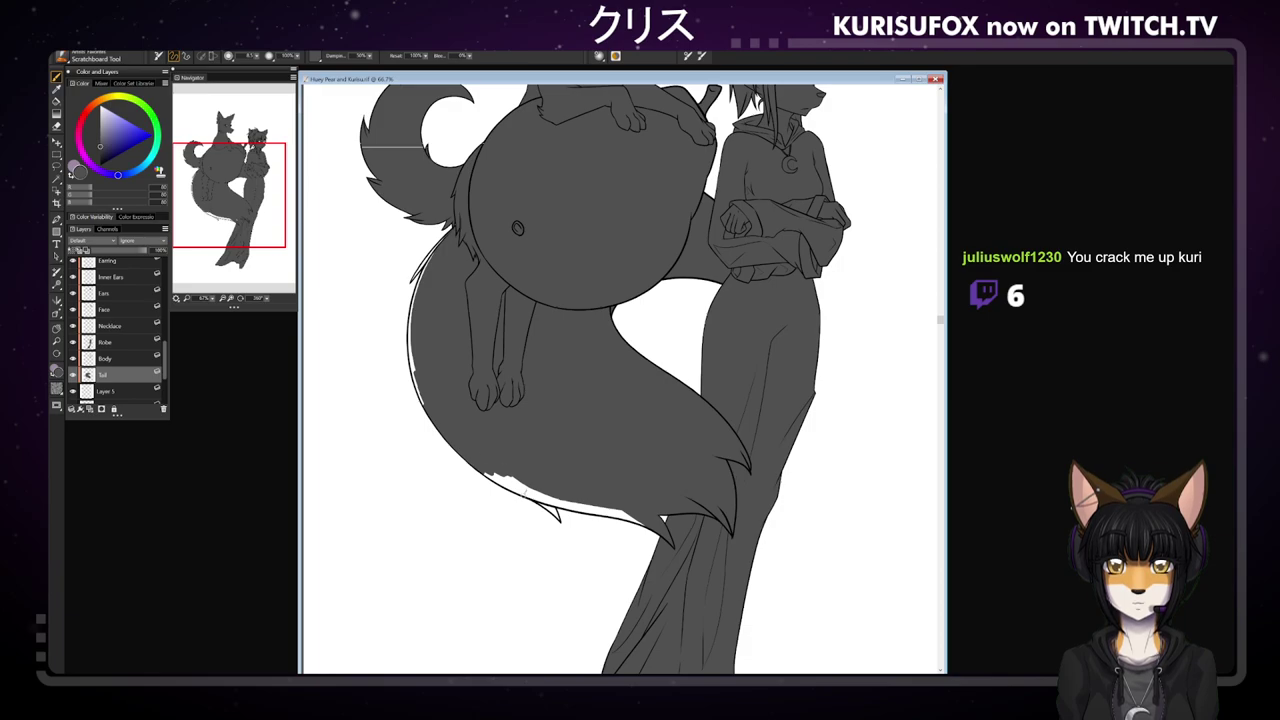
key(n)
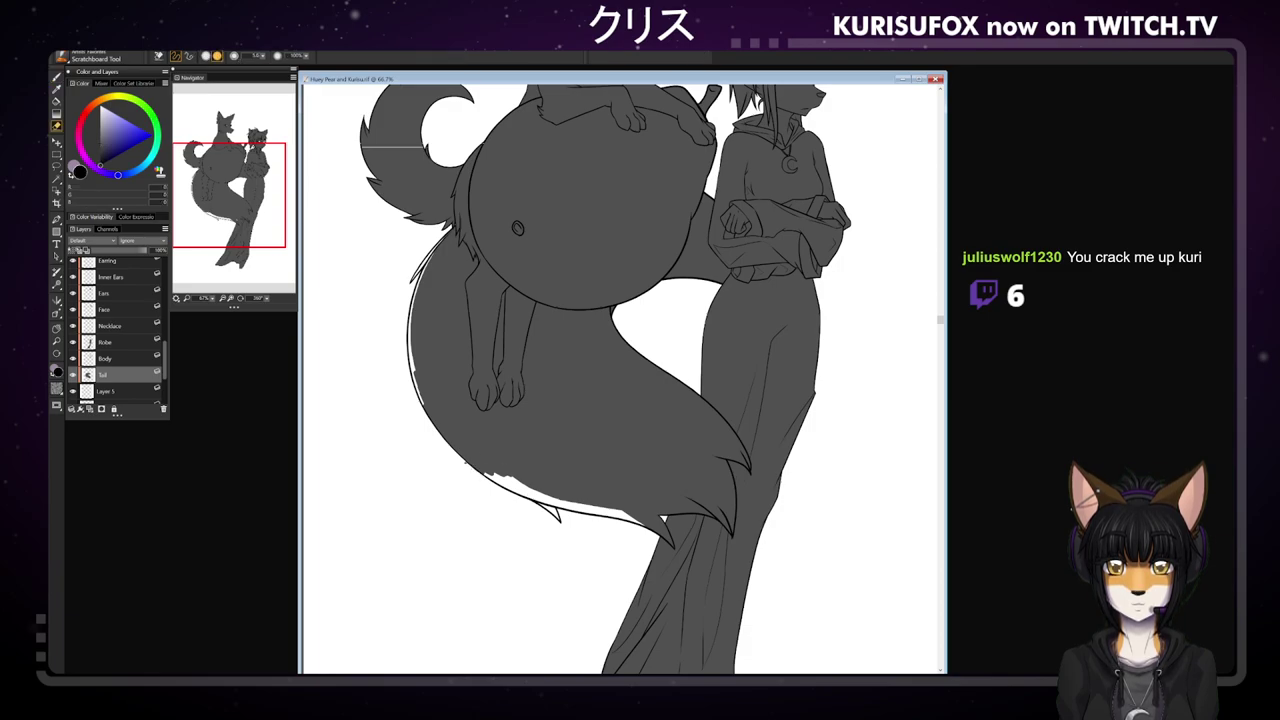
key(b)
mouse_move(486, 470)
mouse_down()
mouse_move(540, 499)
mouse_move(518, 481)
mouse_move(556, 484)
mouse_move(539, 494)
mouse_move(590, 508)
mouse_up()
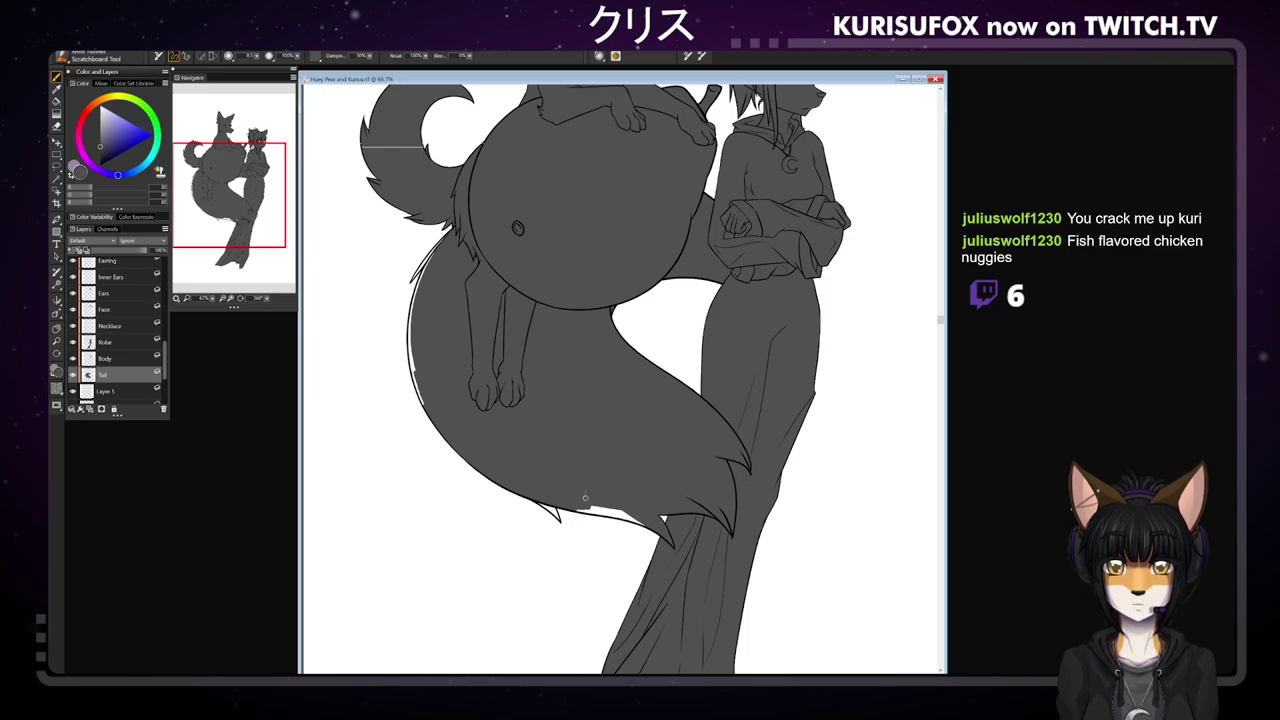
mouse_move(574, 506)
mouse_down()
mouse_move(634, 518)
mouse_move(614, 516)
mouse_up()
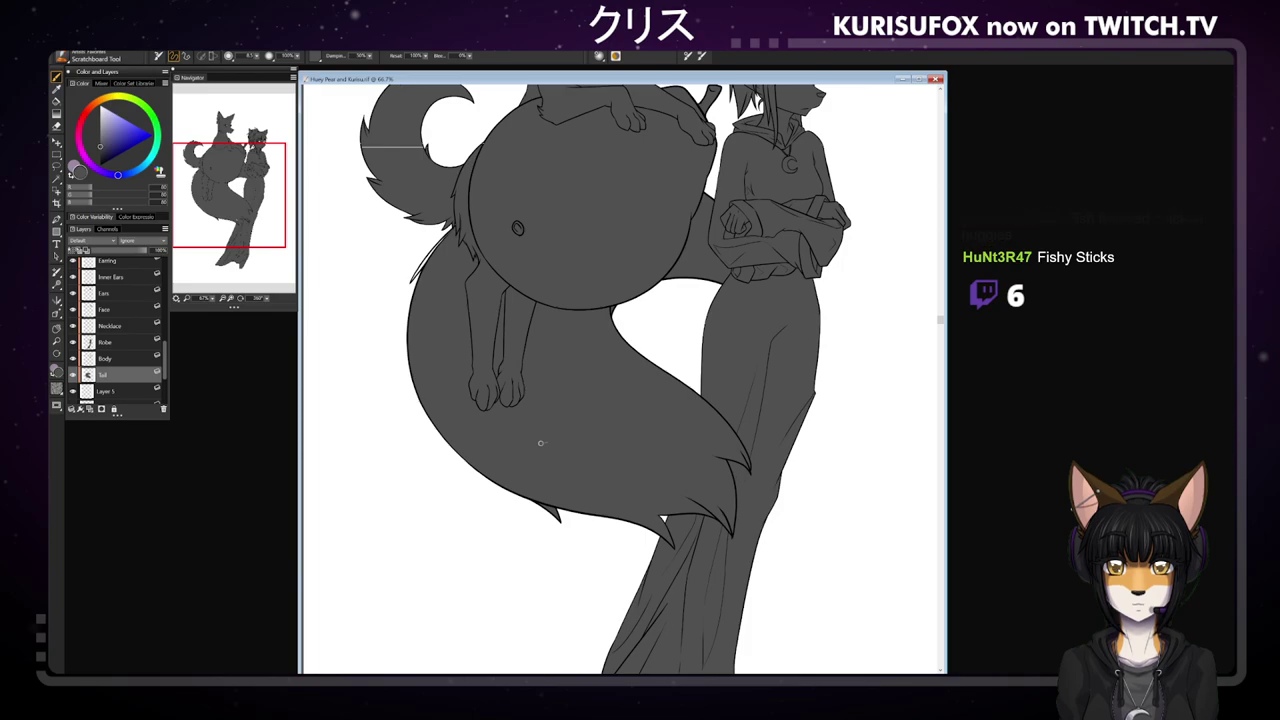
- Paint the thin fur tuft on the tail's outer edge, just below the smaller curled tail, in dark grey
key(ctrl+plus)
key(ctrl+plus)
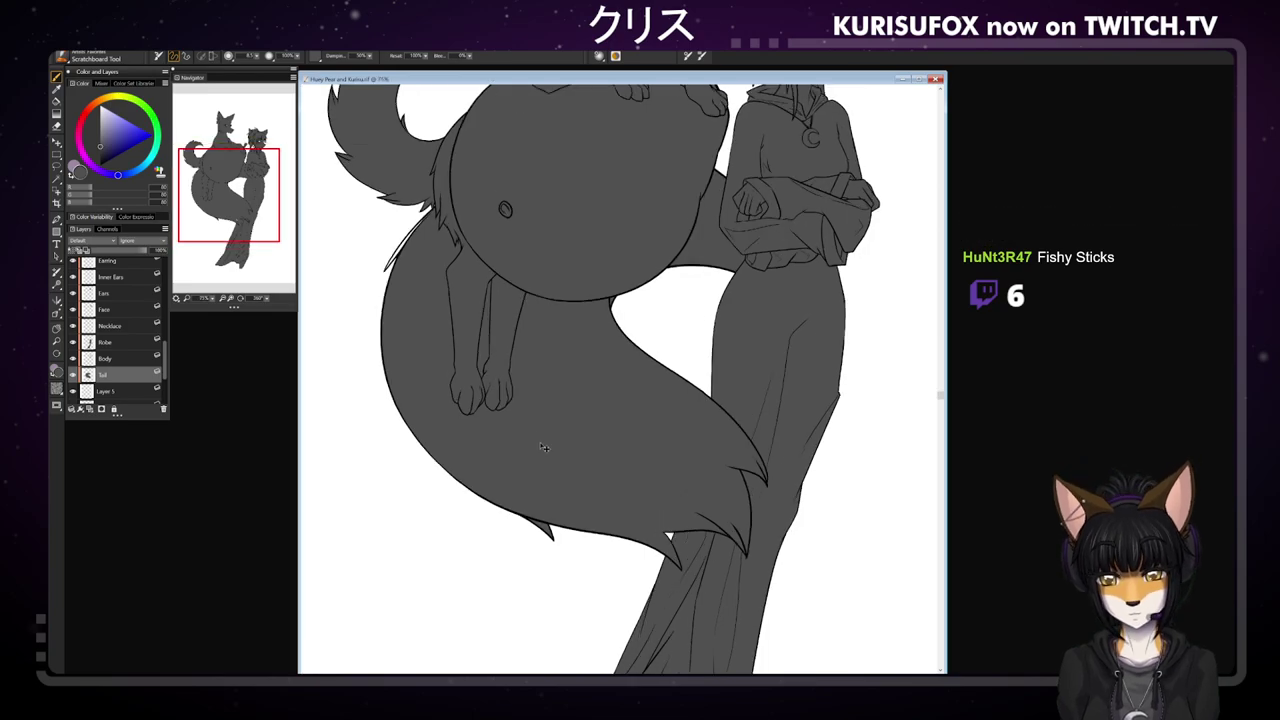
mouse_move(378, 322)
mouse_down()
mouse_move(517, 488)
mouse_move(633, 518)
mouse_move(618, 486)
mouse_up()
key(ctrl+plus)
key(ctrl+plus)
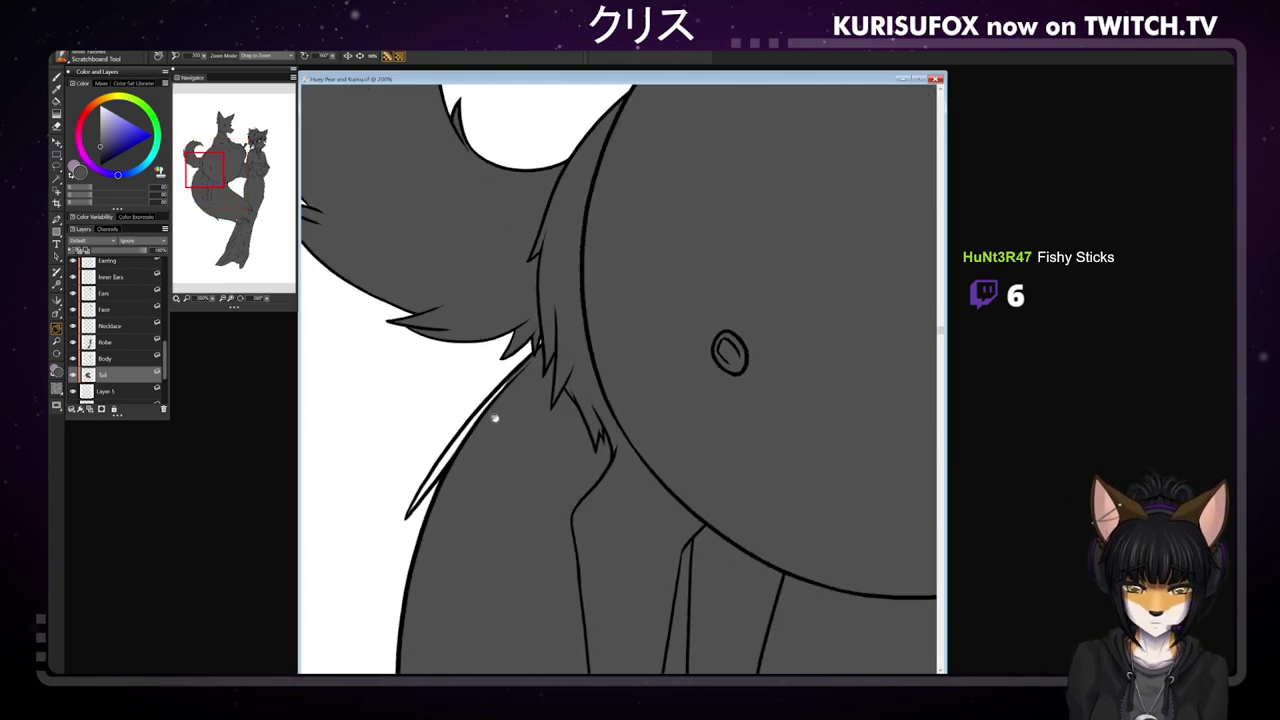
click(57, 76)
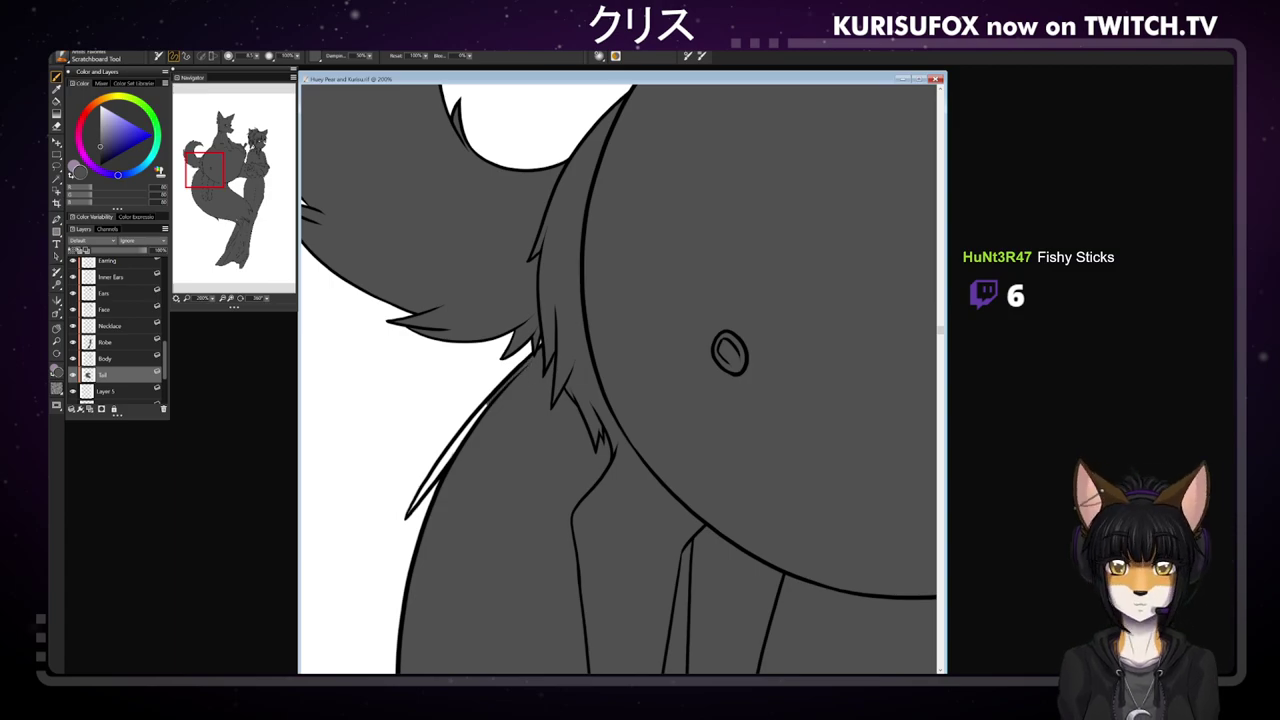
drag(462, 438, 444, 458)
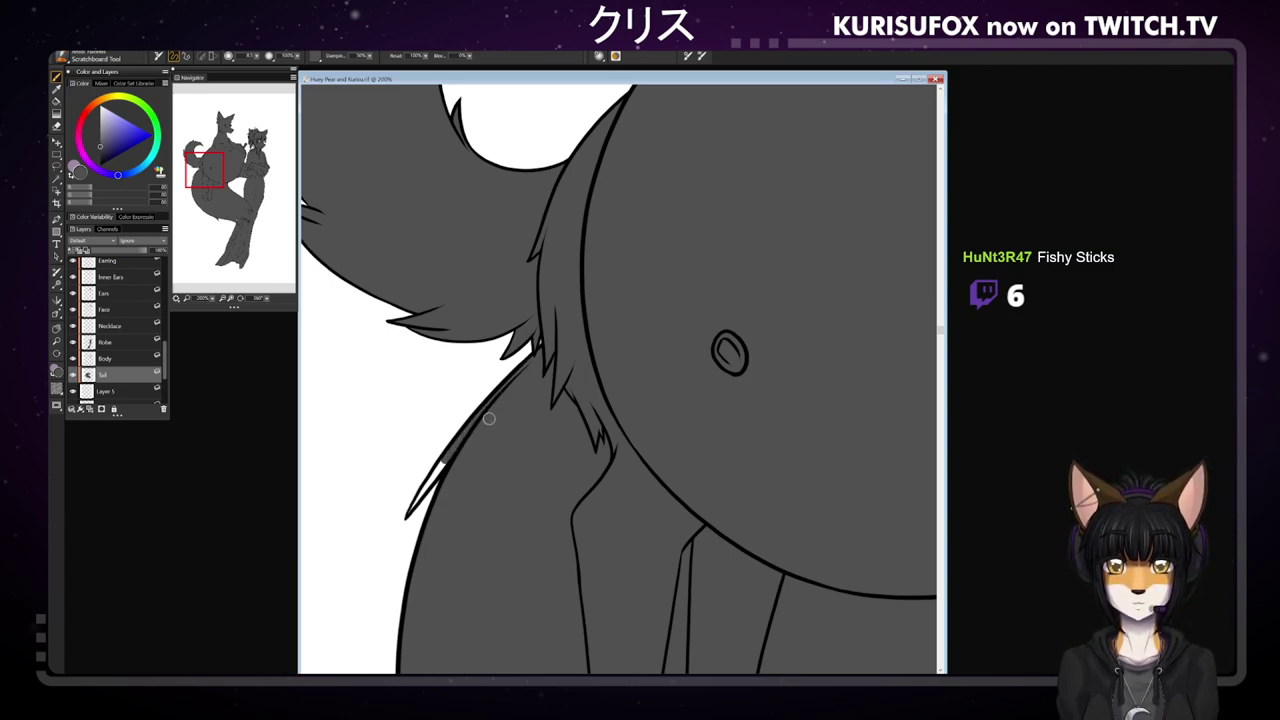
mouse_move(428, 490)
mouse_down()
mouse_move(418, 498)
mouse_move(443, 462)
mouse_up()
- Save the drawing with the whole tail blocked in
key(ctrl+minus)
key(ctrl+minus)
key(ctrl+minus)
key(ctrl+minus)
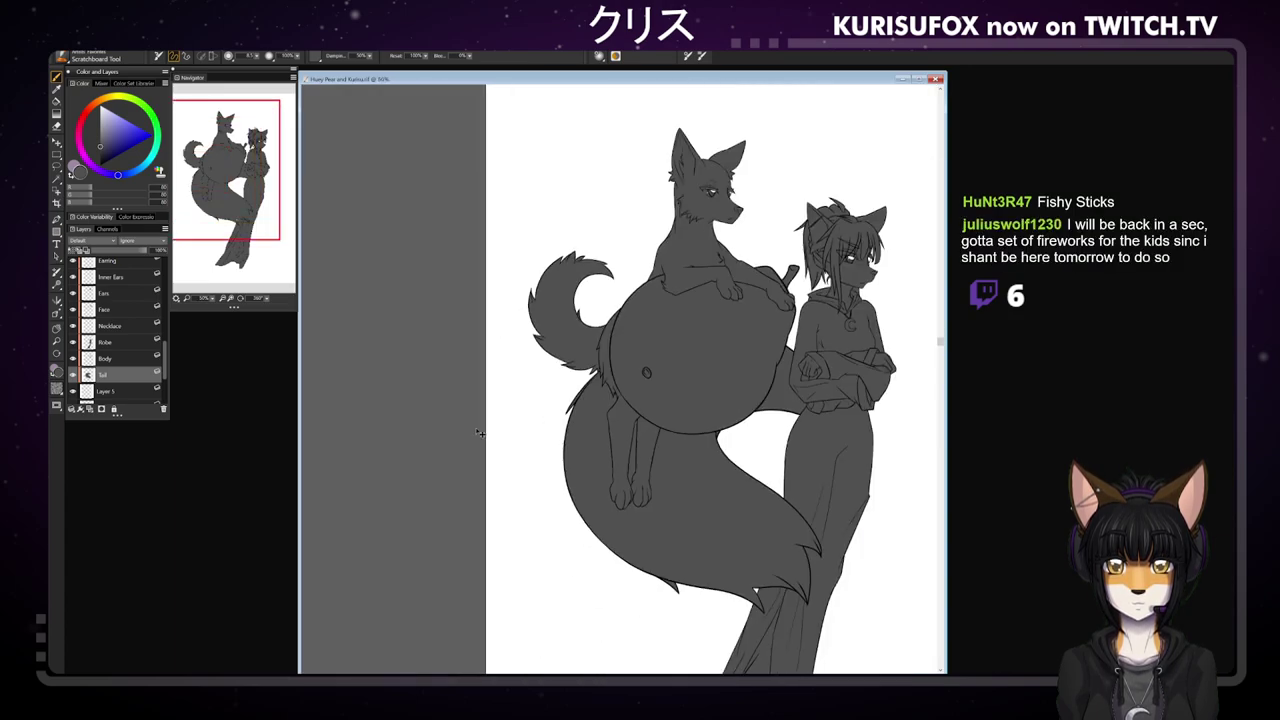
key(ctrl+minus)
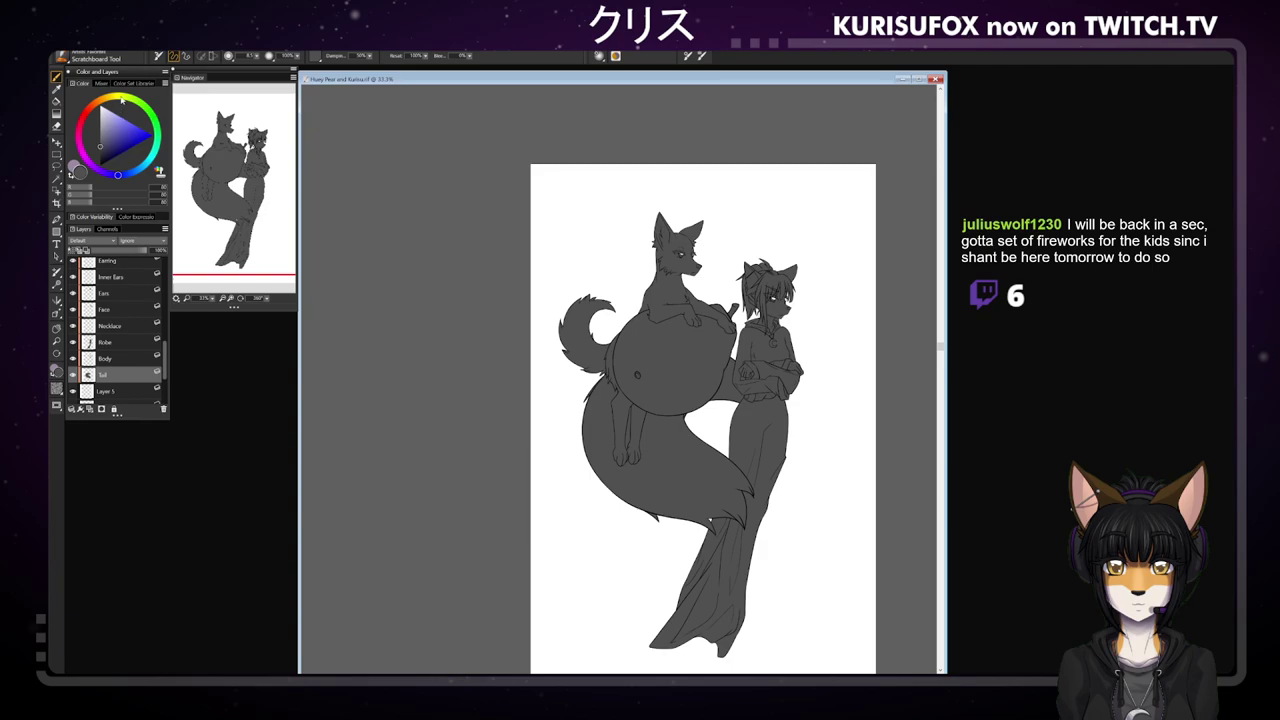
key(ctrl+s)
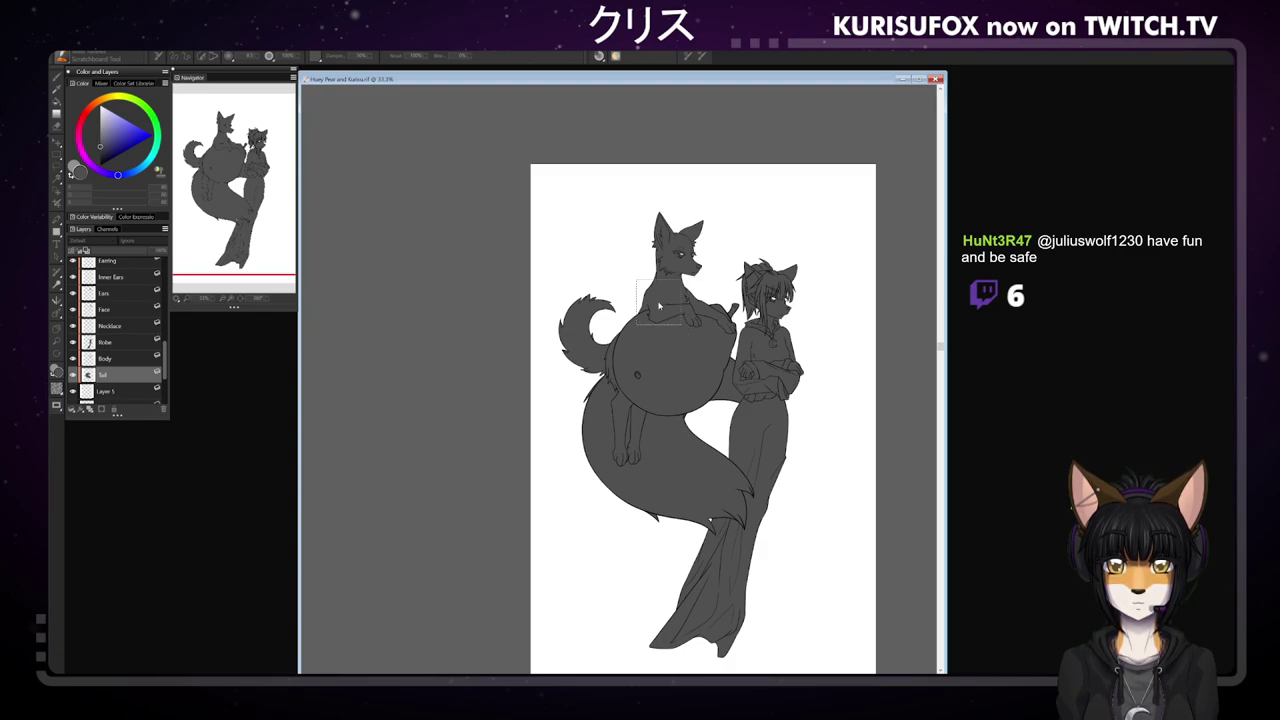
- Place the Dab - Sticker.png reference in the blank area above Kurisu's head and sample the orange of its face
click(818, 215)
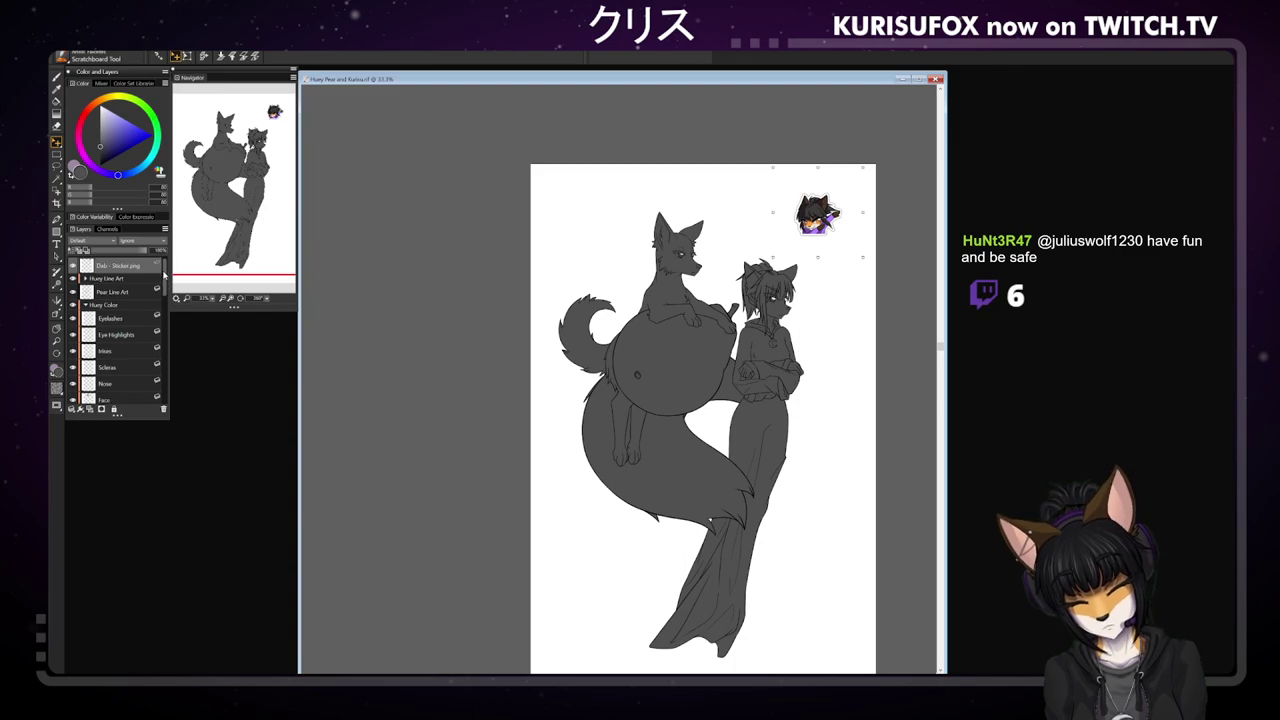
click(56, 89)
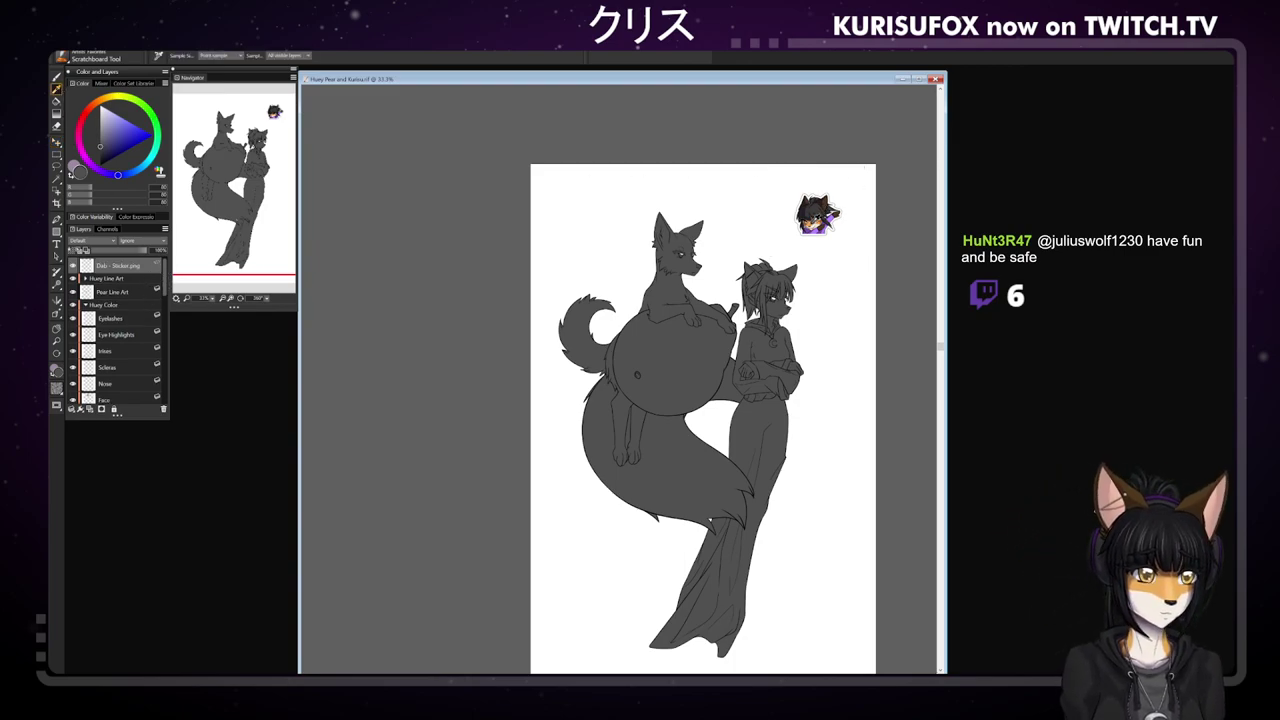
click(814, 219)
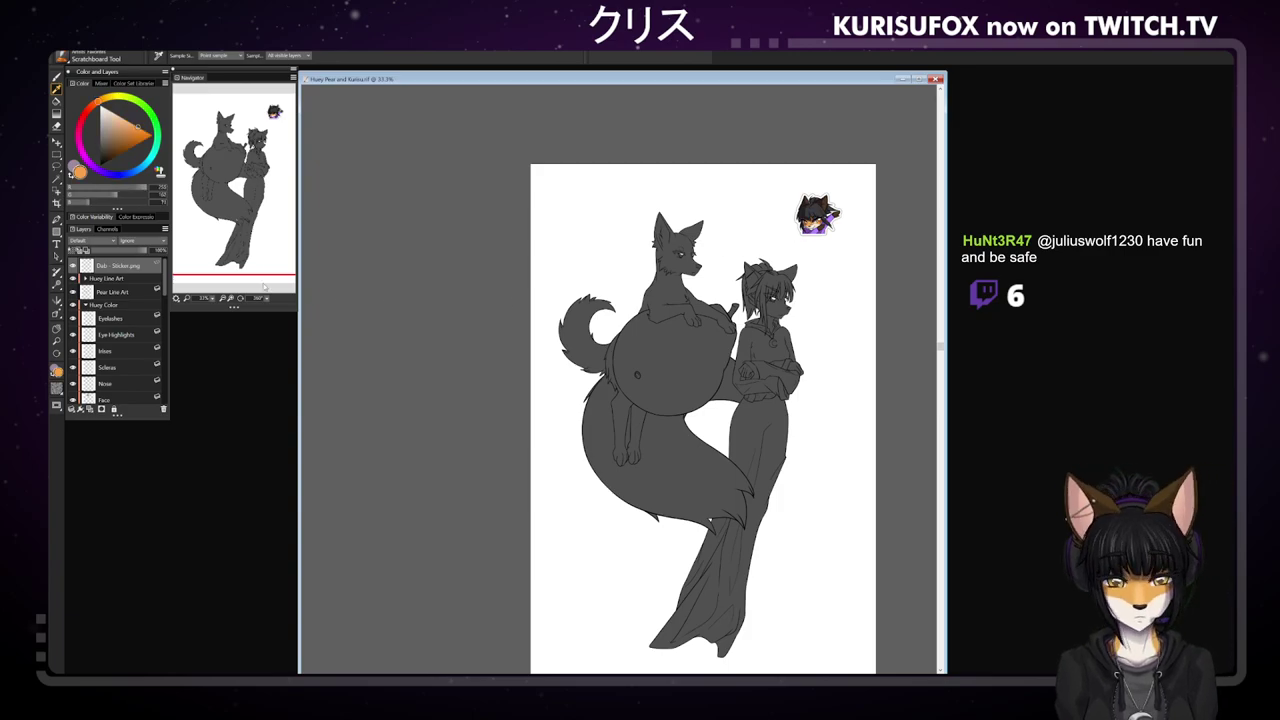
- Recolour Kurisu's face on the Face layer with the sampled orange, using a much larger Scratchboard Tool brush
drag(165, 282, 165, 338)
click(110, 370)
click(57, 80)
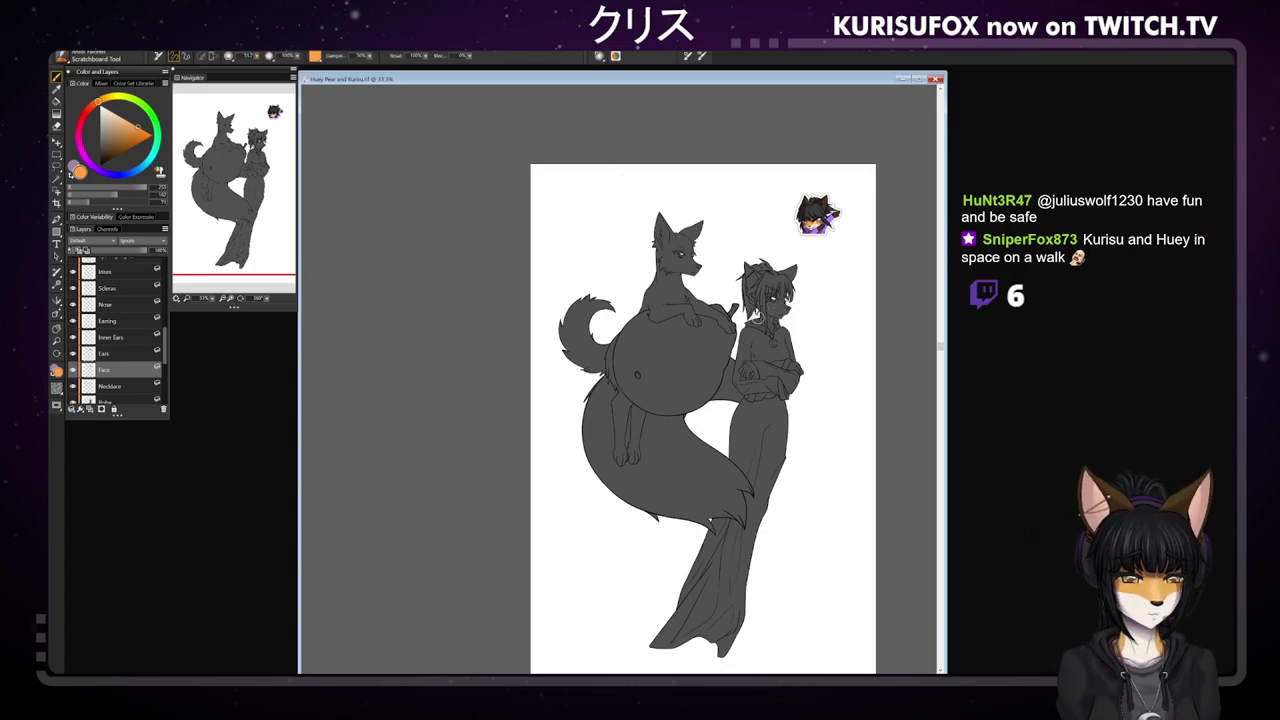
drag(258, 57, 290, 58)
drag(776, 290, 797, 316)
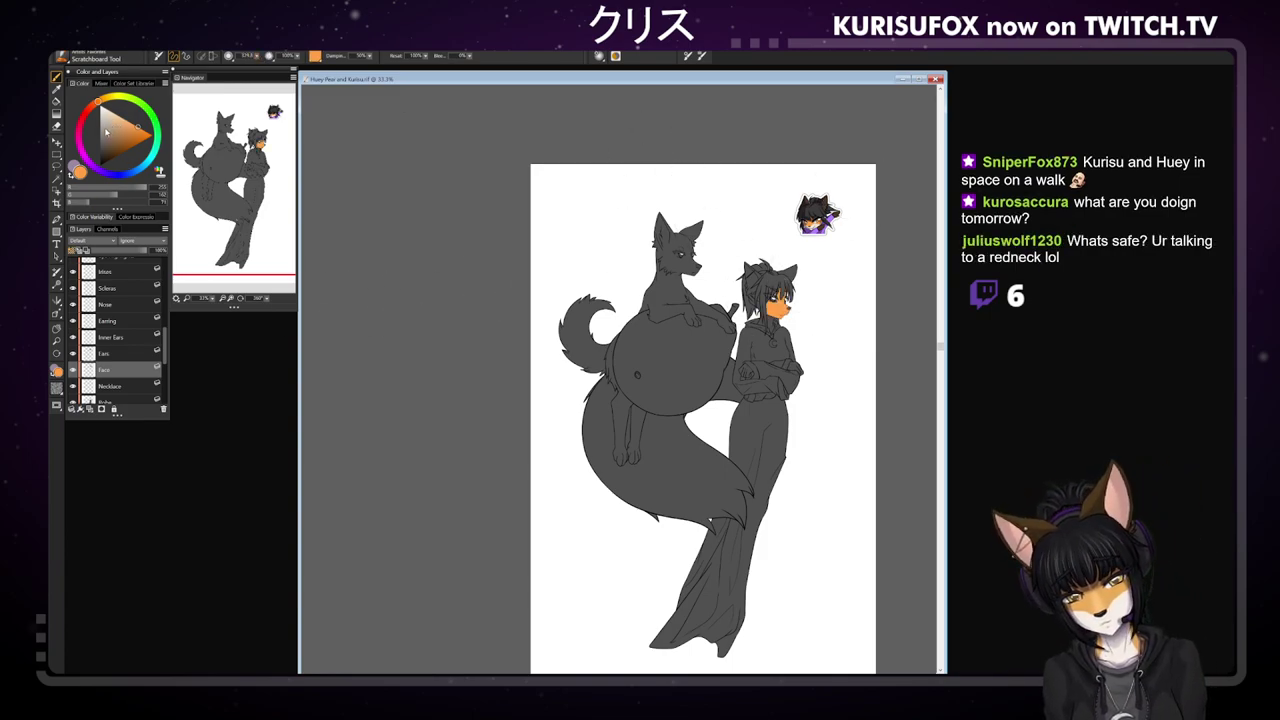
- Recolour the eye whites white and the irises golden orange on their own layers, sampling both colours from the sticker
alt+click(816, 221)
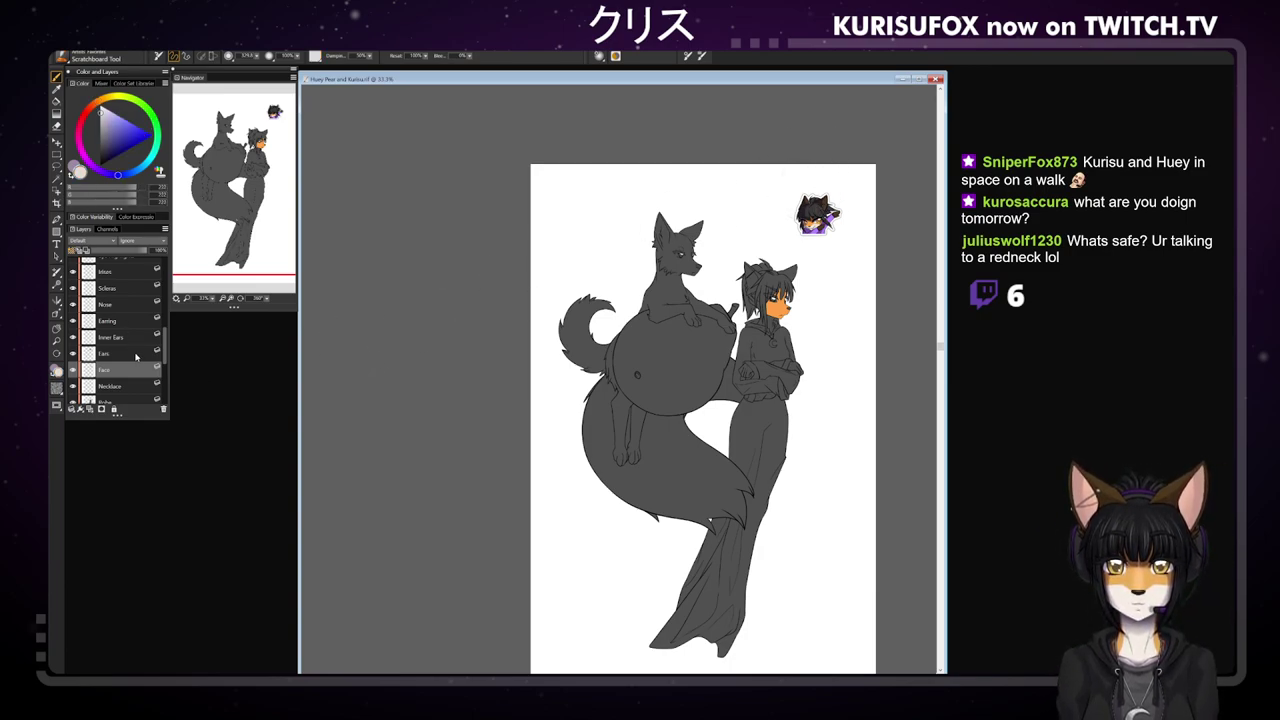
click(140, 290)
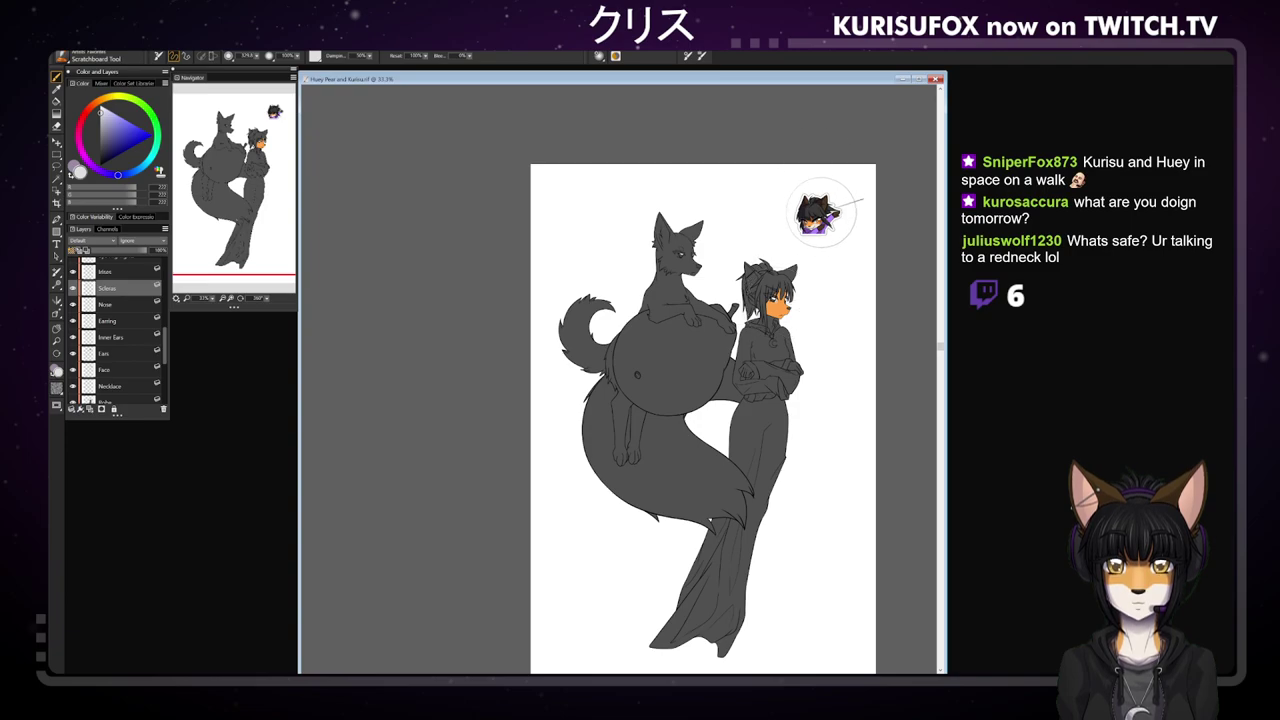
key(ctrl+plus)
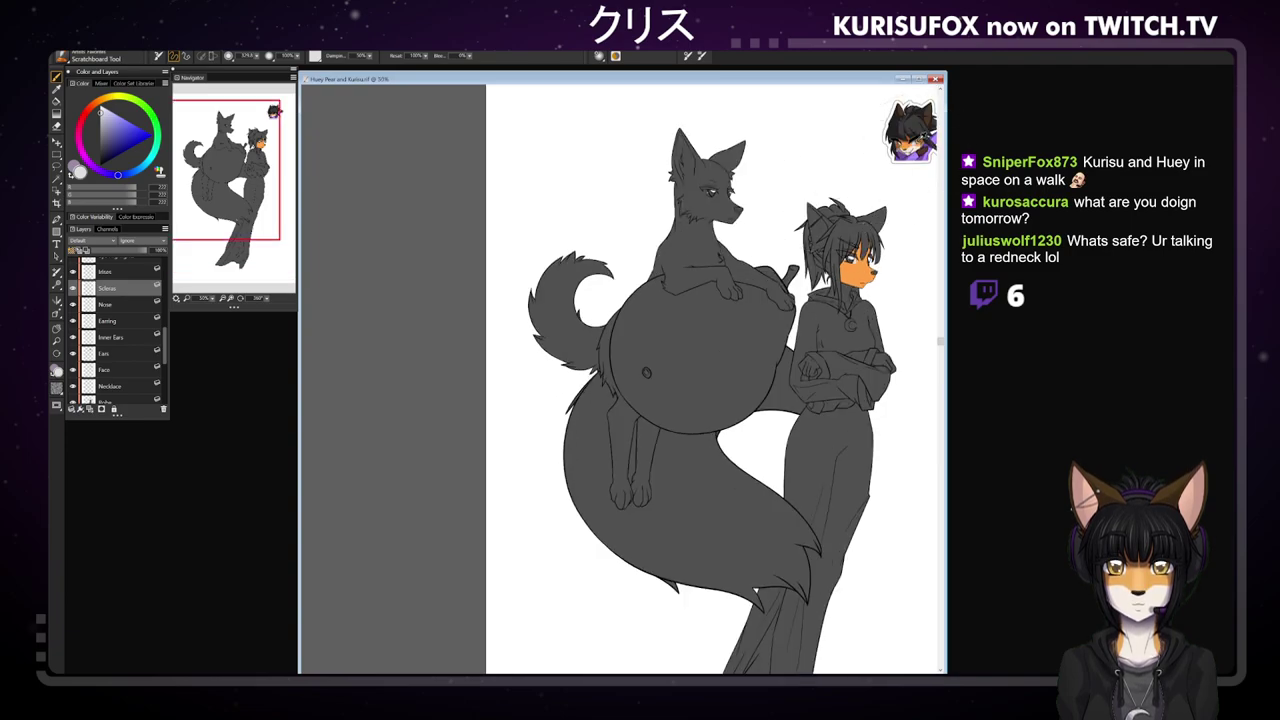
alt+click(923, 134)
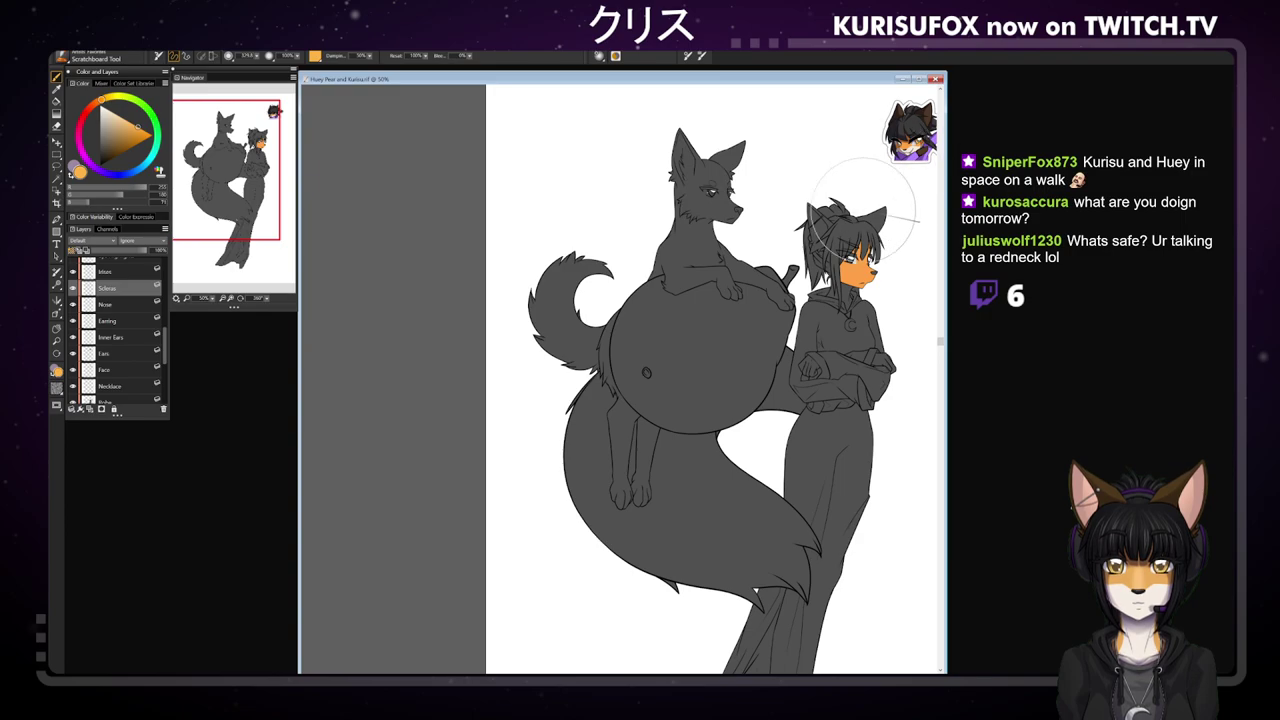
click(137, 272)
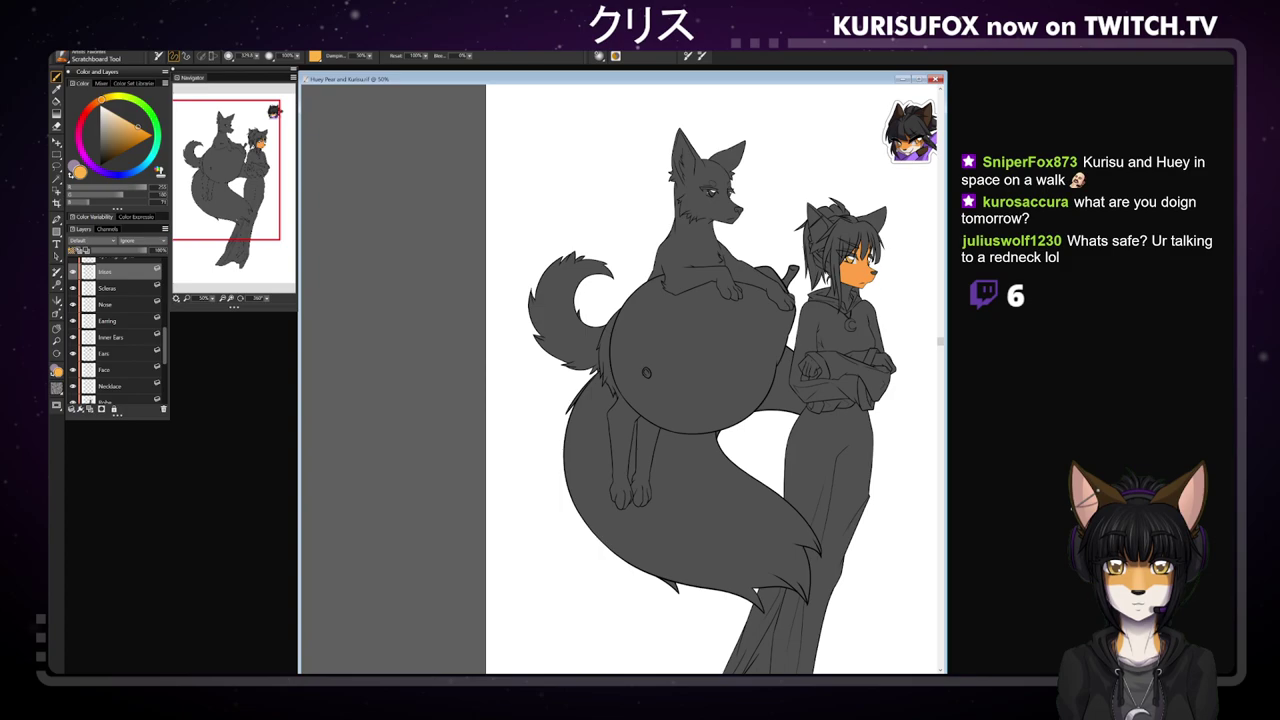
- Sample black from the sticker and recolour Kurisu's nose with it on the Nose layer
alt+click(905, 145)
alt+click(909, 145)
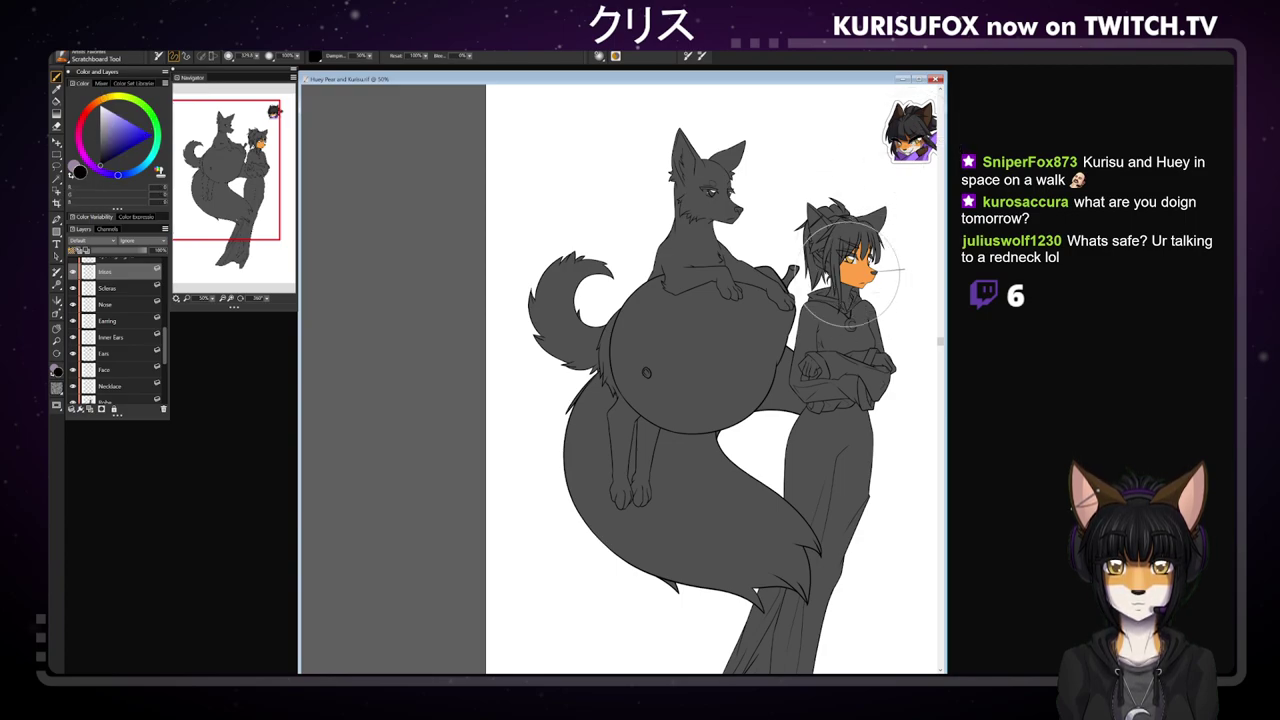
click(115, 304)
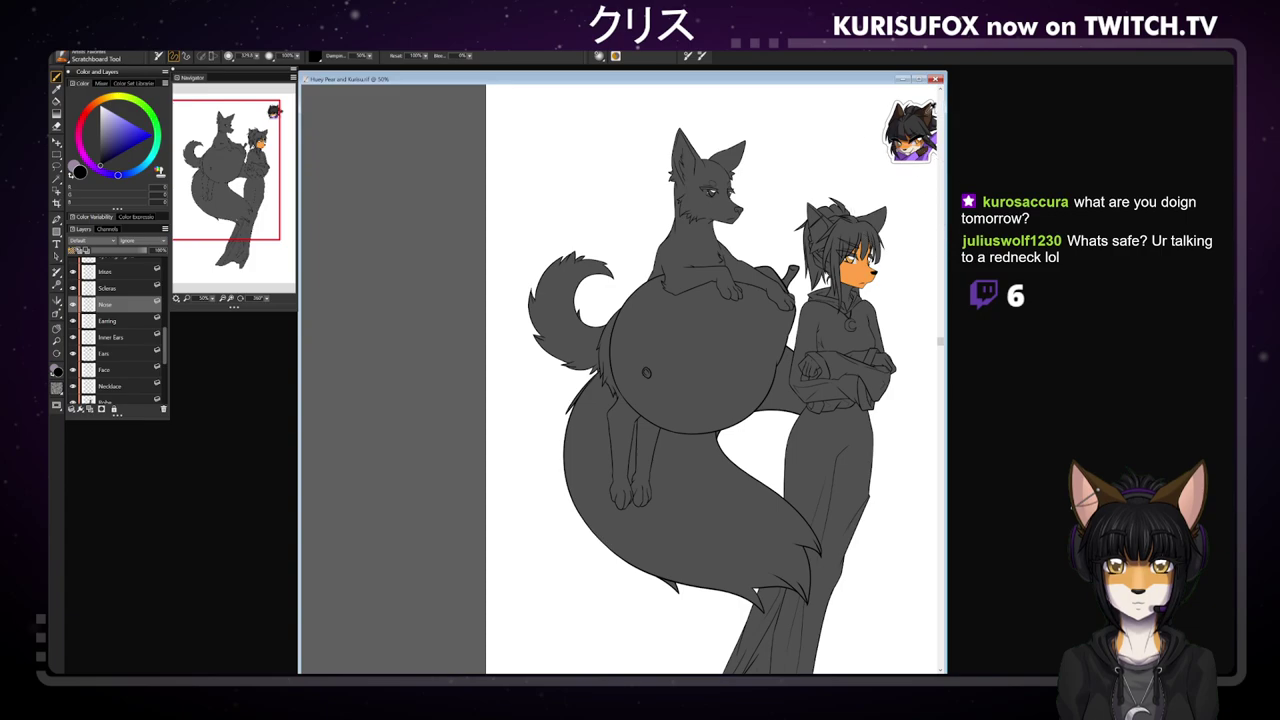
- Sample the dark brown of the sticker's ear and recolour both of Kurisu's ears on the Ears layer
alt+click(929, 108)
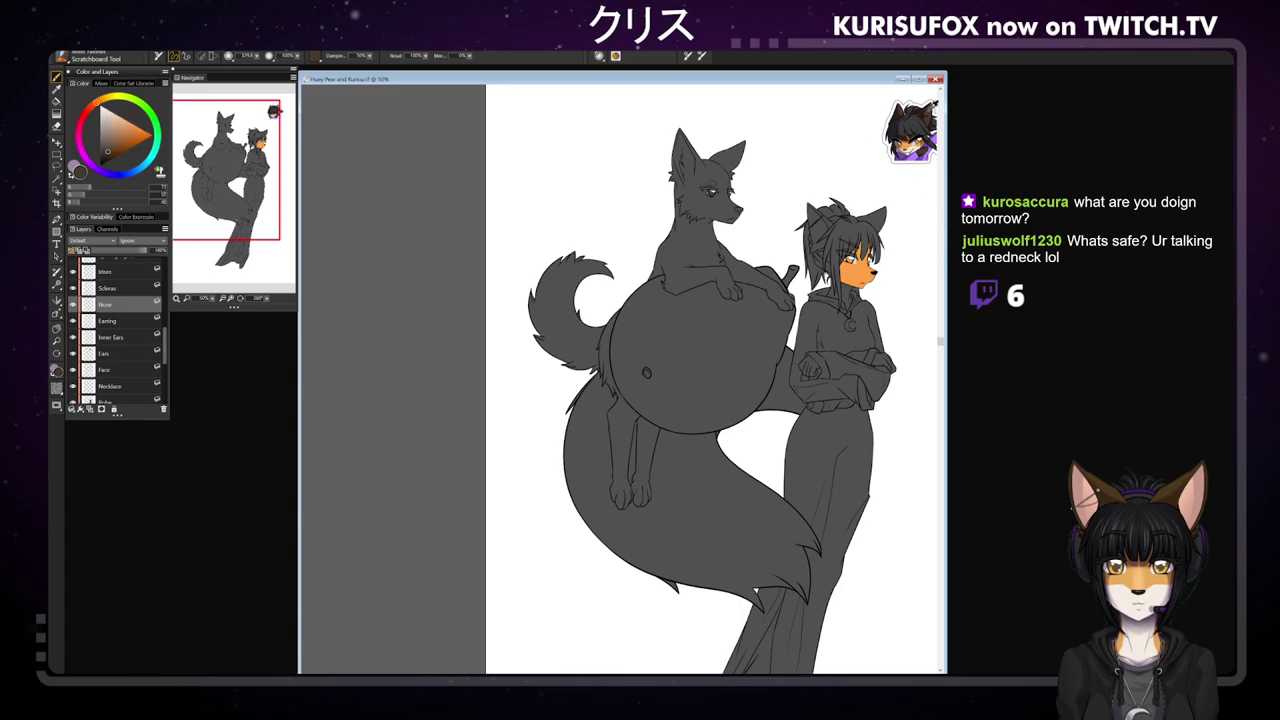
click(137, 355)
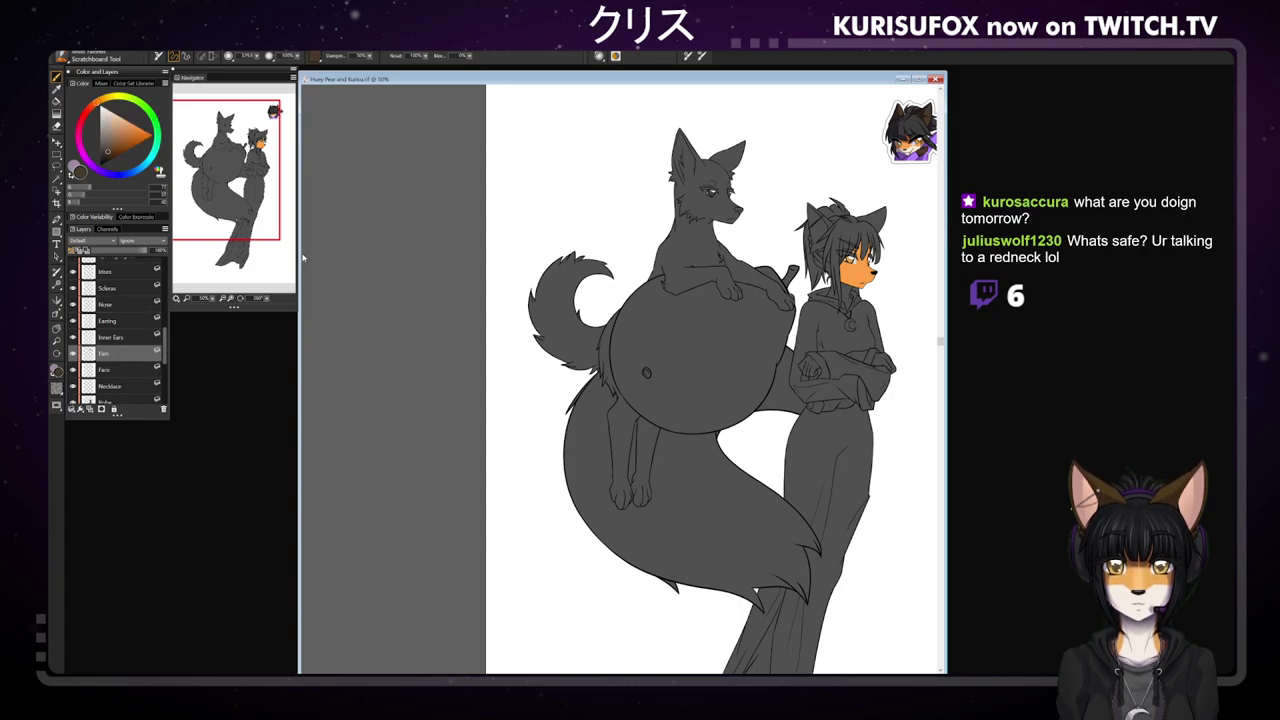
drag(813, 210, 824, 244)
drag(882, 212, 872, 226)
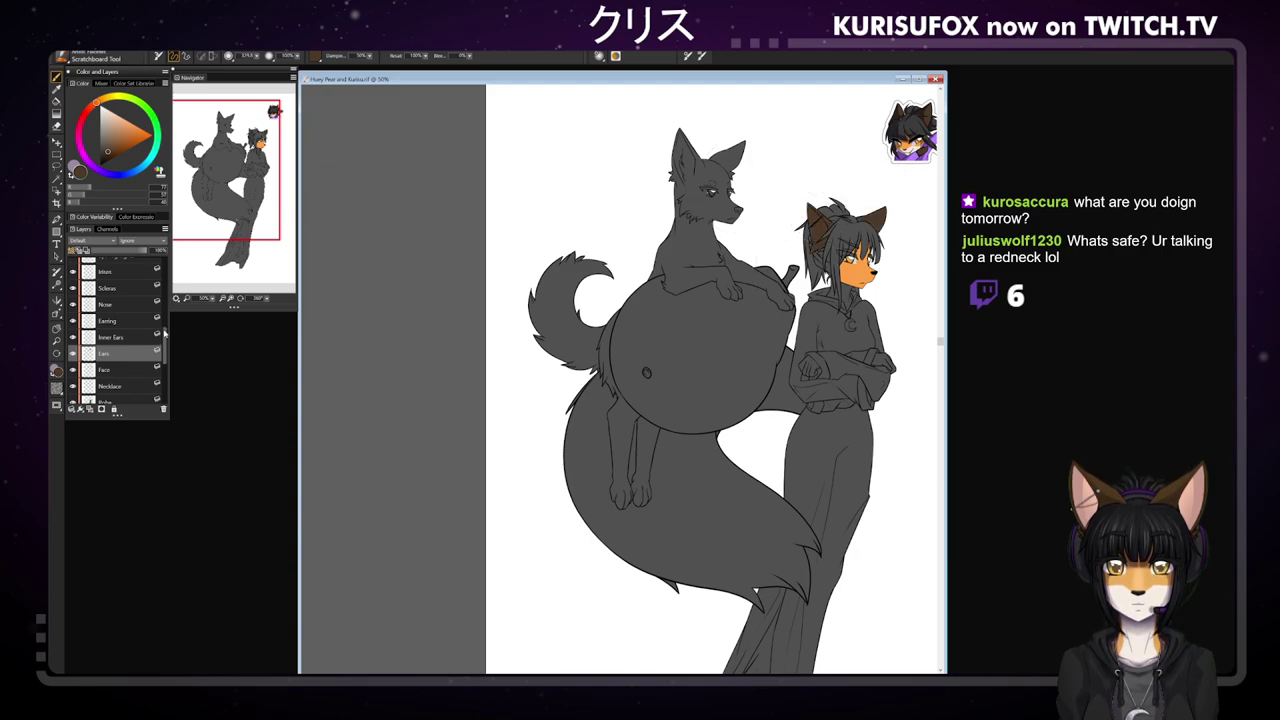
- Recolour both of Kurisu's hands on the Body layer with the same dark brown as the ears
scroll(164, 333, down, 2)
click(137, 385)
mouse_move(816, 360)
mouse_down()
mouse_move(804, 372)
mouse_move(890, 367)
mouse_up()
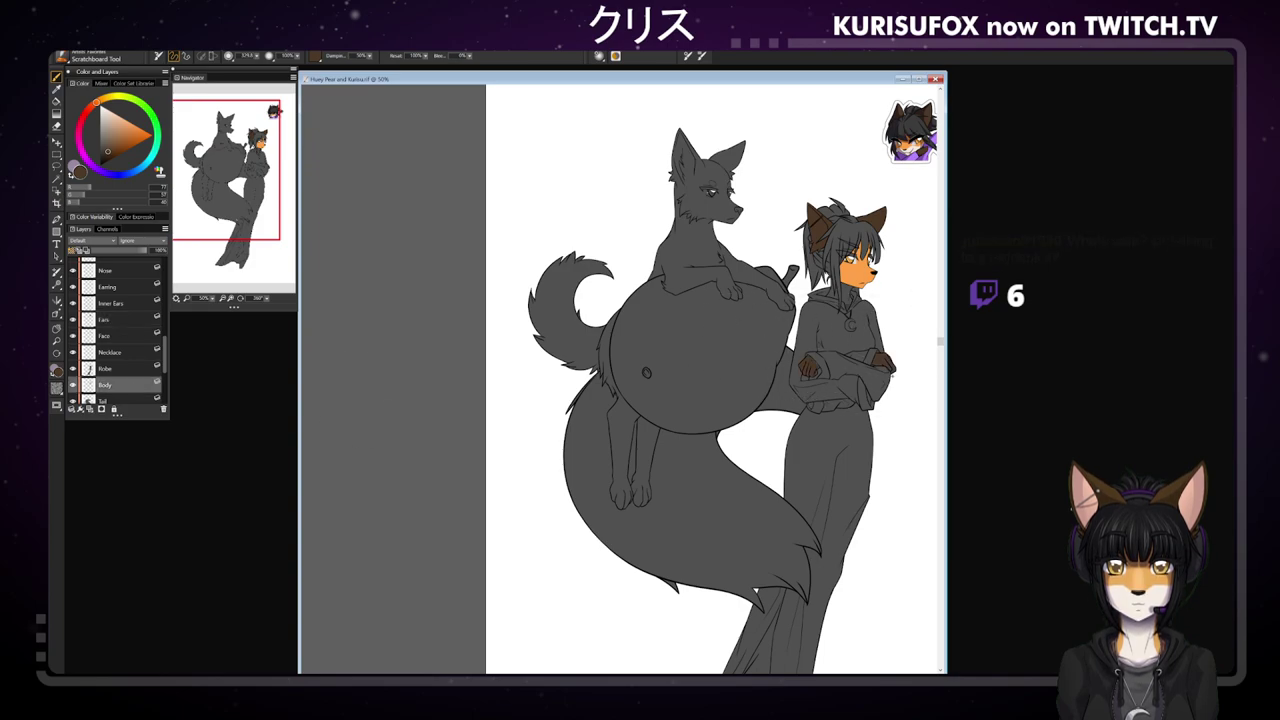
- Sample the orange of Kurisu's face and paint the neck with it on the Body layer, using a smaller brush
alt+click(866, 268)
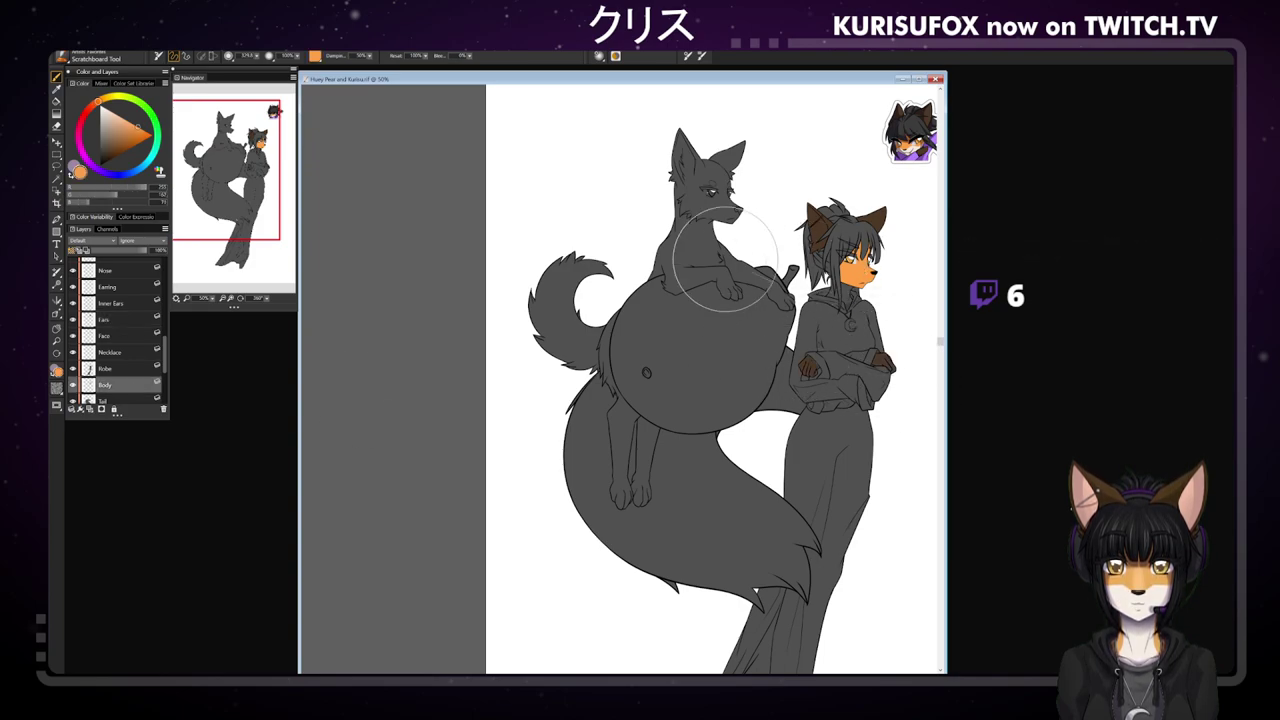
drag(257, 56, 245, 57)
drag(858, 285, 850, 300)
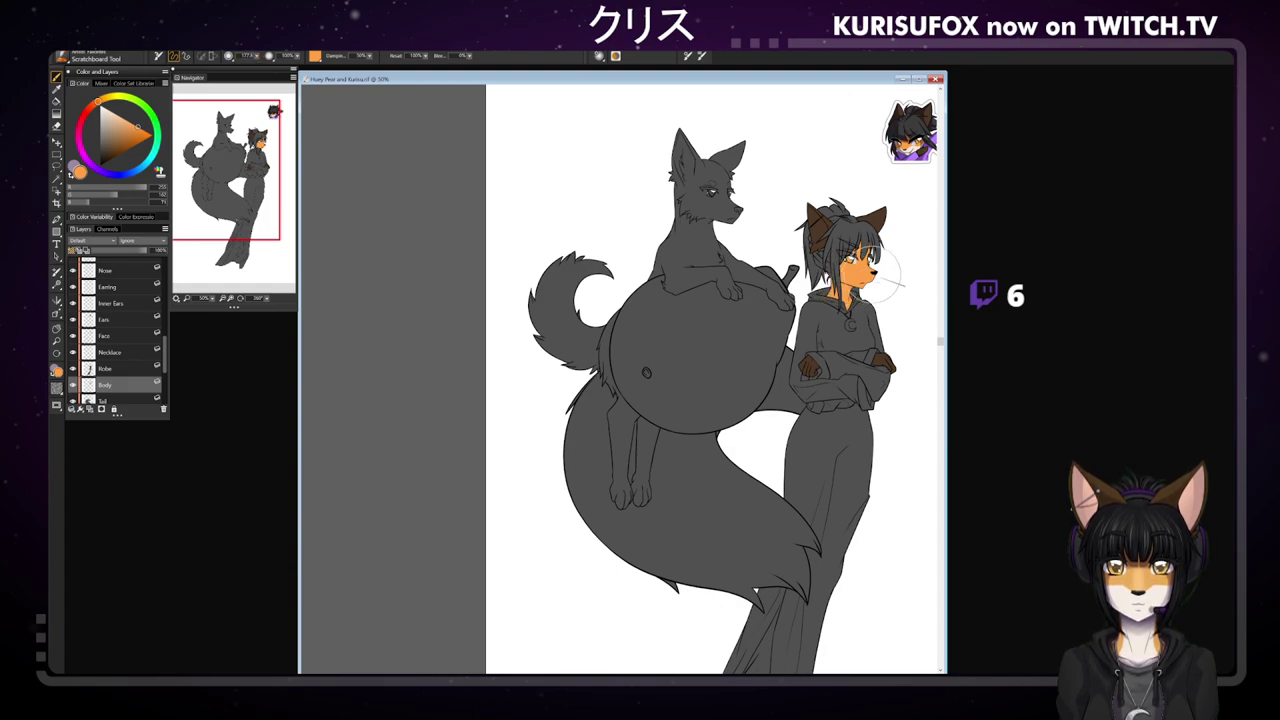
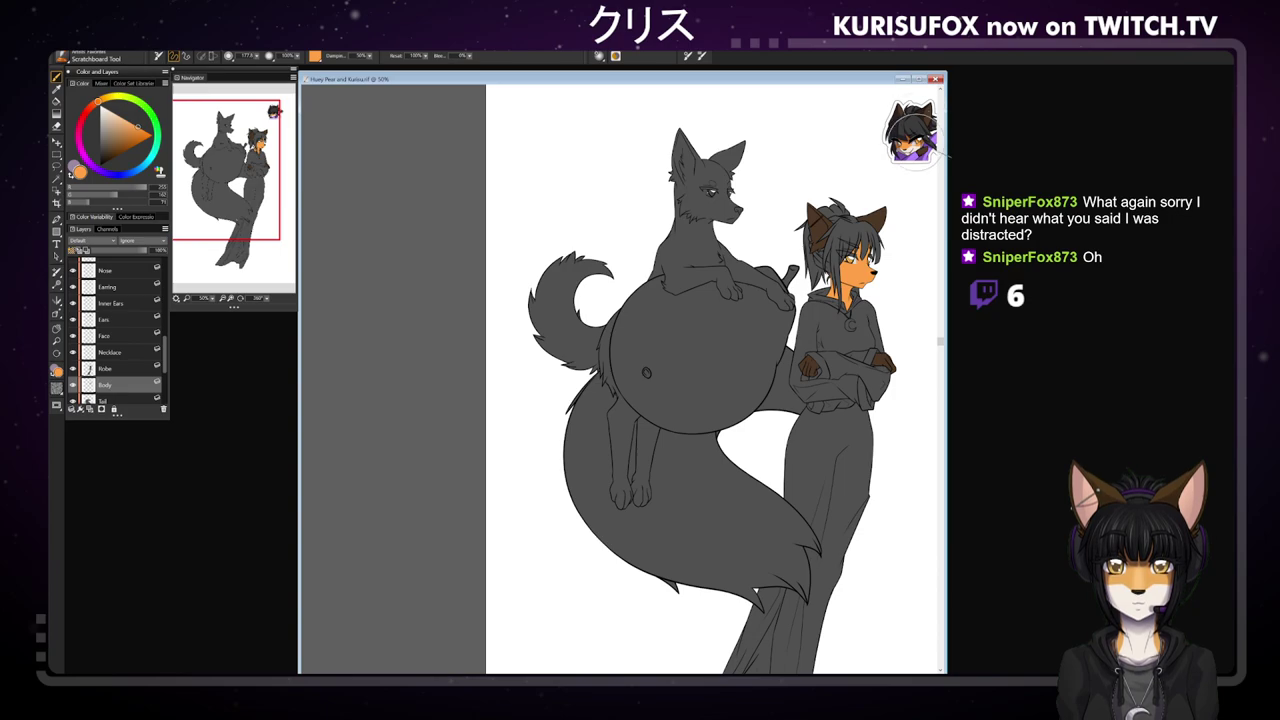
- Sample the sticker's dark hair colour and recolour Kurisu's hair and ponytail on the Hair layer
alt+click(913, 126)
scroll(145, 310, up, 4)
click(141, 303)
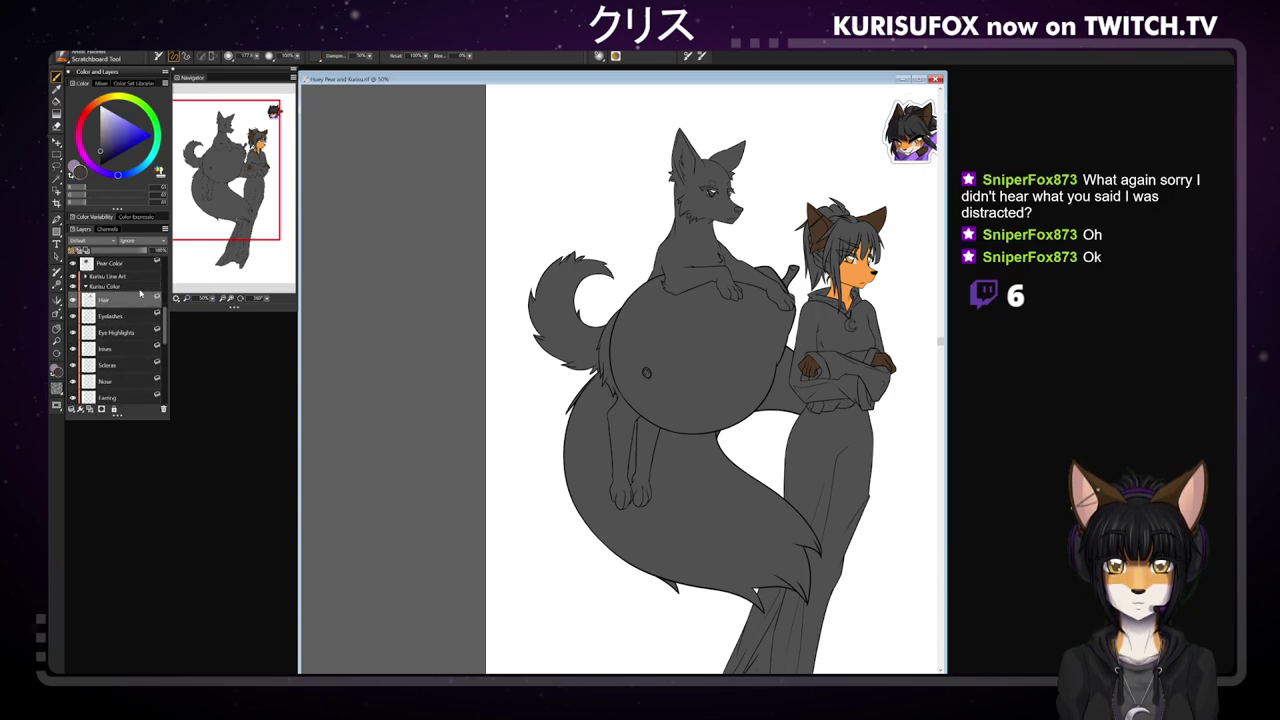
drag(840, 240, 856, 207)
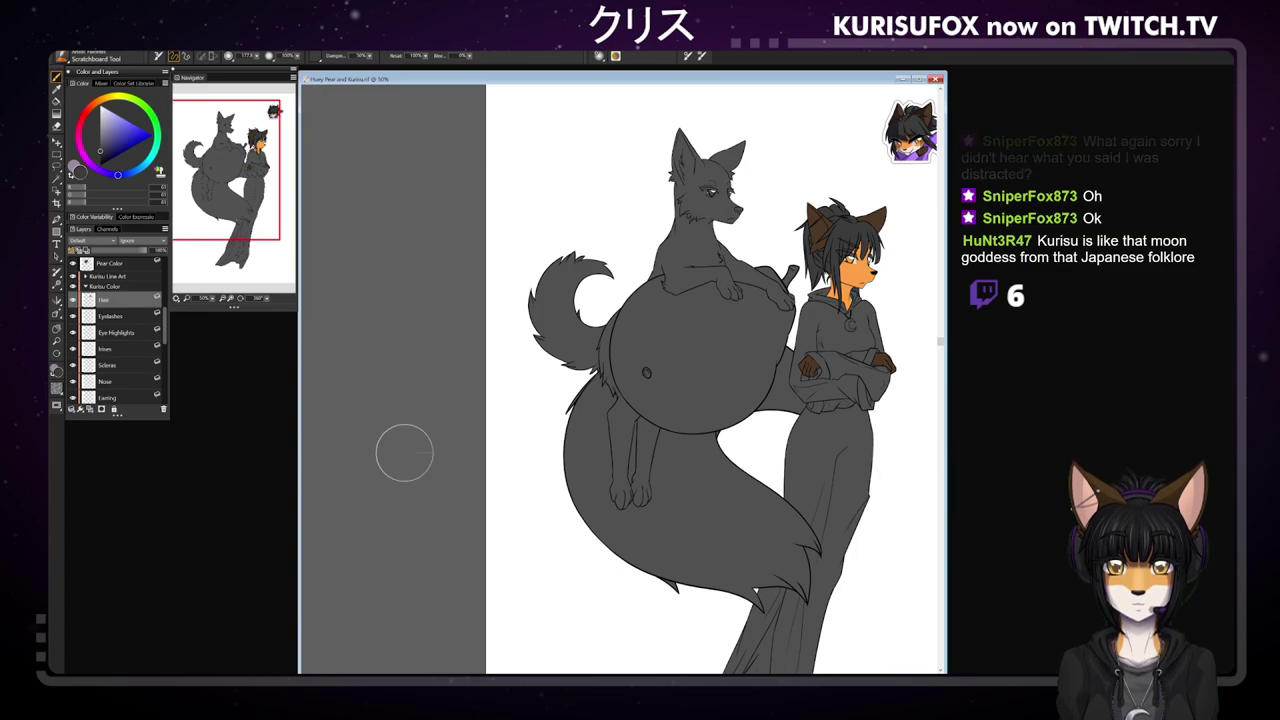
- Repaint Kurisu's robe on the Robe layer from collar to hem with the dark hair colour, using a larger brush
scroll(145, 370, down, 3)
click(140, 390)
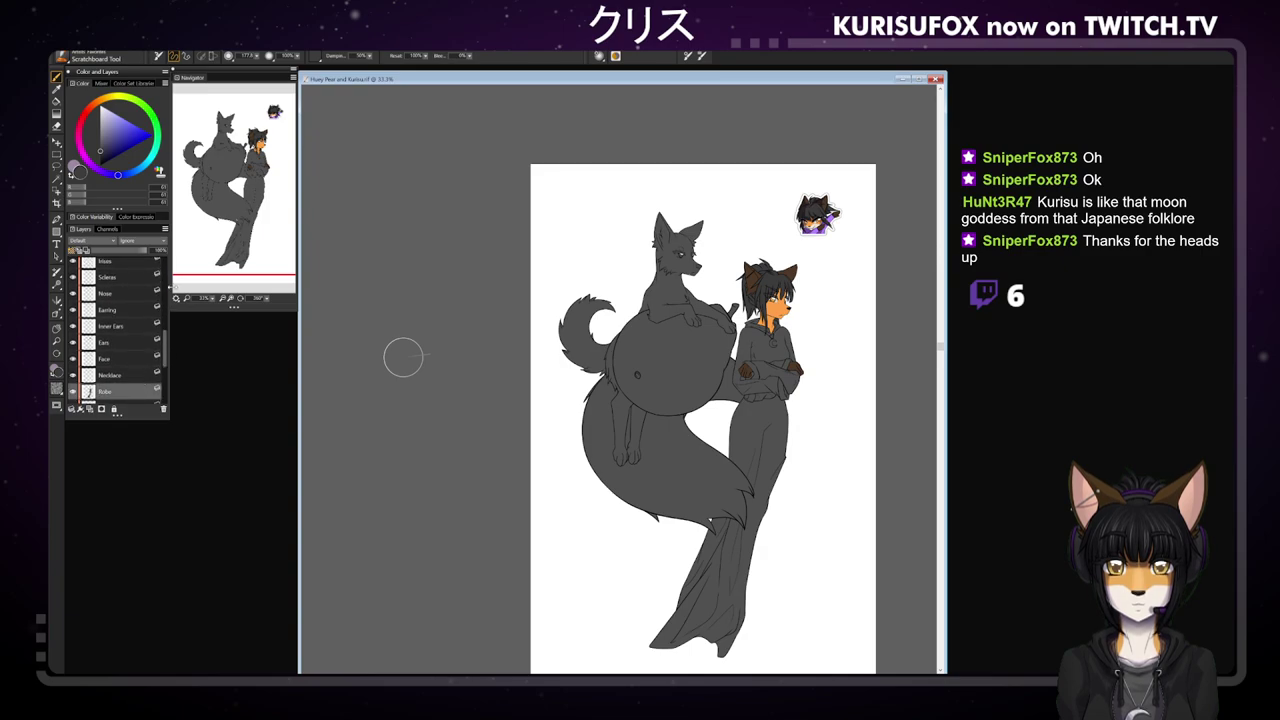
mouse_move(770, 308)
mouse_down()
mouse_move(748, 505)
mouse_move(690, 630)
mouse_up()
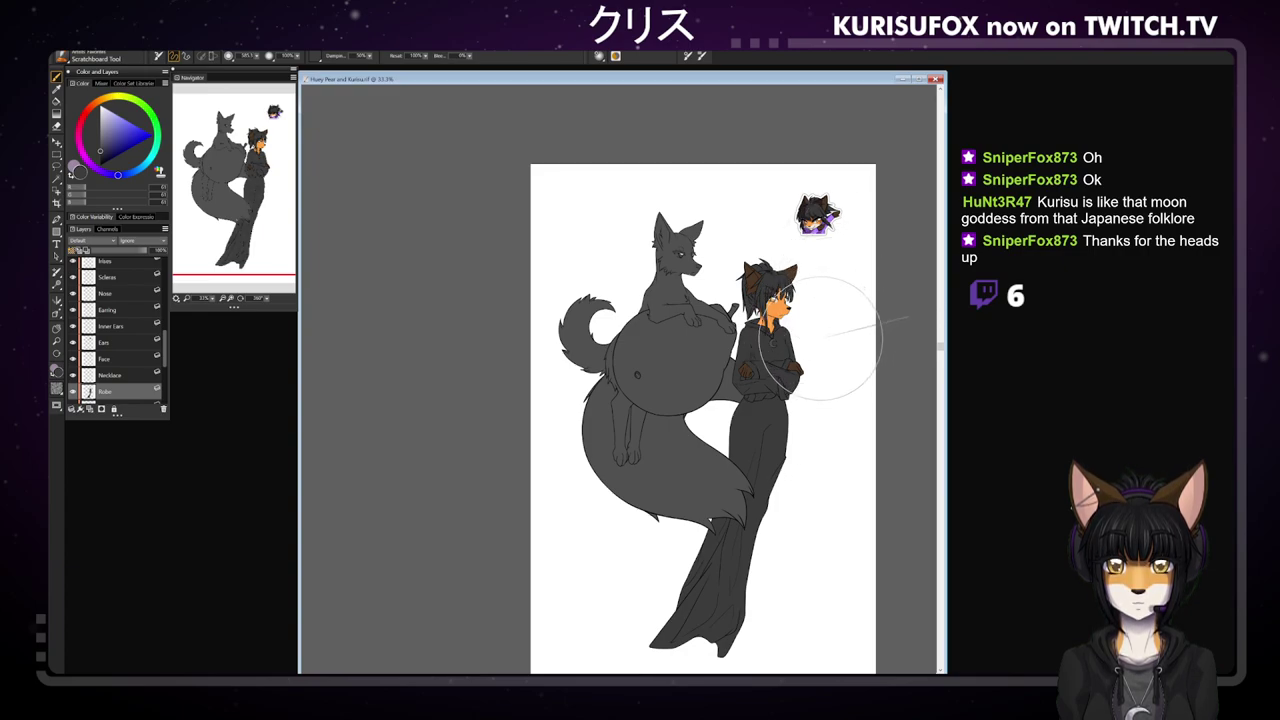
- Sample a purple-tinted near-black from the sticker's hair and repaint the whole robe with it
alt+click(804, 212)
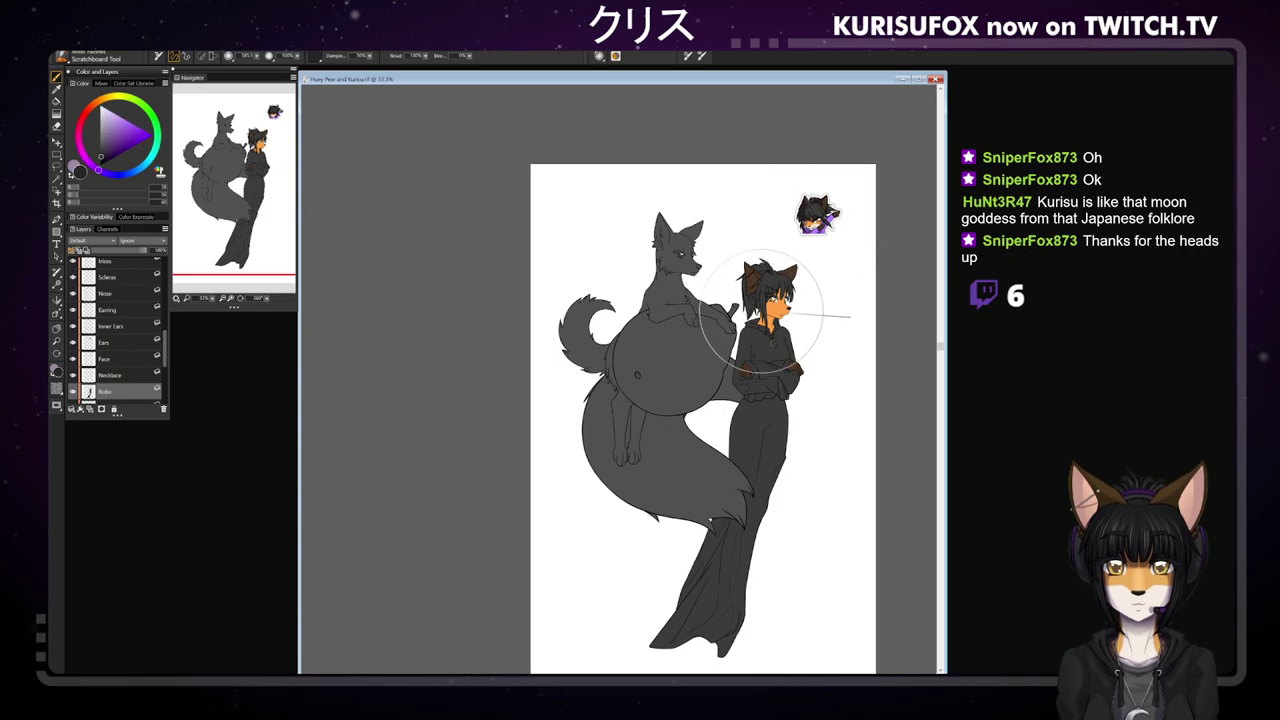
drag(760, 322, 758, 414)
drag(735, 560, 698, 635)
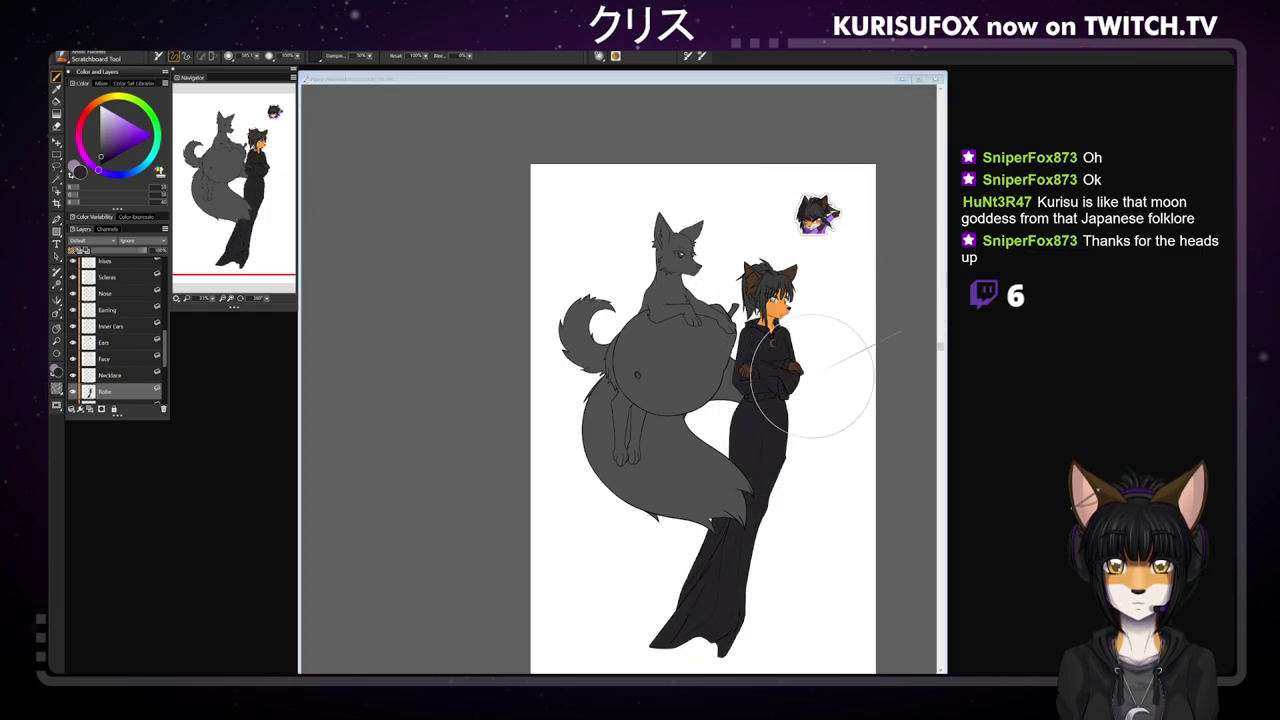
click(760, 445)
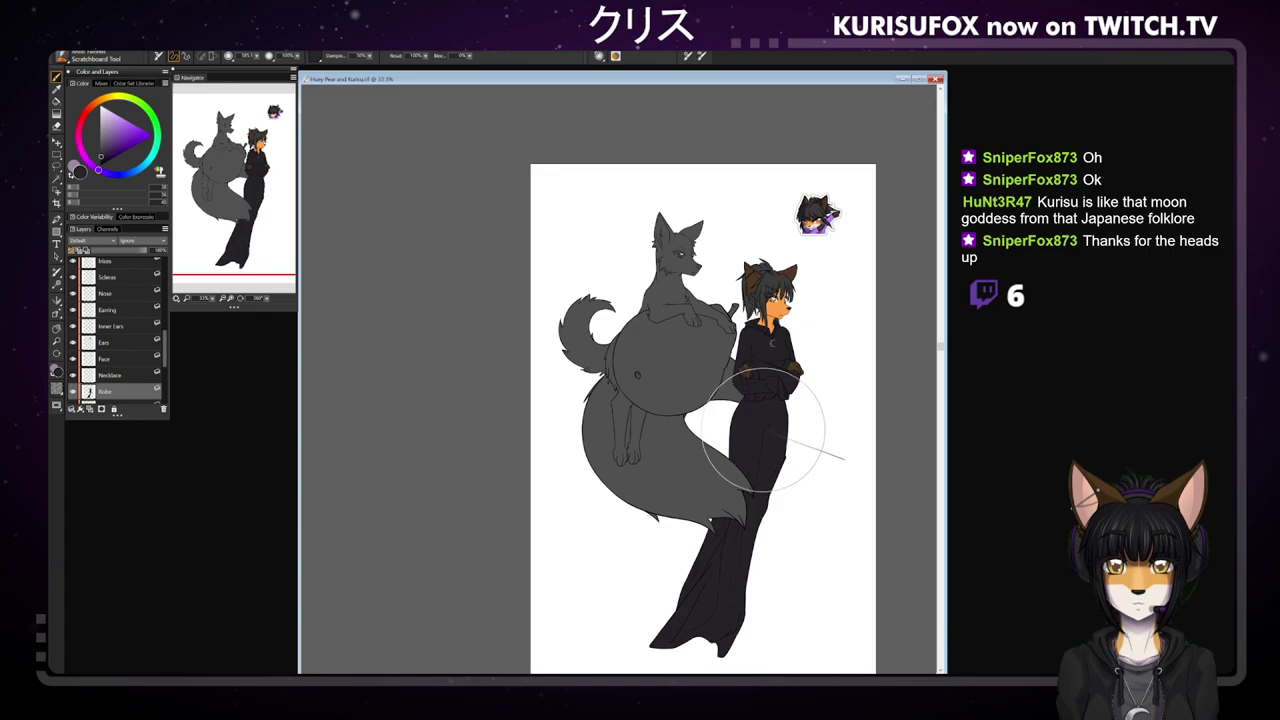
- Try a lighter grey on the upper robe, then darken the colour to a neutral near-black and repaint the whole robe
click(97, 152)
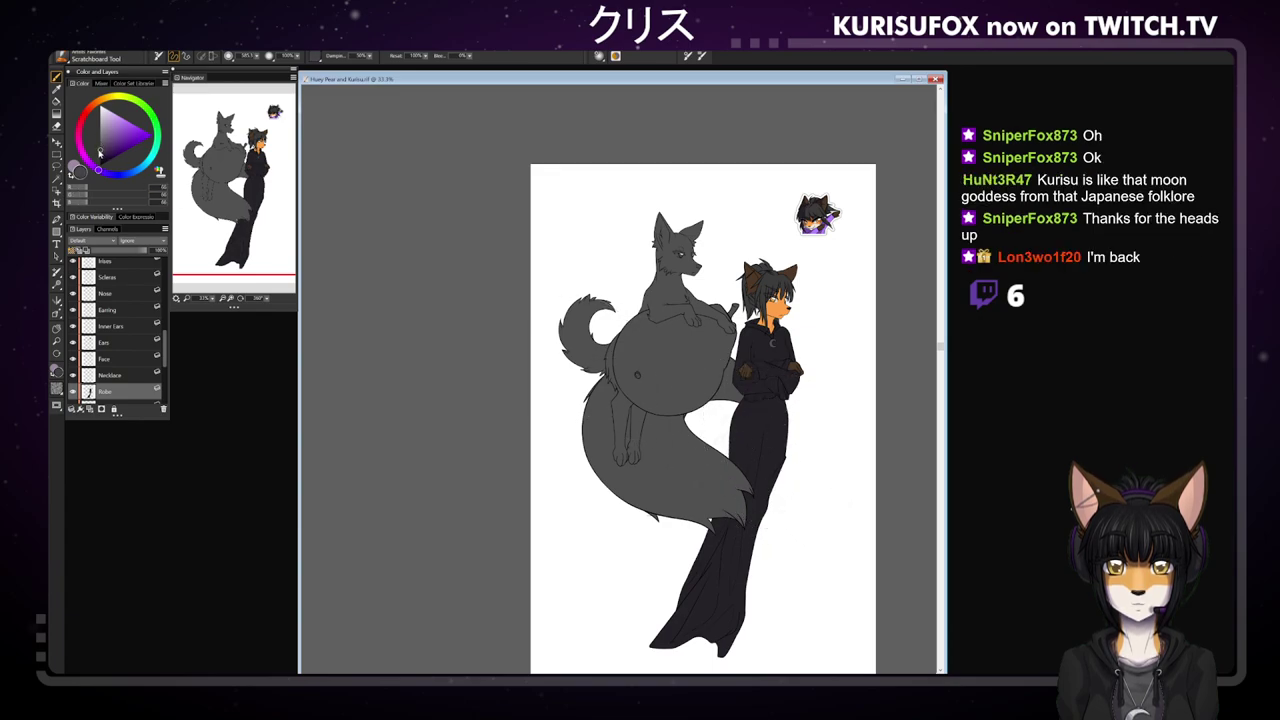
mouse_move(773, 312)
mouse_down()
mouse_move(748, 478)
mouse_move(768, 428)
mouse_up()
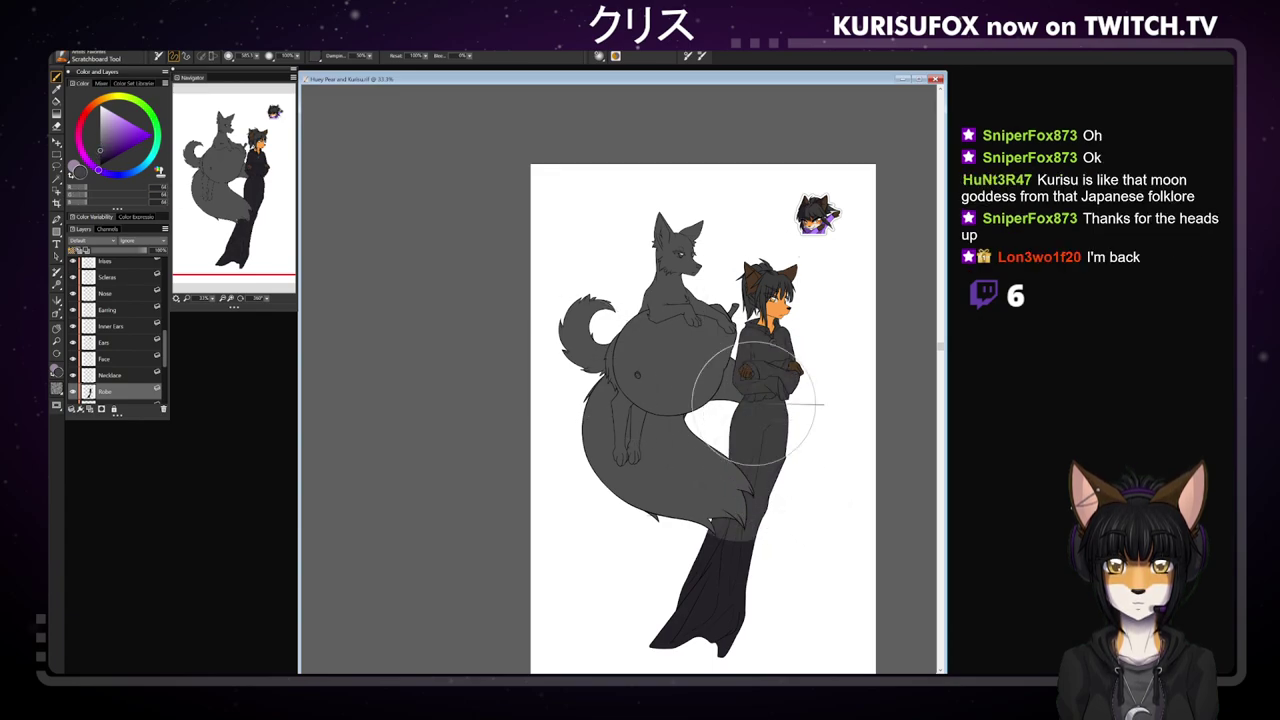
click(100, 157)
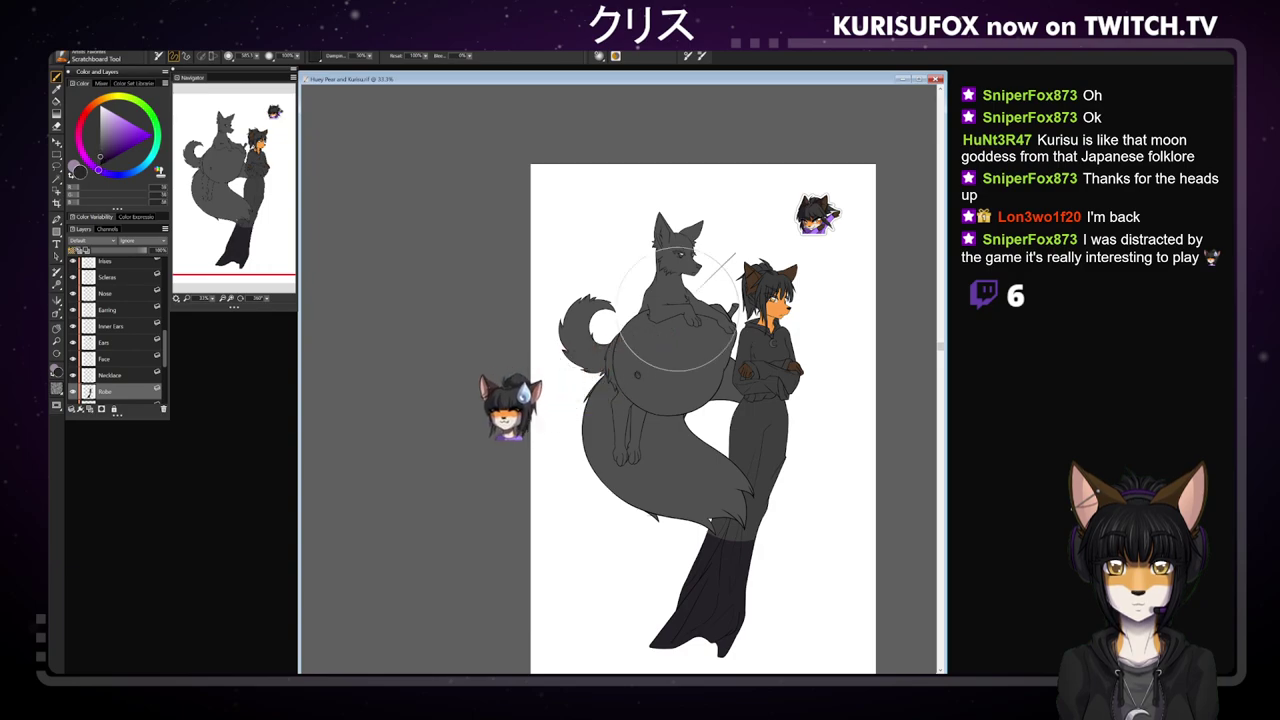
drag(765, 335, 760, 393)
drag(760, 445, 732, 540)
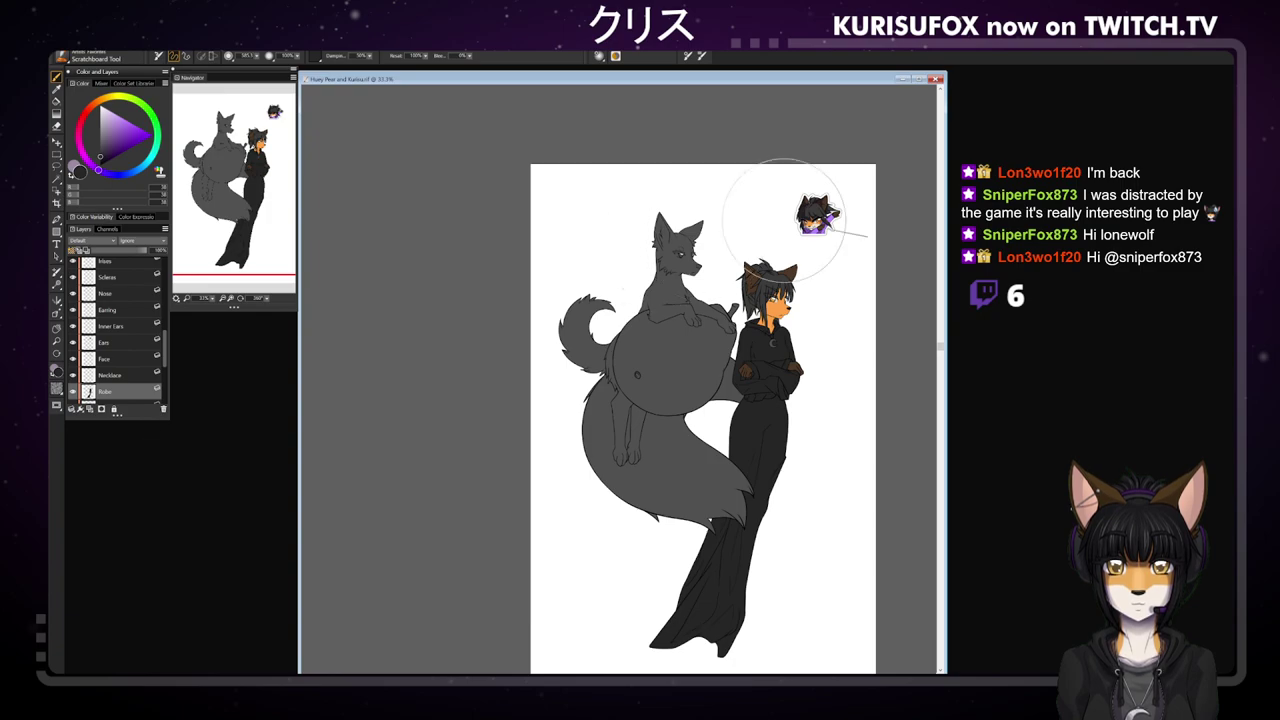
- Switch to the Detail Oils Brush and make the Face layer active
click(62, 57)
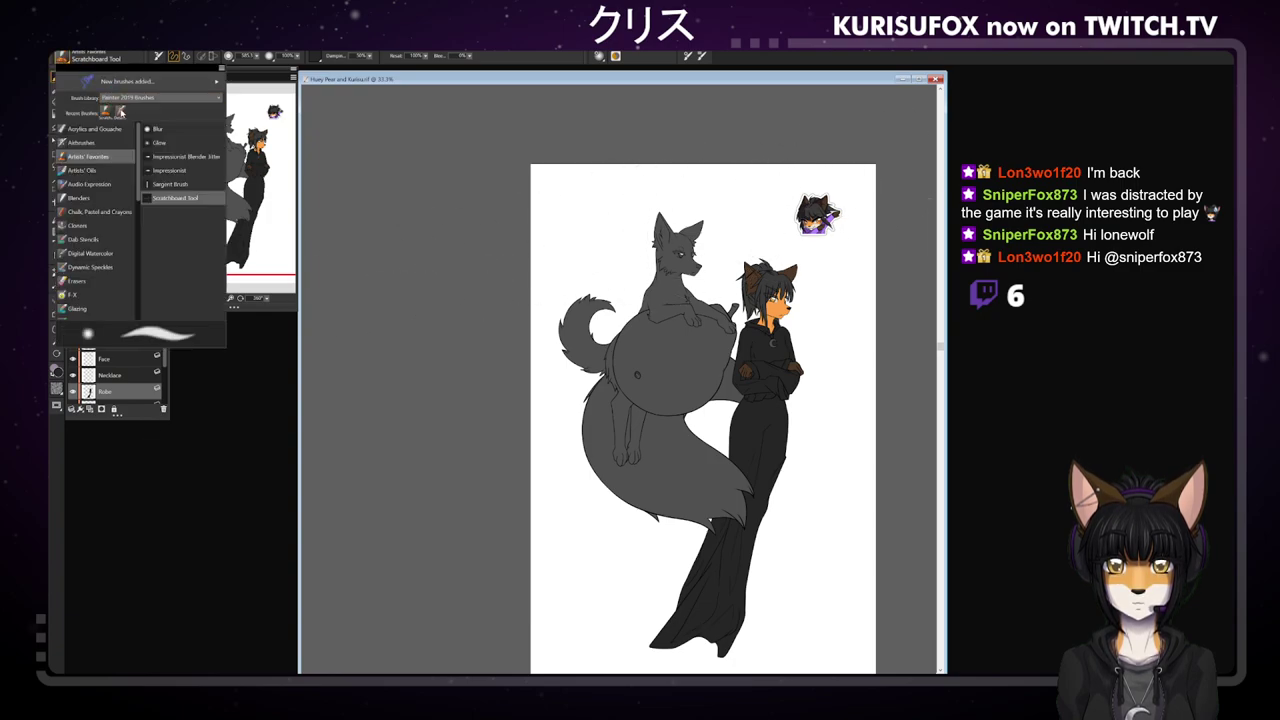
click(82, 170)
click(172, 142)
click(109, 362)
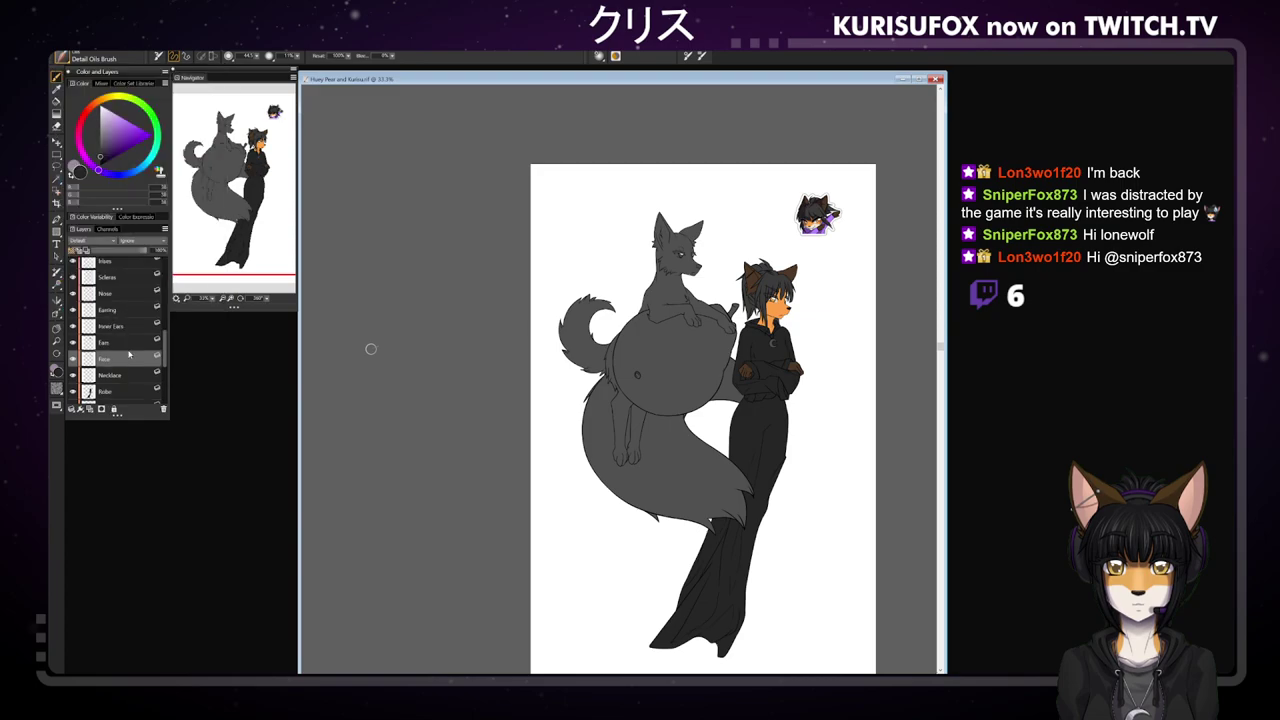
- Sample the off-white from the sticker's muzzle and reduce the Detail Oils Brush size for the face markings
click(56, 329)
drag(721, 298, 566, 371)
scroll(686, 372, up, 5)
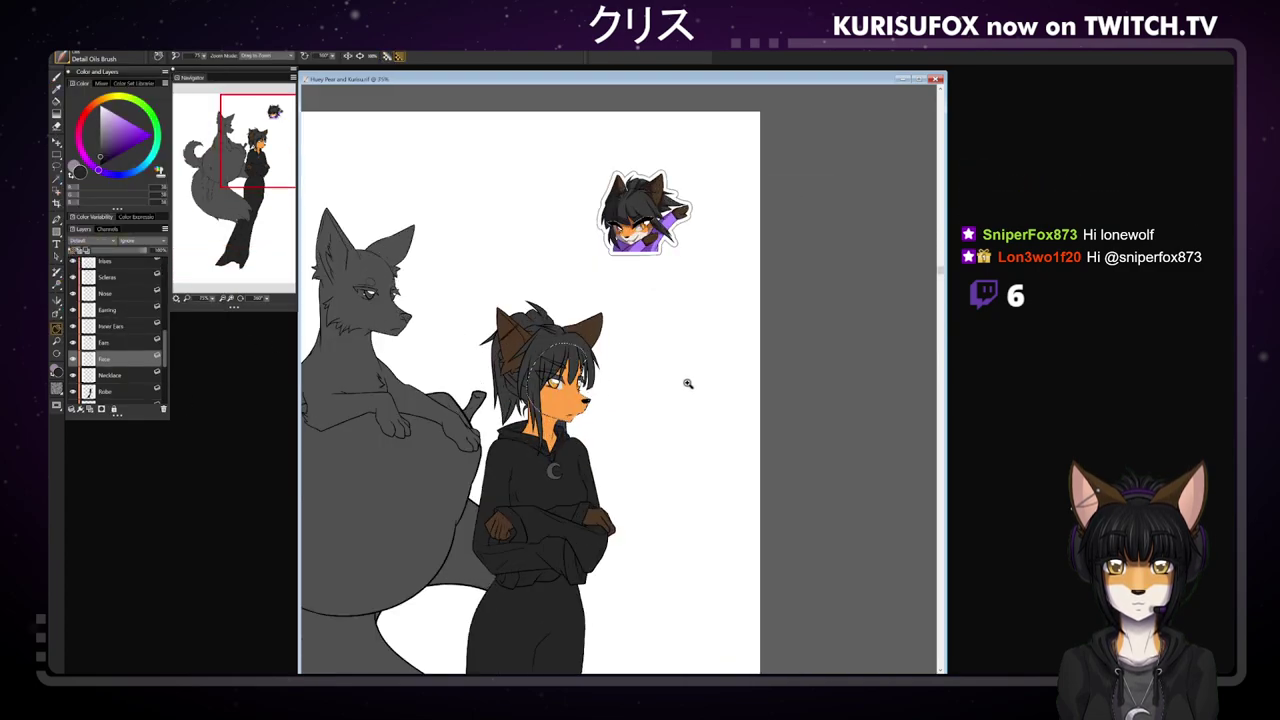
drag(633, 449, 650, 559)
key(b)
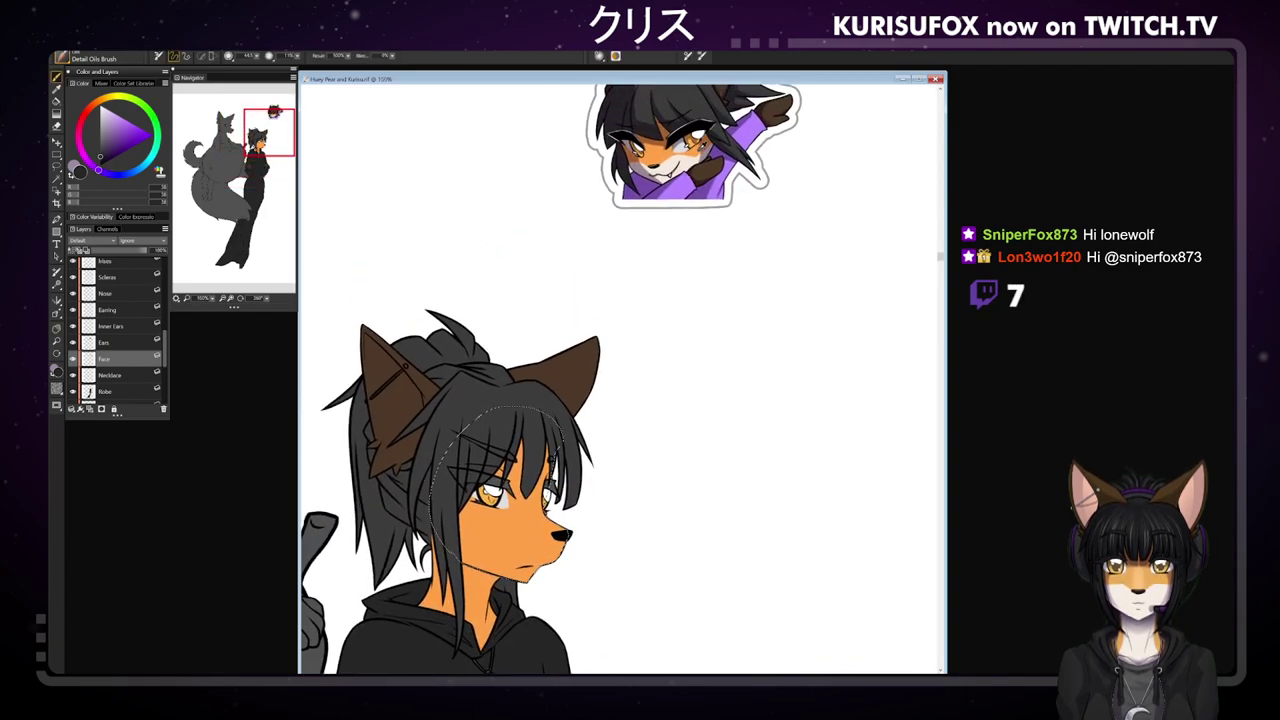
alt+click(700, 152)
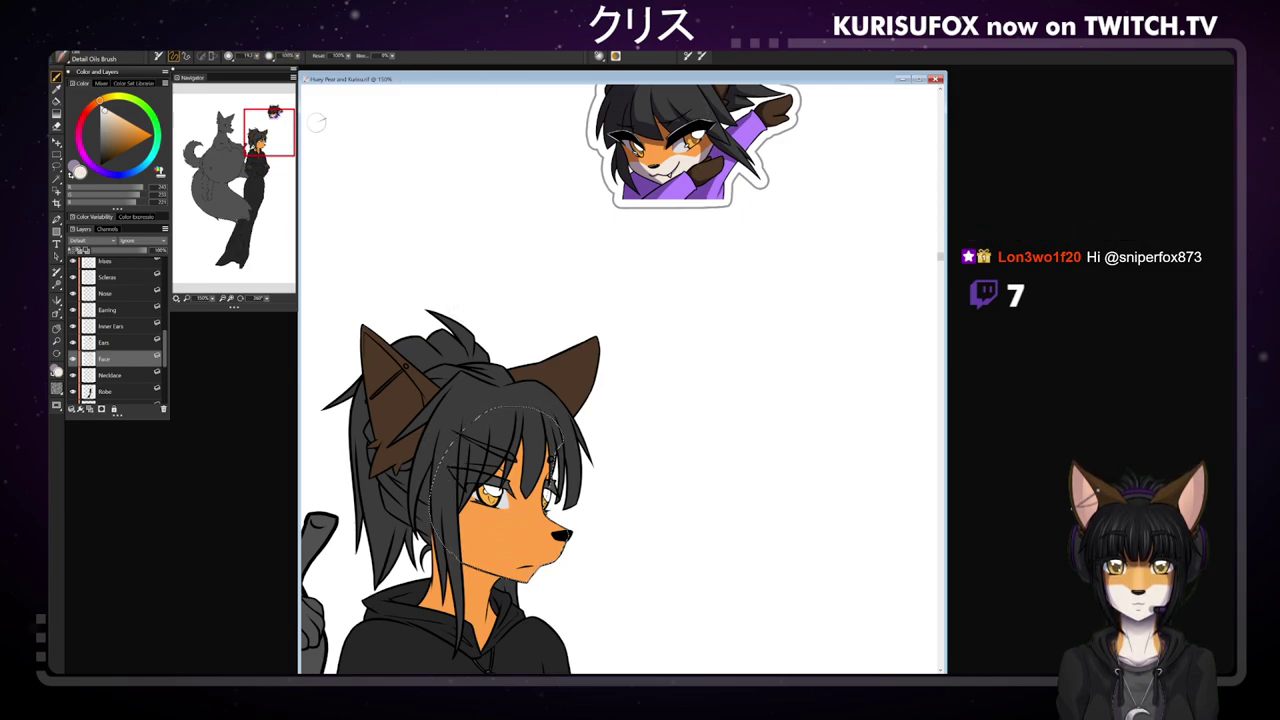
drag(256, 56, 243, 56)
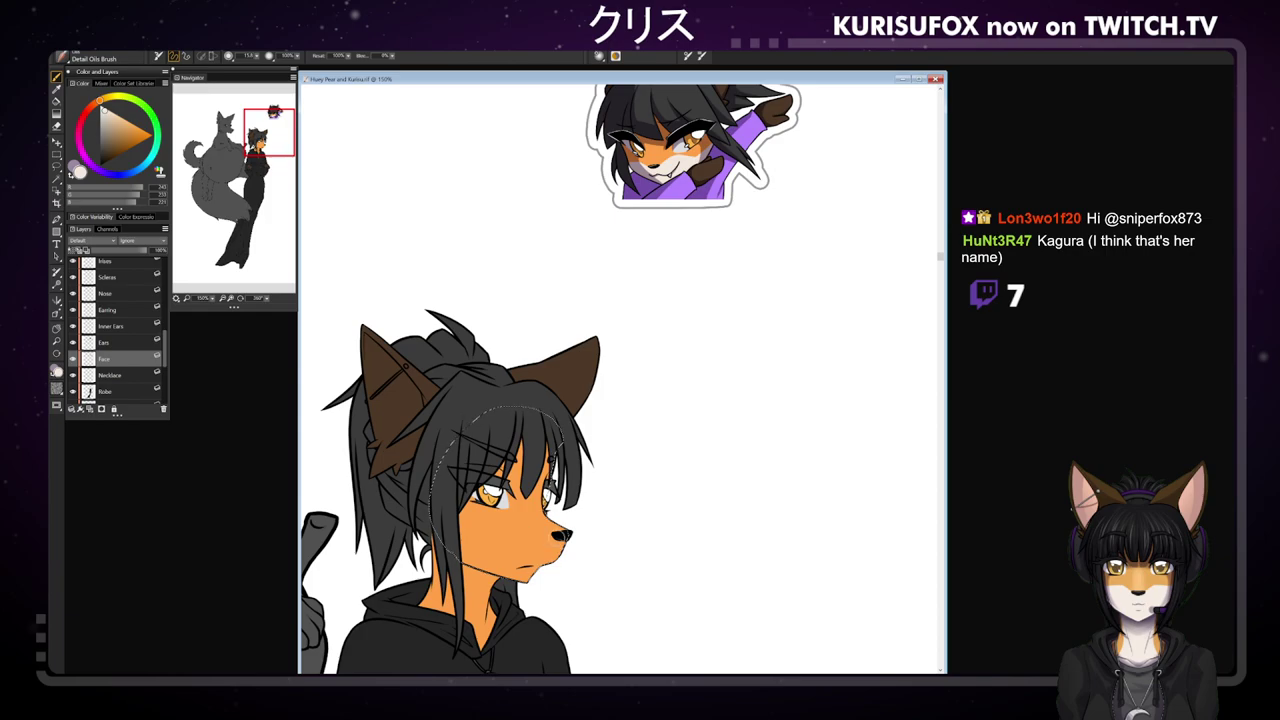
- Paint the lower half of Kurisu's face off-white, outlining the marking's edge below the eyes and filling the muzzle and cheek
drag(508, 530, 484, 542)
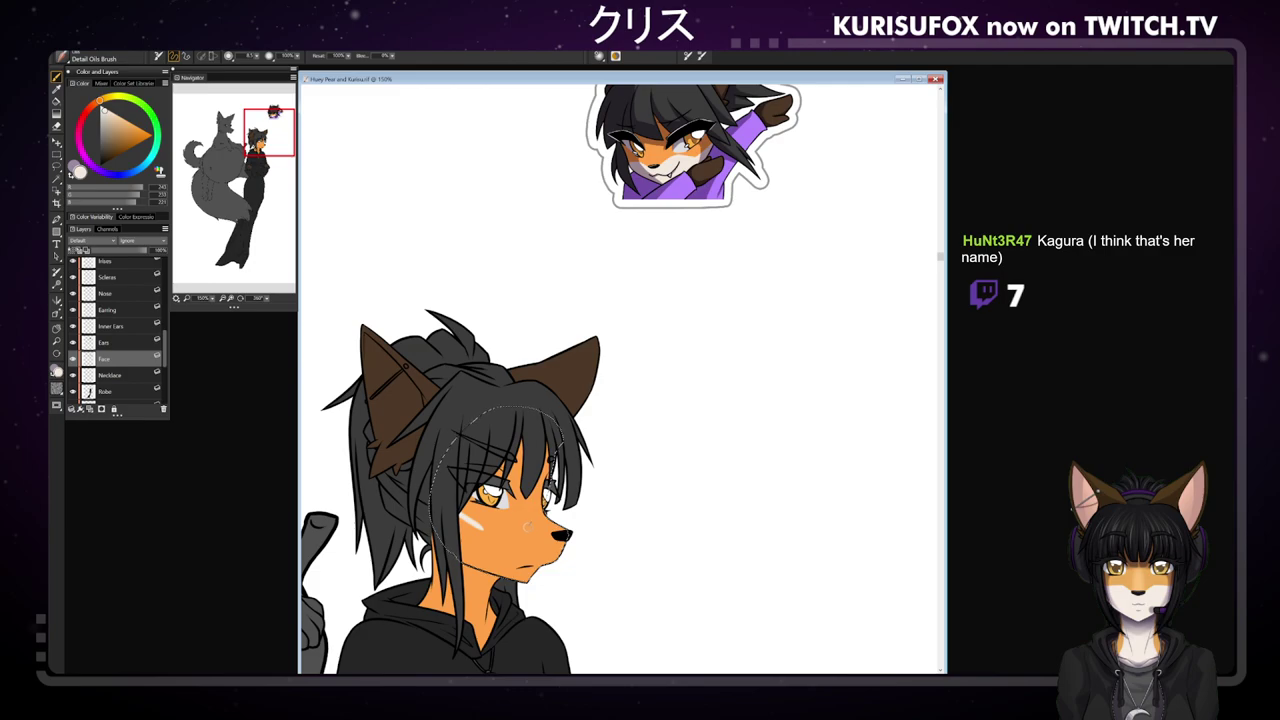
key(ctrl+z)
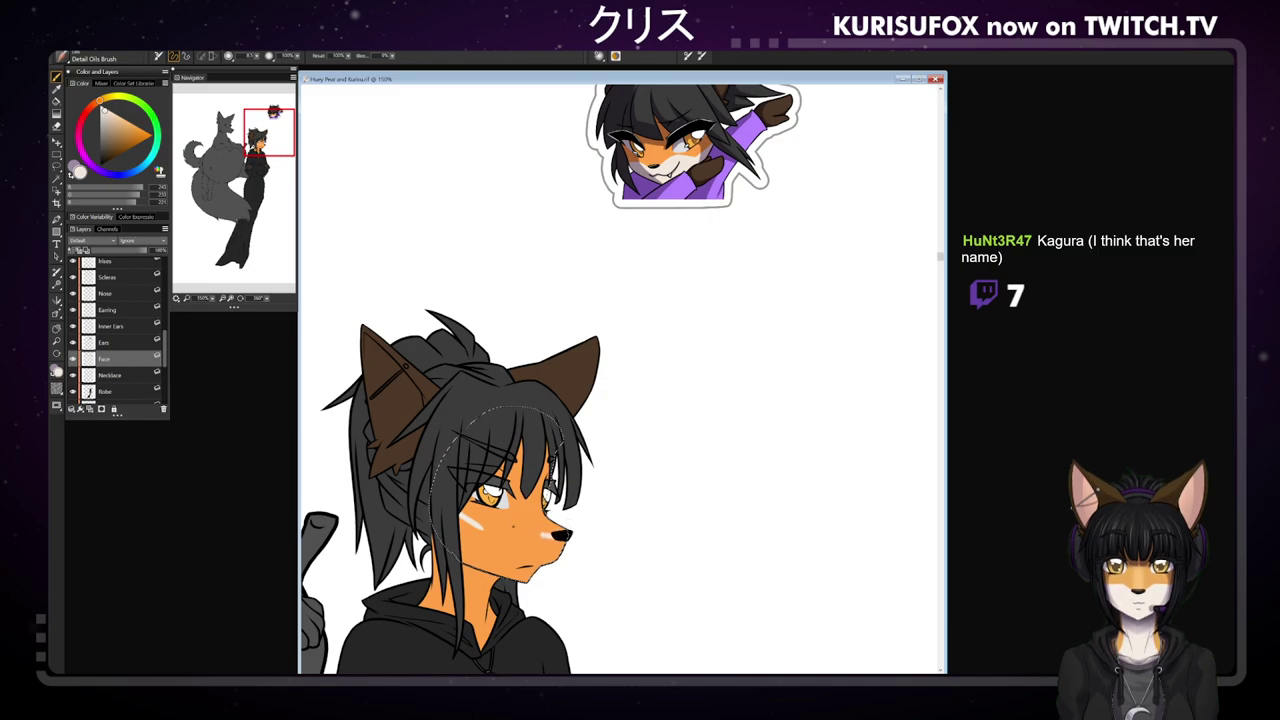
drag(465, 520, 545, 530)
click(256, 56)
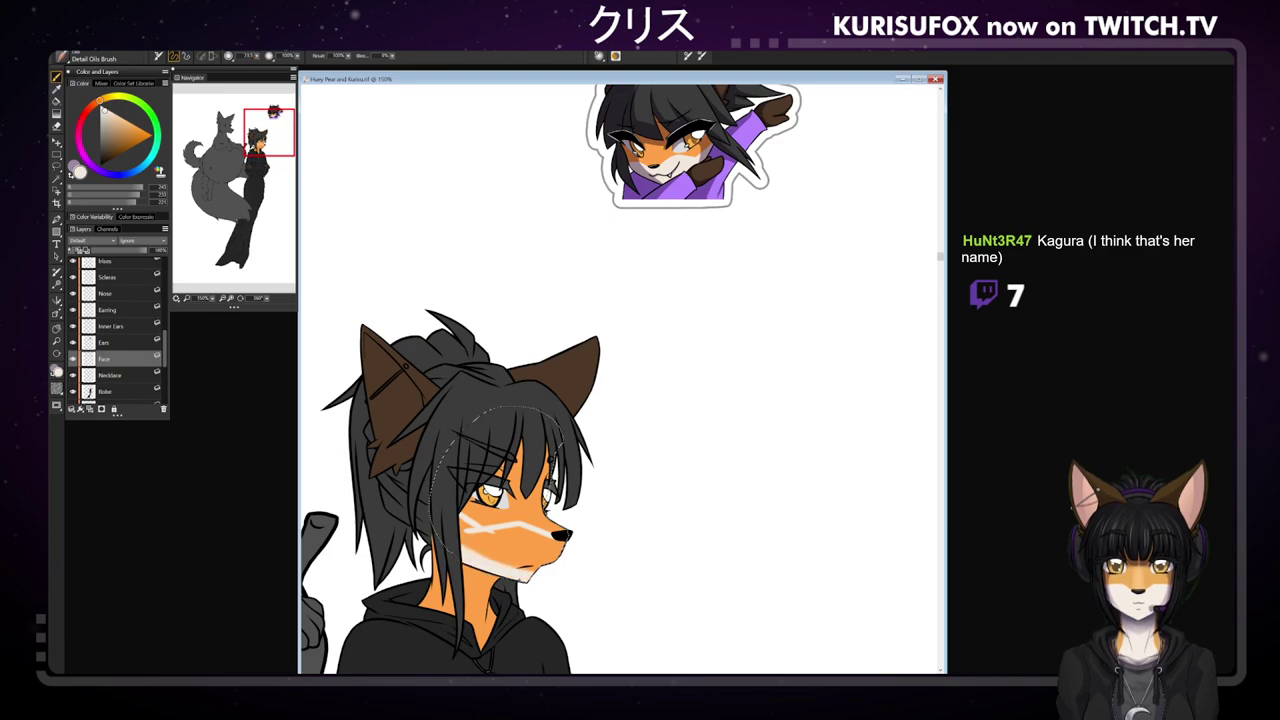
drag(510, 564, 465, 530)
click(257, 56)
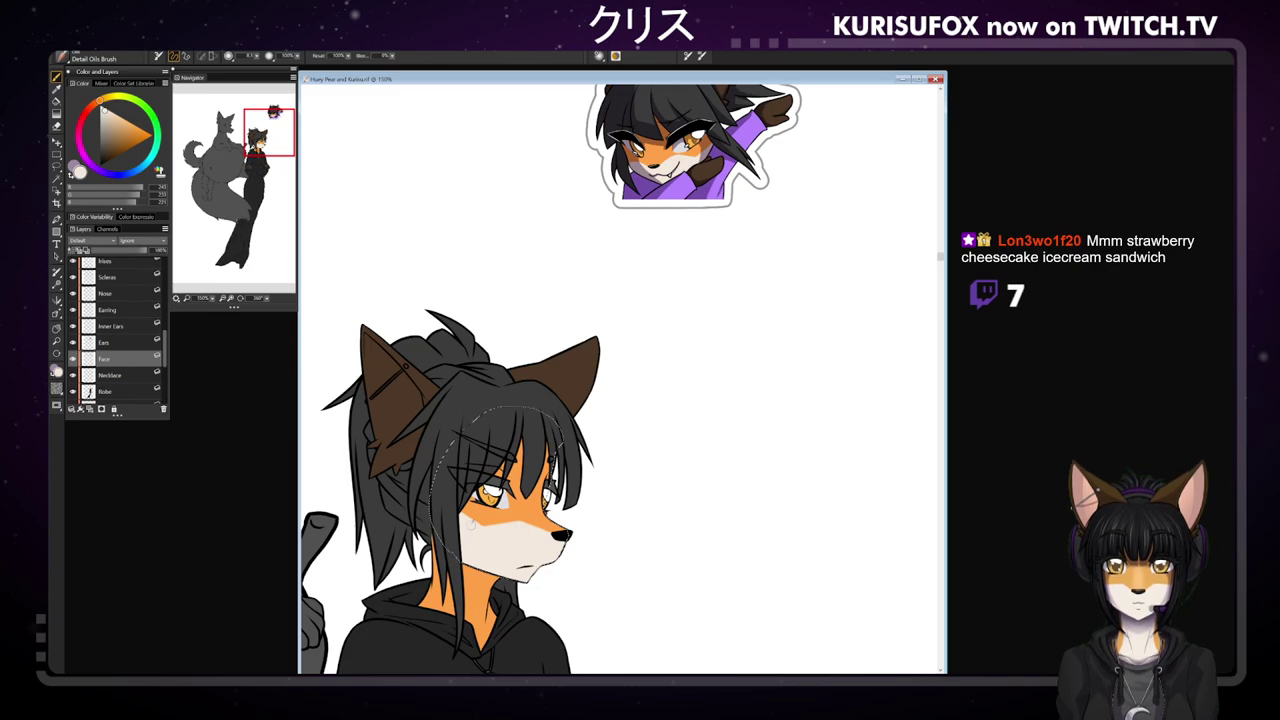
- Mix a neutral mid-grey and paint Kurisu's earring on the Earring layer with the Scratchboard Tool
drag(121, 146, 93, 135)
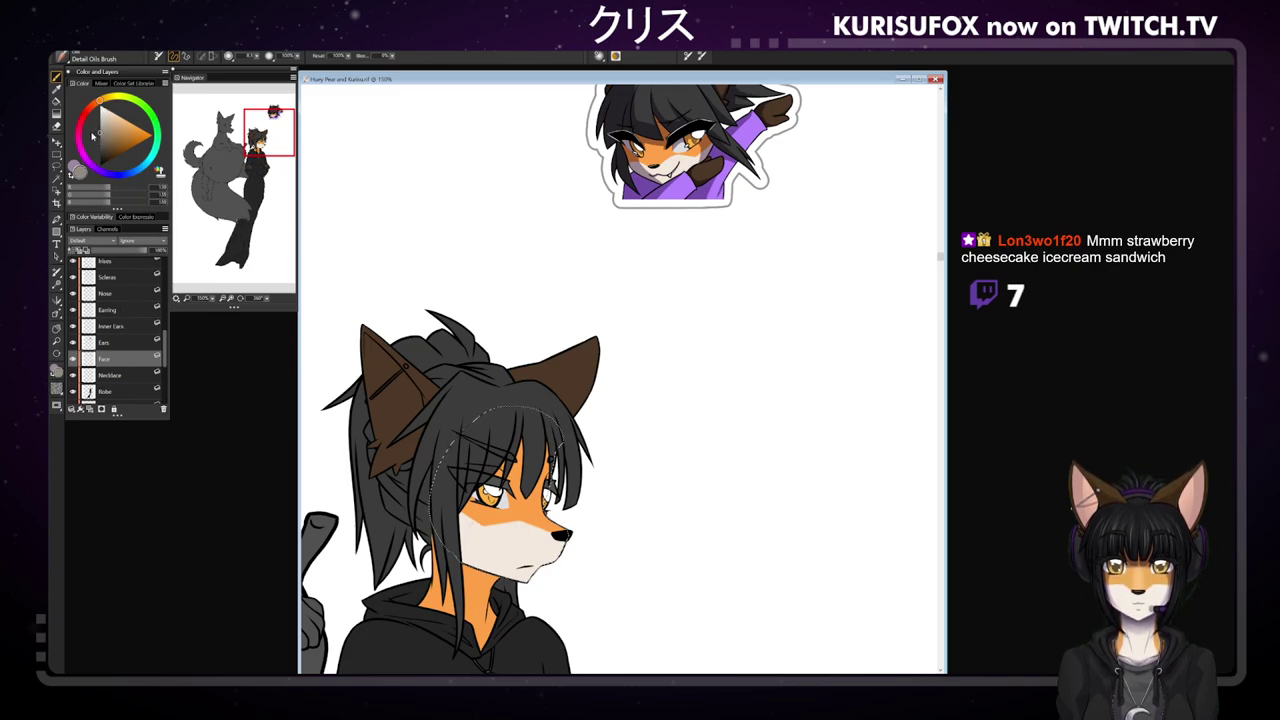
click(133, 312)
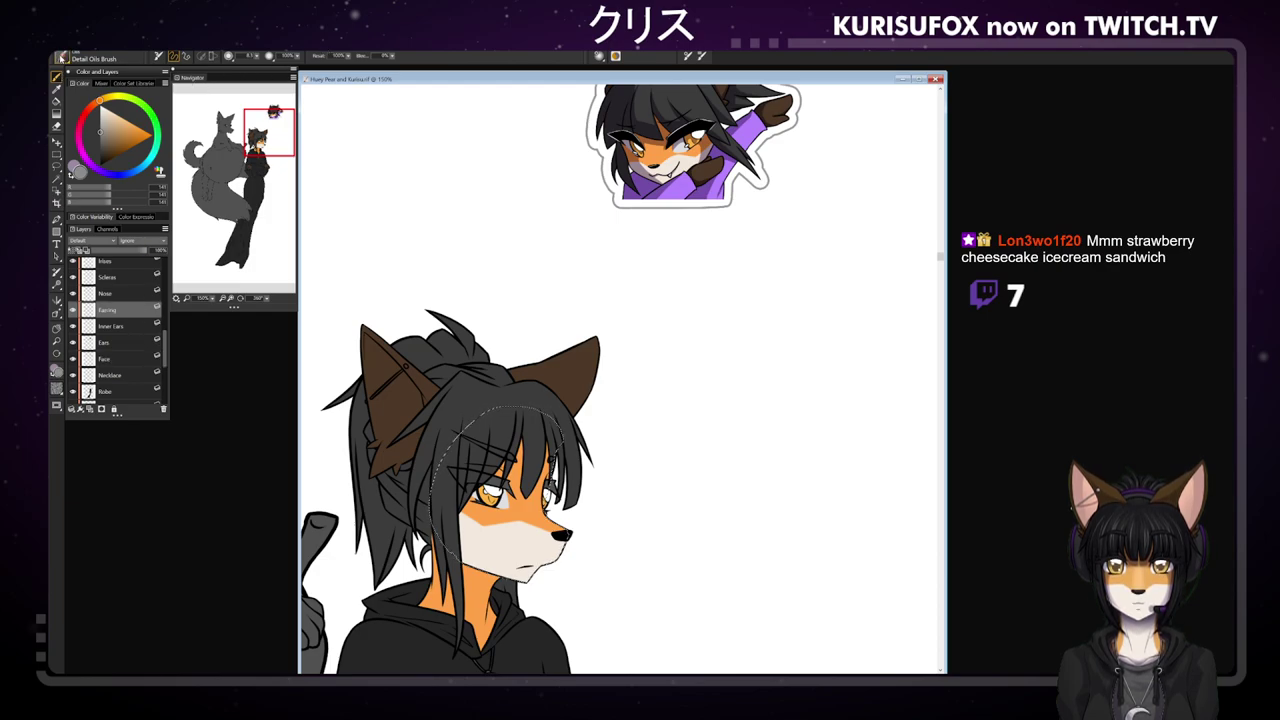
click(62, 57)
click(123, 114)
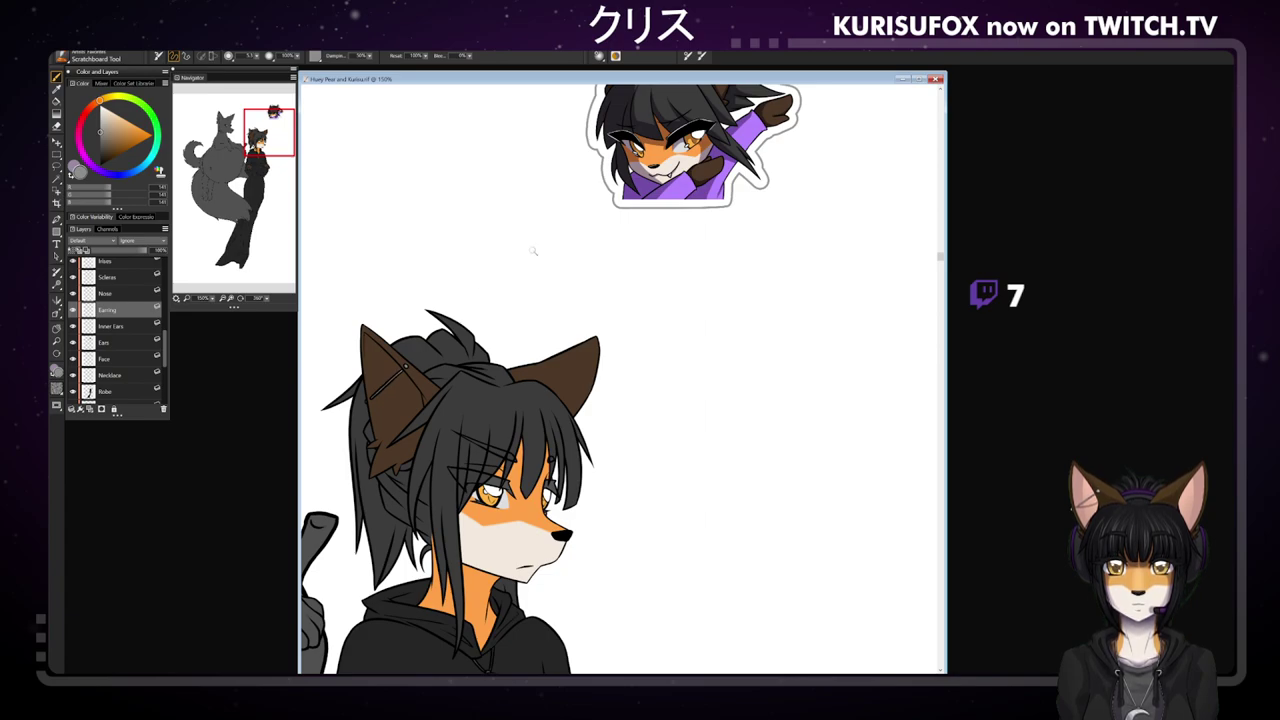
- Check the Ears, Inner Ears, Nose and Eyelashes layers for areas still to recolour, sampling a near-black on the way
click(132, 342)
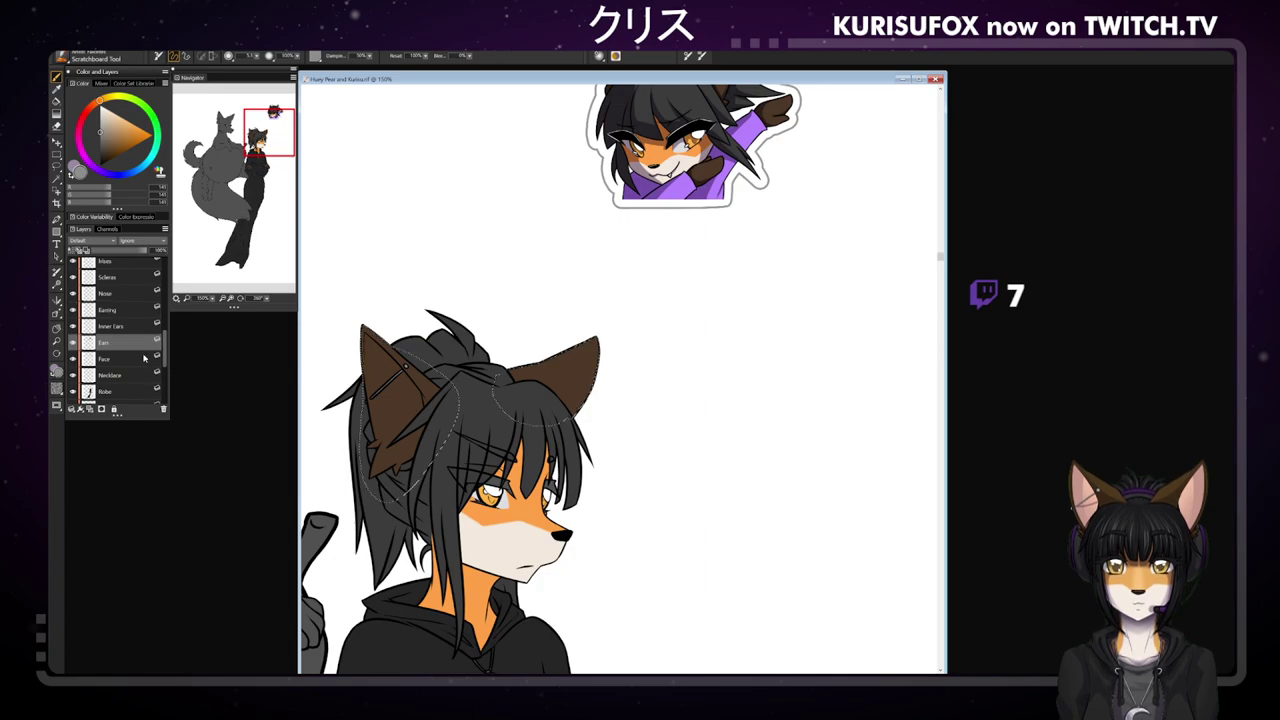
click(131, 325)
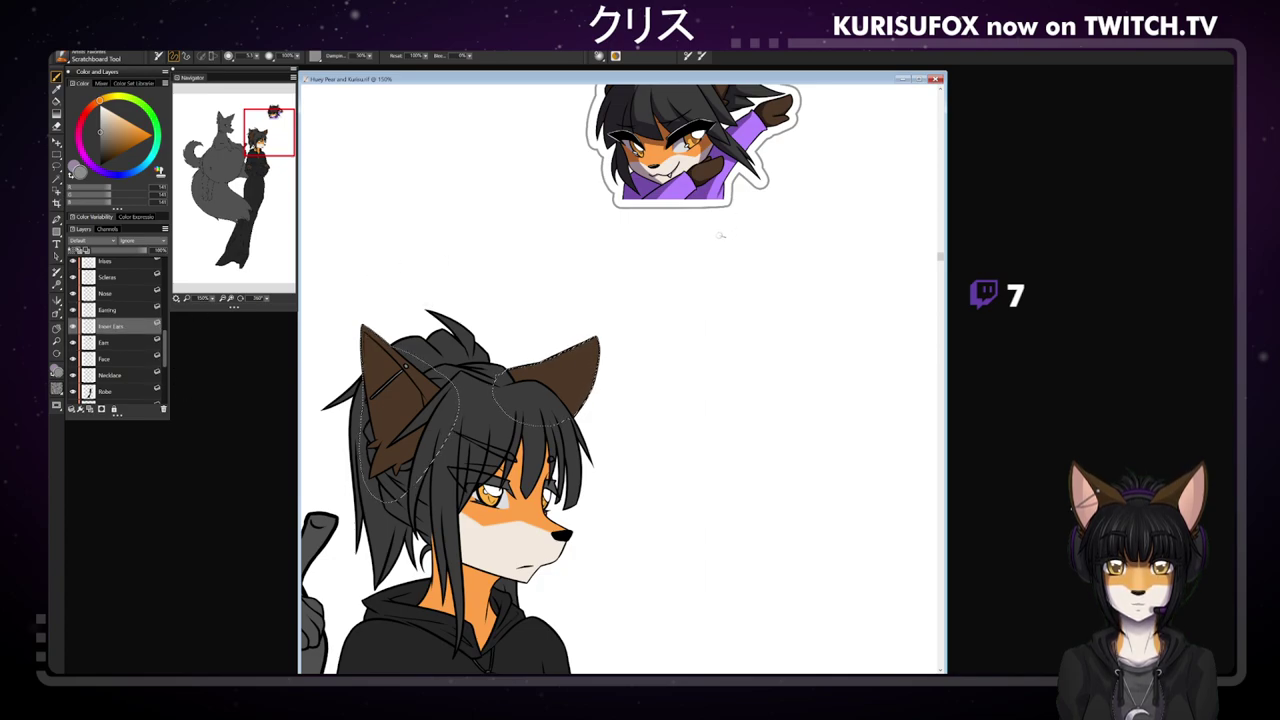
scroll(729, 232, down, 3)
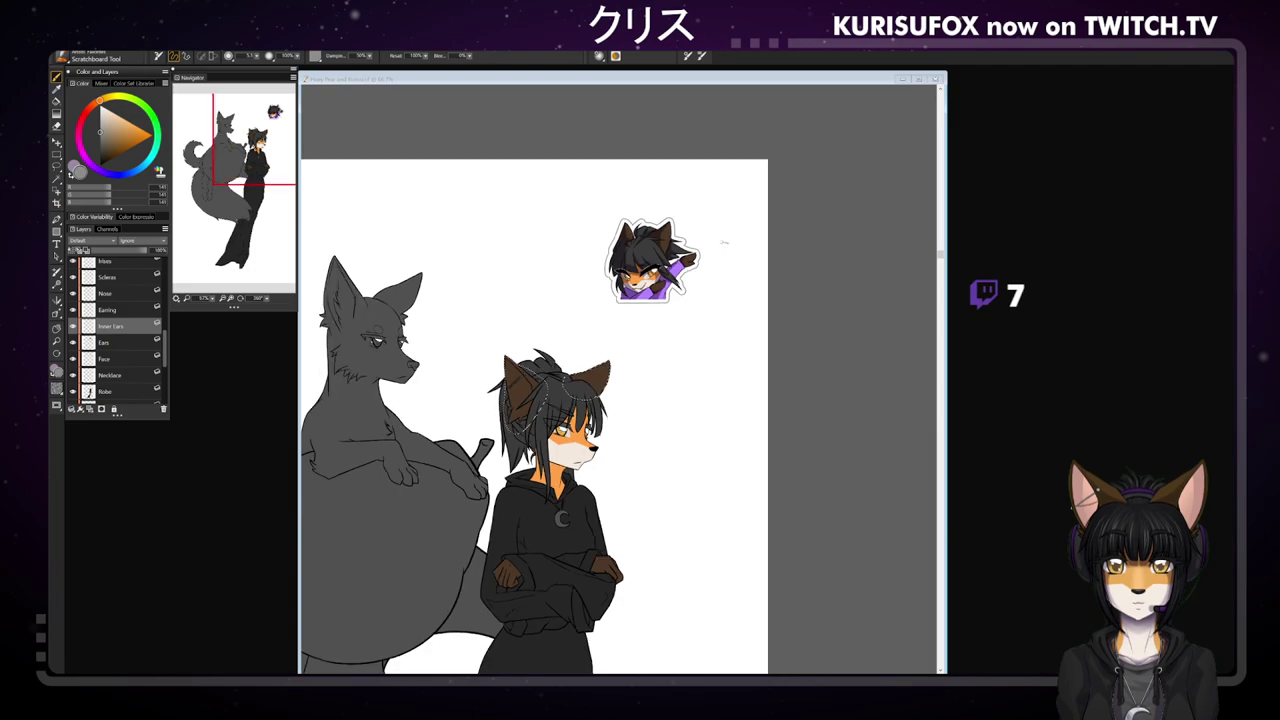
scroll(724, 242, down, 1)
scroll(616, 377, up, 1)
alt+click(594, 447)
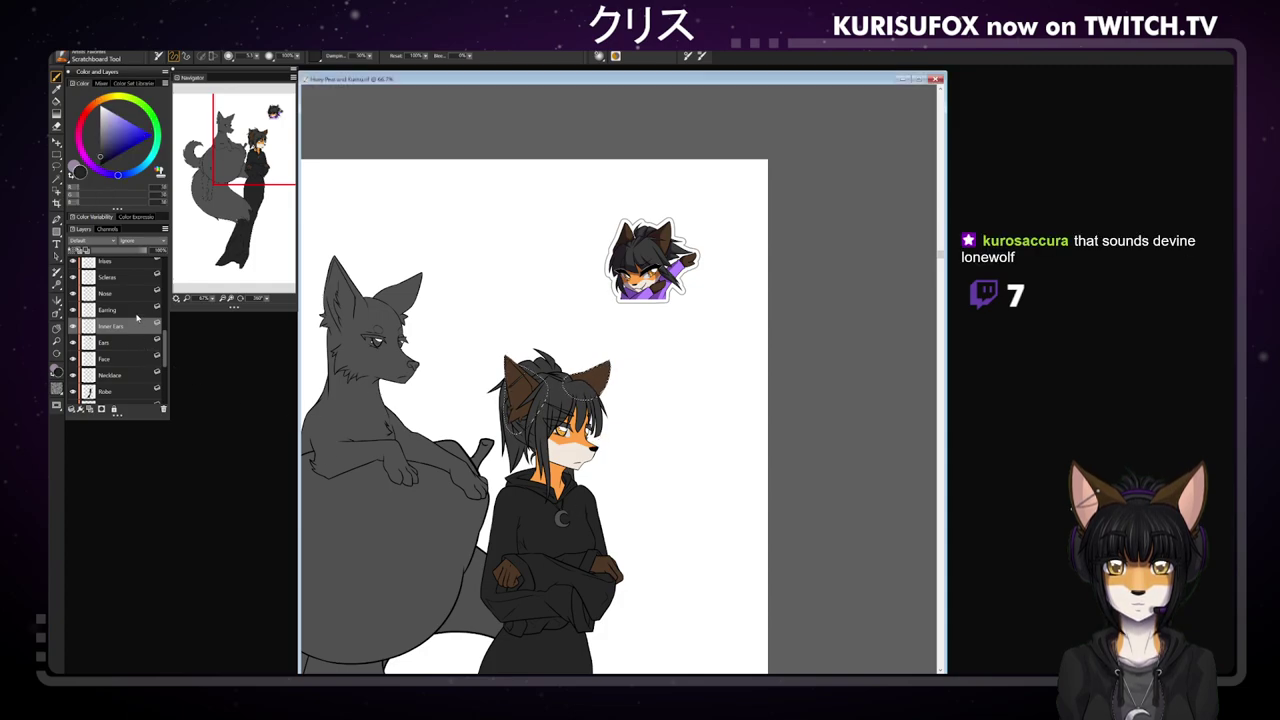
click(110, 293)
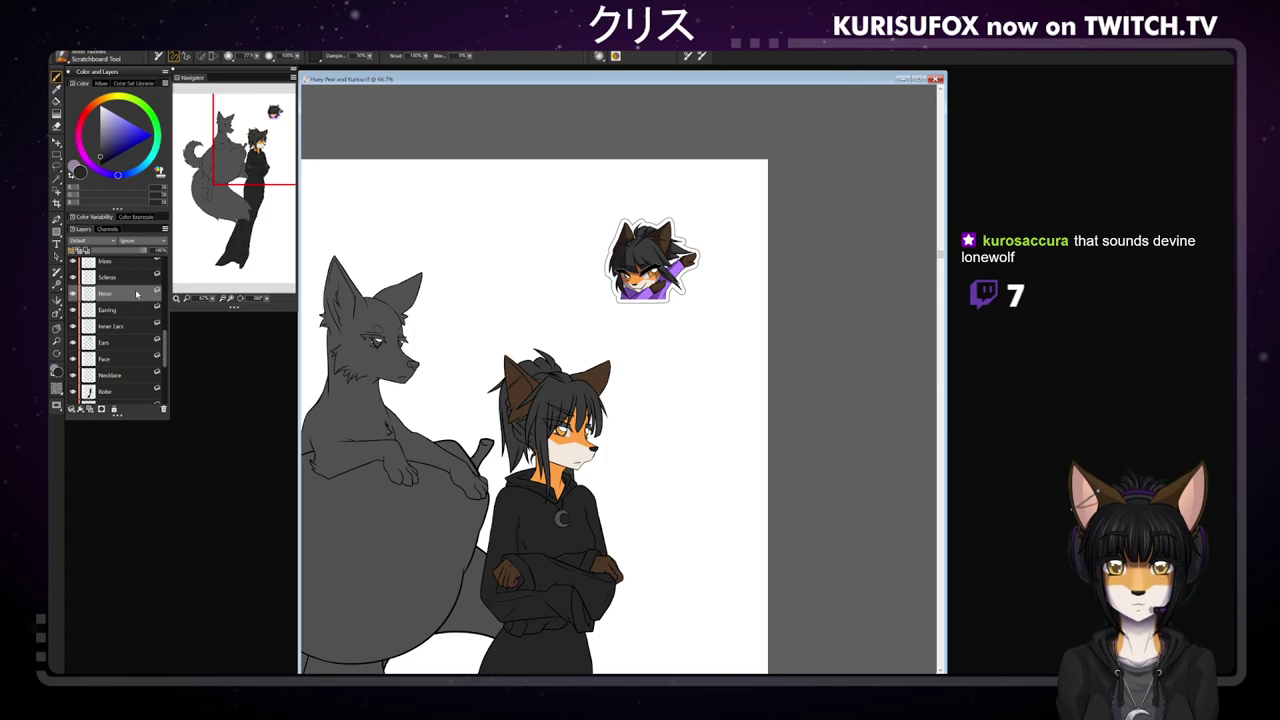
scroll(140, 300, up, 3)
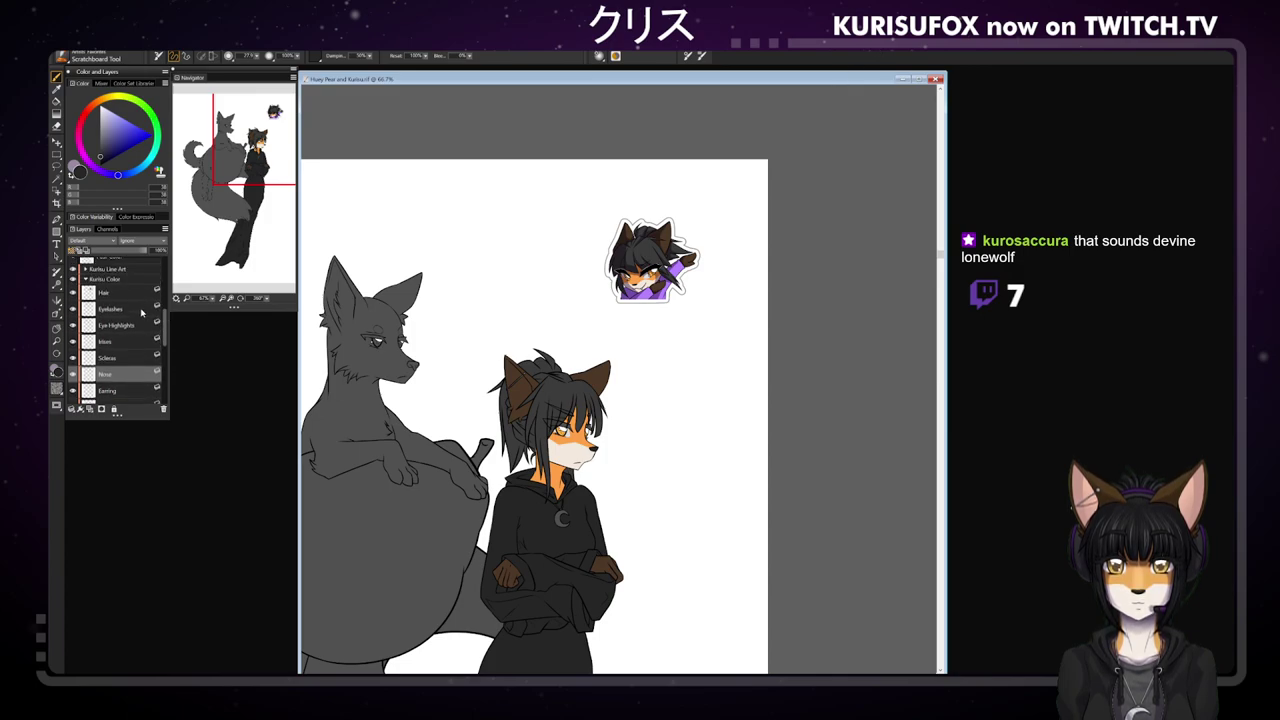
click(141, 311)
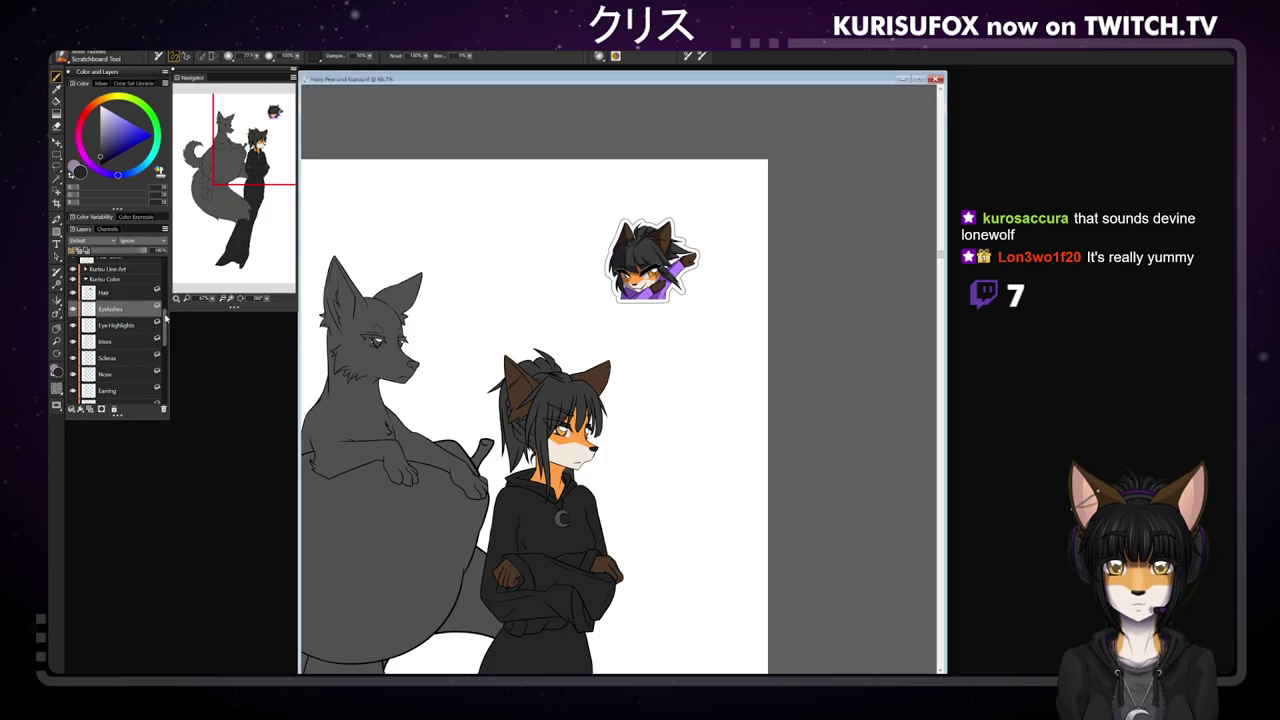
- Select the Body layer's painted area, switch to the Detail Oils Brush and sample the sticker's off-white
drag(165, 313, 167, 347)
click(139, 374)
ctrl+click(88, 370)
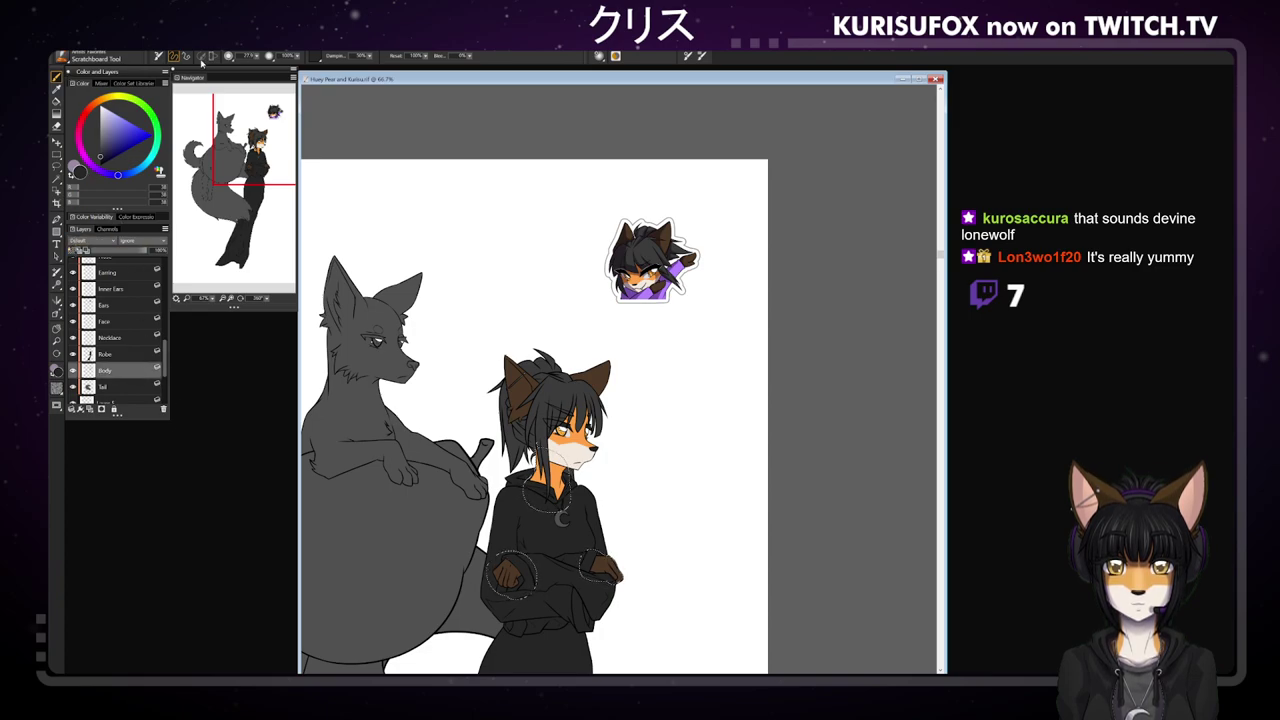
click(62, 57)
click(118, 113)
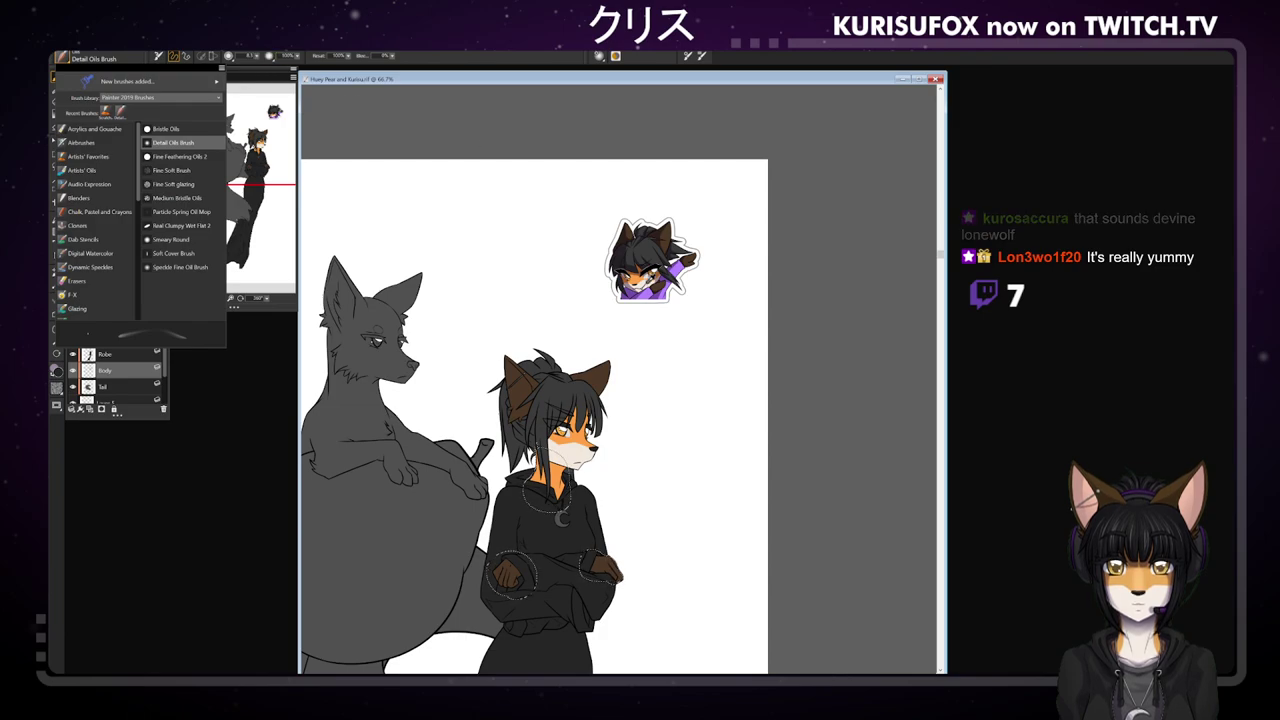
alt+click(644, 285)
- Paint the front of Kurisu's neck off-white on the Body layer, leaving the back of the neck orange
click(57, 328)
drag(646, 410, 521, 242)
scroll(706, 371, up, 3)
scroll(565, 348, up, 1)
drag(565, 348, 620, 345)
key(b)
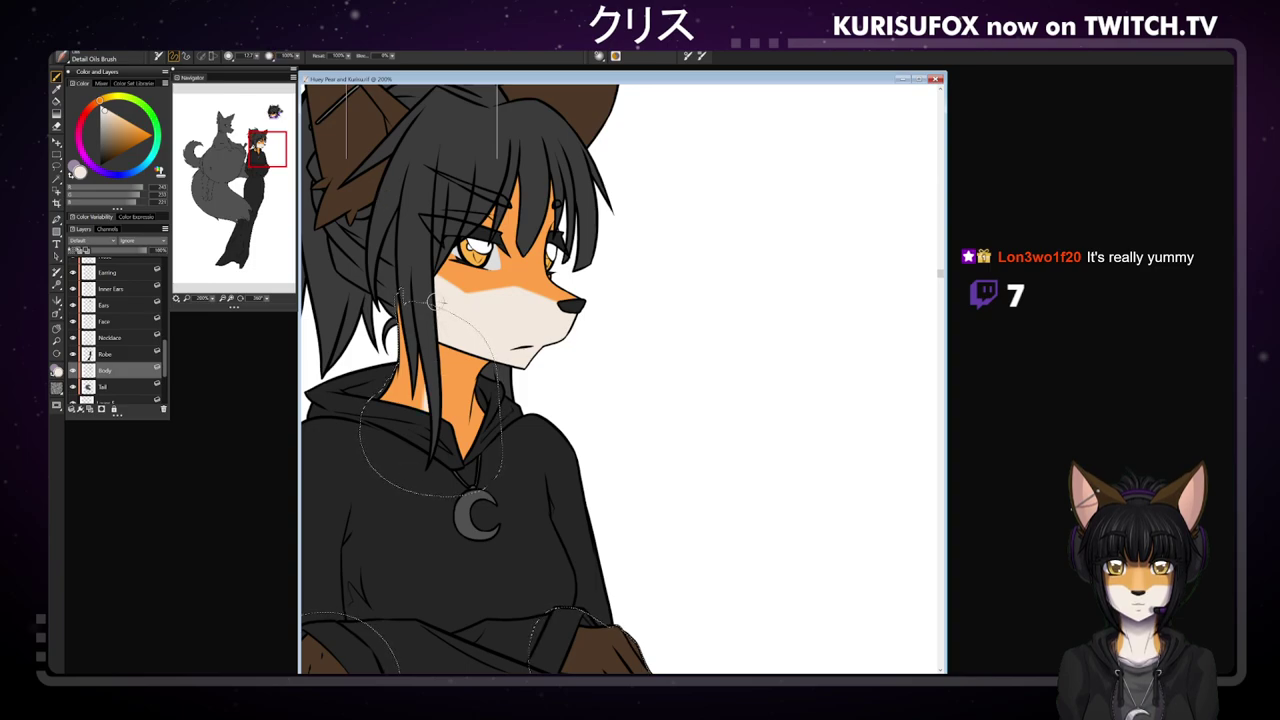
mouse_move(452, 350)
mouse_down()
mouse_move(452, 420)
mouse_move(467, 368)
mouse_move(476, 416)
mouse_move(467, 446)
mouse_up()
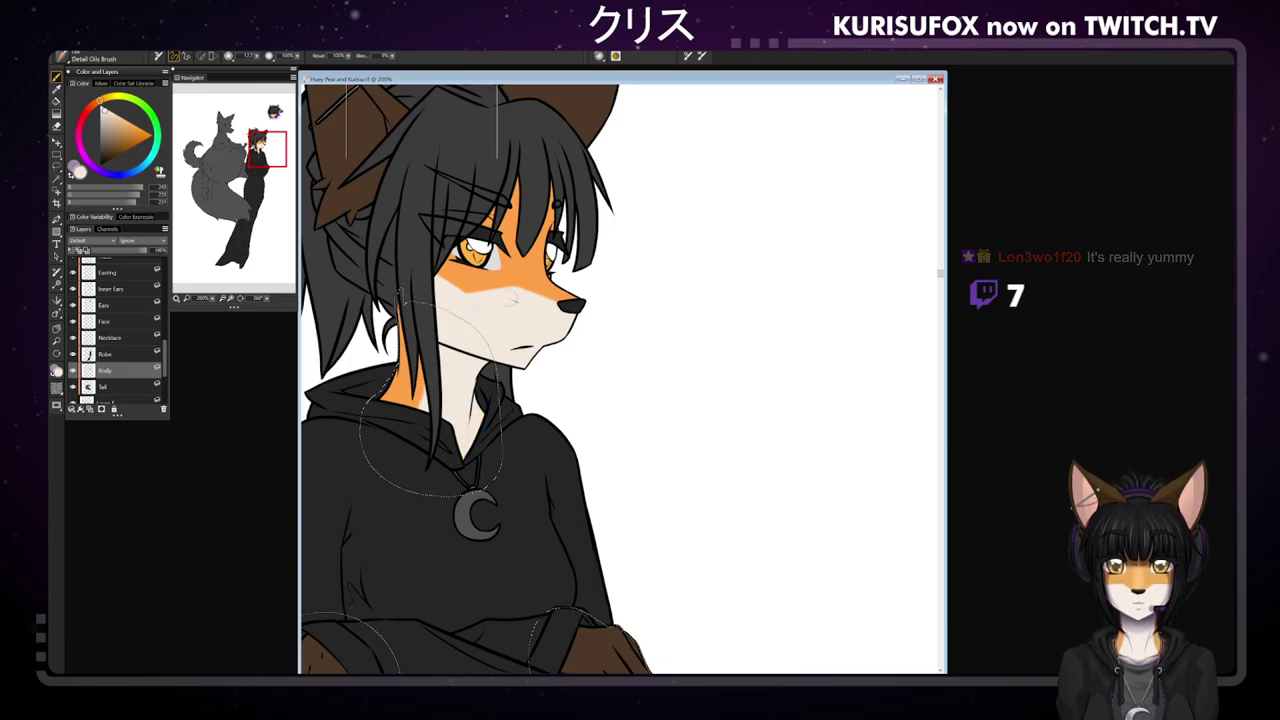
- Touch up the hood beside the neck on the Robe layer with the robe's near-black using the Scratchboard Tool, and clear the selection
click(114, 355)
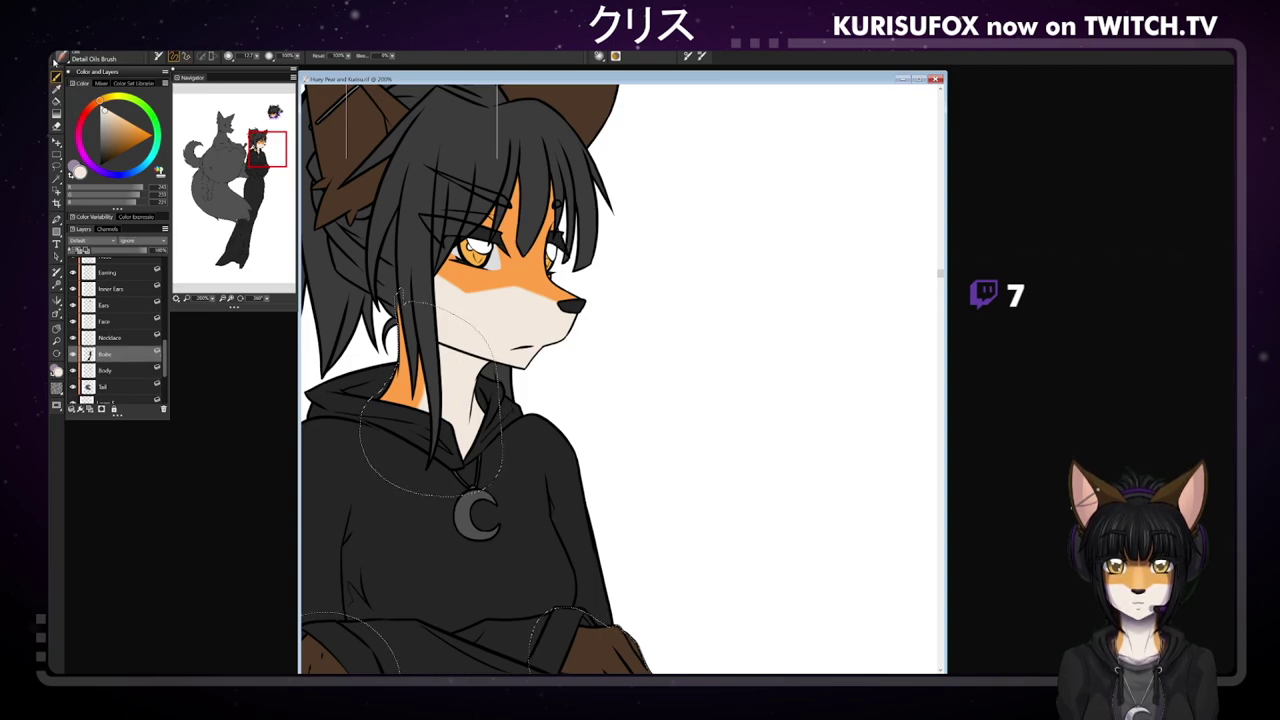
click(102, 58)
click(120, 114)
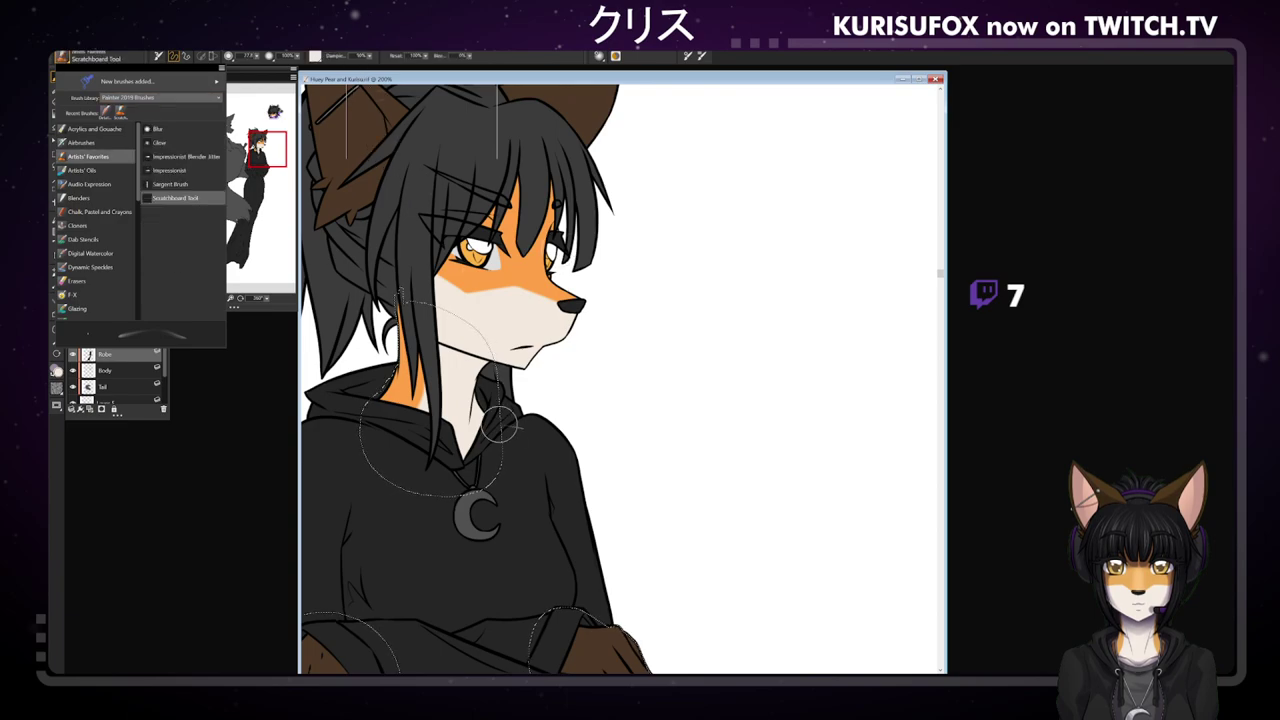
click(511, 388)
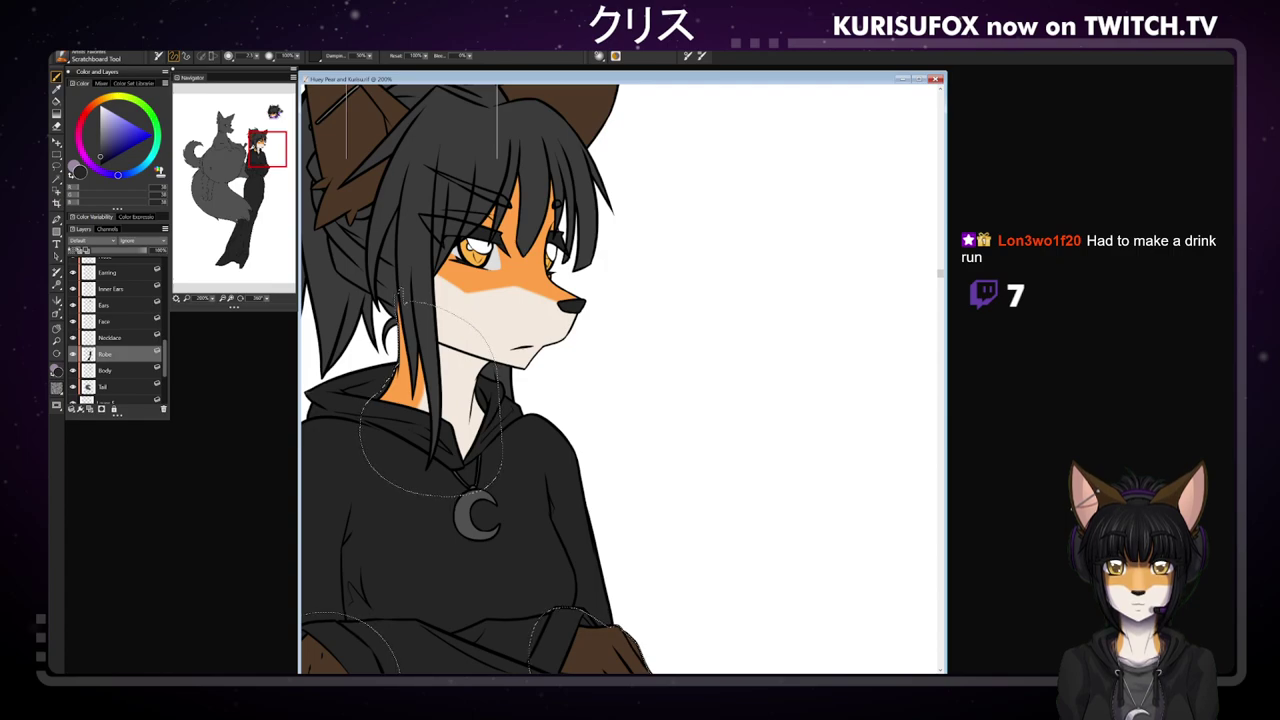
key(ctrl+d)
scroll(545, 397, down, 3)
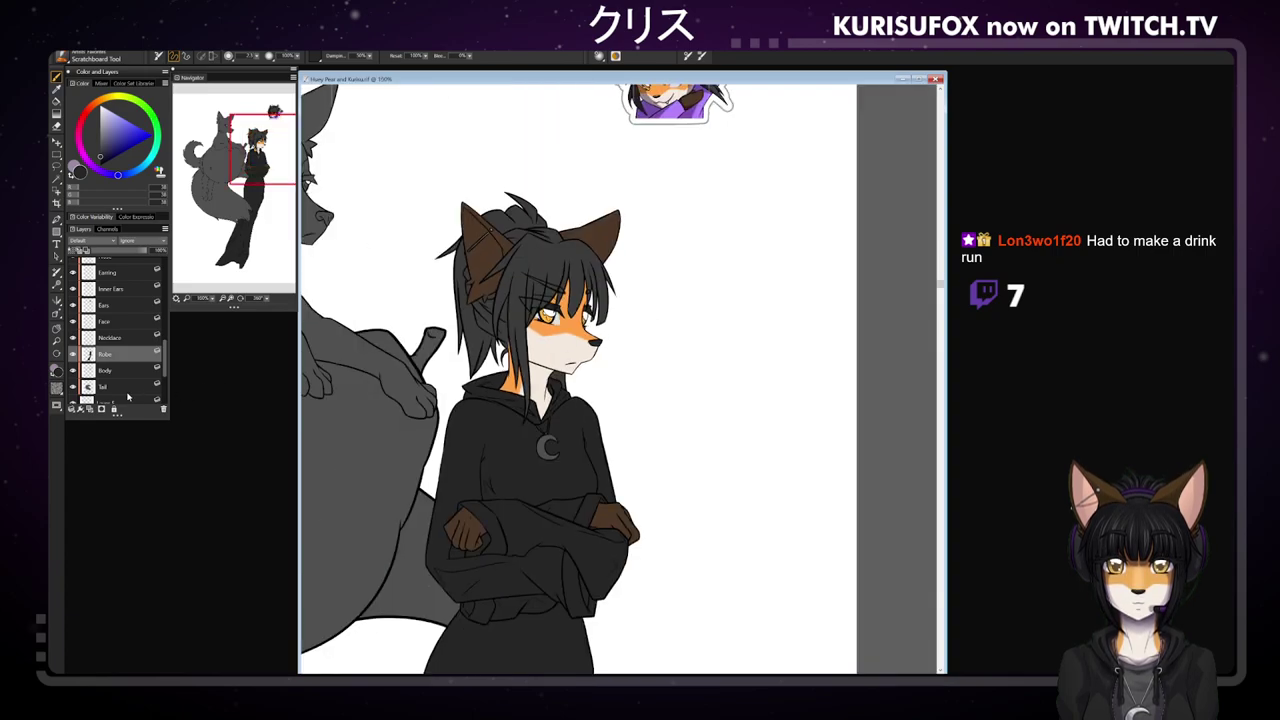
- Sample the earring's grey, lighten it, and set up a larger Scratchboard Tool on the Earring layer to recolour the earring
click(125, 387)
alt+click(422, 550)
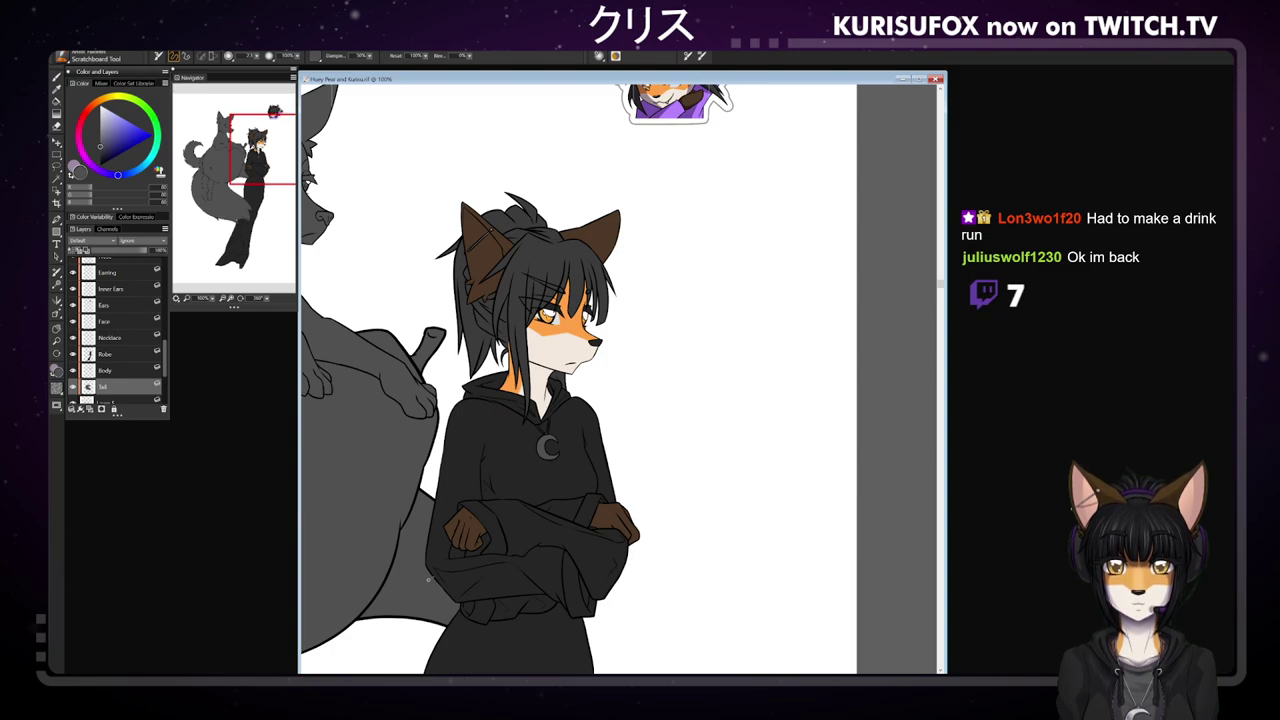
alt+click(493, 229)
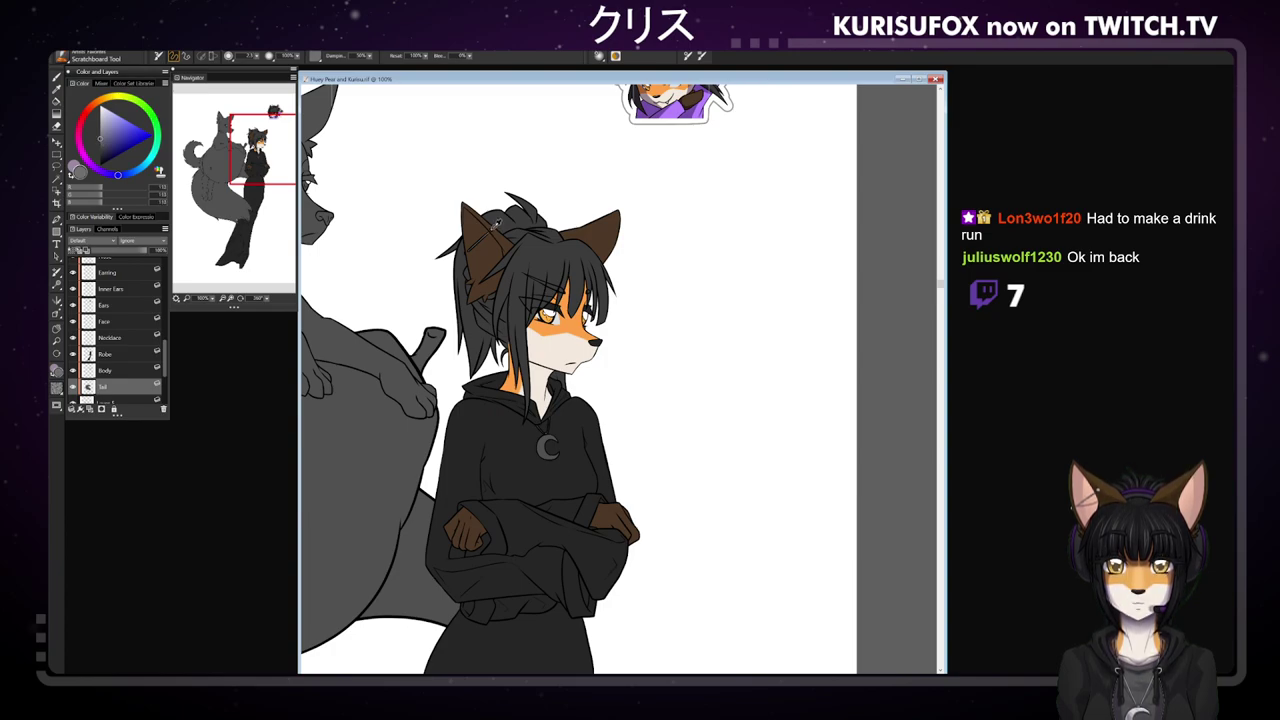
alt+click(493, 227)
alt+click(492, 227)
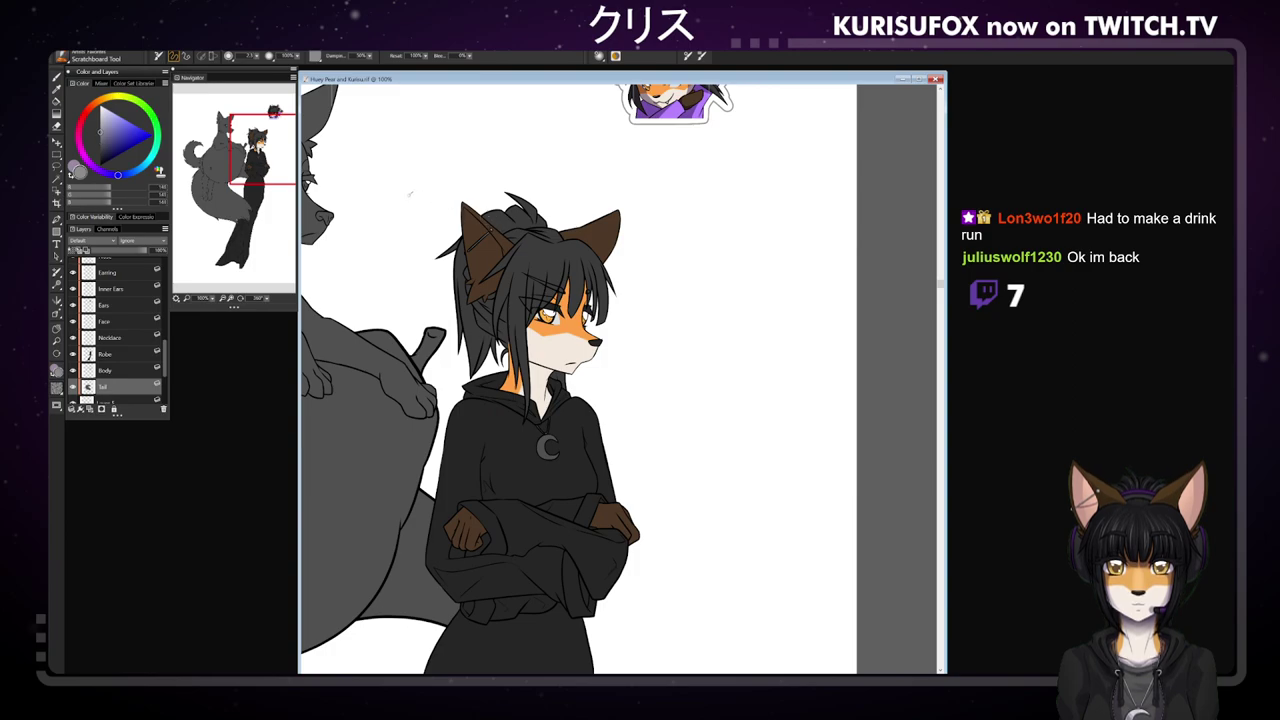
drag(117, 119, 92, 128)
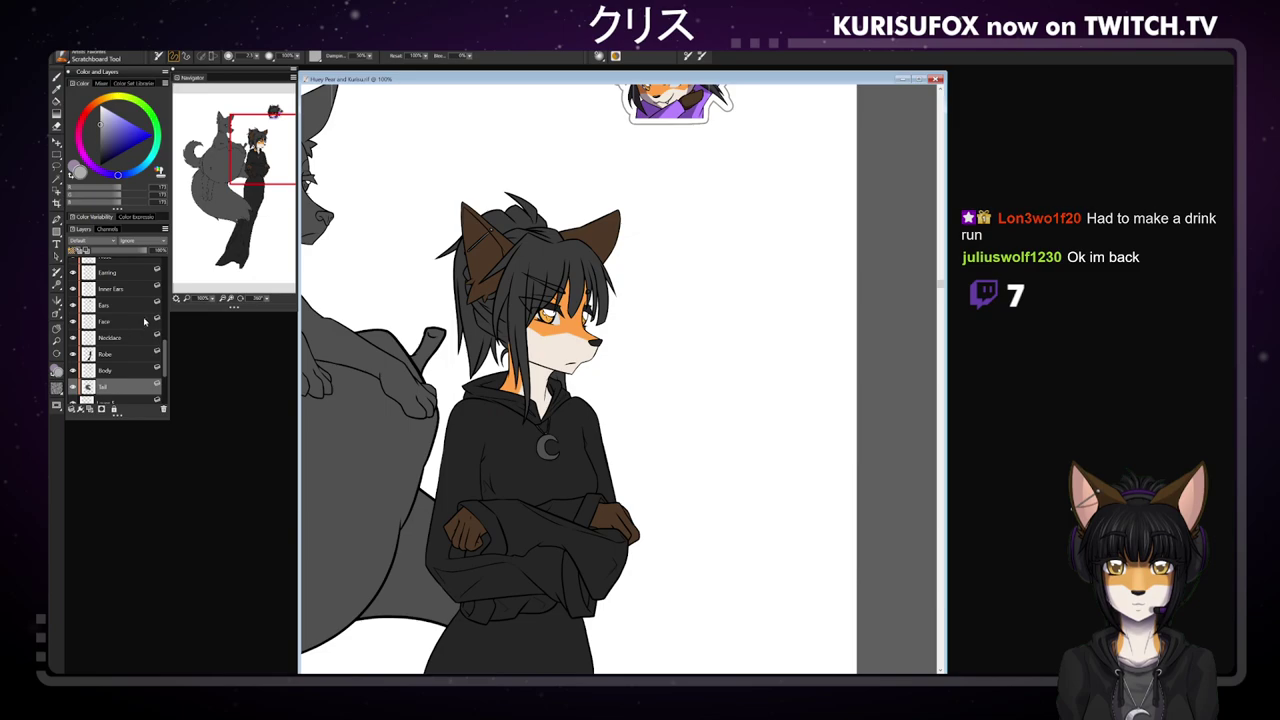
click(131, 275)
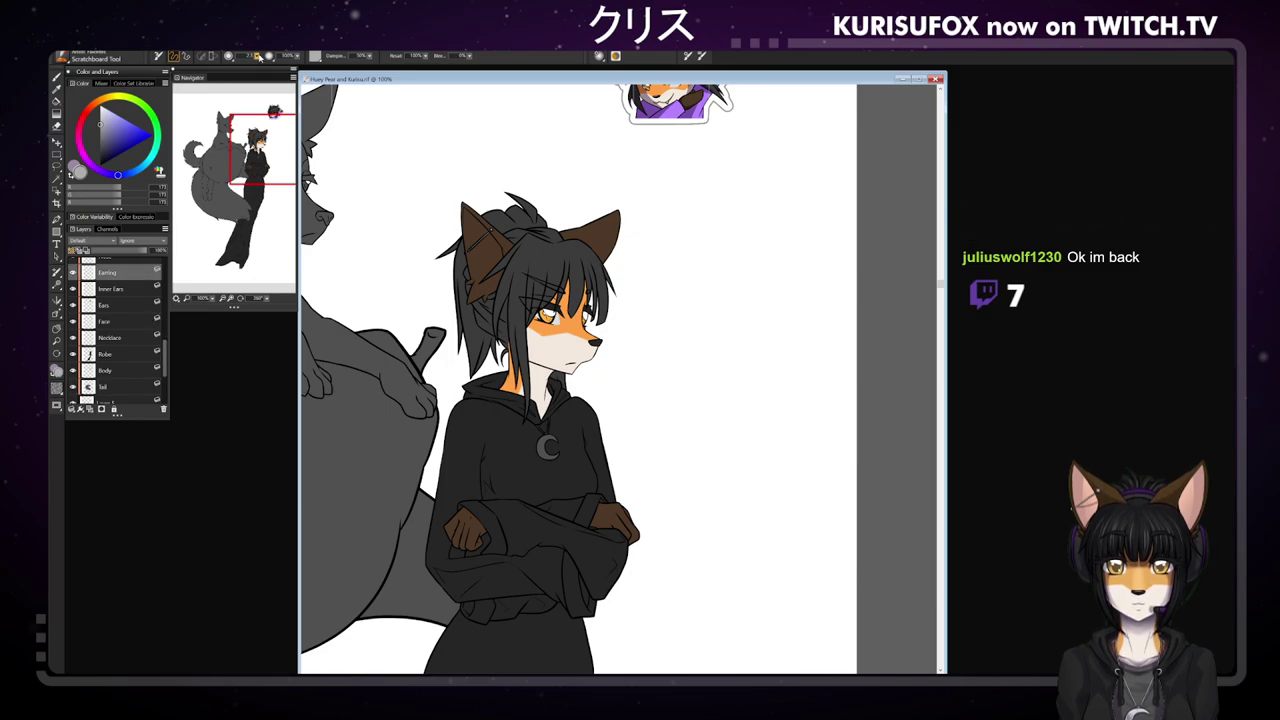
drag(268, 57, 275, 57)
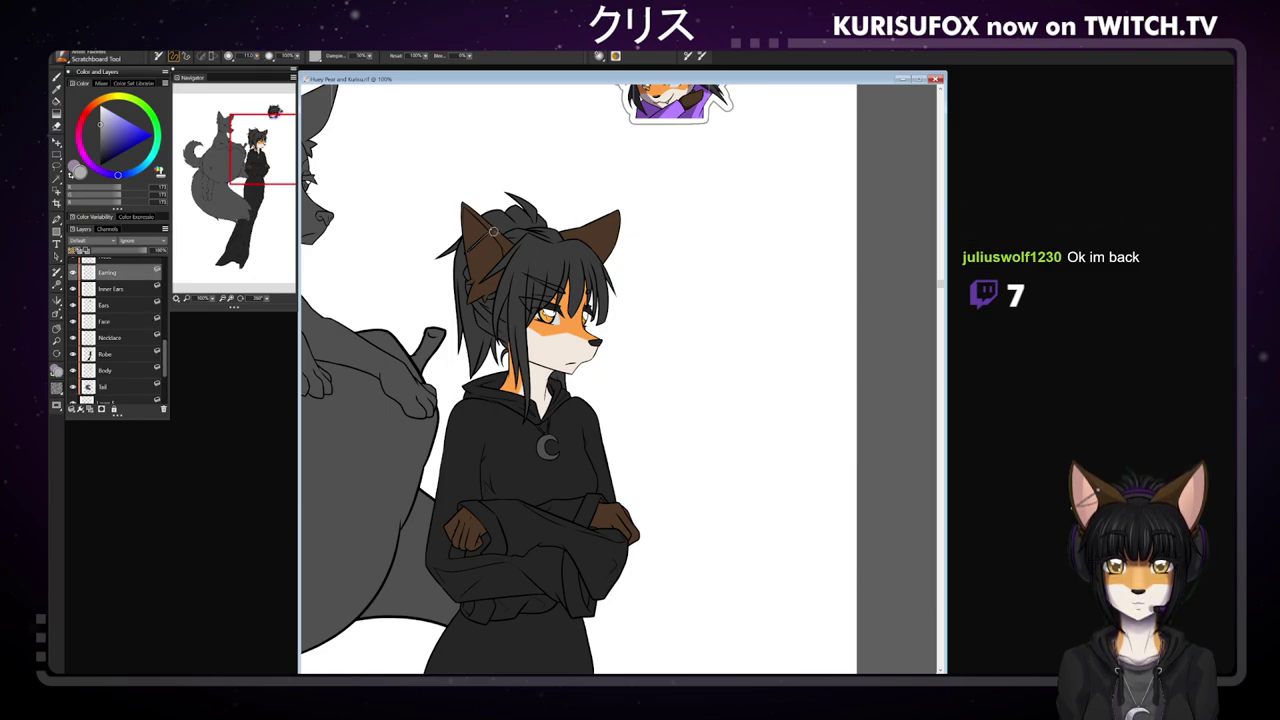
- Paint the crescent moon pendant on the Necklace layer with the light grey
click(129, 339)
drag(545, 458, 547, 434)
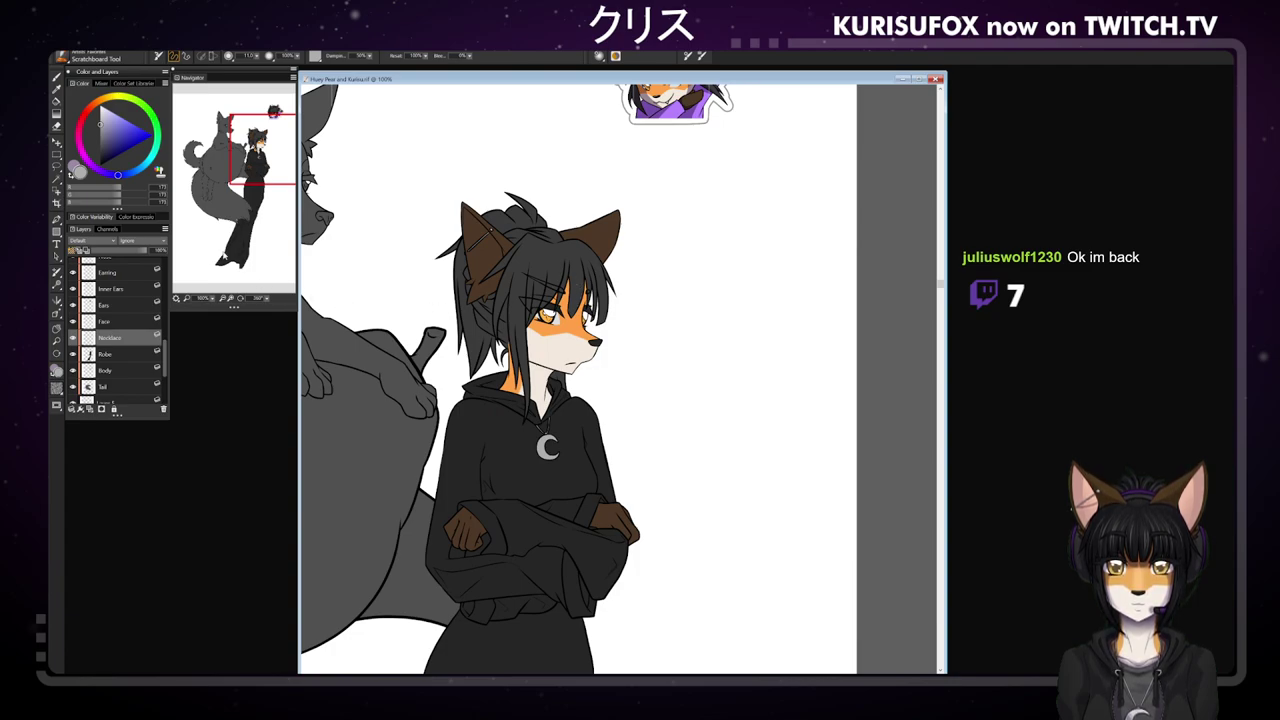
key(ctrl+minus)
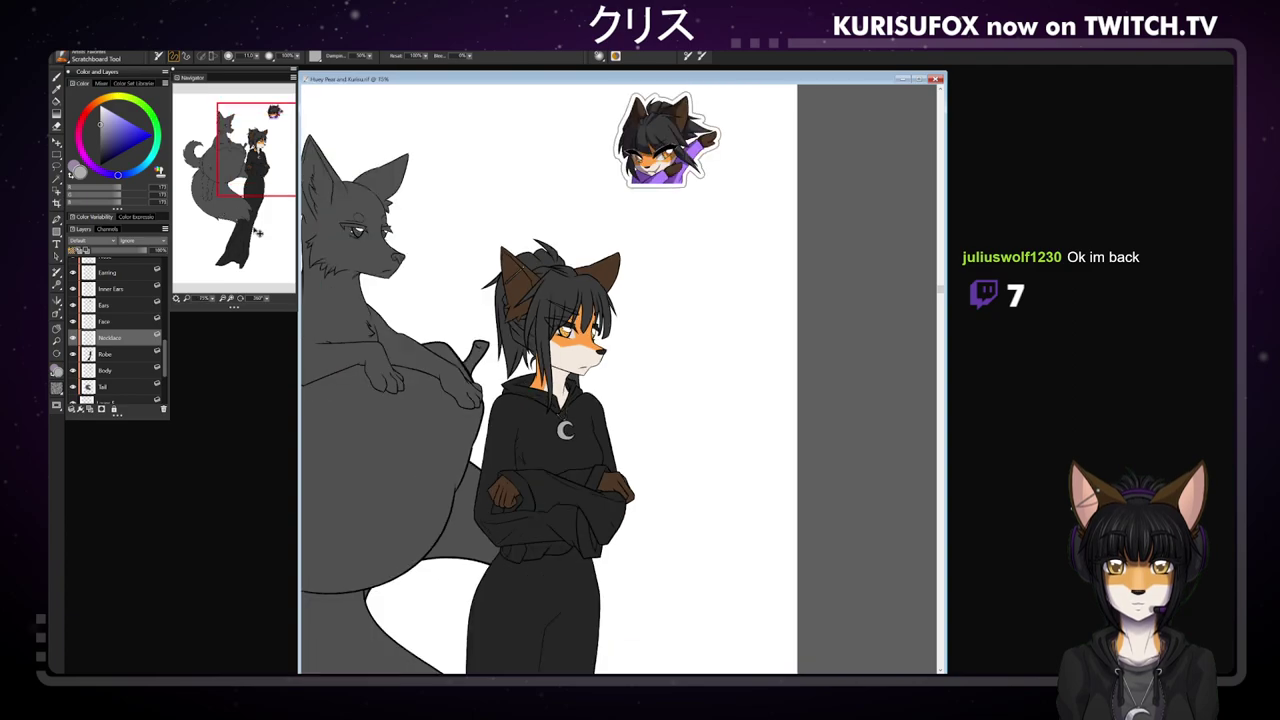
key(ctrl+minus)
scroll(165, 365, up, 5)
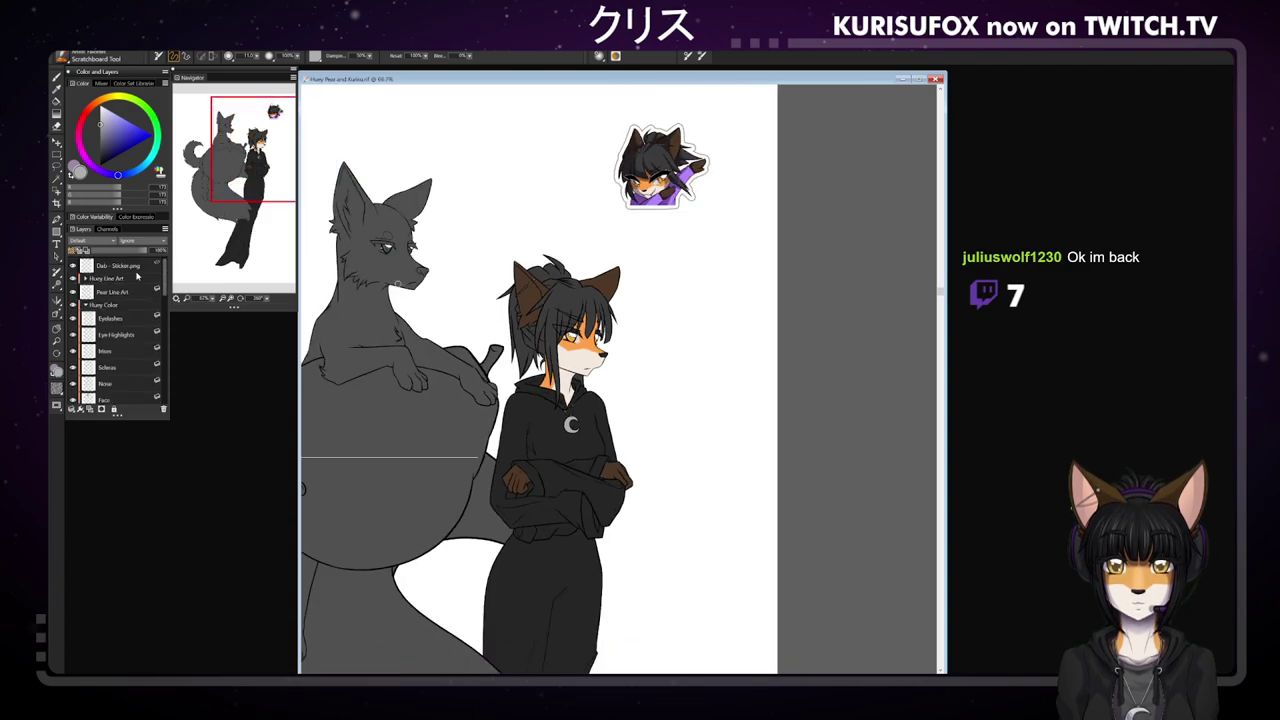
- Delete the dab sticker layer, save the file, and place the Kawaii sticker at a reduced size as the new colour reference
click(164, 411)
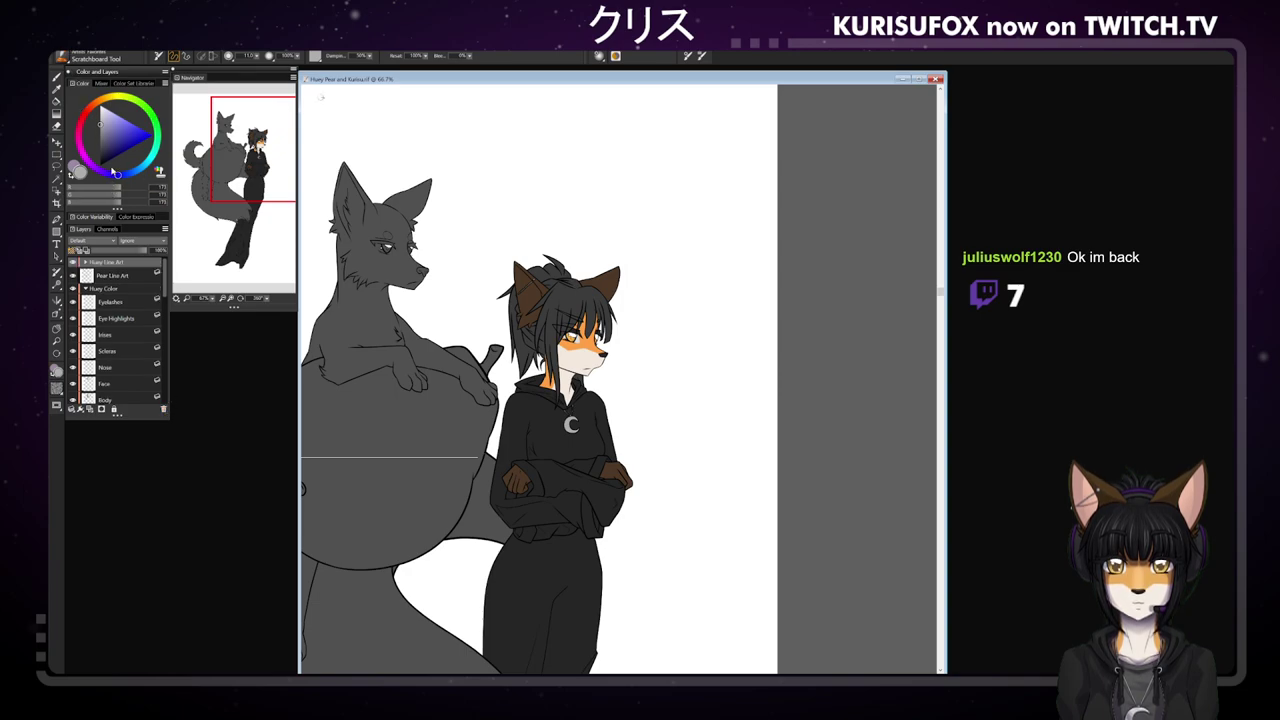
key(ctrl+s)
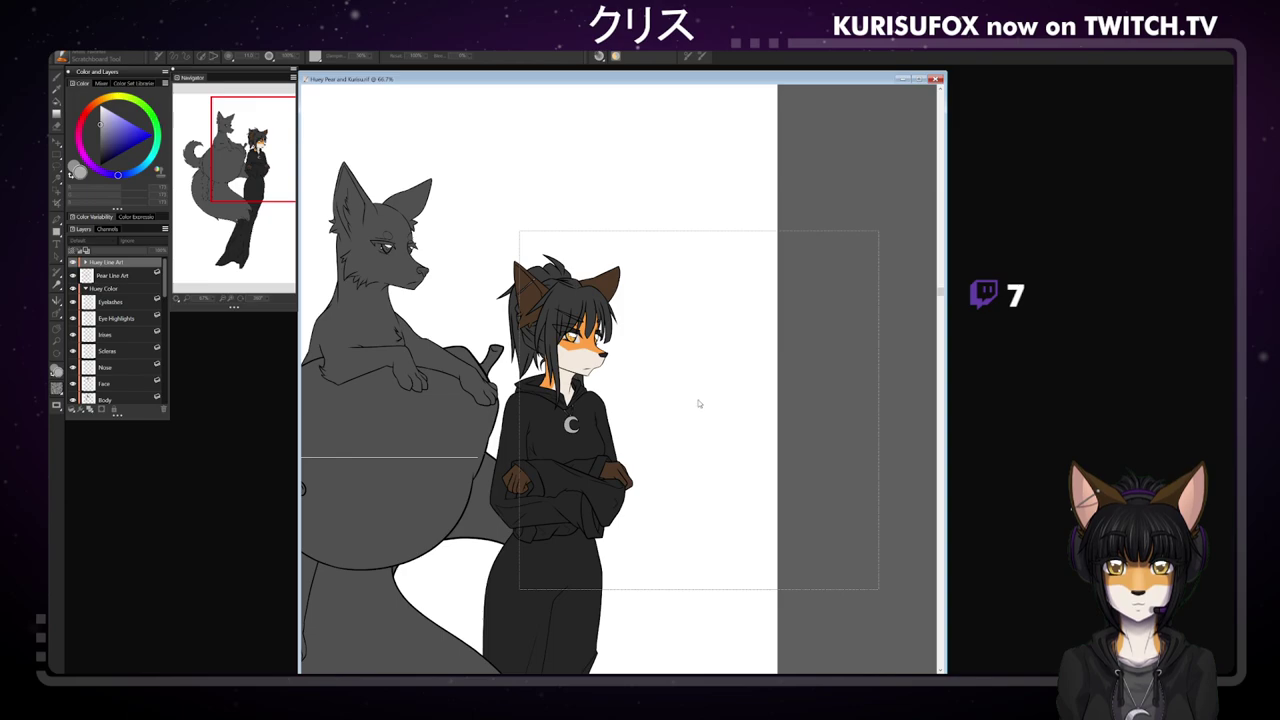
key(bracketleft)
key(bracketleft)
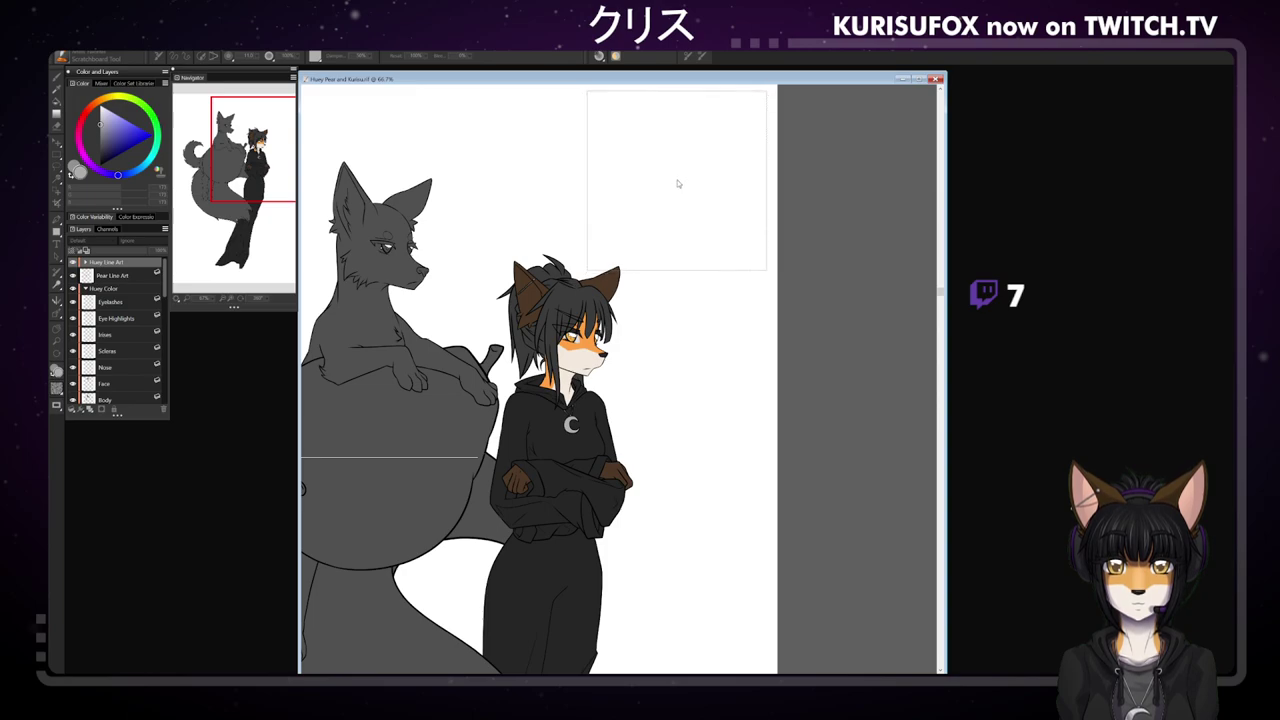
key(ctrl+v)
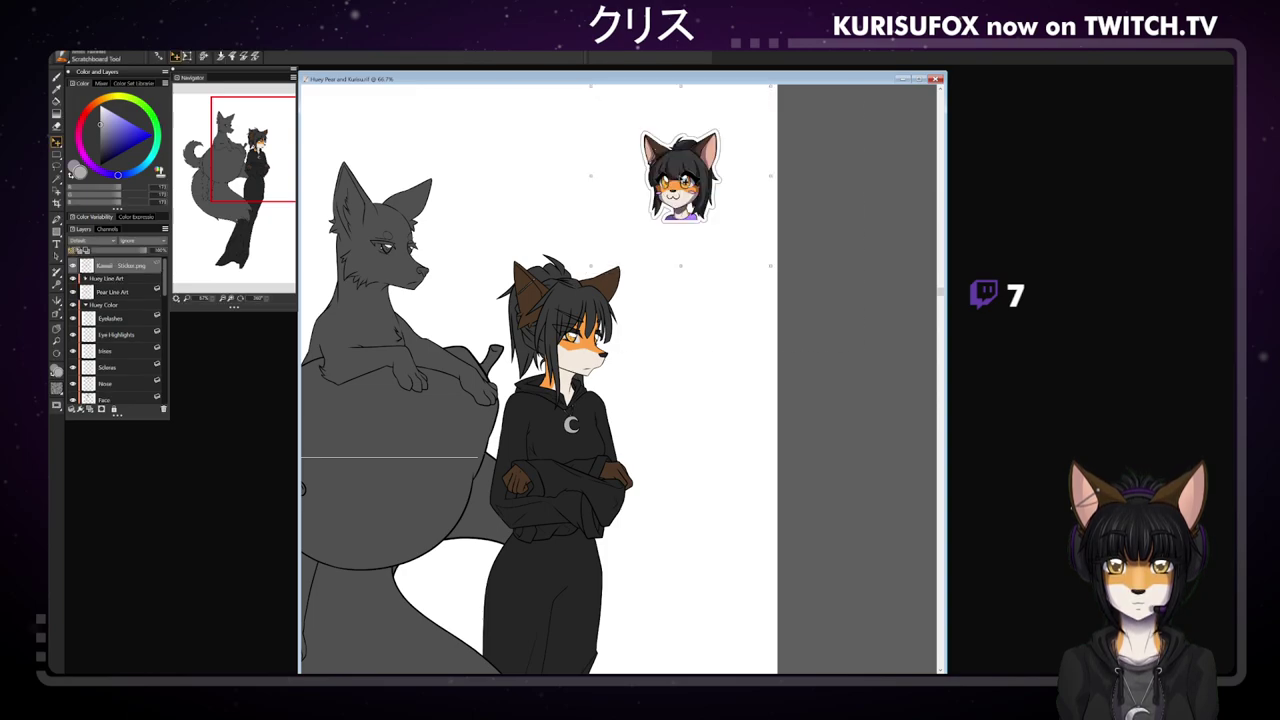
- Sample the pink of the sticker's inner ear and choose the Detail Oils Brush for painting
click(57, 77)
key(b)
alt+click(719, 148)
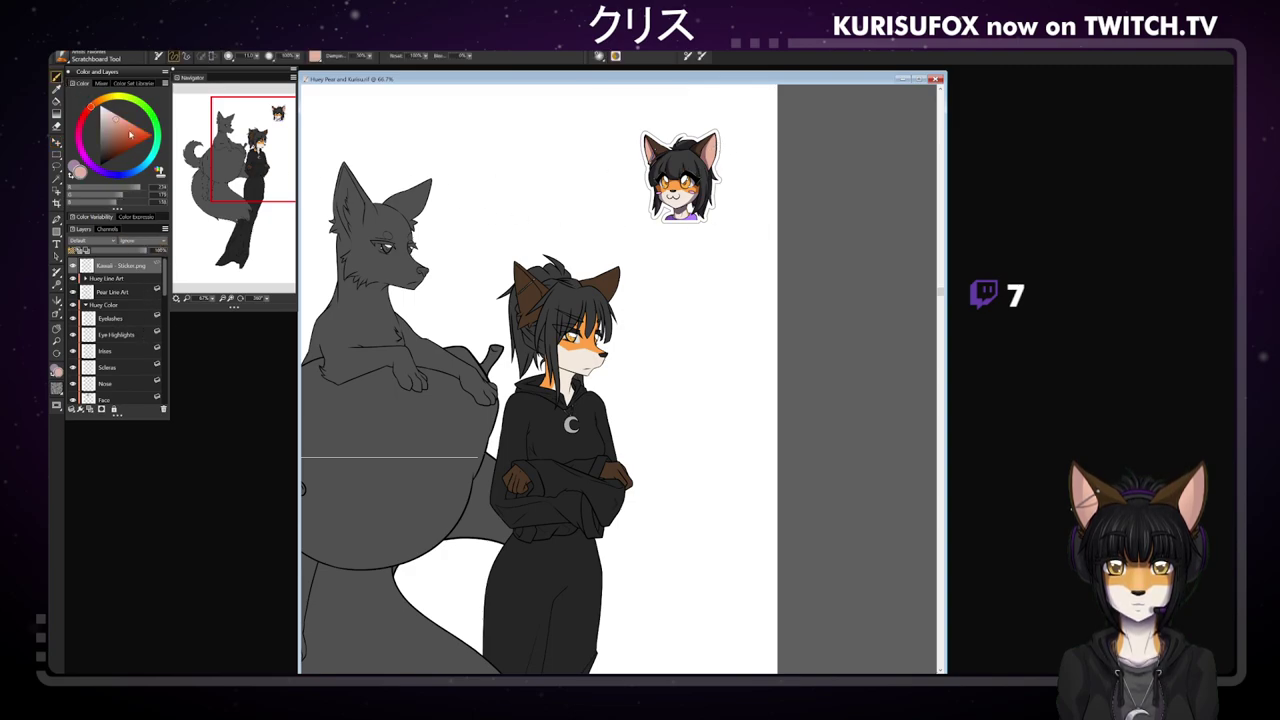
click(62, 57)
click(121, 112)
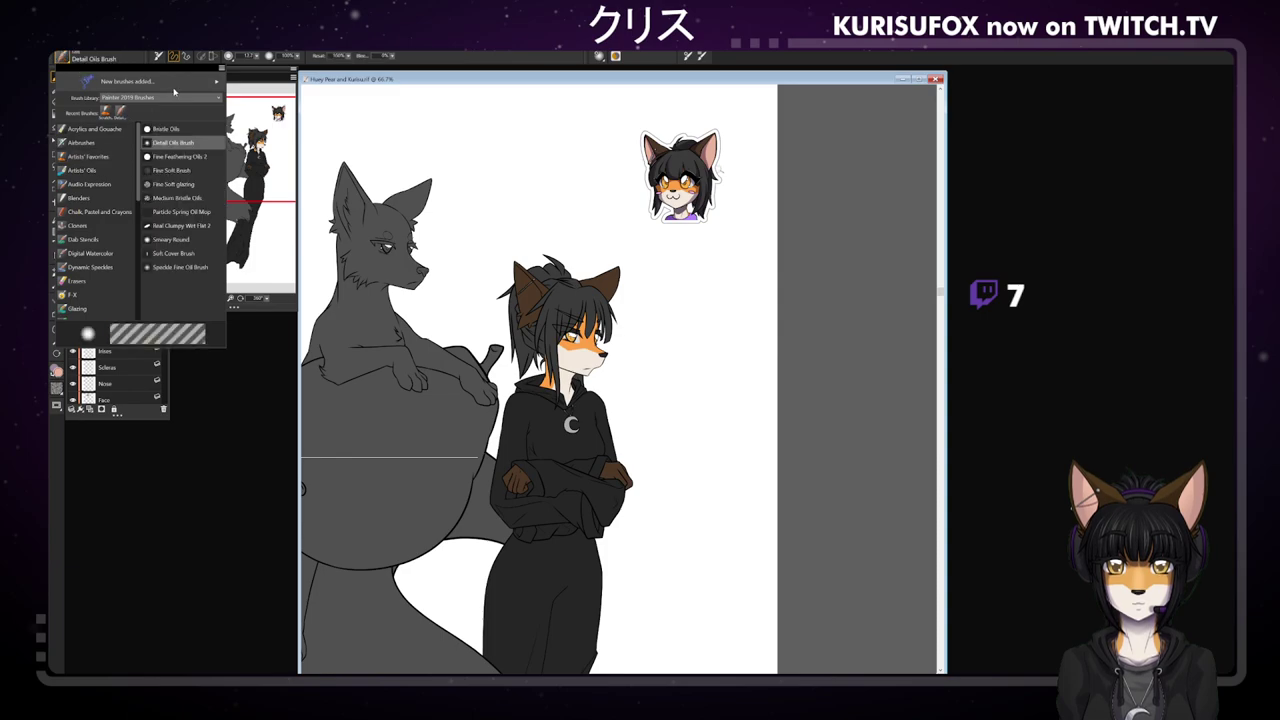
double_click(64, 59)
click(74, 59)
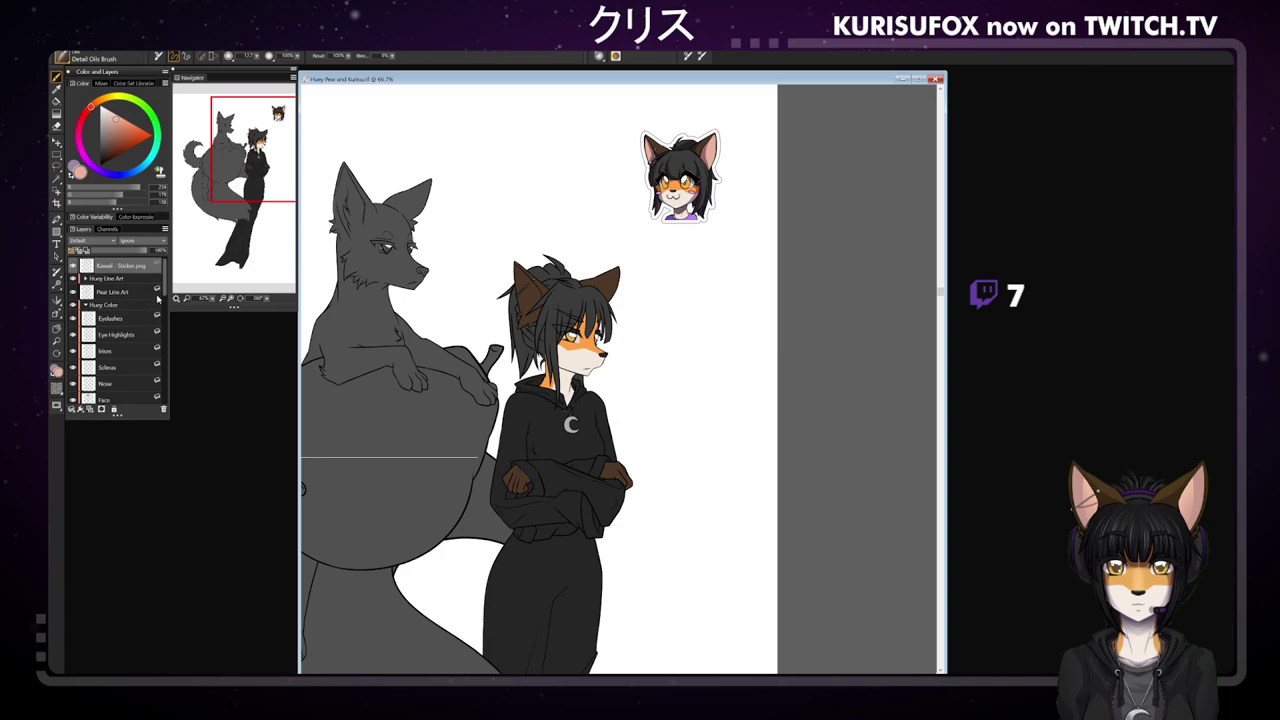
- Load Kurisu's ear shapes as a selection and make the Inner Ears layer active for close-up painting
scroll(157, 300, down, 3)
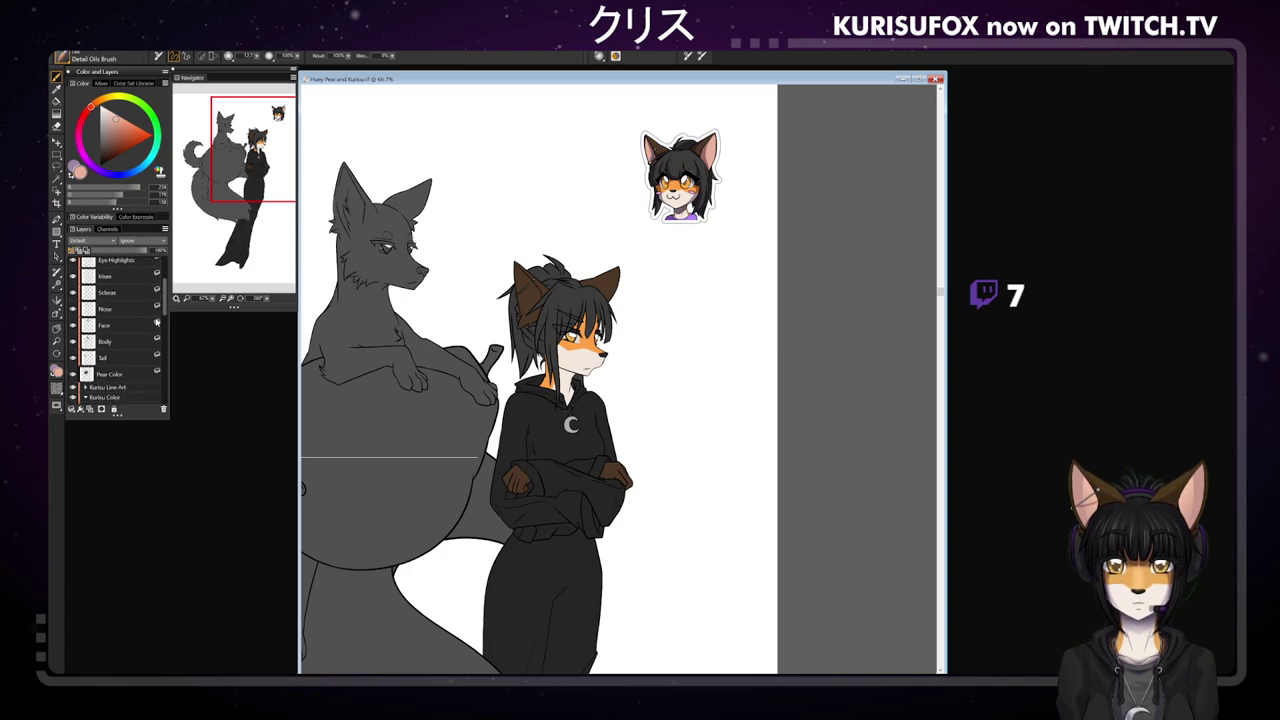
drag(165, 295, 168, 345)
click(144, 330)
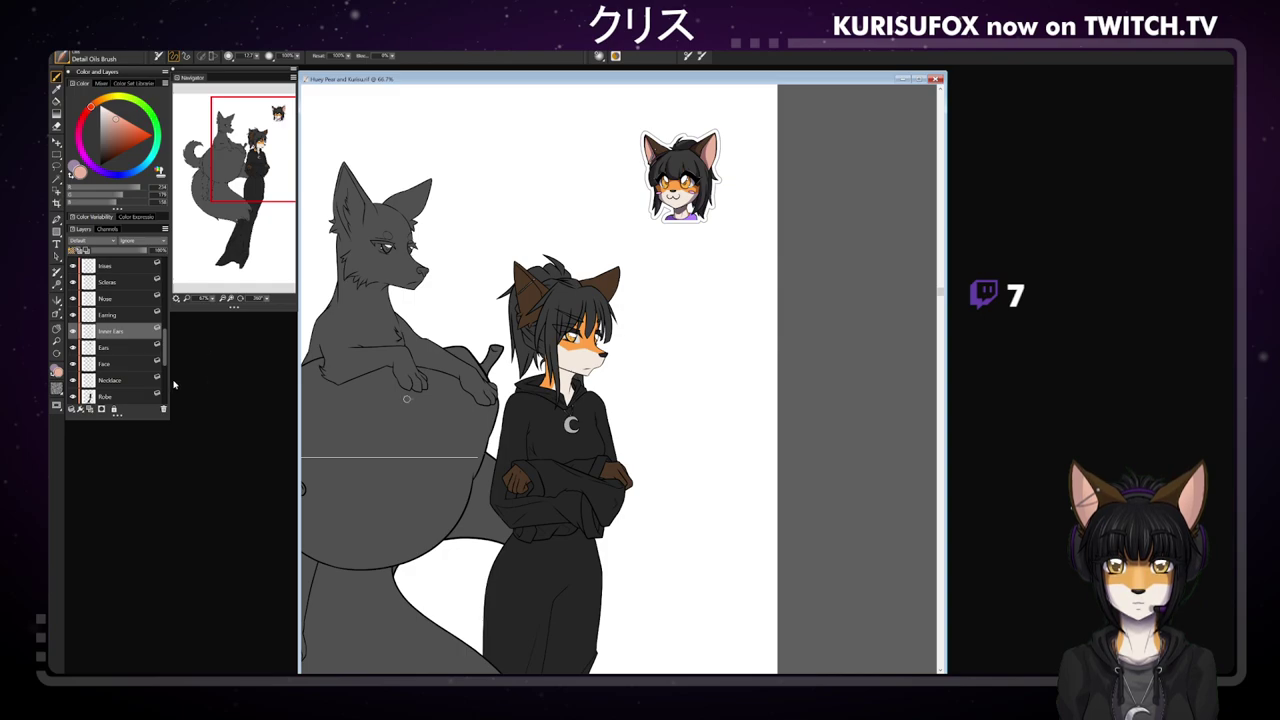
click(131, 344)
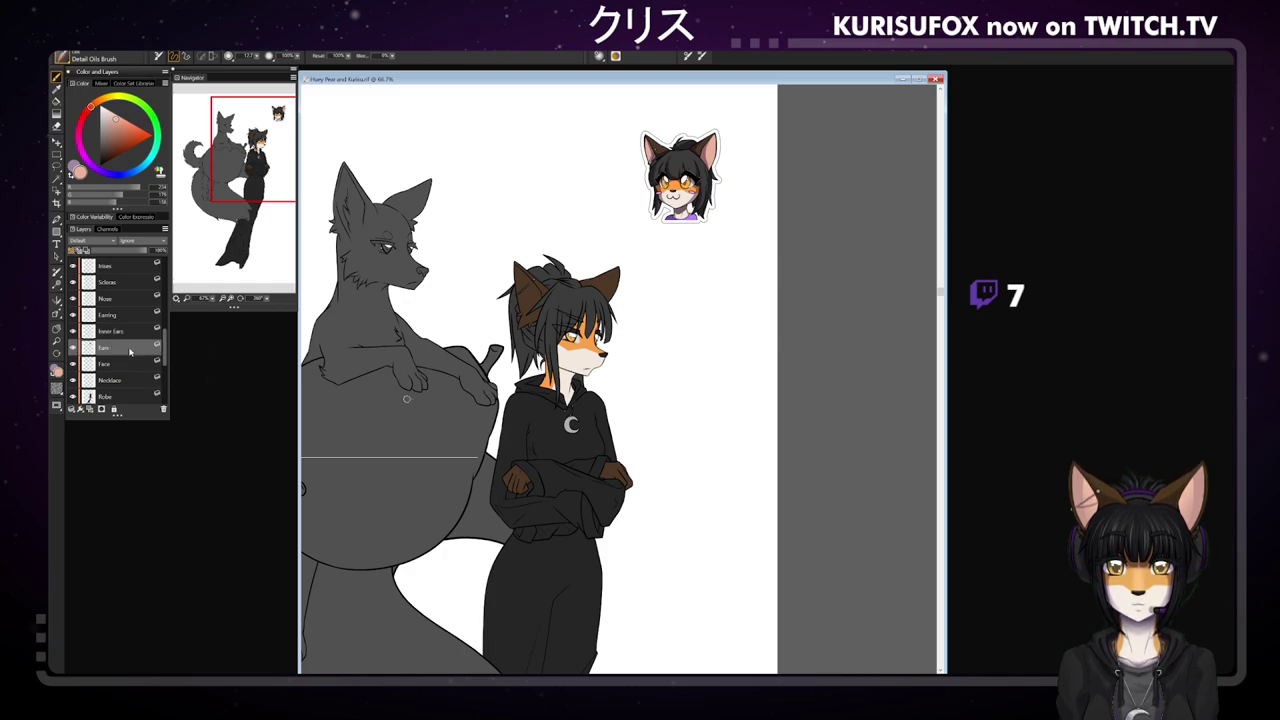
click(131, 331)
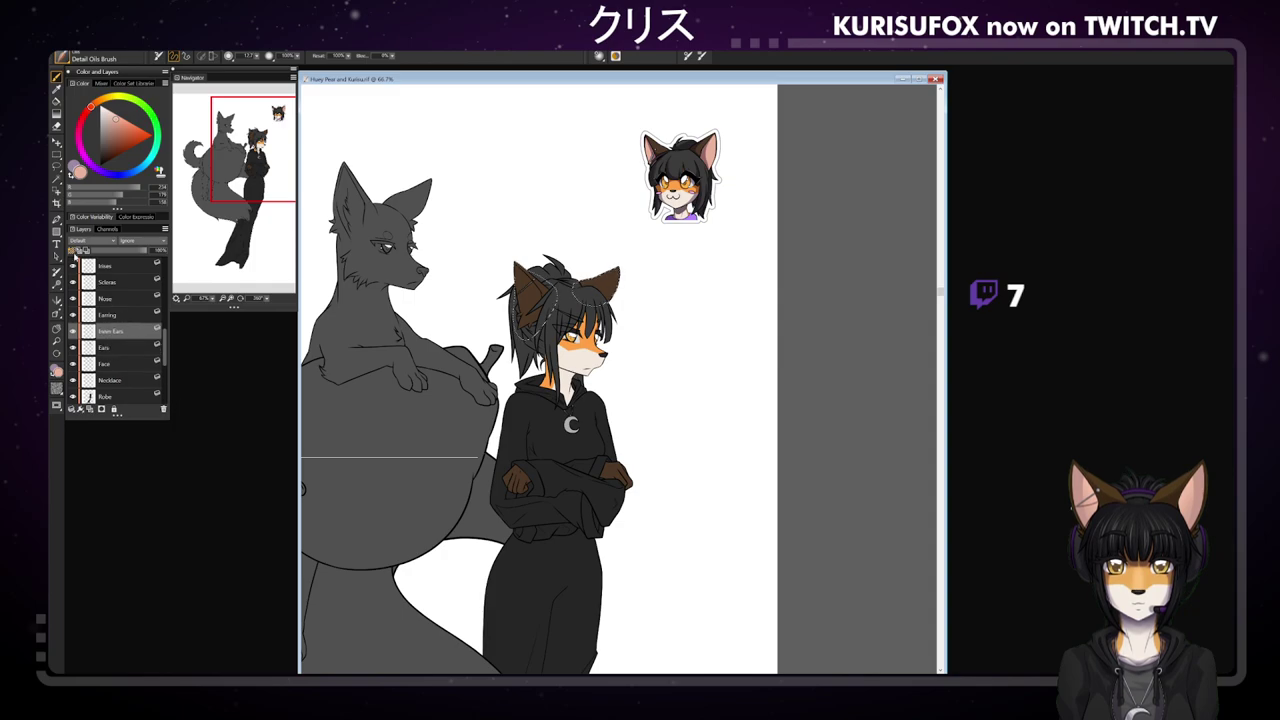
click(57, 329)
drag(560, 280, 680, 343)
scroll(525, 333, up, 3)
scroll(576, 365, up, 1)
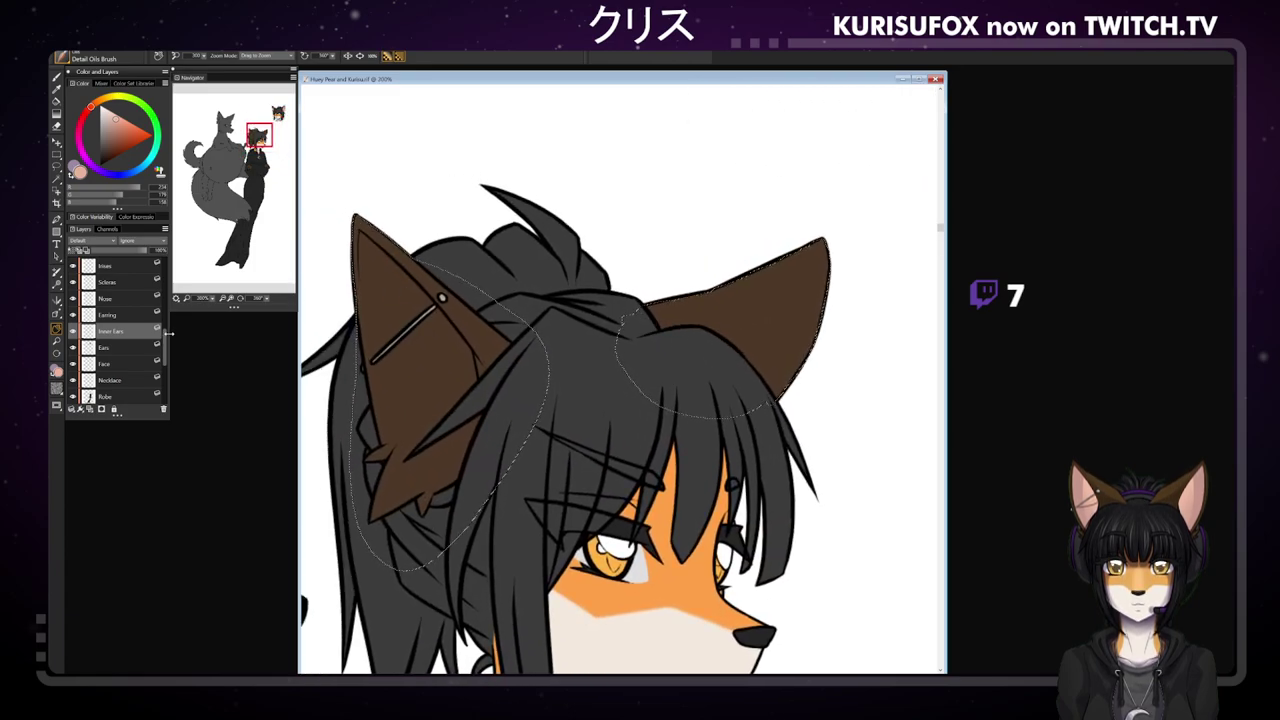
scroll(150, 350, up, 2)
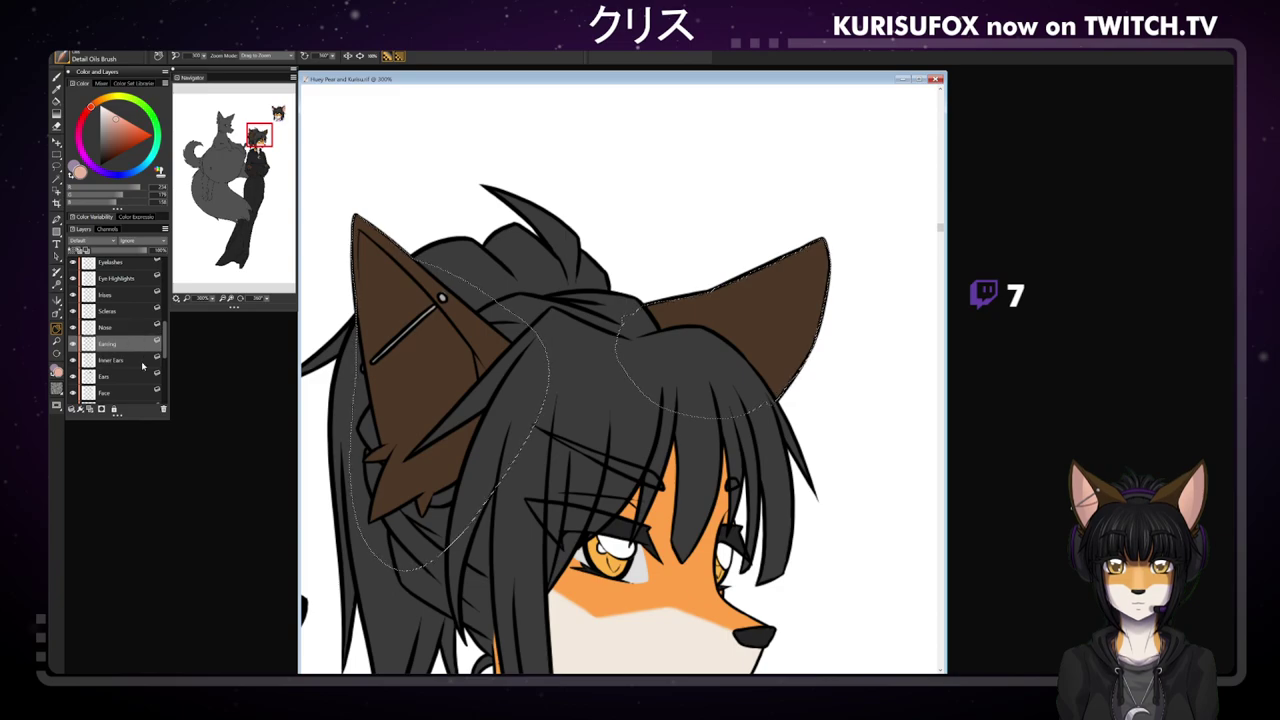
key(n)
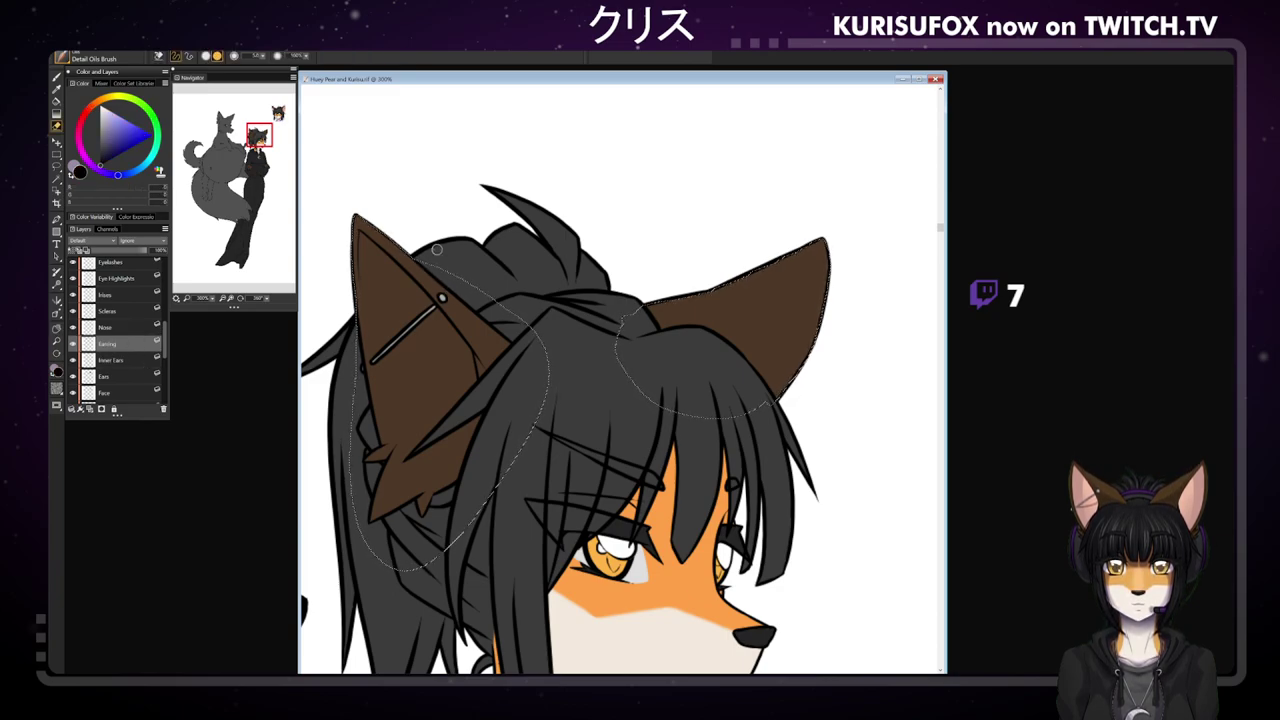
key(g)
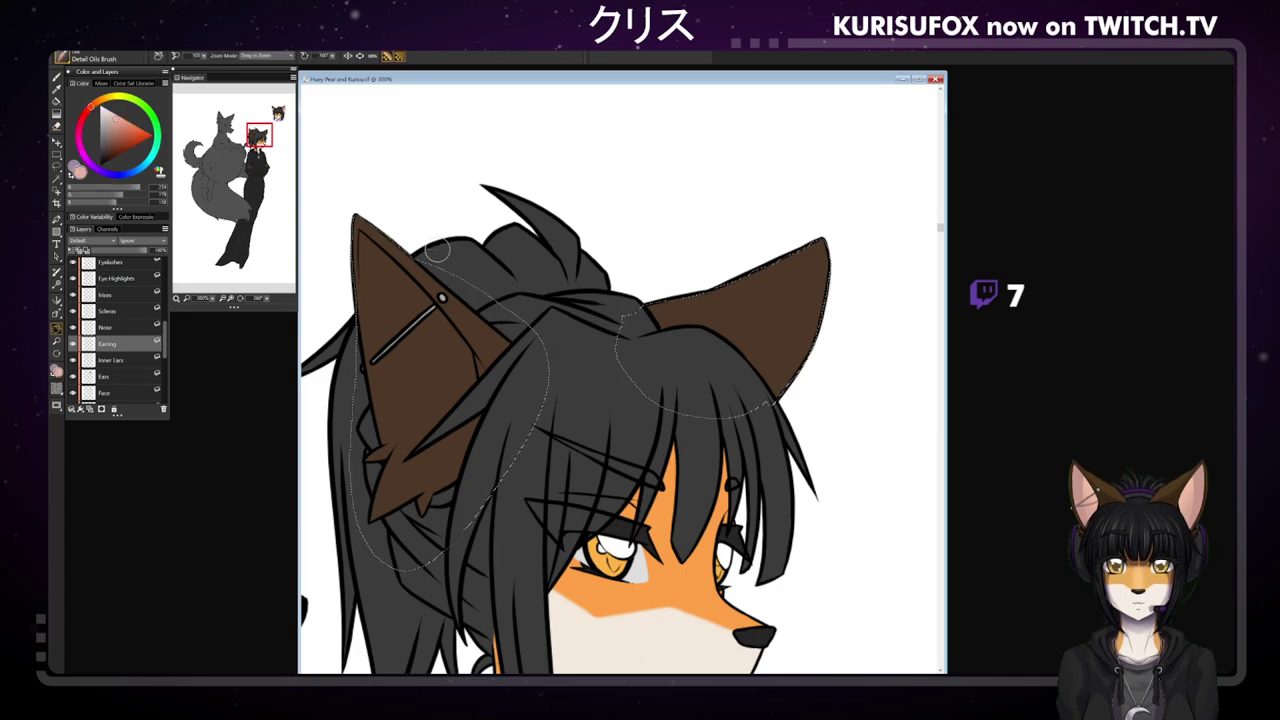
key(b)
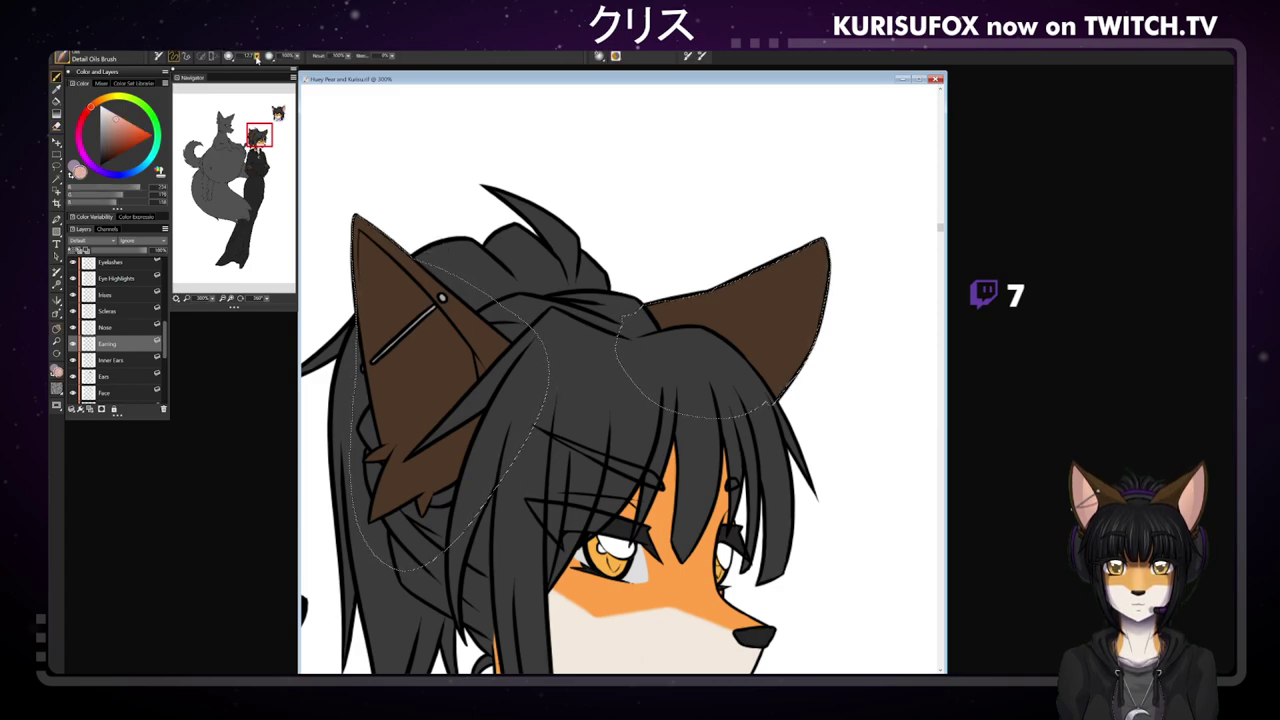
drag(360, 234, 418, 472)
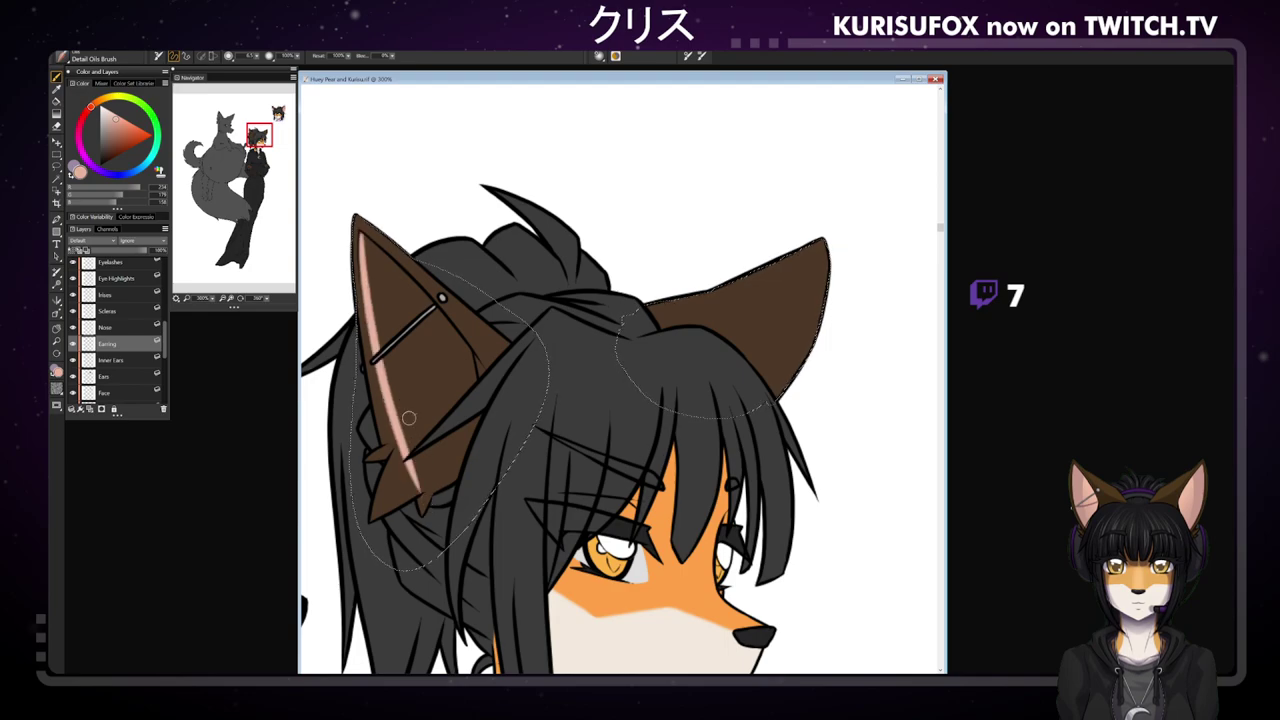
key(ctrl+z)
drag(360, 234, 452, 482)
key(ctrl+z)
drag(360, 234, 445, 485)
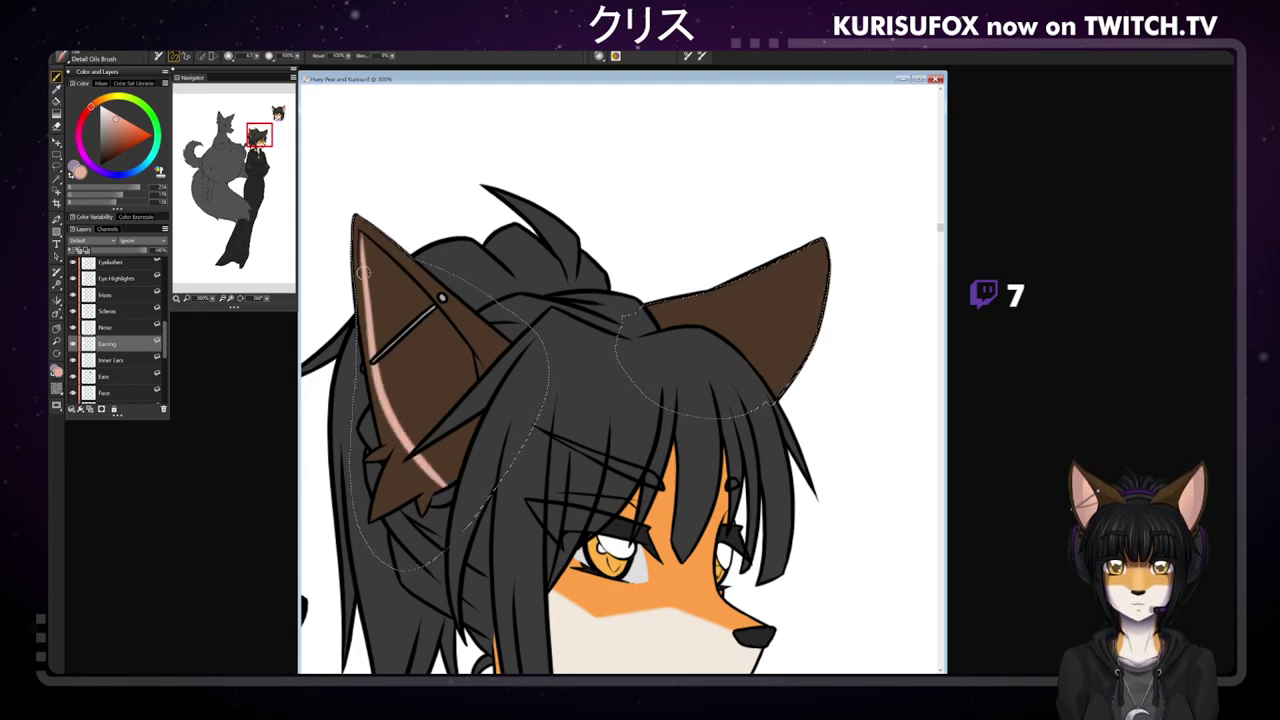
key(ctrl+z)
key(ctrl+z)
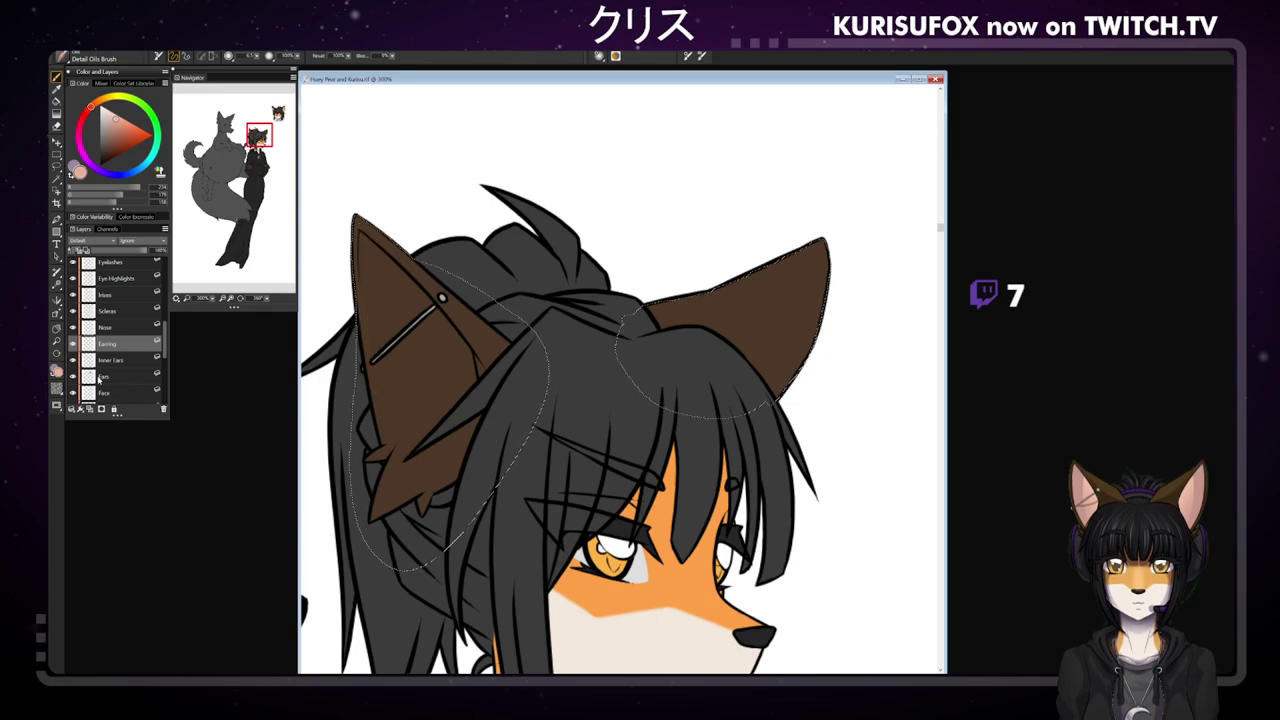
- Paint a thin pink line down the outer edge of the near ear's interior on the Inner Ears layer
click(118, 361)
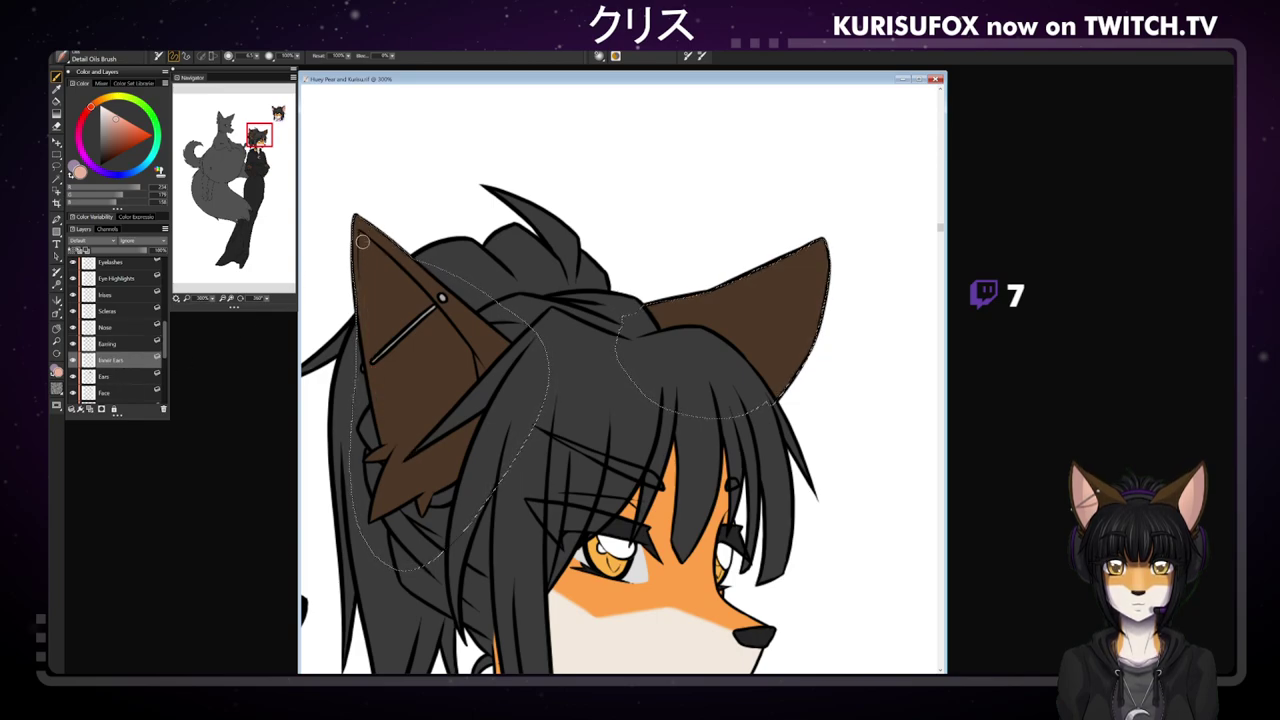
drag(364, 266, 432, 489)
key(ctrl+z)
drag(359, 237, 434, 490)
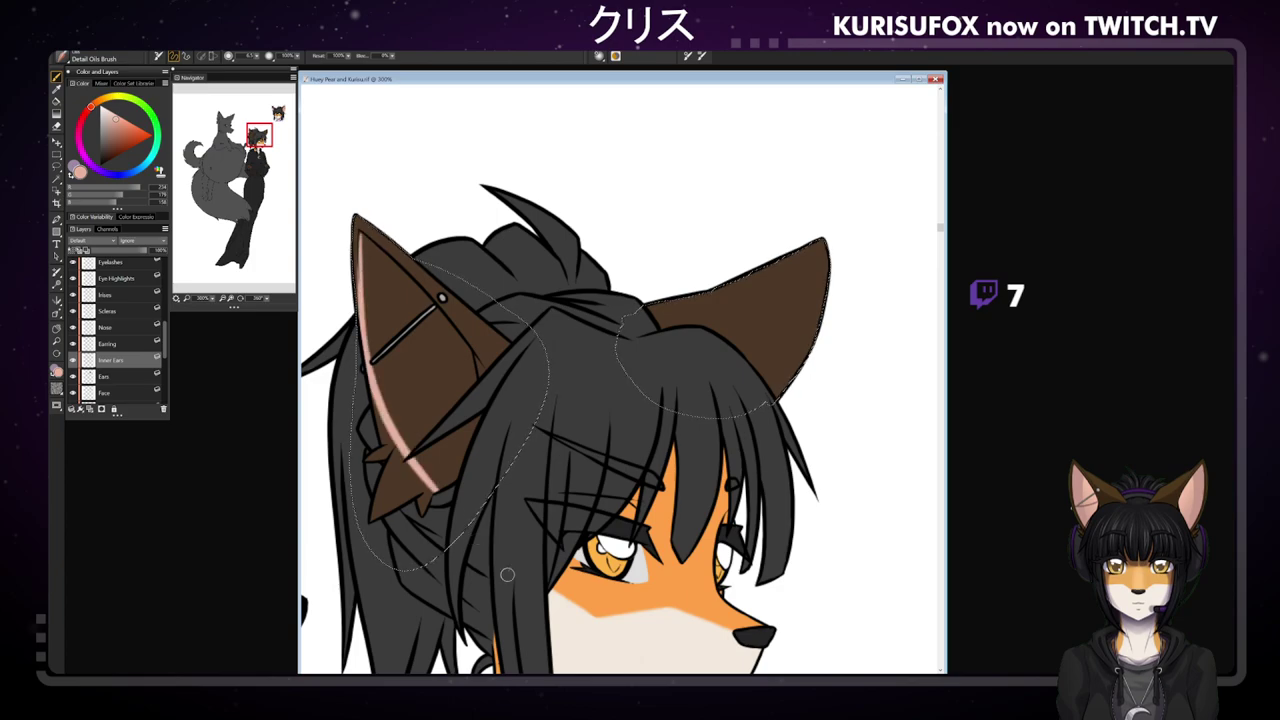
key(ctrl+z)
key(ctrl+y)
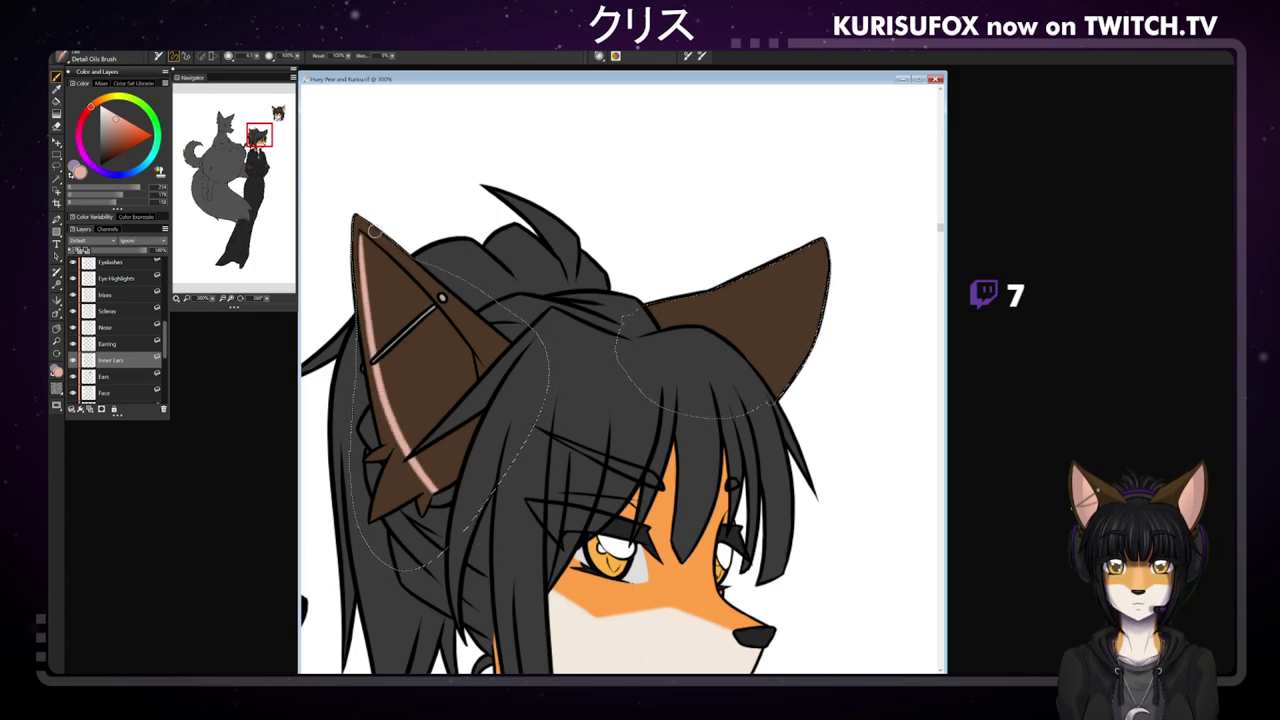
key(ctrl+z)
key(ctrl+y)
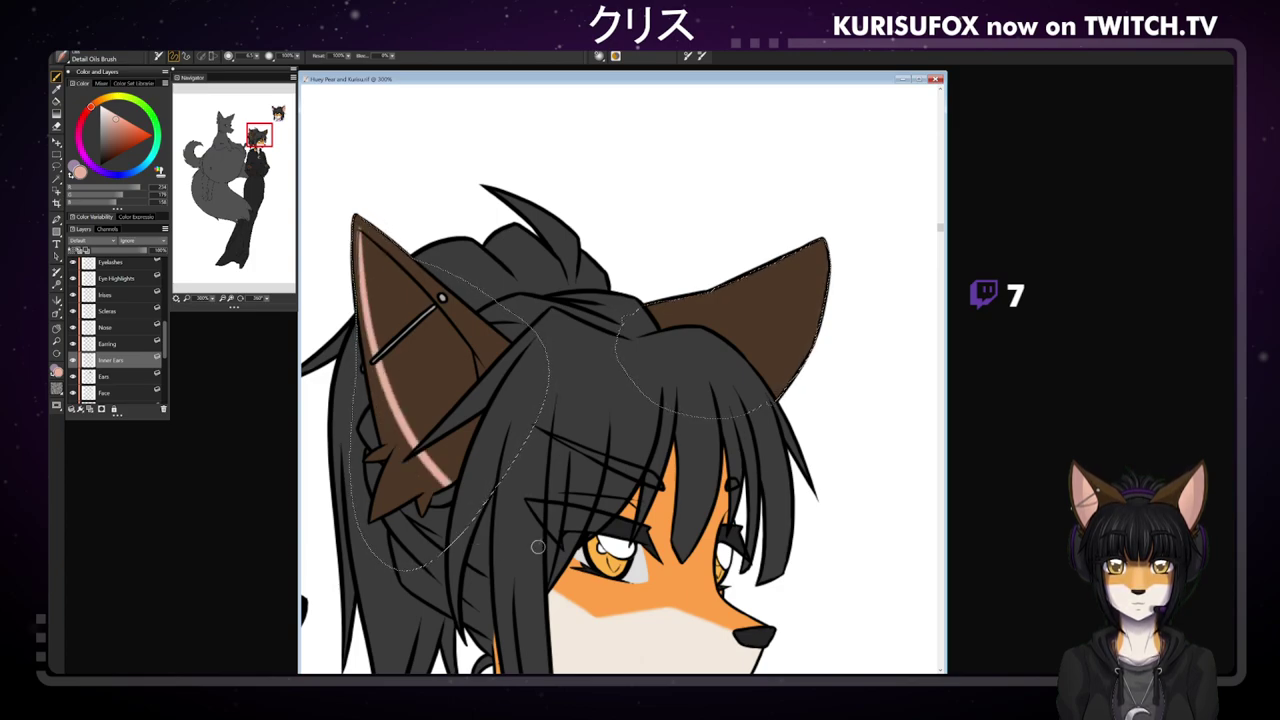
alt+click(366, 237)
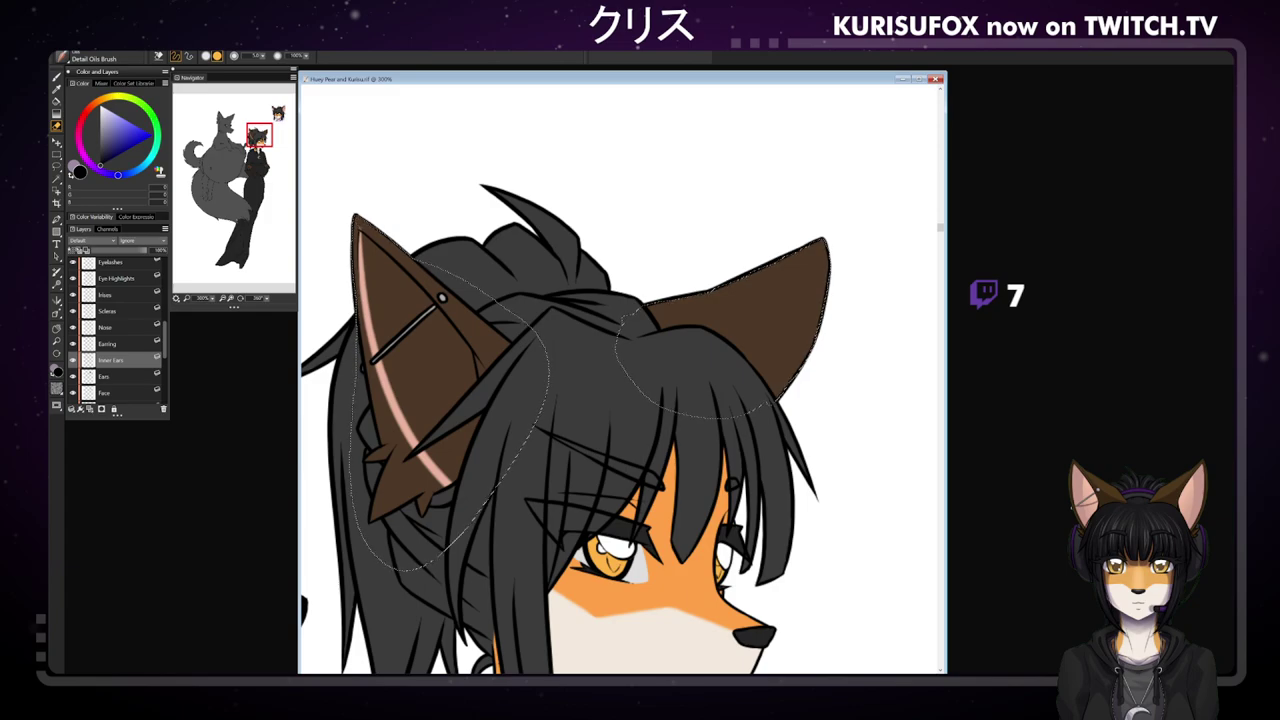
alt+click(369, 268)
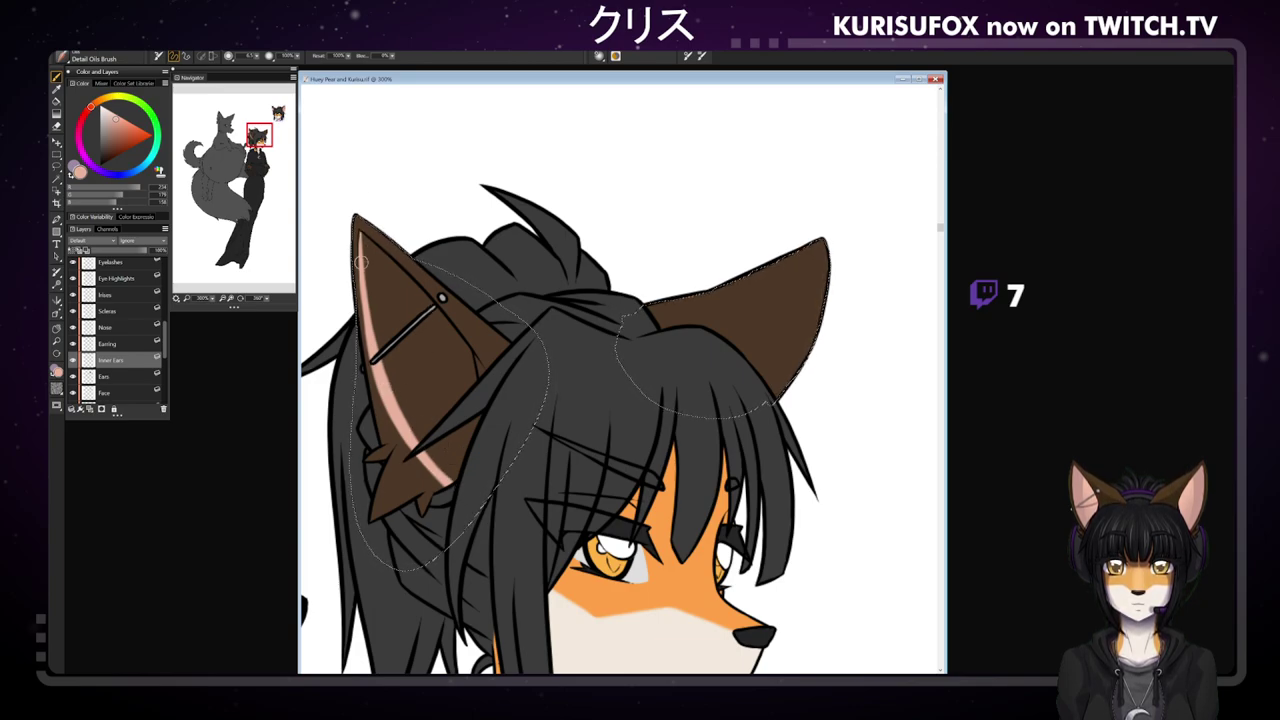
- Switch to a smaller Scratchboard Tool and outline the upper edge of the near inner ear in pink
click(62, 58)
click(175, 198)
key(bracketleft)
key(bracketleft)
key(bracketleft)
key(bracketleft)
key(bracketleft)
key(bracketleft)
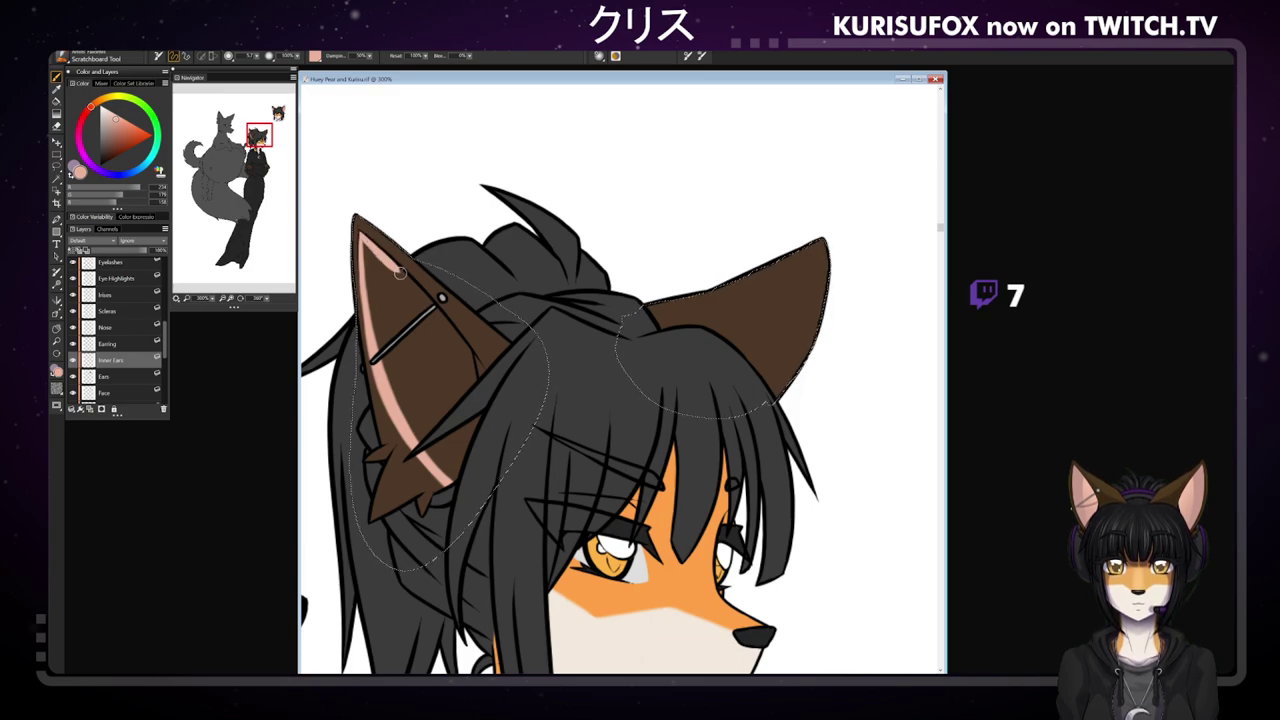
drag(435, 315, 443, 328)
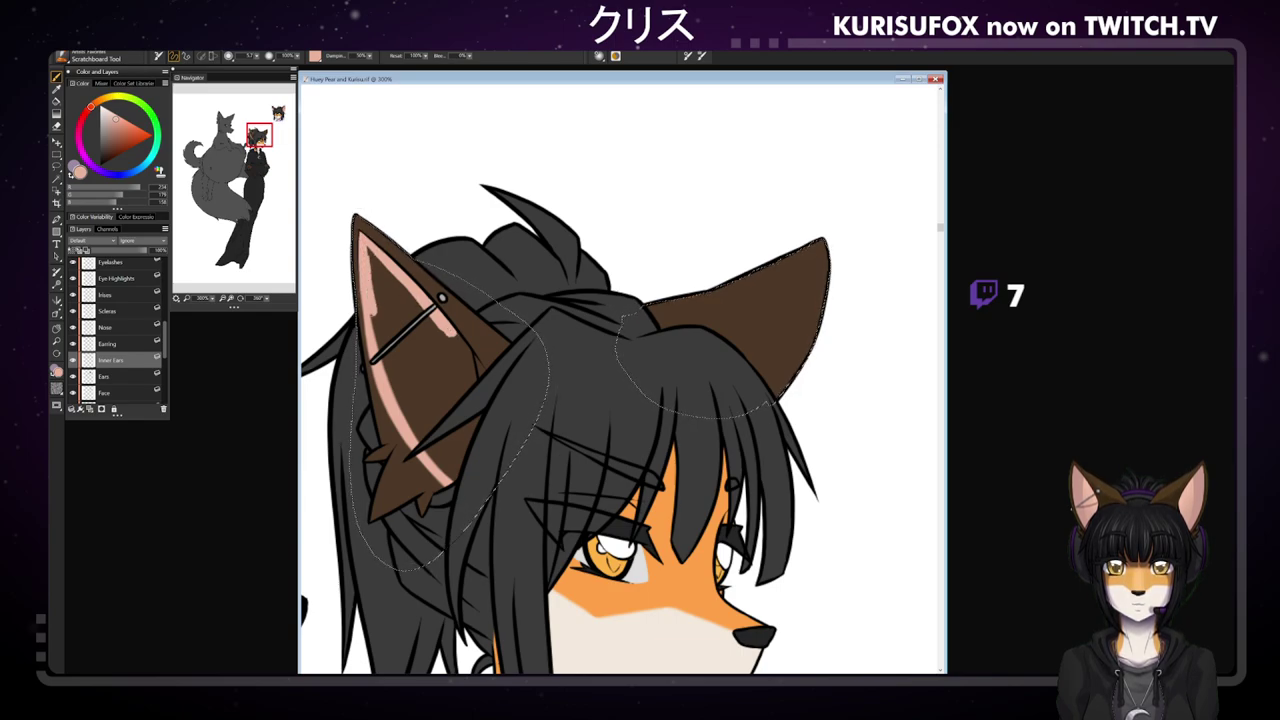
- Fill the rest of the near inner ear with pink, and sample the earring's colour with the Earring layer active
mouse_move(386, 266)
mouse_down()
mouse_move(389, 326)
mouse_move(428, 330)
mouse_move(452, 358)
mouse_move(440, 354)
mouse_up()
mouse_move(392, 388)
mouse_down()
mouse_move(446, 472)
mouse_move(412, 396)
mouse_move(430, 400)
mouse_move(440, 340)
mouse_move(458, 395)
mouse_up()
drag(452, 334, 466, 390)
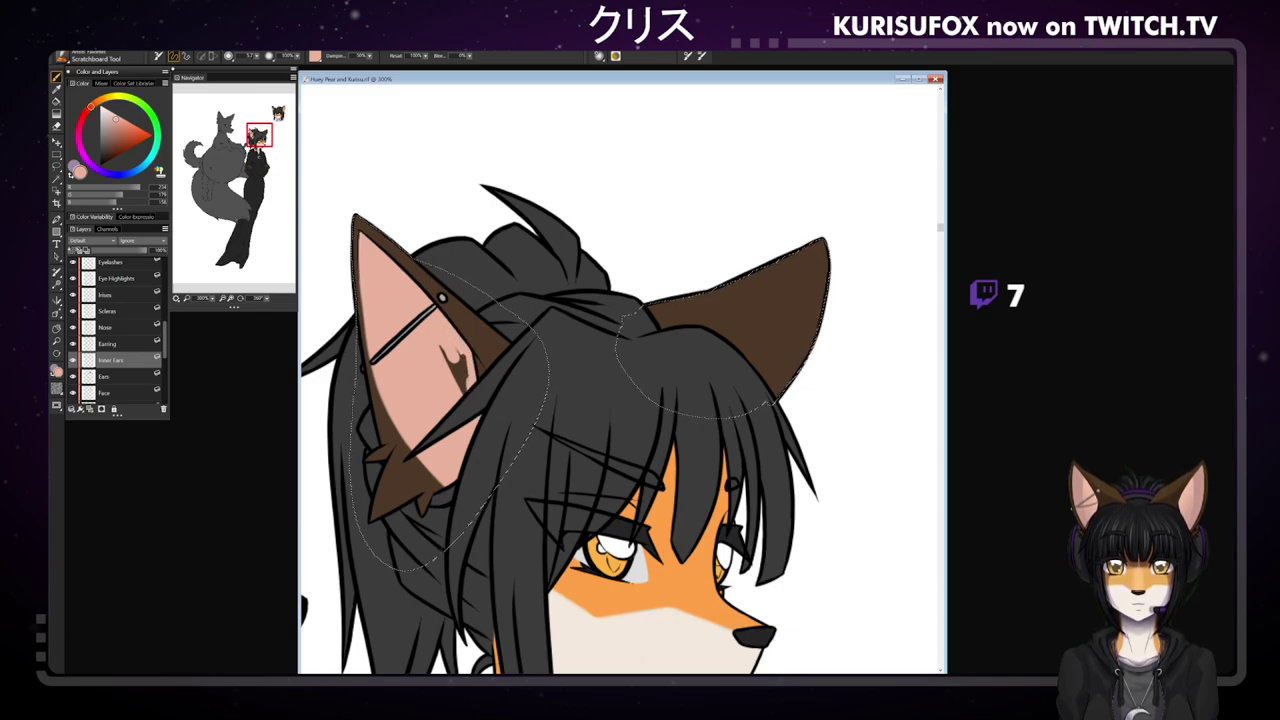
mouse_move(444, 342)
mouse_down()
mouse_move(460, 390)
mouse_move(466, 366)
mouse_up()
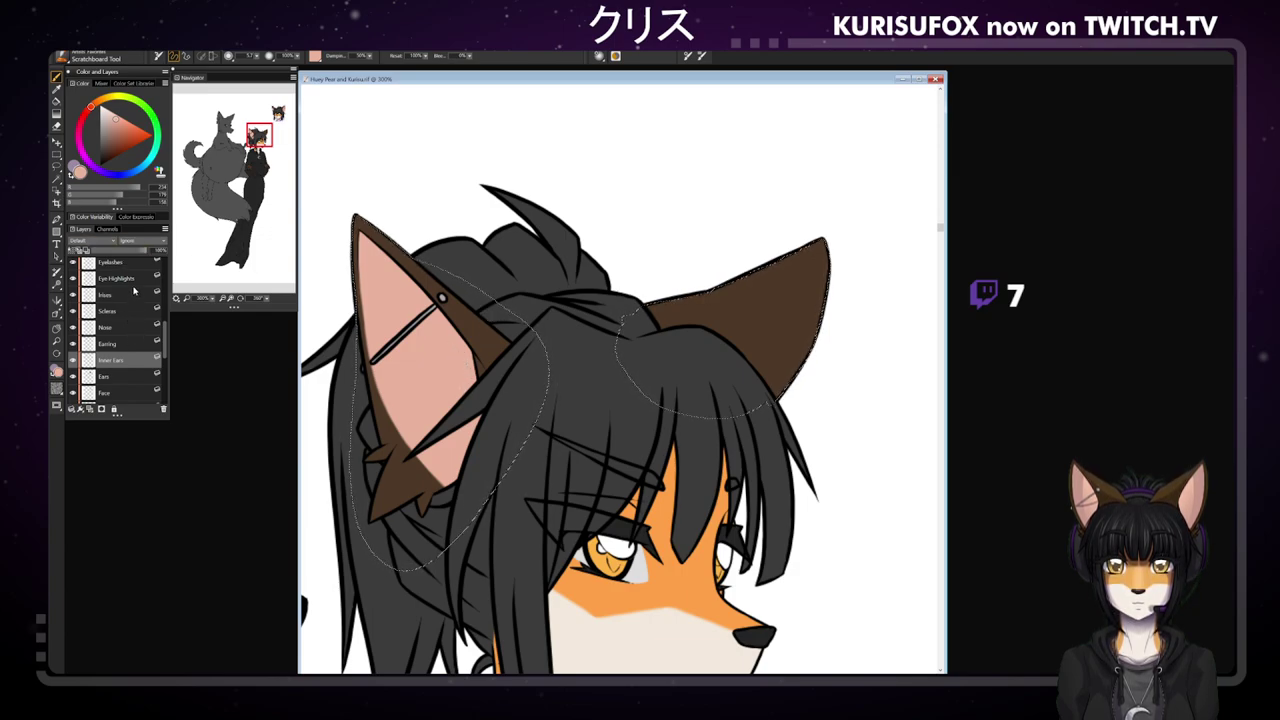
click(138, 346)
alt+click(430, 309)
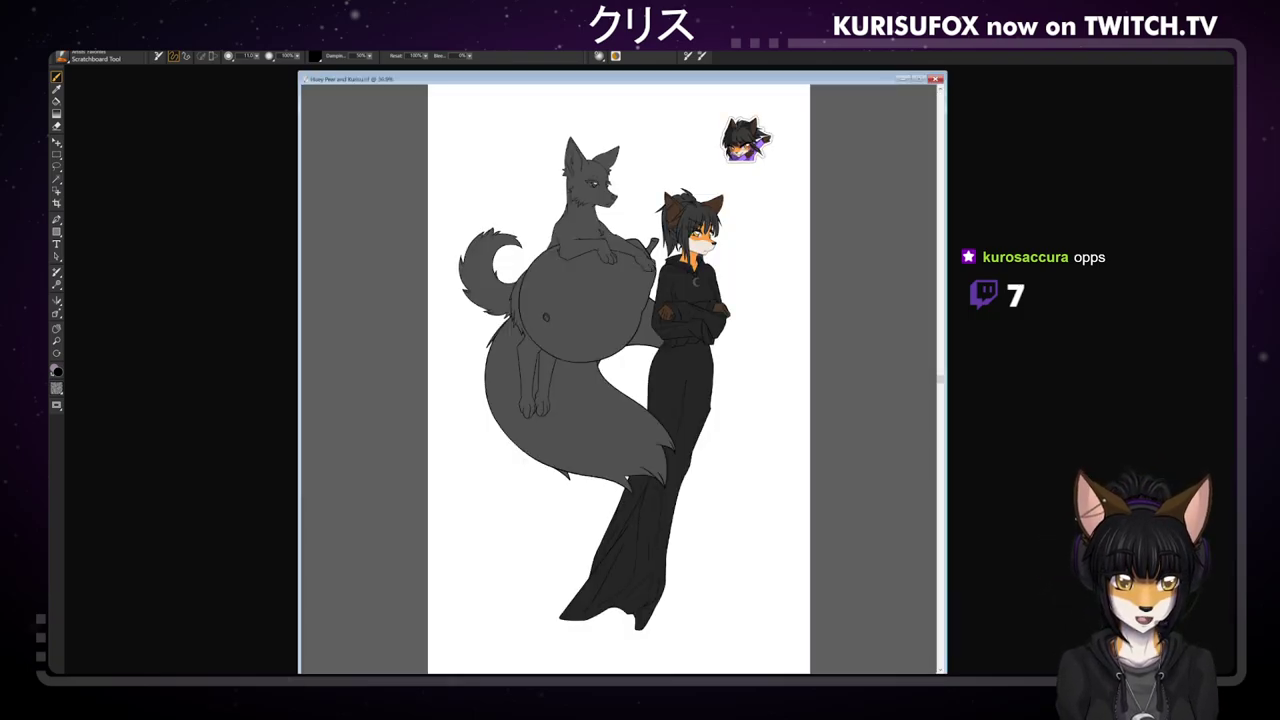
- Sample the earring's grey with the Scratchboard Tool, bring Kurisu's ears into close view, and switch to the Eraser
click(56, 329)
drag(641, 238, 634, 266)
drag(592, 366, 730, 492)
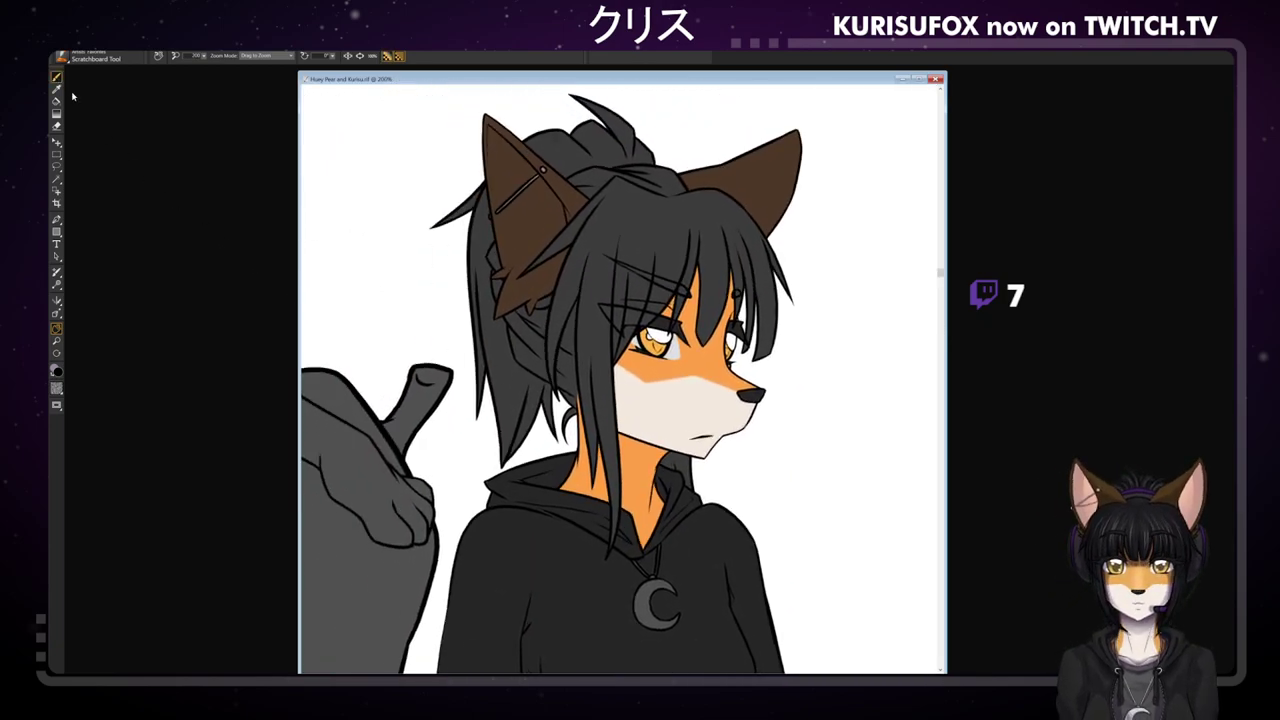
key(b)
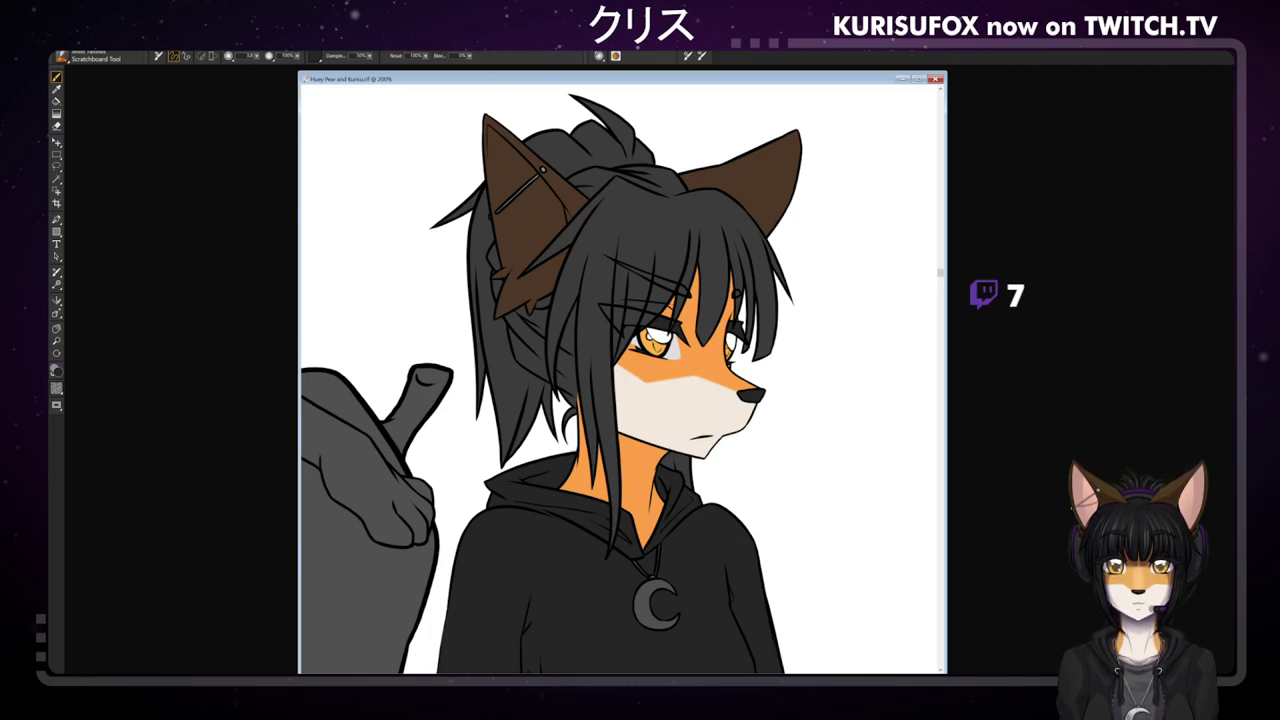
alt+click(543, 169)
key(ctrl+plus)
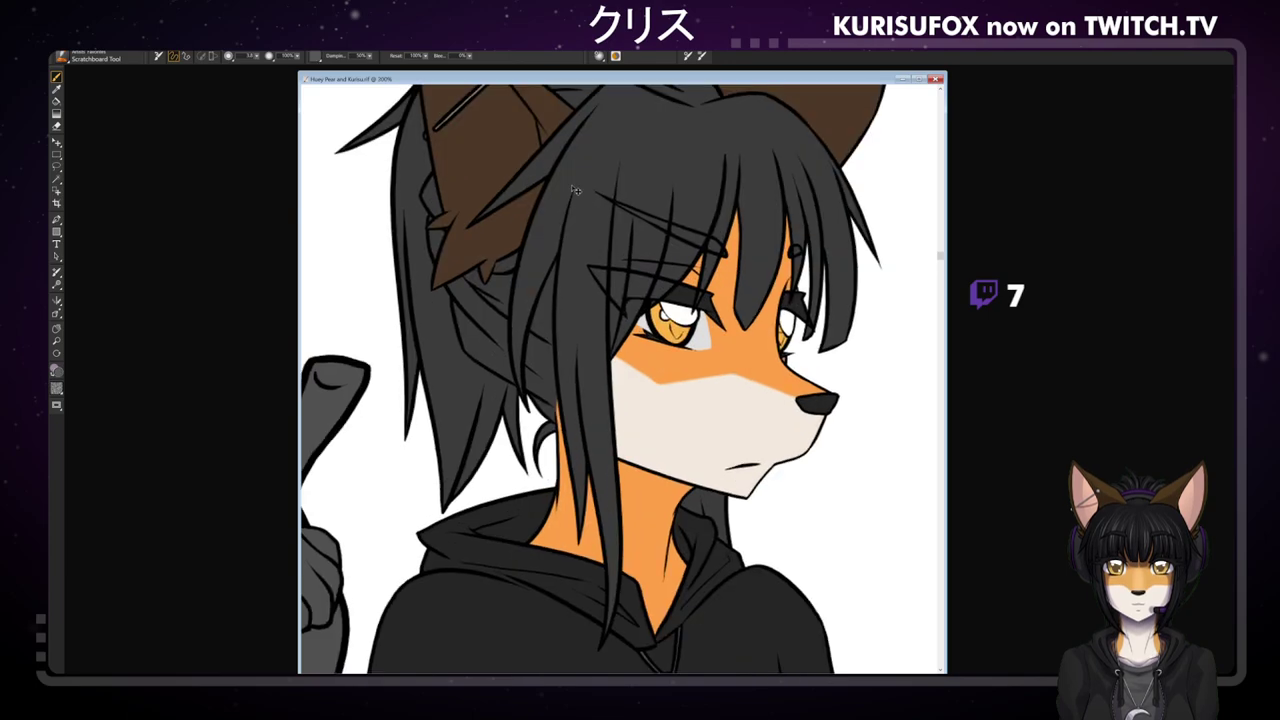
key(space)
drag(491, 183, 425, 398)
click(56, 126)
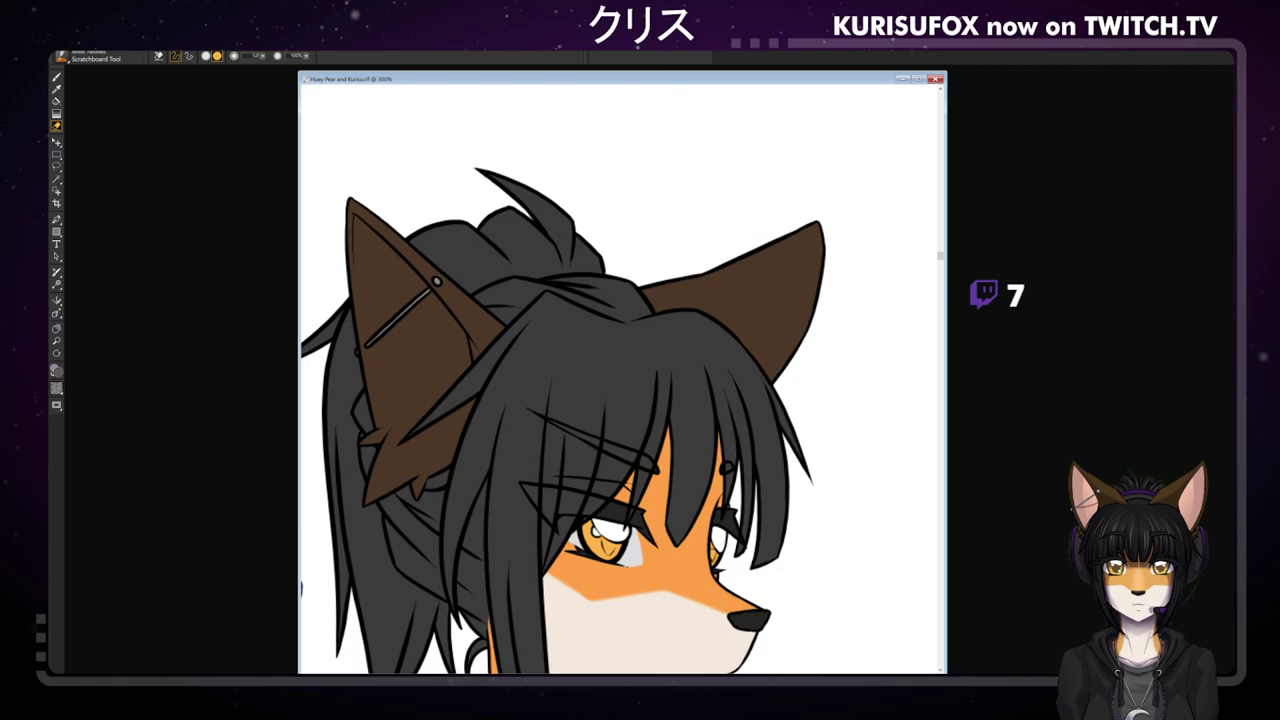